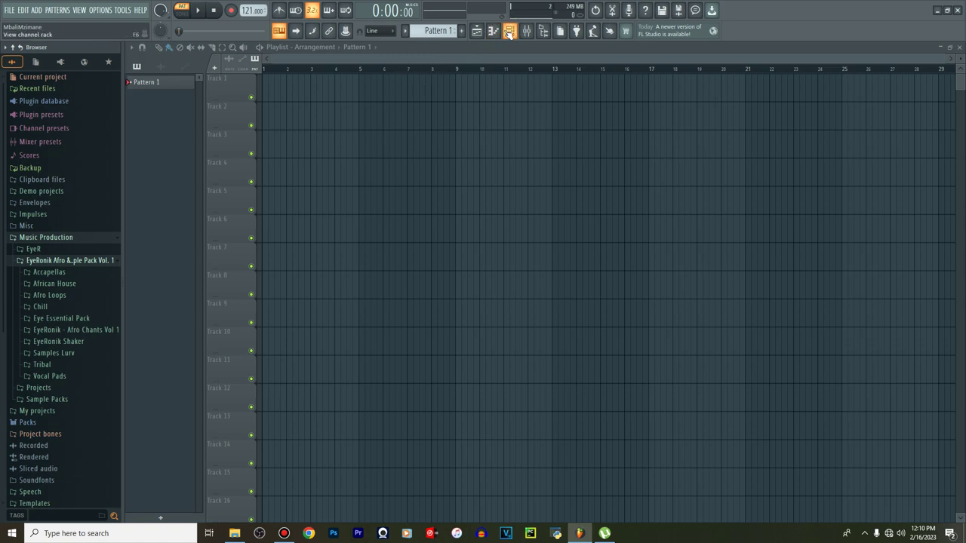
Expand the Eye Essential Pack in the EyeRonik Afro sample pack and open its Kicks folder
{"action": "left_click", "coordinate": [72, 262]}
{"action": "left_click", "coordinate": [73, 263]}
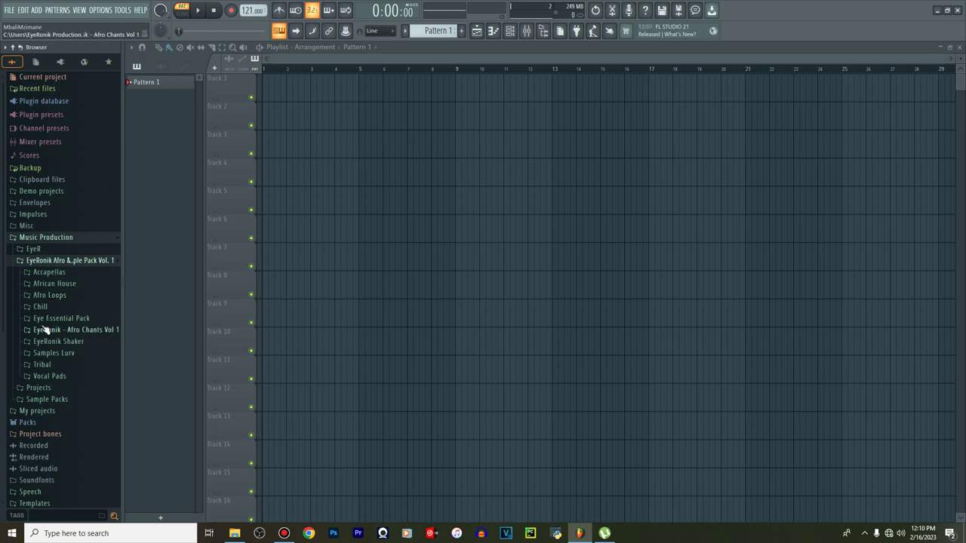
{"action": "left_click", "coordinate": [46, 320]}
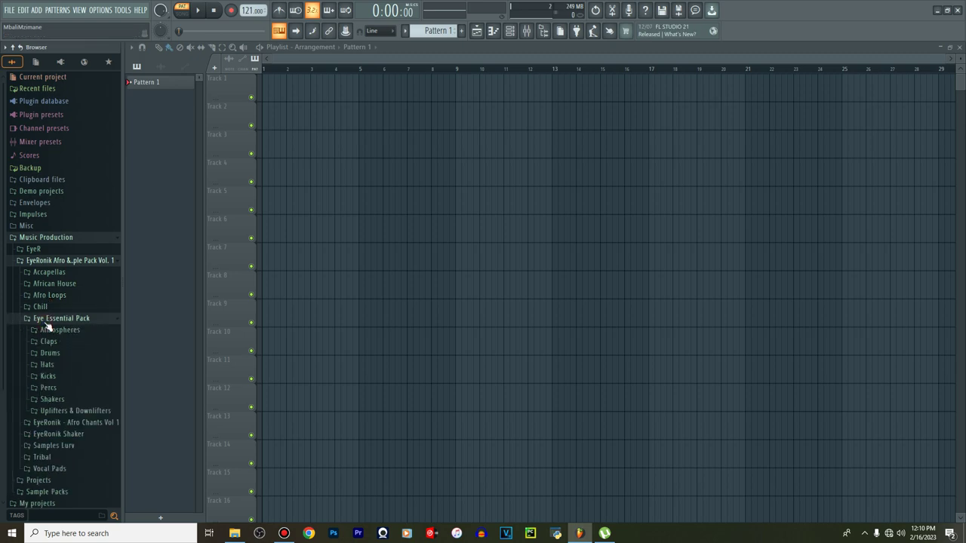
{"action": "left_click", "coordinate": [47, 365]}
{"action": "left_click", "coordinate": [50, 367]}
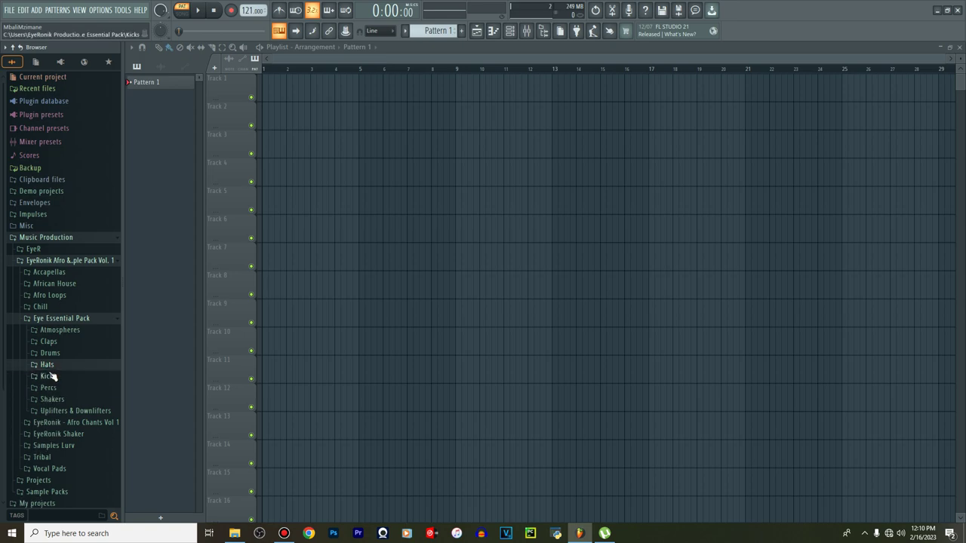
{"action": "left_click", "coordinate": [51, 375]}
{"action": "left_click", "coordinate": [52, 378]}
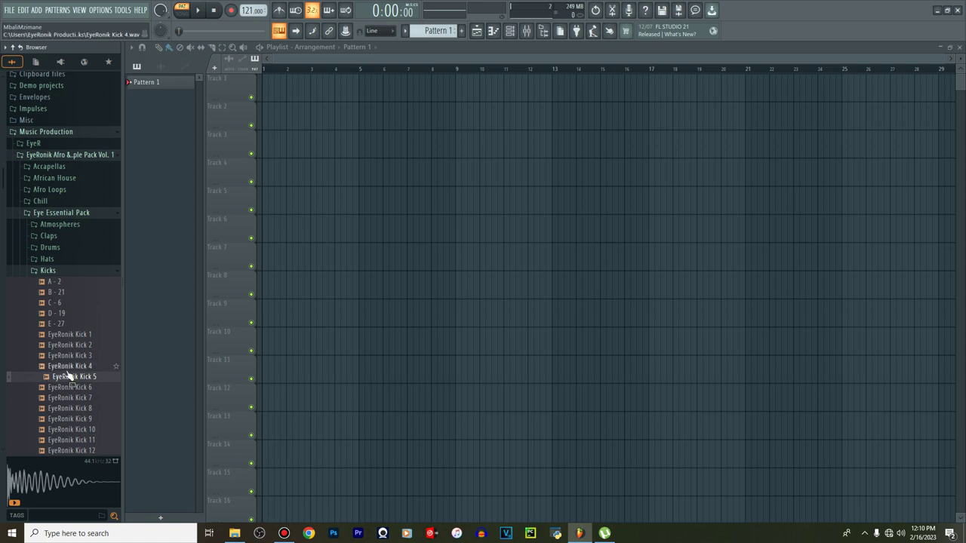
Preview EyeRonik Kick 4 and Kick 3, and add EyeRonik Kick 3 to the channel rack as a new channel
{"action": "left_click", "coordinate": [73, 366]}
{"action": "left_click", "coordinate": [75, 357]}
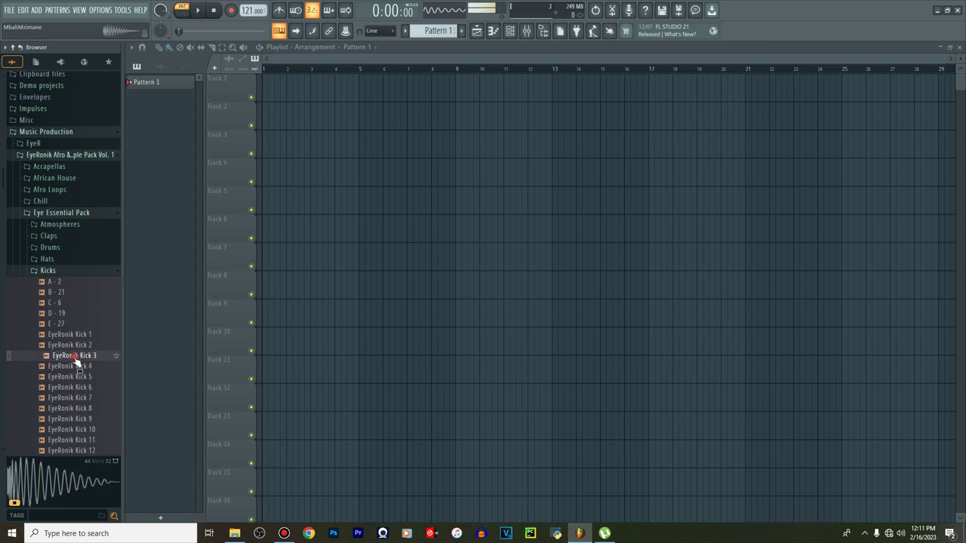
{"action": "left_click", "coordinate": [510, 30]}
{"action": "left_click_drag", "start_coordinate": [75, 356], "coordinate": [190, 80]}
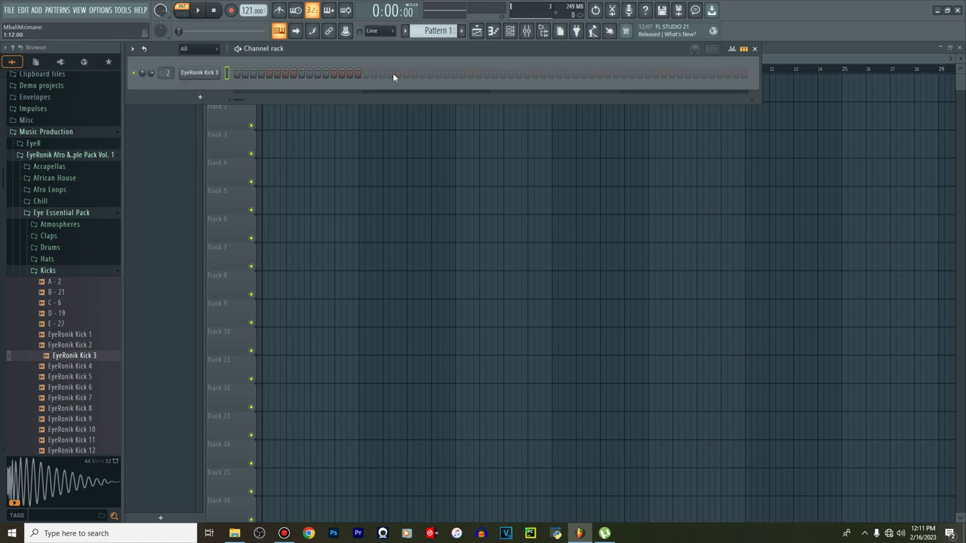
Extend the kick channel's step sequence to four bars and fill it on every 4 steps
{"action": "left_click", "coordinate": [719, 74]}
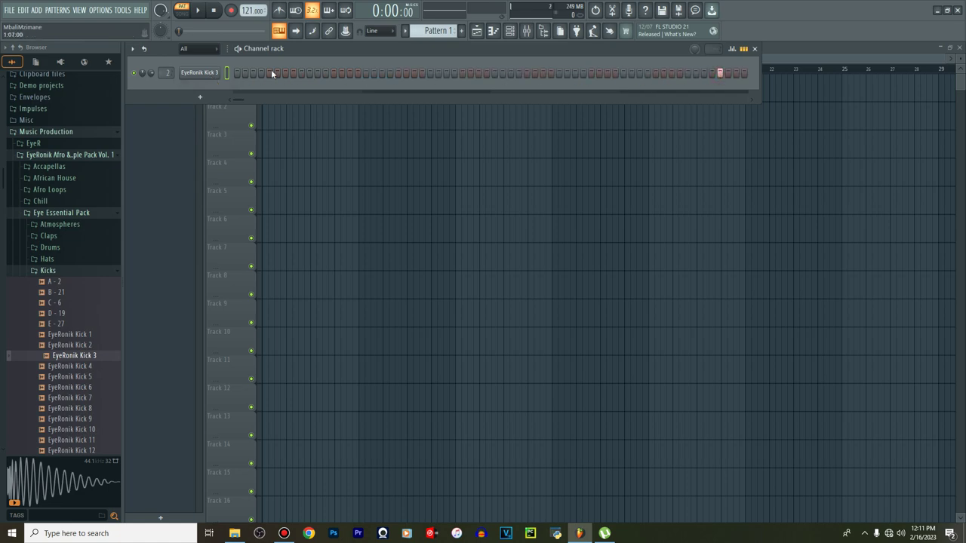
{"action": "right_click", "coordinate": [223, 75]}
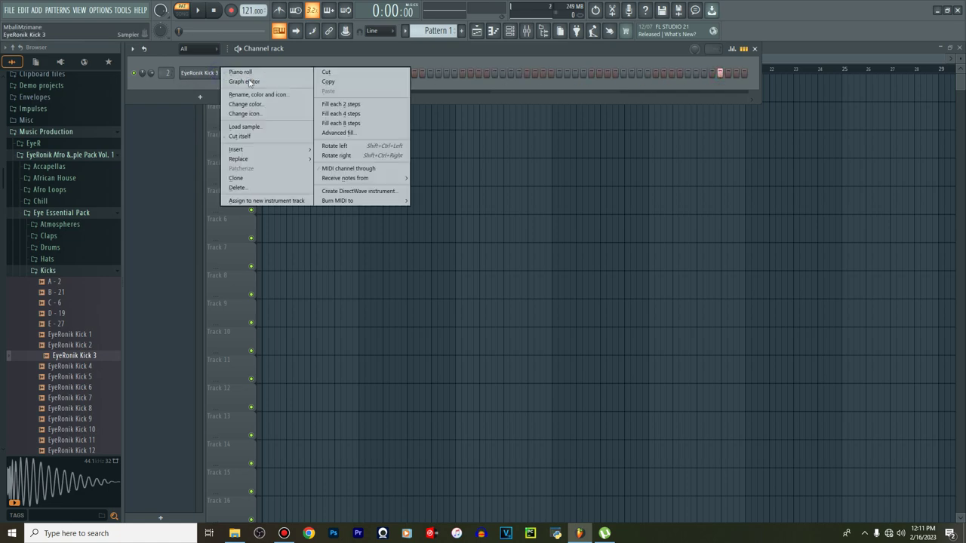
{"action": "left_click", "coordinate": [343, 114]}
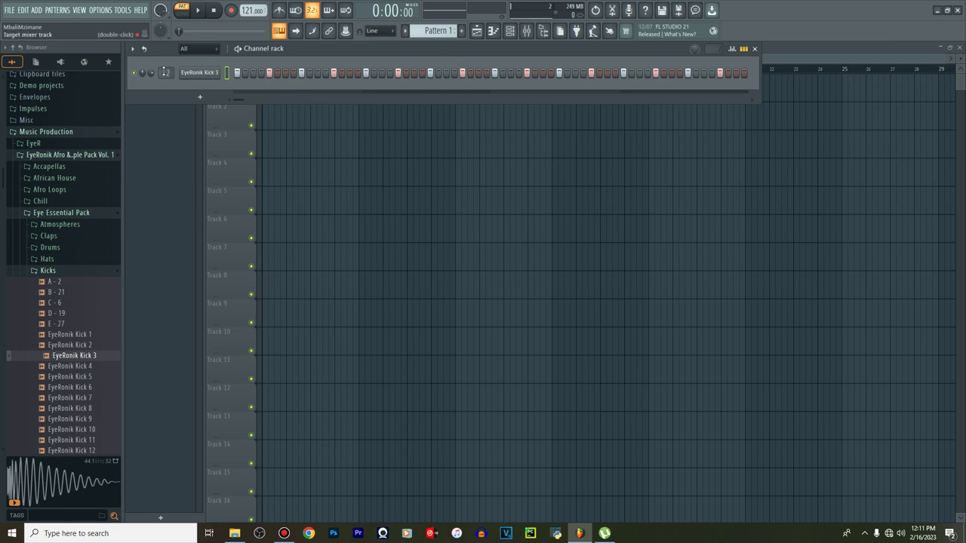
Normalize the EyeRonik Kick 3 sample and set its quick fade out to 36%
{"action": "left_click", "coordinate": [209, 73]}
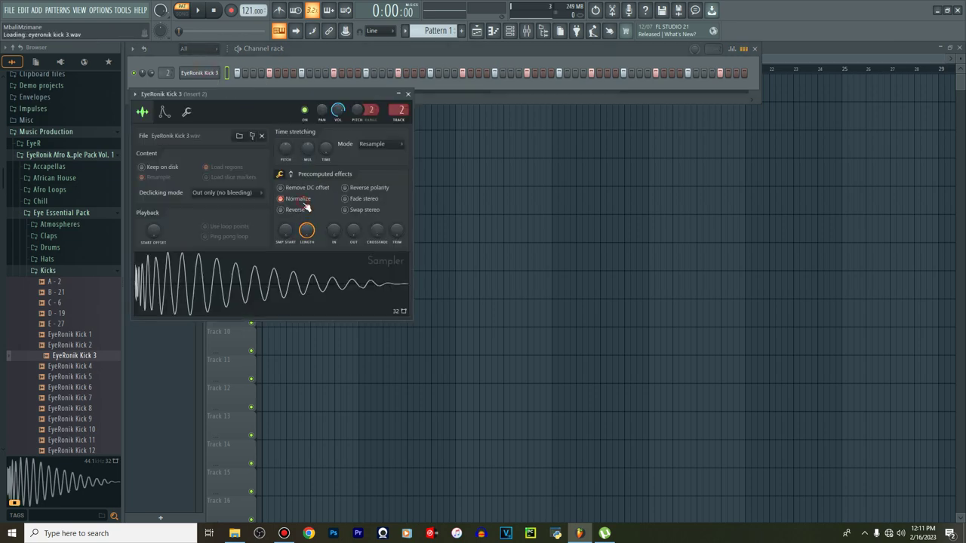
{"action": "left_click_drag", "start_coordinate": [358, 232], "coordinate": [357, 203]}
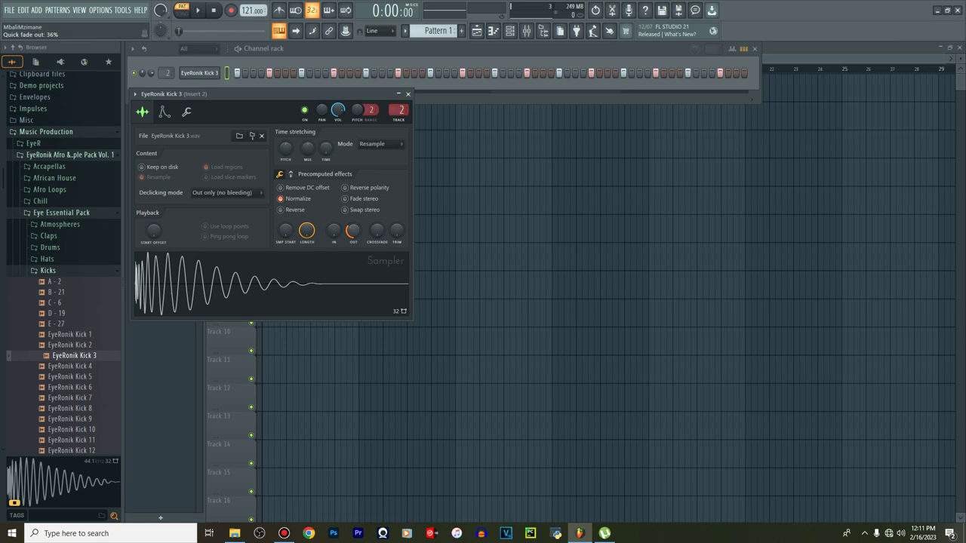
{"action": "left_click", "coordinate": [407, 95]}
Send the kick pattern to the piano roll and transpose all its notes down three semitones to A4
{"action": "right_click", "coordinate": [181, 69]}
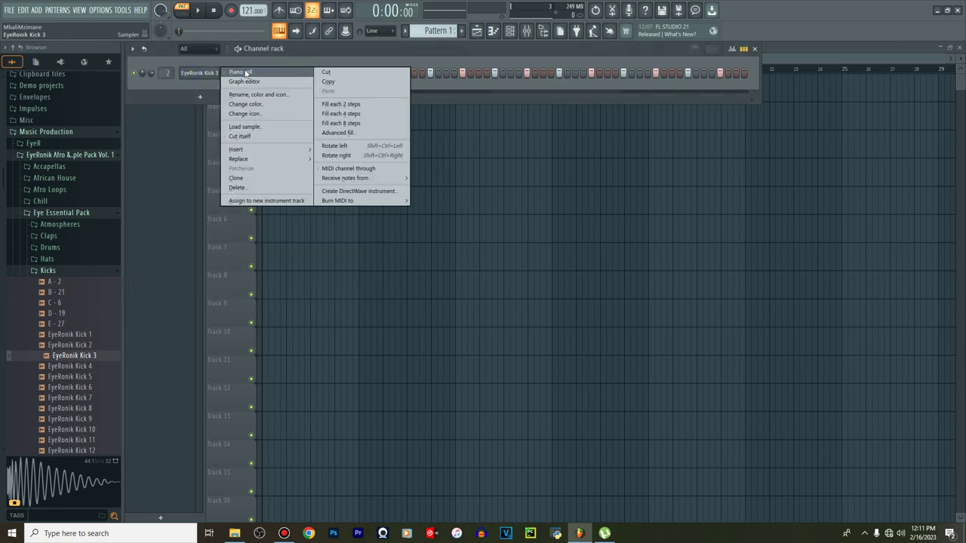
{"action": "left_click", "coordinate": [247, 69]}
{"action": "key", "text": "shift+Down"}
{"action": "key", "text": "shift+Down"}
{"action": "key", "text": "shift+Down"}
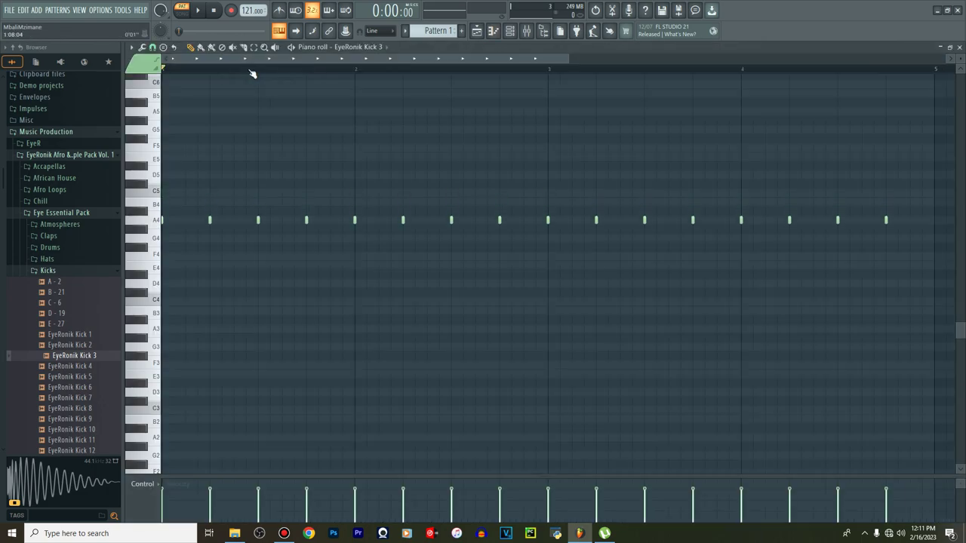
{"action": "left_click", "coordinate": [470, 35]}
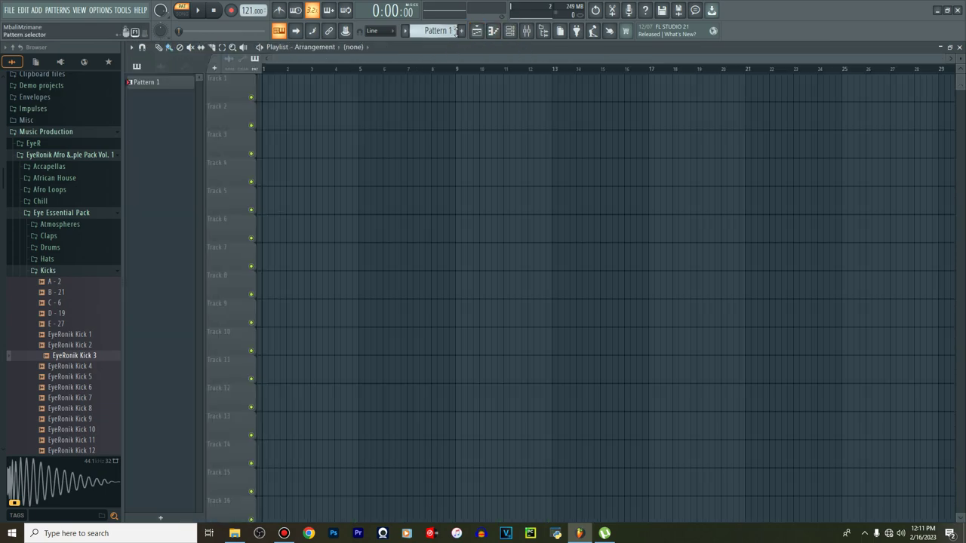
Place Pattern 1 repeatedly on Track 1 from bar 1 through bar 32 and play the arrangement in song mode
{"action": "left_click", "coordinate": [509, 32]}
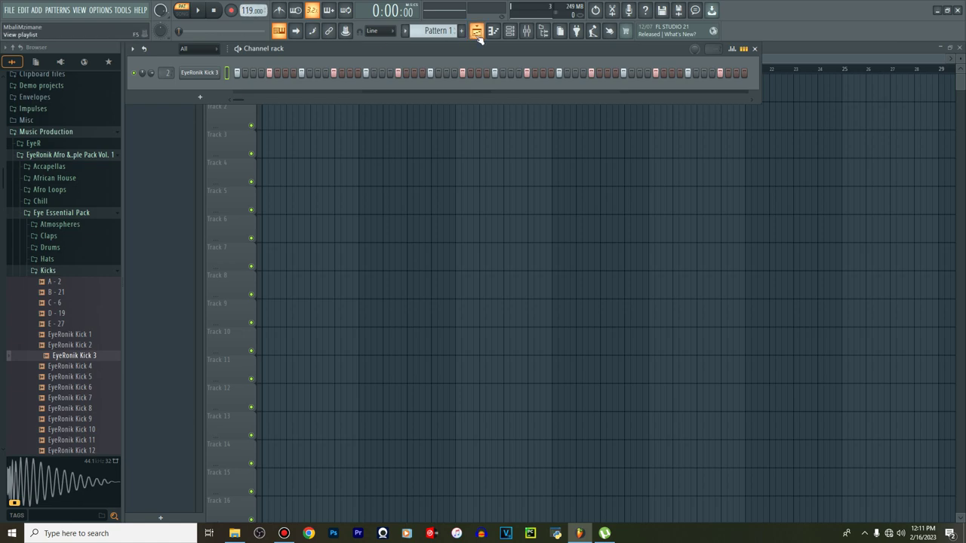
{"action": "left_click", "coordinate": [514, 35]}
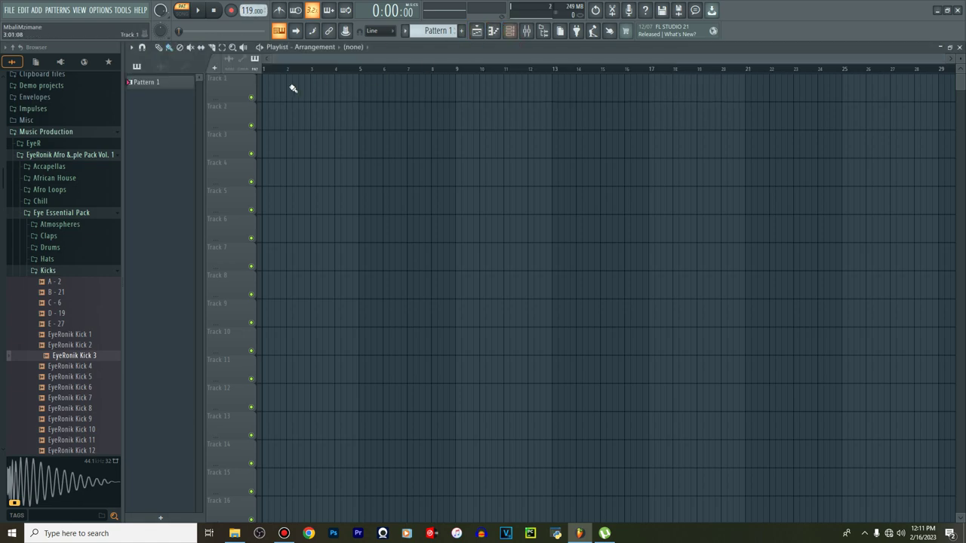
{"action": "left_click", "coordinate": [272, 92]}
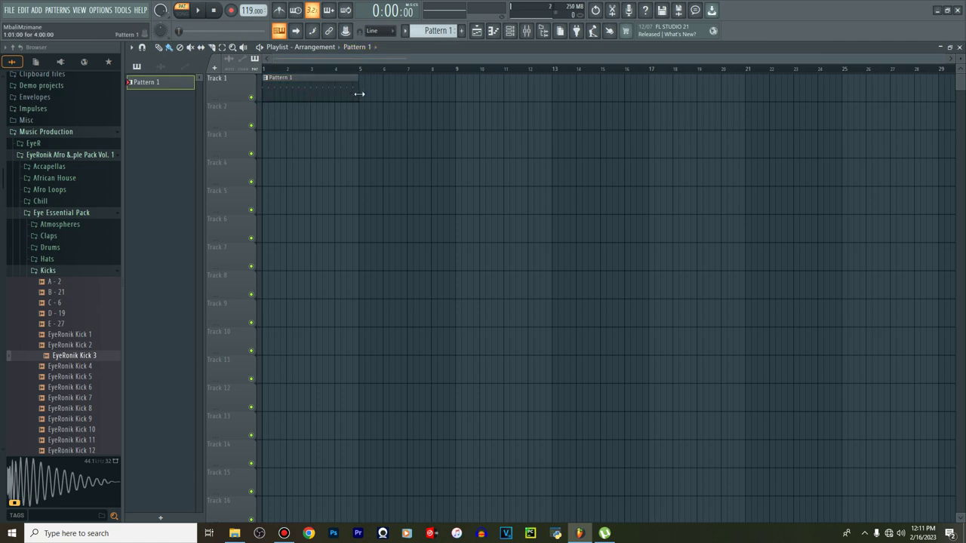
{"action": "left_click_drag", "start_coordinate": [365, 94], "coordinate": [815, 104]}
{"action": "scroll", "coordinate": [718, 74], "scroll_direction": "down", "scroll_amount": 2}
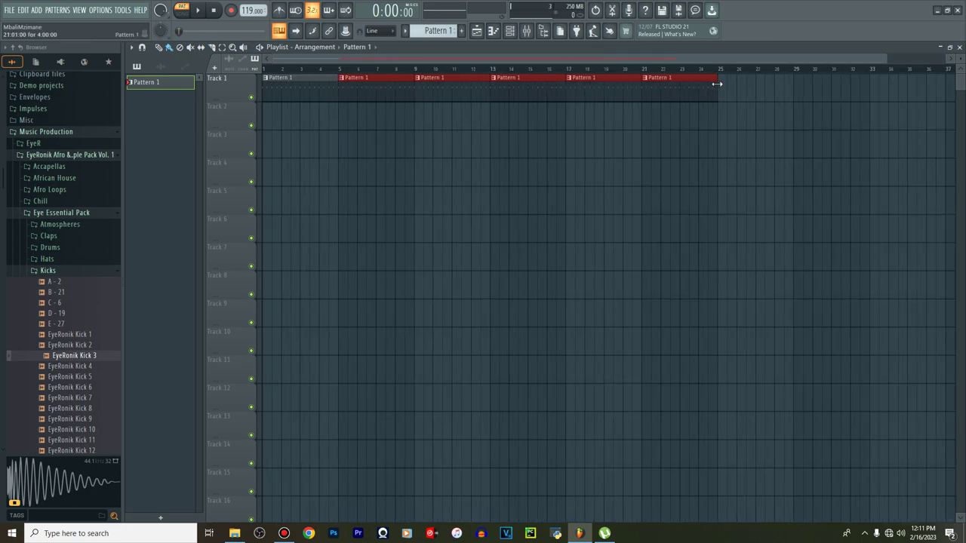
{"action": "left_click_drag", "start_coordinate": [725, 89], "coordinate": [800, 95]}
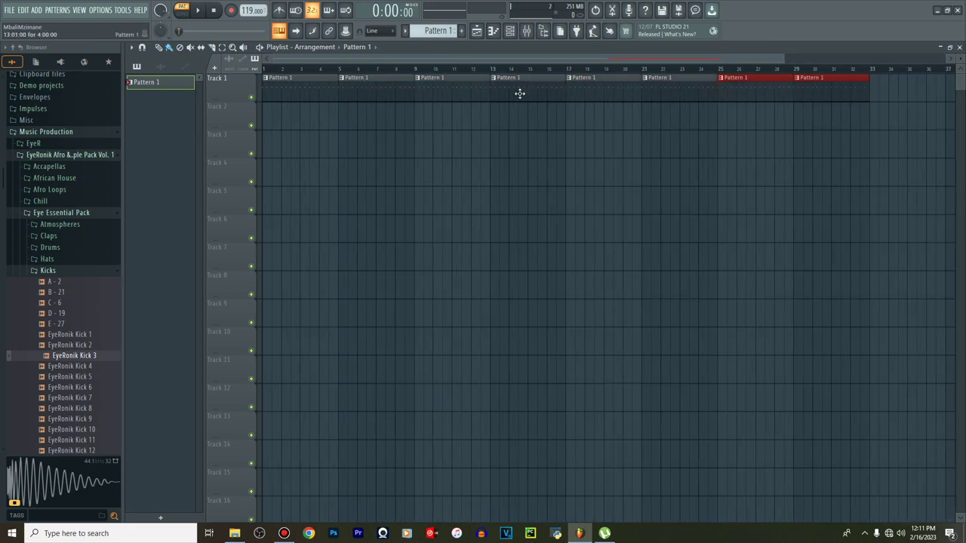
{"action": "left_click", "coordinate": [181, 10]}
{"action": "left_click", "coordinate": [198, 10]}
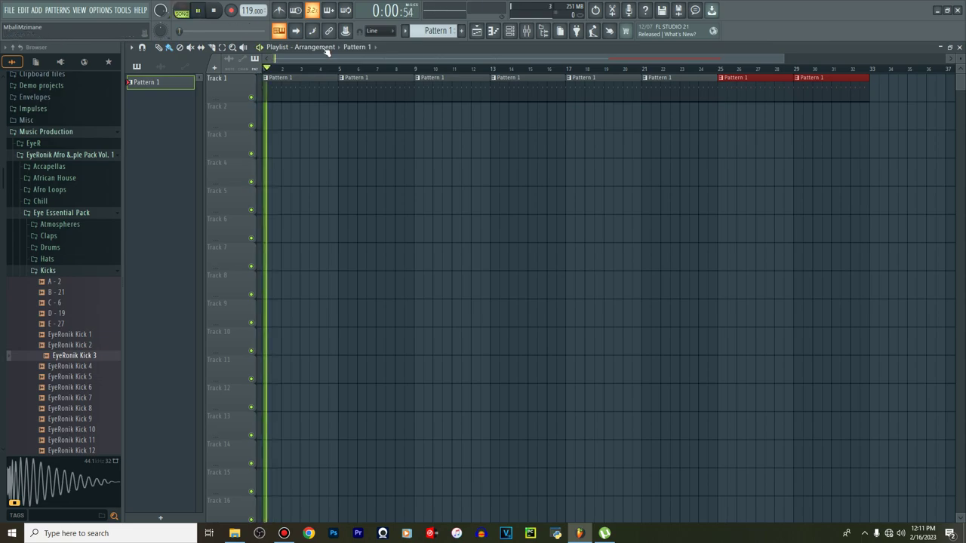
Add a Nexus channel to the channel rack and load its Keys preset
{"action": "left_click", "coordinate": [515, 33]}
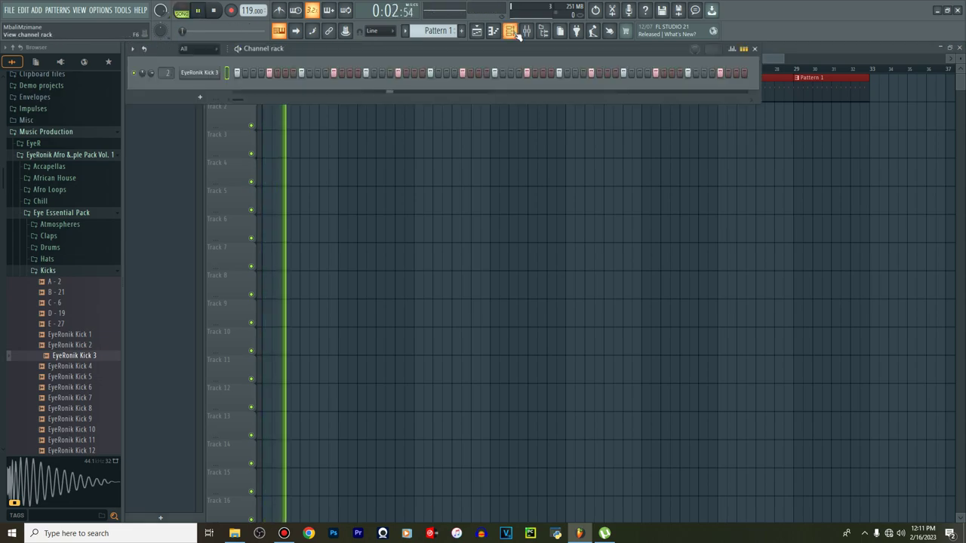
{"action": "left_click", "coordinate": [200, 96]}
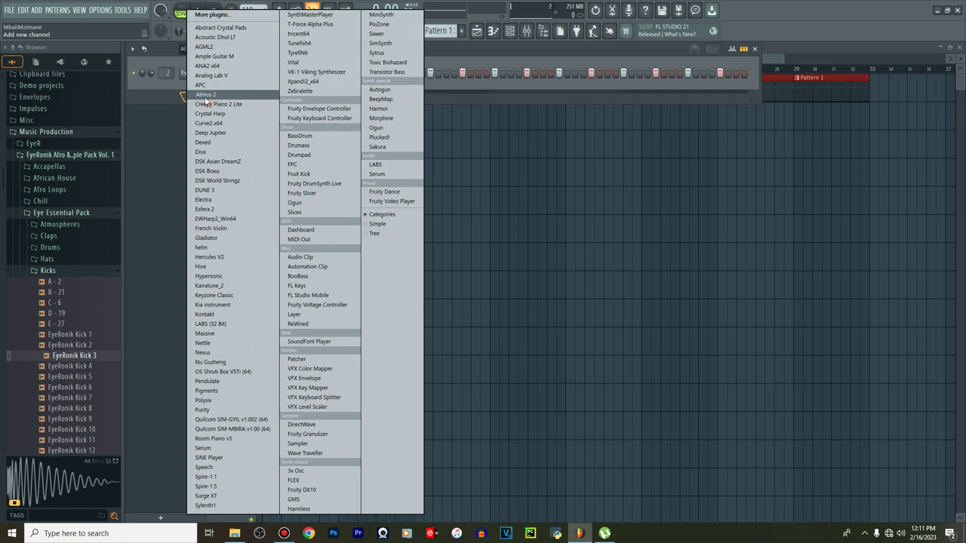
{"action": "key", "text": "n"}
{"action": "key", "text": "n"}
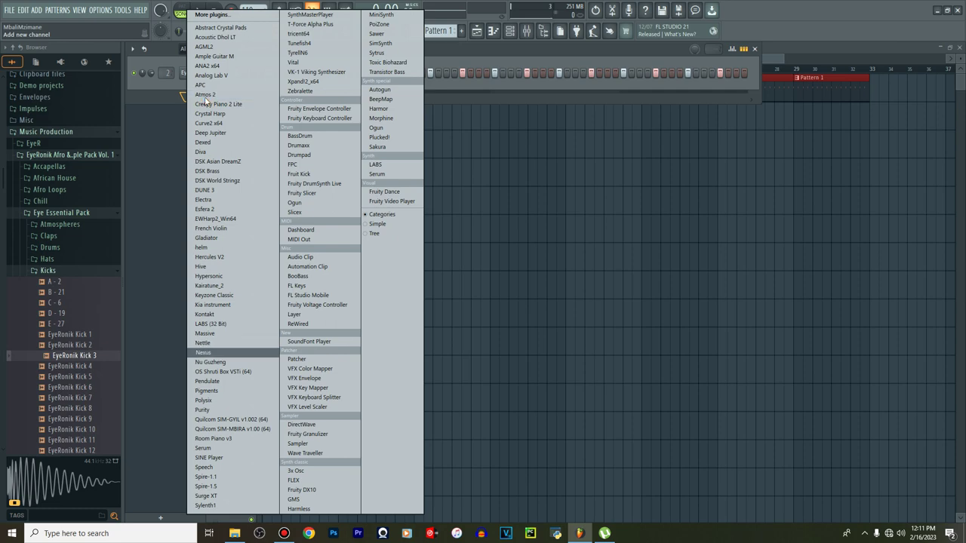
{"action": "key", "text": "Return"}
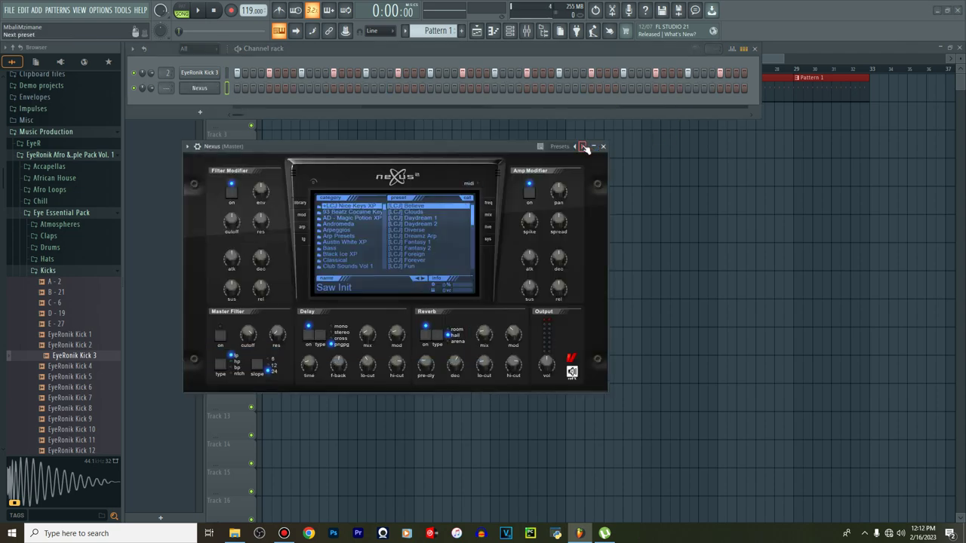
{"action": "left_click", "coordinate": [583, 148]}
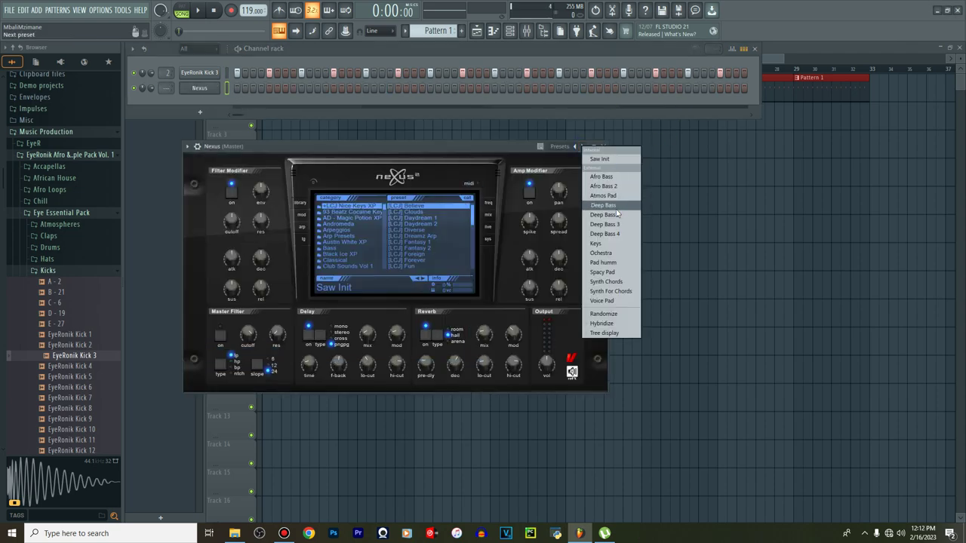
{"action": "left_click", "coordinate": [597, 243]}
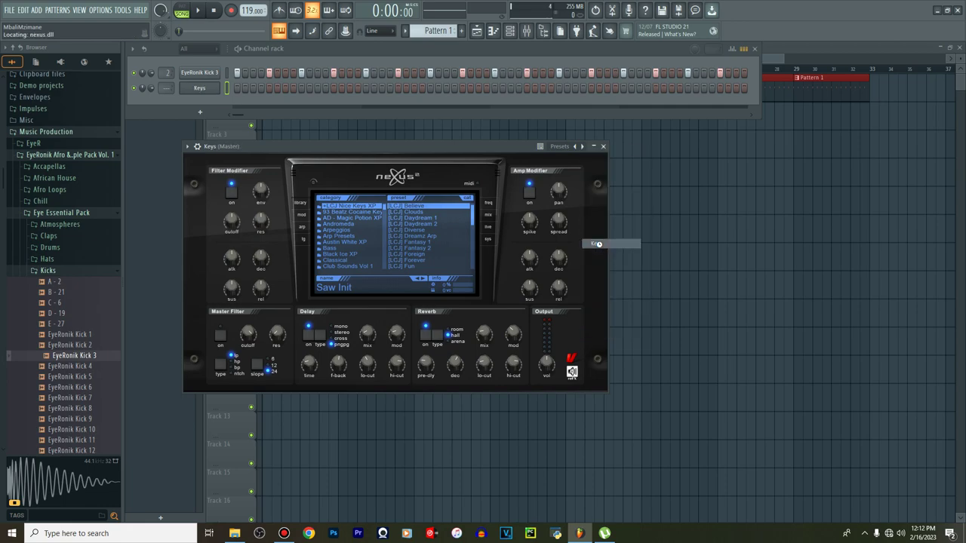
{"action": "left_click", "coordinate": [478, 30]}
Open the Atmospheres folder of the Eye Essential Pack and preview Atmosphere 1
{"action": "left_click", "coordinate": [47, 271]}
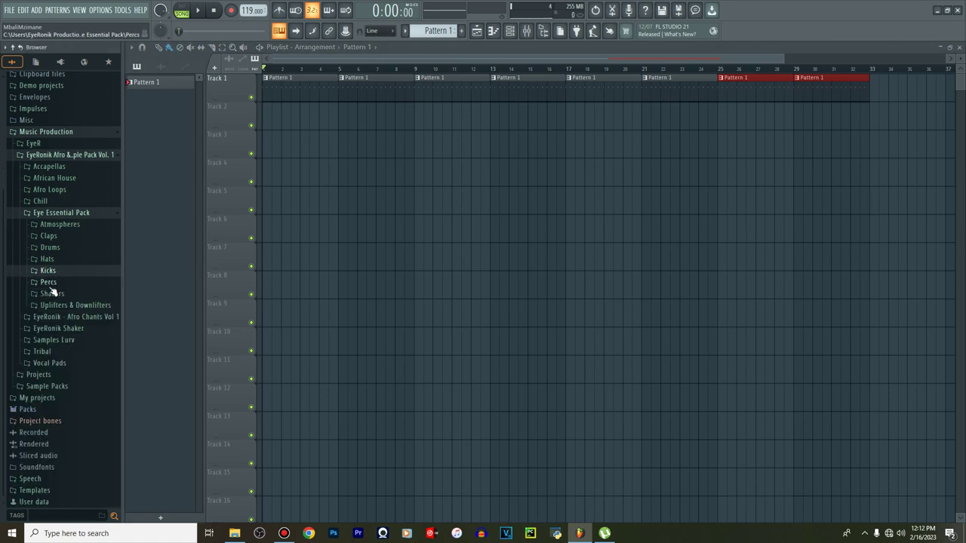
{"action": "left_click", "coordinate": [54, 236]}
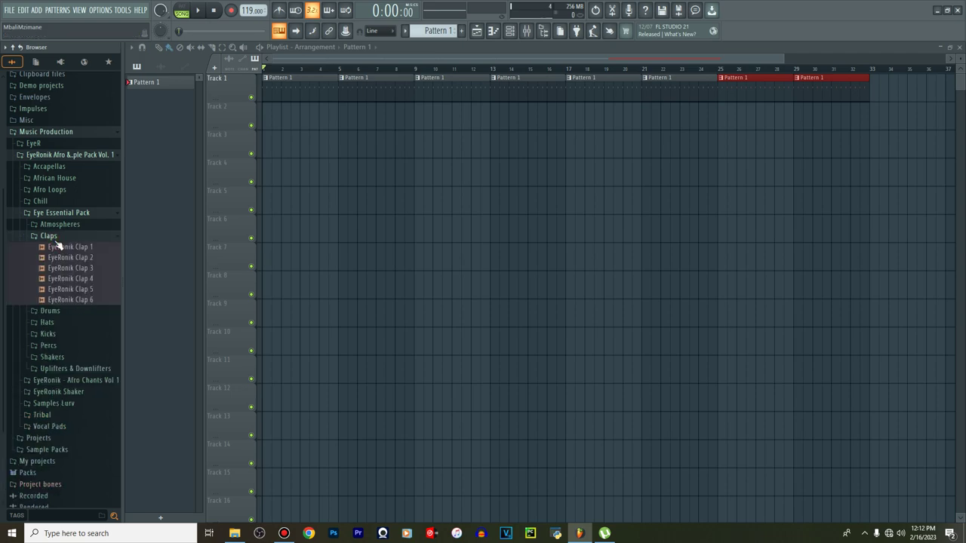
{"action": "left_click", "coordinate": [57, 240]}
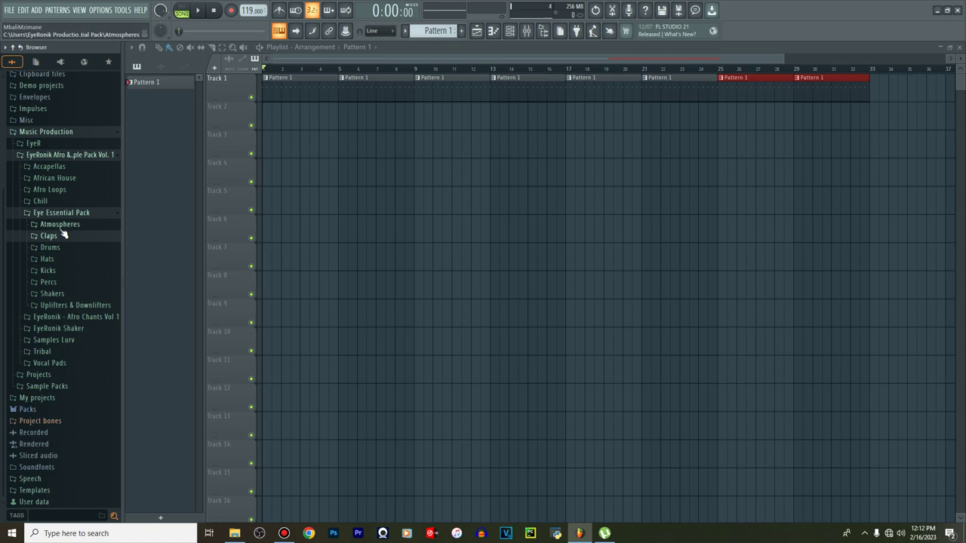
{"action": "left_click", "coordinate": [63, 227]}
{"action": "left_click", "coordinate": [65, 236]}
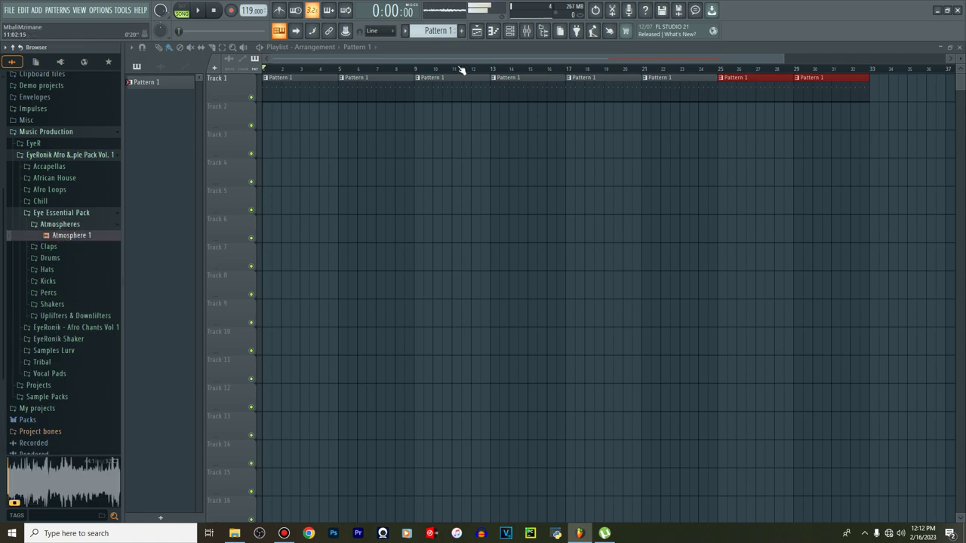
Add Atmosphere 1 to Track 11 starting at bar 1 and duplicate the clip to start at bar 17
{"action": "key", "text": "space"}
{"action": "left_click_drag", "start_coordinate": [80, 237], "coordinate": [356, 367]}
{"action": "key", "text": "space"}
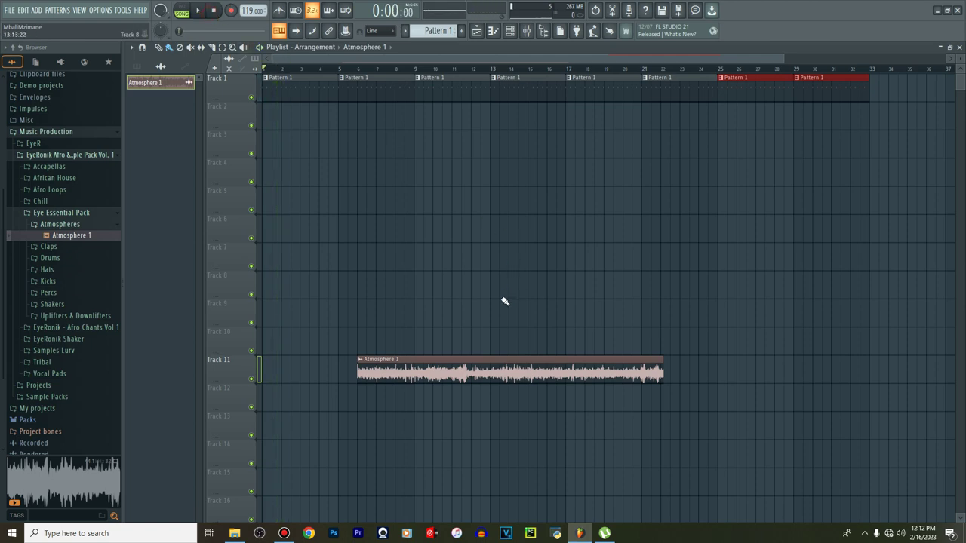
{"action": "left_click_drag", "start_coordinate": [458, 375], "coordinate": [362, 375]}
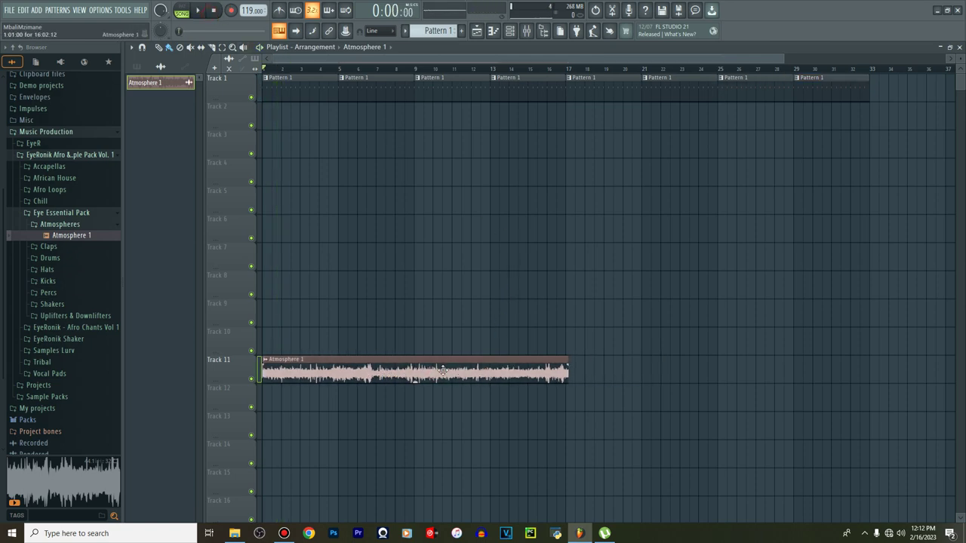
{"action": "left_click_drag", "start_coordinate": [491, 371], "coordinate": [748, 375]}
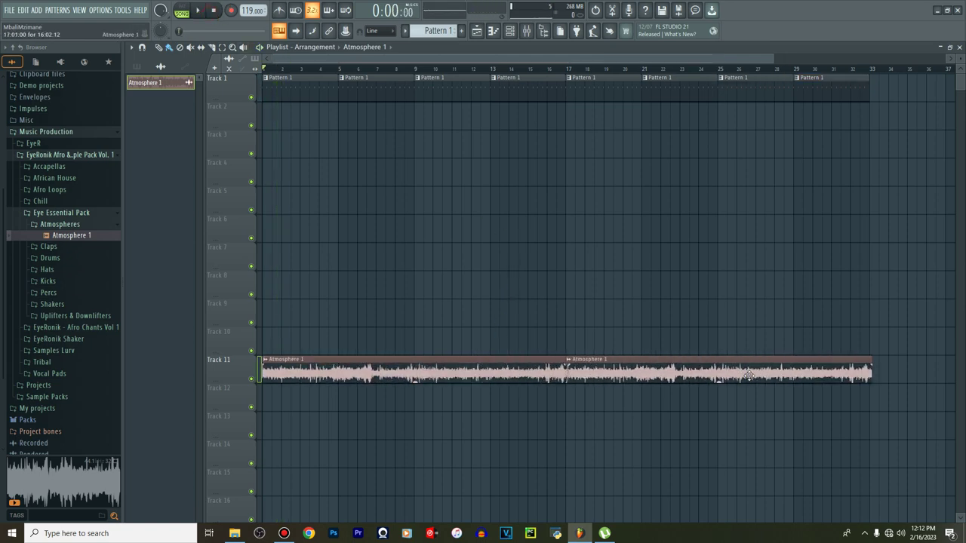
Route the Atmosphere 1 channel to a free mixer track
{"action": "double_click", "coordinate": [738, 371]}
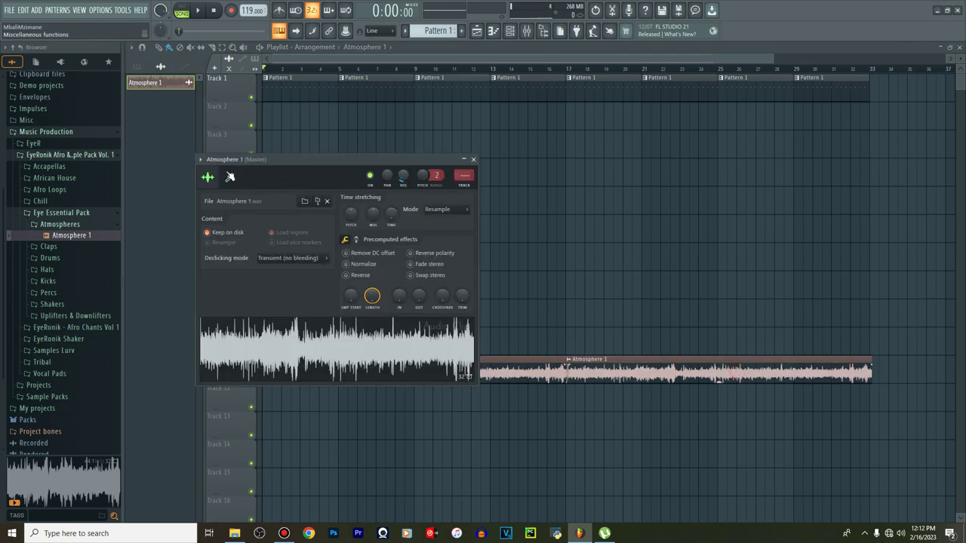
{"action": "left_click", "coordinate": [199, 161]}
{"action": "mouse_move", "coordinate": [249, 169]}
{"action": "left_click", "coordinate": [369, 193]}
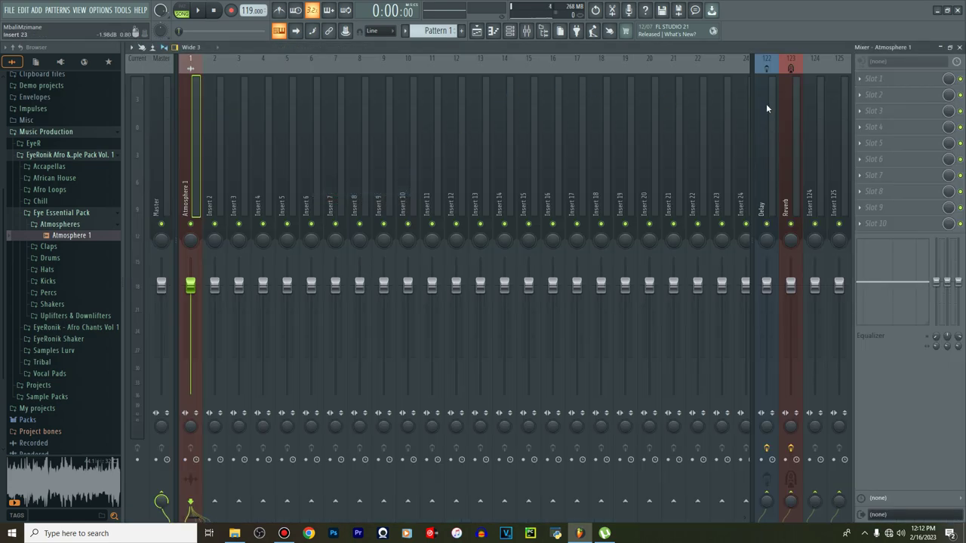
Add Fruity Parametric EQ 2 to slot 3 of the Atmosphere 1 mixer track and set band 1 to High pass
{"action": "left_click", "coordinate": [878, 111]}
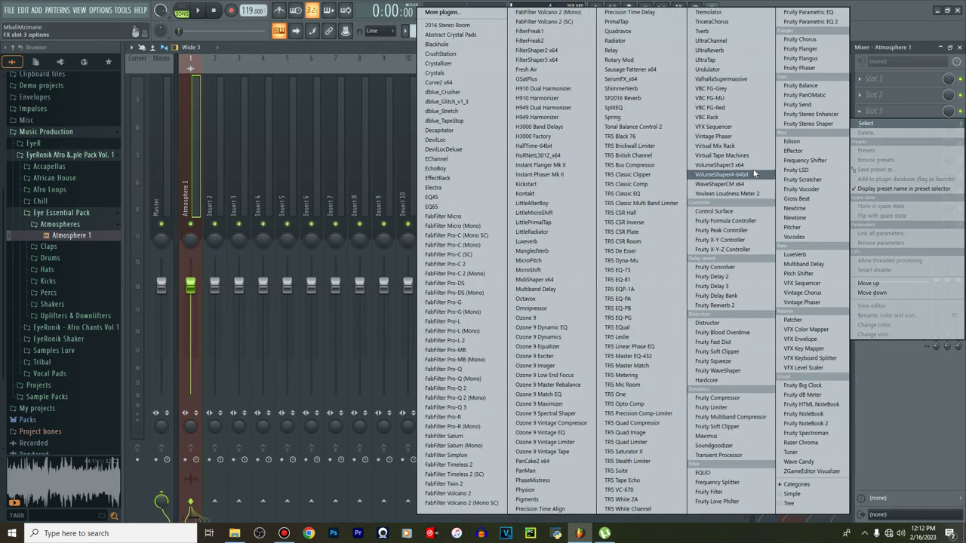
{"action": "left_click", "coordinate": [822, 22]}
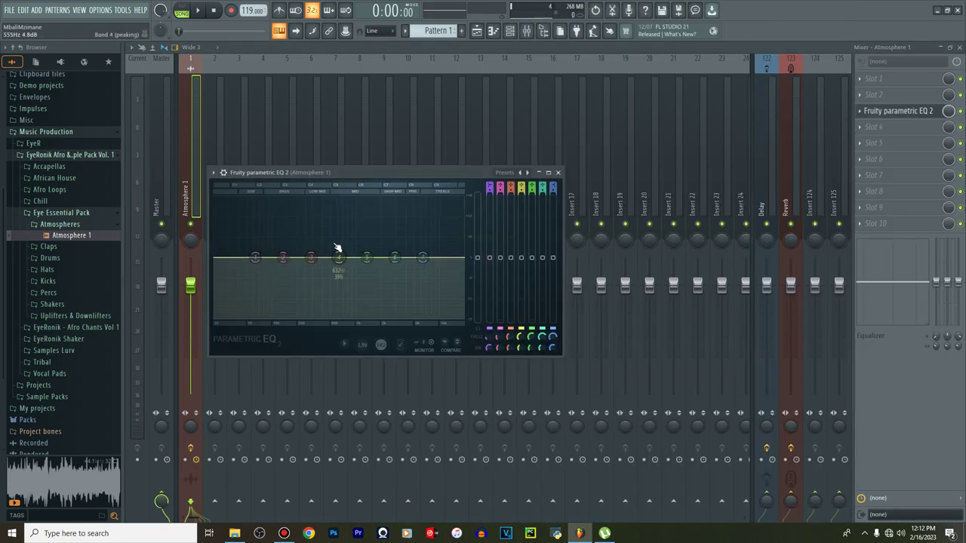
{"action": "mouse_move", "coordinate": [270, 284]}
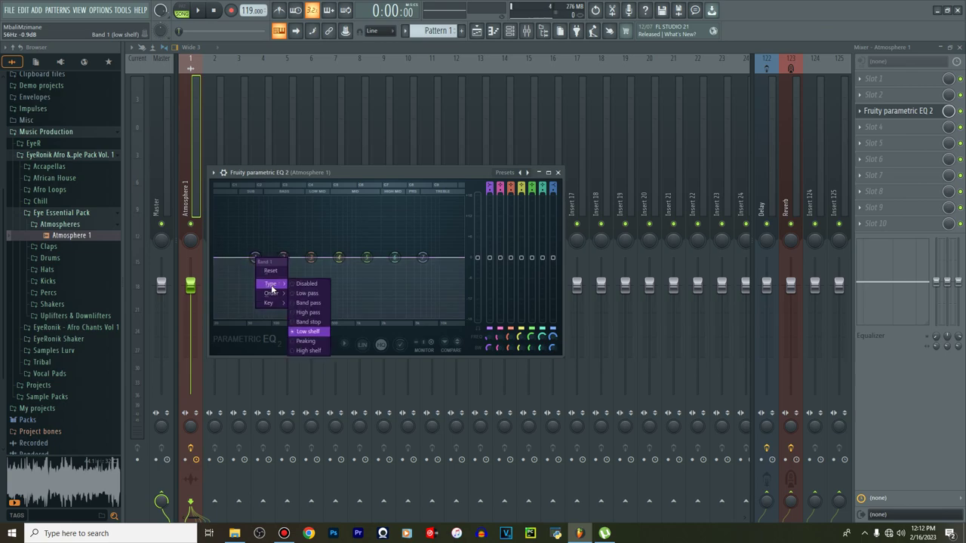
{"action": "left_click", "coordinate": [308, 312]}
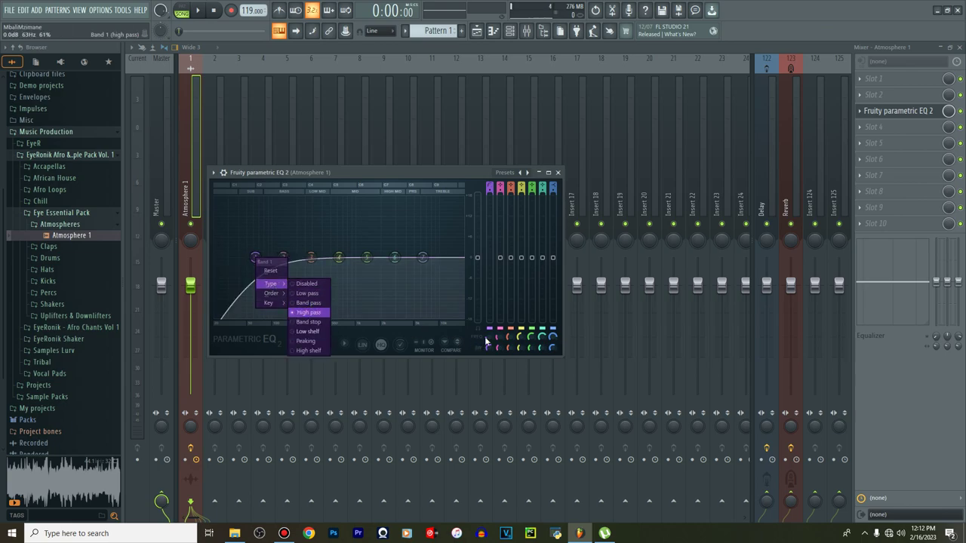
Raise the high-pass band's frequency to about 548 Hz during playback and minimize the equalizer
{"action": "left_click_drag", "start_coordinate": [488, 338], "coordinate": [481, 176]}
{"action": "key", "text": "space"}
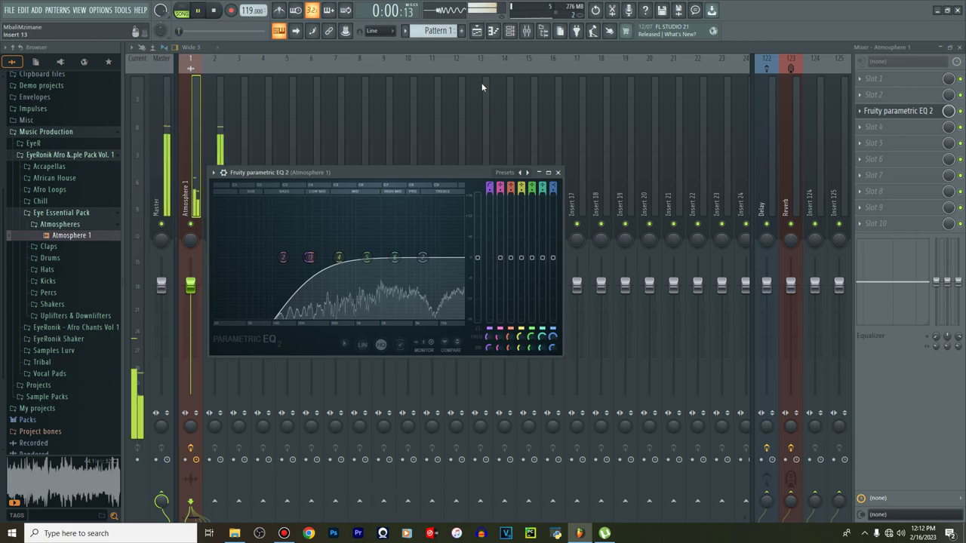
{"action": "left_click_drag", "start_coordinate": [315, 258], "coordinate": [334, 258]}
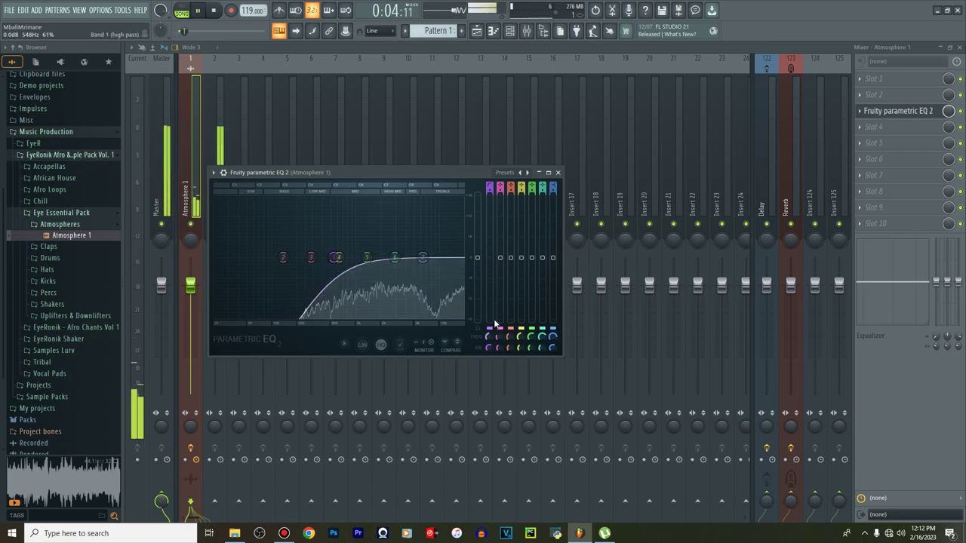
{"action": "left_click", "coordinate": [538, 172]}
Show the Unsorted channels, create the empty Pattern 2, and open the Keys channel's Nexus instrument
{"action": "left_click", "coordinate": [511, 31]}
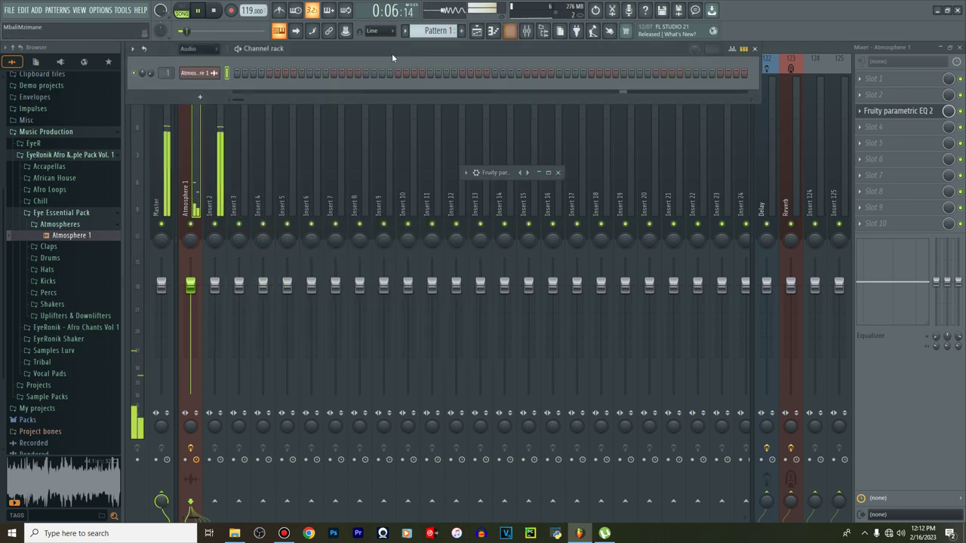
{"action": "left_click", "coordinate": [197, 49]}
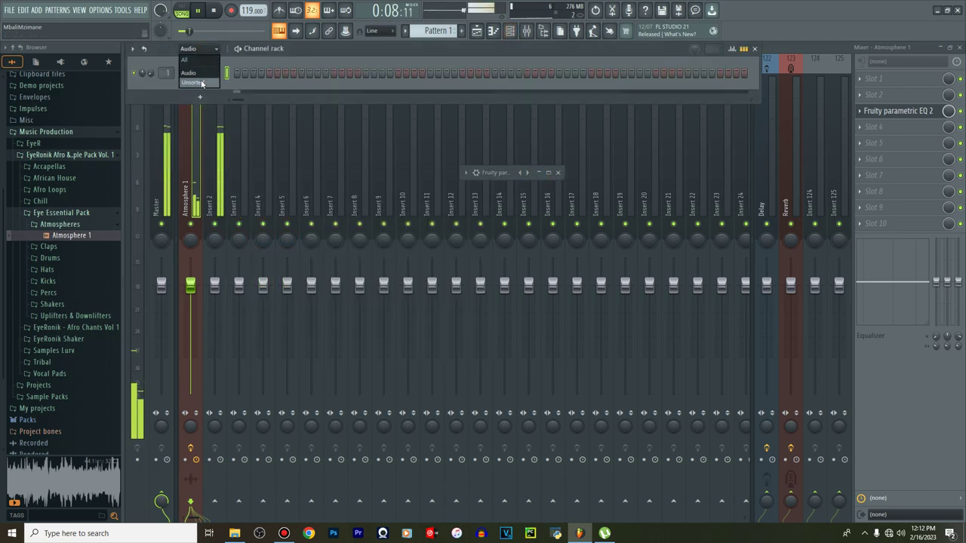
{"action": "left_click", "coordinate": [192, 82]}
{"action": "left_click", "coordinate": [462, 32]}
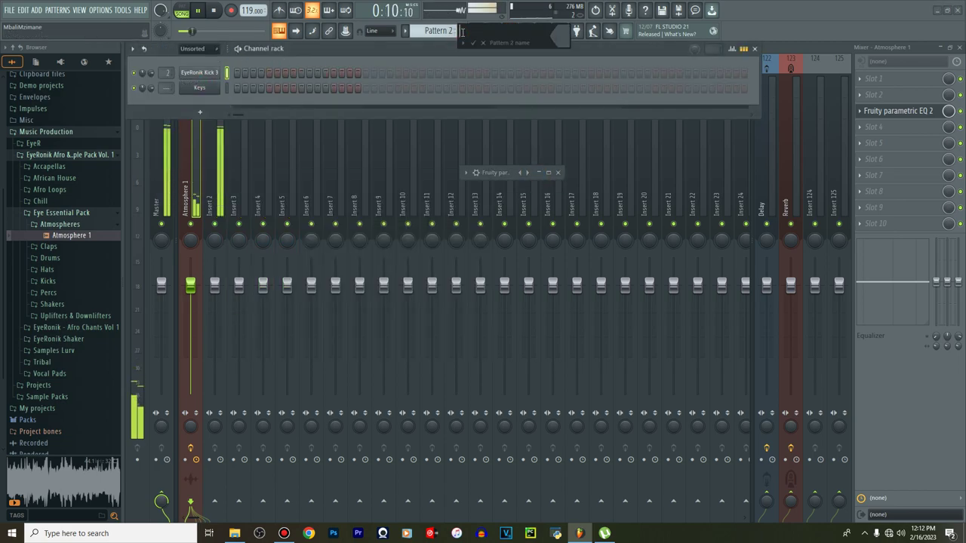
{"action": "key", "text": "Return"}
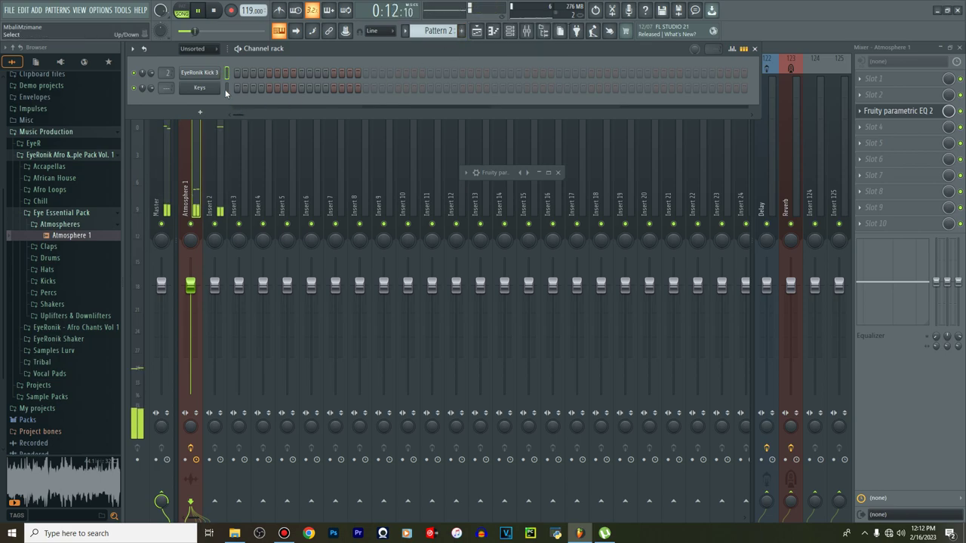
{"action": "left_click", "coordinate": [206, 88]}
{"action": "mouse_move", "coordinate": [258, 300]}
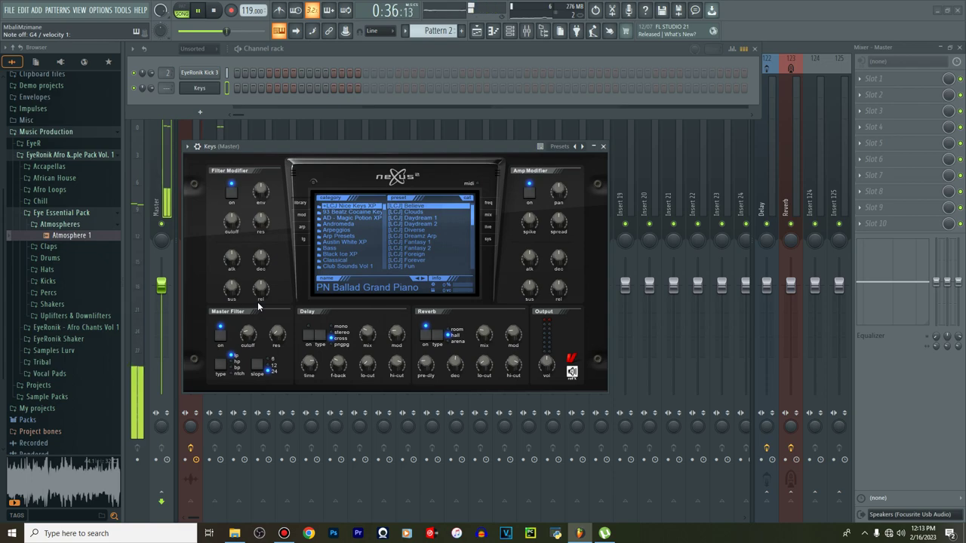
Lower the Atmosphere 1 track's volume fader in the mixer
{"action": "left_click", "coordinate": [526, 30]}
{"action": "left_click_drag", "start_coordinate": [190, 285], "coordinate": [190, 316]}
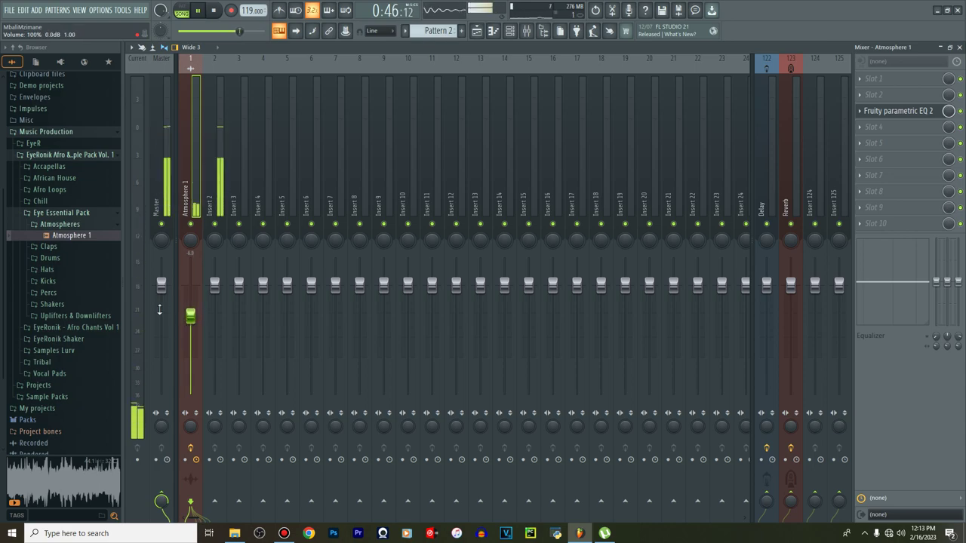
{"action": "left_click", "coordinate": [510, 31]}
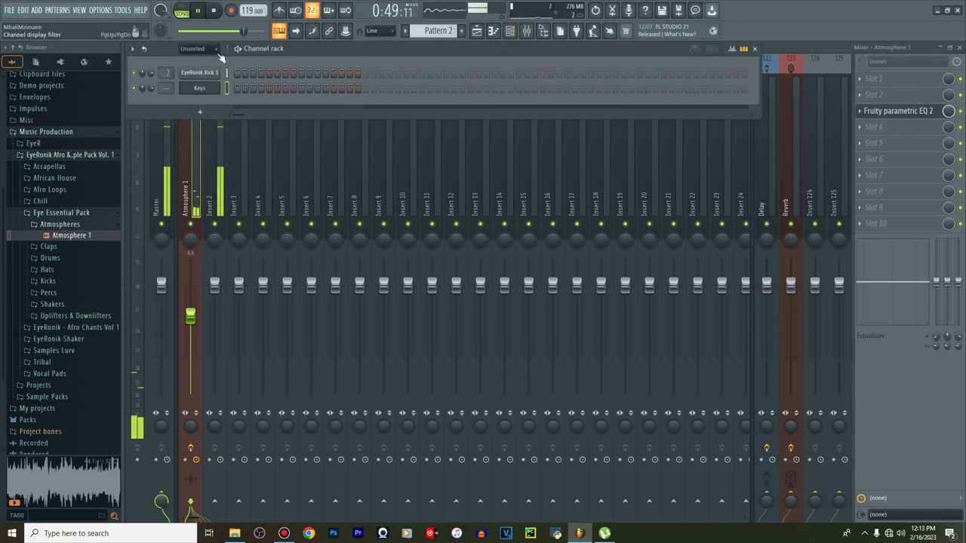
{"action": "left_click", "coordinate": [404, 31]}
{"action": "left_click", "coordinate": [508, 34]}
{"action": "left_click", "coordinate": [509, 35]}
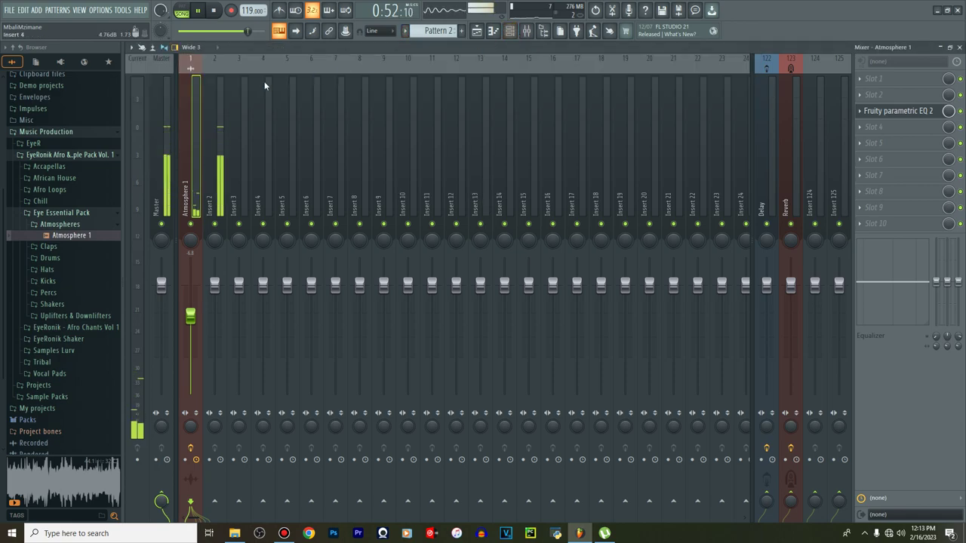
Enter two-step notes E6, A5, C6 and A5, each starting three steps apart from bar 1, in the Keys piano roll of Pattern 2
{"action": "left_click", "coordinate": [510, 35]}
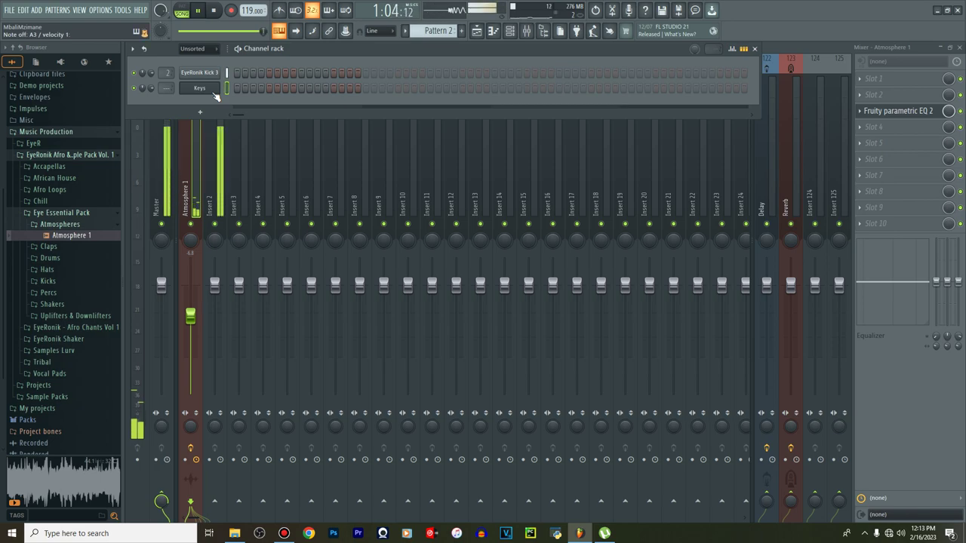
{"action": "key", "text": "space"}
{"action": "right_click", "coordinate": [214, 93]}
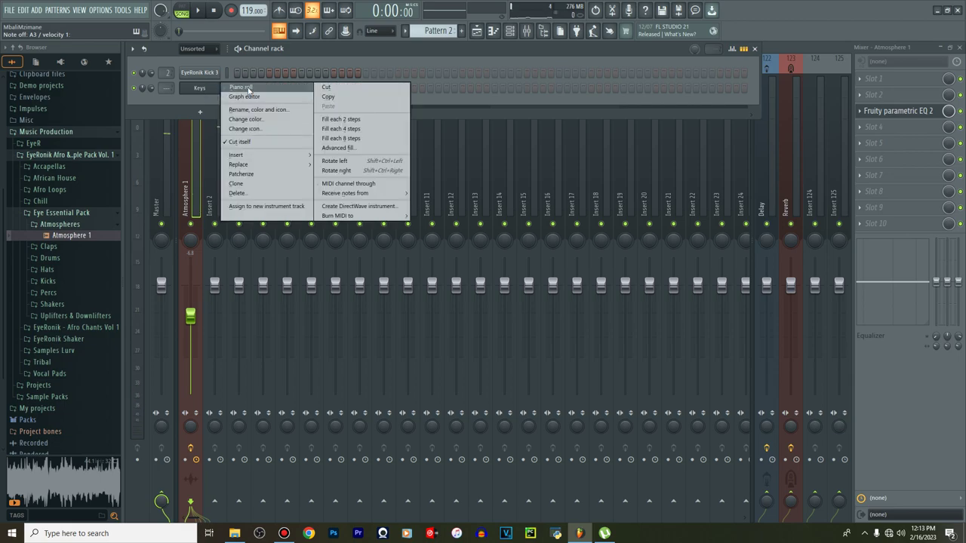
{"action": "left_click", "coordinate": [240, 88]}
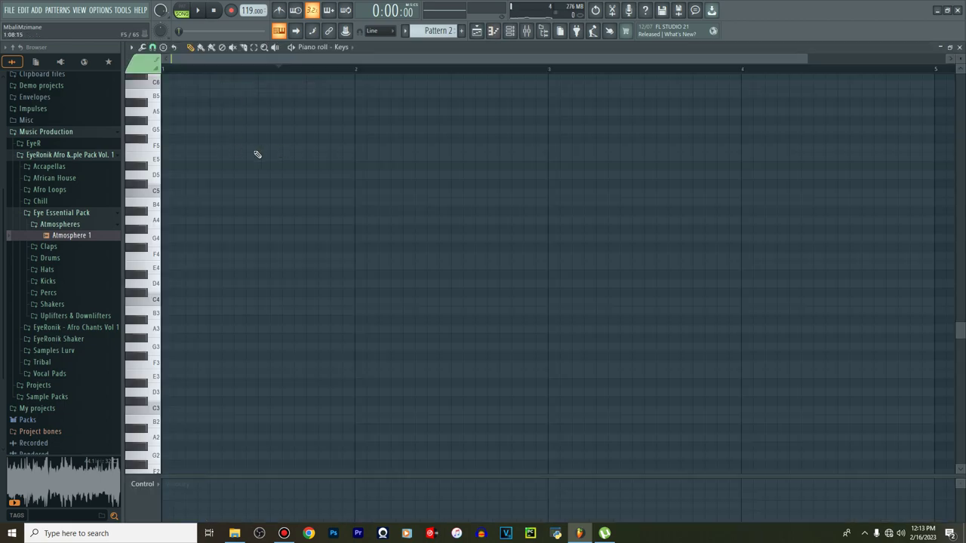
{"action": "scroll", "coordinate": [190, 142], "scroll_direction": "up", "scroll_amount": 3}
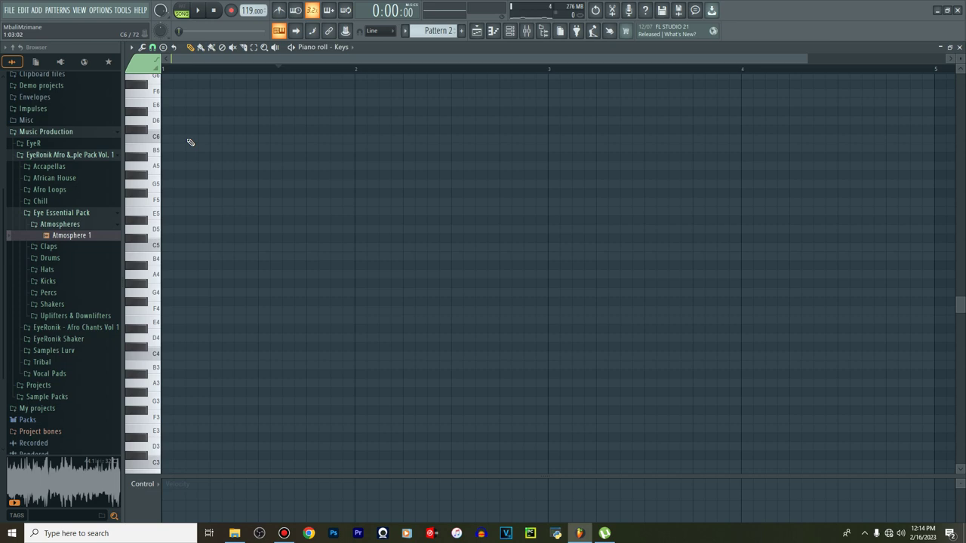
{"action": "scroll", "coordinate": [166, 139], "scroll_direction": "up", "scroll_amount": 4}
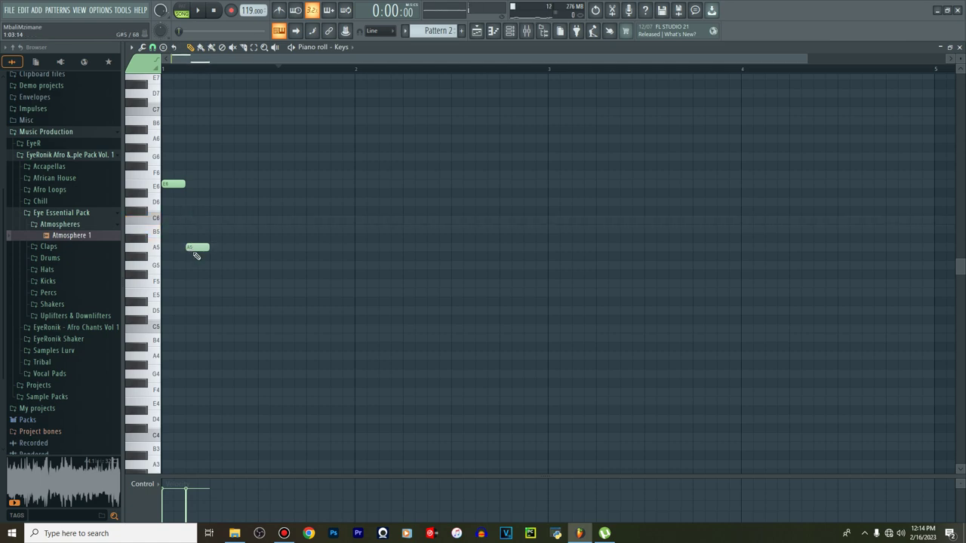
{"action": "left_click", "coordinate": [194, 12]}
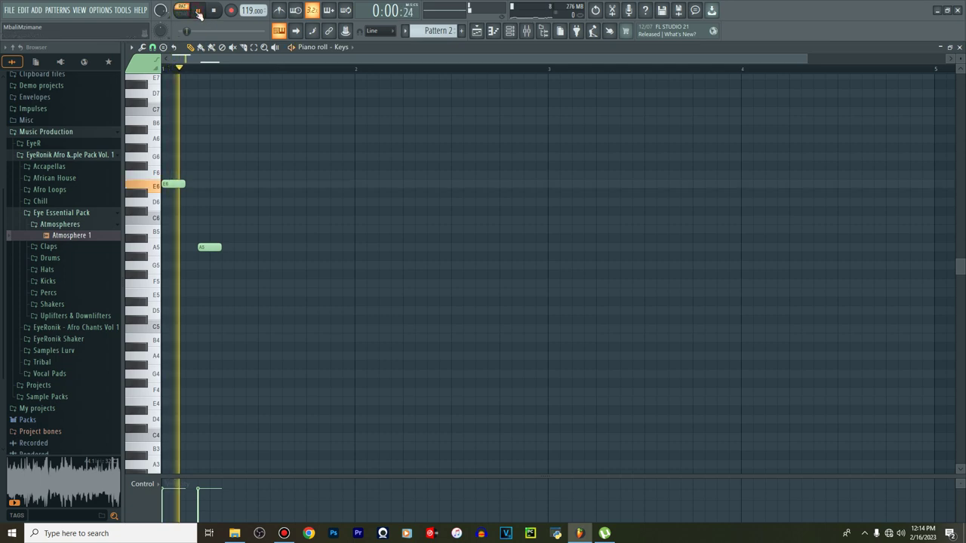
{"action": "left_click", "coordinate": [241, 220]}
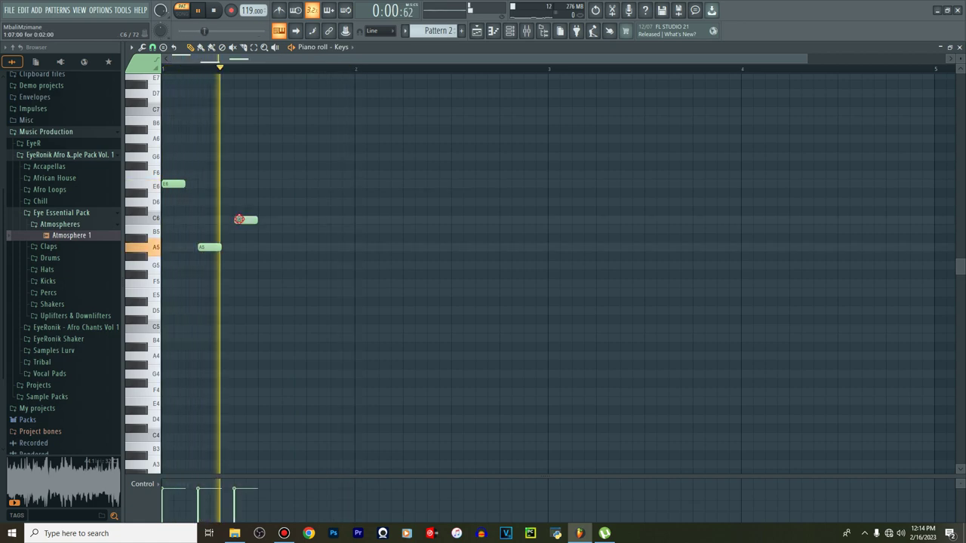
{"action": "left_click", "coordinate": [276, 247]}
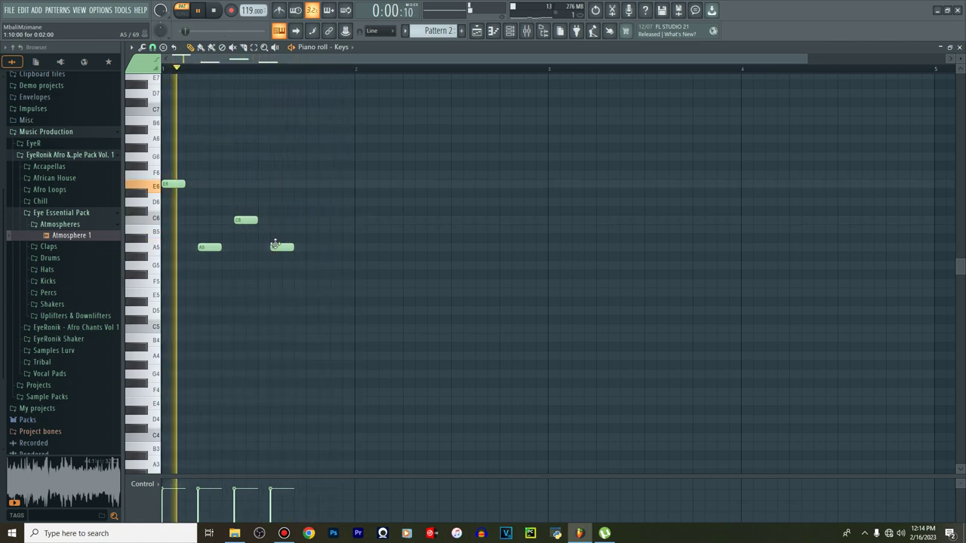
Duplicate the four-note Keys phrase repeatedly, keeping its three-step spacing, until the notes extend past bar 4
{"action": "key", "text": "ctrl+a"}
{"action": "left_click_drag", "start_coordinate": [179, 184], "coordinate": [320, 181]}
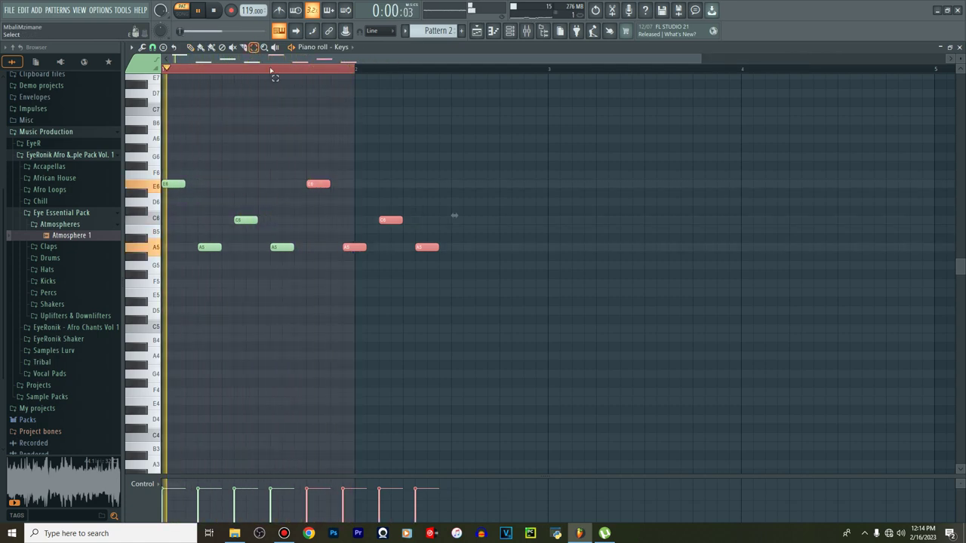
{"action": "key", "text": "space"}
{"action": "left_click_drag", "start_coordinate": [472, 145], "coordinate": [171, 258]}
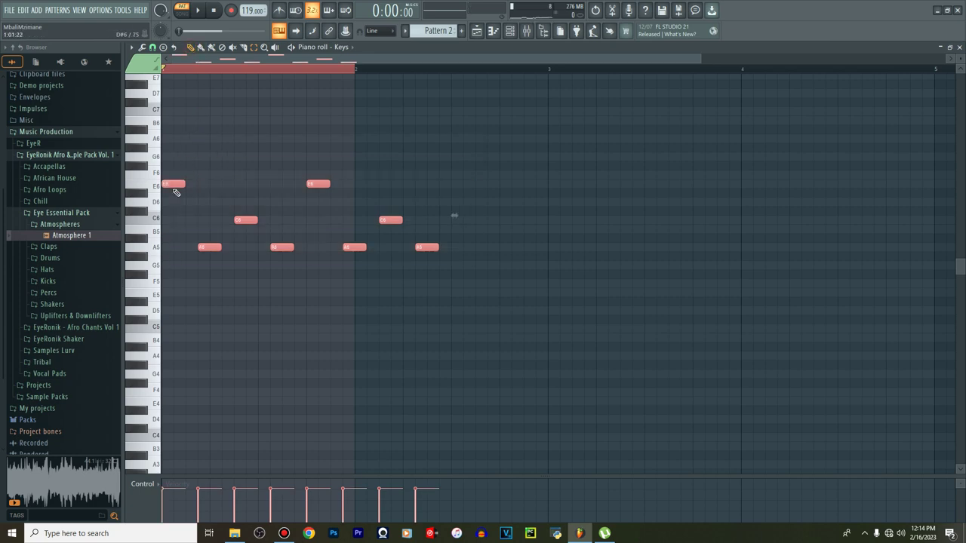
{"action": "left_click_drag", "start_coordinate": [172, 185], "coordinate": [466, 187]}
{"action": "key", "text": "space"}
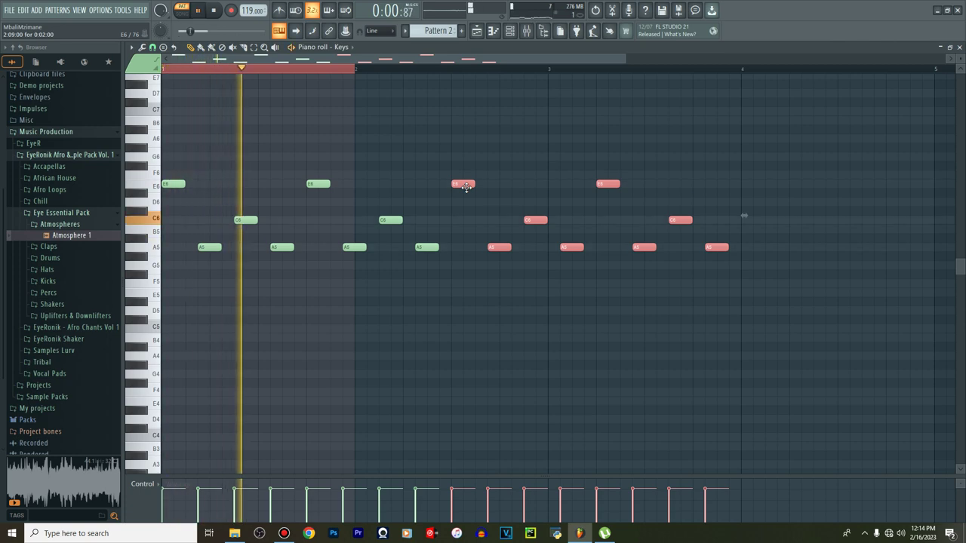
{"action": "left_click_drag", "start_coordinate": [465, 188], "coordinate": [759, 194]}
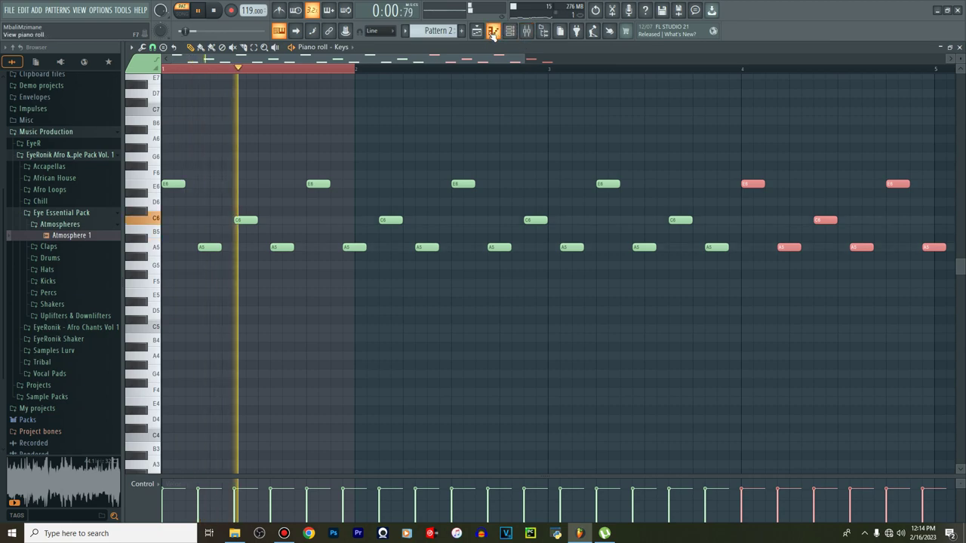
Place Pattern 2 on Track 3 at bar 1, and trim its Keys notes to four bars, shortening the final A5 to one step
{"action": "key", "text": "F5"}
{"action": "left_click", "coordinate": [302, 147]}
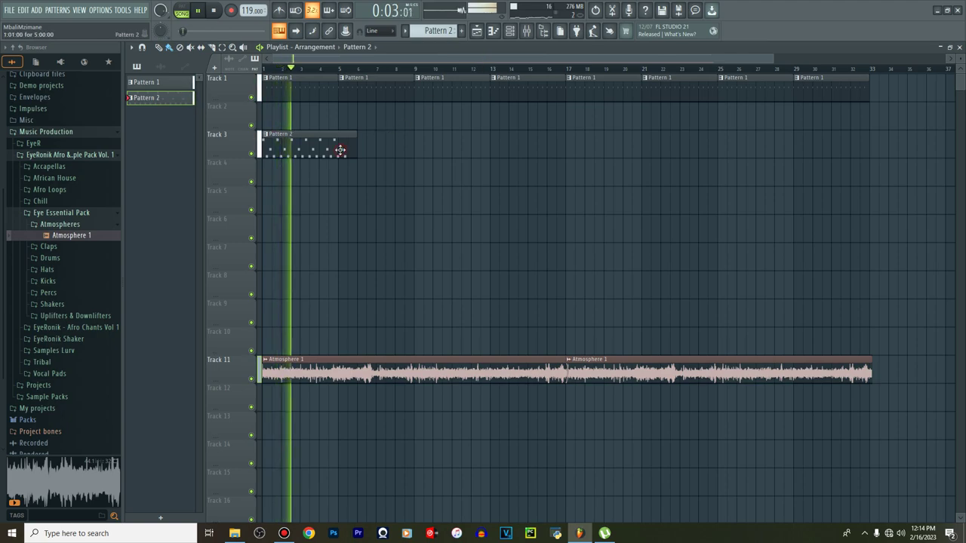
{"action": "key", "text": "F7"}
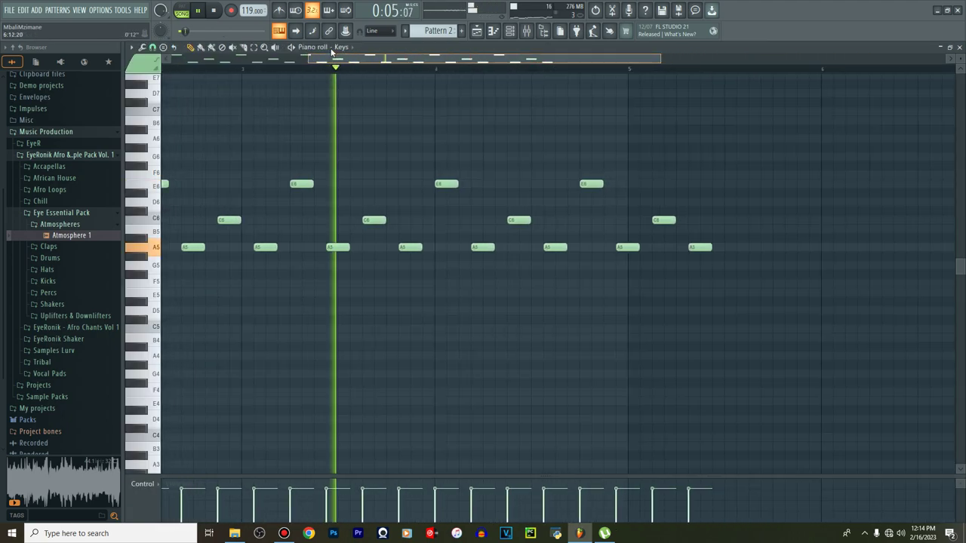
{"action": "scroll", "coordinate": [427, 71], "scroll_direction": "down", "scroll_amount": 2}
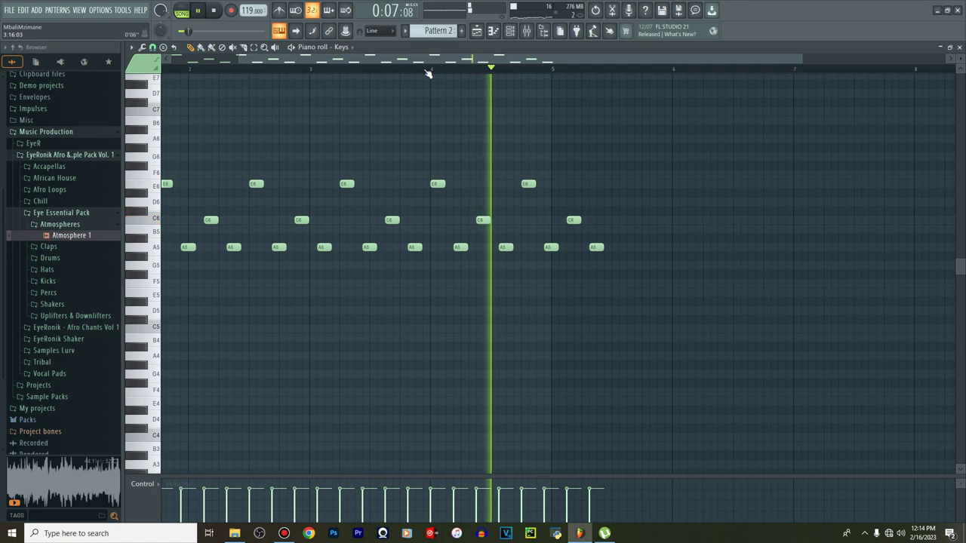
{"action": "key", "text": "space"}
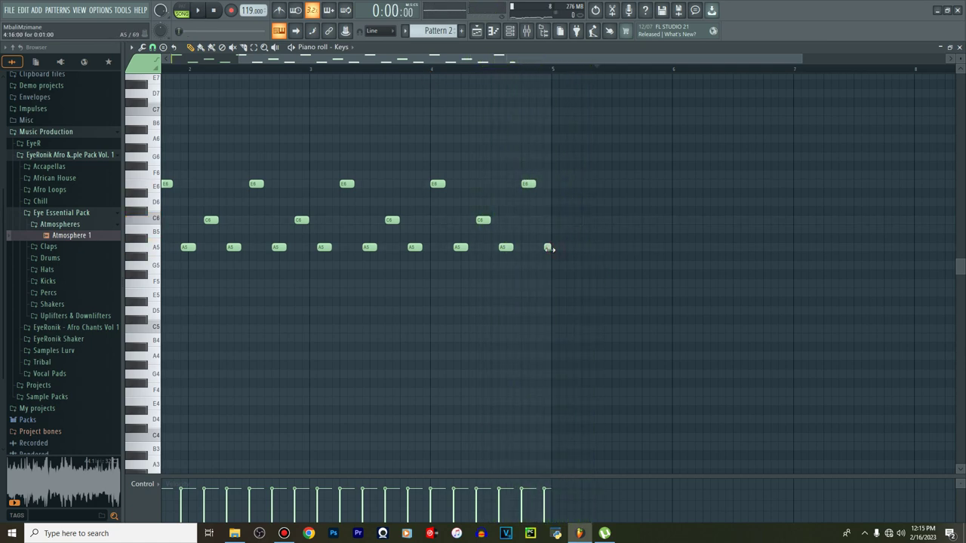
{"action": "left_click_drag", "start_coordinate": [549, 249], "coordinate": [549, 249]}
Duplicate the Pattern 2 clip along Track 3 up to bar 33 and play the arrangement
{"action": "left_click", "coordinate": [483, 33]}
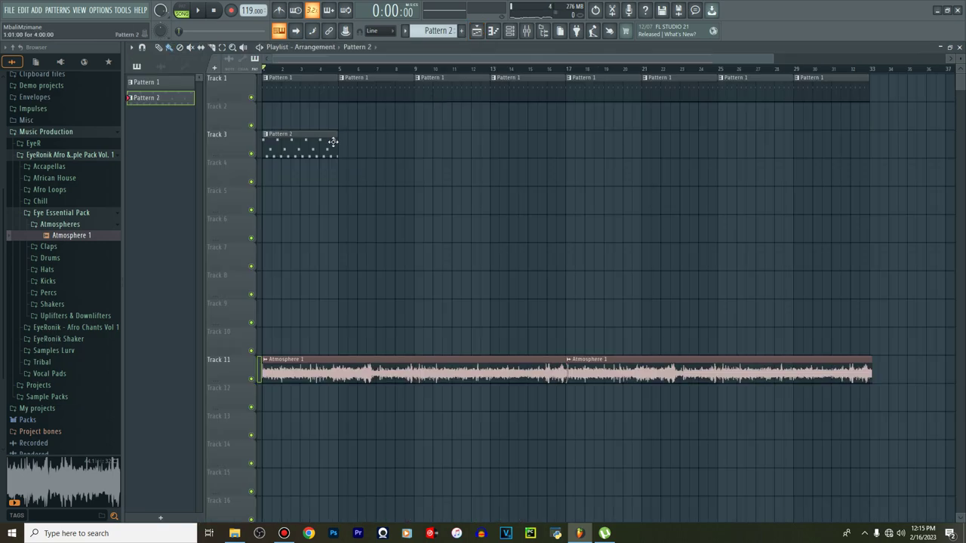
{"action": "left_click_drag", "start_coordinate": [343, 149], "coordinate": [800, 162]}
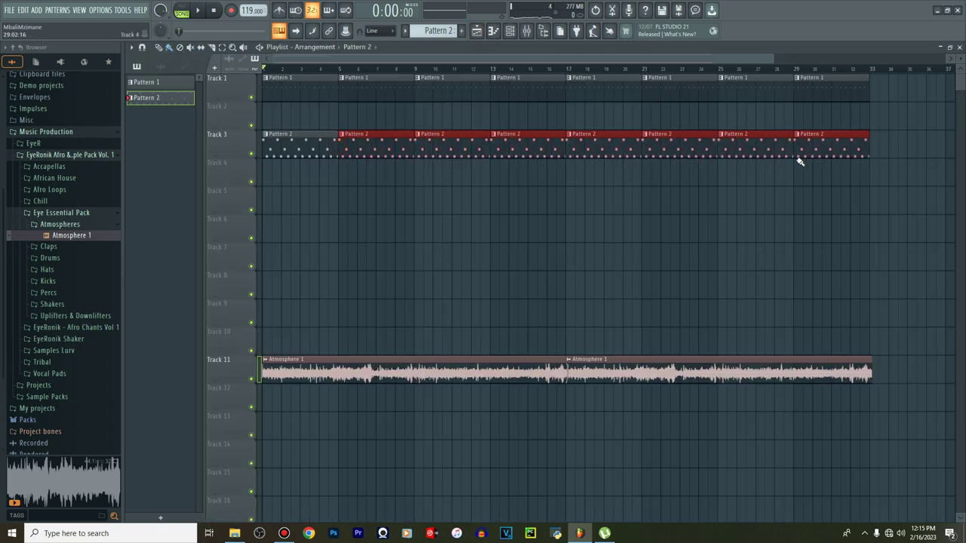
{"action": "key", "text": "space"}
Set the Nexus master filter cutoff of the Keys channel to about 25 and raise its reverb mix to 46
{"action": "key", "text": "F6"}
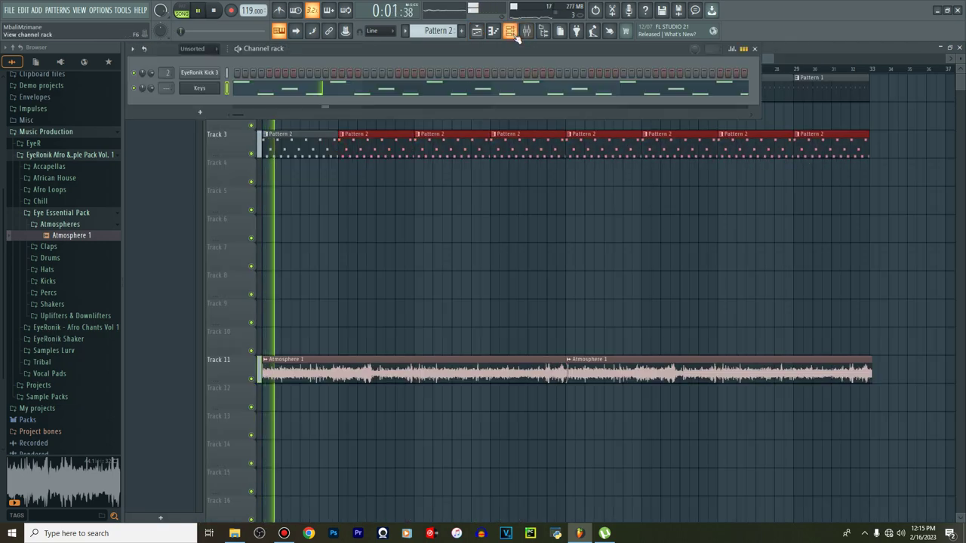
{"action": "left_click", "coordinate": [214, 88]}
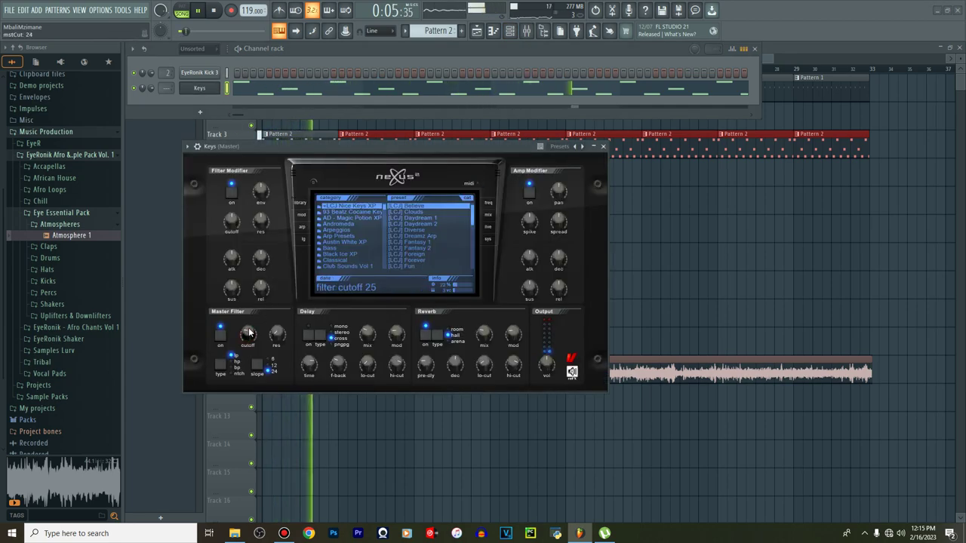
{"action": "mouse_move", "coordinate": [486, 335]}
{"action": "scroll", "coordinate": [485, 335], "scroll_direction": "up", "scroll_amount": 5}
{"action": "scroll", "coordinate": [485, 333], "scroll_direction": "up", "scroll_amount": 4}
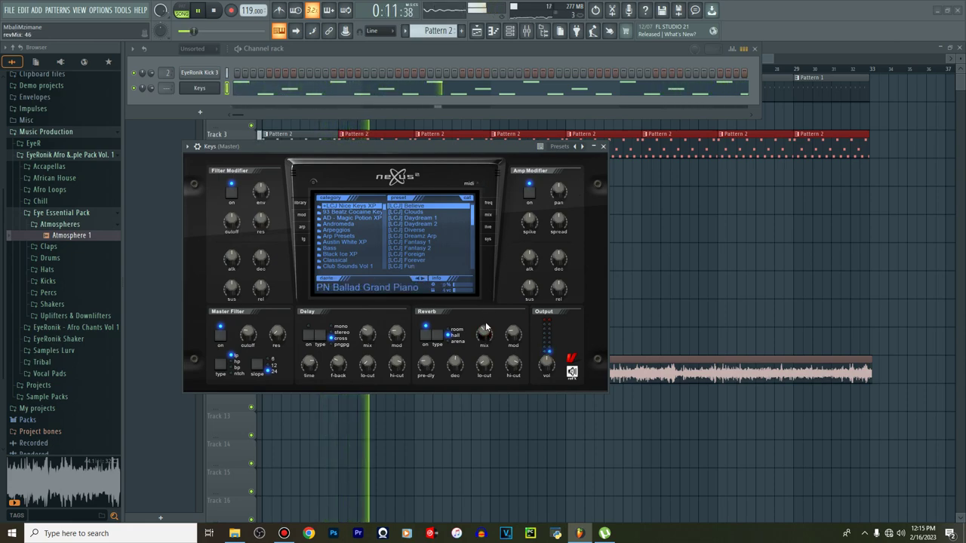
Close the Keys instrument window and create a new pattern named Bass
{"action": "left_click", "coordinate": [603, 146]}
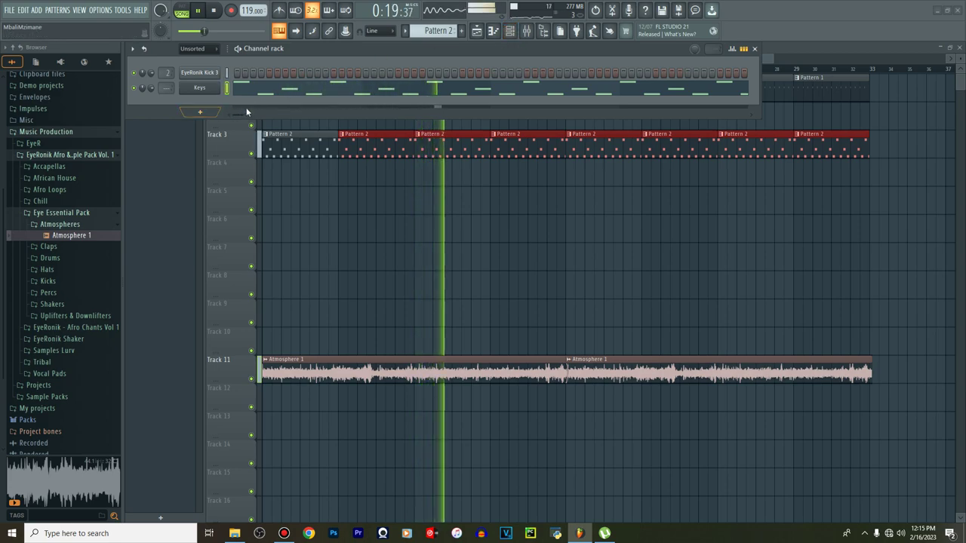
{"action": "left_click", "coordinate": [461, 31]}
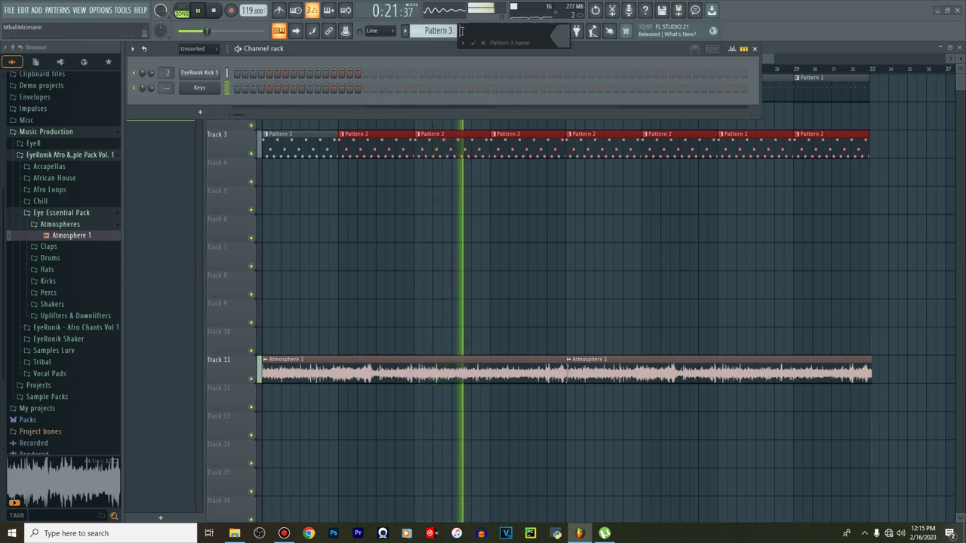
{"action": "type", "text": "Bass"}
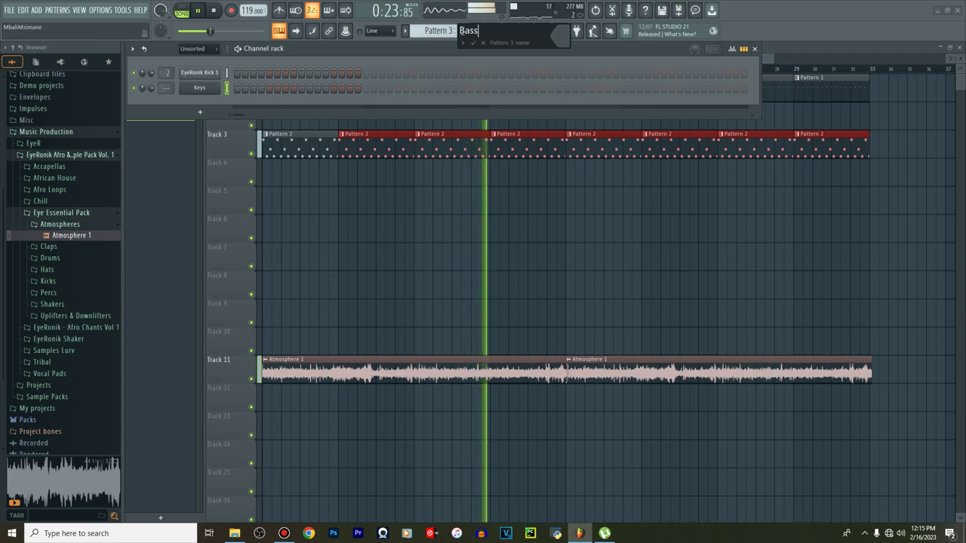
{"action": "key", "text": "Return"}
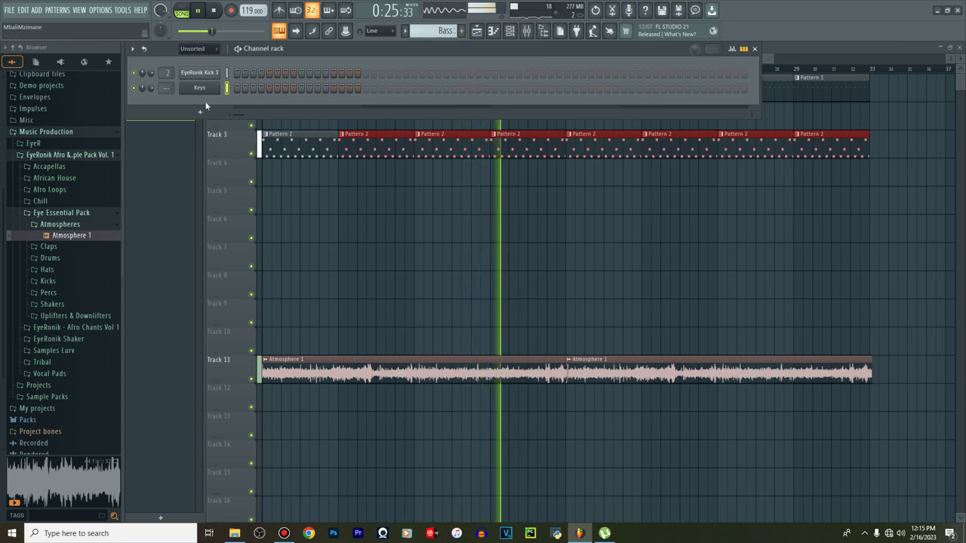
Add a Nexus channel and try its Deep Bass and Deep Bass 3 presets
{"action": "left_click", "coordinate": [207, 112]}
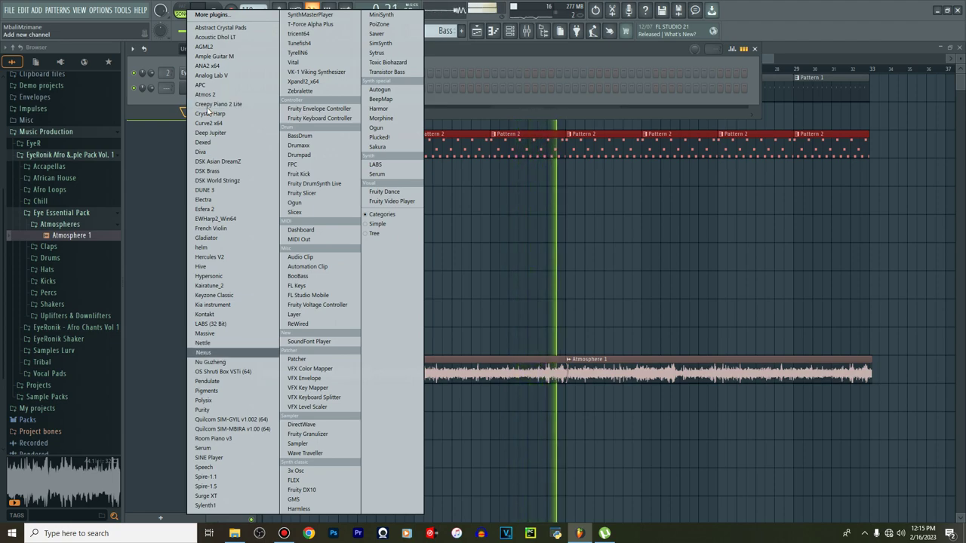
{"action": "left_click", "coordinate": [204, 352]}
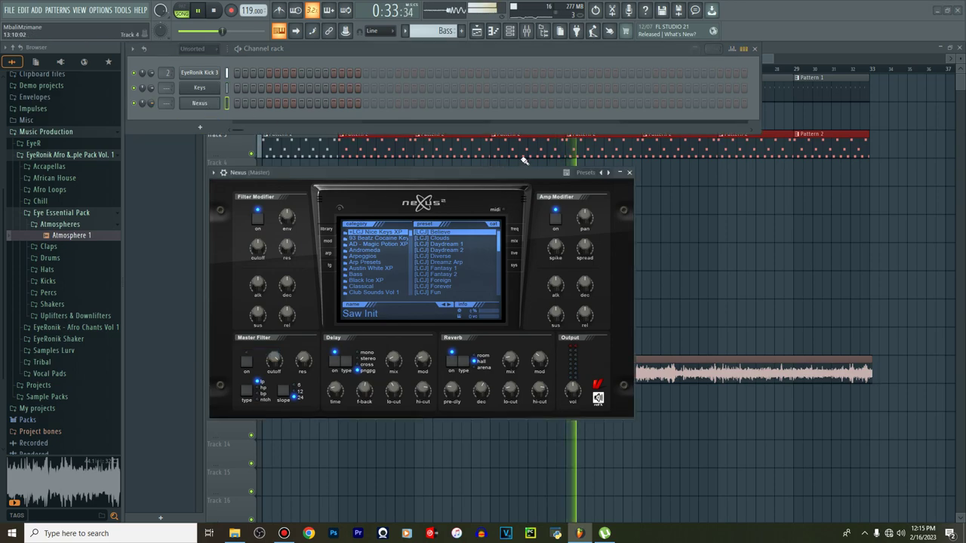
{"action": "left_click", "coordinate": [602, 173]}
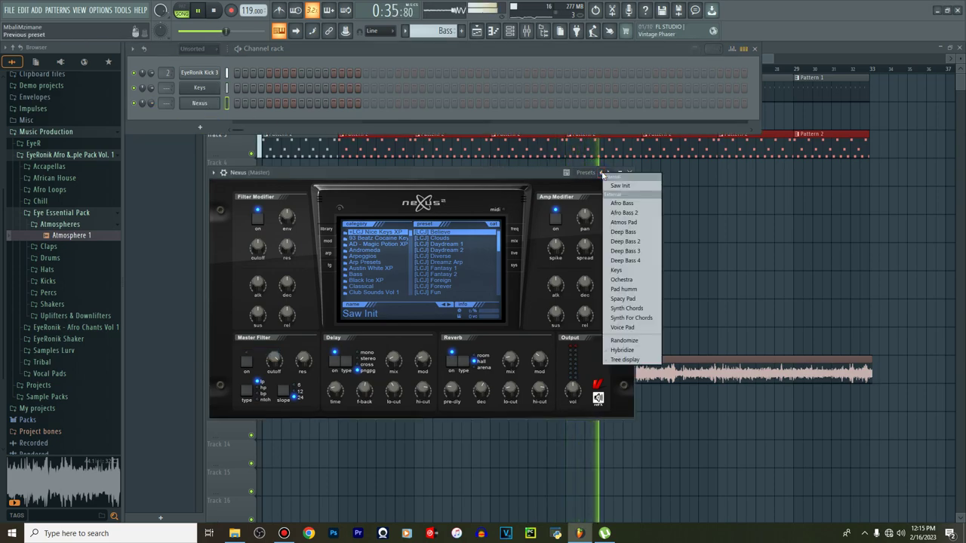
{"action": "left_click", "coordinate": [628, 234]}
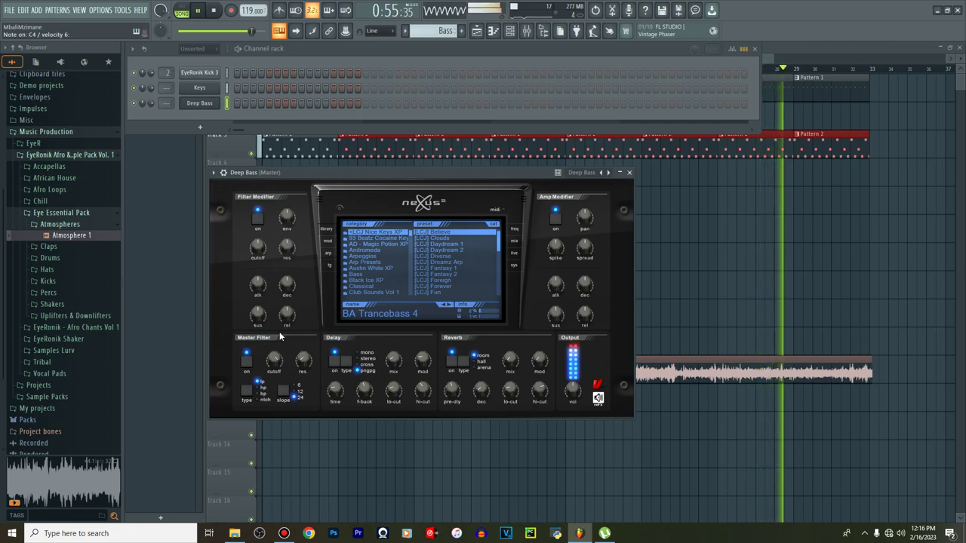
{"action": "right_click", "coordinate": [601, 172]}
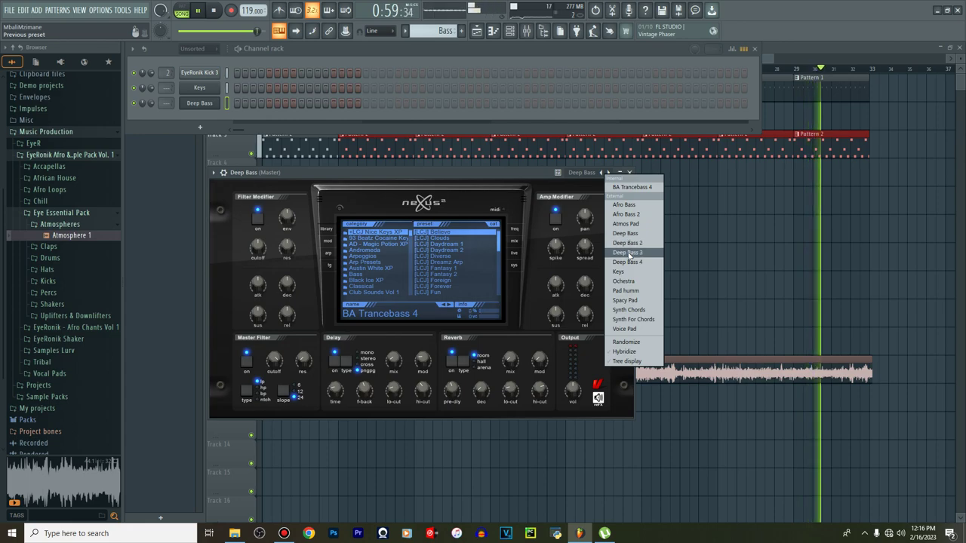
{"action": "left_click", "coordinate": [627, 252]}
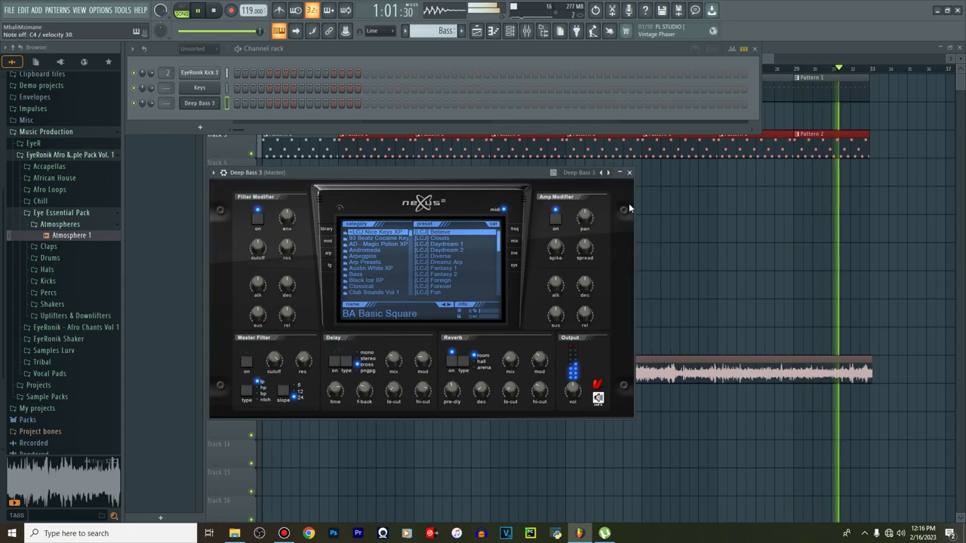
Delete the Deep Bass 3 channel from the channel rack
{"action": "right_click", "coordinate": [220, 101]}
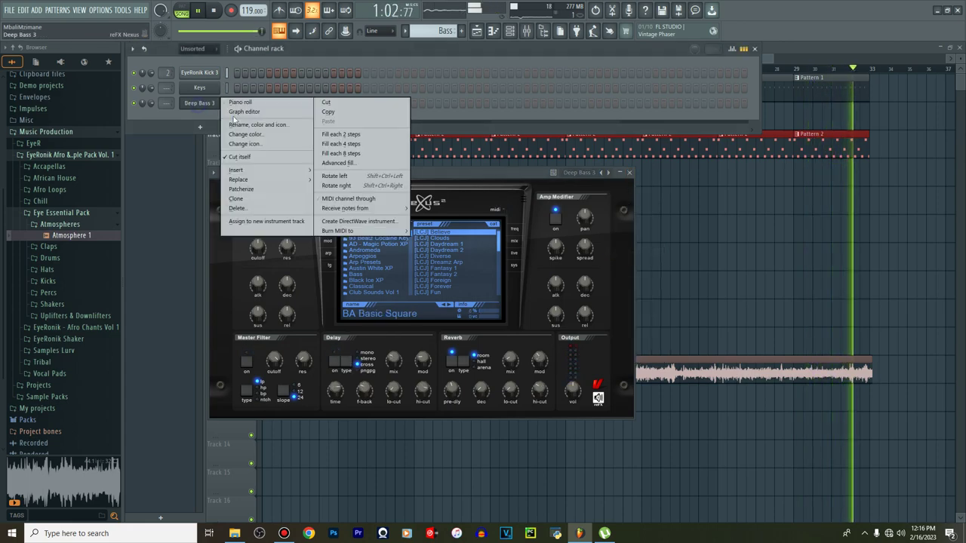
{"action": "left_click", "coordinate": [238, 209]}
{"action": "key", "text": "Return"}
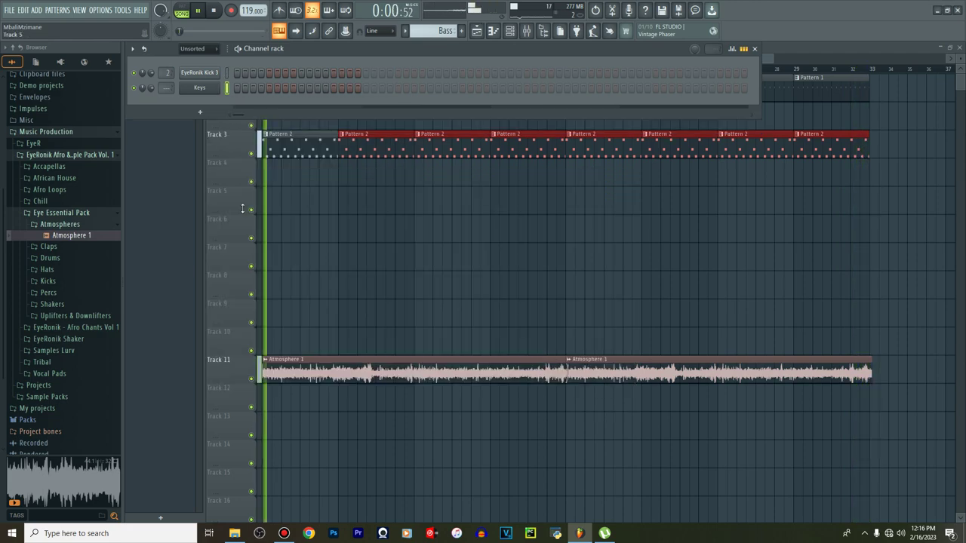
Add a fresh Nexus channel with the Saw Init sound, turn on its master filter, and stop playback
{"action": "left_click", "coordinate": [199, 111]}
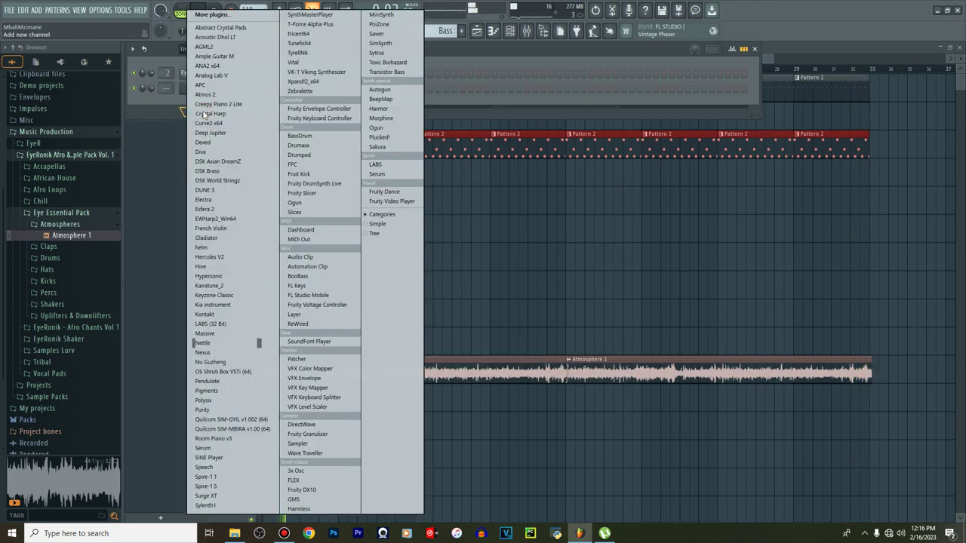
{"action": "left_click", "coordinate": [203, 352]}
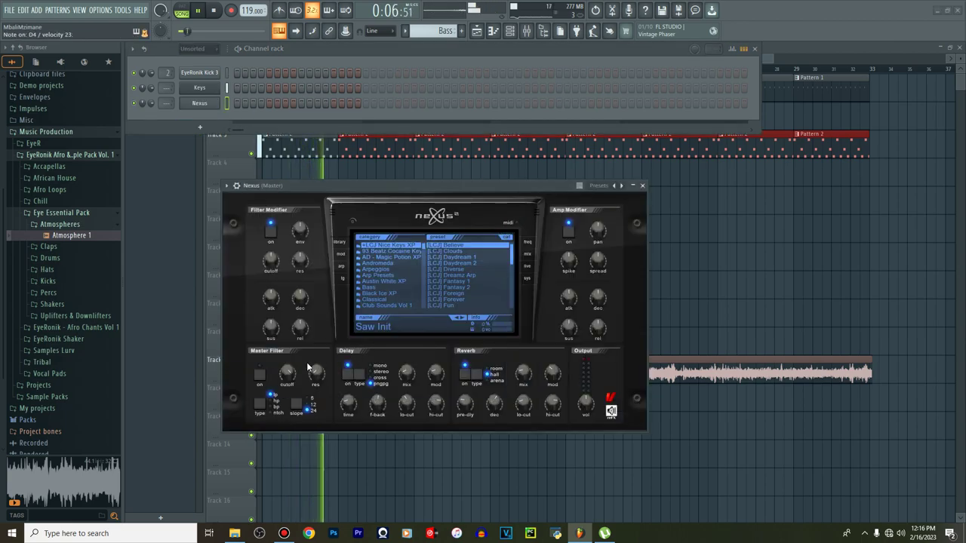
{"action": "left_click", "coordinate": [257, 374]}
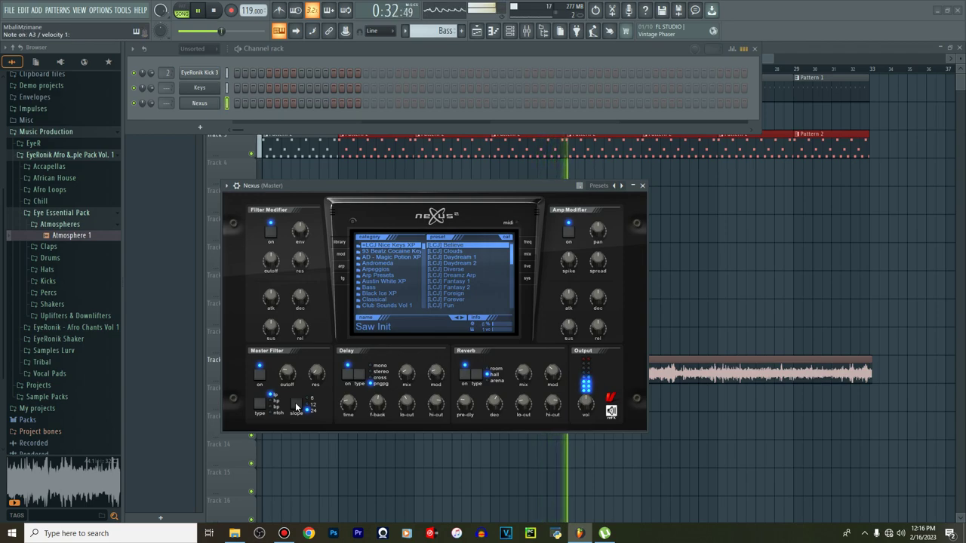
{"action": "left_click", "coordinate": [643, 187]}
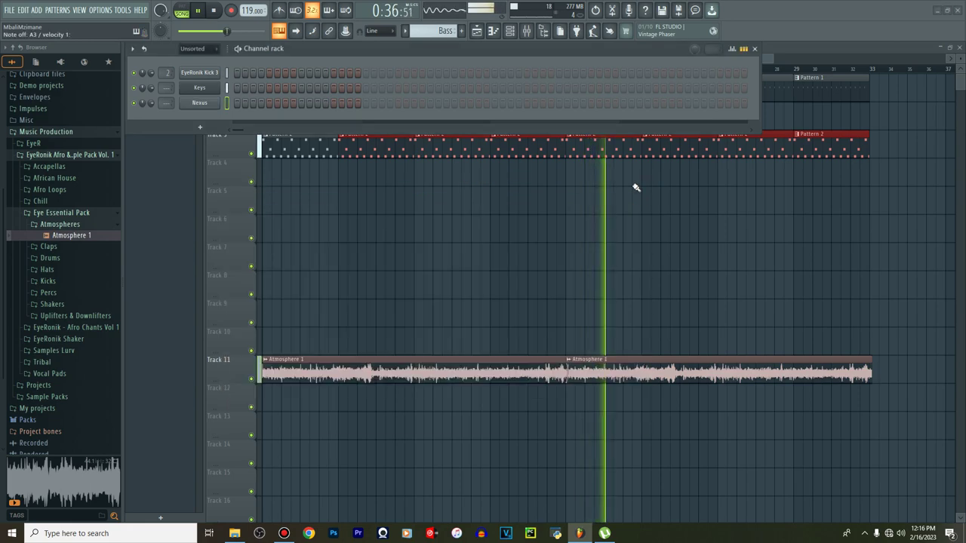
{"action": "key", "text": "space"}
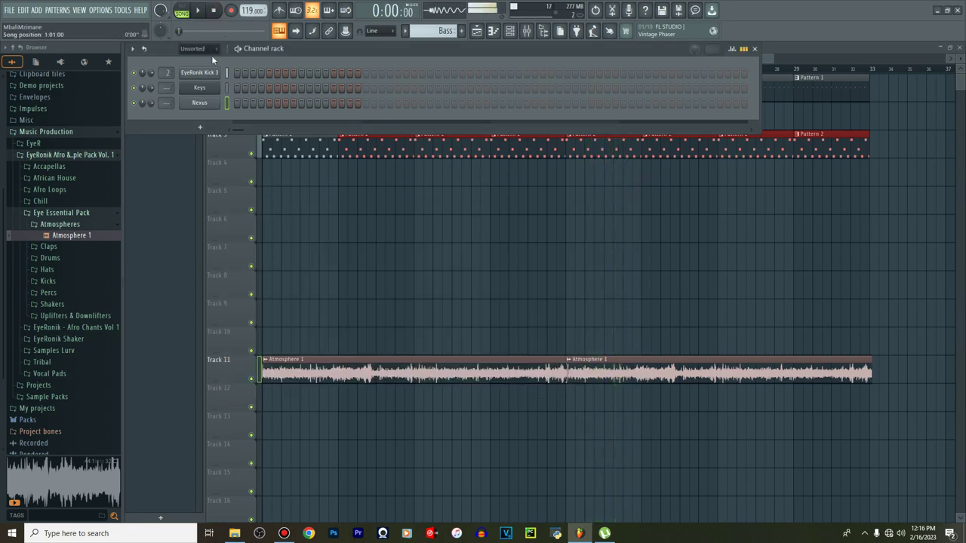
Draw an A3 note about two bars long at bar 1 in the Nexus channel's piano roll
{"action": "right_click", "coordinate": [207, 106]}
{"action": "left_click", "coordinate": [242, 102]}
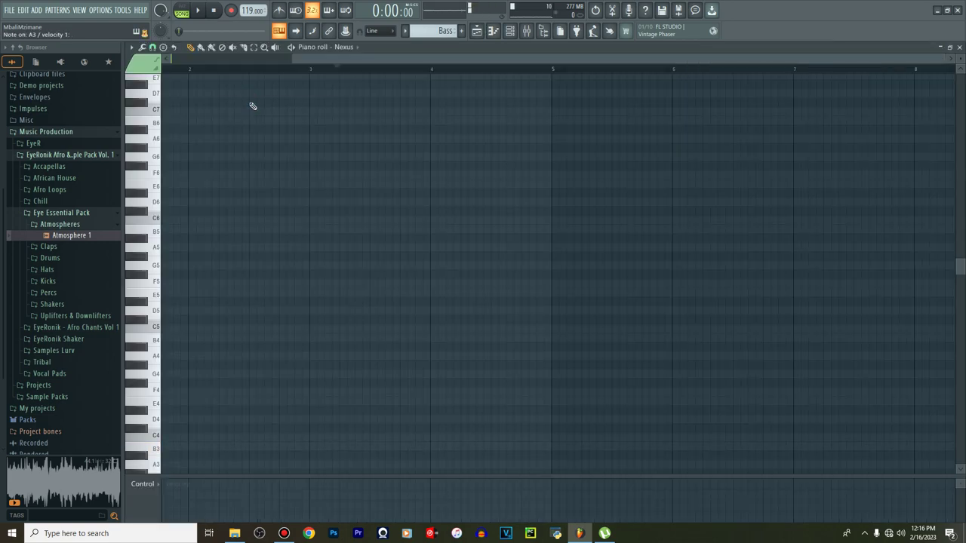
{"action": "scroll", "coordinate": [229, 303], "scroll_direction": "down", "scroll_amount": 4}
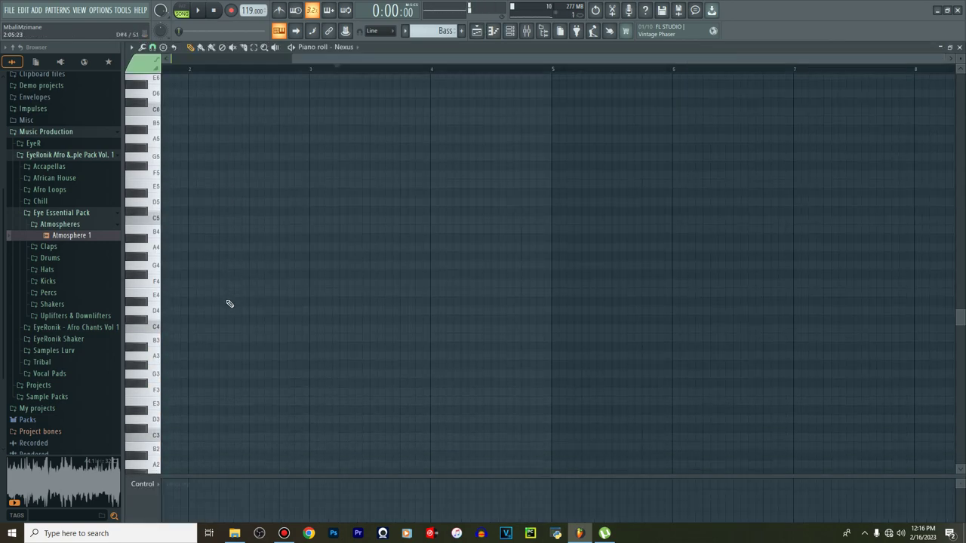
{"action": "scroll", "coordinate": [229, 304], "scroll_direction": "down", "scroll_amount": 3}
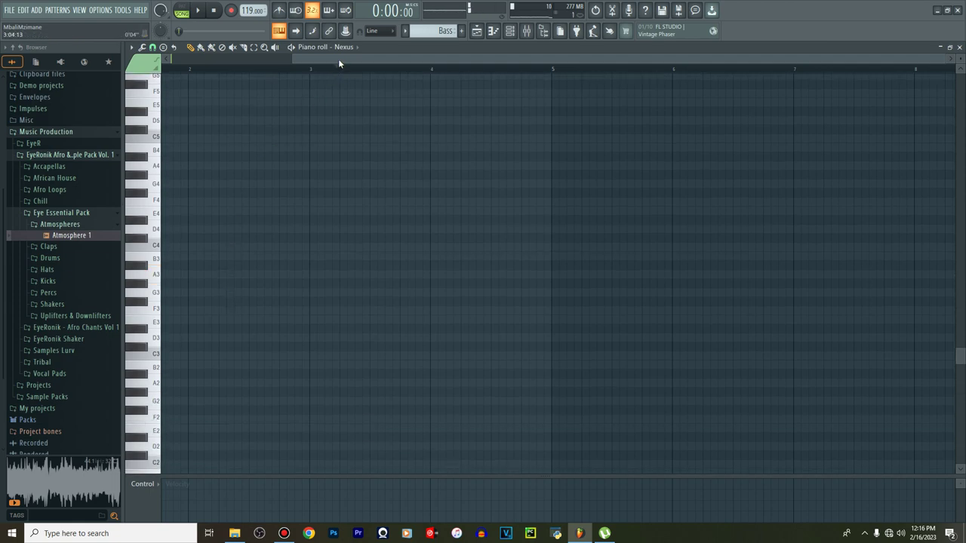
{"action": "left_click_drag", "start_coordinate": [338, 59], "coordinate": [188, 66]}
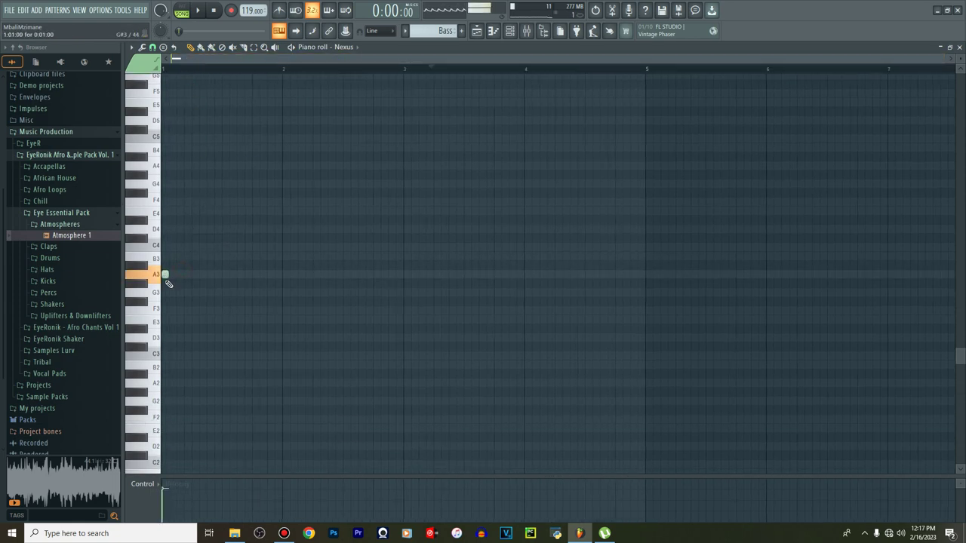
{"action": "left_click_drag", "start_coordinate": [167, 275], "coordinate": [368, 276]}
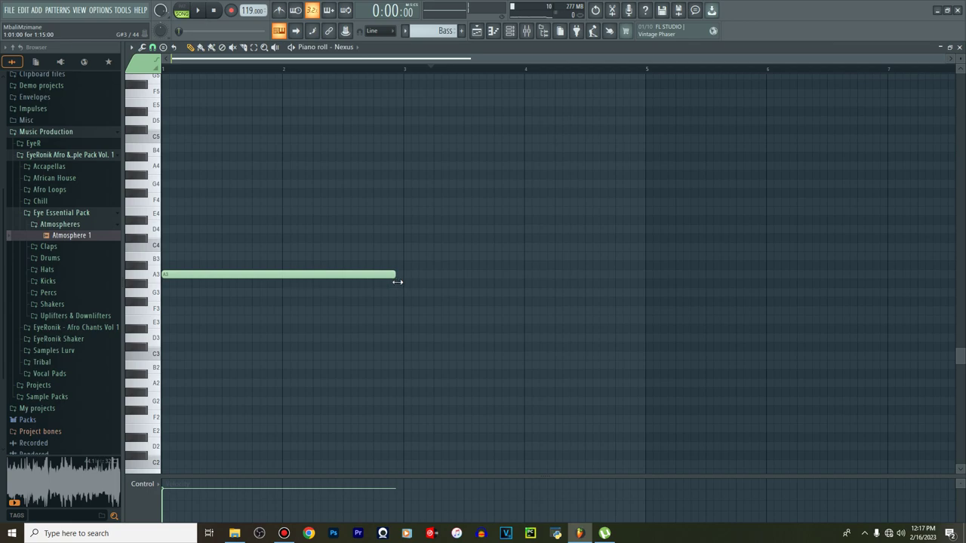
Place the Bass pattern on Track 5 at bar 1 and play the arrangement briefly
{"action": "left_click", "coordinate": [471, 42]}
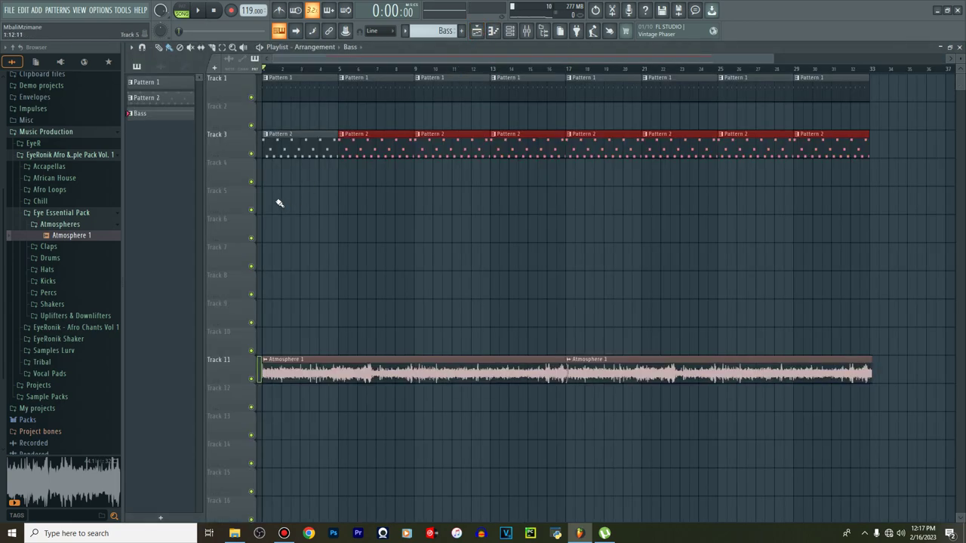
{"action": "left_click", "coordinate": [267, 207]}
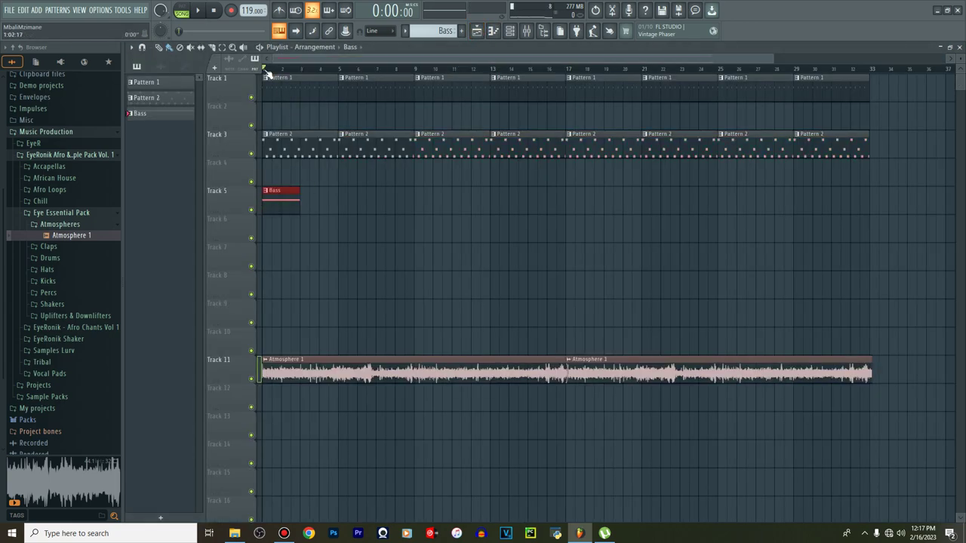
{"action": "left_click", "coordinate": [212, 10]}
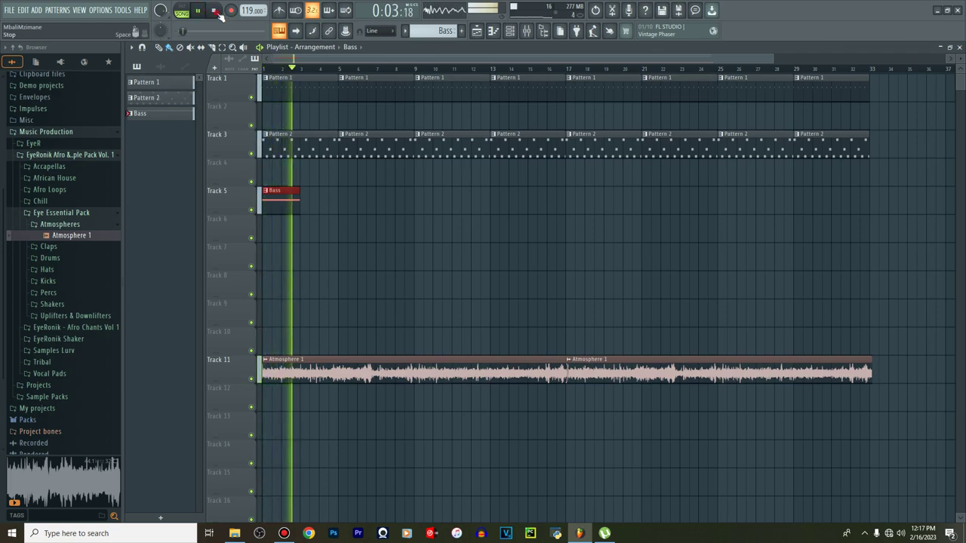
{"action": "left_click", "coordinate": [218, 13]}
Extend the bass A3 note to four bars and add four-bar G3, F3 and D4 notes at bars 5, 9 and 13
{"action": "double_click", "coordinate": [282, 207]}
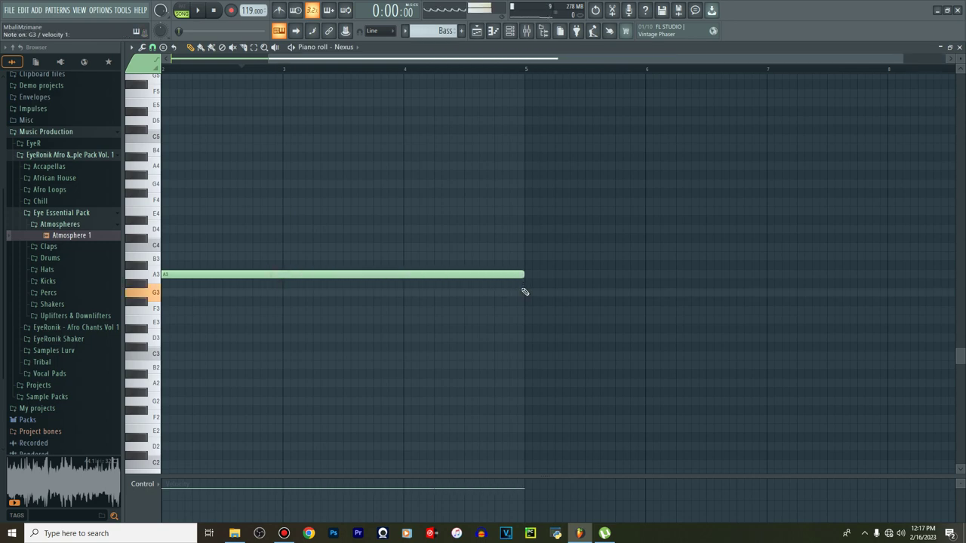
{"action": "left_click", "coordinate": [527, 294]}
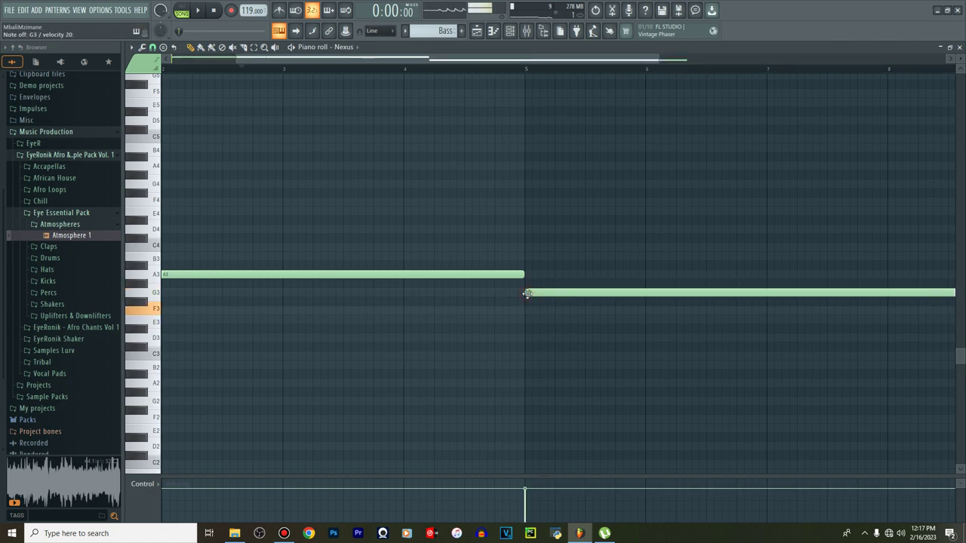
{"action": "scroll", "coordinate": [568, 75], "scroll_direction": "down", "scroll_amount": 3}
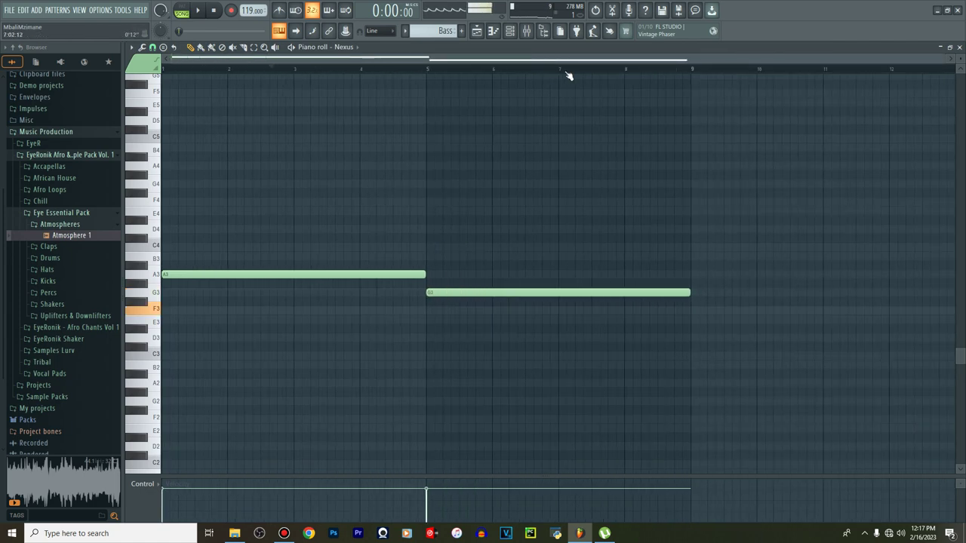
{"action": "left_click", "coordinate": [694, 312]}
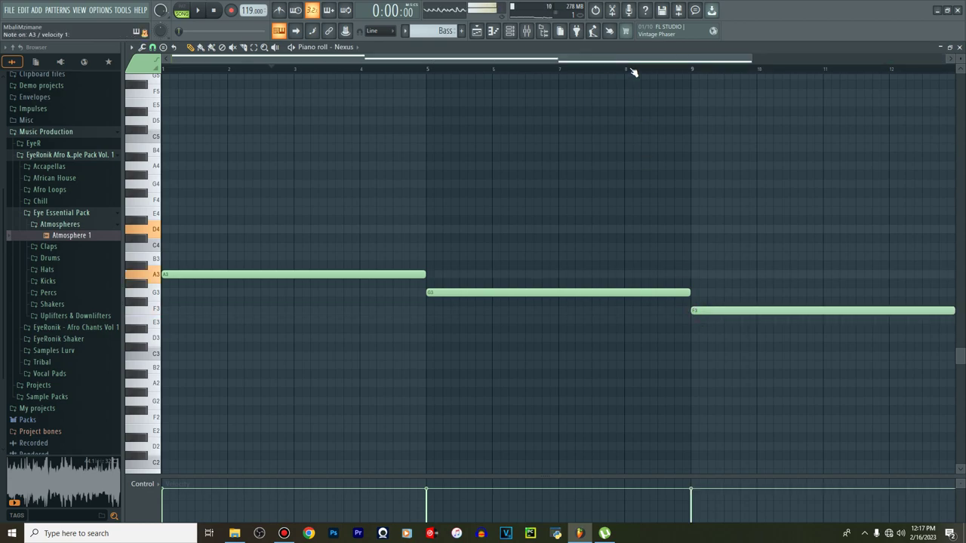
{"action": "scroll", "coordinate": [634, 73], "scroll_direction": "down", "scroll_amount": 2}
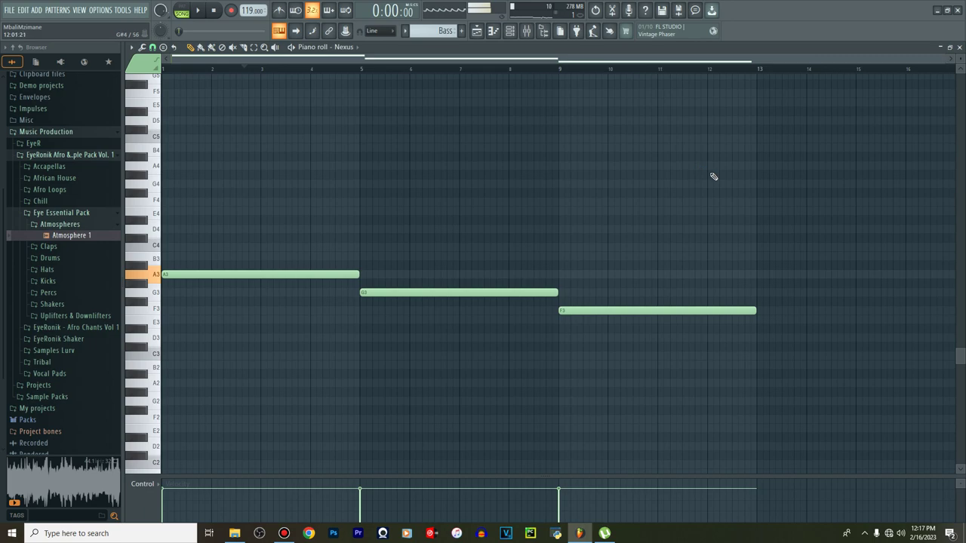
{"action": "left_click", "coordinate": [763, 229]}
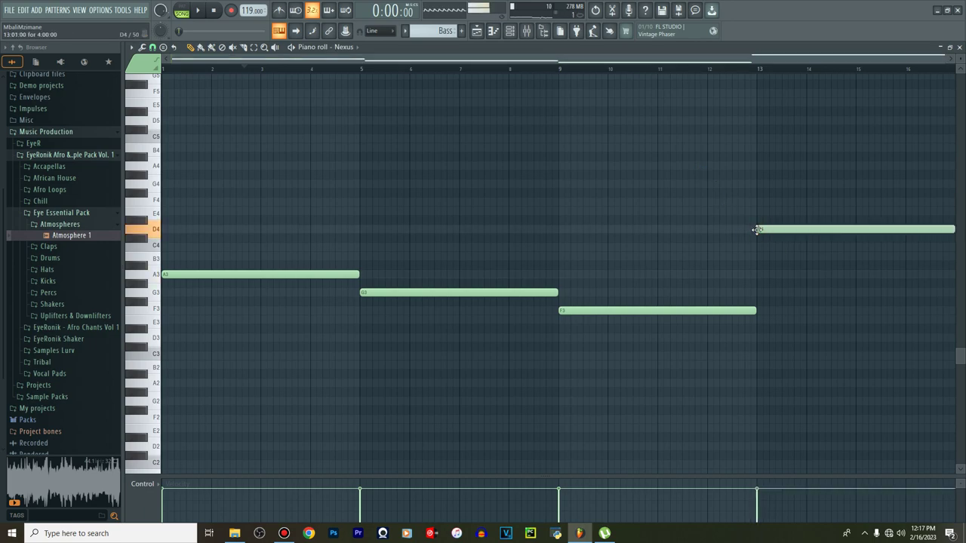
Create an automation clip for the bass Nexus channel's master filter cutoff and view it in the playlist
{"action": "left_click", "coordinate": [512, 38]}
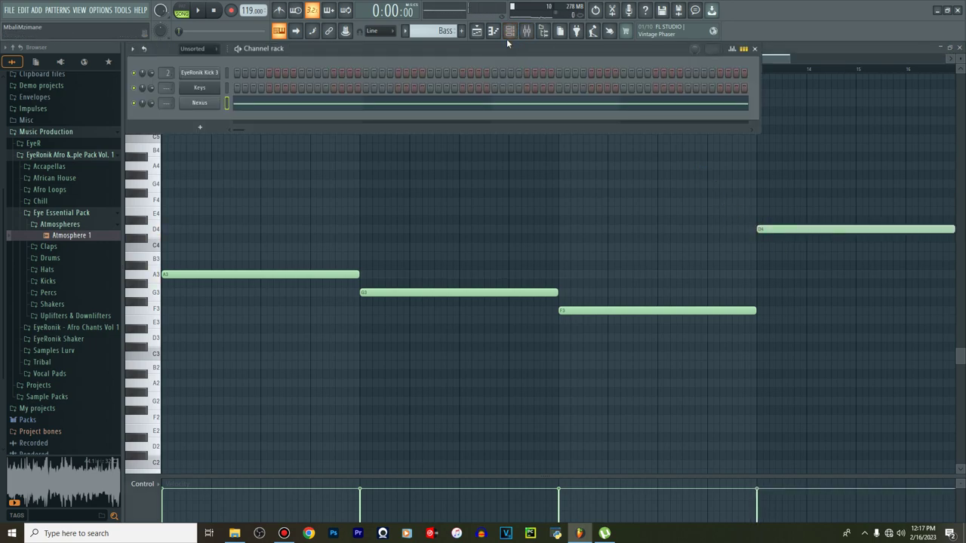
{"action": "left_click", "coordinate": [198, 103]}
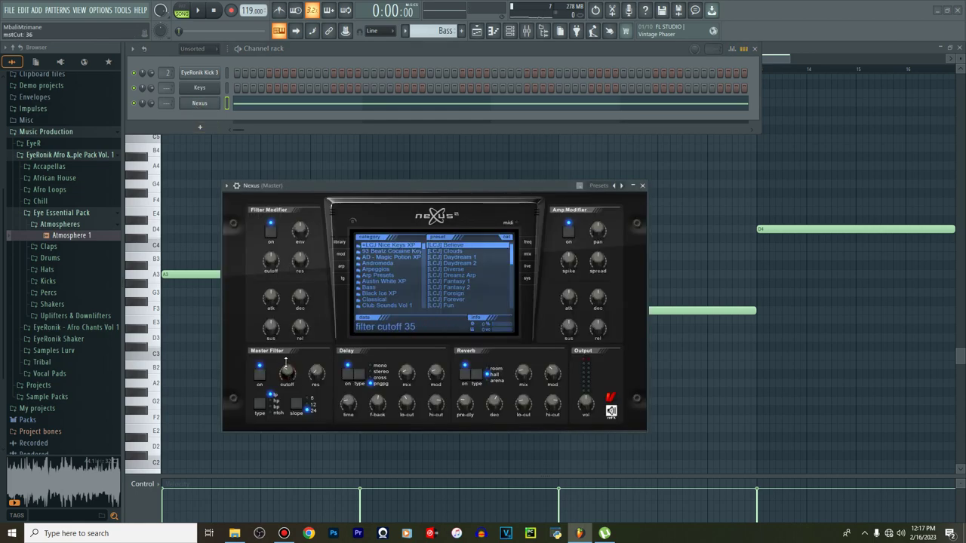
{"action": "left_click", "coordinate": [119, 12]}
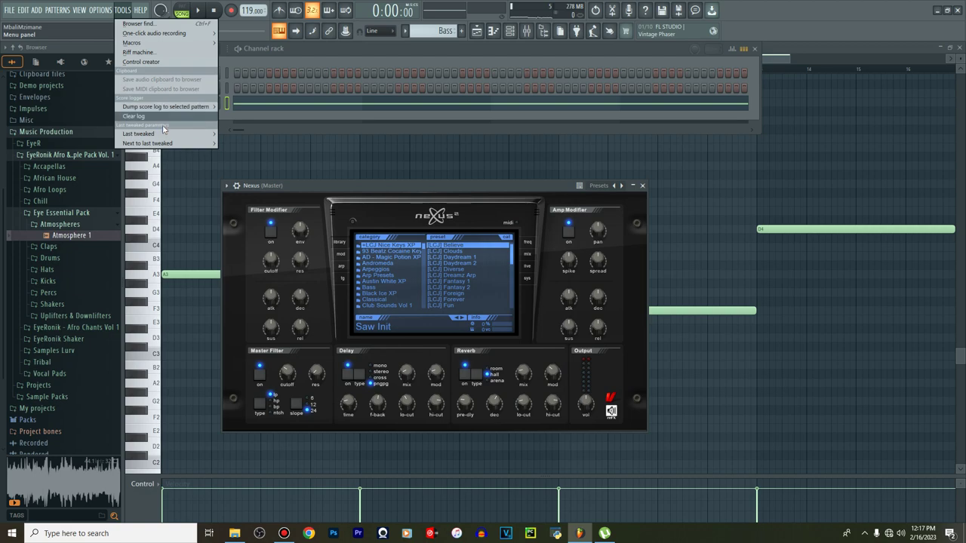
{"action": "mouse_move", "coordinate": [168, 135]}
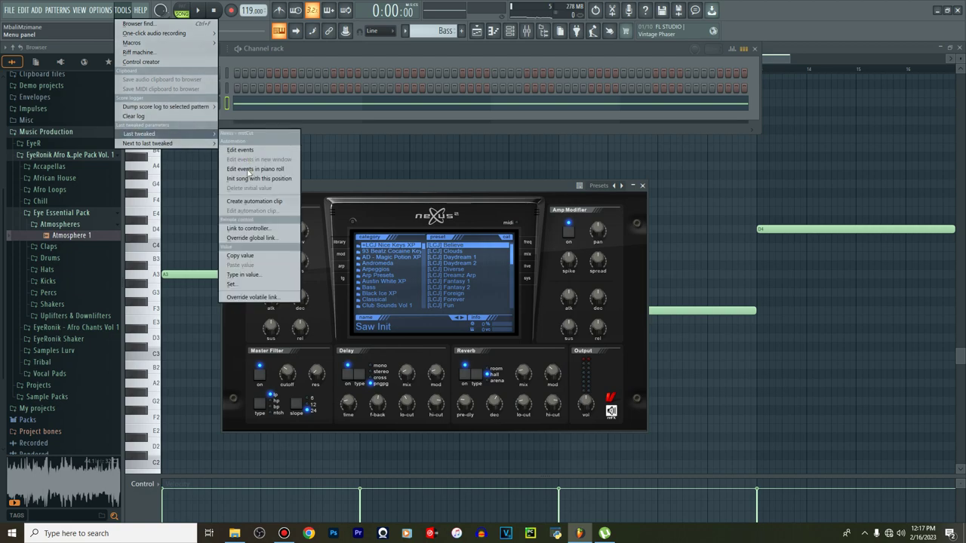
{"action": "left_click", "coordinate": [251, 202]}
{"action": "left_click", "coordinate": [477, 33]}
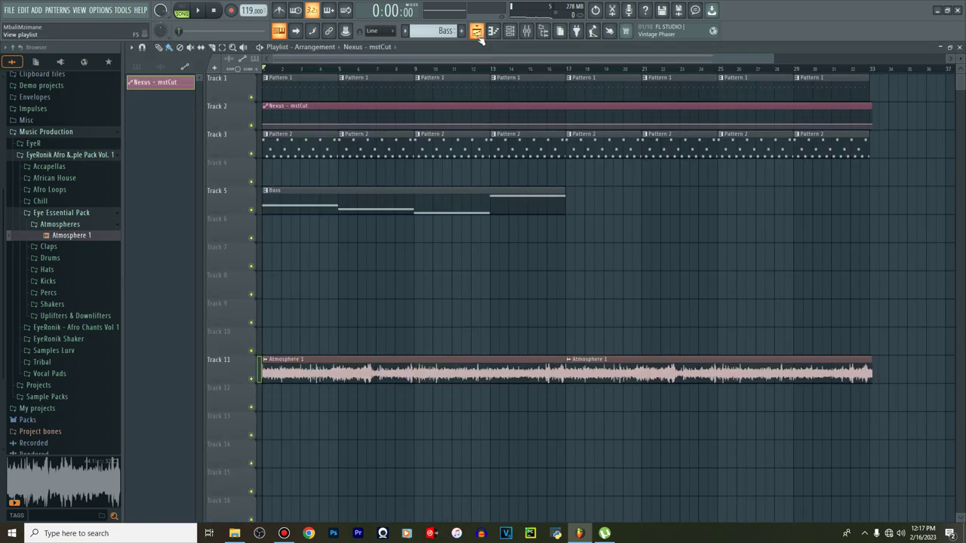
{"action": "left_click", "coordinate": [511, 198]}
{"action": "left_click", "coordinate": [568, 202]}
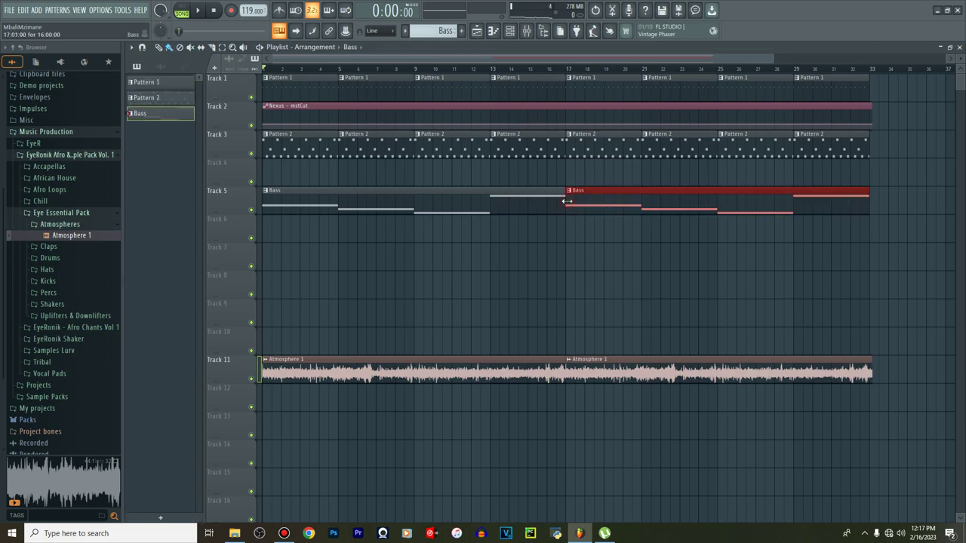
{"action": "right_click", "coordinate": [574, 198]}
Duplicate the four bass notes inside the Bass pattern from bar 17 to bar 33 and play from bar 17
{"action": "double_click", "coordinate": [505, 201]}
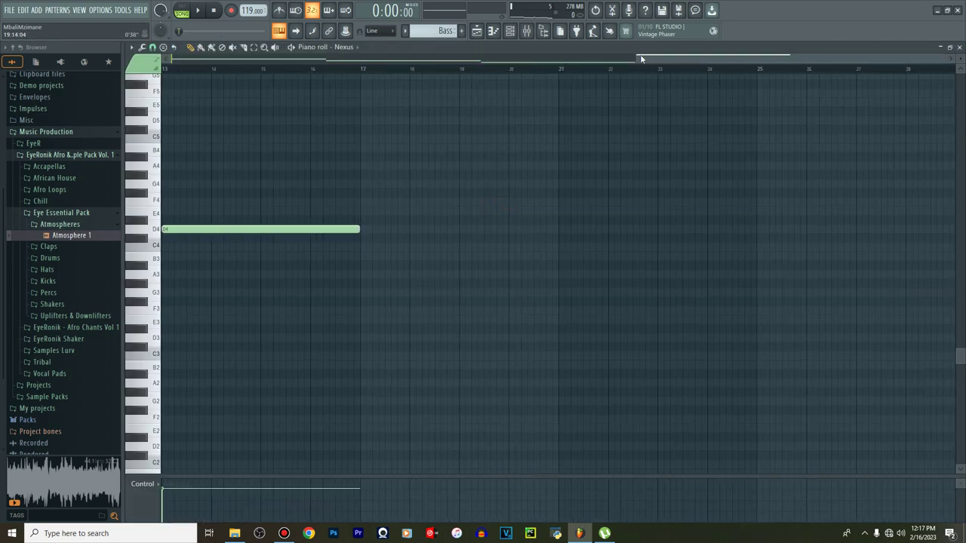
{"action": "scroll", "coordinate": [541, 70], "scroll_direction": "down", "scroll_amount": 2}
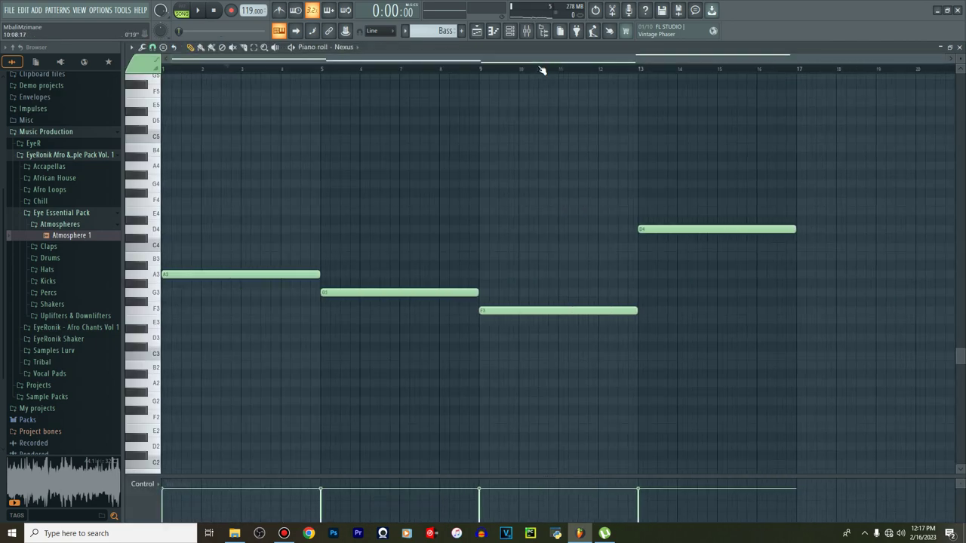
{"action": "key", "text": "ctrl+b"}
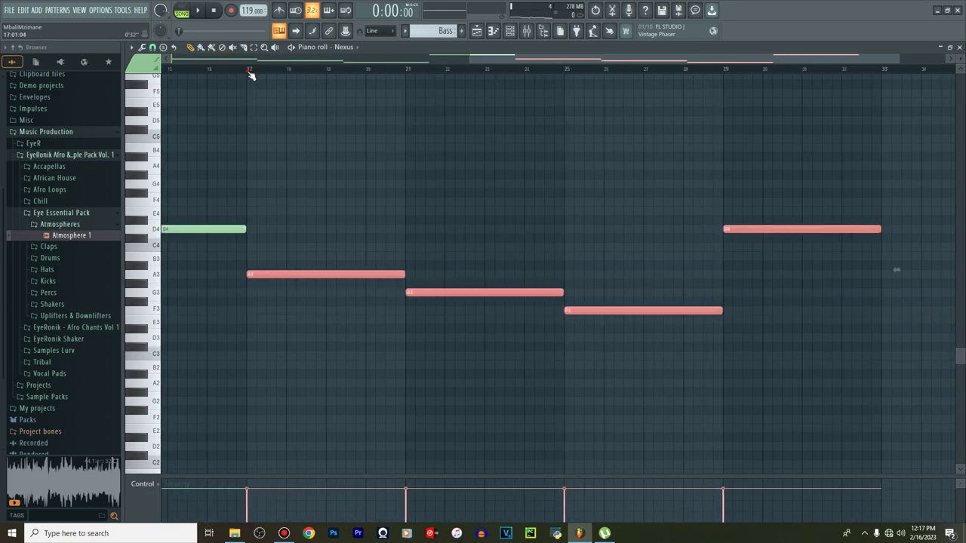
{"action": "left_click", "coordinate": [209, 13]}
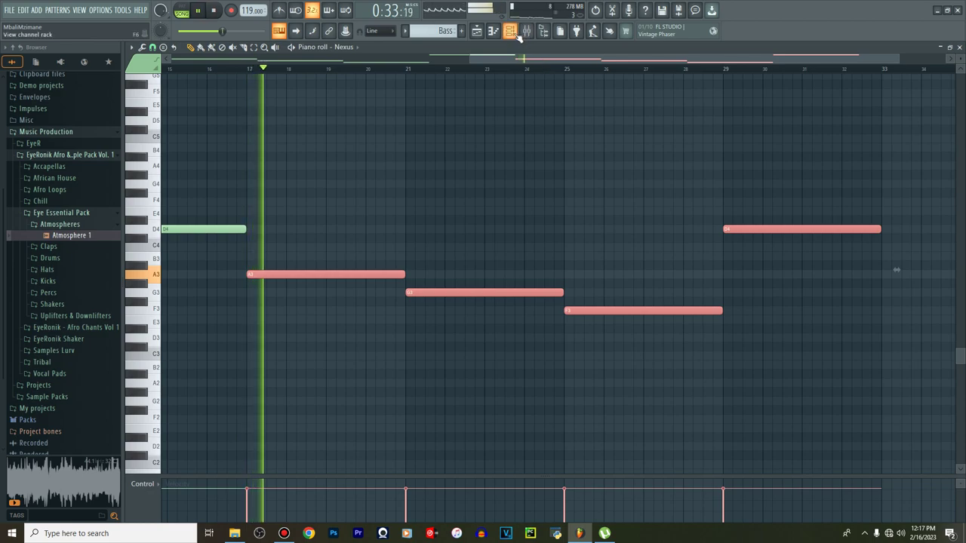
Raise the end point of the Nexus cutoff automation on Track 2 to about 65% during playback, and stop playback
{"action": "left_click", "coordinate": [542, 30]}
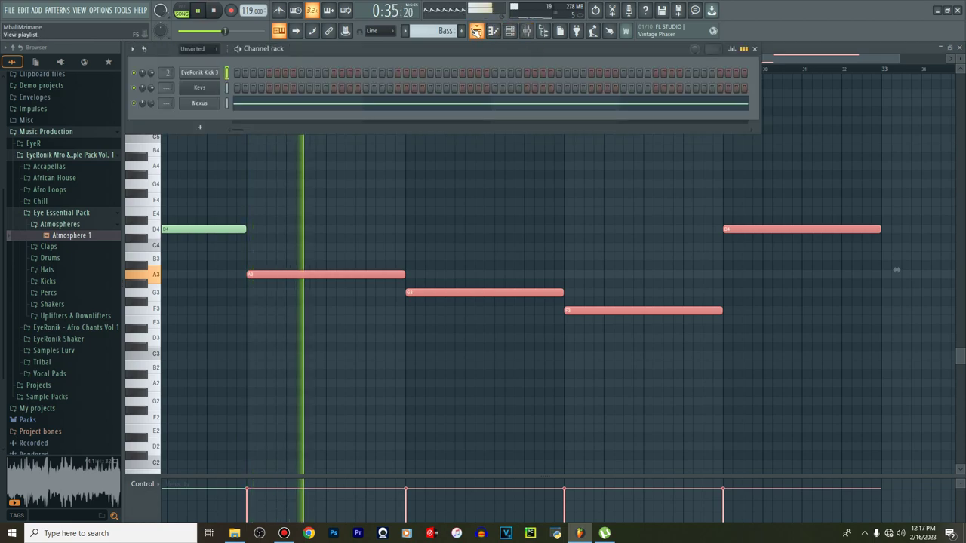
{"action": "key", "text": "F5"}
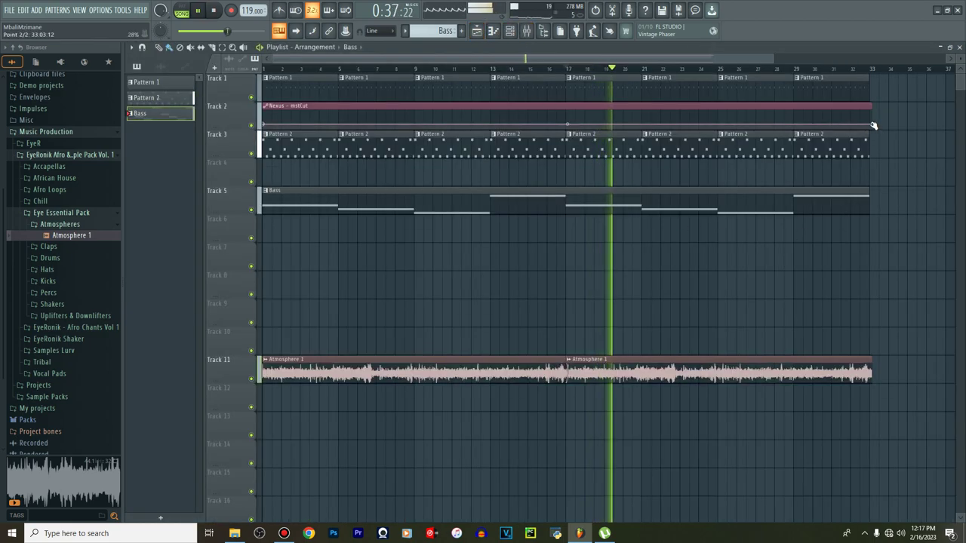
{"action": "scroll", "coordinate": [873, 126], "scroll_direction": "up", "scroll_amount": 2}
{"action": "left_click_drag", "start_coordinate": [893, 123], "coordinate": [886, 110]}
{"action": "scroll", "coordinate": [886, 114], "scroll_direction": "up", "scroll_amount": 3}
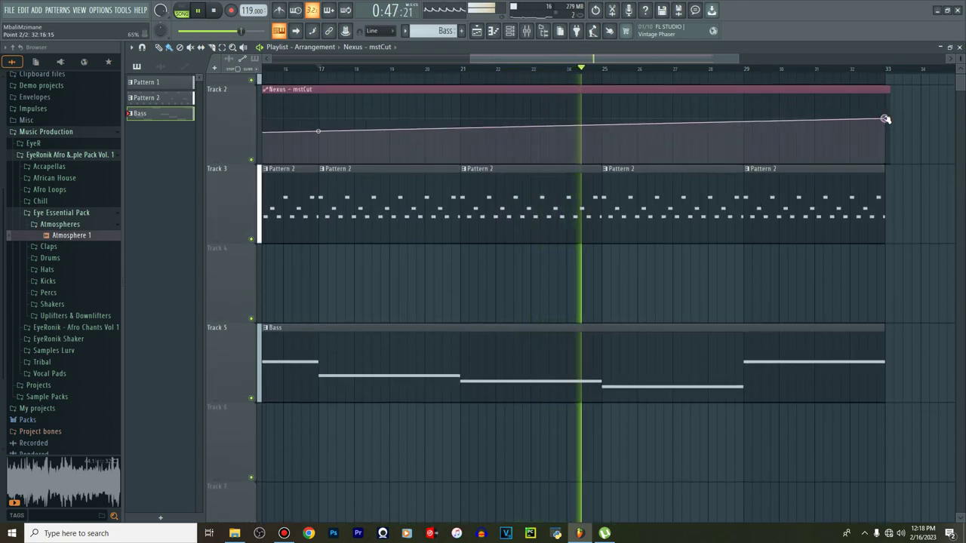
{"action": "key", "text": "space"}
Try the bass F3 note at bar 25 one octave higher, at F4, while the arrangement plays
{"action": "double_click", "coordinate": [643, 390]}
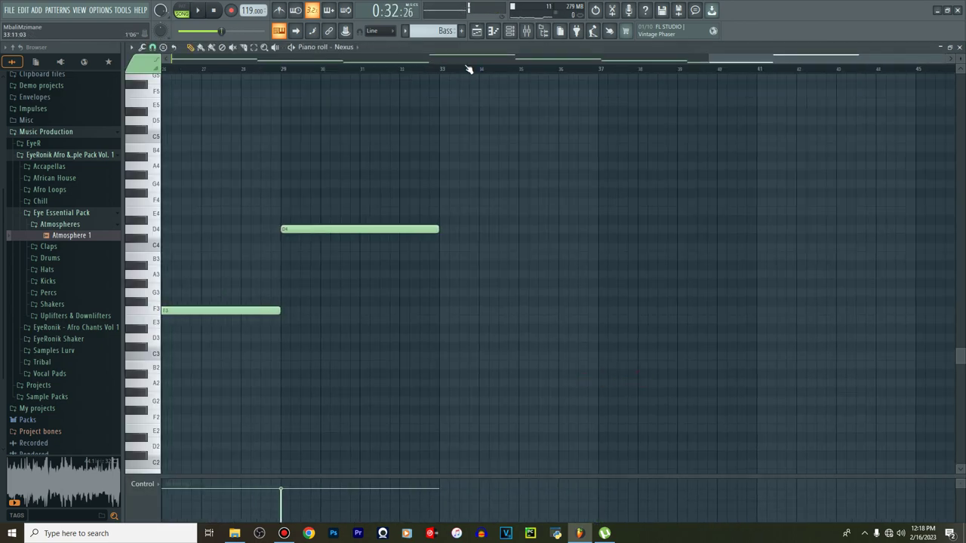
{"action": "scroll", "coordinate": [468, 69], "scroll_direction": "down", "scroll_amount": 2}
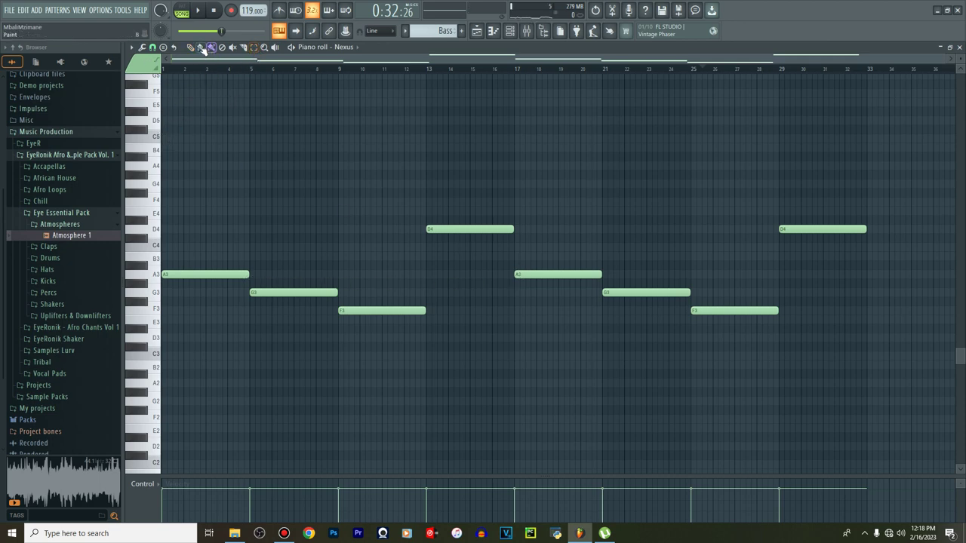
{"action": "key", "text": "space"}
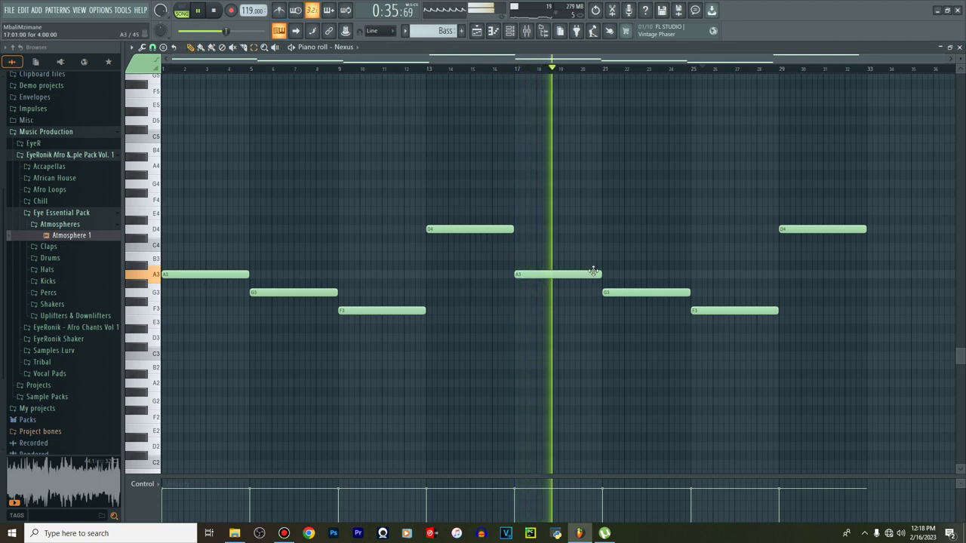
{"action": "left_click", "coordinate": [256, 48]}
{"action": "left_click_drag", "start_coordinate": [712, 290], "coordinate": [716, 324]}
{"action": "key", "text": "ctrl+Up"}
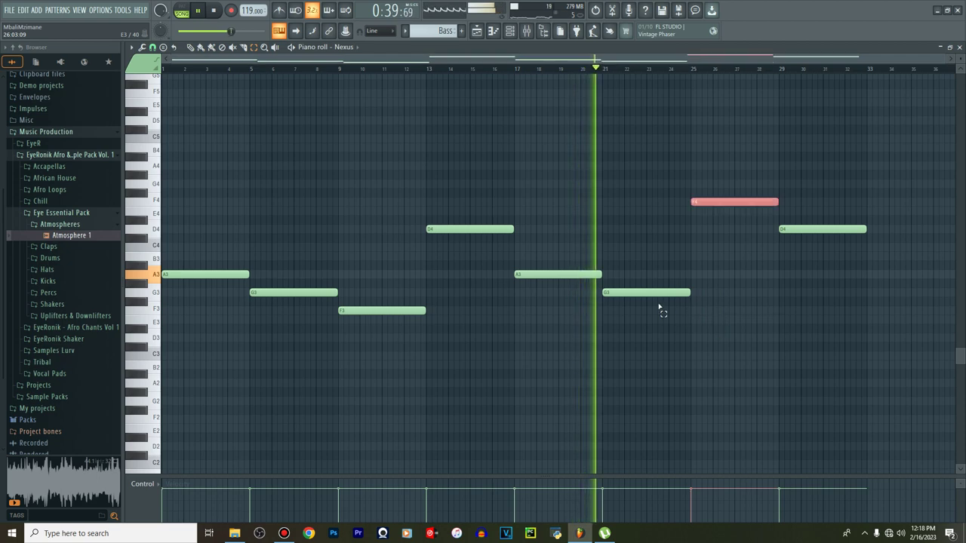
Return the bass note at bar 25 one octave down to F3
{"action": "left_click", "coordinate": [190, 47]}
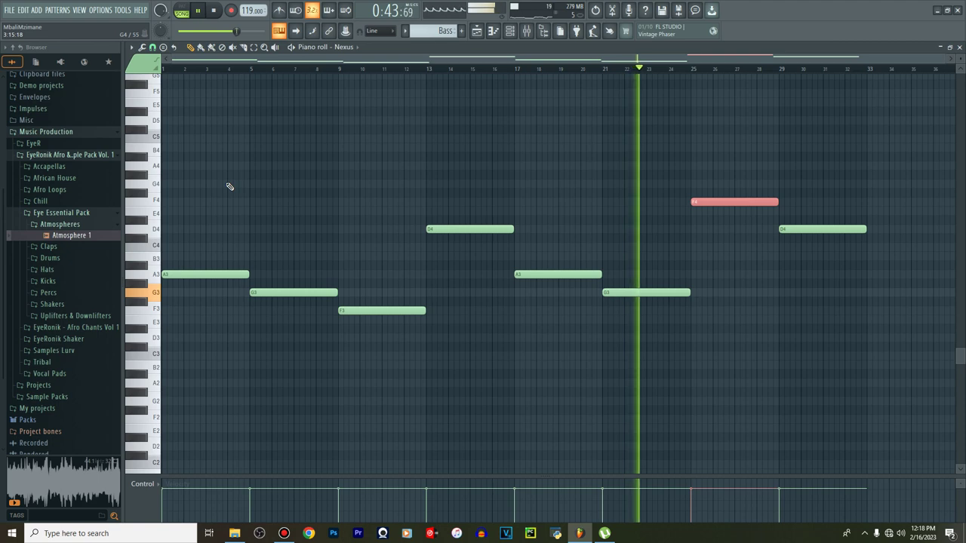
{"action": "left_click", "coordinate": [158, 220]}
{"action": "left_click", "coordinate": [155, 229]}
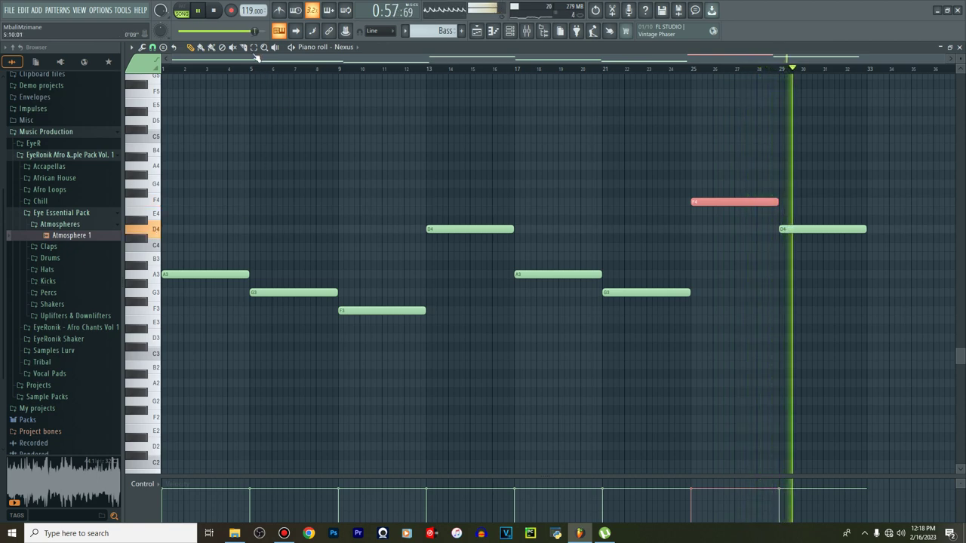
{"action": "key", "text": "ctrl+Down"}
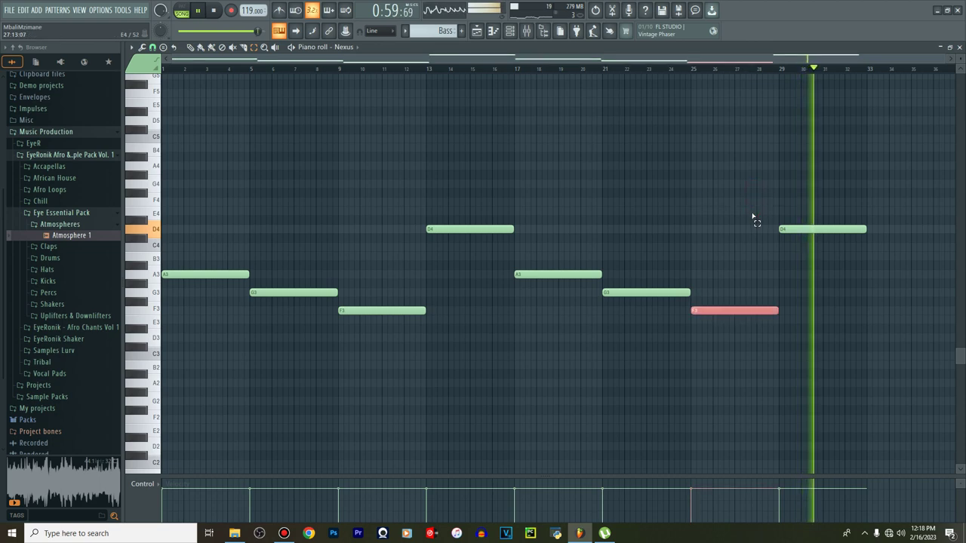
{"action": "left_click", "coordinate": [191, 48]}
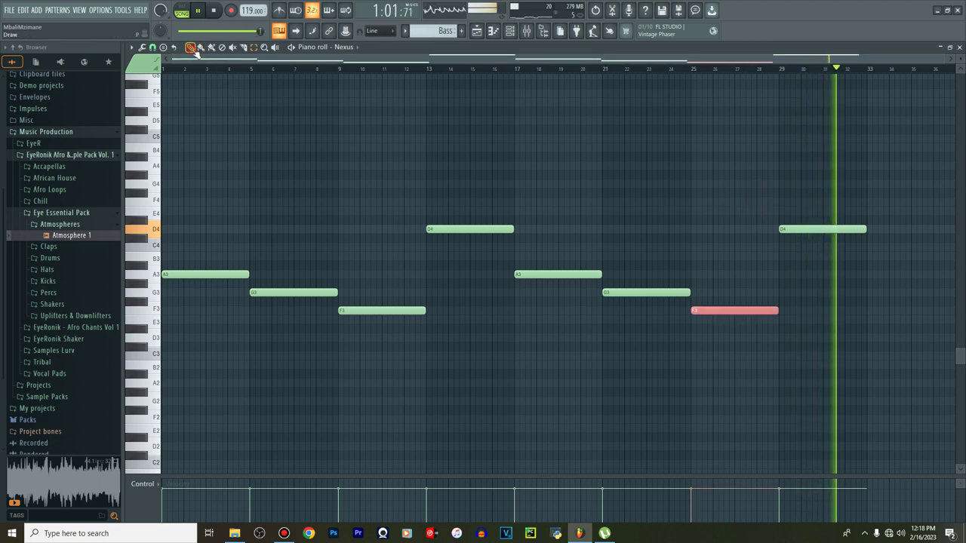
Bend the Nexus cutoff automation curve downward at its midpoint so it rises mostly towards bar 33
{"action": "left_click", "coordinate": [510, 31]}
{"action": "left_click", "coordinate": [510, 33]}
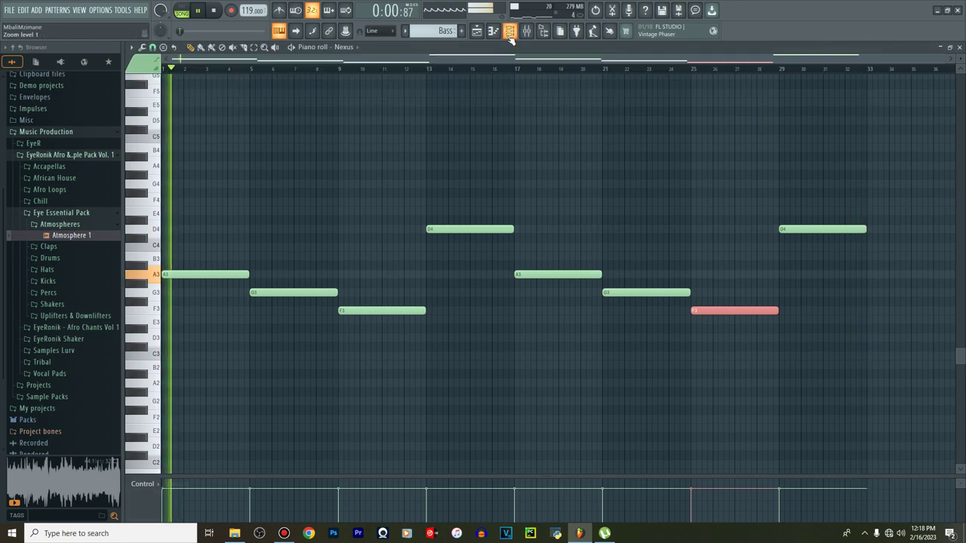
{"action": "left_click", "coordinate": [476, 31]}
{"action": "scroll", "coordinate": [482, 76], "scroll_direction": "down", "scroll_amount": 4}
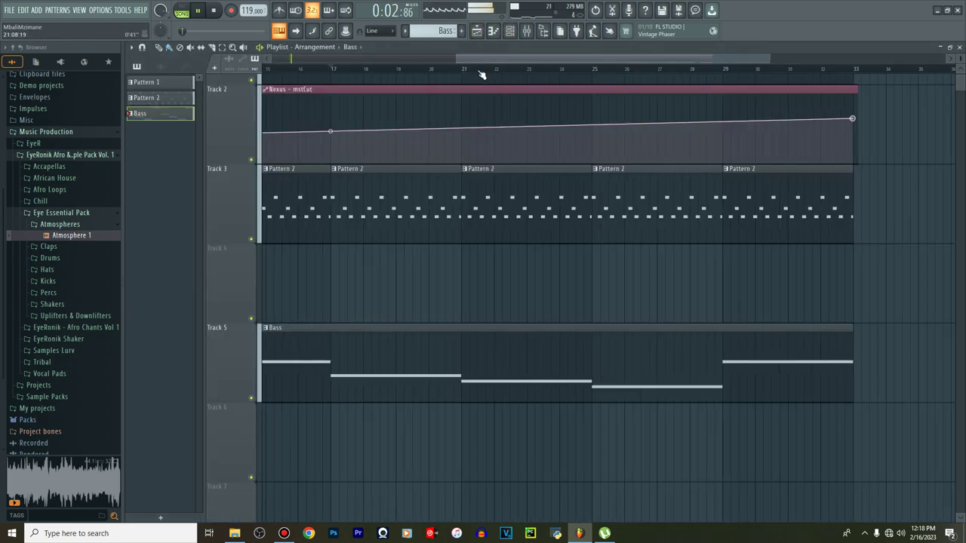
{"action": "left_click_drag", "start_coordinate": [489, 132], "coordinate": [489, 170]}
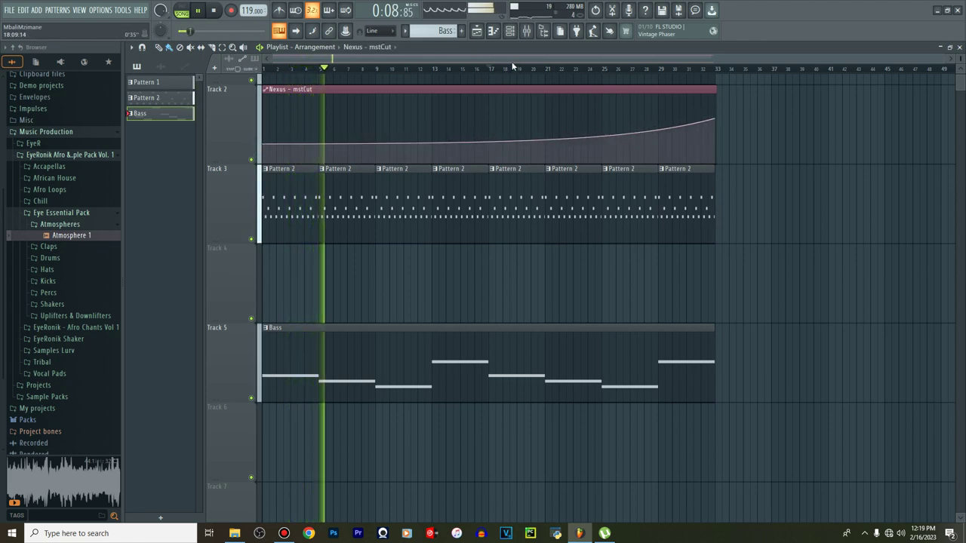
Create an automation clip for the Keys channel's master filter cutoff and view it in the playlist
{"action": "double_click", "coordinate": [503, 198]}
{"action": "left_click", "coordinate": [511, 34]}
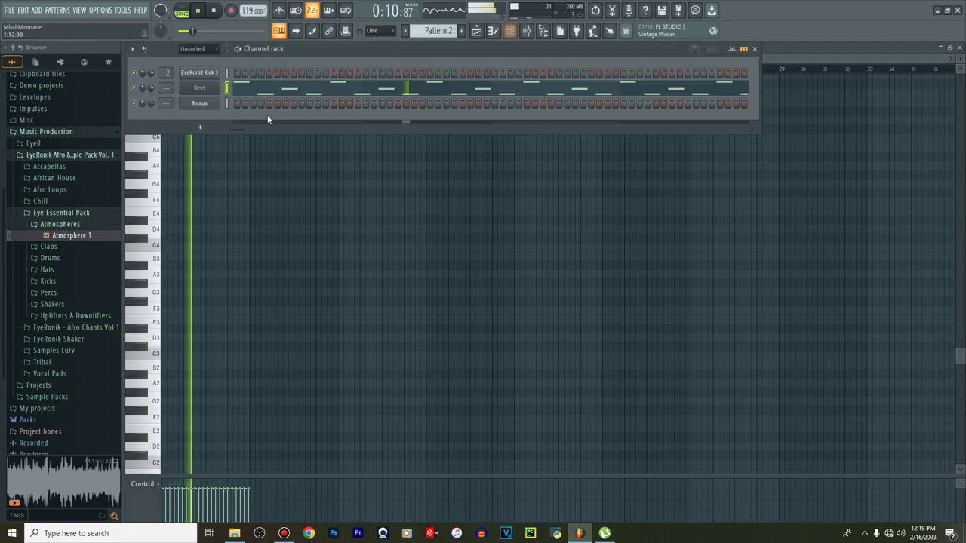
{"action": "left_click", "coordinate": [199, 88]}
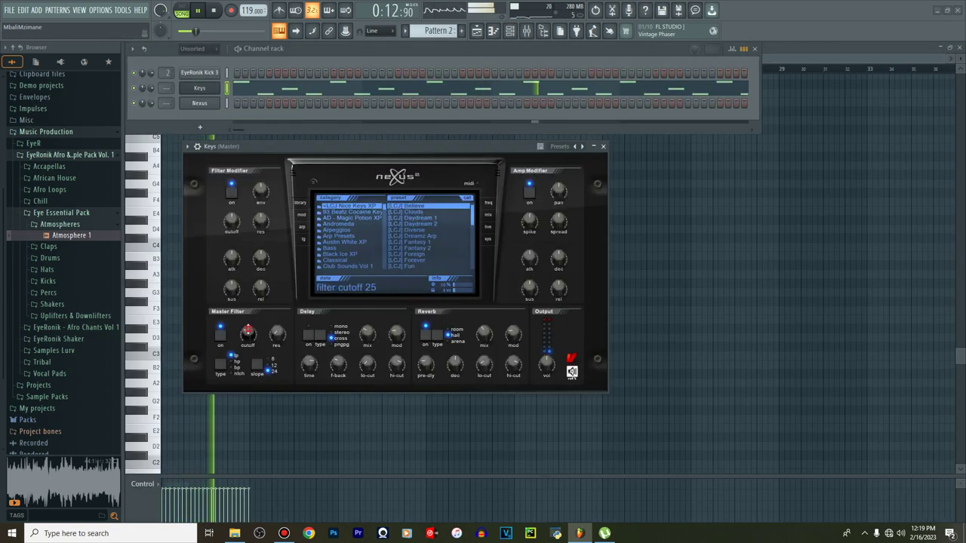
{"action": "left_click", "coordinate": [124, 10]}
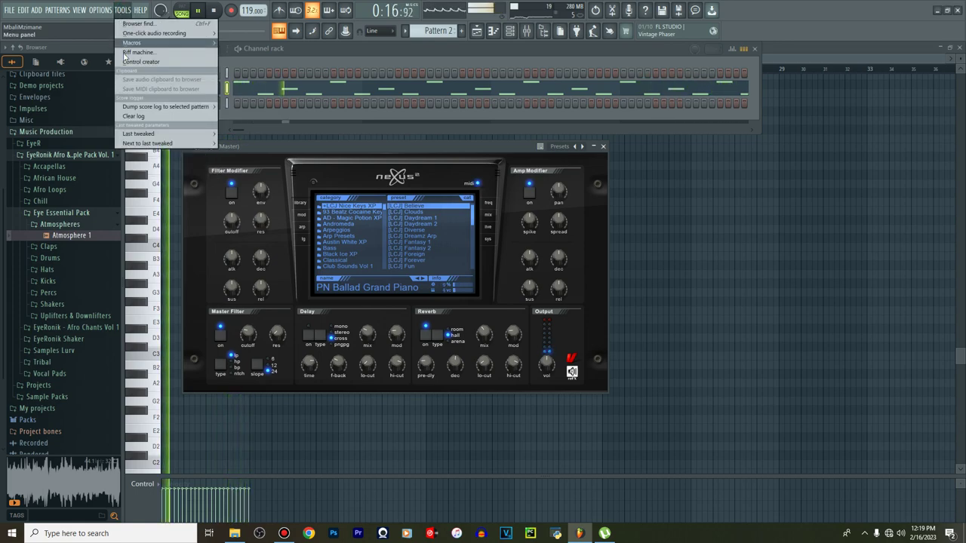
{"action": "mouse_move", "coordinate": [157, 133]}
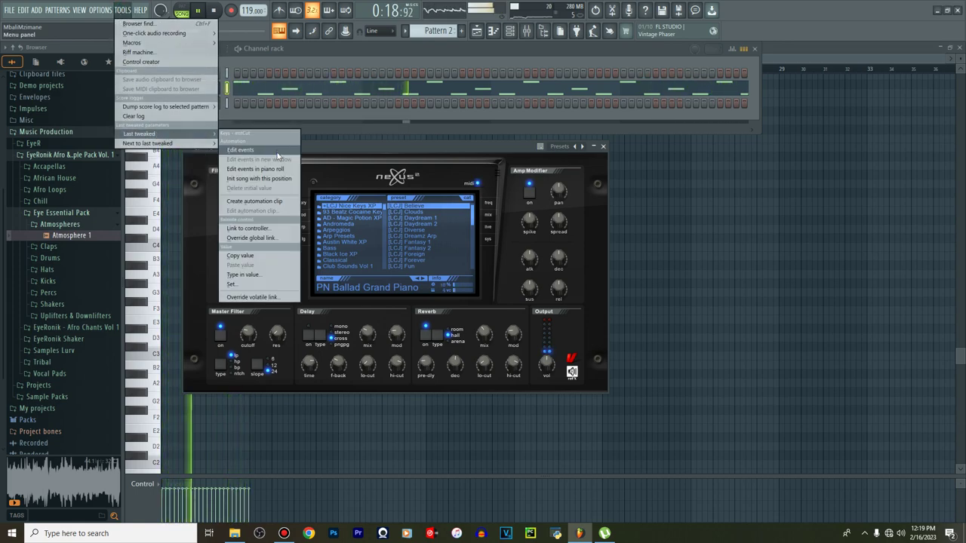
{"action": "left_click", "coordinate": [255, 202]}
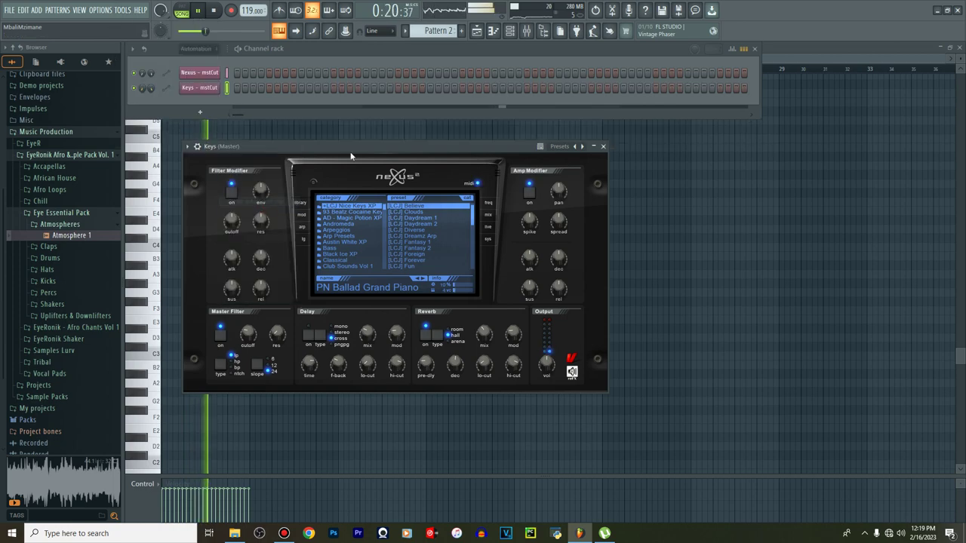
{"action": "left_click", "coordinate": [477, 30]}
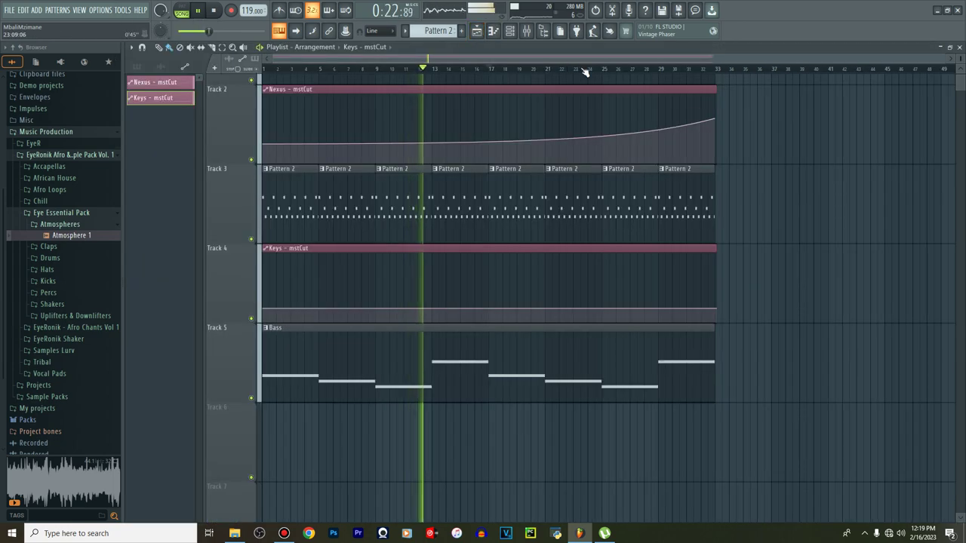
Raise the Keys cutoff automation's end point to about 63% and bend its curve downward at the midpoint
{"action": "left_click_drag", "start_coordinate": [717, 308], "coordinate": [718, 286]}
{"action": "left_click_drag", "start_coordinate": [490, 298], "coordinate": [490, 303]}
{"action": "left_click_drag", "start_coordinate": [716, 286], "coordinate": [715, 279]}
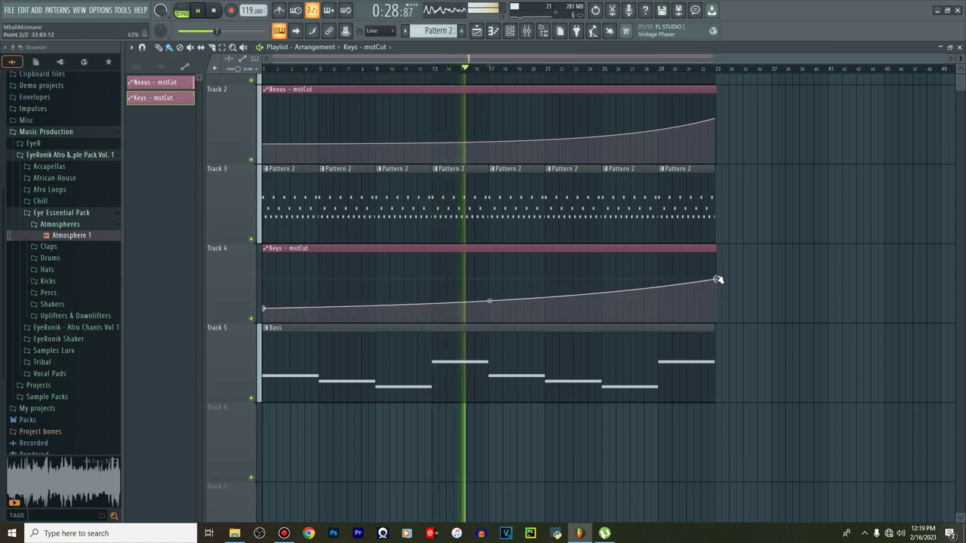
{"action": "left_click_drag", "start_coordinate": [490, 300], "coordinate": [489, 305]}
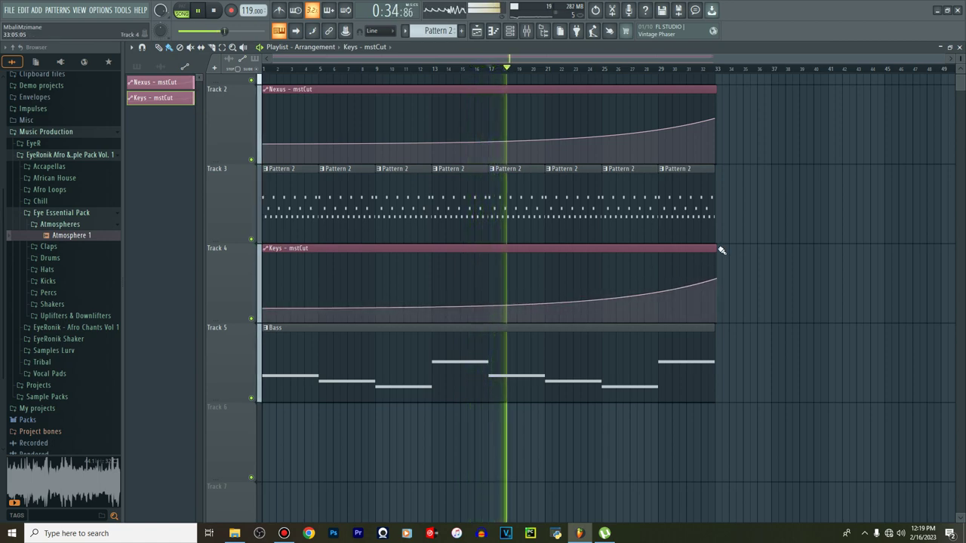
Extend the Keys automation clip to about bar 42 and the Nexus automation clip to about bar 51
{"action": "left_click_drag", "start_coordinate": [717, 247], "coordinate": [844, 249]}
{"action": "left_click_drag", "start_coordinate": [722, 90], "coordinate": [900, 89]}
{"action": "scroll", "coordinate": [877, 69], "scroll_direction": "down", "scroll_amount": 1}
Add a point to the Keys cutoff automation so it rises to about 74% and drops vertically at bar 33
{"action": "scroll", "coordinate": [959, 136], "scroll_direction": "down", "scroll_amount": 2}
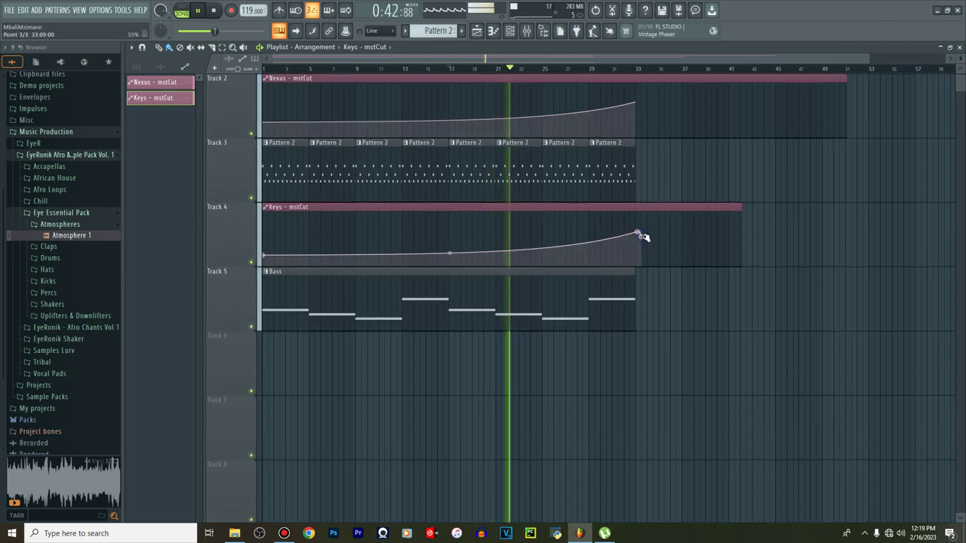
{"action": "scroll", "coordinate": [638, 249], "scroll_direction": "up", "scroll_amount": 6}
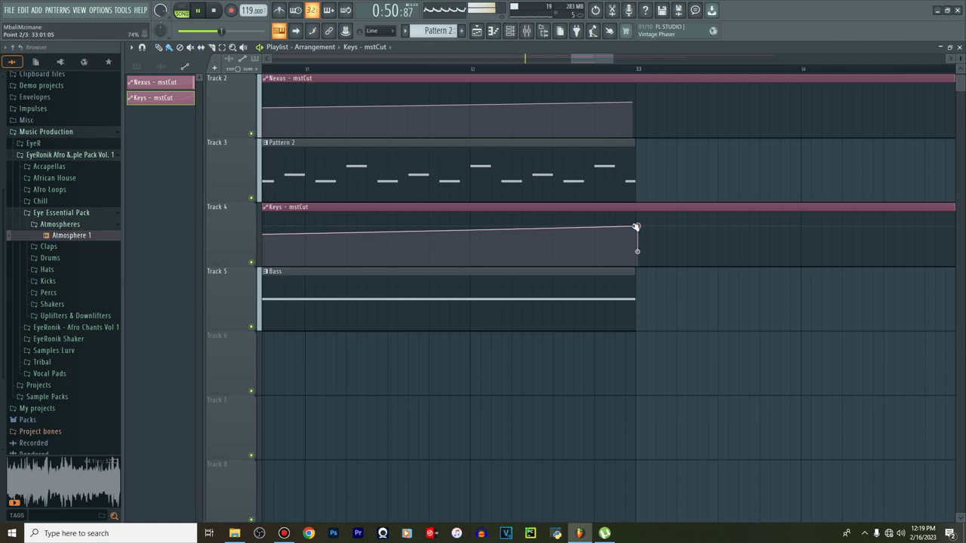
{"action": "scroll", "coordinate": [637, 225], "scroll_direction": "up", "scroll_amount": 5}
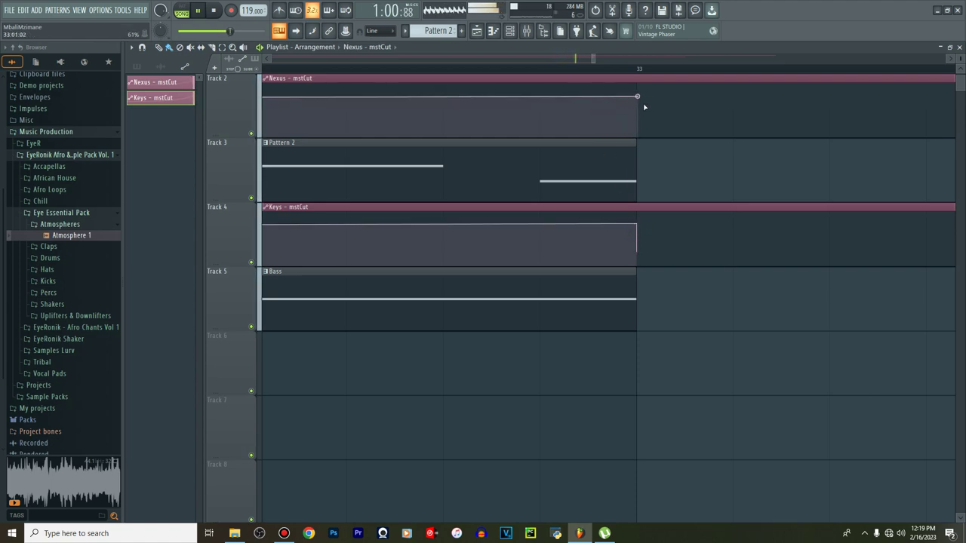
Raise the Nexus cutoff automation's peak at bar 33 and make it drop vertically to about 44% there
{"action": "left_click_drag", "start_coordinate": [639, 109], "coordinate": [638, 92]}
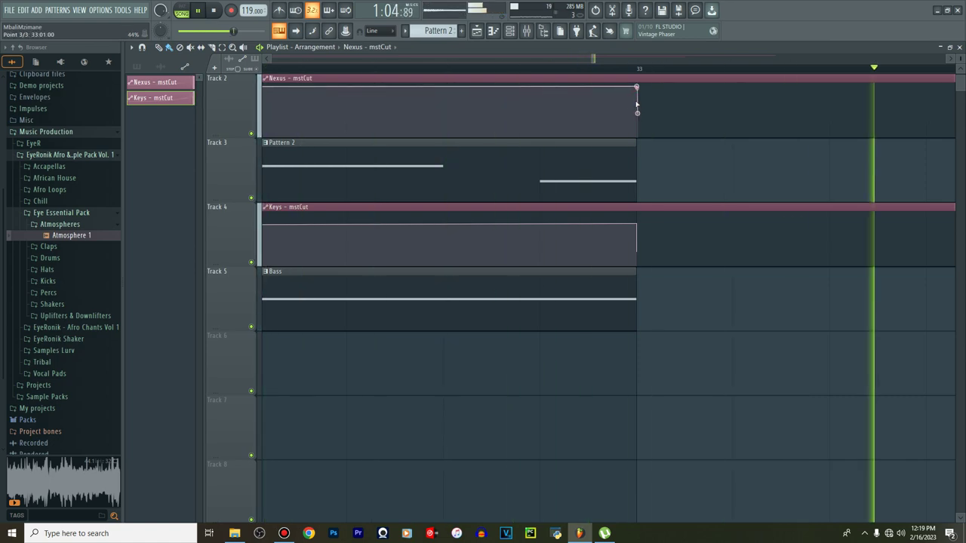
{"action": "scroll", "coordinate": [640, 75], "scroll_direction": "down", "scroll_amount": 5}
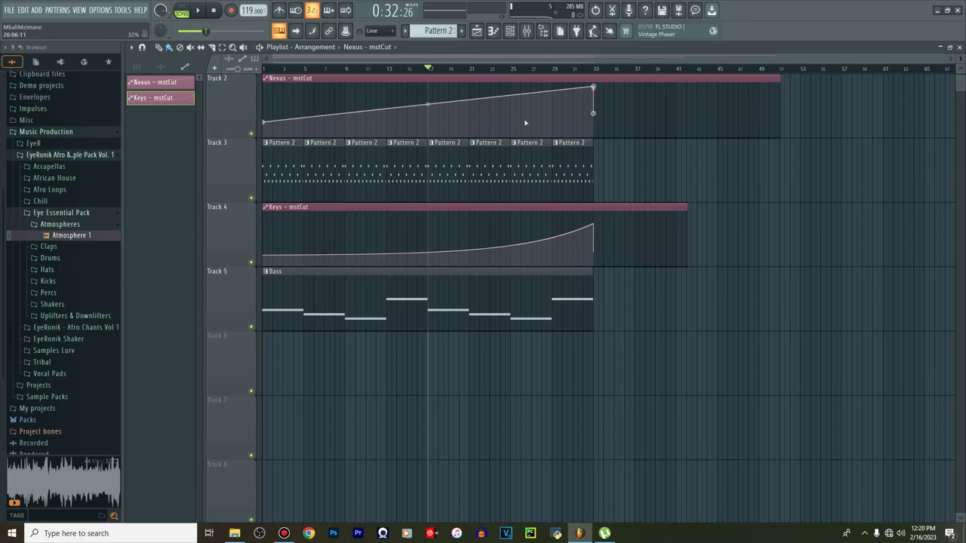
Pick up Pattern 1 and paint repeated clips on Track 1 from bar 33 to bar 73
{"action": "scroll", "coordinate": [568, 143], "scroll_direction": "up", "scroll_amount": 1}
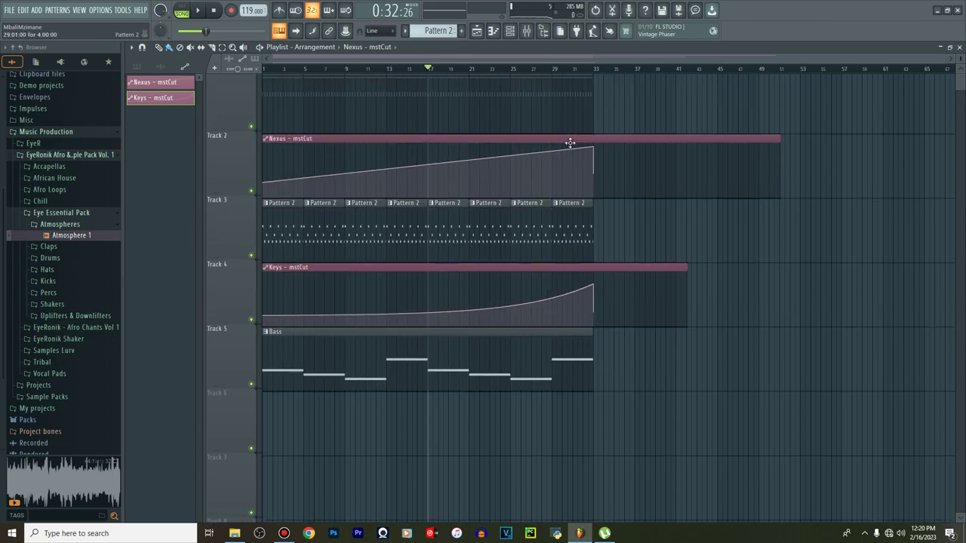
{"action": "left_click", "coordinate": [564, 106]}
{"action": "left_click_drag", "start_coordinate": [598, 117], "coordinate": [880, 106]}
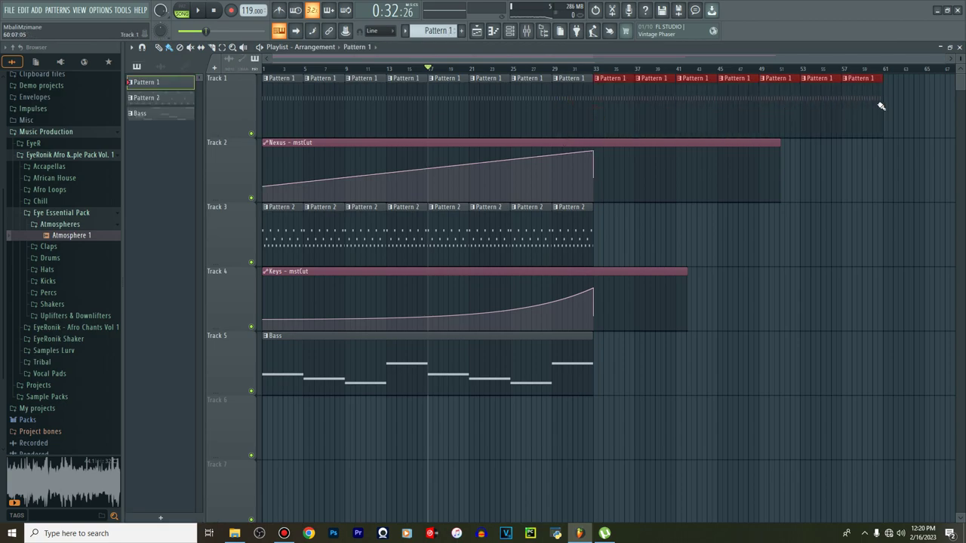
{"action": "scroll", "coordinate": [777, 78], "scroll_direction": "down", "scroll_amount": 1}
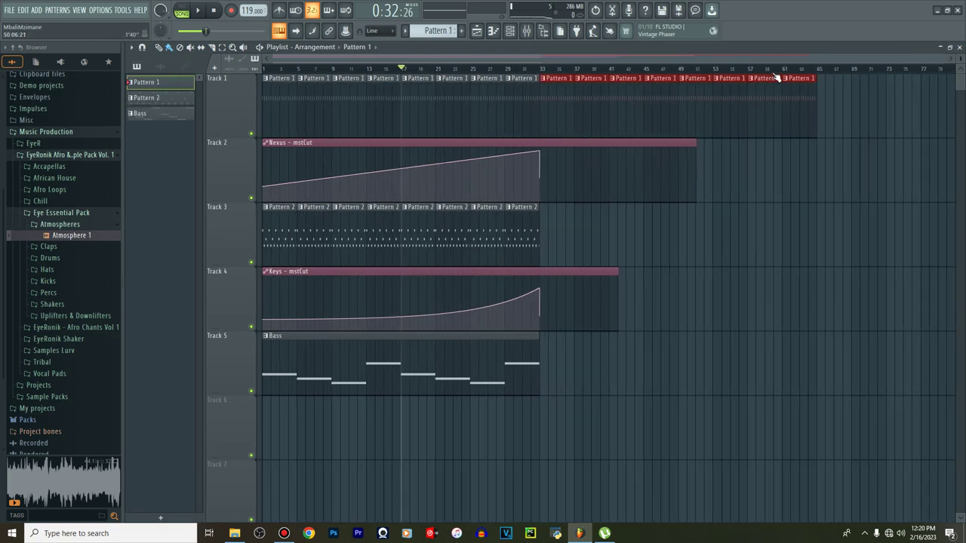
{"action": "left_click_drag", "start_coordinate": [822, 109], "coordinate": [868, 109]}
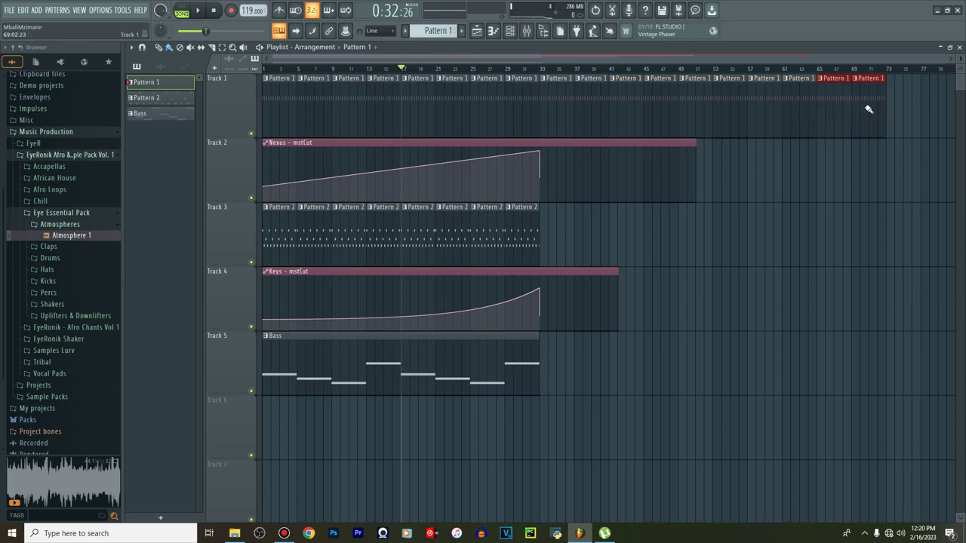
Start playback and place a second Bass clip on Track 5 starting at bar 33
{"action": "scroll", "coordinate": [961, 62], "scroll_direction": "down", "scroll_amount": 5}
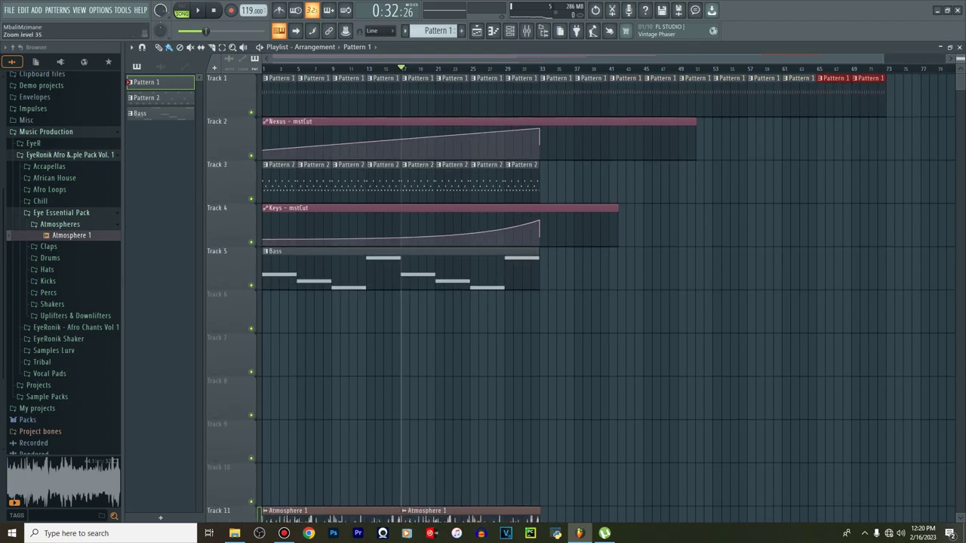
{"action": "scroll", "coordinate": [961, 62], "scroll_direction": "down", "scroll_amount": 1}
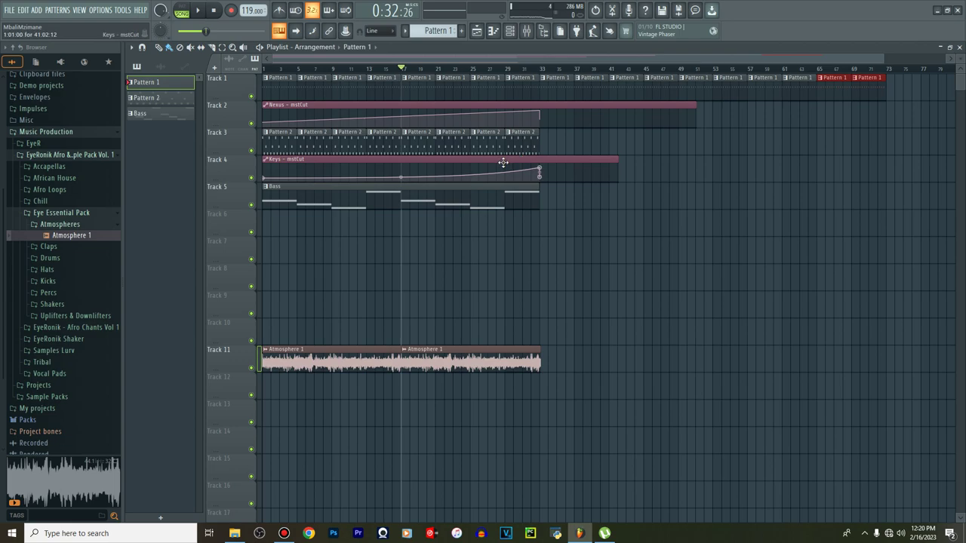
{"action": "key", "text": "space"}
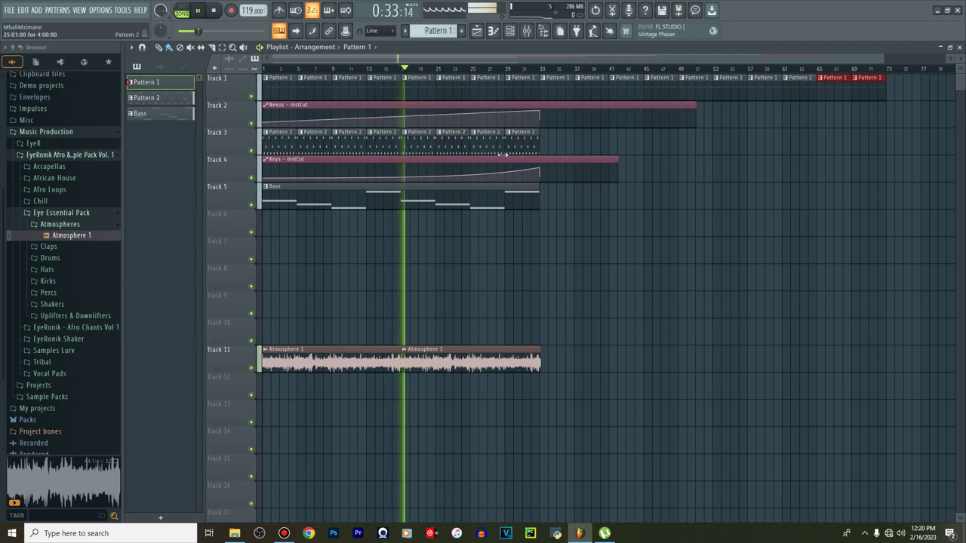
{"action": "left_click", "coordinate": [529, 194]}
{"action": "left_click", "coordinate": [543, 203]}
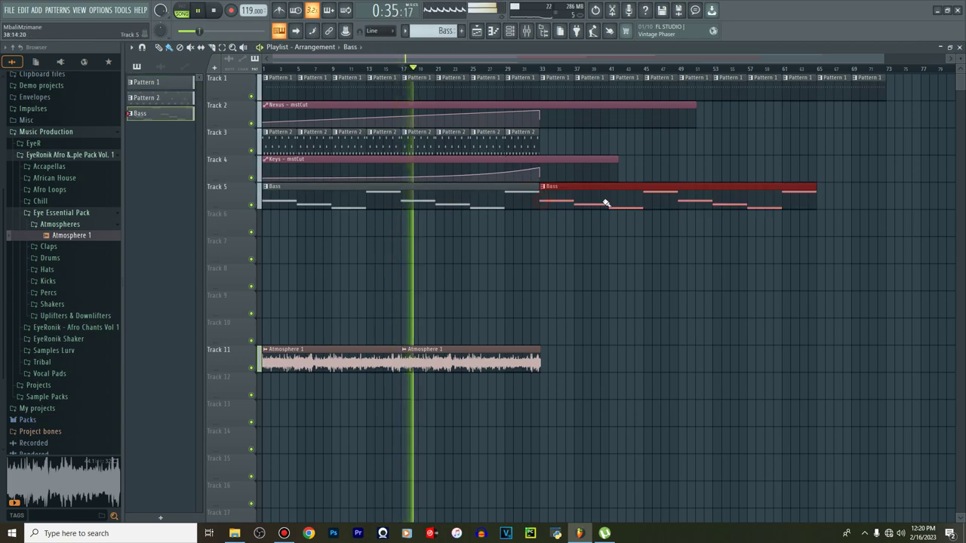
Delete the two Pattern 1 clips beyond bar 65 and duplicate both Atmosphere 1 clips to start at bar 33
{"action": "right_click", "coordinate": [833, 89]}
{"action": "right_click", "coordinate": [863, 89]}
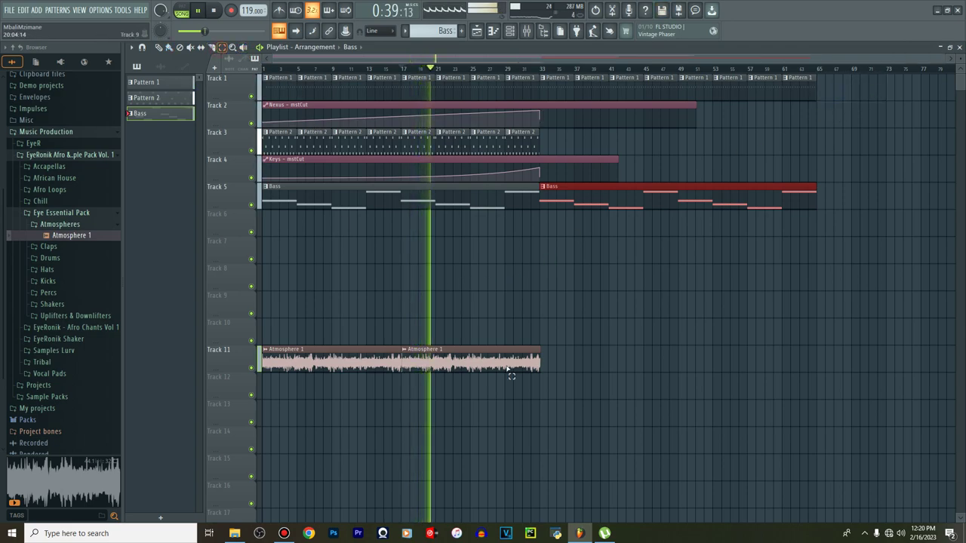
{"action": "left_click_drag", "start_coordinate": [501, 366], "coordinate": [357, 358]}
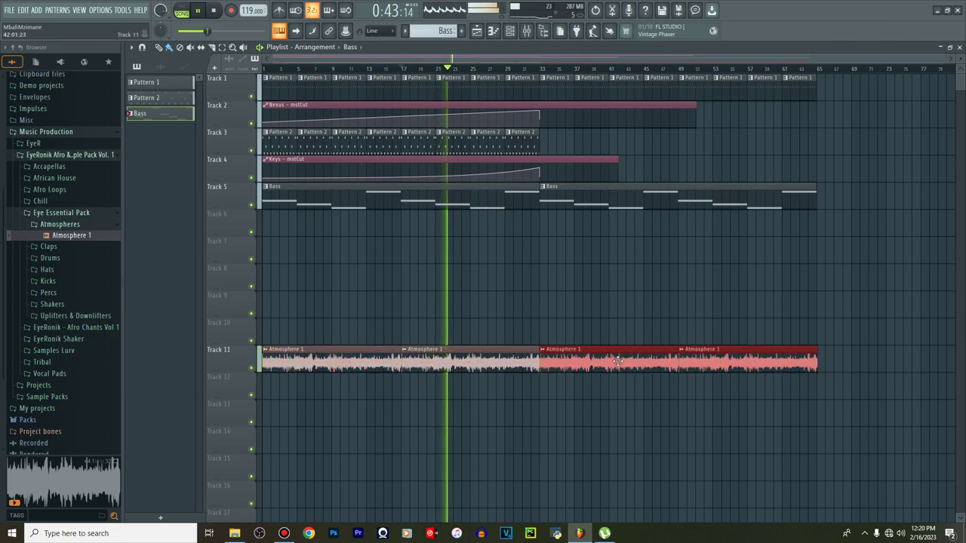
Open the kick's mixer track, Insert 2, and load Fruity Parametric EQ 2 in its first effect slot
{"action": "left_click", "coordinate": [511, 91]}
{"action": "left_click", "coordinate": [511, 31]}
{"action": "left_click", "coordinate": [511, 30]}
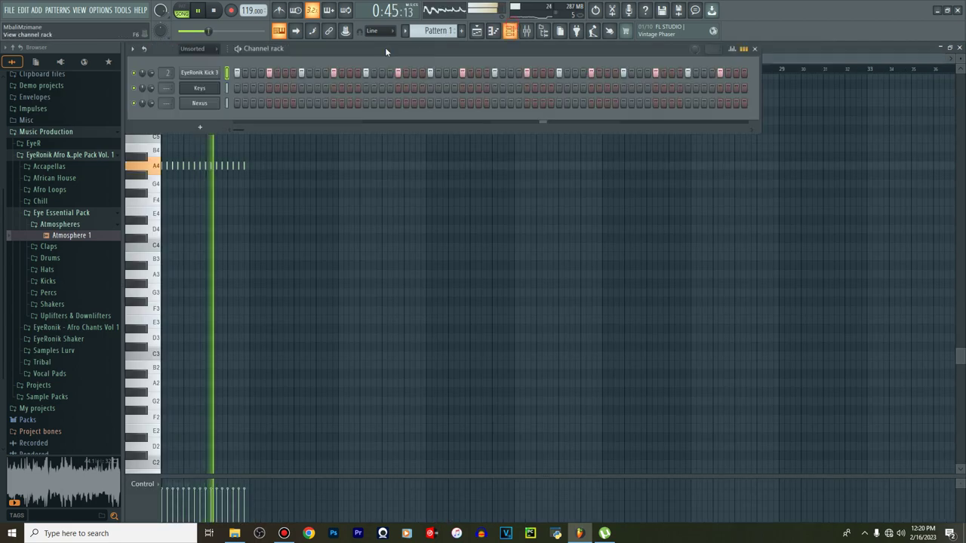
{"action": "left_click", "coordinate": [199, 73]}
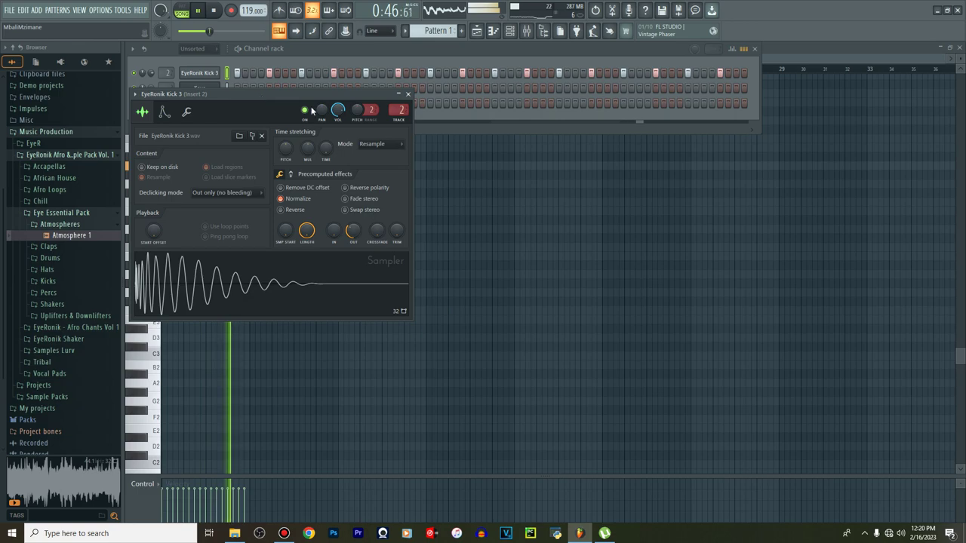
{"action": "left_click", "coordinate": [527, 30]}
{"action": "left_click", "coordinate": [861, 83]}
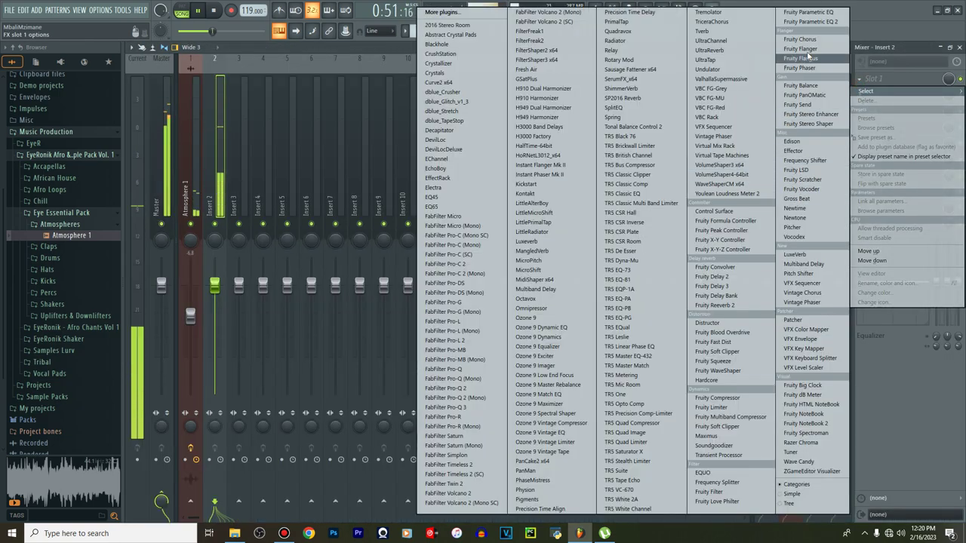
{"action": "left_click", "coordinate": [809, 23]}
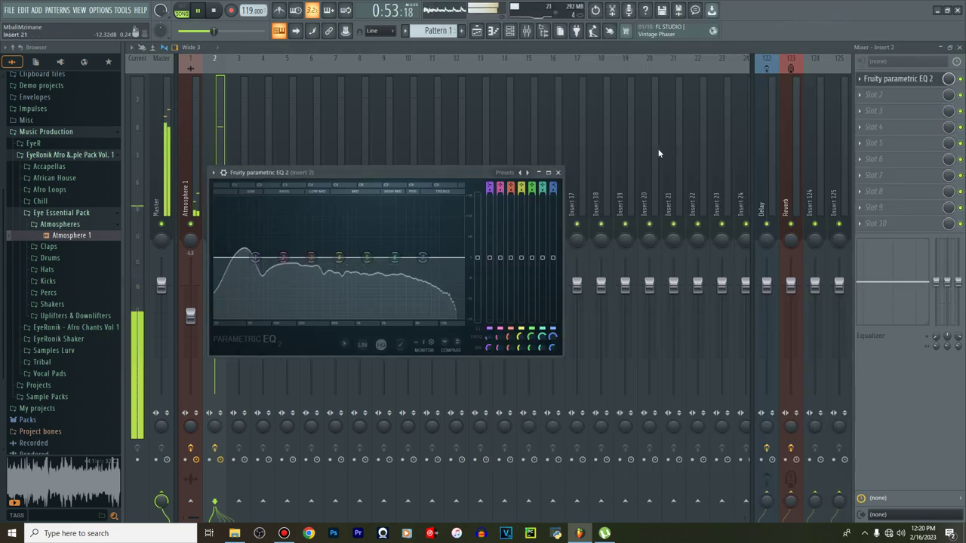
Load the EQ's 20Hz + 18kHz cut preset, raise the high-pass band above 245 Hz and lower the high-cut frequency
{"action": "left_click", "coordinate": [528, 172]}
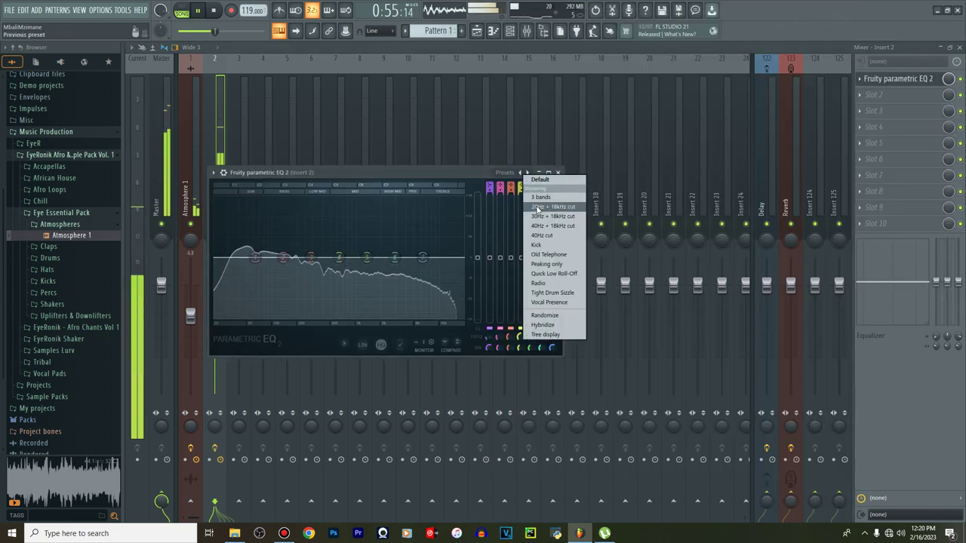
{"action": "left_click", "coordinate": [535, 205]}
{"action": "left_click_drag", "start_coordinate": [216, 257], "coordinate": [301, 258]}
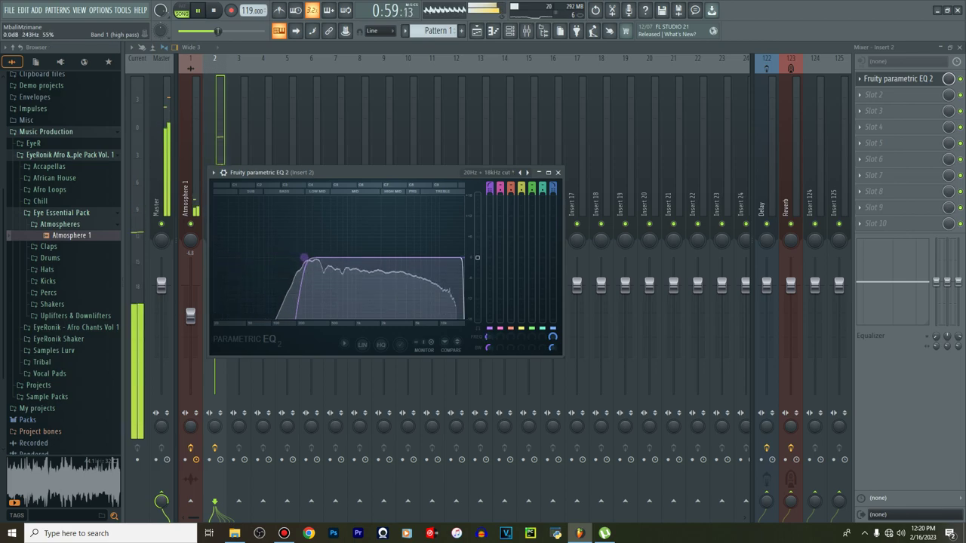
{"action": "left_click_drag", "start_coordinate": [463, 257], "coordinate": [407, 258]}
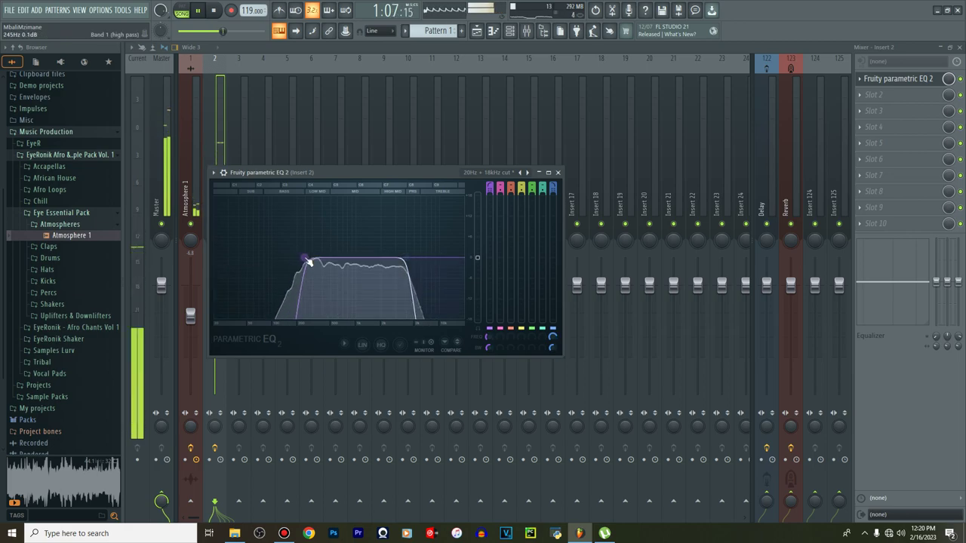
{"action": "left_click_drag", "start_coordinate": [319, 258], "coordinate": [309, 257]}
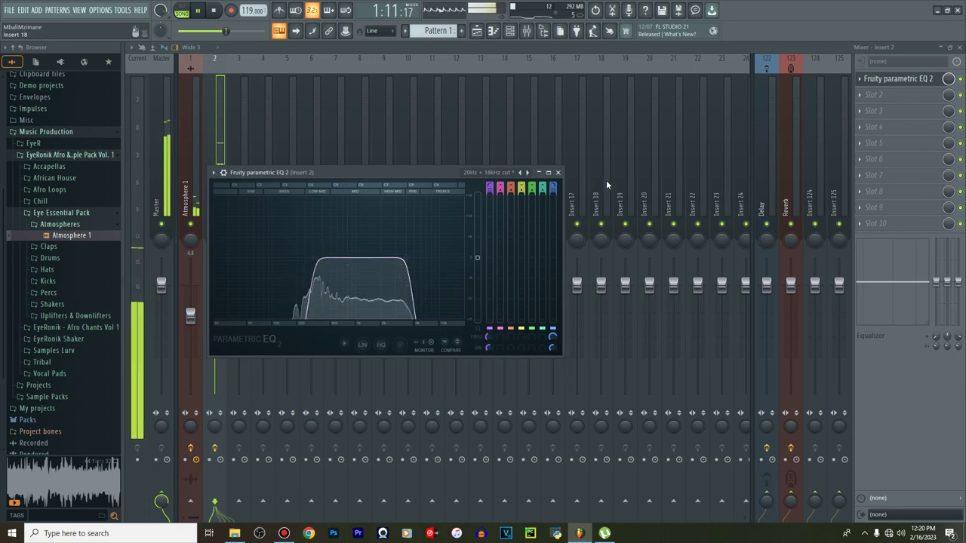
Create an automation clip for the kick EQ's mix level and shorten it in the playlist to end at bar 33
{"action": "right_click", "coordinate": [948, 81]}
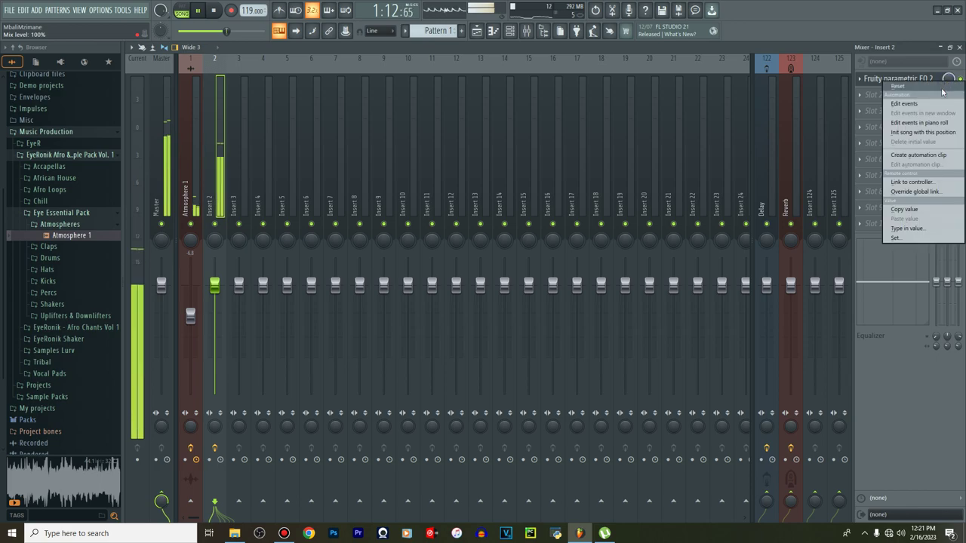
{"action": "left_click", "coordinate": [921, 155]}
{"action": "left_click", "coordinate": [476, 30]}
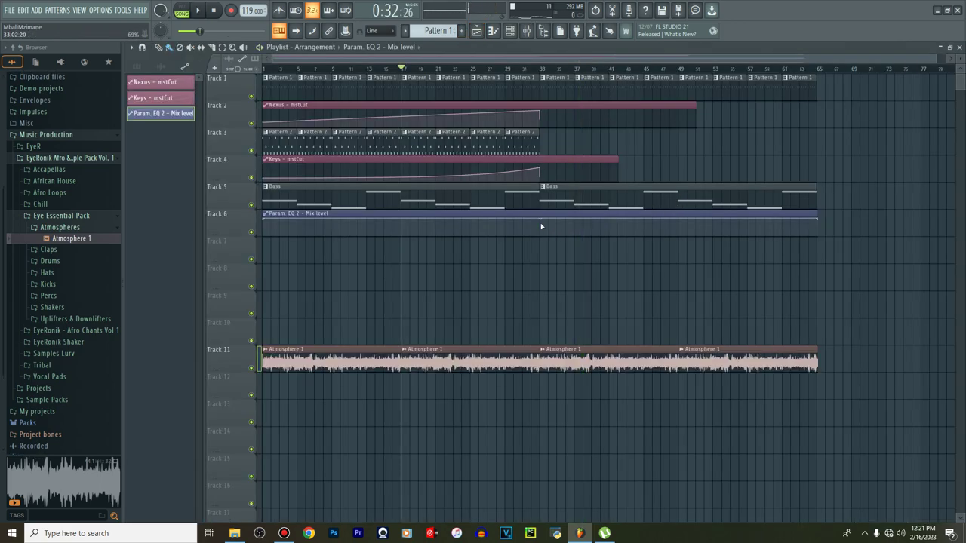
{"action": "left_click_drag", "start_coordinate": [818, 218], "coordinate": [559, 202]}
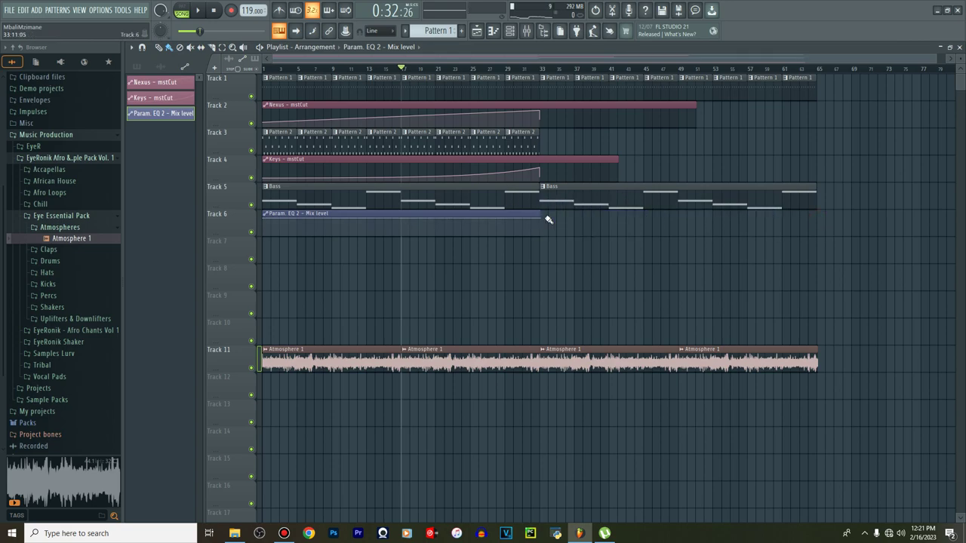
{"action": "left_click", "coordinate": [469, 216]}
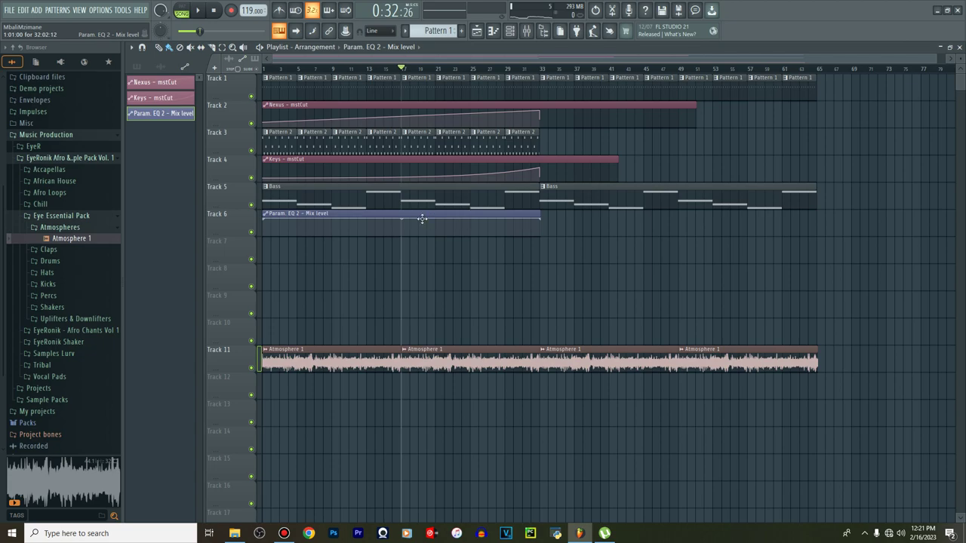
Extend the EQ mix level clip slightly past bar 33 and add a vertical drop to about 3% at bar 33
{"action": "scroll", "coordinate": [541, 221], "scroll_direction": "up", "scroll_amount": 10}
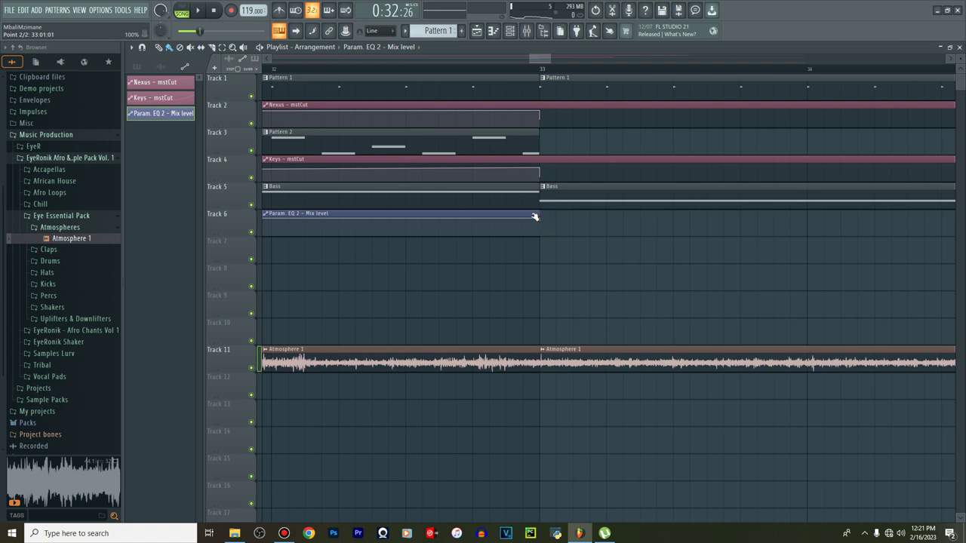
{"action": "scroll", "coordinate": [540, 216], "scroll_direction": "up", "scroll_amount": 5}
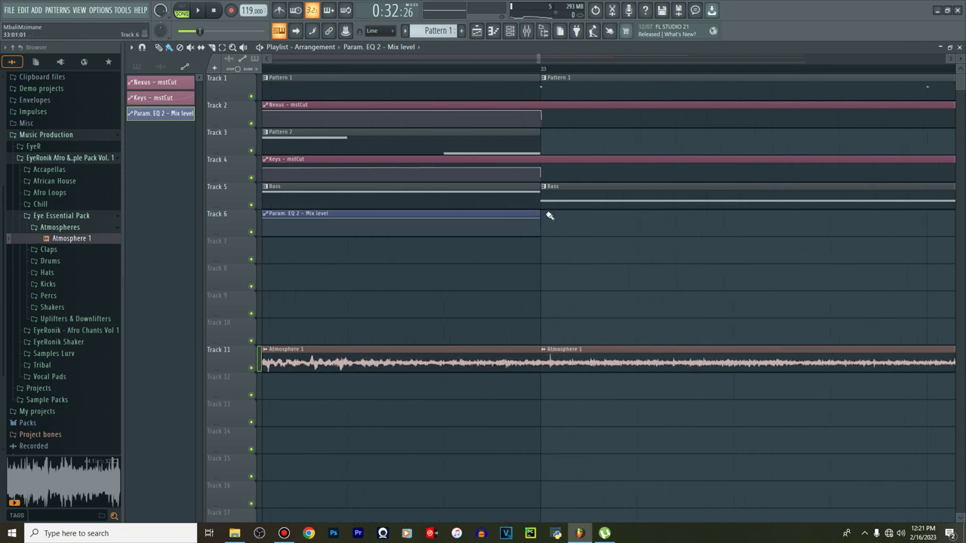
{"action": "left_click_drag", "start_coordinate": [540, 213], "coordinate": [752, 216]}
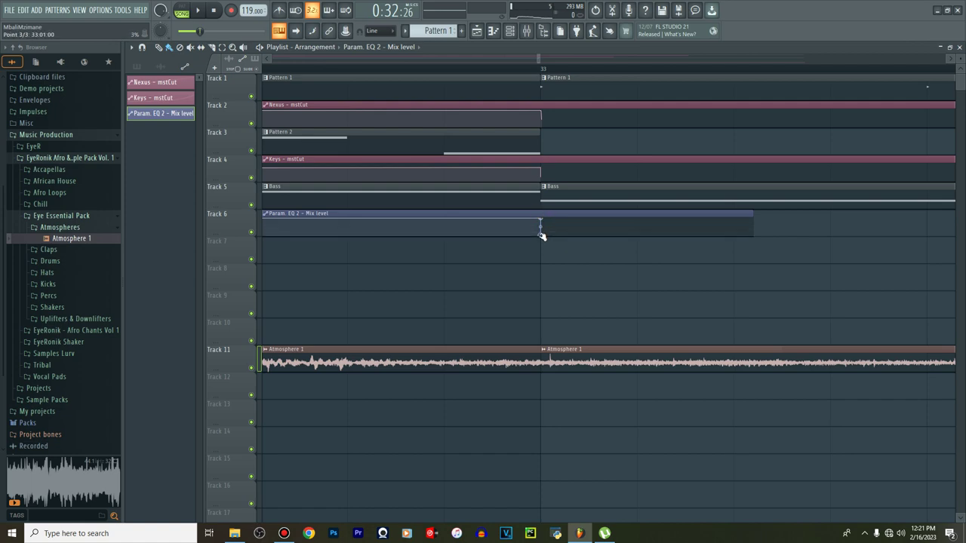
Lower the EQ mix level automation's start point to the minimum, bend its curve downward at the midpoint, and play it briefly
{"action": "scroll", "coordinate": [548, 73], "scroll_direction": "down", "scroll_amount": 3}
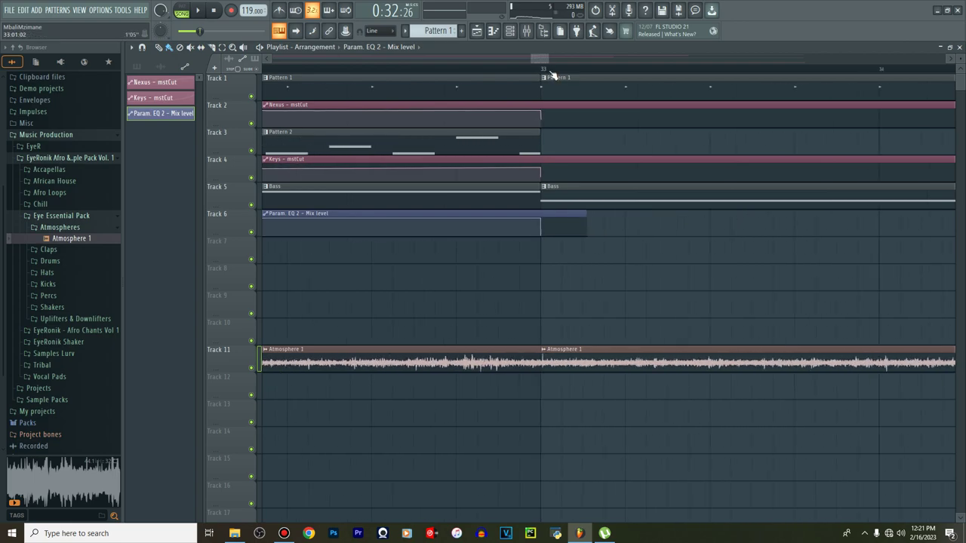
{"action": "scroll", "coordinate": [551, 75], "scroll_direction": "down", "scroll_amount": 6}
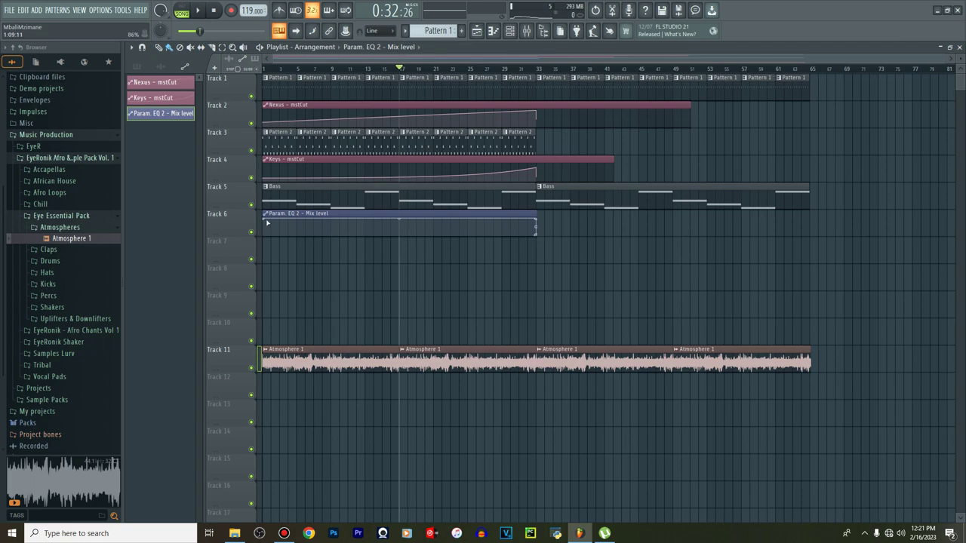
{"action": "left_click_drag", "start_coordinate": [264, 218], "coordinate": [275, 253]}
{"action": "left_click_drag", "start_coordinate": [396, 226], "coordinate": [423, 231]}
{"action": "key", "text": "space"}
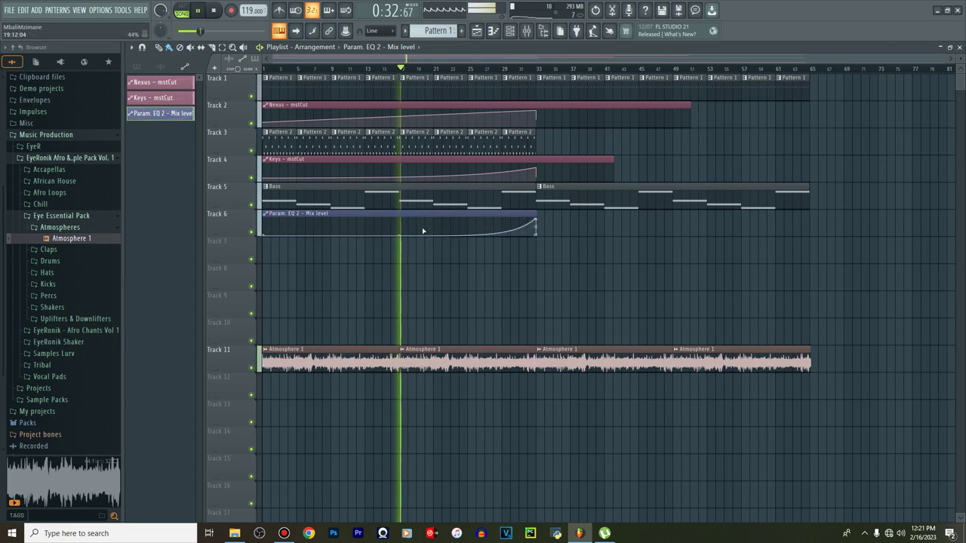
{"action": "key", "text": "space"}
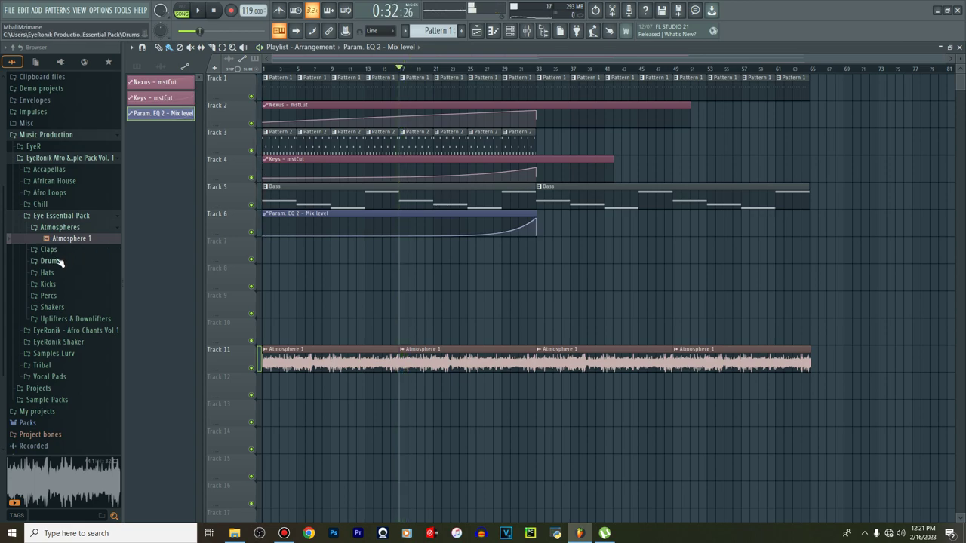
Browse the Vocal Pads sample folder and audition Vocal Pad 5 - E, Vocal Pad 6 - D# and Vocal Pad 4 - C
{"action": "scroll", "coordinate": [66, 326], "scroll_direction": "down", "scroll_amount": 2}
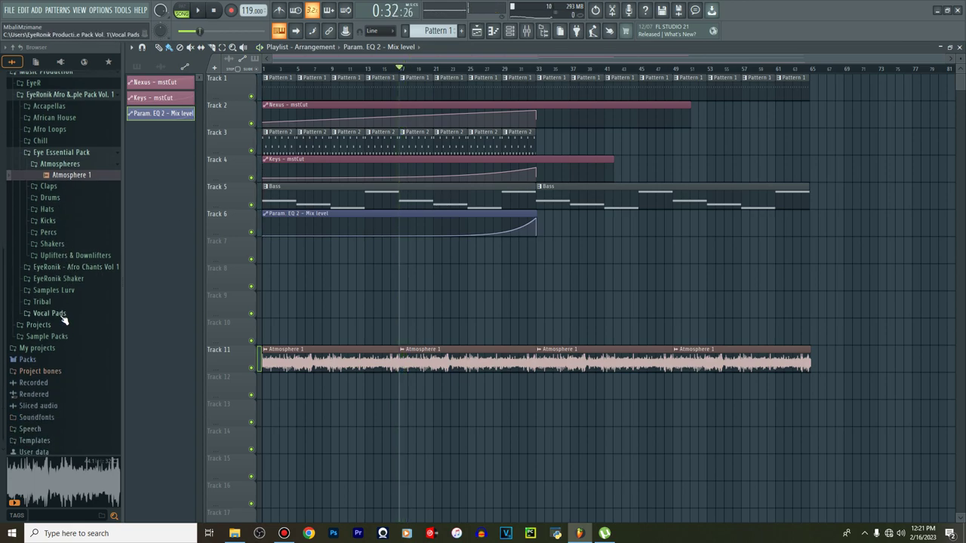
{"action": "left_click", "coordinate": [63, 316]}
{"action": "scroll", "coordinate": [64, 317], "scroll_direction": "up", "scroll_amount": 2}
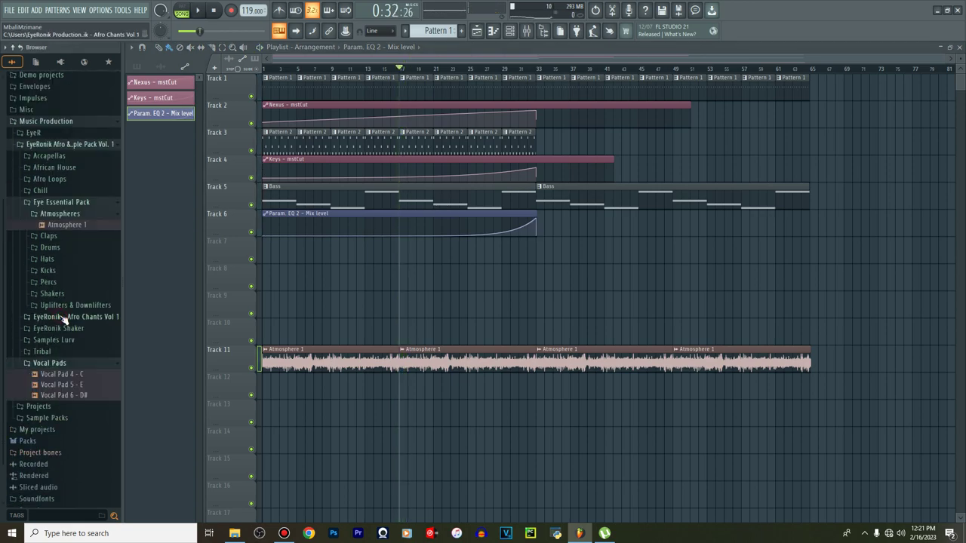
{"action": "left_click", "coordinate": [68, 385]}
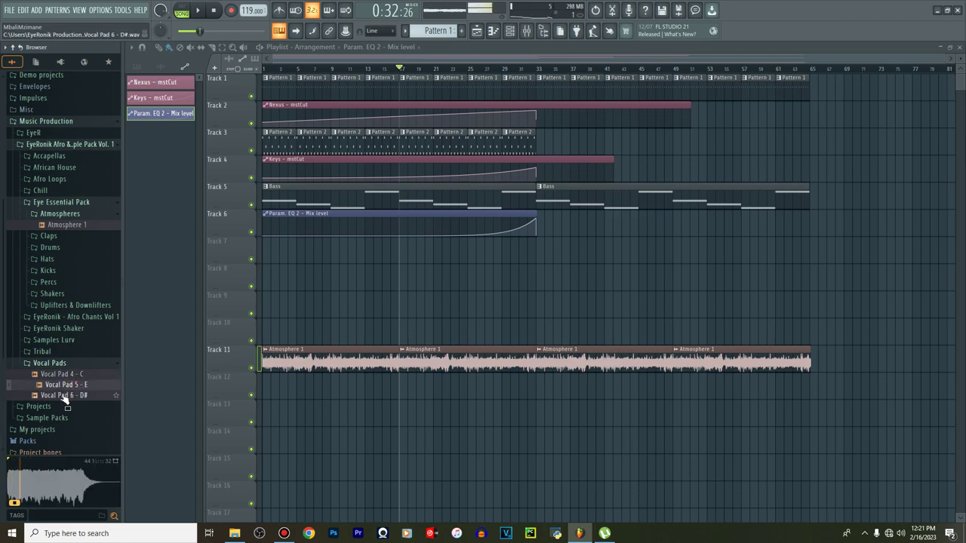
{"action": "left_click", "coordinate": [66, 395]}
{"action": "left_click", "coordinate": [70, 375]}
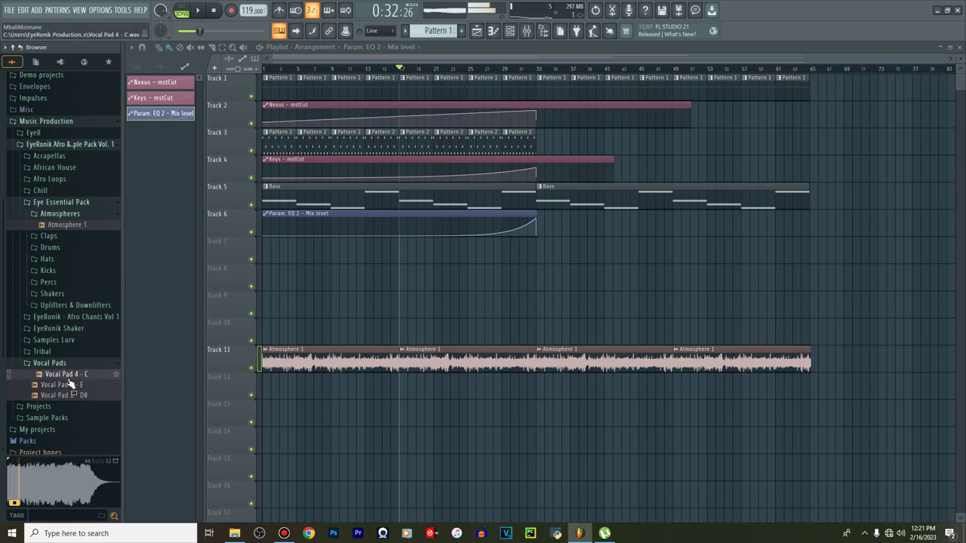
Place the Vocal Pad 4 - C sample on Track 9 of the playlist, starting at bar 1
{"action": "left_click_drag", "start_coordinate": [68, 376], "coordinate": [451, 313]}
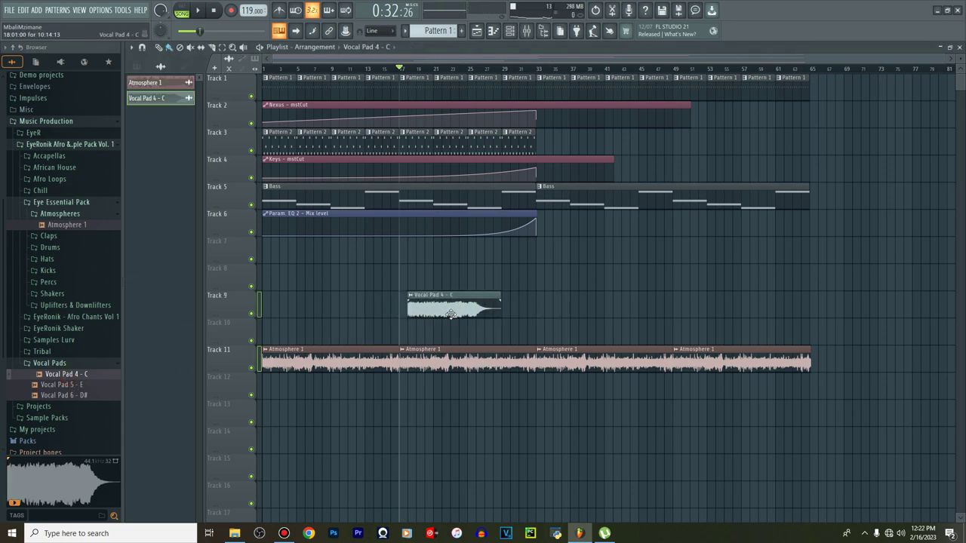
{"action": "scroll", "coordinate": [451, 311], "scroll_direction": "up", "scroll_amount": 5}
{"action": "left_click_drag", "start_coordinate": [451, 309], "coordinate": [175, 284]}
Slice the Vocal Pad 4 - C clip at bar 9, delete its tail and duplicate the remaining clip up to bar 33
{"action": "scroll", "coordinate": [411, 72], "scroll_direction": "down", "scroll_amount": 3}
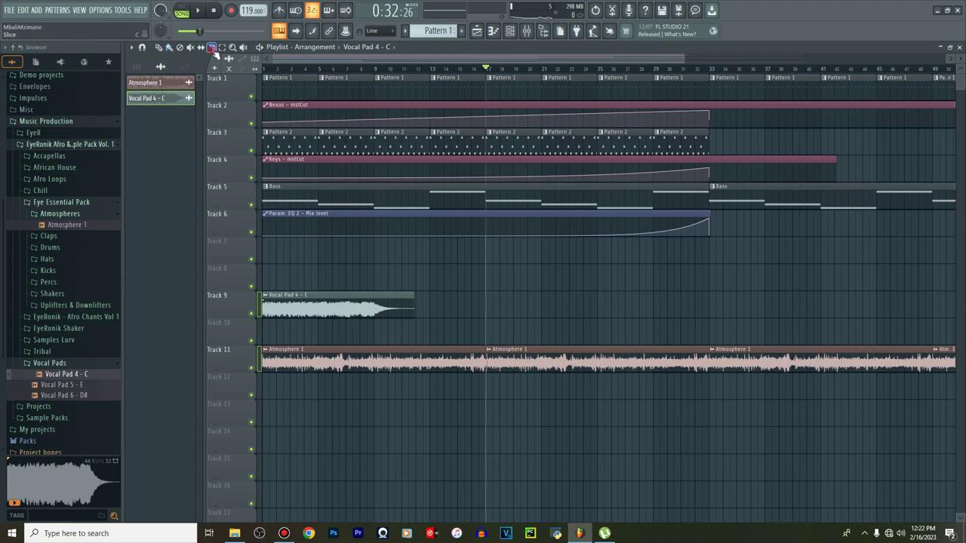
{"action": "left_click_drag", "start_coordinate": [377, 334], "coordinate": [377, 332]}
{"action": "left_click", "coordinate": [170, 49]}
{"action": "right_click", "coordinate": [401, 315]}
{"action": "mouse_move", "coordinate": [336, 308]}
{"action": "left_mouse_down", "text": "shift"}
{"action": "mouse_move", "coordinate": [550, 317]}
{"action": "mouse_move", "coordinate": [636, 307]}
{"action": "left_mouse_up", "text": "shift"}
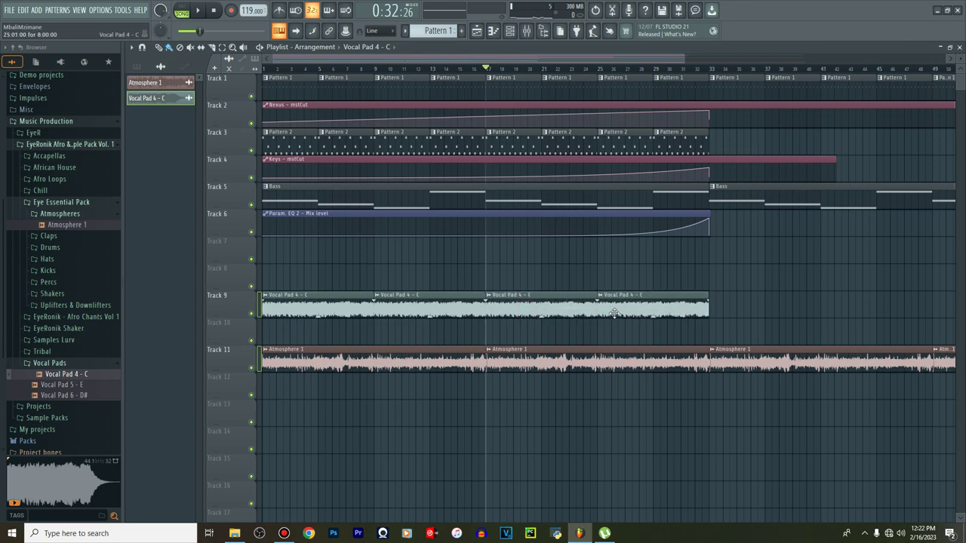
{"action": "scroll", "coordinate": [573, 72], "scroll_direction": "down", "scroll_amount": 2}
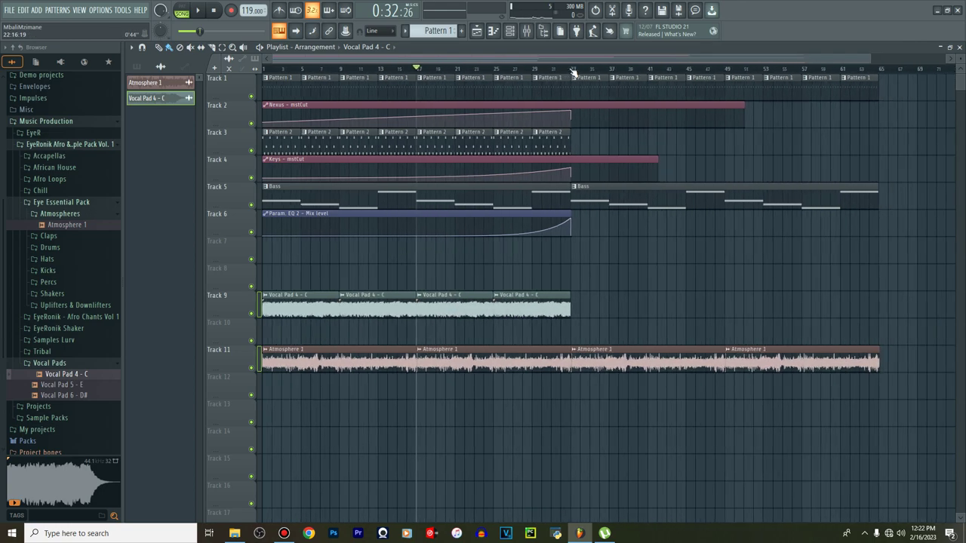
Route the Vocal Pad 4 - C channel to free mixer track 3 and create an automation clip for that track's volume
{"action": "double_click", "coordinate": [528, 305]}
{"action": "left_click", "coordinate": [175, 135]}
{"action": "left_click", "coordinate": [327, 165]}
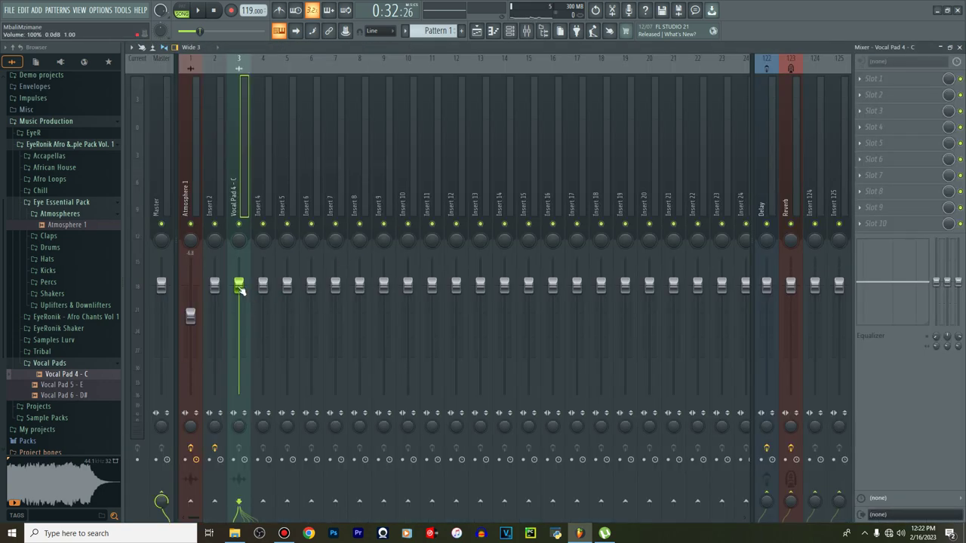
{"action": "right_click", "coordinate": [239, 291]}
{"action": "left_click", "coordinate": [272, 362]}
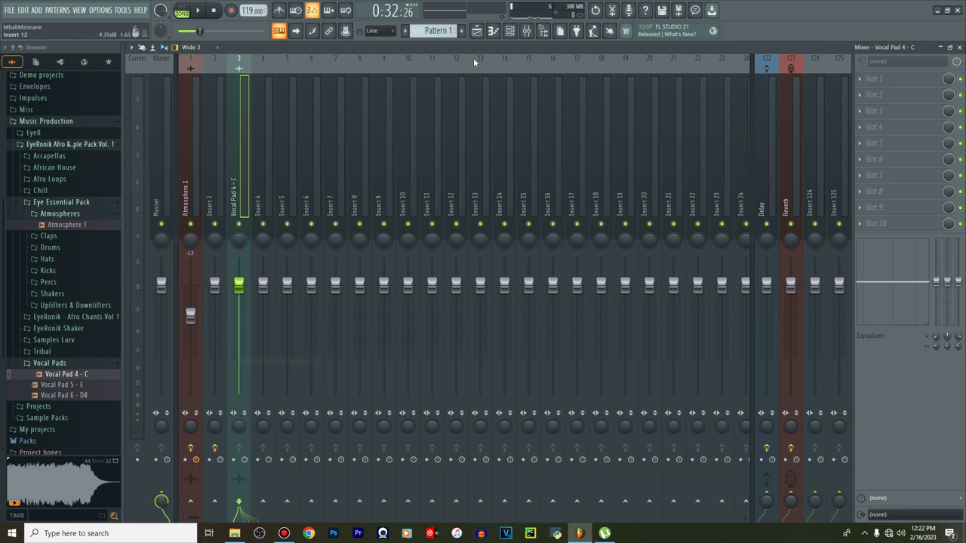
{"action": "left_click", "coordinate": [476, 30]}
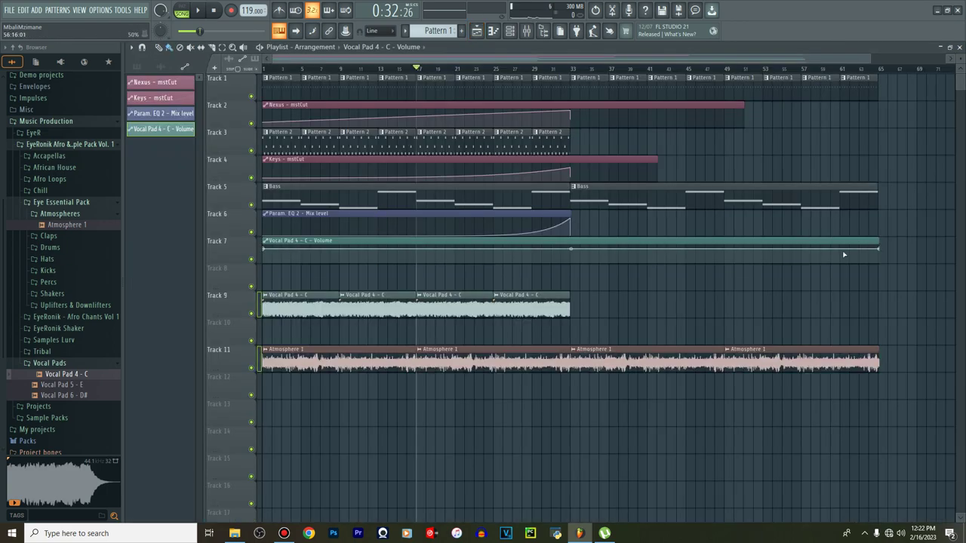
Shape the vocal pad's volume automation as a rise from the minimum ending at bar 33, and duplicate the pad clips up to bar 65
{"action": "left_click_drag", "start_coordinate": [884, 251], "coordinate": [571, 249]}
{"action": "left_click_drag", "start_coordinate": [264, 249], "coordinate": [264, 273]}
{"action": "left_click_drag", "start_coordinate": [549, 311], "coordinate": [812, 307]}
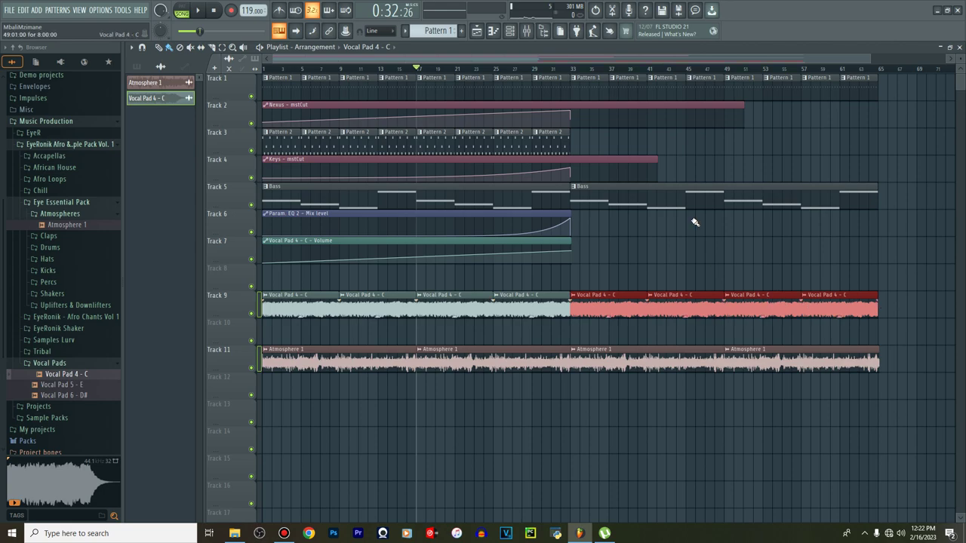
Load the Blackhole reverb in slot 4 of the Vocal Pad 4 - C mixer track and audition the pad
{"action": "double_click", "coordinate": [611, 305]}
{"action": "left_click", "coordinate": [516, 32]}
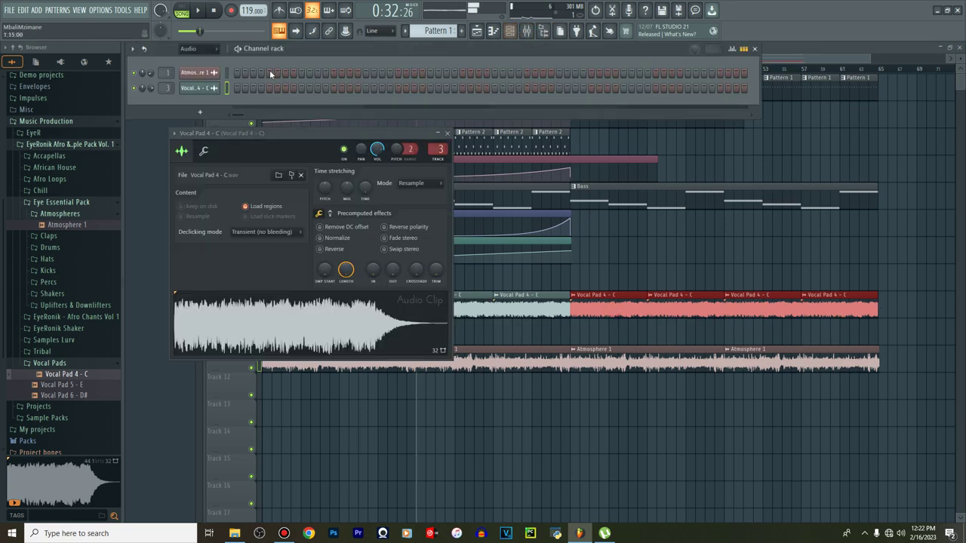
{"action": "left_click", "coordinate": [526, 31]}
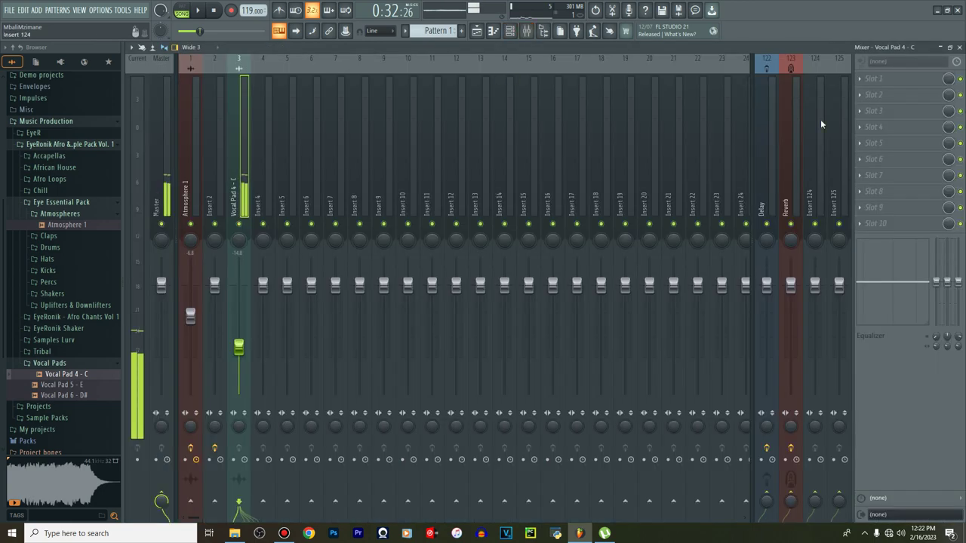
{"action": "left_click", "coordinate": [213, 11]}
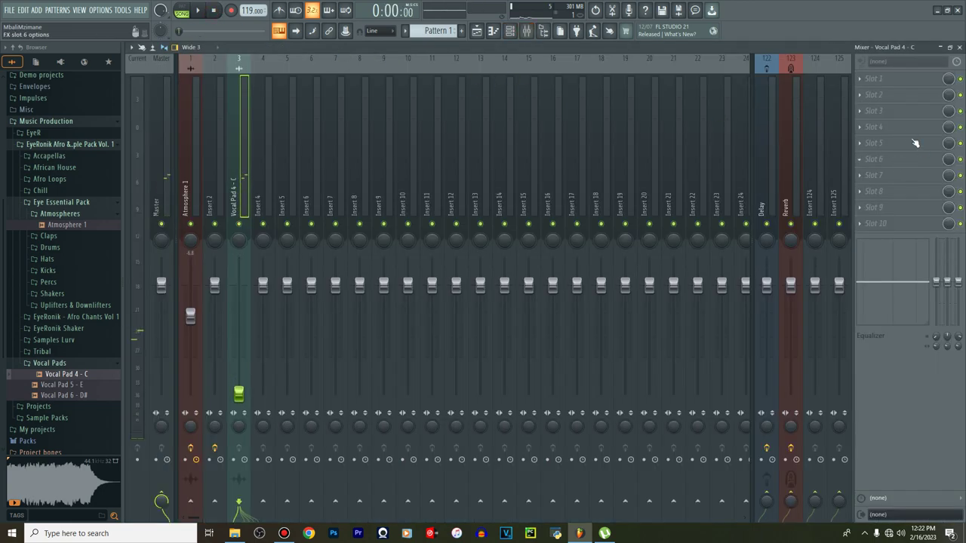
{"action": "left_click", "coordinate": [904, 128]}
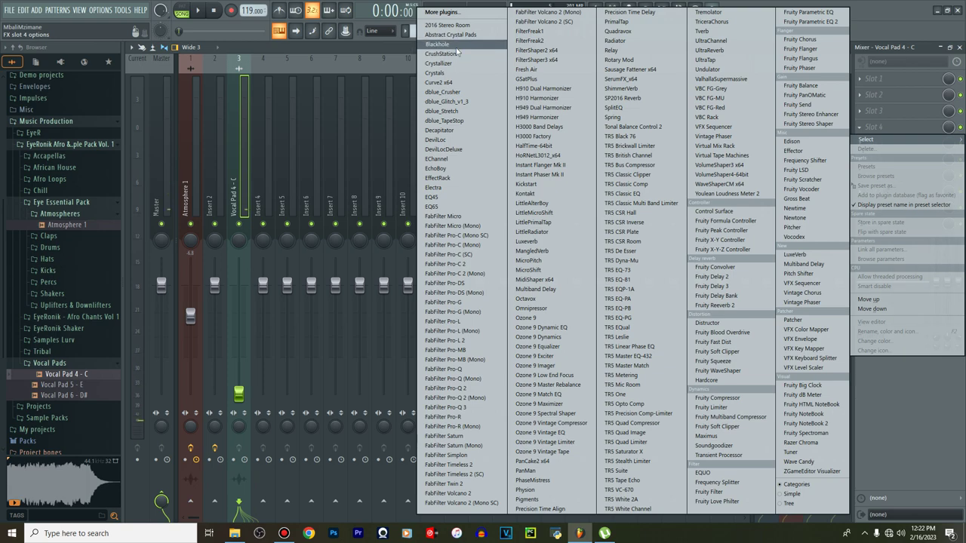
{"action": "left_click", "coordinate": [486, 44]}
{"action": "key", "text": "q"}
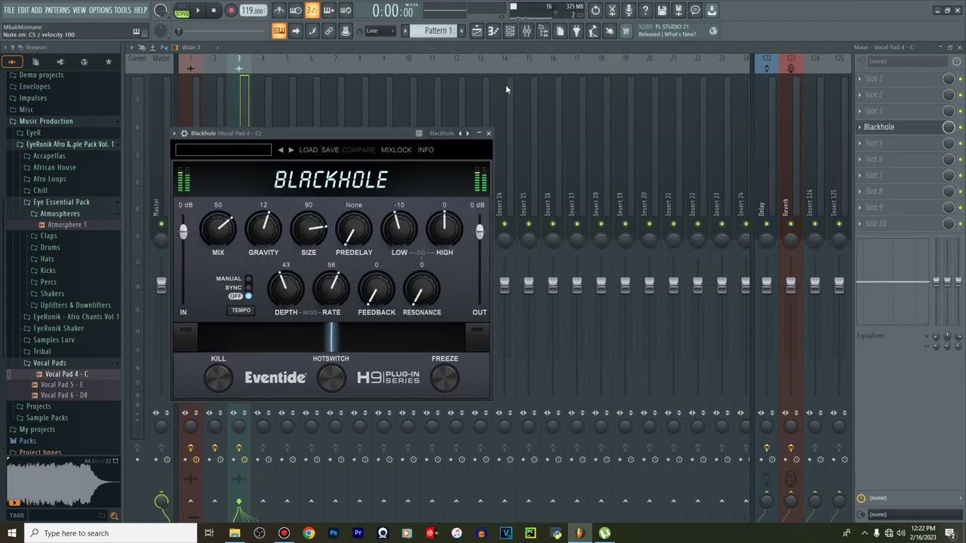
{"action": "key", "text": "q"}
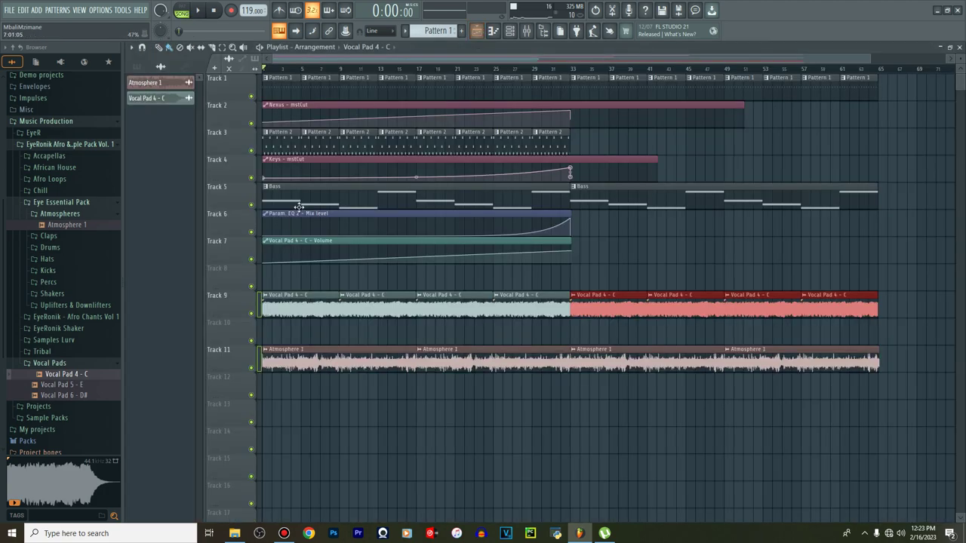
Set the Vocal Pad 4 - C channel's pitch shift to -300 cents with the time-stretching mode on Auto
{"action": "left_click", "coordinate": [477, 31]}
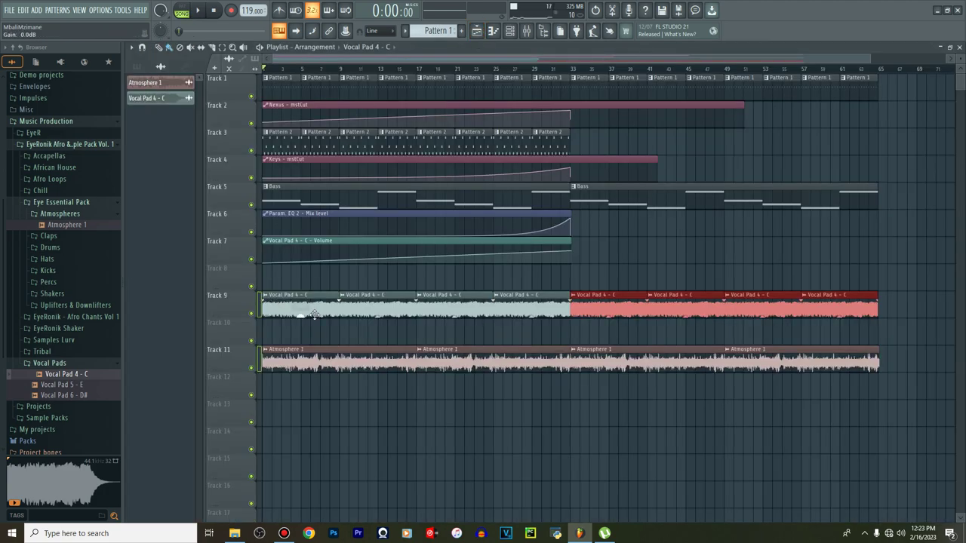
{"action": "double_click", "coordinate": [315, 314]}
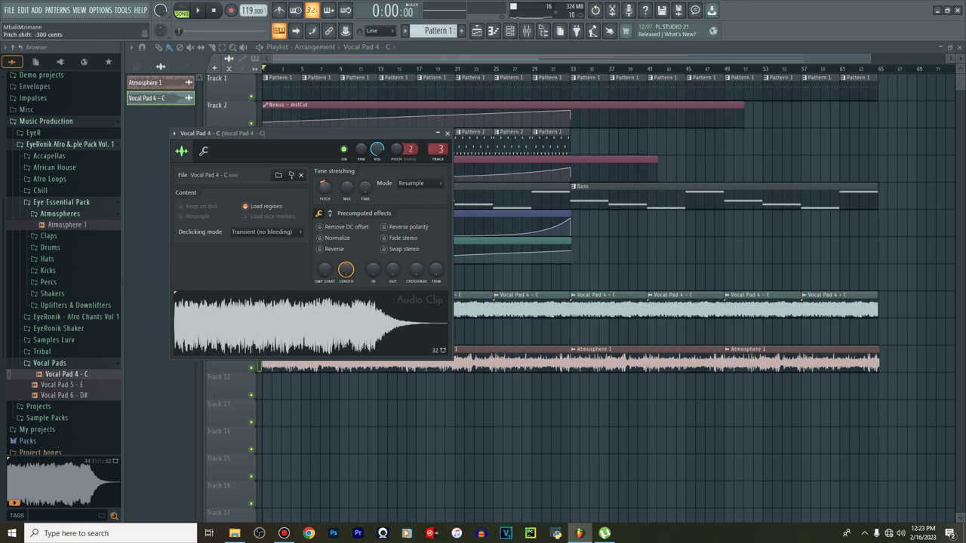
{"action": "left_click_drag", "start_coordinate": [325, 187], "coordinate": [326, 190]}
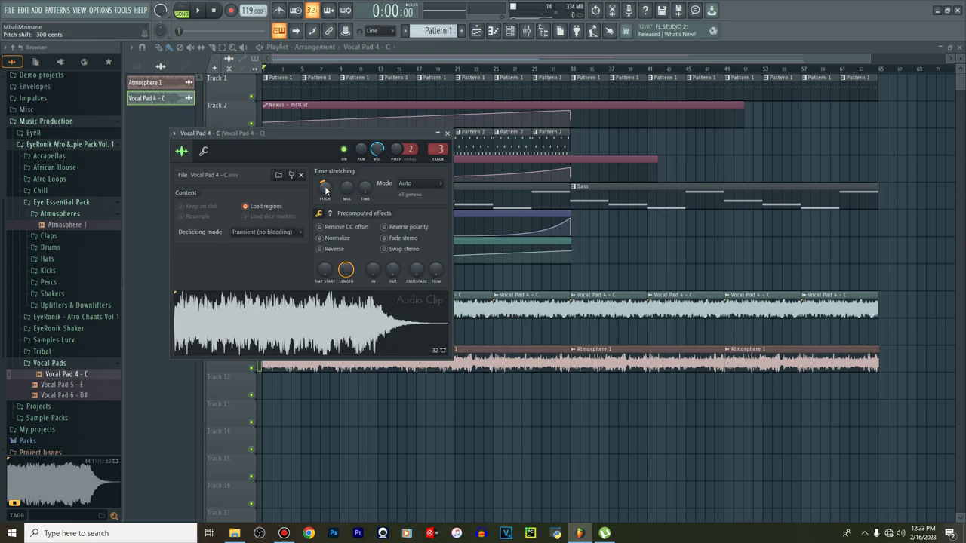
Return to the playlist and solo Track 9 with the vocal pad clips
{"action": "left_click", "coordinate": [300, 57]}
{"action": "right_click", "coordinate": [245, 311]}
{"action": "left_click", "coordinate": [229, 304]}
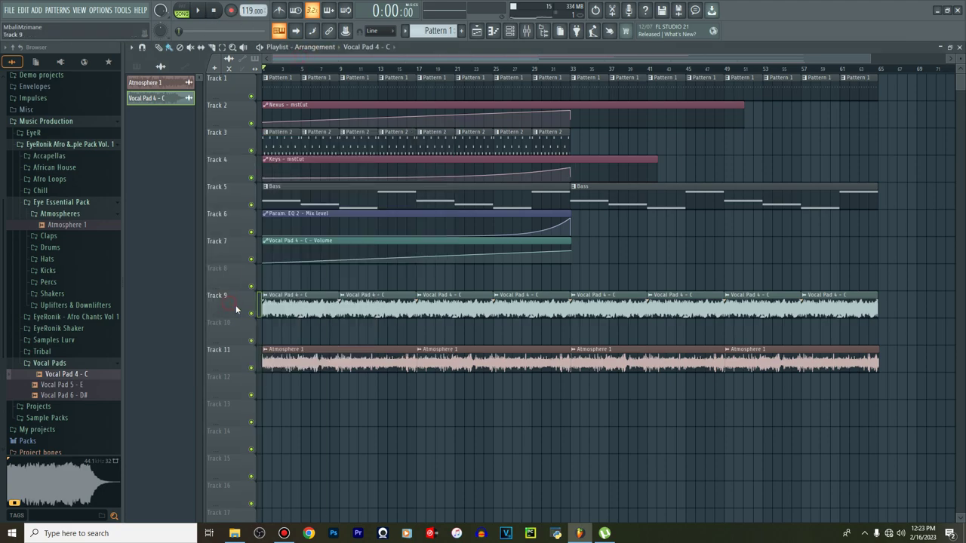
{"action": "right_click", "coordinate": [250, 313]}
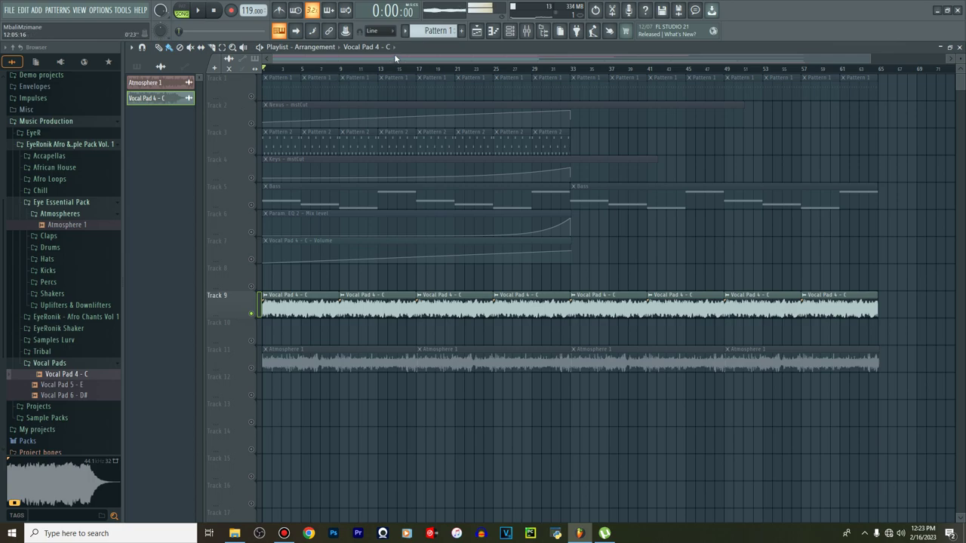
Set the vocal pad's Blackhole input level to -23 dB and its mix to 59 during playback
{"action": "left_click", "coordinate": [527, 31]}
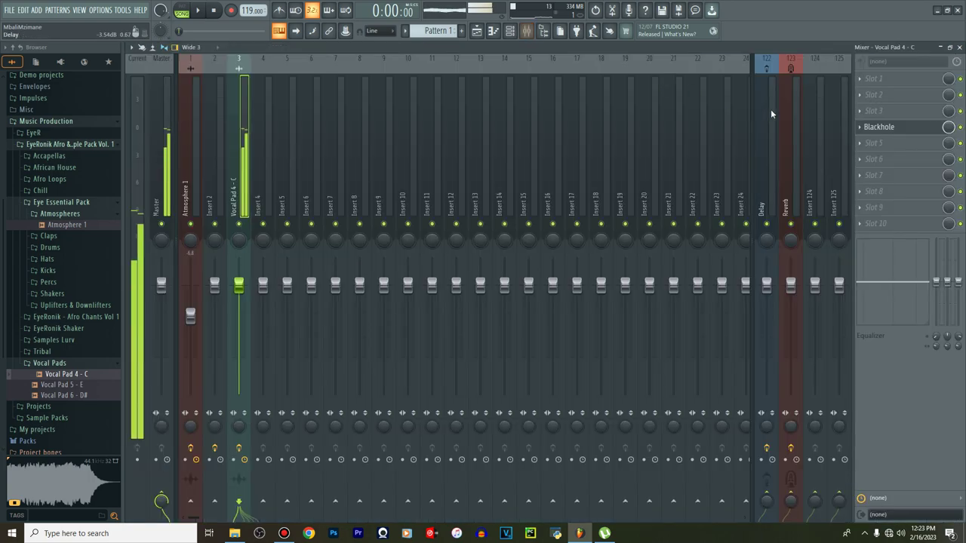
{"action": "left_click", "coordinate": [892, 128]}
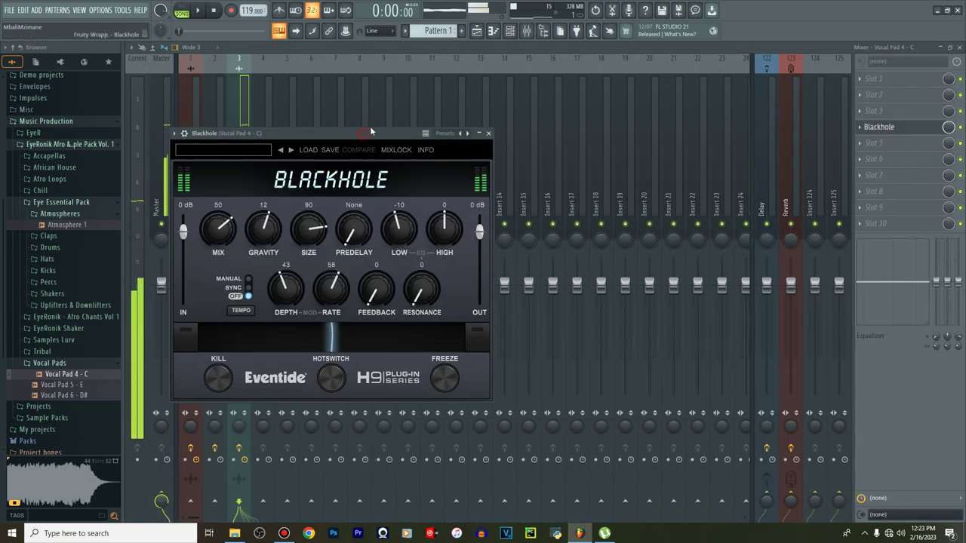
{"action": "left_click_drag", "start_coordinate": [364, 136], "coordinate": [398, 114]}
{"action": "left_click_drag", "start_coordinate": [217, 208], "coordinate": [217, 249]}
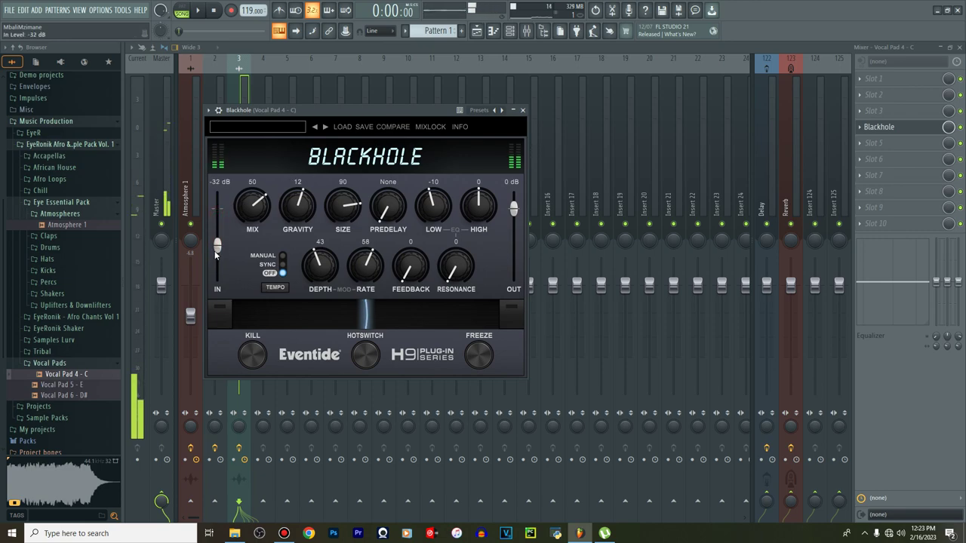
{"action": "left_click", "coordinate": [202, 10]}
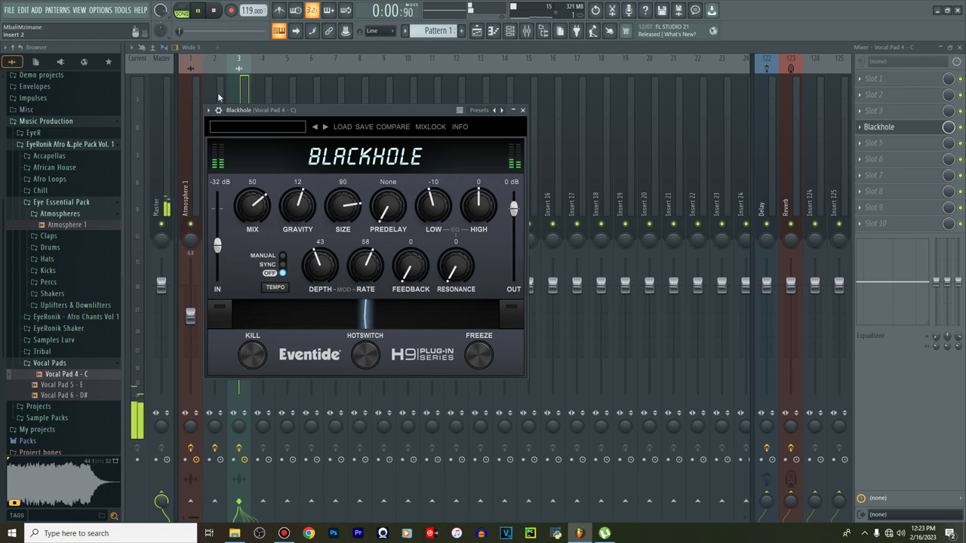
{"action": "left_click_drag", "start_coordinate": [217, 245], "coordinate": [222, 236]}
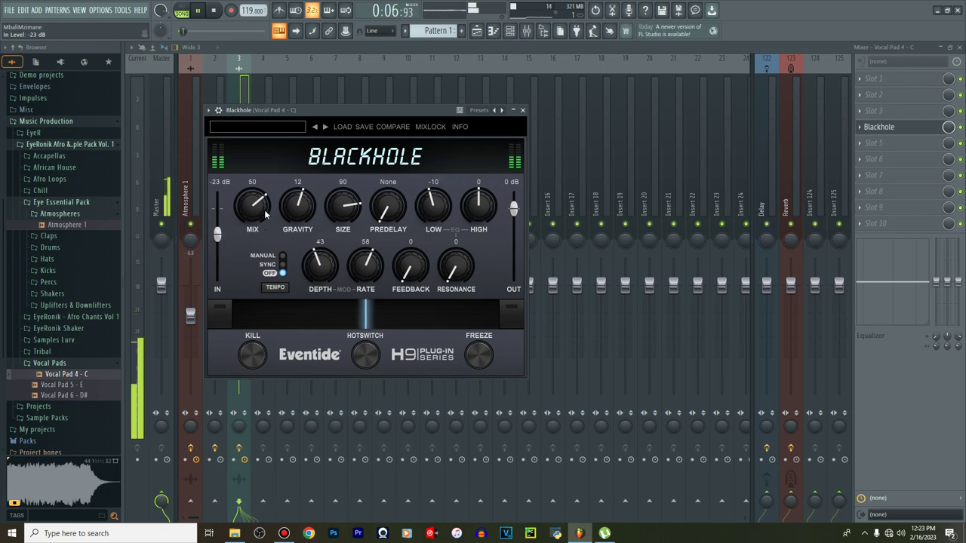
{"action": "left_click_drag", "start_coordinate": [261, 209], "coordinate": [259, 205]}
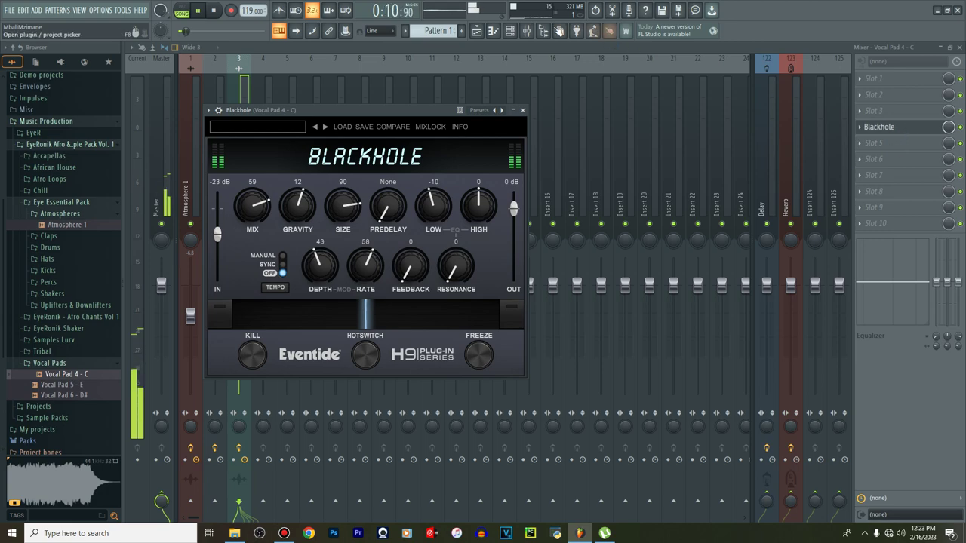
Unmute playlist Tracks 7, 3, 2 and 5 so their automation, Pattern 2 and bass play along with the vocal pad
{"action": "left_click", "coordinate": [476, 32]}
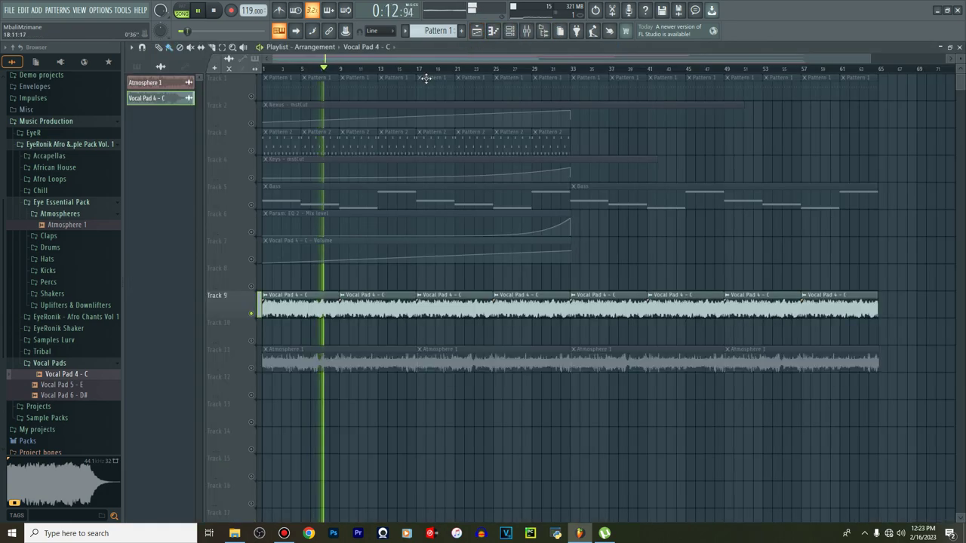
{"action": "left_click", "coordinate": [253, 255]}
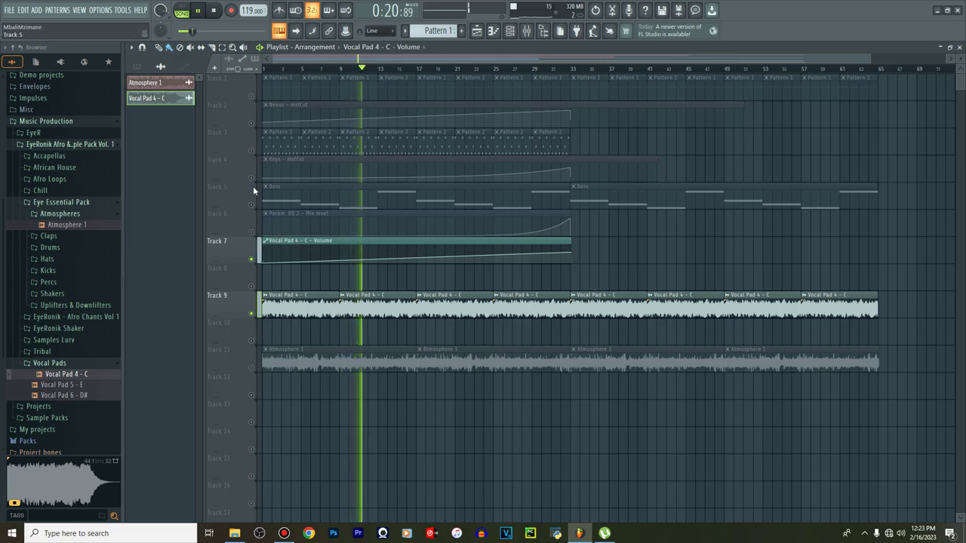
{"action": "left_click", "coordinate": [251, 150]}
{"action": "left_click", "coordinate": [252, 124]}
{"action": "left_click", "coordinate": [251, 205]}
Open the Bass pattern's Nexus channel and route it to a free mixer track
{"action": "double_click", "coordinate": [351, 205]}
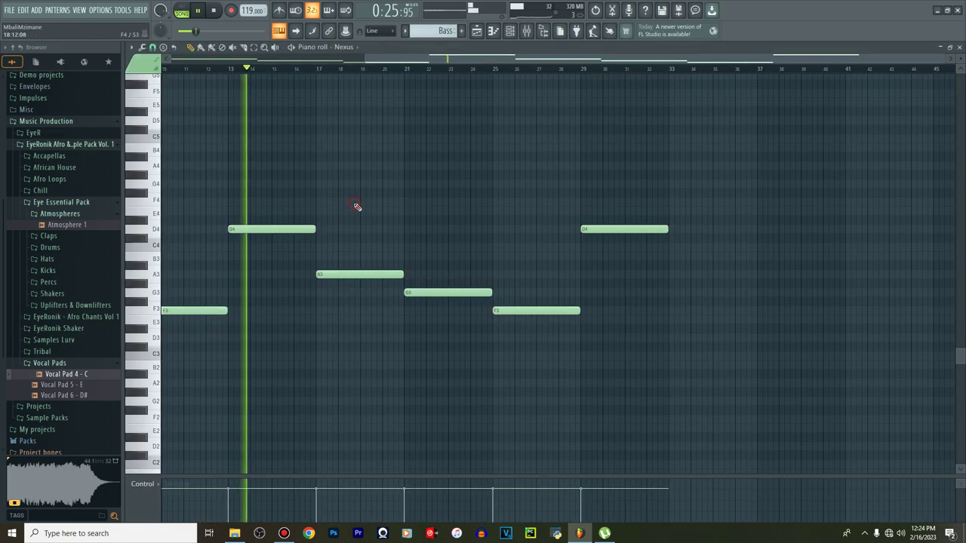
{"action": "left_click", "coordinate": [510, 32]}
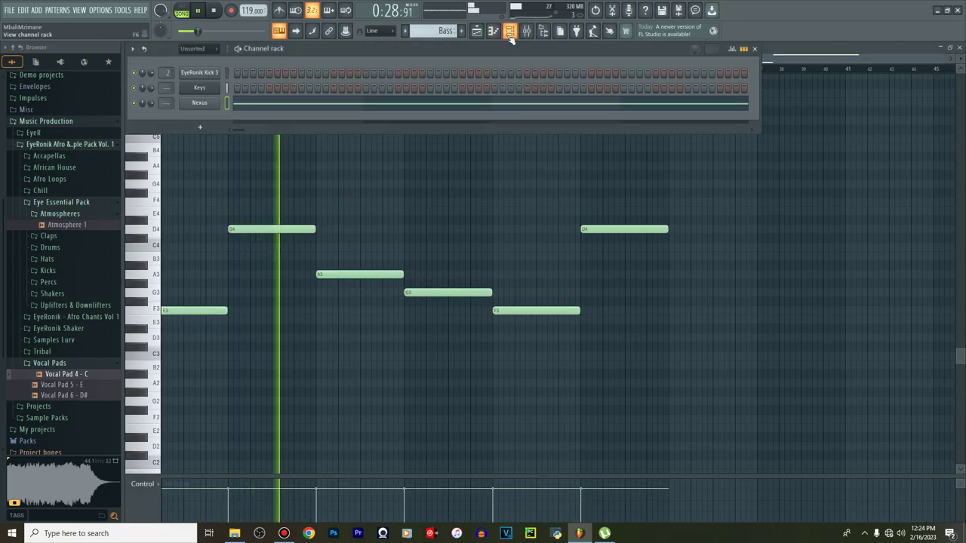
{"action": "left_click", "coordinate": [201, 104]}
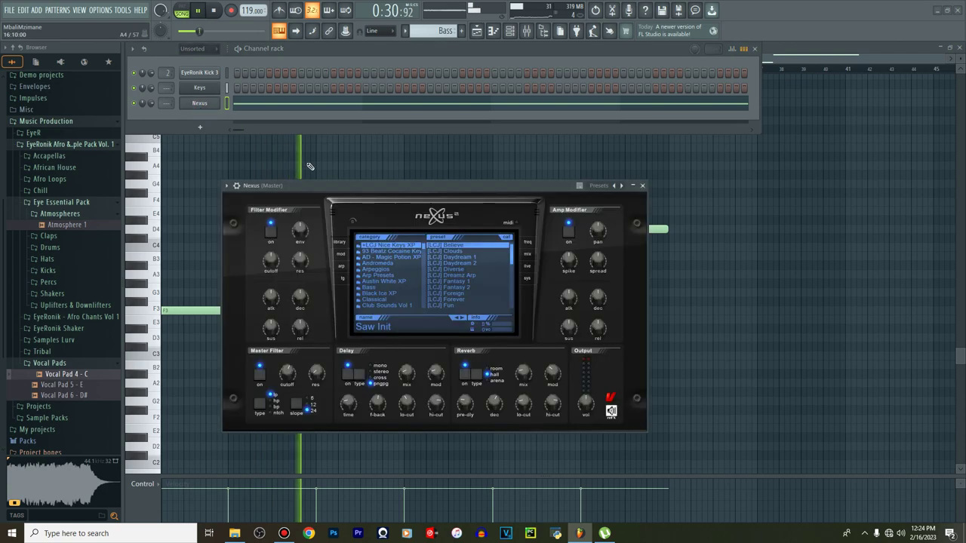
{"action": "left_click", "coordinate": [236, 185]}
{"action": "mouse_move", "coordinate": [302, 199]}
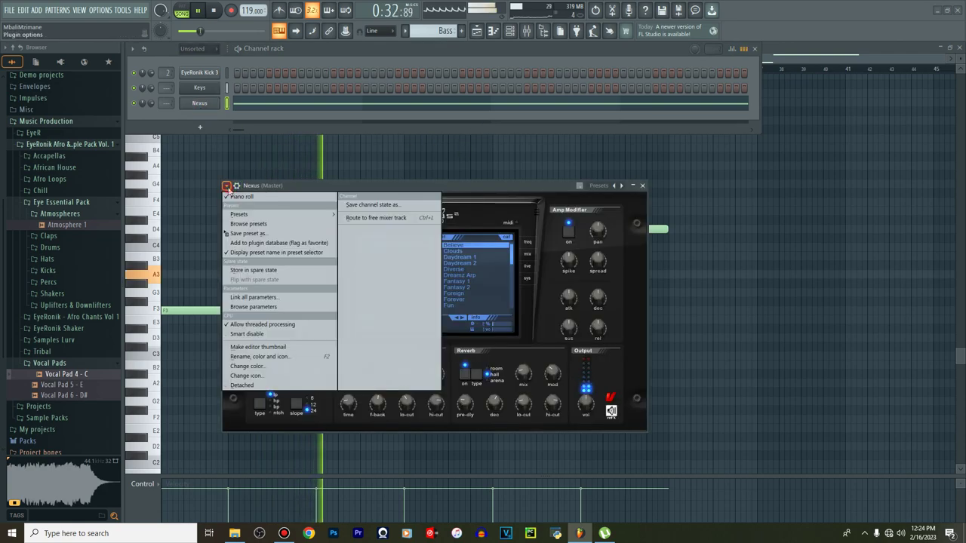
{"action": "left_click", "coordinate": [377, 215]}
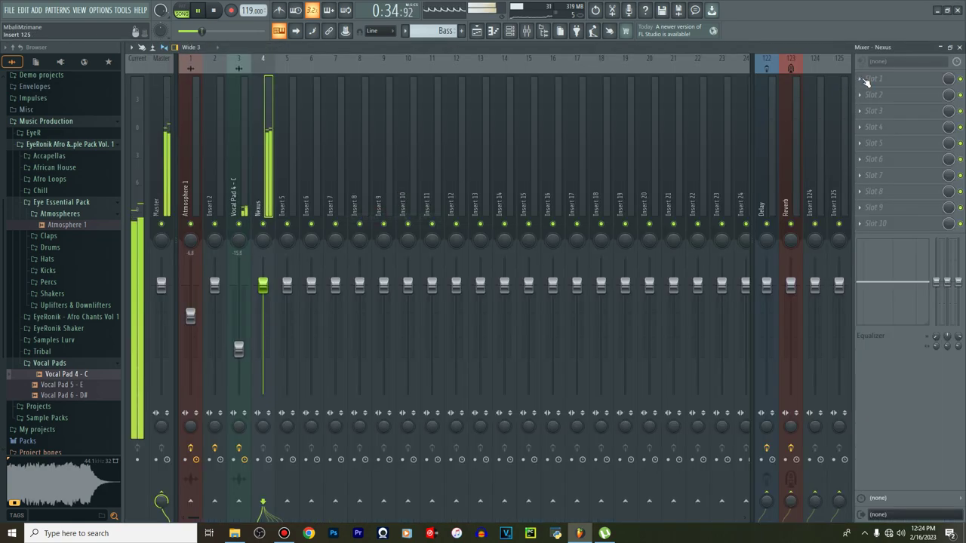
Load VolumeShaper3 x64 in the Nexus track's first effect slot and apply the Sidechain Full 2 preset
{"action": "left_click", "coordinate": [868, 79]}
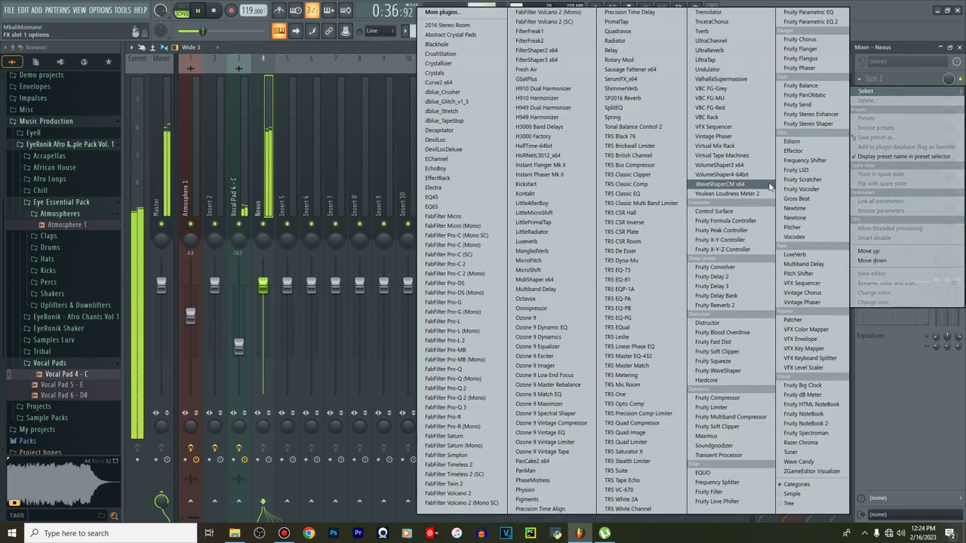
{"action": "left_click", "coordinate": [735, 165]}
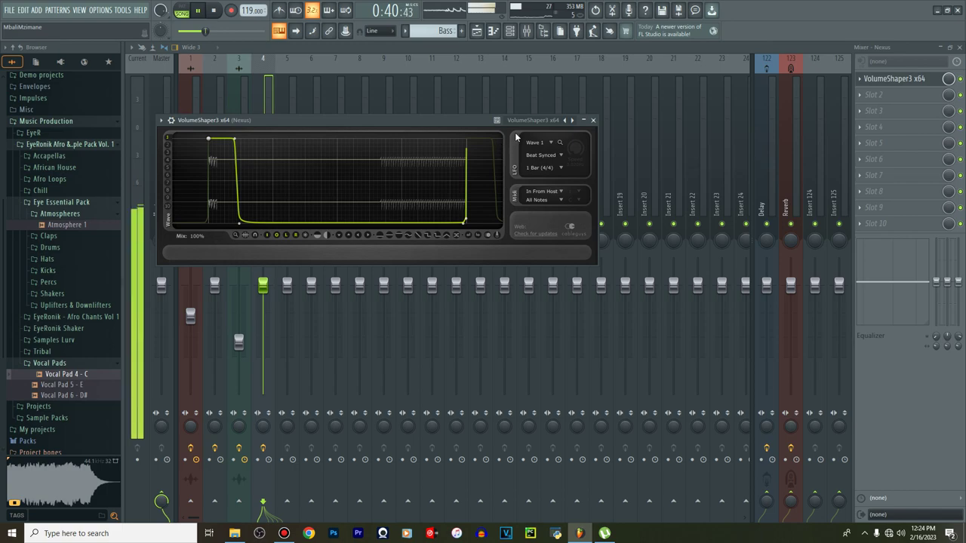
{"action": "right_click", "coordinate": [572, 120]}
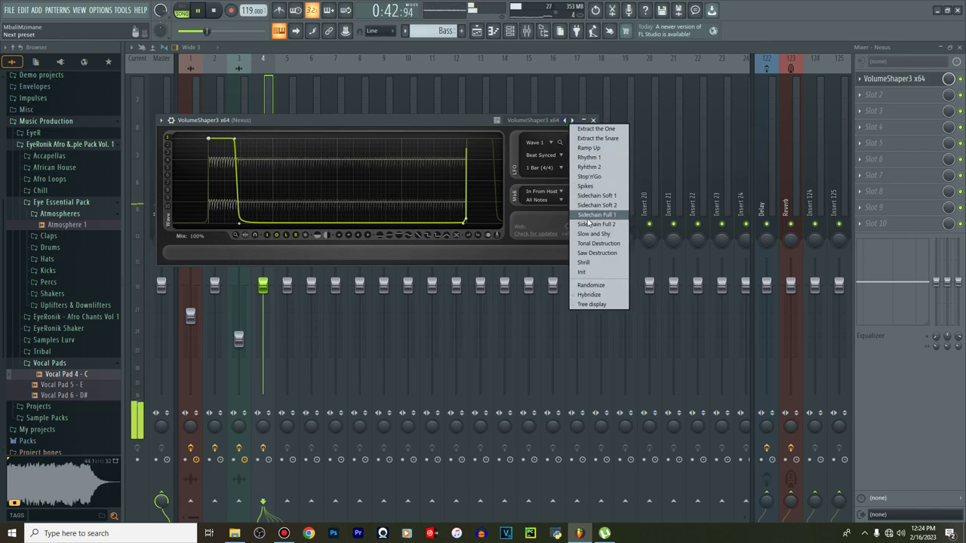
{"action": "left_click", "coordinate": [588, 224]}
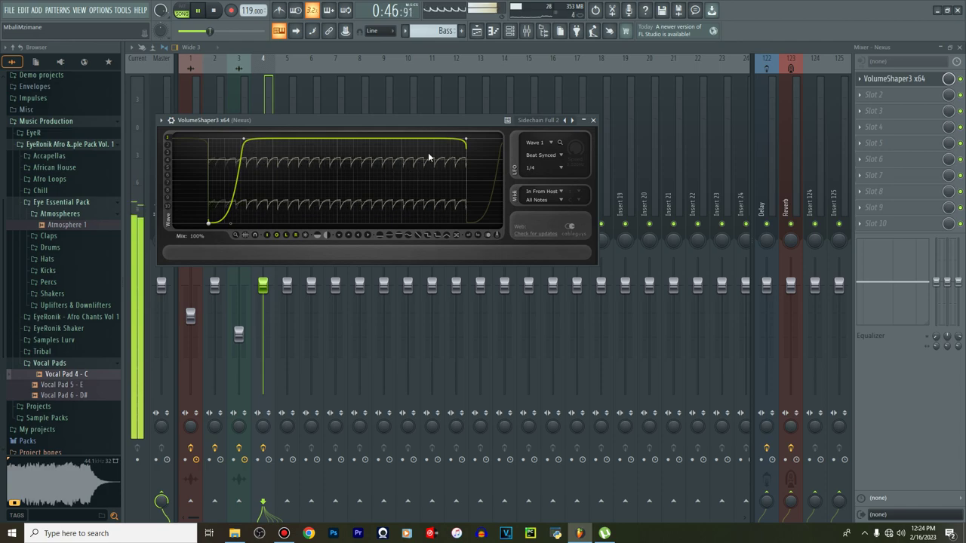
Move the last high point of the VolumeShaper curve slightly earlier and keep it at level 1.00
{"action": "key", "text": "space"}
{"action": "left_click_drag", "start_coordinate": [465, 144], "coordinate": [462, 142]}
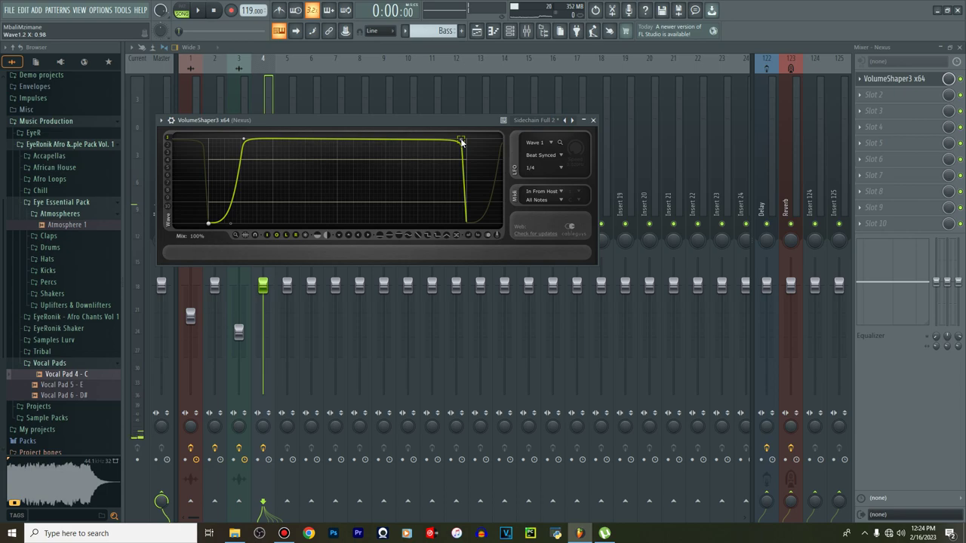
{"action": "key", "text": "space"}
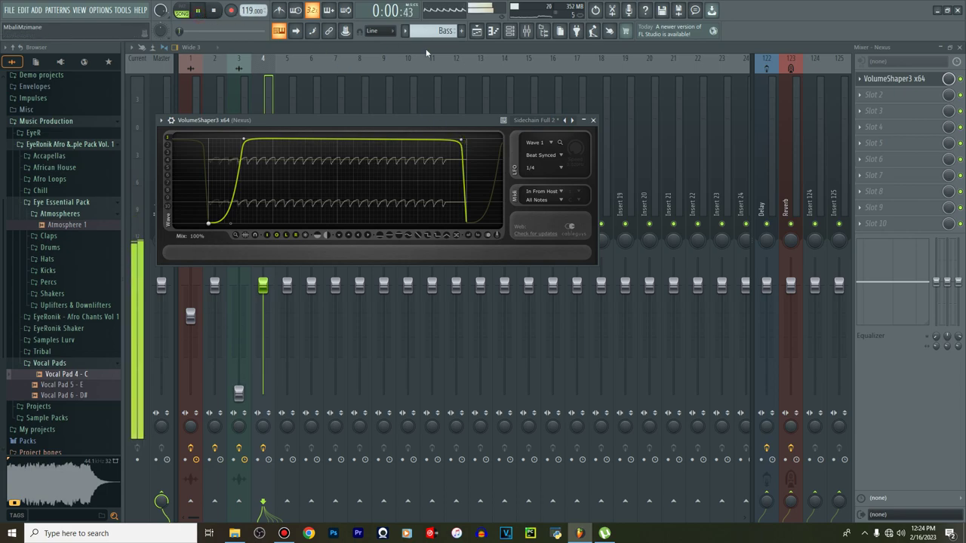
{"action": "left_click_drag", "start_coordinate": [460, 141], "coordinate": [461, 137]}
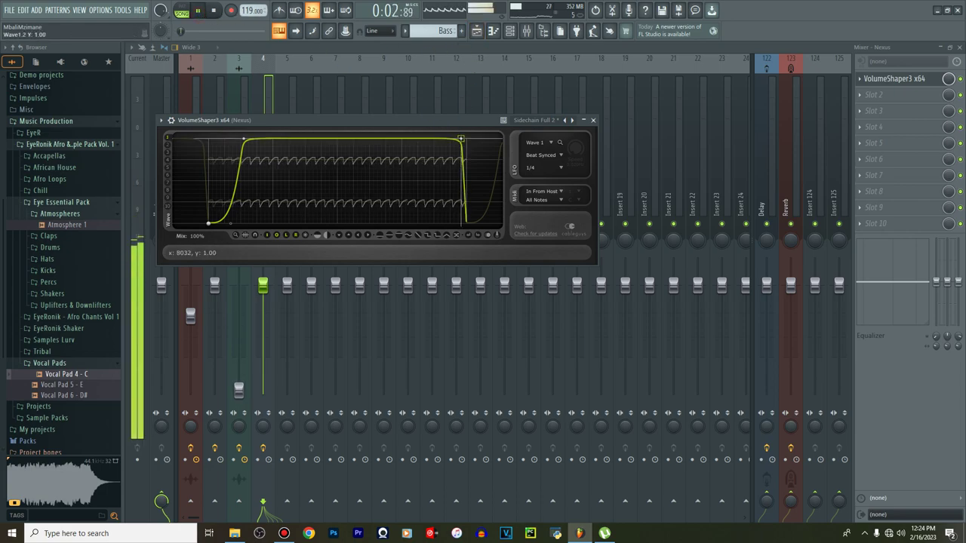
Unmute playlist Tracks 4 and 6 with the Keys and Param. EQ 2 automation, and bring the mixer back up
{"action": "left_click", "coordinate": [476, 34]}
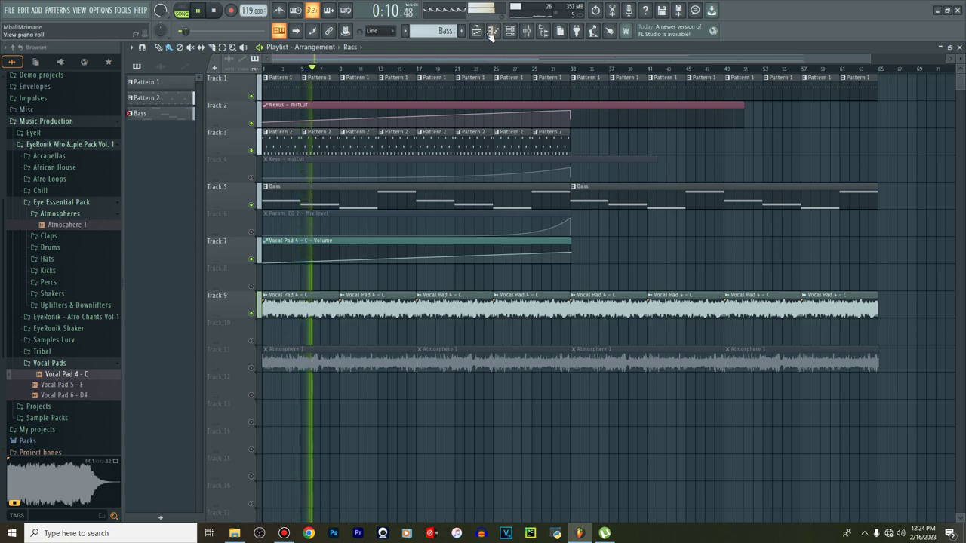
{"action": "left_click", "coordinate": [252, 178]}
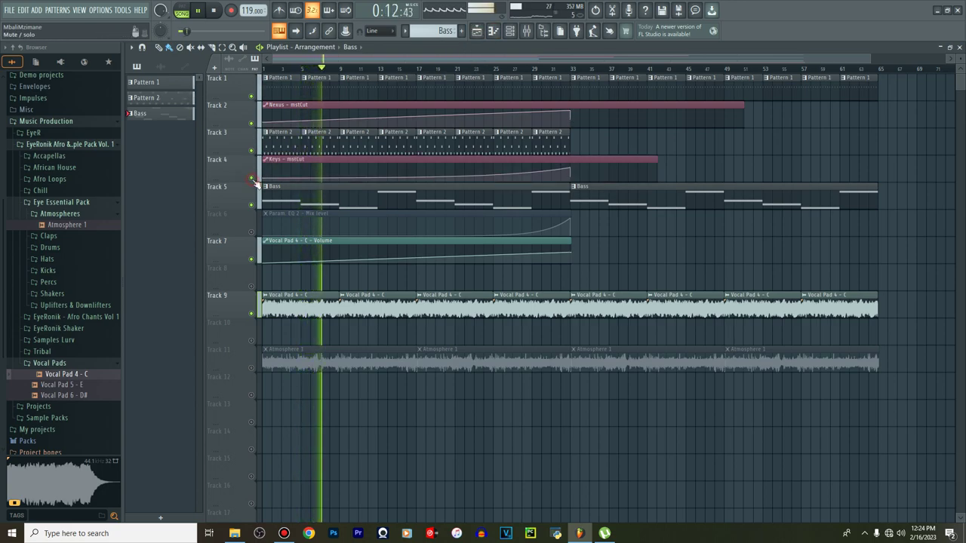
{"action": "left_click", "coordinate": [252, 233]}
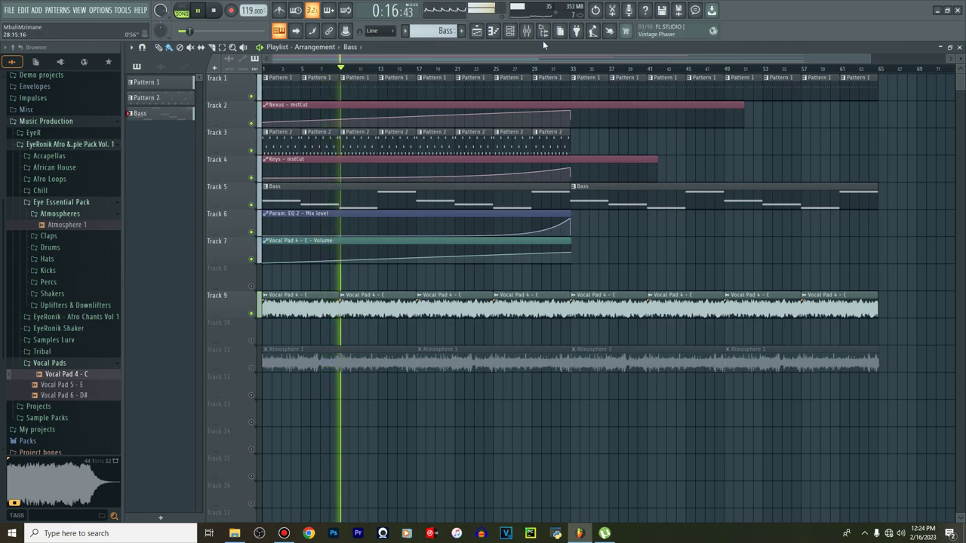
{"action": "left_click", "coordinate": [510, 31]}
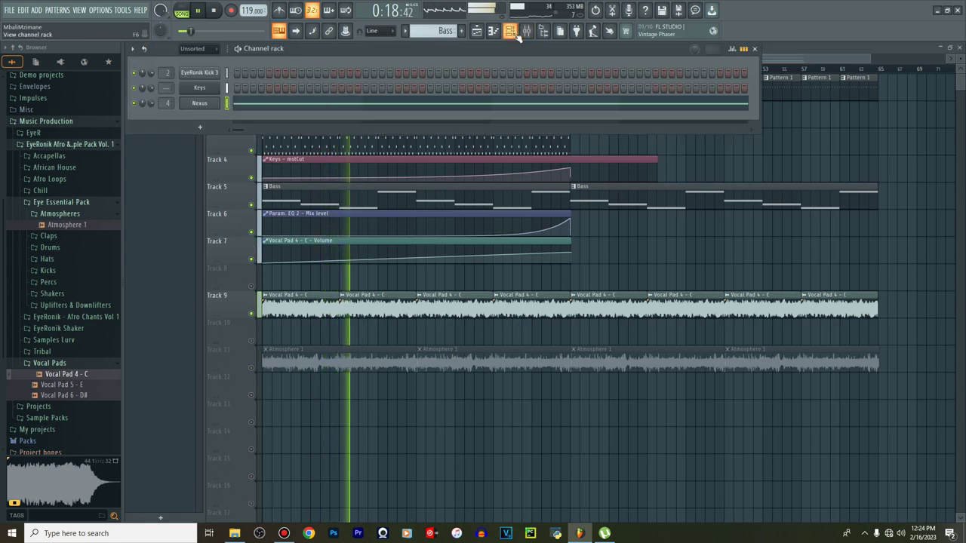
{"action": "left_click", "coordinate": [527, 31]}
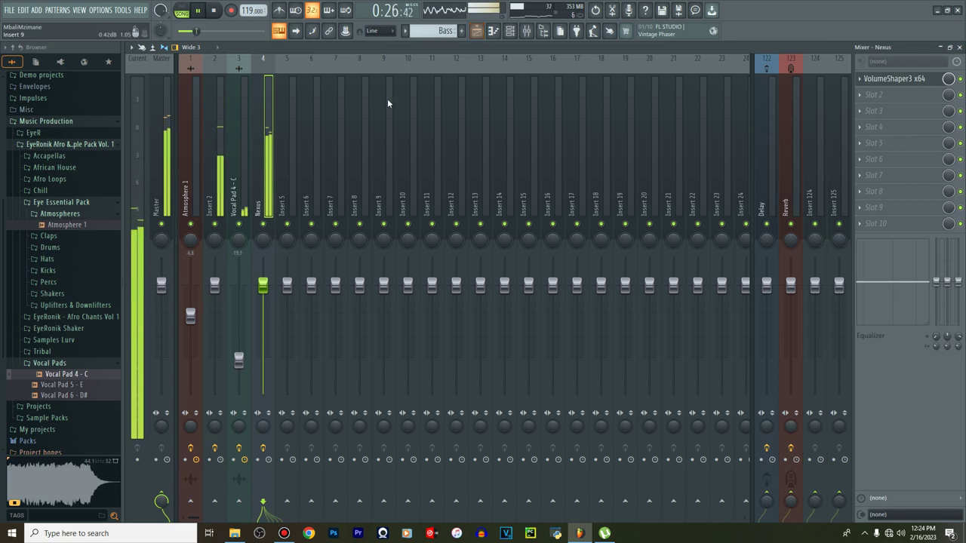
Browse to the Percs folder of the Eye Essential Pack and audition EyeRonik Perc 8 and Perc 11
{"action": "left_click", "coordinate": [60, 365]}
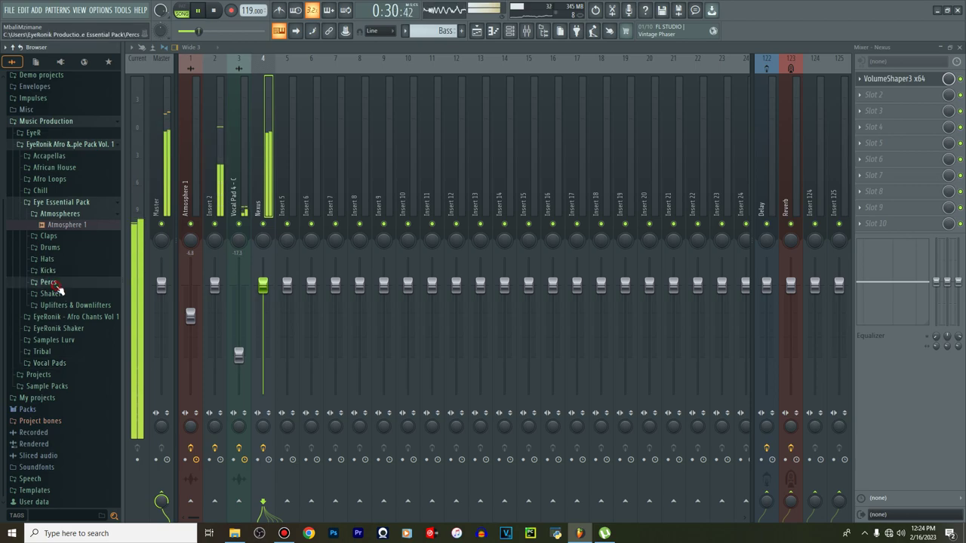
{"action": "left_click", "coordinate": [53, 282]}
{"action": "left_click", "coordinate": [68, 368]}
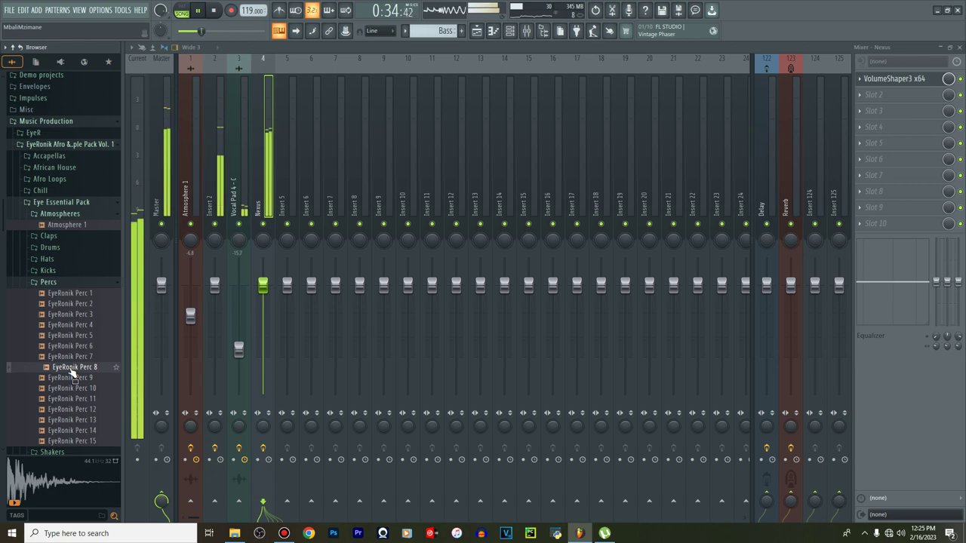
{"action": "left_click", "coordinate": [61, 398]}
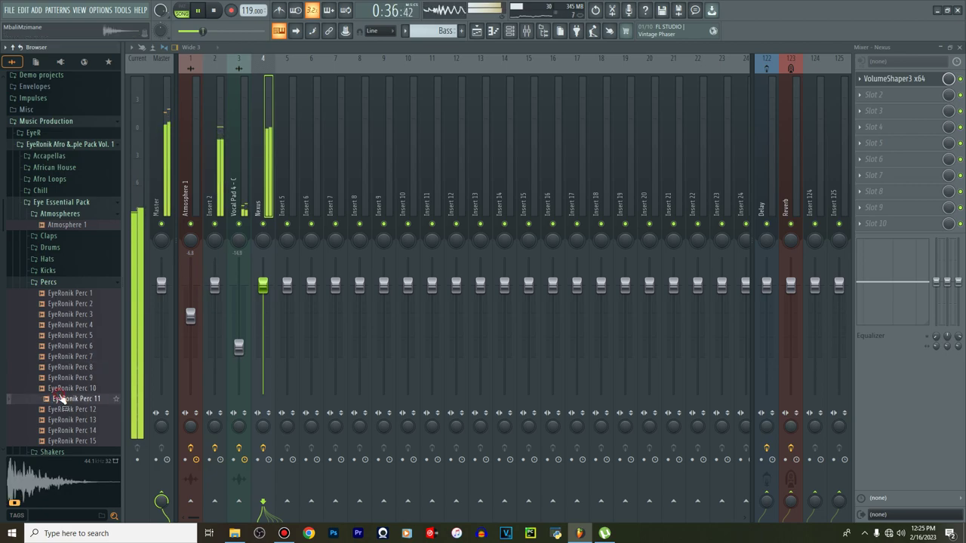
{"action": "key", "text": "space"}
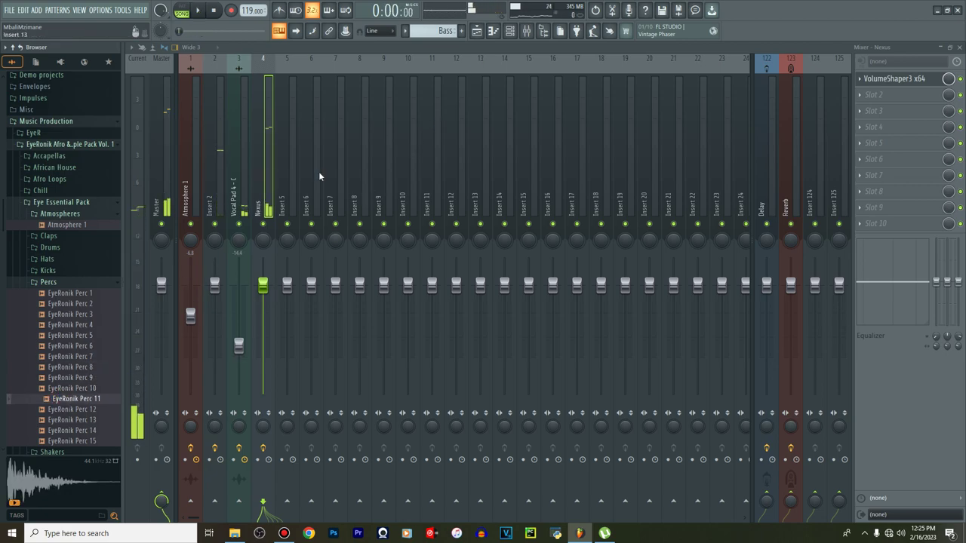
{"action": "left_click", "coordinate": [79, 397]}
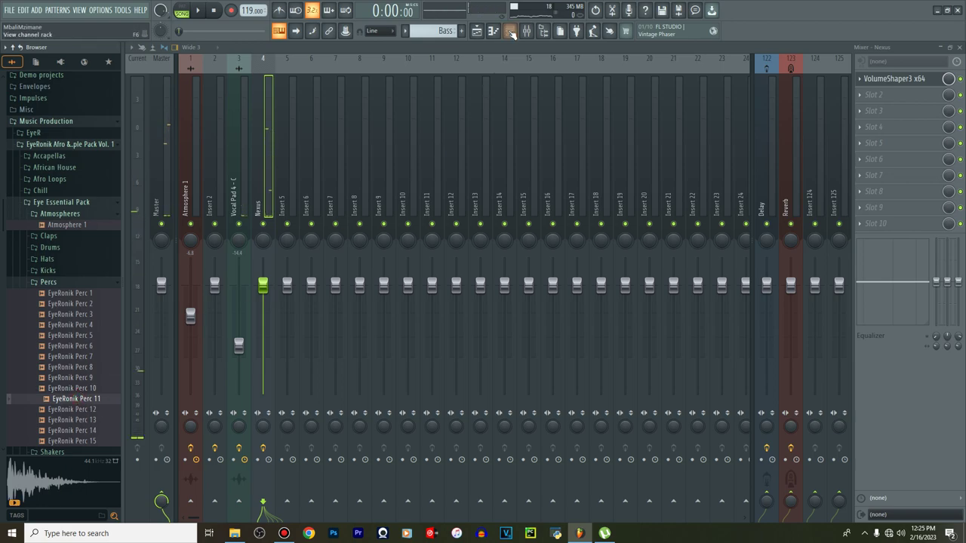
Create a new pattern named Perc and add EyeRonik Perc 11 to the channel rack
{"action": "key", "text": "F6"}
{"action": "left_click", "coordinate": [464, 32]}
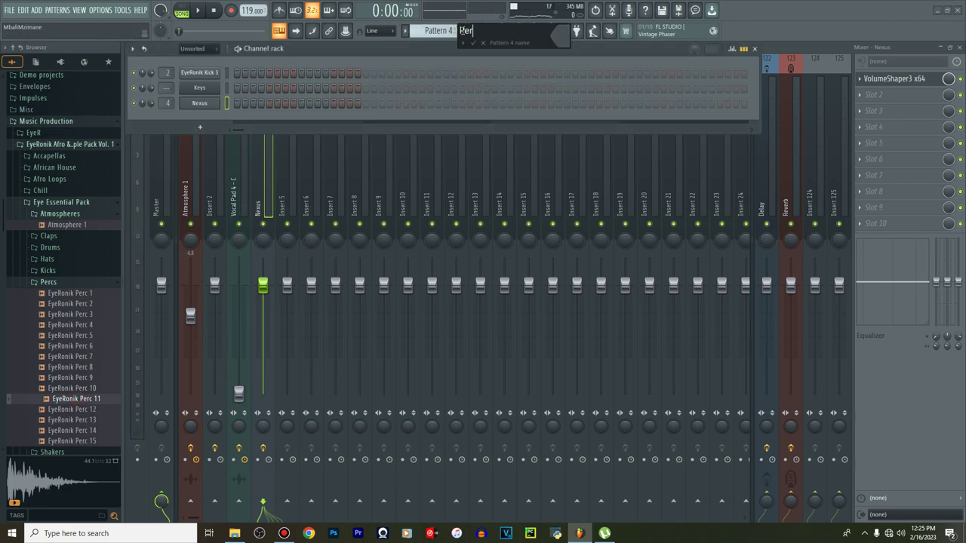
{"action": "key", "text": "Return"}
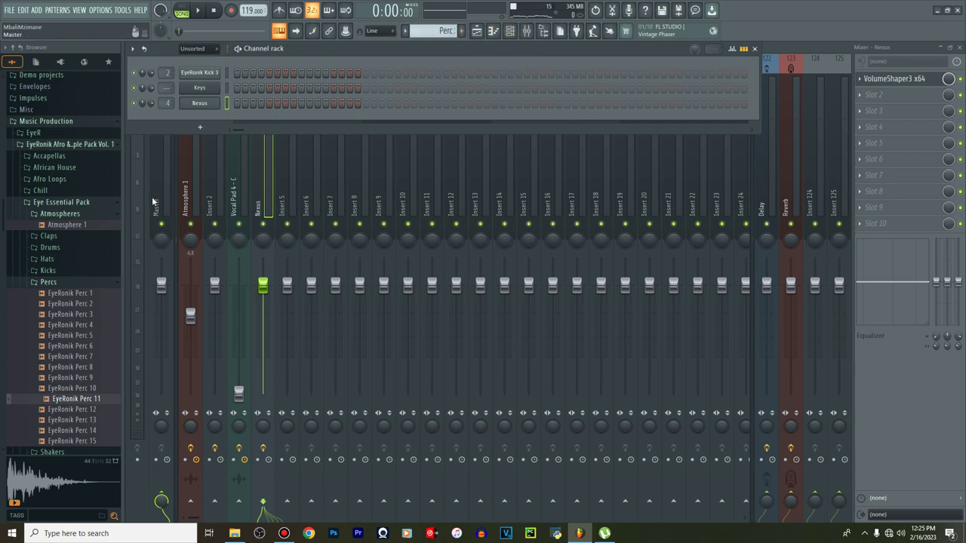
{"action": "left_click_drag", "start_coordinate": [78, 401], "coordinate": [203, 79]}
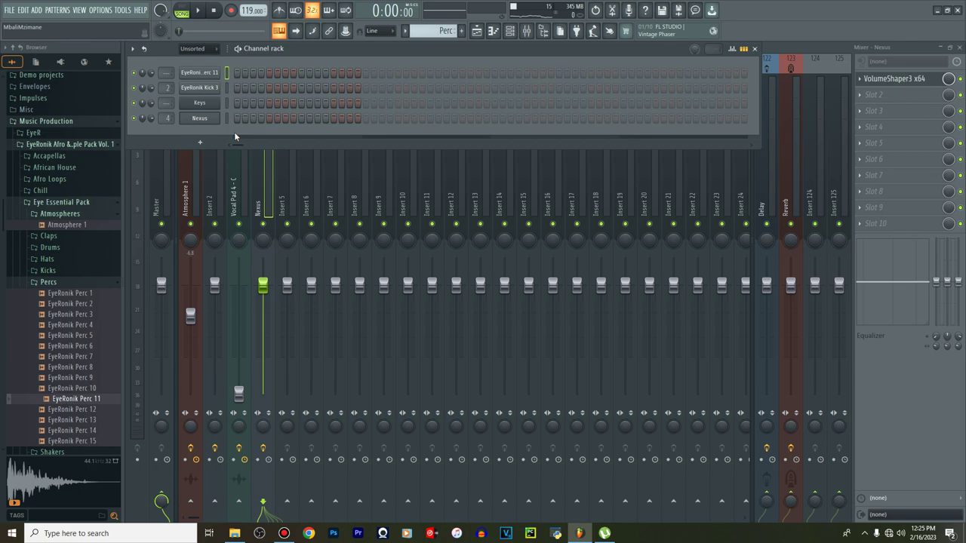
Audition EyeRonik Perc samples 5 through 15 and add EyeRonik Perc 5 to the channel rack
{"action": "left_click", "coordinate": [68, 367]}
{"action": "left_click", "coordinate": [70, 377]}
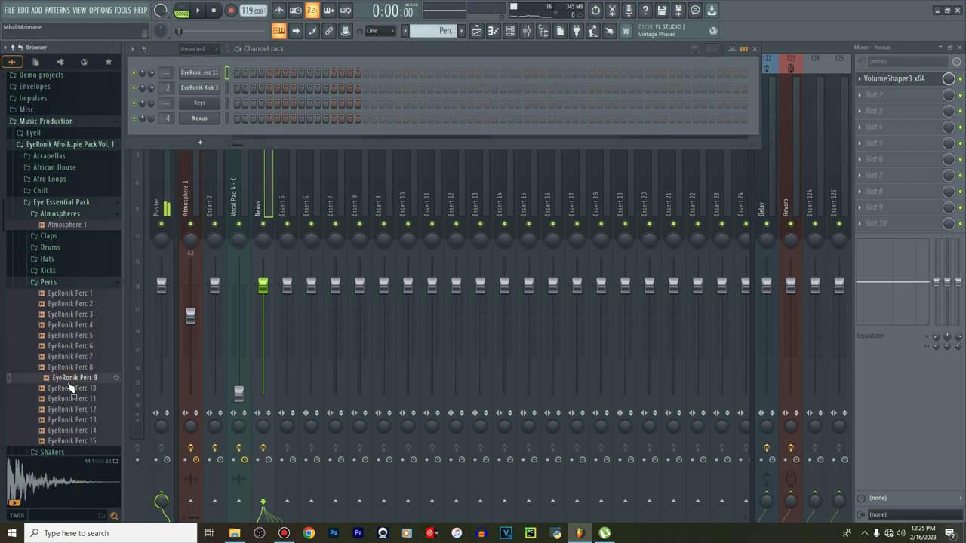
{"action": "left_click", "coordinate": [70, 388]}
{"action": "left_click", "coordinate": [70, 398]}
{"action": "left_click", "coordinate": [71, 409]}
{"action": "left_click", "coordinate": [72, 419]}
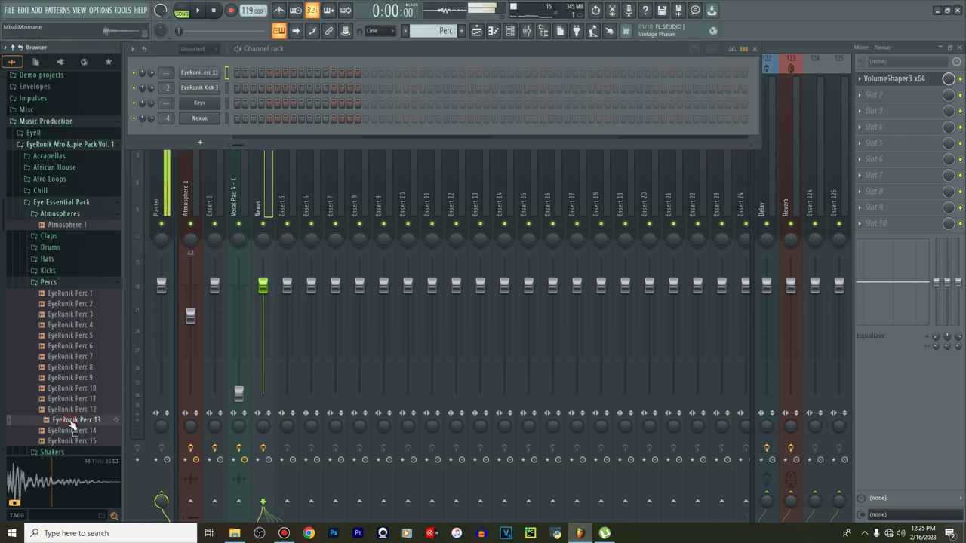
{"action": "left_click", "coordinate": [72, 430]}
{"action": "left_click", "coordinate": [72, 441]}
{"action": "left_click", "coordinate": [78, 357]}
{"action": "left_click", "coordinate": [79, 347]}
{"action": "left_click", "coordinate": [79, 358]}
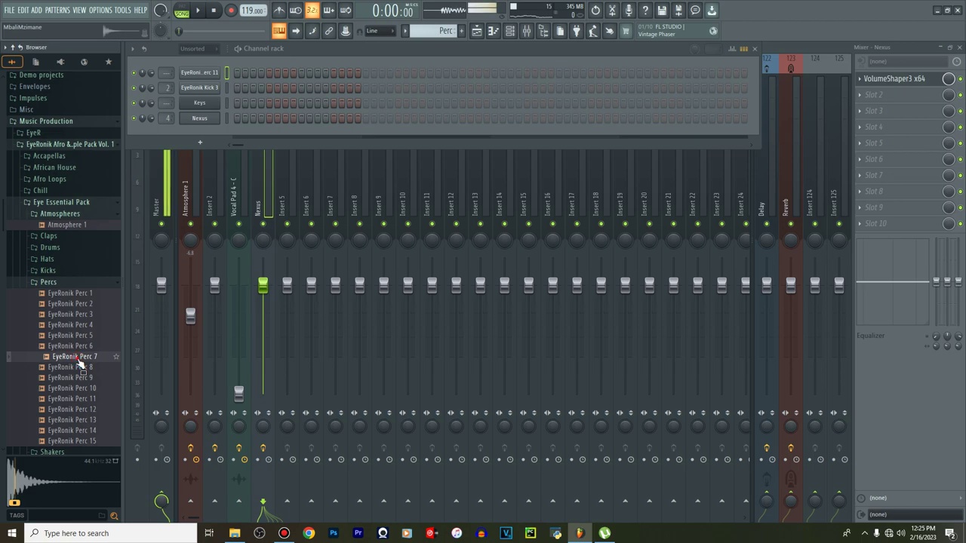
{"action": "left_click", "coordinate": [81, 335]}
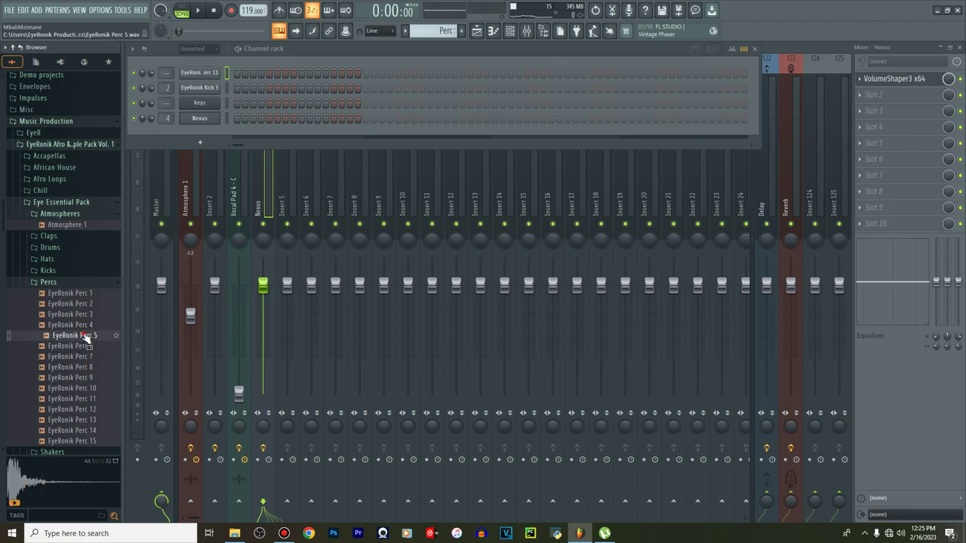
{"action": "left_click_drag", "start_coordinate": [86, 337], "coordinate": [193, 65]}
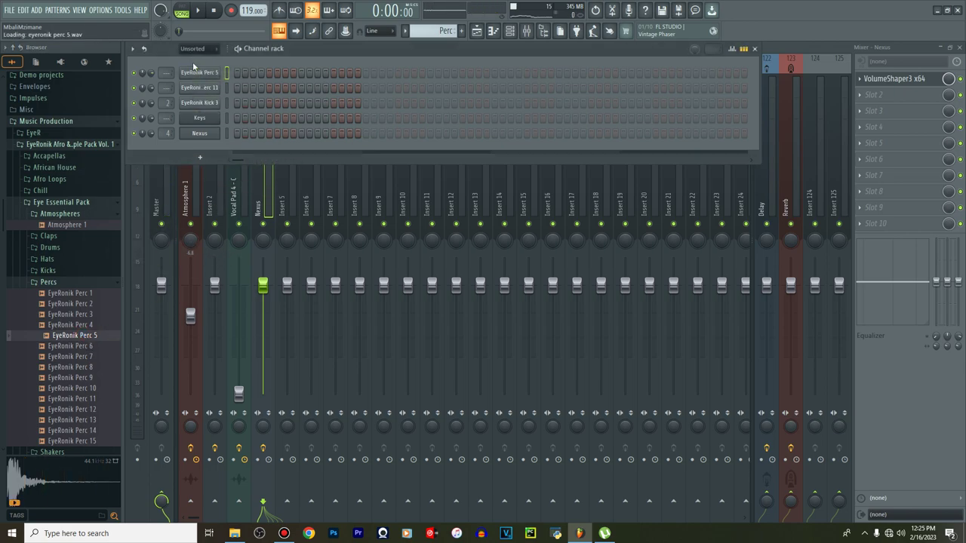
Switch playback to pattern mode and play the Perc pattern with the metronome on
{"action": "left_click", "coordinate": [188, 8]}
{"action": "key", "text": "space"}
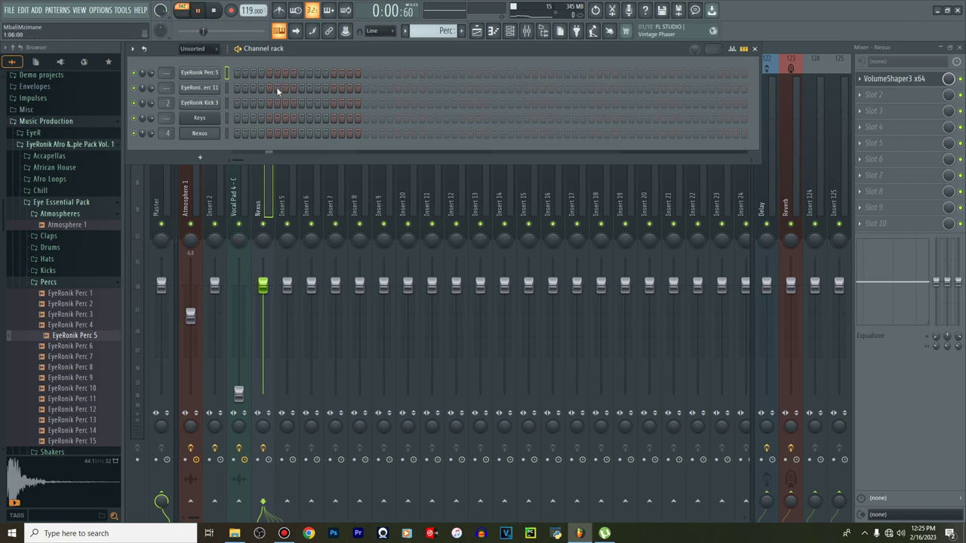
{"action": "key", "text": "space"}
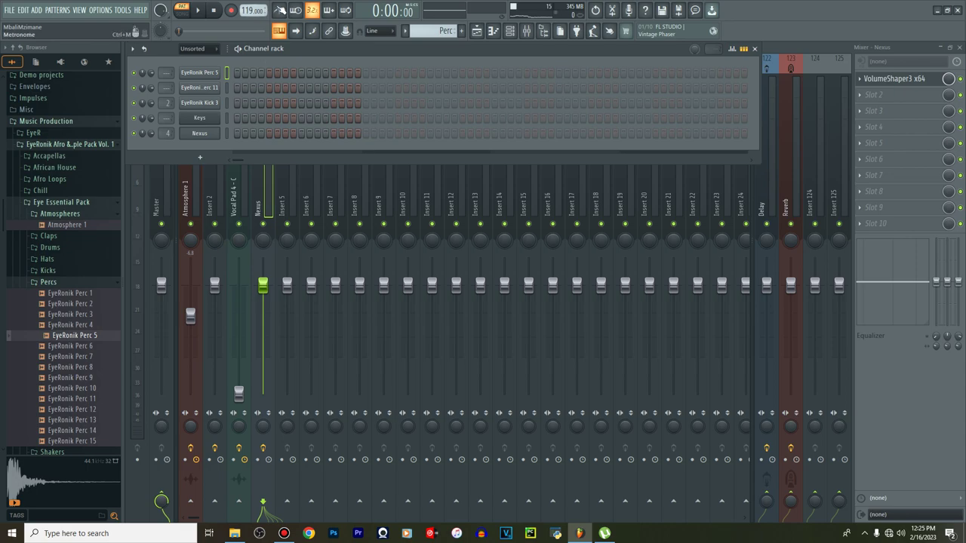
{"action": "key", "text": "space"}
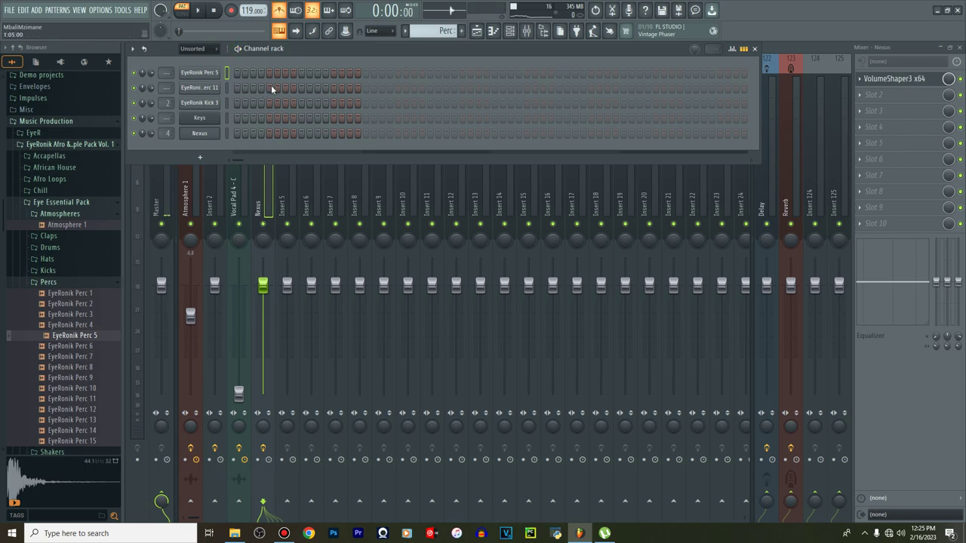
Program EyeRonik Perc 5 hits on steps 1 and 3 and EyeRonik Perc 11 hits on steps 5 and 8
{"action": "left_click", "coordinate": [269, 88]}
{"action": "key", "text": "space"}
{"action": "left_click", "coordinate": [237, 72]}
{"action": "left_click", "coordinate": [270, 88]}
{"action": "left_click", "coordinate": [293, 88]}
{"action": "key", "text": "space"}
Add EyeRonik Perc 11 hits on steps 10, 12 and 15 and EyeRonik Perc 5 hits on steps 8, 12 and 15
{"action": "left_click", "coordinate": [285, 90]}
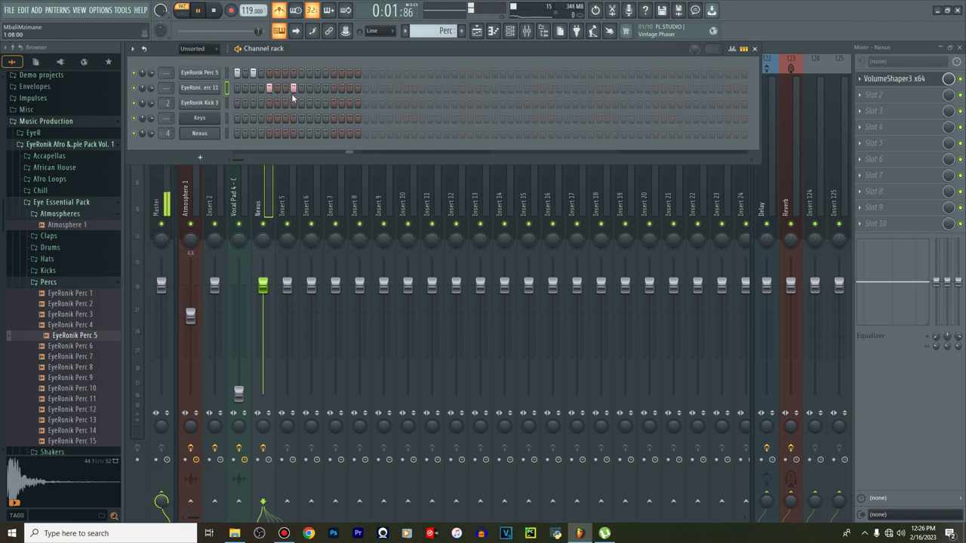
{"action": "left_click", "coordinate": [319, 91]}
{"action": "left_click", "coordinate": [310, 89]}
{"action": "left_click", "coordinate": [326, 88]}
{"action": "left_click", "coordinate": [342, 89]}
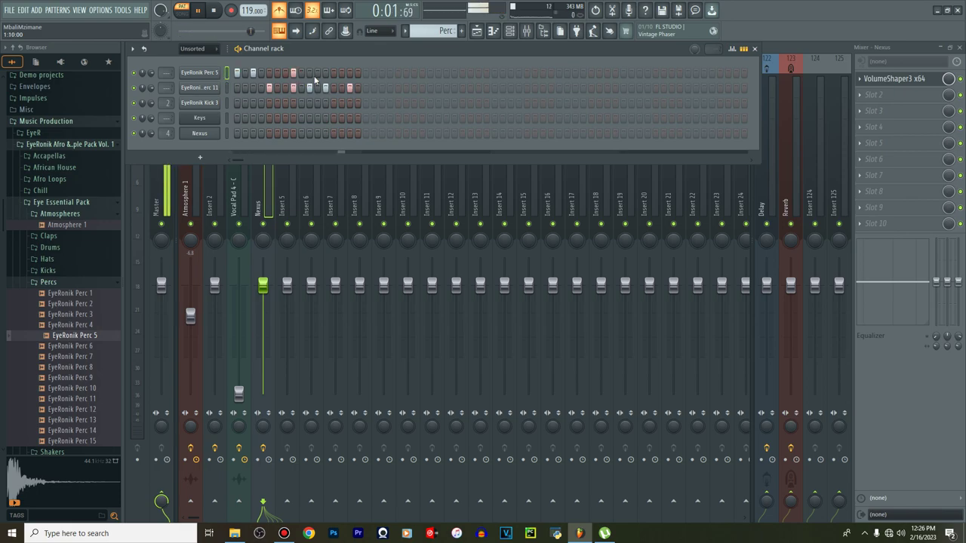
Enable Normalize in the sampler settings of EyeRonik Perc 5 and close them
{"action": "left_click", "coordinate": [200, 73]}
{"action": "left_click", "coordinate": [360, 277]}
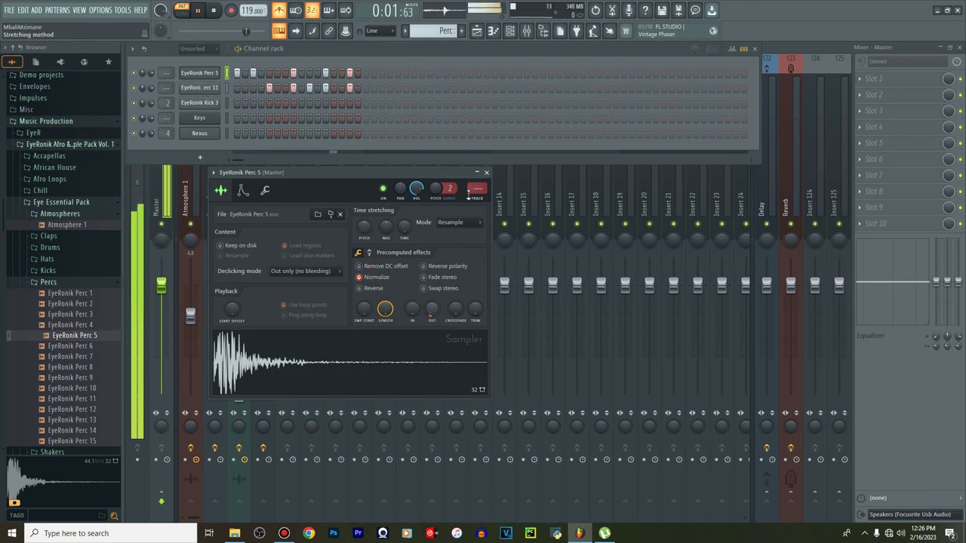
{"action": "left_click", "coordinate": [486, 173]}
Transpose the EyeRonik Perc 5 hits down to G#4 in the piano roll and return to the channel rack
{"action": "right_click", "coordinate": [206, 76]}
{"action": "left_click", "coordinate": [240, 72]}
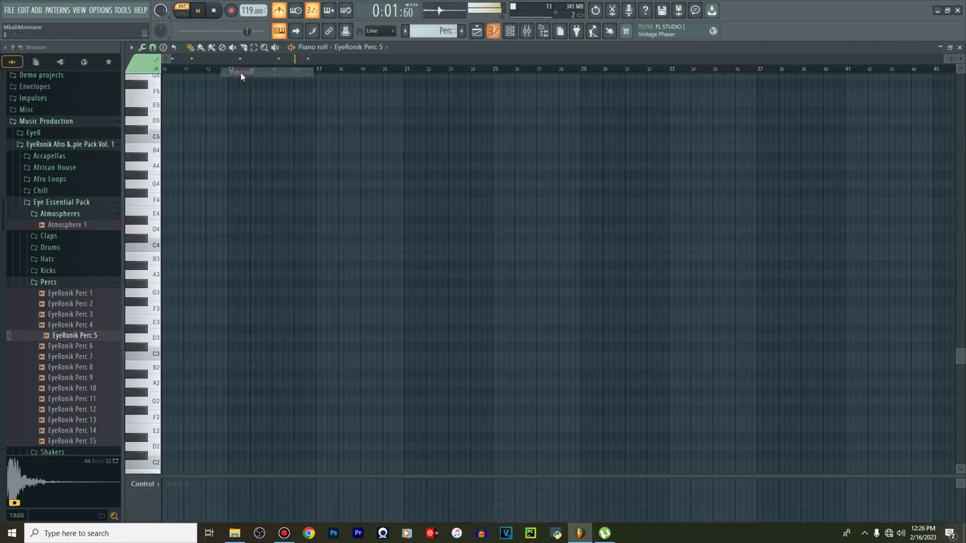
{"action": "scroll", "coordinate": [236, 131], "scroll_direction": "down", "scroll_amount": 2}
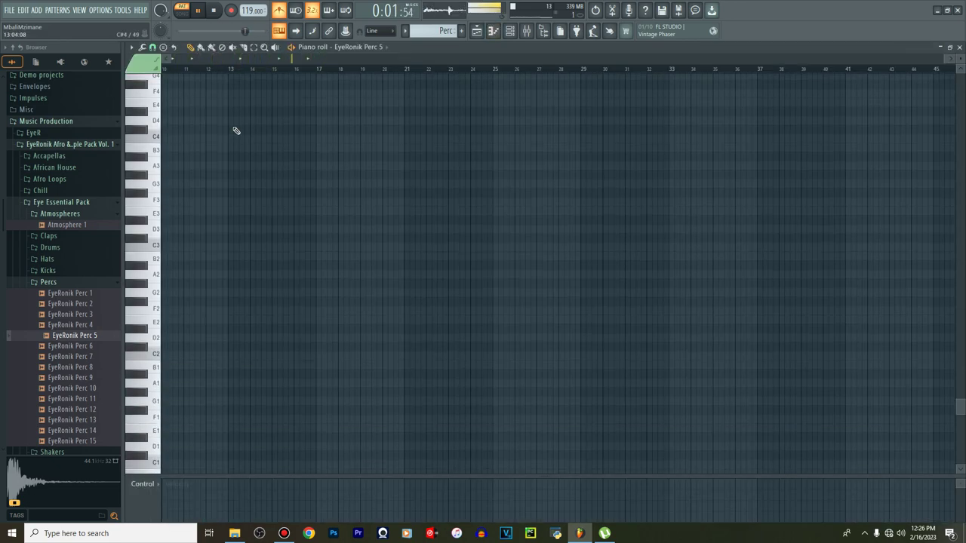
{"action": "scroll", "coordinate": [235, 131], "scroll_direction": "up", "scroll_amount": 1}
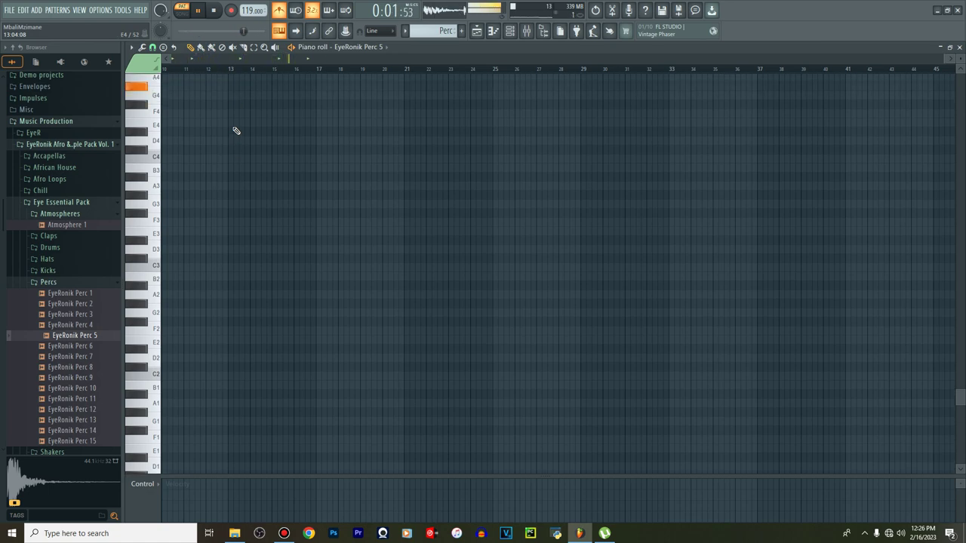
{"action": "left_click", "coordinate": [510, 31]}
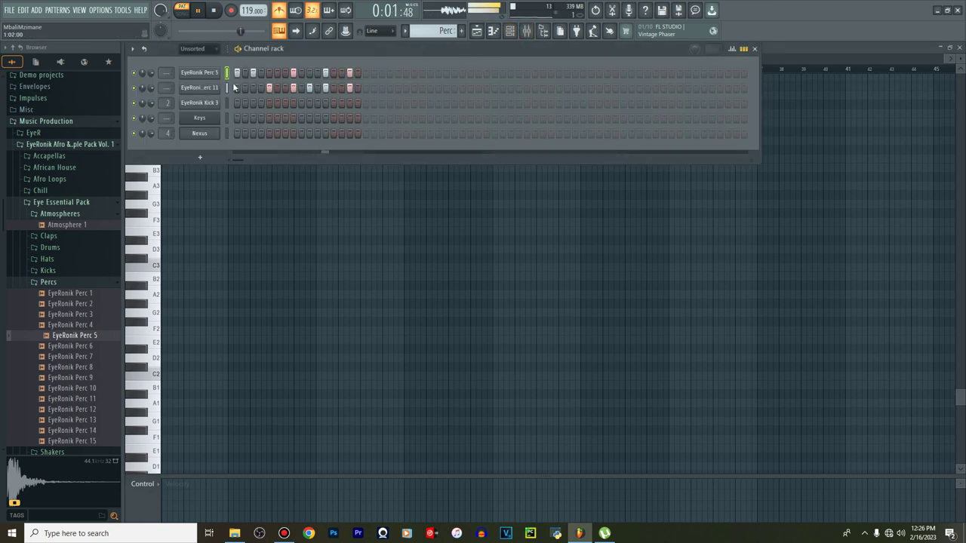
Set the quick fade out of the EyeRonik Perc 5 sample to 68%
{"action": "left_click", "coordinate": [200, 73]}
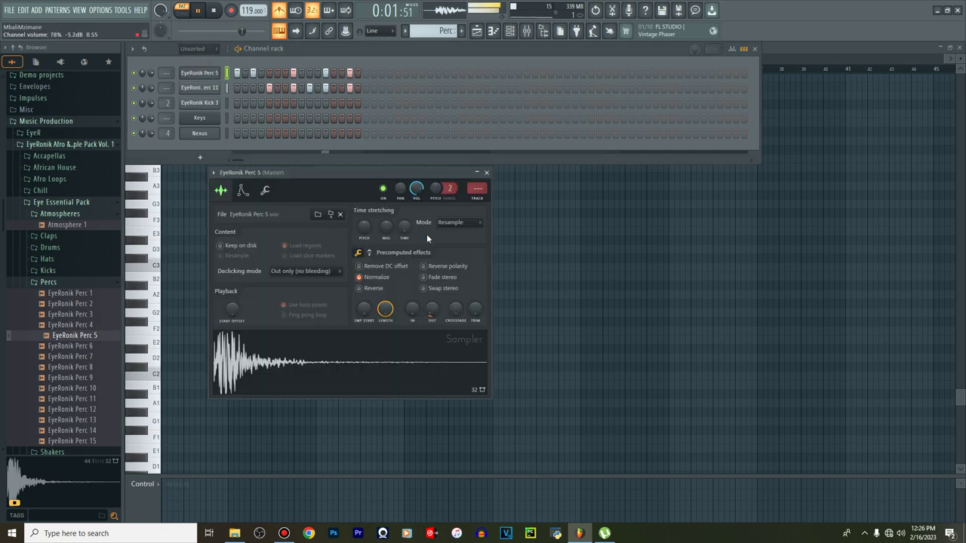
{"action": "left_click_drag", "start_coordinate": [432, 309], "coordinate": [432, 279]}
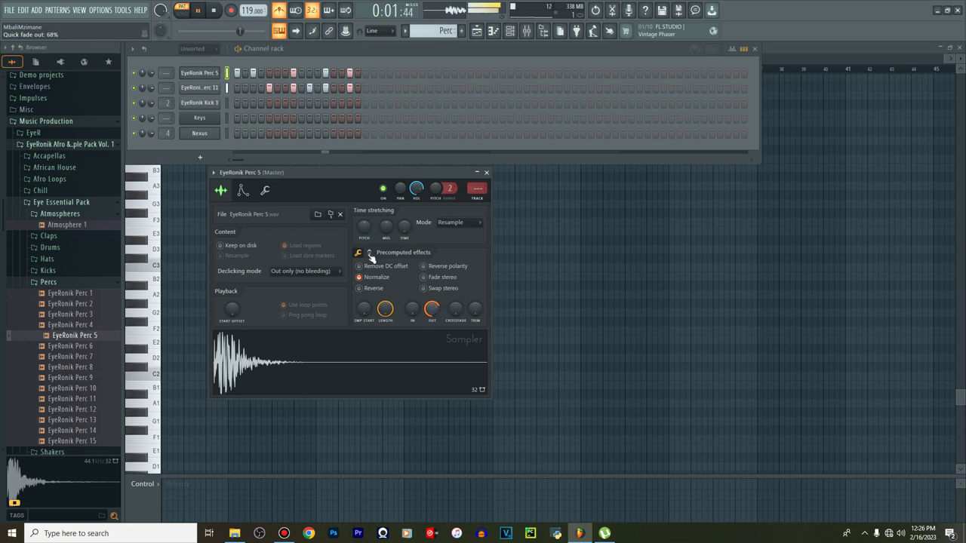
{"action": "right_click", "coordinate": [199, 75]}
{"action": "left_click", "coordinate": [234, 76]}
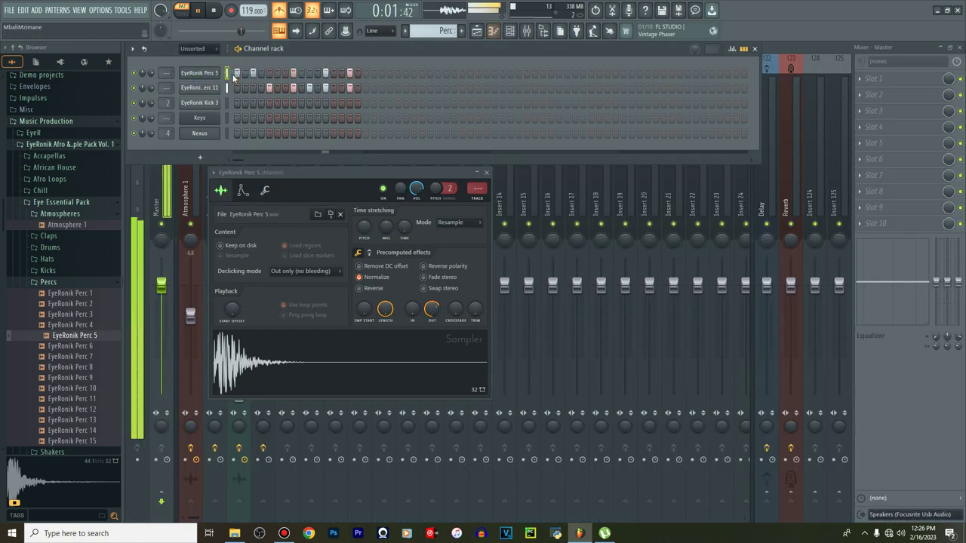
Transpose the EyeRonik Perc 5 hits down two semitones to F#4 in the piano roll
{"action": "right_click", "coordinate": [219, 69]}
{"action": "left_click", "coordinate": [231, 72]}
{"action": "key", "text": "shift+Down"}
{"action": "key", "text": "shift+Down"}
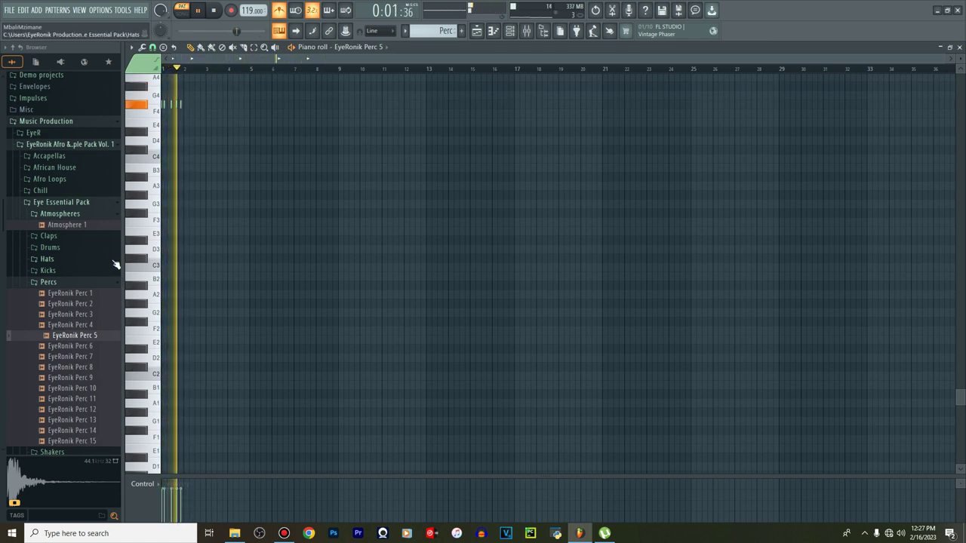
Add EyeRonik Hat 1 from the Hats folder to the channel rack below Perc 11 and shorten its tail with a quick fade out
{"action": "left_click", "coordinate": [64, 283]}
{"action": "left_click", "coordinate": [64, 260]}
{"action": "left_click", "coordinate": [64, 271]}
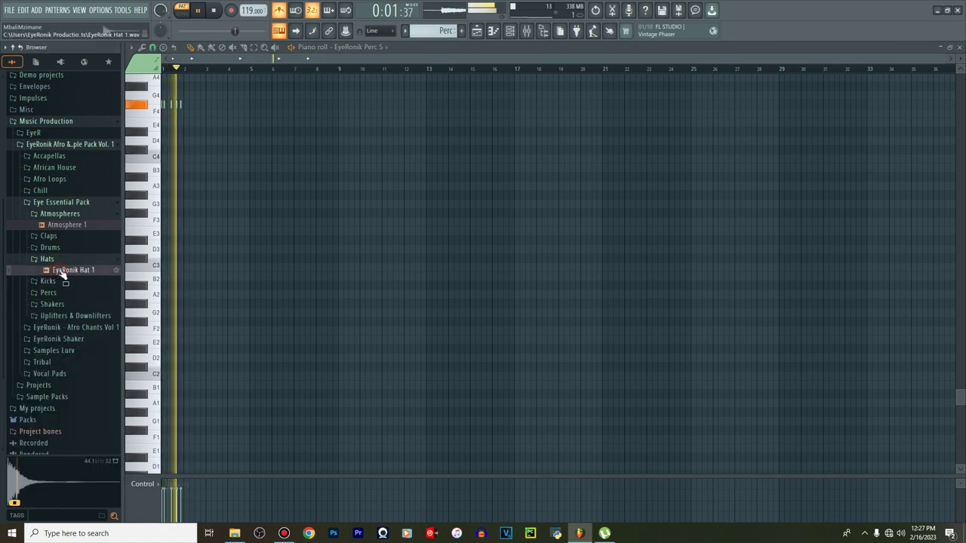
{"action": "left_click", "coordinate": [510, 31]}
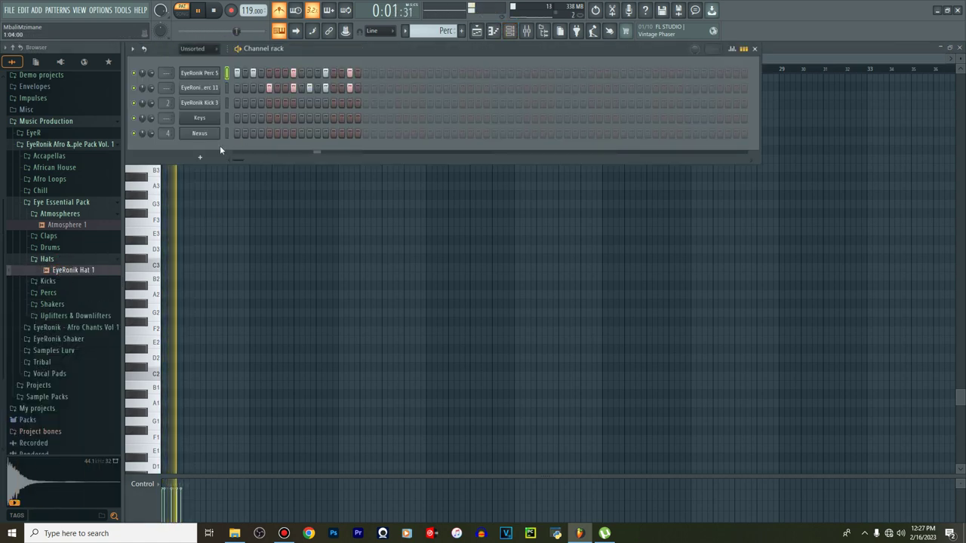
{"action": "left_click_drag", "start_coordinate": [57, 270], "coordinate": [214, 103]}
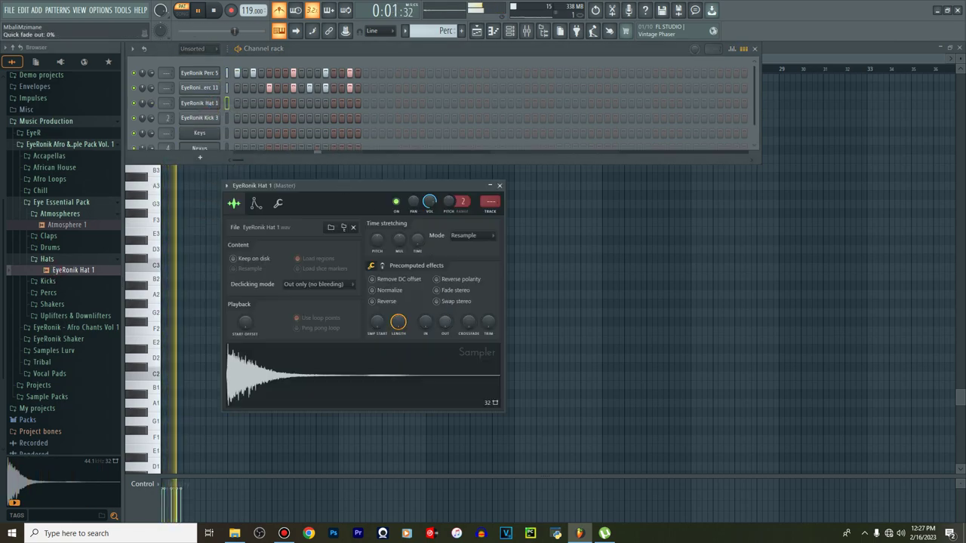
{"action": "left_click_drag", "start_coordinate": [445, 322], "coordinate": [445, 306]}
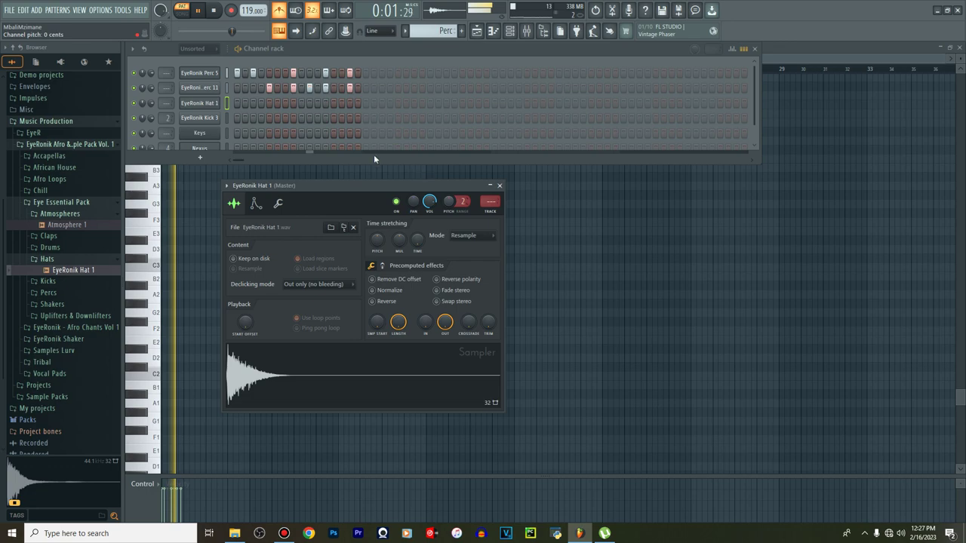
Place EyeRonik Hat 1 hits on steps 8 and 12, lower them to F4 in the piano roll and stop playback
{"action": "left_click", "coordinate": [293, 103]}
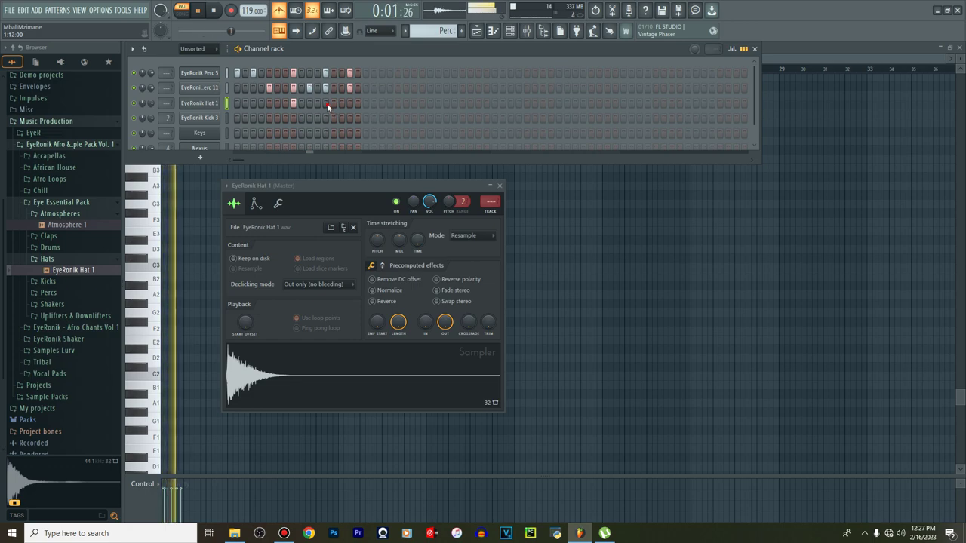
{"action": "right_click", "coordinate": [202, 105]}
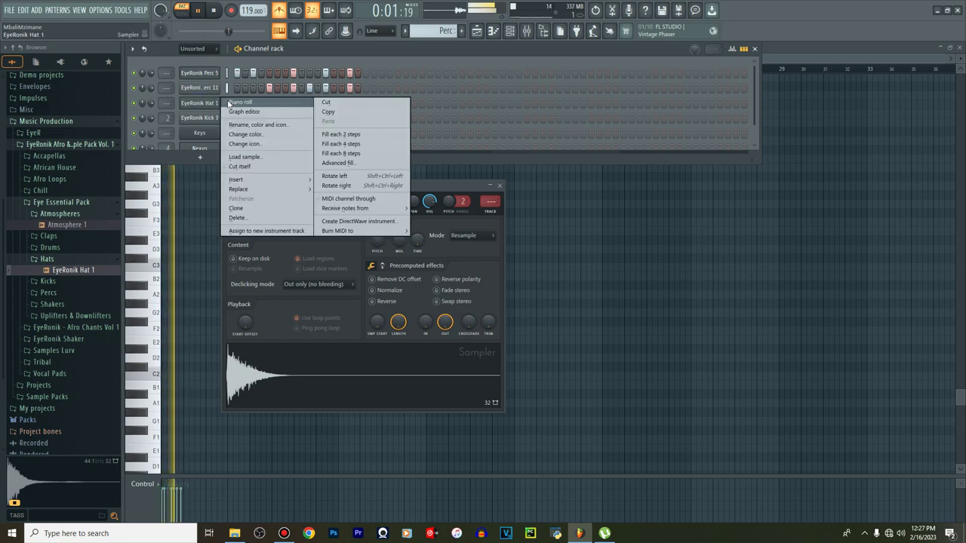
{"action": "left_click", "coordinate": [225, 104]}
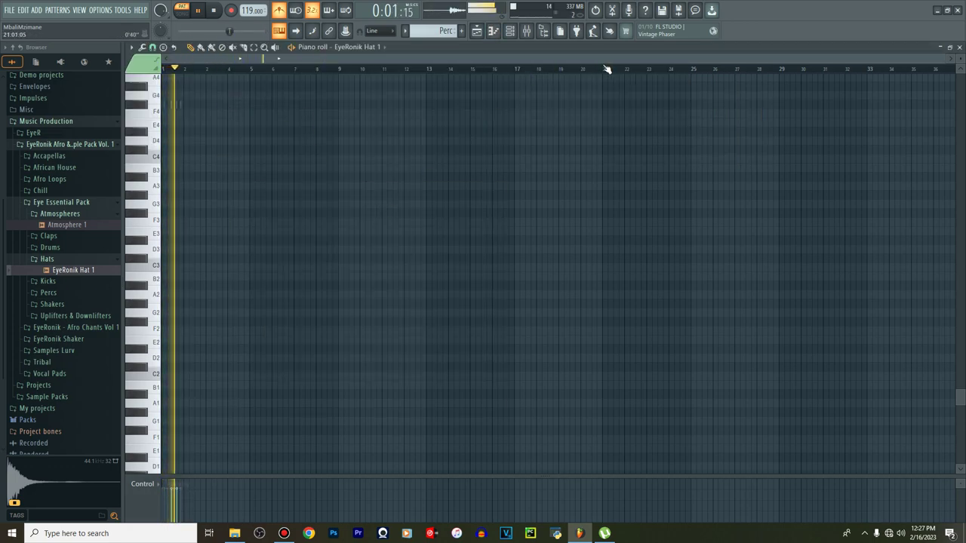
{"action": "left_click_drag", "start_coordinate": [947, 58], "coordinate": [375, 58]}
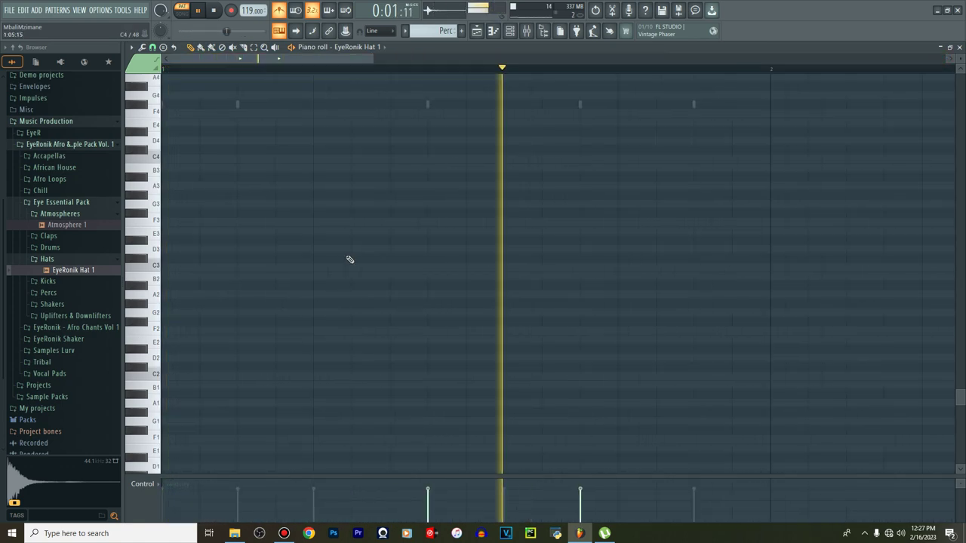
{"action": "scroll", "coordinate": [349, 260], "scroll_direction": "down", "scroll_amount": 2}
{"action": "scroll", "coordinate": [349, 259], "scroll_direction": "up", "scroll_amount": 6}
{"action": "scroll", "coordinate": [349, 260], "scroll_direction": "up", "scroll_amount": 2}
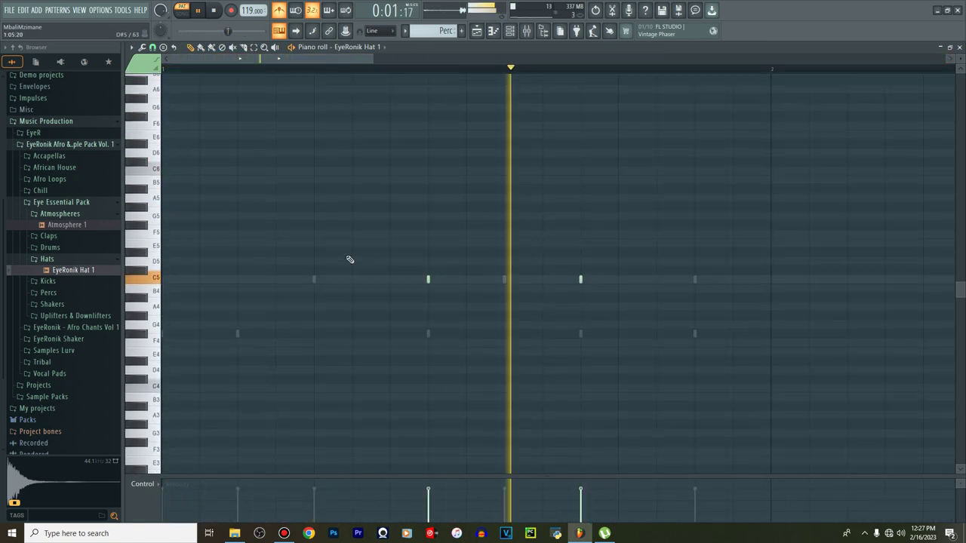
{"action": "key", "text": "space"}
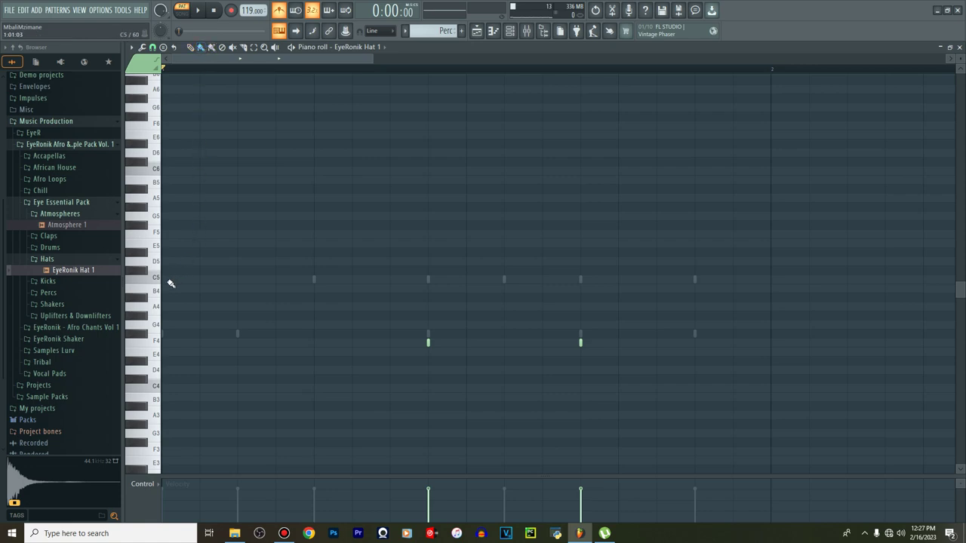
Paint sixteen EyeRonik Hat 1 hits at C5 across bar 1, vary their velocities and play the pattern
{"action": "left_click_drag", "start_coordinate": [171, 284], "coordinate": [277, 280]}
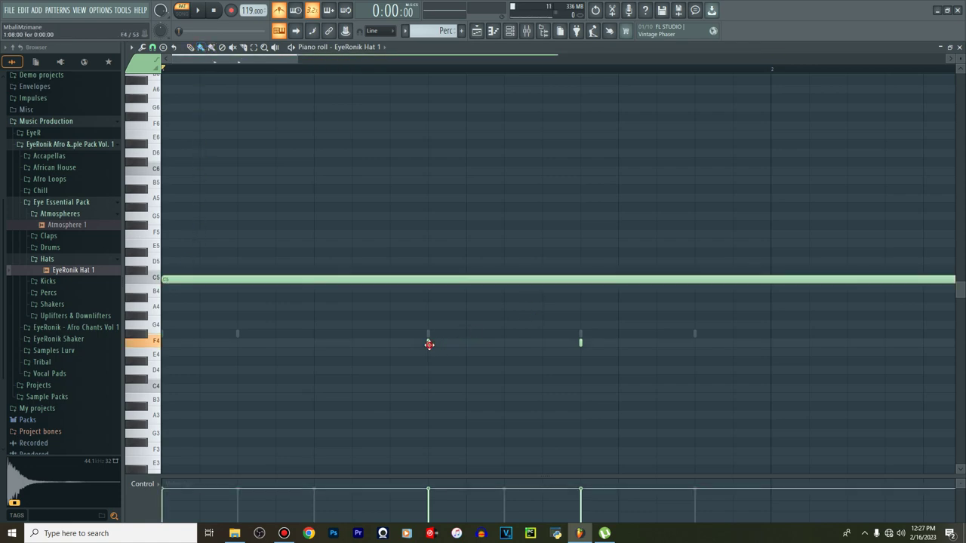
{"action": "right_click", "coordinate": [181, 283]}
{"action": "left_click_drag", "start_coordinate": [214, 281], "coordinate": [442, 283]}
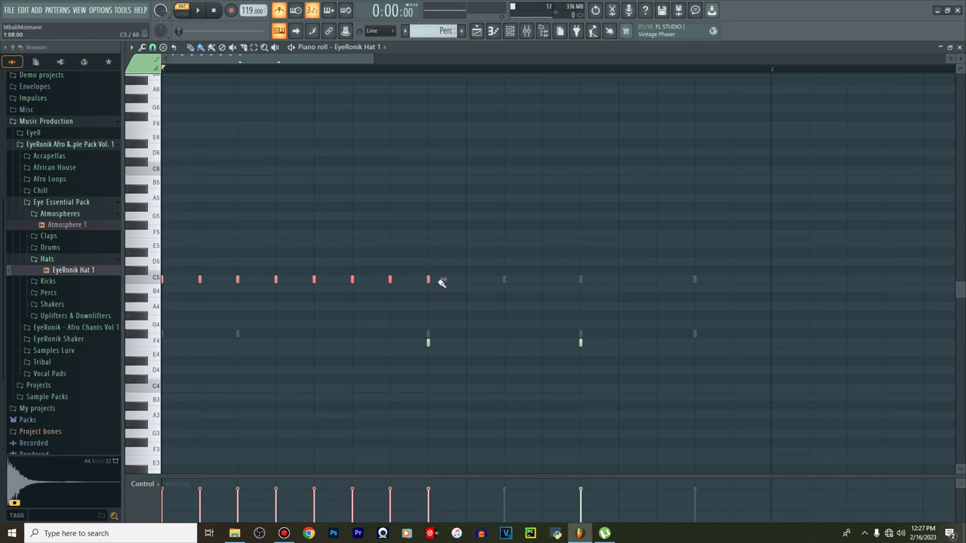
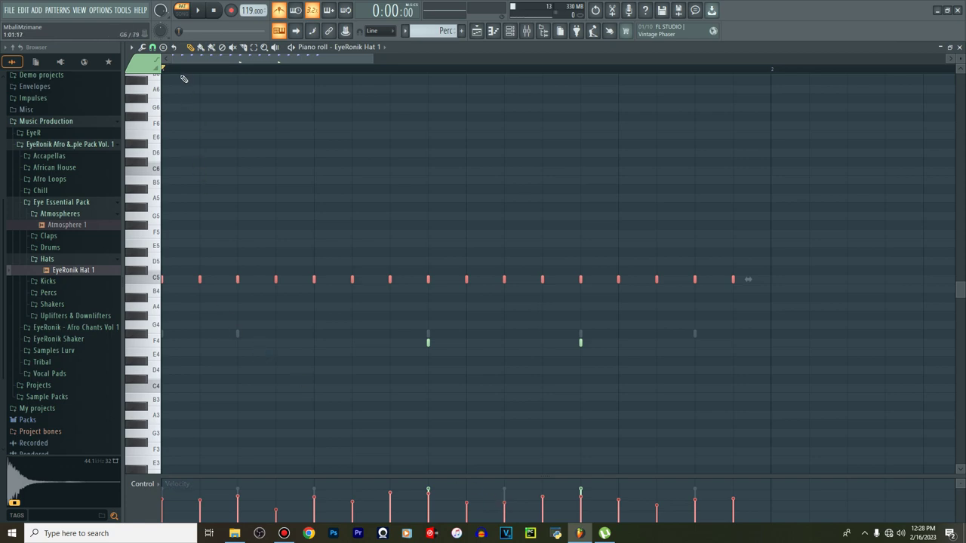
{"action": "left_click", "coordinate": [198, 10]}
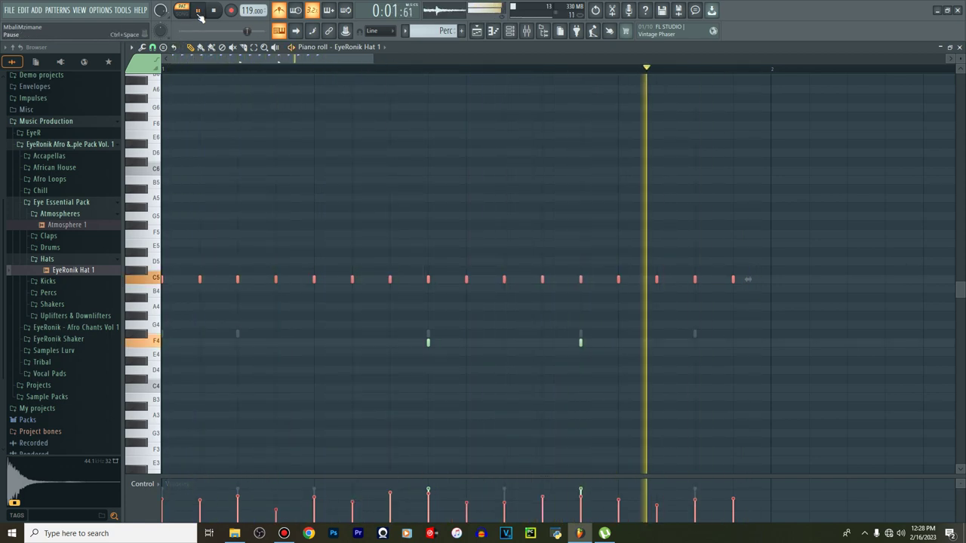
In song mode, set the playlist position to bar 33 and make the second Bass clip on Track 5 unique
{"action": "left_click", "coordinate": [475, 31]}
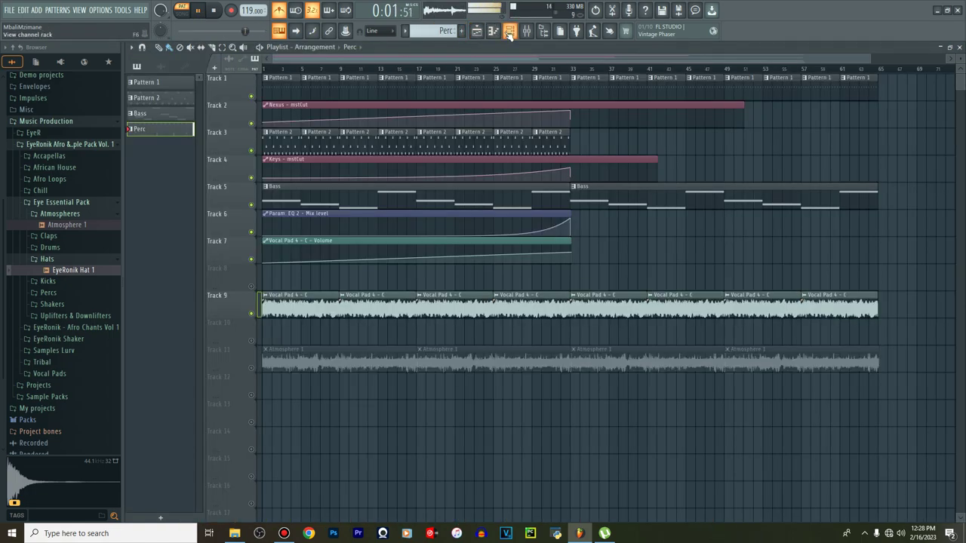
{"action": "left_click", "coordinate": [509, 32]}
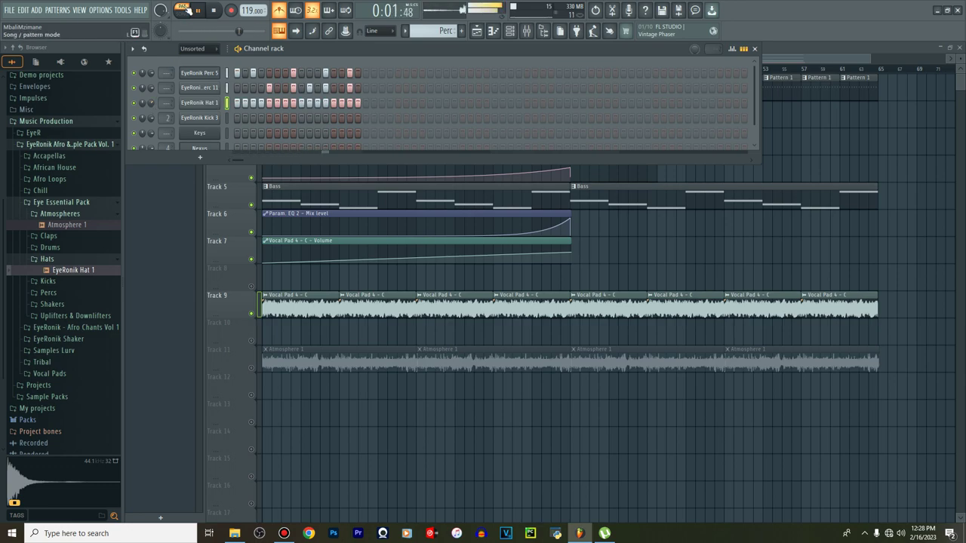
{"action": "left_click", "coordinate": [476, 32]}
{"action": "scroll", "coordinate": [535, 69], "scroll_direction": "down", "scroll_amount": 2}
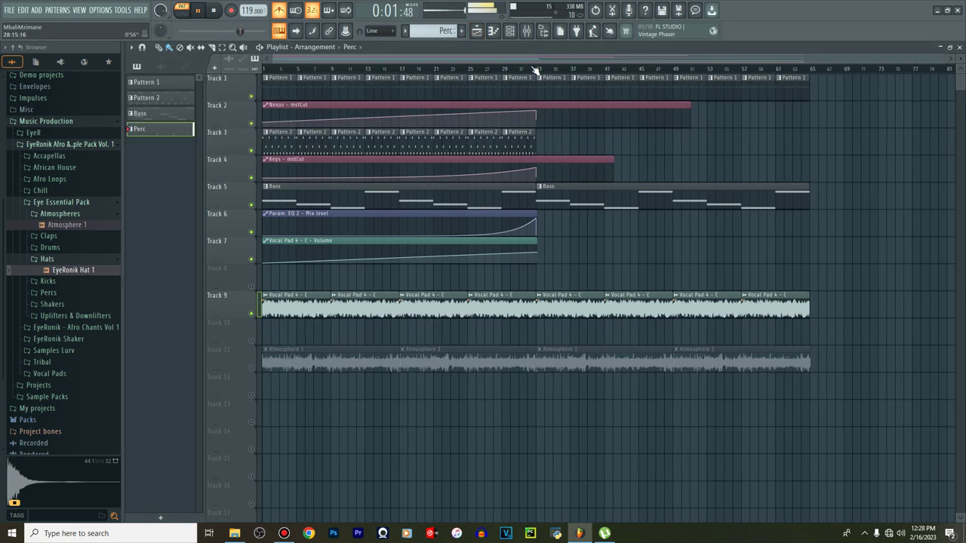
{"action": "left_click", "coordinate": [537, 68]}
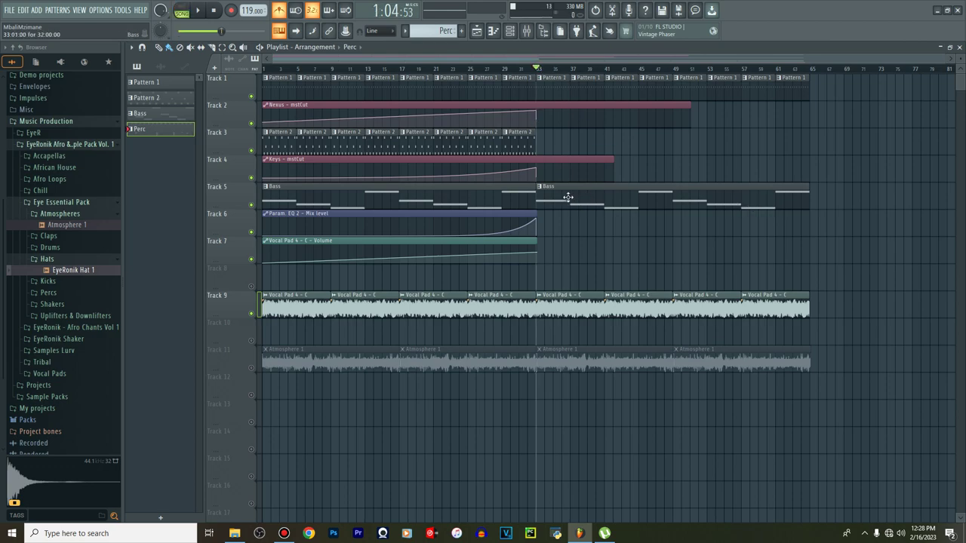
{"action": "left_click", "coordinate": [540, 188]}
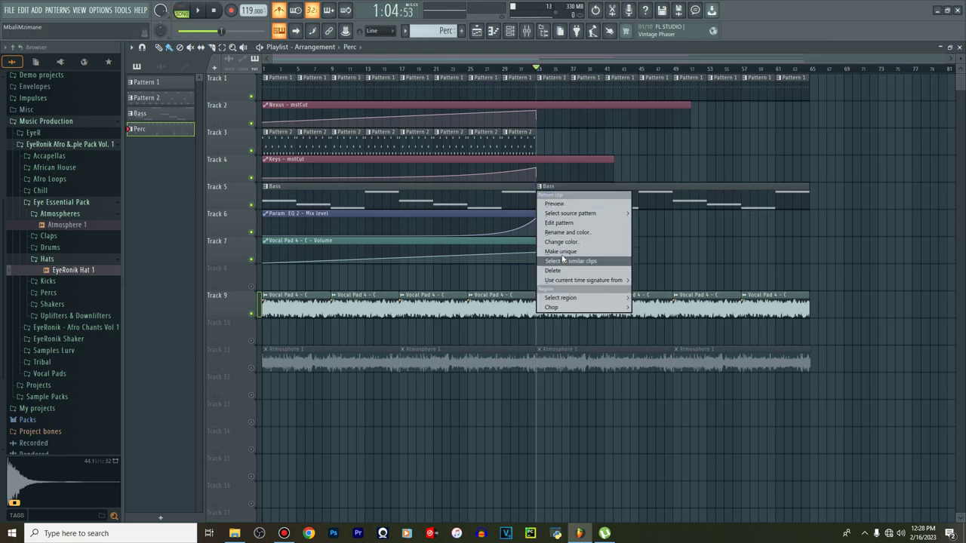
{"action": "left_click", "coordinate": [575, 255]}
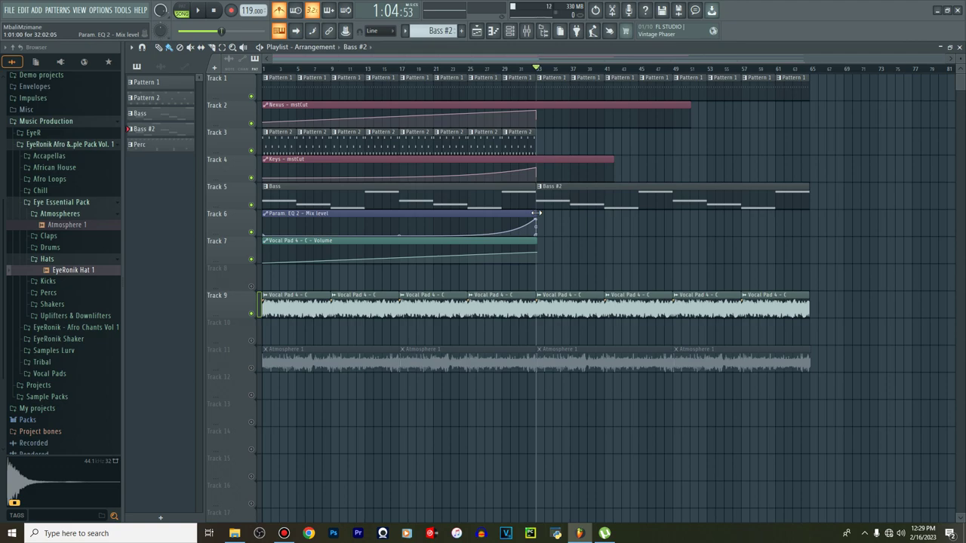
Paint four more Pattern 2 clips on Track 3 from bar 33 to bar 49
{"action": "left_click", "coordinate": [523, 141]}
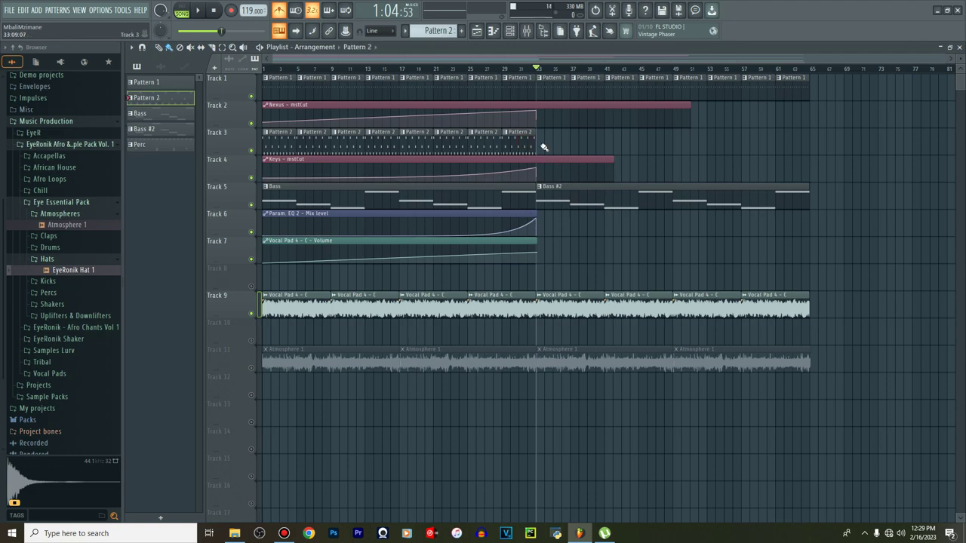
{"action": "left_click_drag", "start_coordinate": [540, 146], "coordinate": [654, 146]}
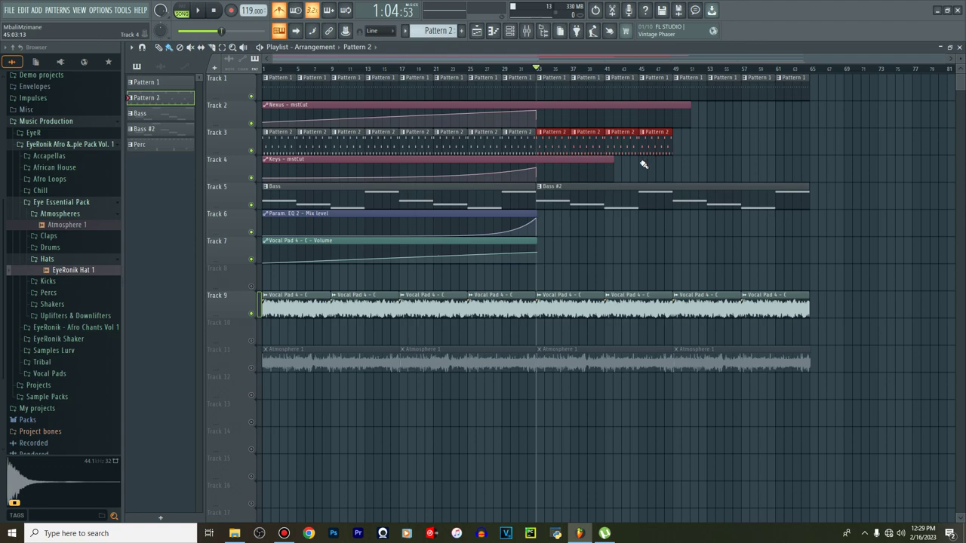
Delete the three Pattern 1 clips between bars 37 and 49 on Track 1 and paint them back in
{"action": "right_click", "coordinate": [655, 91]}
{"action": "right_click", "coordinate": [623, 92]}
{"action": "right_click", "coordinate": [591, 94]}
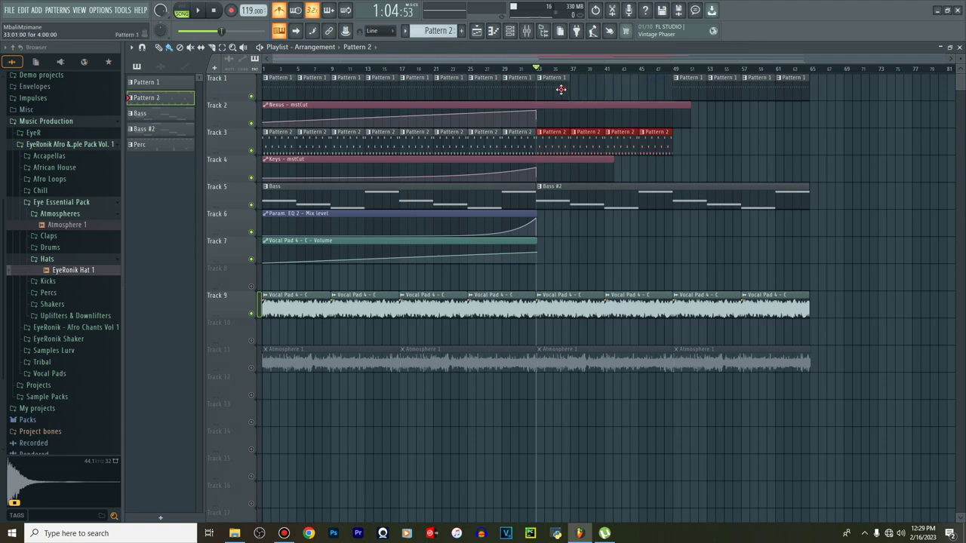
{"action": "left_click", "coordinate": [568, 91]}
{"action": "left_click_drag", "start_coordinate": [572, 85], "coordinate": [655, 91]}
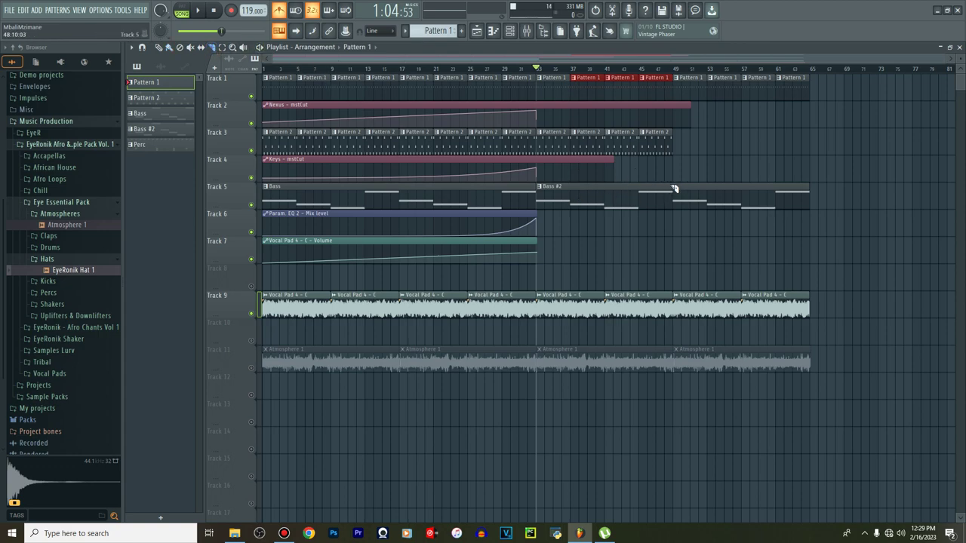
Slice the Bass #2 clip at bar 49 and replace the first 16 bars of its pattern with one sustained A3 note
{"action": "left_click_drag", "start_coordinate": [674, 228], "coordinate": [674, 229]}
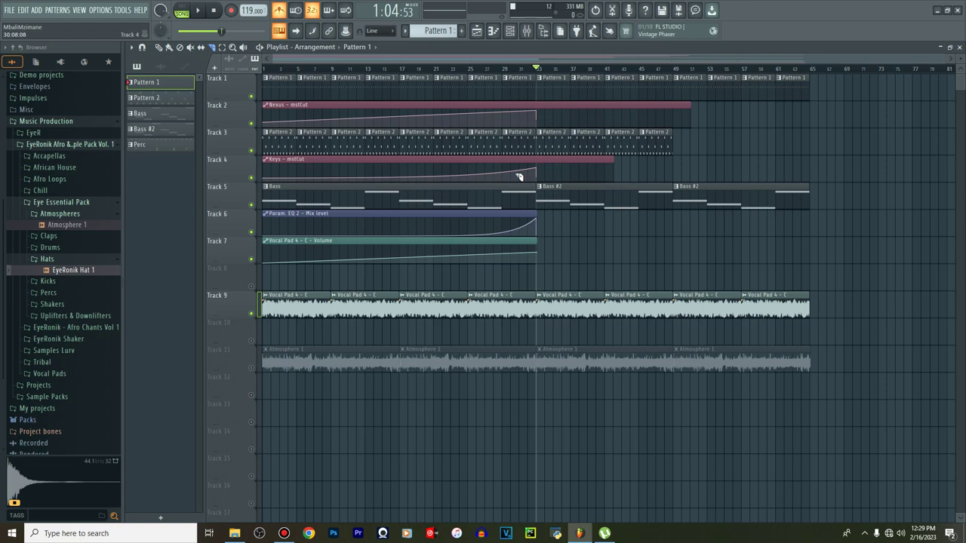
{"action": "double_click", "coordinate": [565, 201]}
{"action": "scroll", "coordinate": [406, 73], "scroll_direction": "down", "scroll_amount": 8}
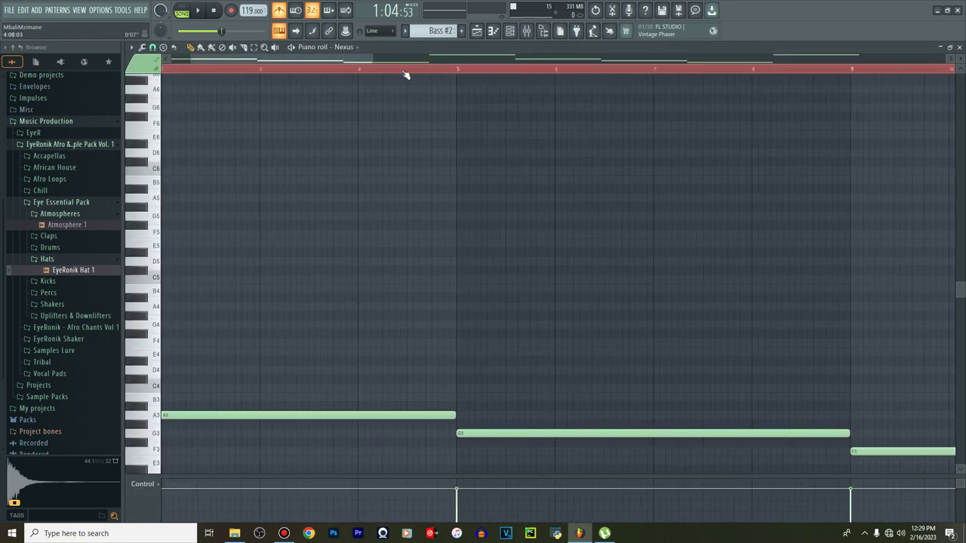
{"action": "scroll", "coordinate": [406, 74], "scroll_direction": "down", "scroll_amount": 1}
{"action": "right_click", "coordinate": [453, 370]}
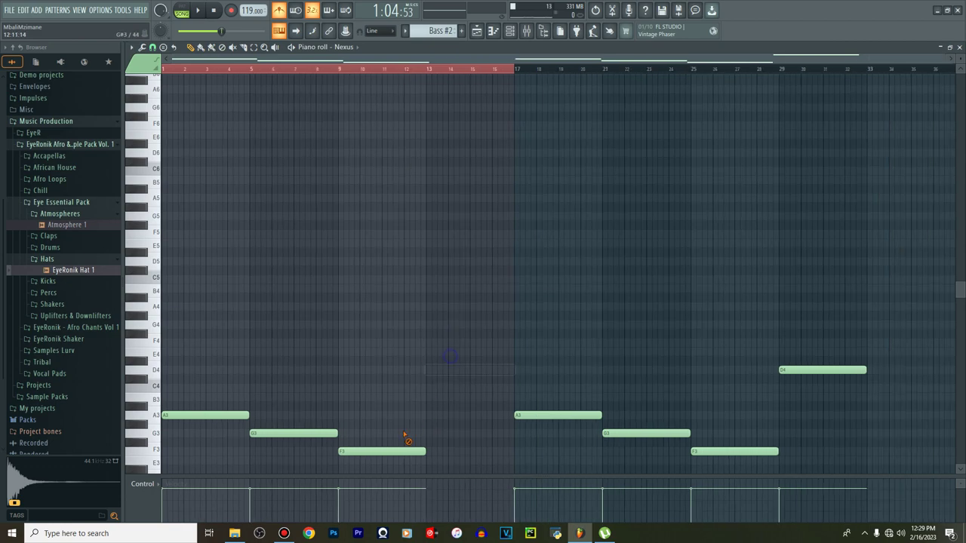
{"action": "right_click", "coordinate": [366, 450]}
{"action": "right_click", "coordinate": [291, 433]}
{"action": "left_click_drag", "start_coordinate": [249, 418], "coordinate": [530, 449]}
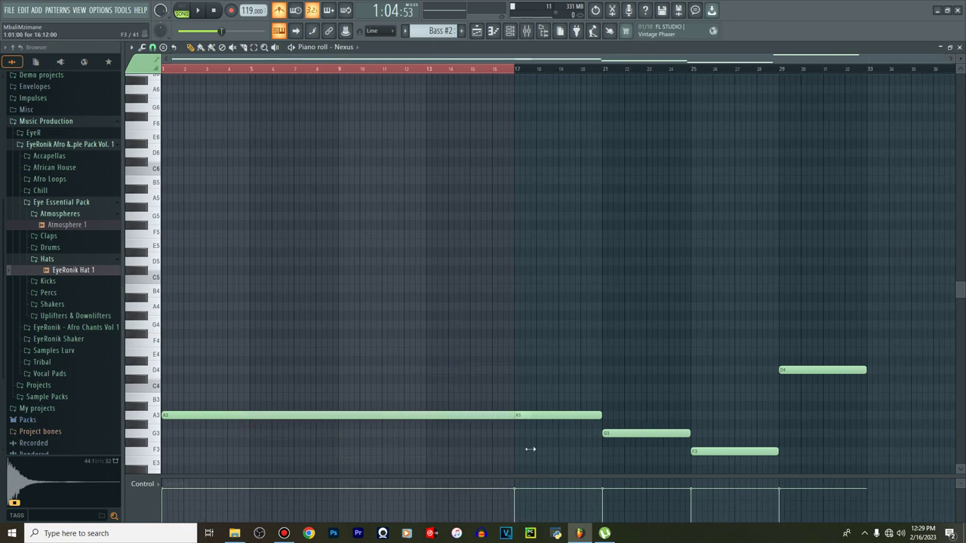
{"action": "left_click", "coordinate": [480, 32]}
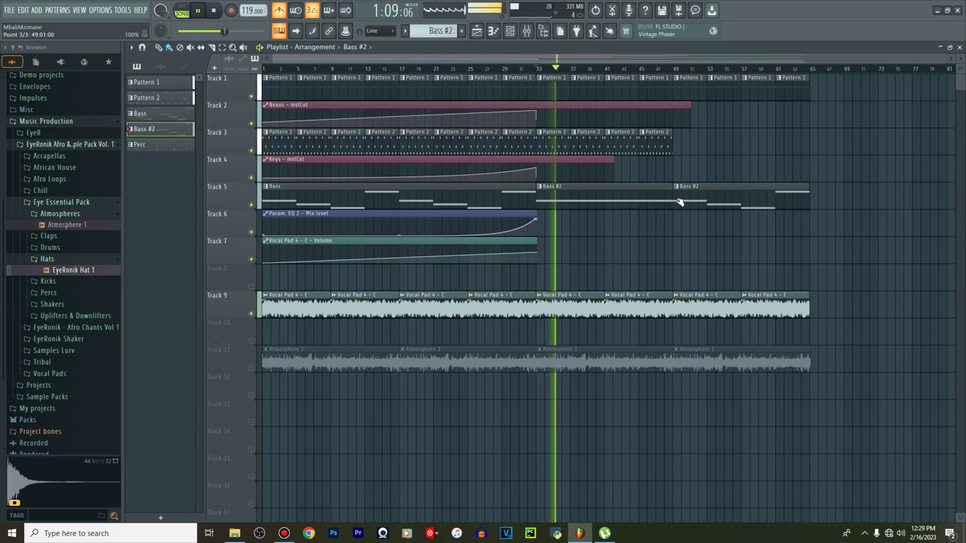
Hold the Param. EQ 2 - Mix level automation to bar 49, and extend Keys - mstCut to bar 57 with a rise to 85% at bar 49
{"action": "left_click_drag", "start_coordinate": [535, 215], "coordinate": [699, 215]}
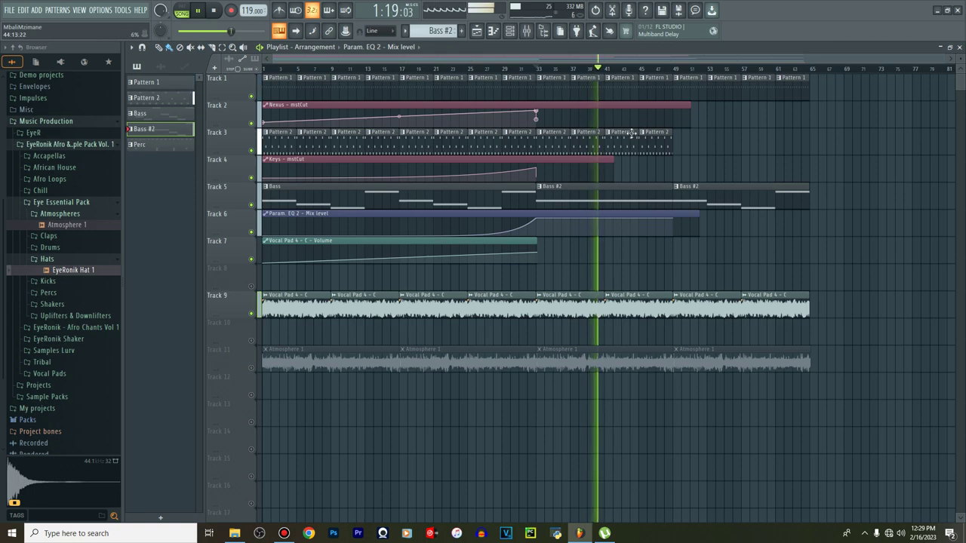
{"action": "left_click_drag", "start_coordinate": [612, 160], "coordinate": [748, 163]}
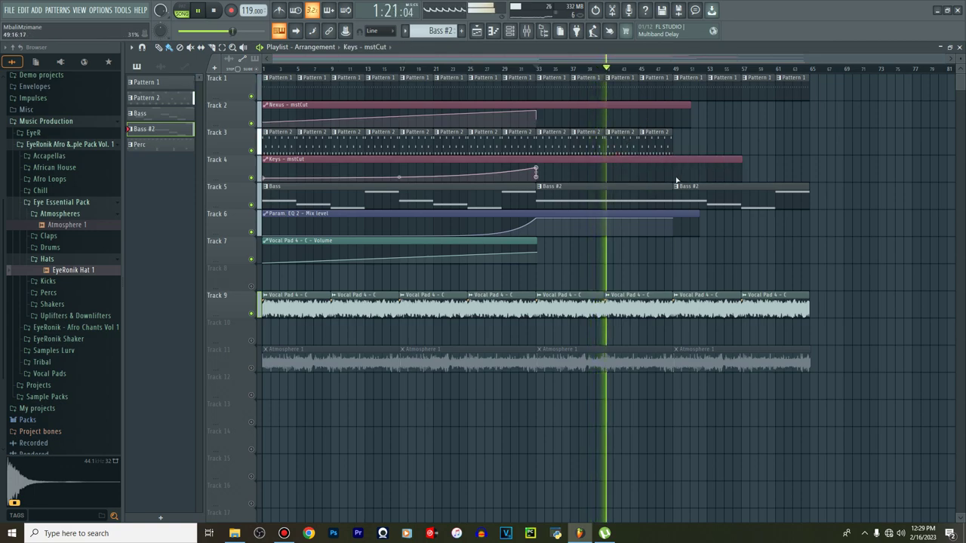
{"action": "right_click", "coordinate": [673, 174]}
{"action": "left_click_drag", "start_coordinate": [673, 174], "coordinate": [672, 165]}
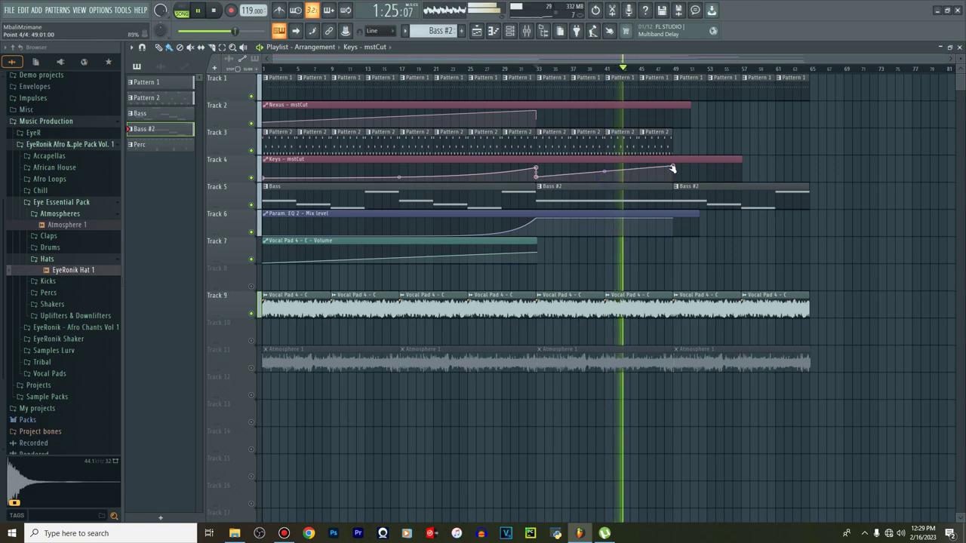
Add a high point at bar 49 to the Nexus - mstCut automation and bend the segment before it into a late rise
{"action": "right_click", "coordinate": [673, 111]}
{"action": "left_click_drag", "start_coordinate": [603, 114], "coordinate": [604, 128]}
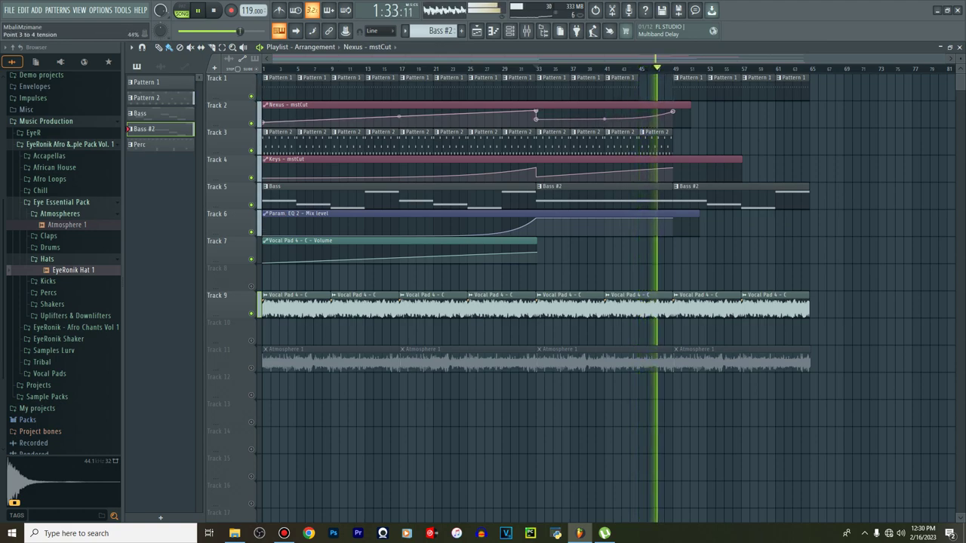
{"action": "key", "text": "space"}
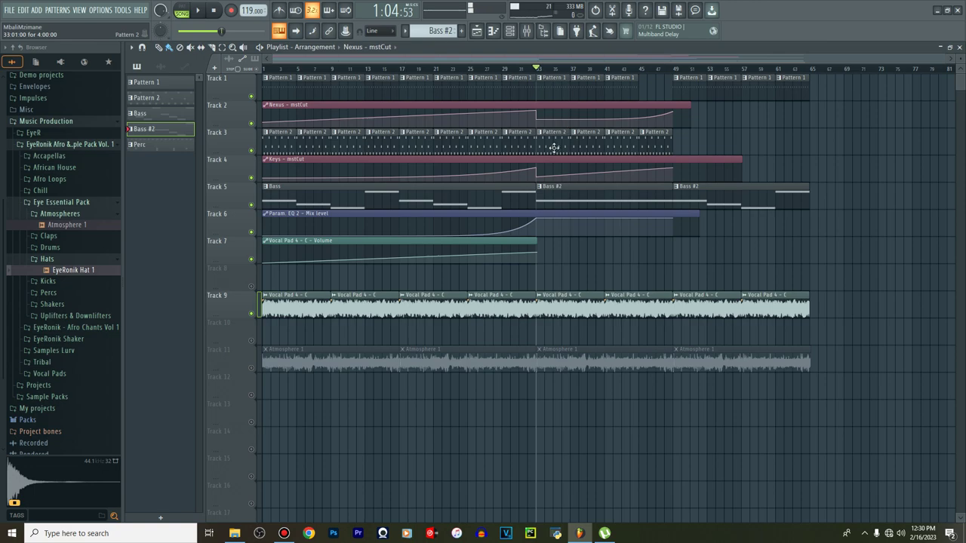
Check the Nexus mixer insert's effects during playback and slightly raise the end point of the Vocal Pad 4 - C Volume automation at bar 33
{"action": "left_click", "coordinate": [527, 31]}
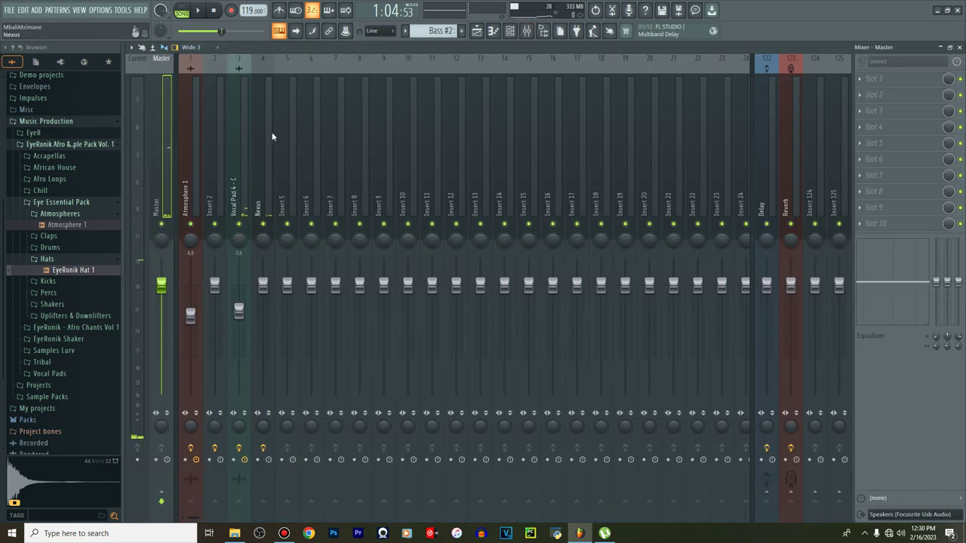
{"action": "left_click", "coordinate": [258, 185]}
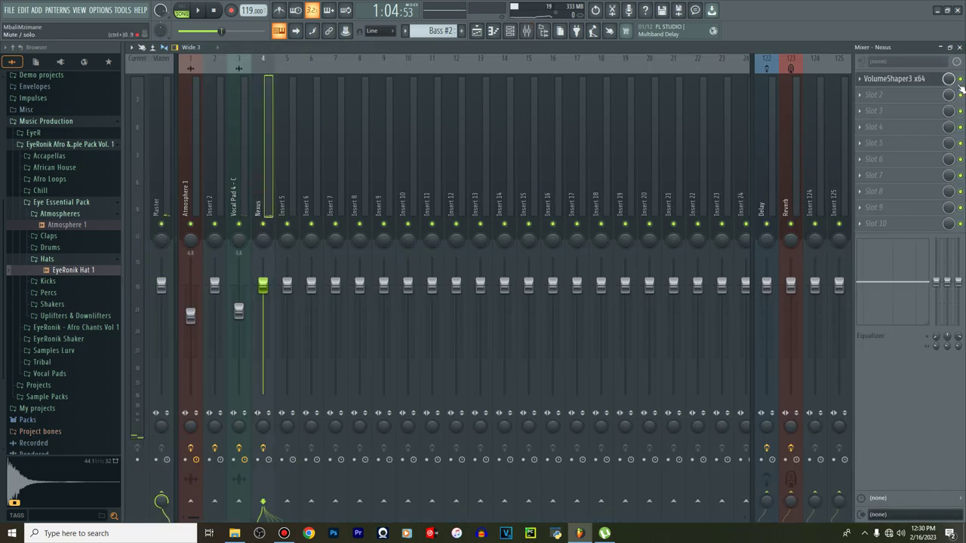
{"action": "key", "text": "space"}
{"action": "left_click", "coordinate": [476, 33]}
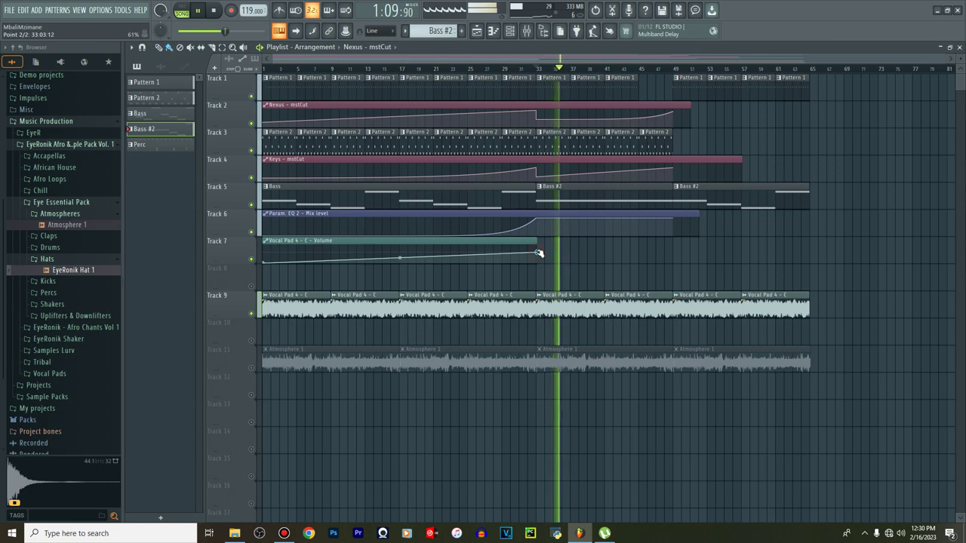
{"action": "left_click_drag", "start_coordinate": [538, 253], "coordinate": [538, 252]}
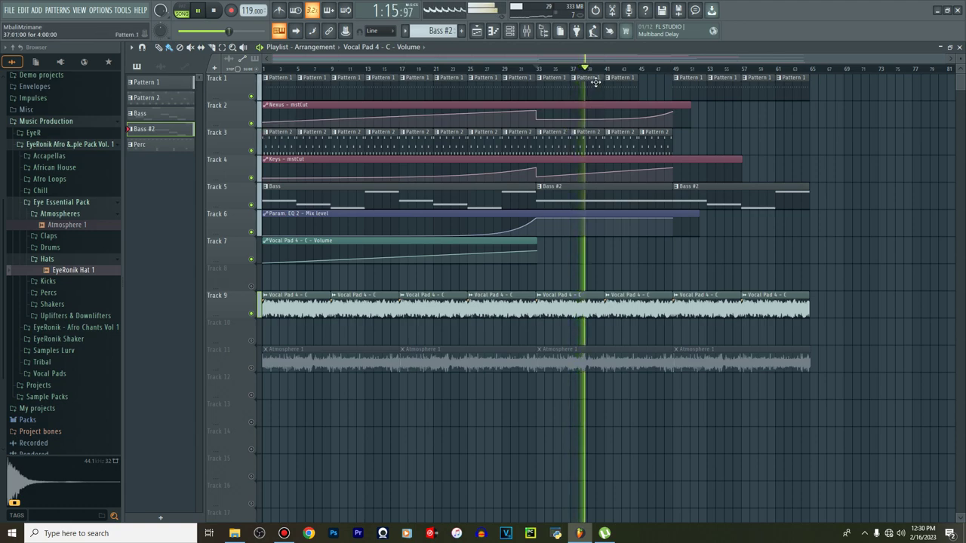
Choose the Perc pattern as clip source and paint it on Track 12 from bar 49 to bar 73
{"action": "left_click", "coordinate": [424, 48]}
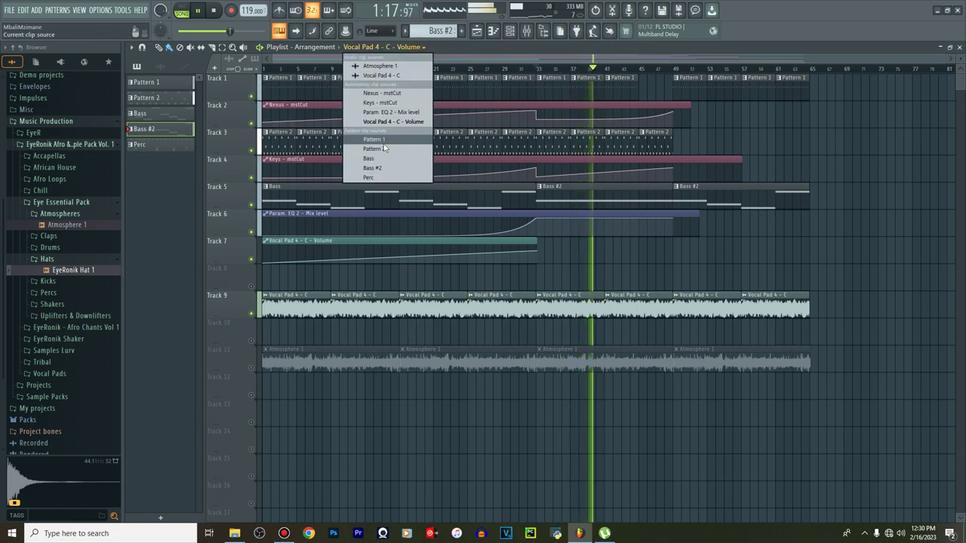
{"action": "left_click", "coordinate": [369, 177]}
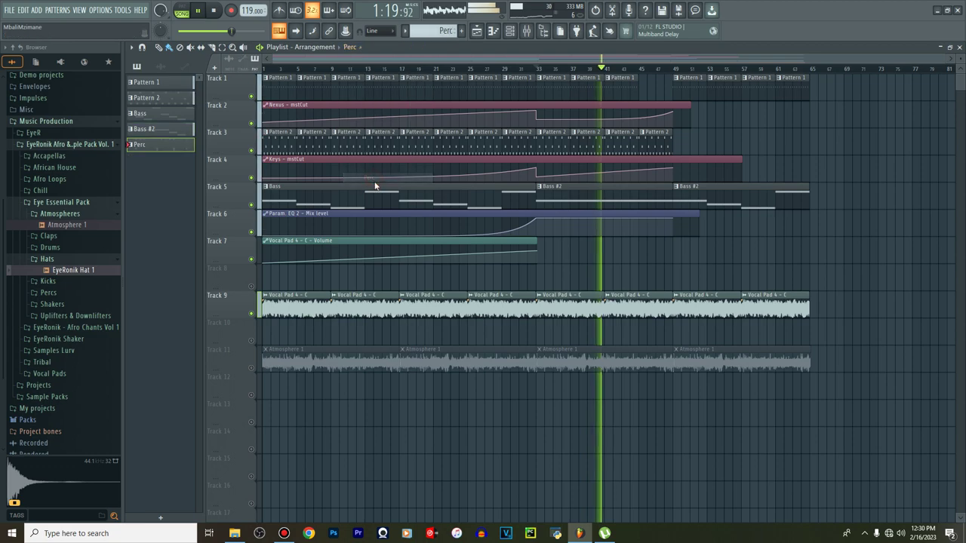
{"action": "left_click_drag", "start_coordinate": [676, 395], "coordinate": [873, 393]}
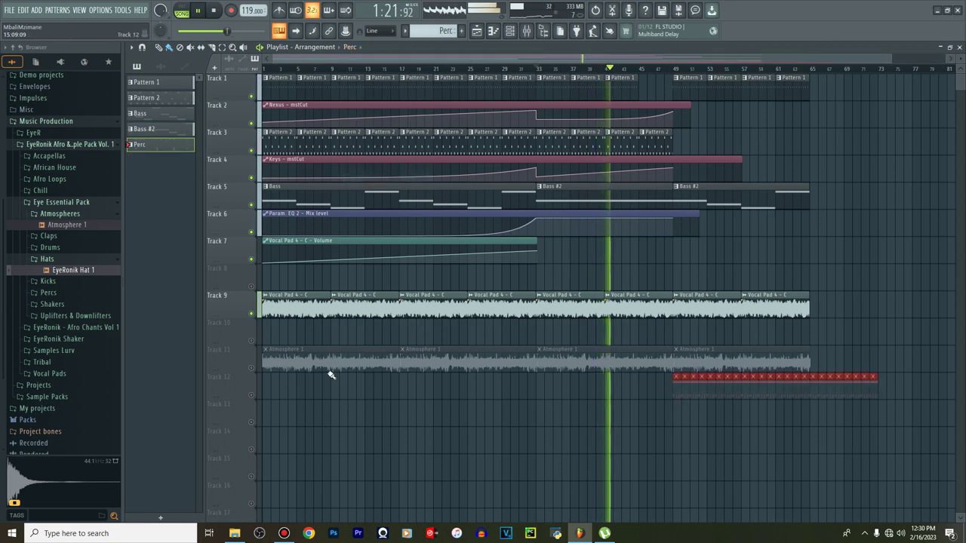
Unmute the Atmosphere 1 track and drop the Param. EQ 2 - Mix level automation to its minimum at bar 49
{"action": "left_click", "coordinate": [252, 368]}
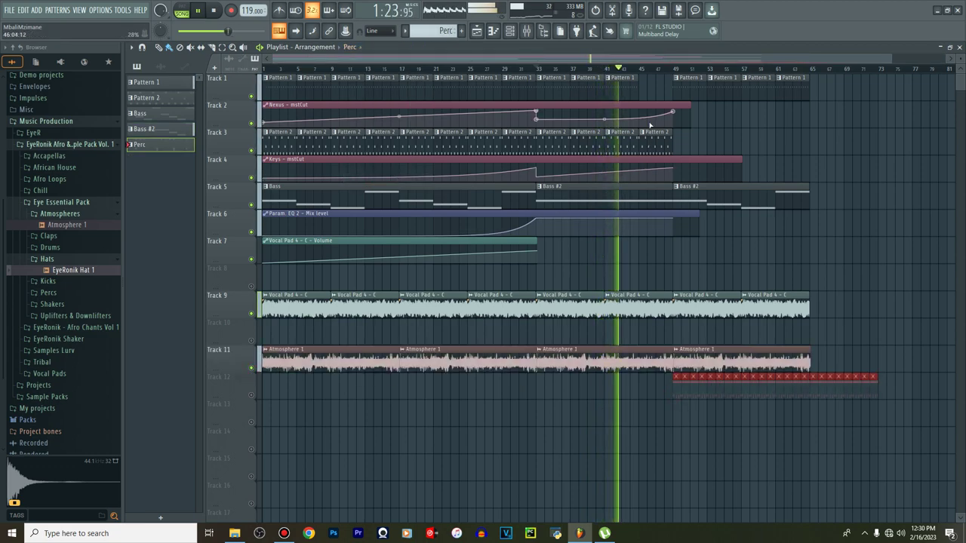
{"action": "left_click", "coordinate": [679, 222]}
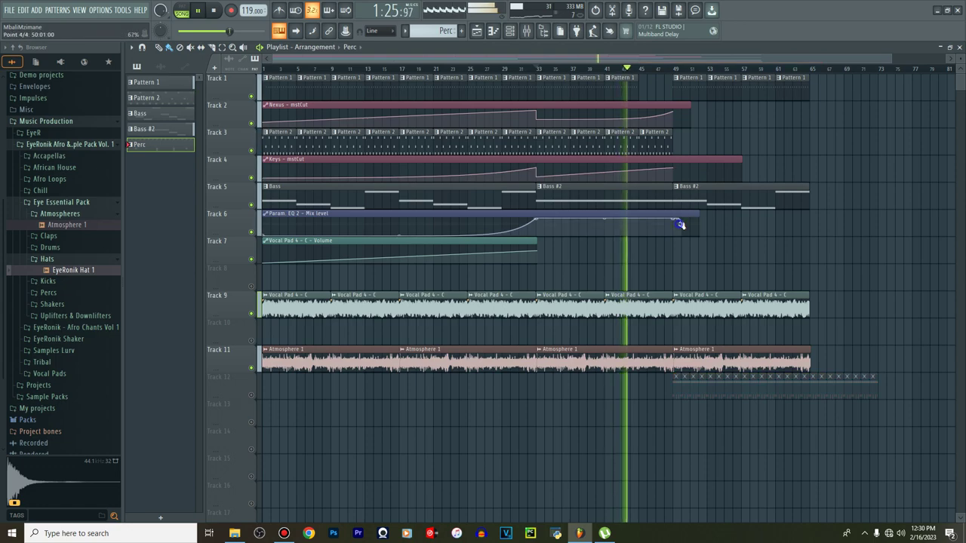
{"action": "left_click_drag", "start_coordinate": [681, 228], "coordinate": [676, 241]}
Add KC Vol.1 - Upfilter (11) from the recent files to Track 14 between bars 41 and 57, and unmute Tracks 12 and 14
{"action": "scroll", "coordinate": [90, 193], "scroll_direction": "up", "scroll_amount": 5}
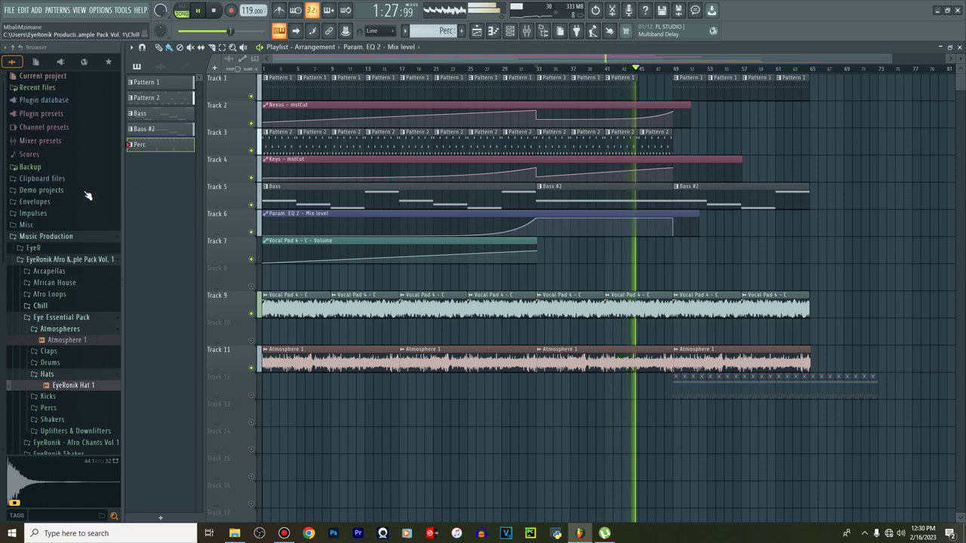
{"action": "left_click", "coordinate": [53, 91]}
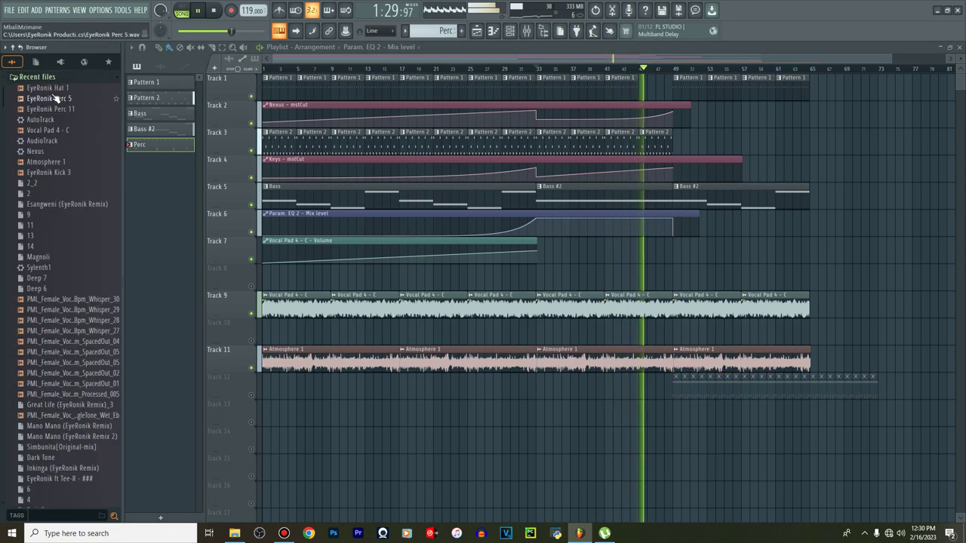
{"action": "scroll", "coordinate": [65, 290], "scroll_direction": "down", "scroll_amount": 5}
{"action": "scroll", "coordinate": [64, 290], "scroll_direction": "down", "scroll_amount": 4}
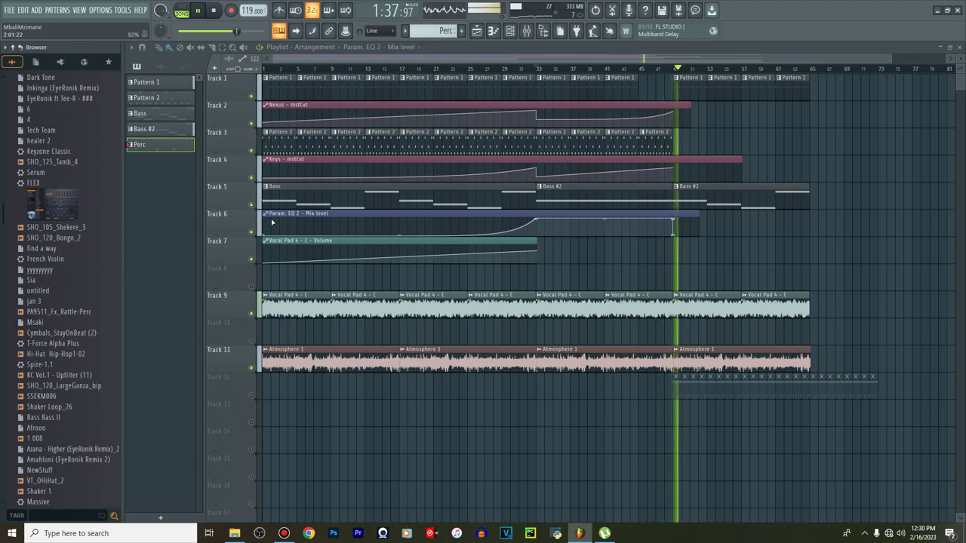
{"action": "key", "text": "space"}
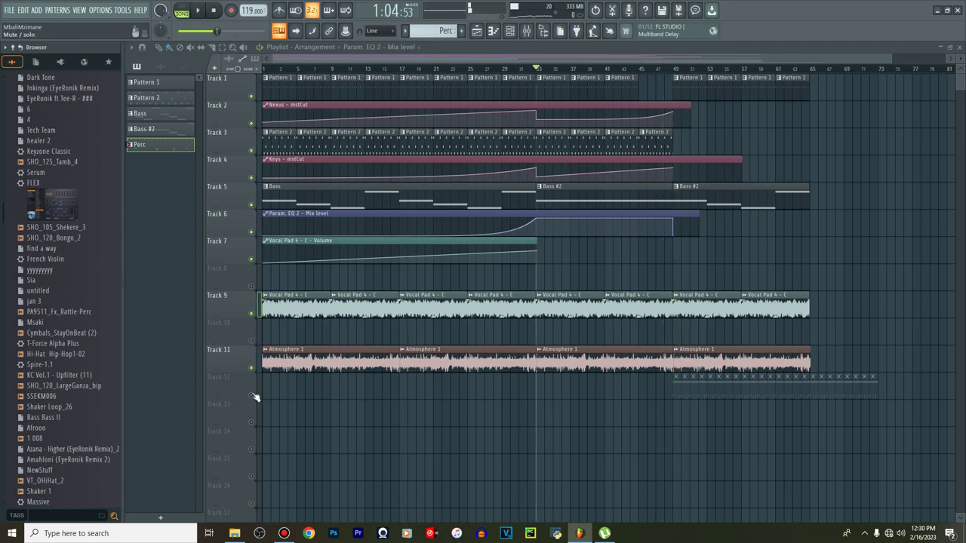
{"action": "left_click", "coordinate": [251, 394]}
{"action": "key", "text": "space"}
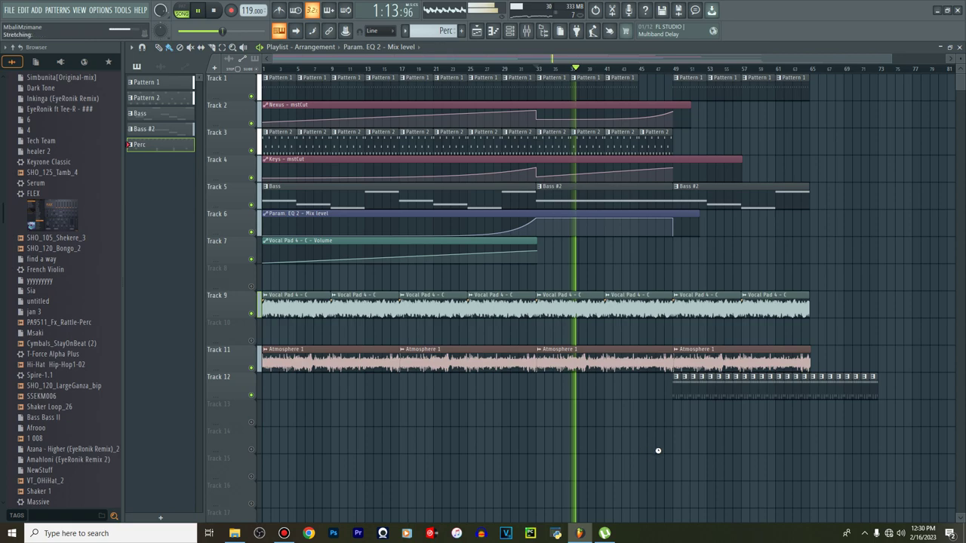
{"action": "left_click_drag", "start_coordinate": [679, 451], "coordinate": [658, 451]}
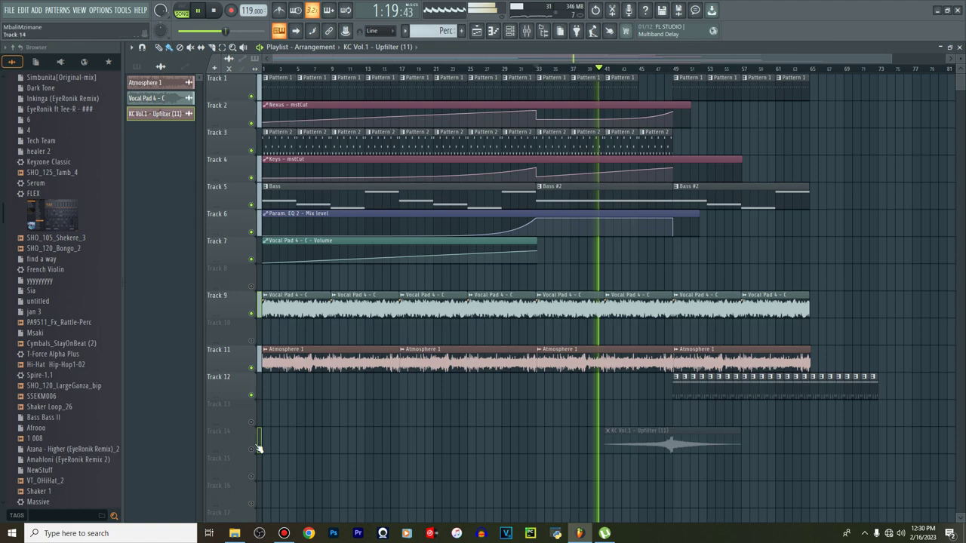
{"action": "left_click_drag", "start_coordinate": [672, 451], "coordinate": [674, 453]}
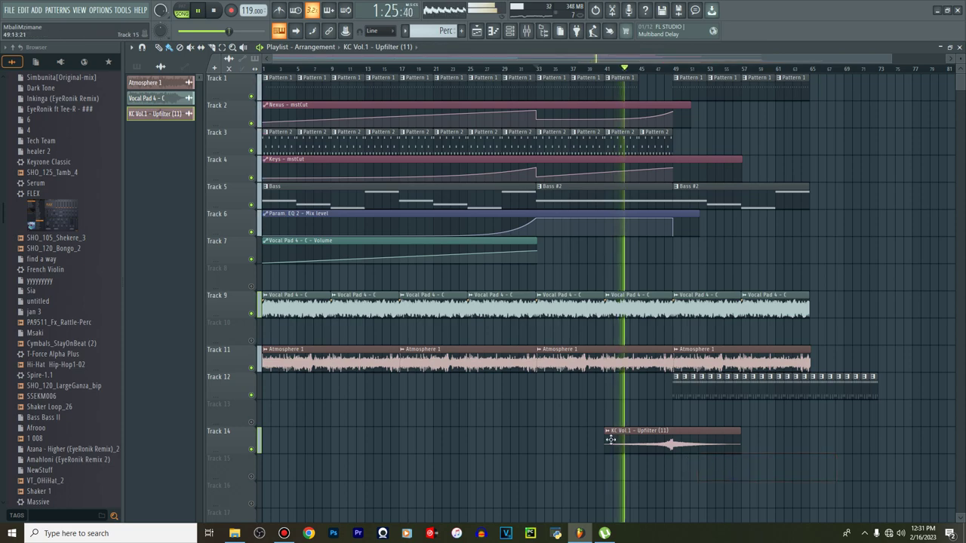
Restart playback and move the song position to bar 41 to audition the Upfilter transition
{"action": "key", "text": "space"}
{"action": "key", "text": "space"}
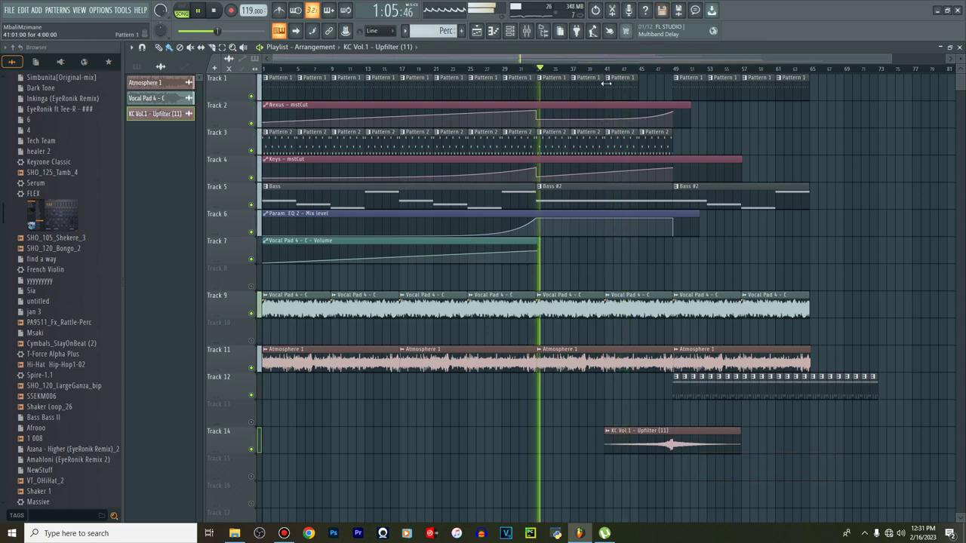
{"action": "left_click", "coordinate": [608, 71]}
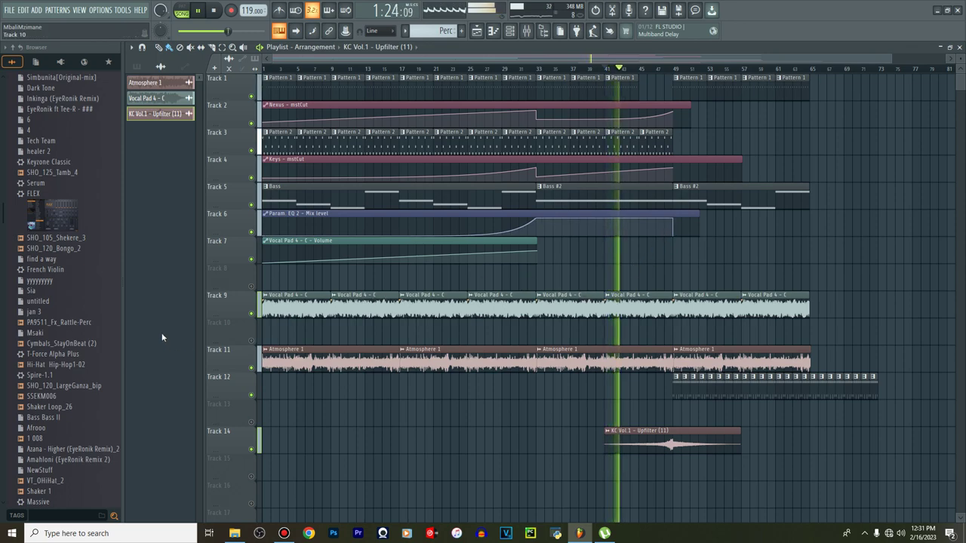
Find SHO_125_Tamb_4 among the recent files and place it on Track 10 at bar 49
{"action": "scroll", "coordinate": [106, 385], "scroll_direction": "down", "scroll_amount": 2}
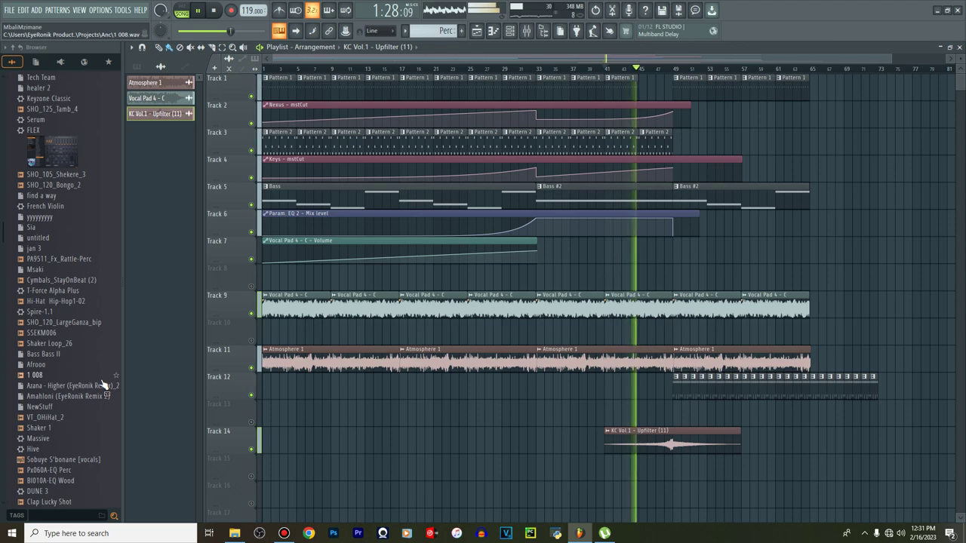
{"action": "scroll", "coordinate": [104, 386], "scroll_direction": "up", "scroll_amount": 6}
{"action": "left_click_drag", "start_coordinate": [79, 300], "coordinate": [677, 333]}
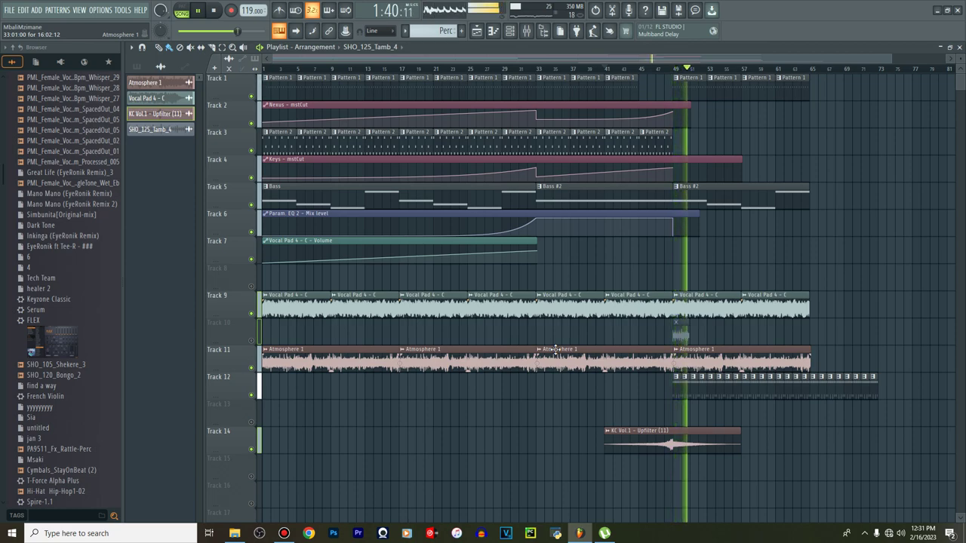
Paint seven more Pattern 2 clips on Track 3 from bar 49 to bar 77 and stop playback
{"action": "mouse_move", "coordinate": [679, 122]}
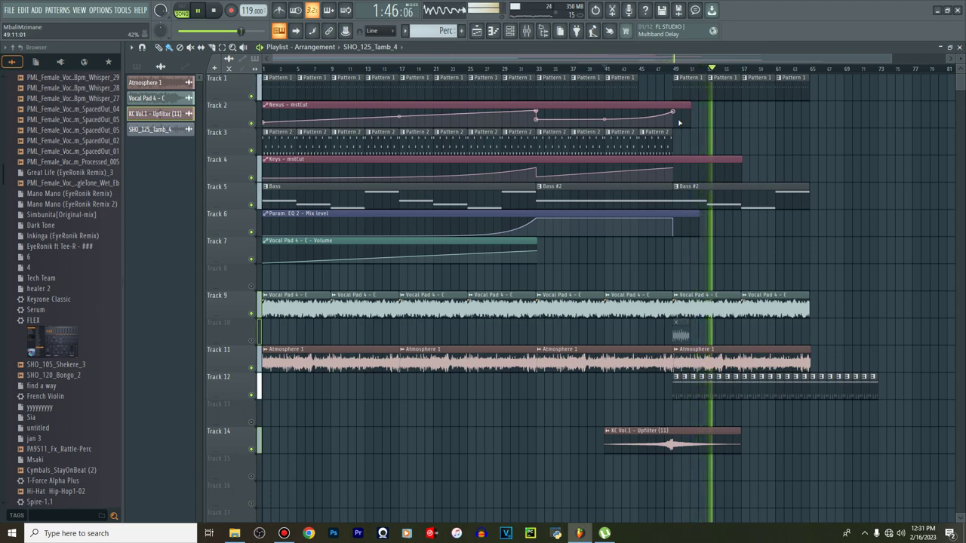
{"action": "left_click_drag", "start_coordinate": [595, 55], "coordinate": [742, 61]}
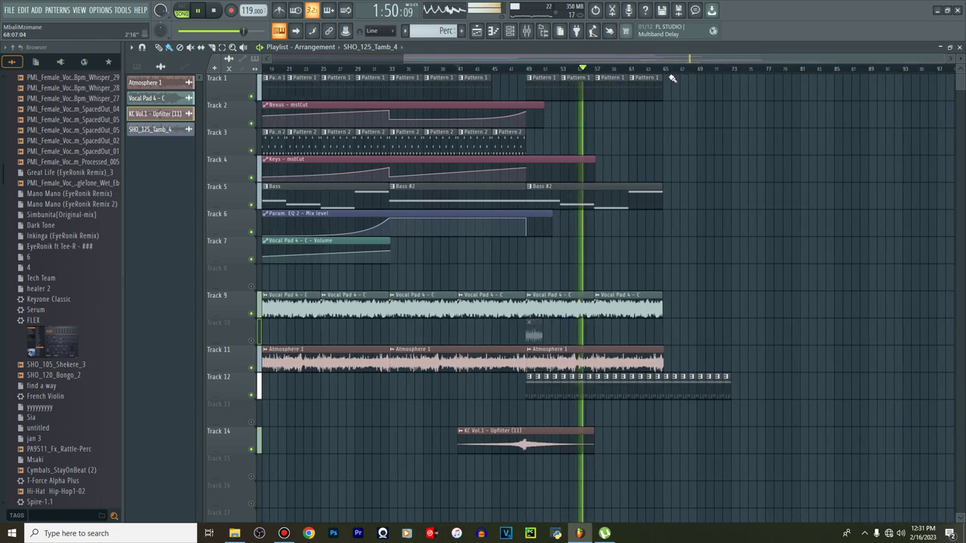
{"action": "mouse_move", "coordinate": [513, 152]}
{"action": "left_mouse_down"}
{"action": "mouse_move", "coordinate": [556, 144]}
{"action": "mouse_move", "coordinate": [745, 152]}
{"action": "left_mouse_up"}
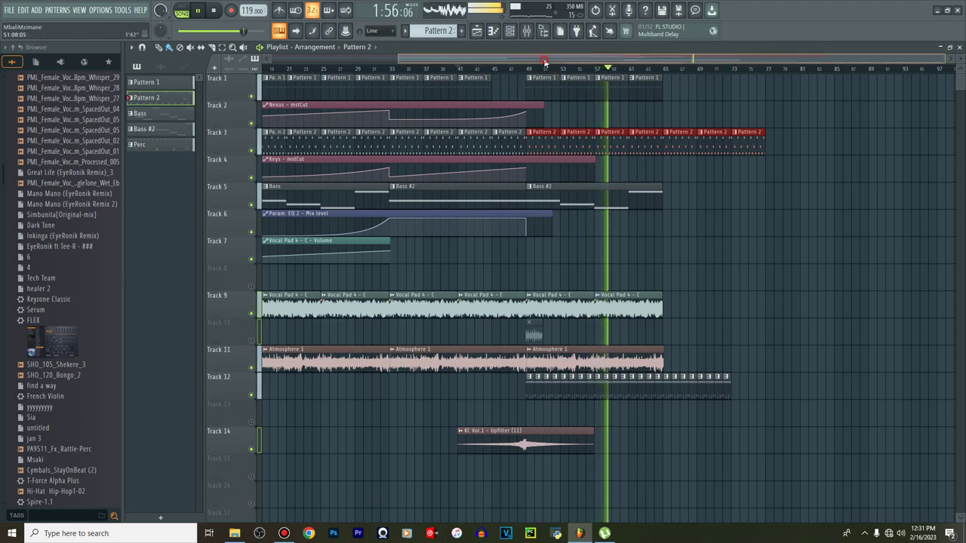
{"action": "left_click_drag", "start_coordinate": [546, 60], "coordinate": [621, 62]}
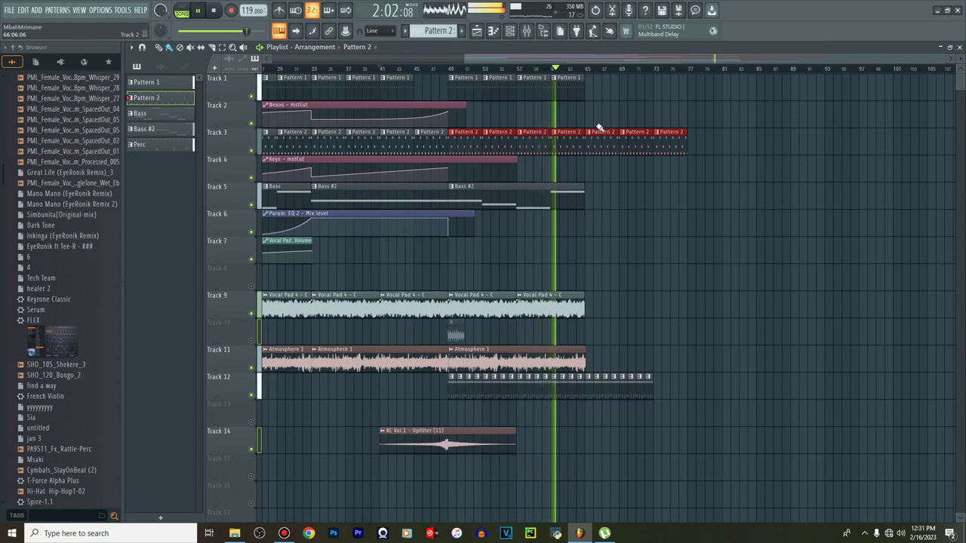
{"action": "key", "text": "space"}
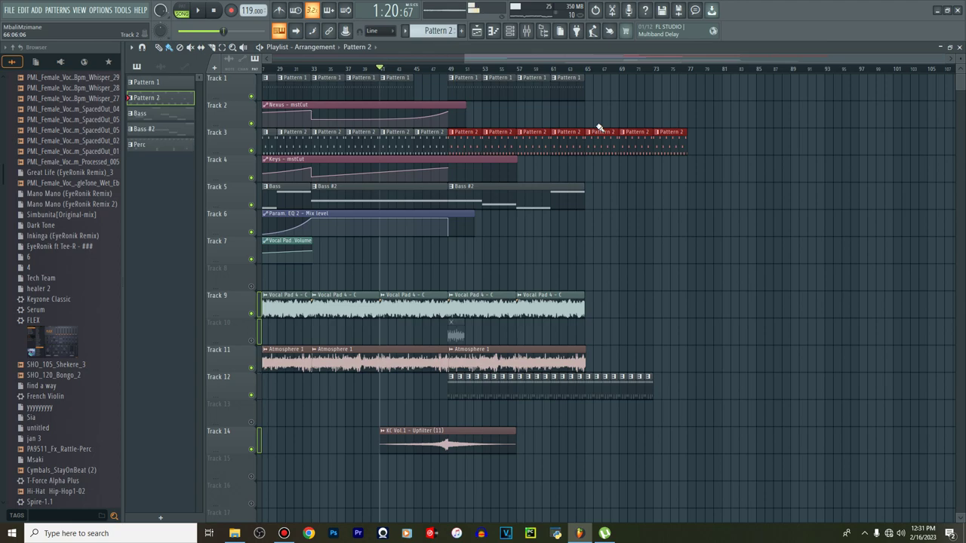
Extend the Nexus - mstCut automation clip on Track 2 to bar 85 and place a Bass clip on Track 5 at bar 65
{"action": "left_click_drag", "start_coordinate": [464, 104], "coordinate": [756, 106]}
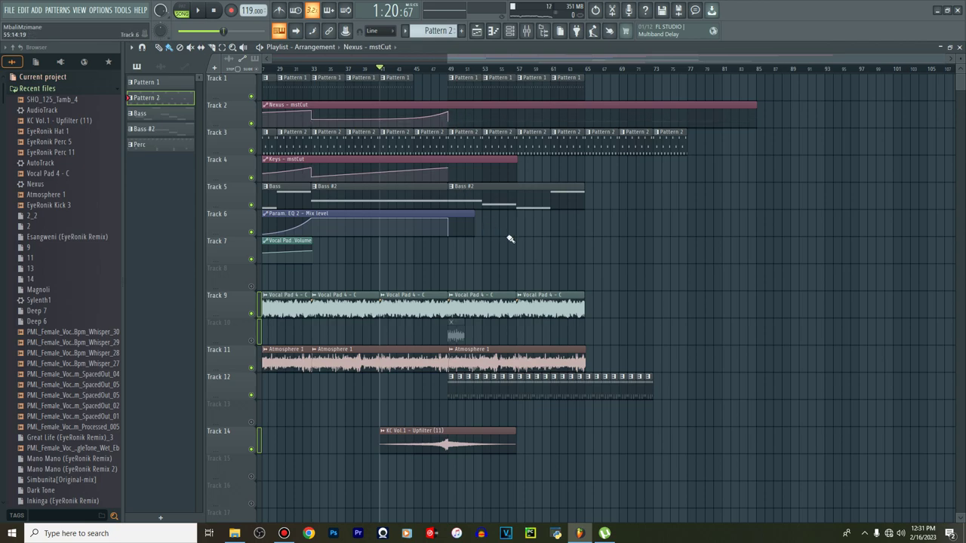
{"action": "scroll", "coordinate": [533, 71], "scroll_direction": "up", "scroll_amount": 2}
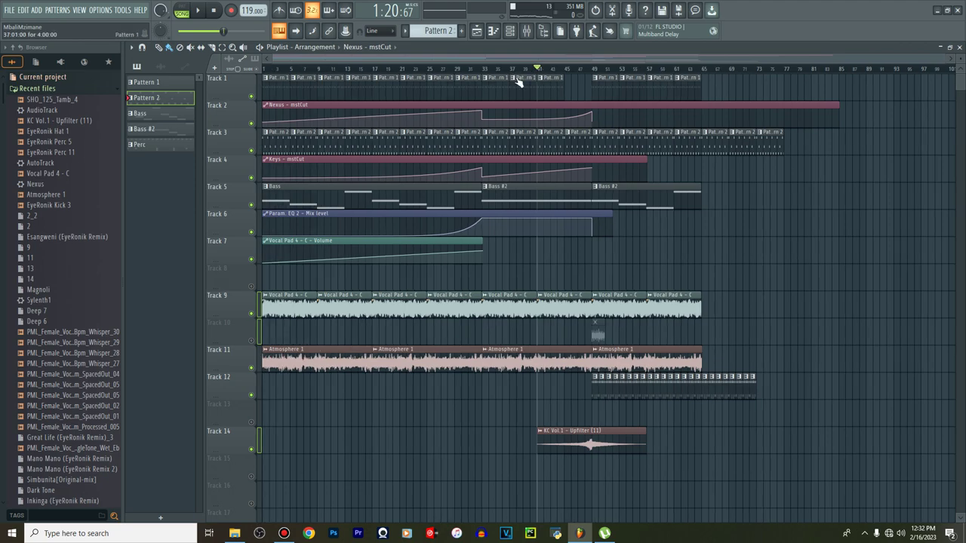
{"action": "left_click", "coordinate": [646, 195]}
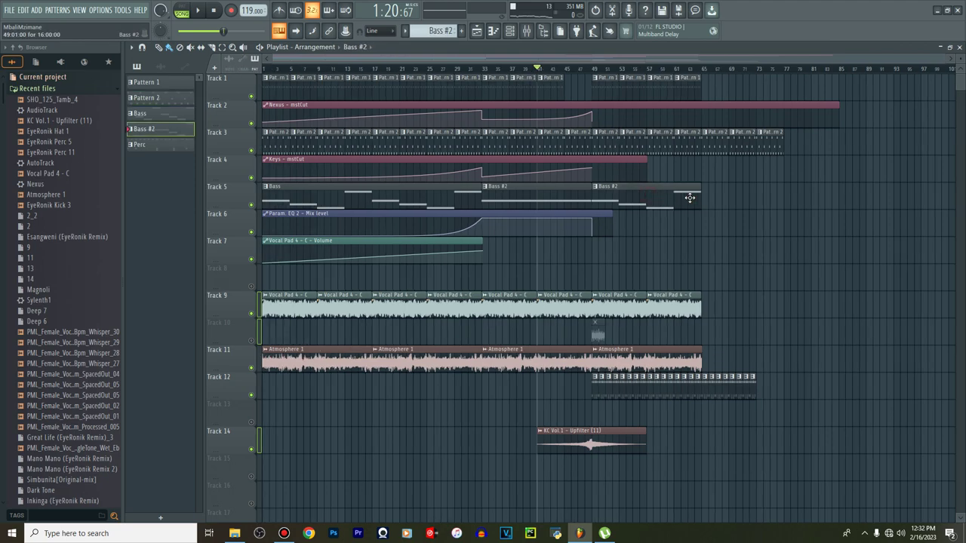
{"action": "left_click", "coordinate": [705, 200]}
{"action": "right_click", "coordinate": [713, 199]}
{"action": "mouse_move", "coordinate": [715, 214]}
{"action": "left_mouse_down"}
{"action": "mouse_move", "coordinate": [726, 209]}
{"action": "mouse_move", "coordinate": [717, 189]}
{"action": "left_mouse_up"}
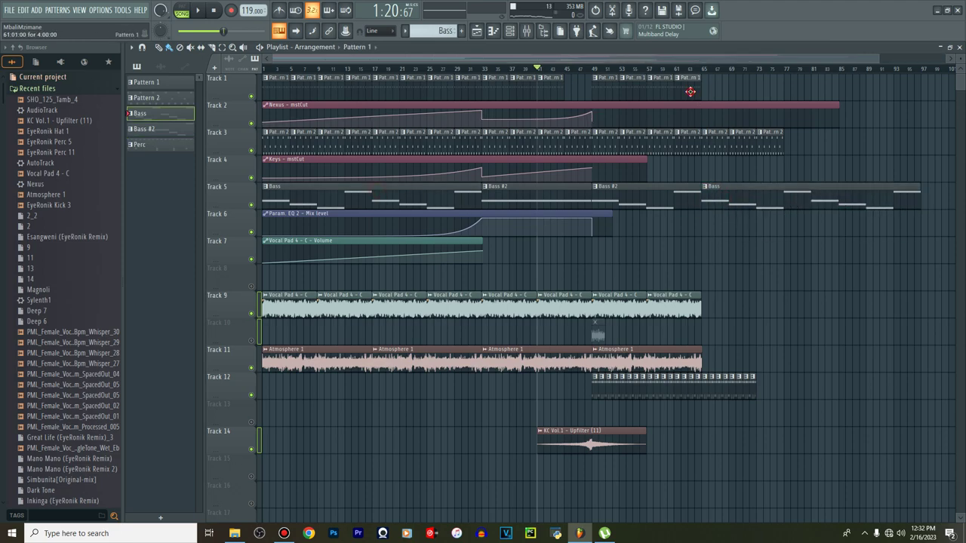
Paint Pattern 1 clips on Track 1 from bar 65 to 97 and Pattern 2 clips on Track 3 from bar 77 to 97
{"action": "left_click_drag", "start_coordinate": [709, 91], "coordinate": [902, 101]}
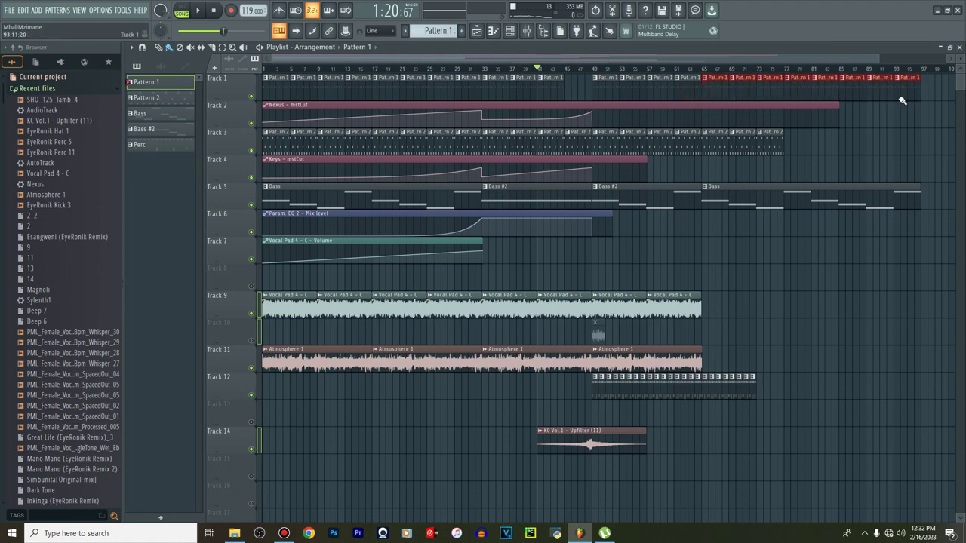
{"action": "left_click", "coordinate": [772, 145]}
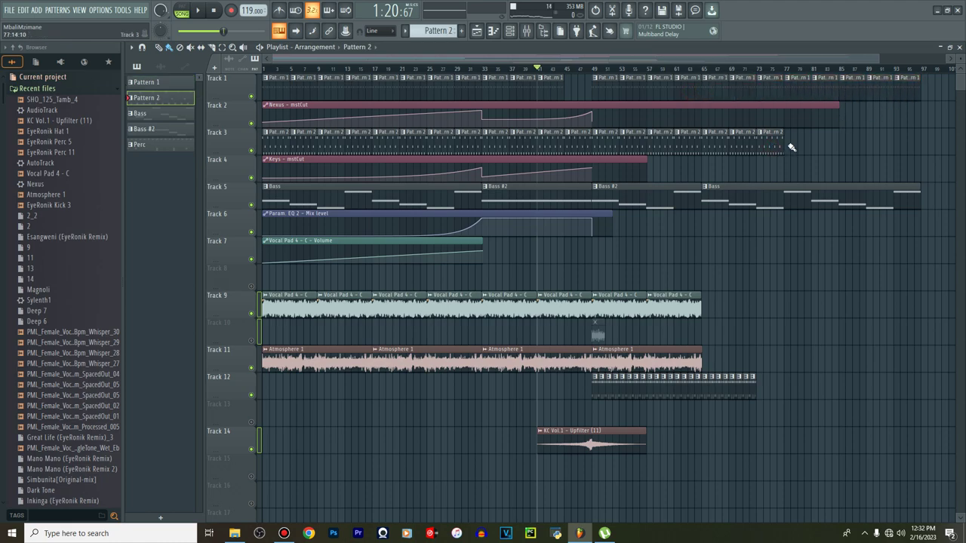
{"action": "left_click_drag", "start_coordinate": [842, 160], "coordinate": [893, 164]}
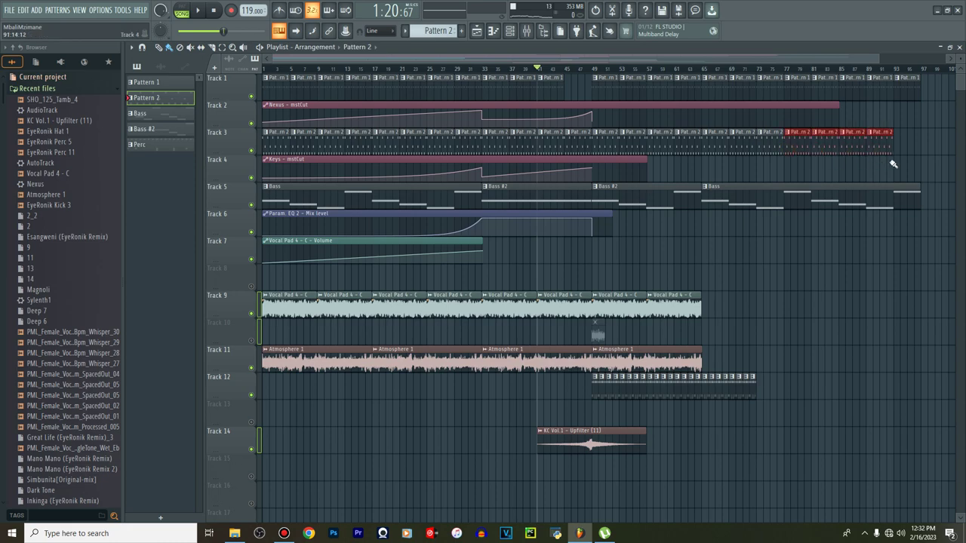
Play the arrangement briefly from bar 41 and stop playback
{"action": "left_click", "coordinate": [281, 533]}
{"action": "left_click", "coordinate": [282, 534]}
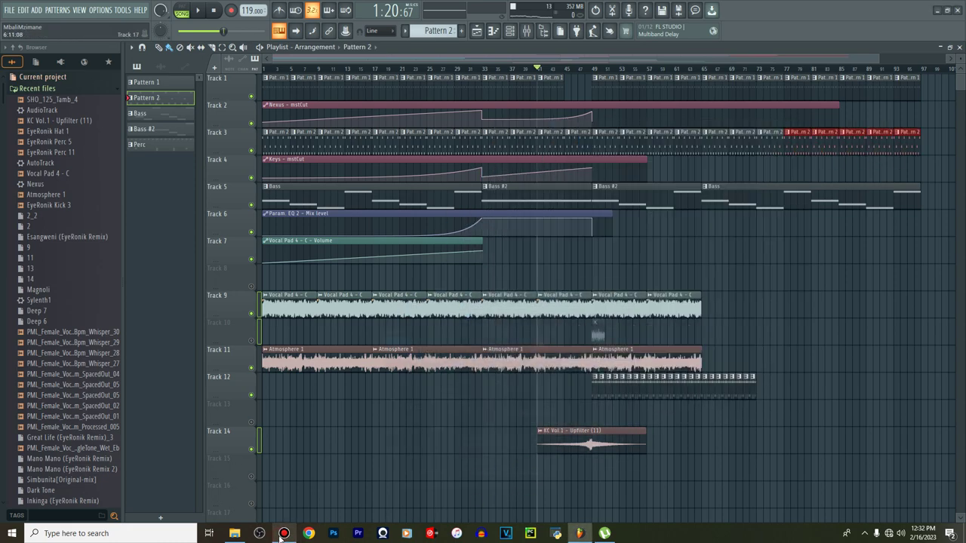
{"action": "key", "text": "space"}
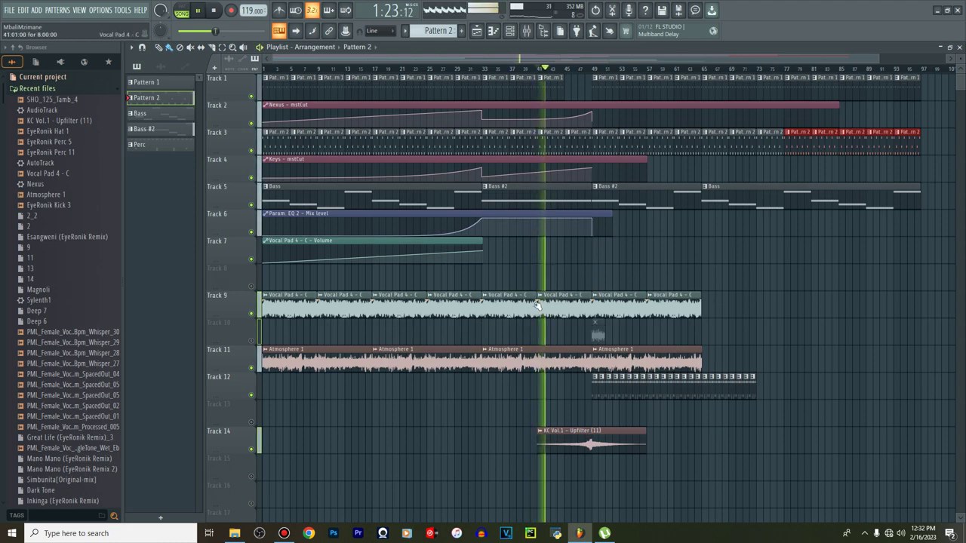
{"action": "key", "text": "space"}
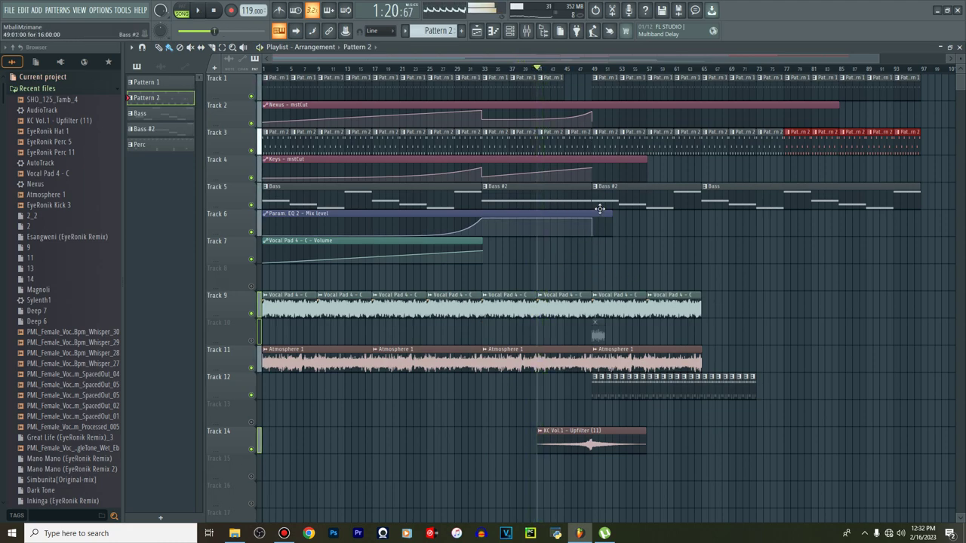
Open the Bass pattern for editing and add a Keyzone Classic instrument channel
{"action": "left_click", "coordinate": [744, 202]}
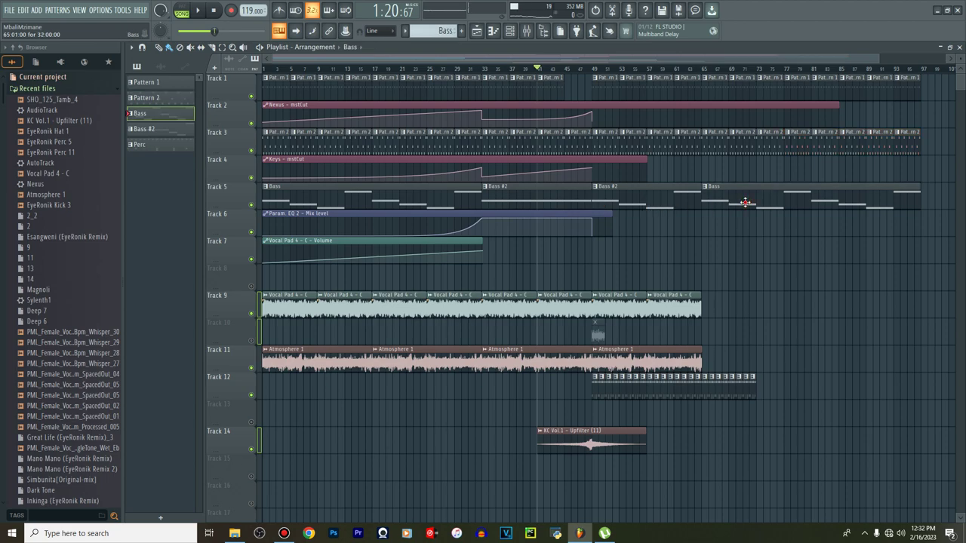
{"action": "double_click", "coordinate": [744, 203]}
{"action": "left_click", "coordinate": [509, 30]}
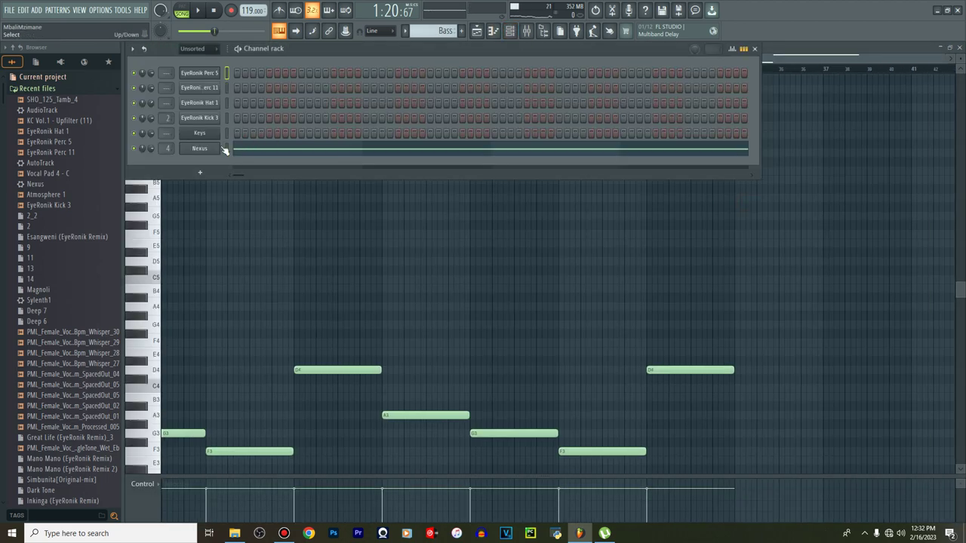
{"action": "left_click", "coordinate": [201, 168]}
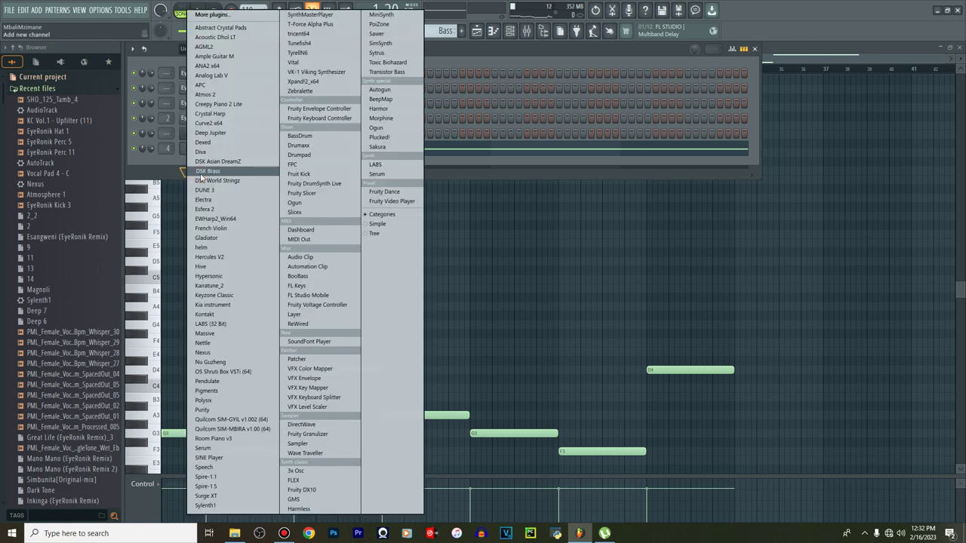
{"action": "key", "text": "k"}
{"action": "key", "text": "k"}
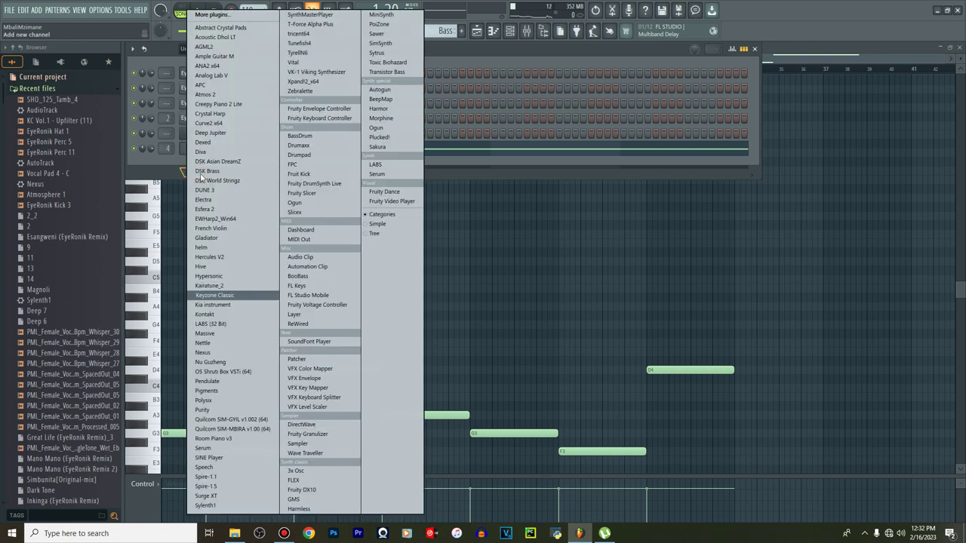
{"action": "key", "text": "Return"}
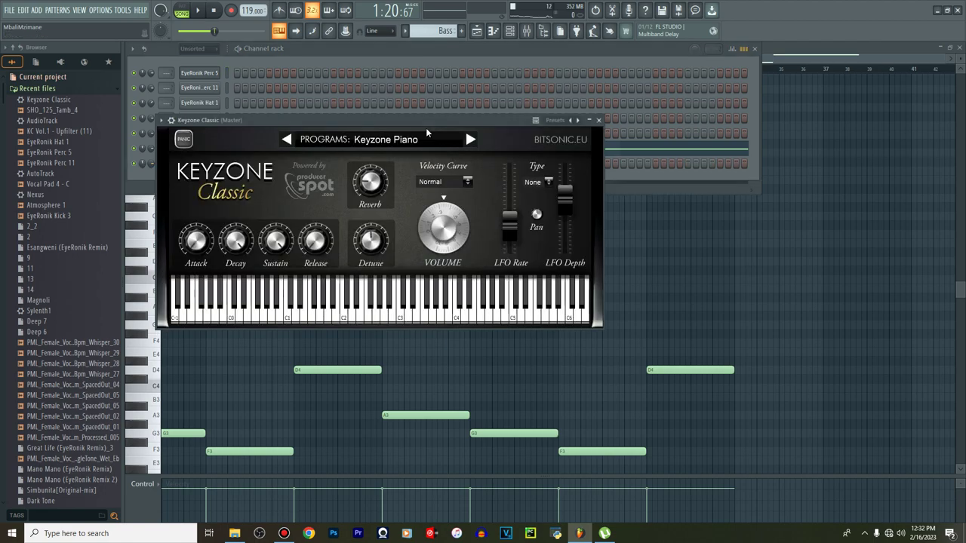
{"action": "left_click", "coordinate": [598, 121]}
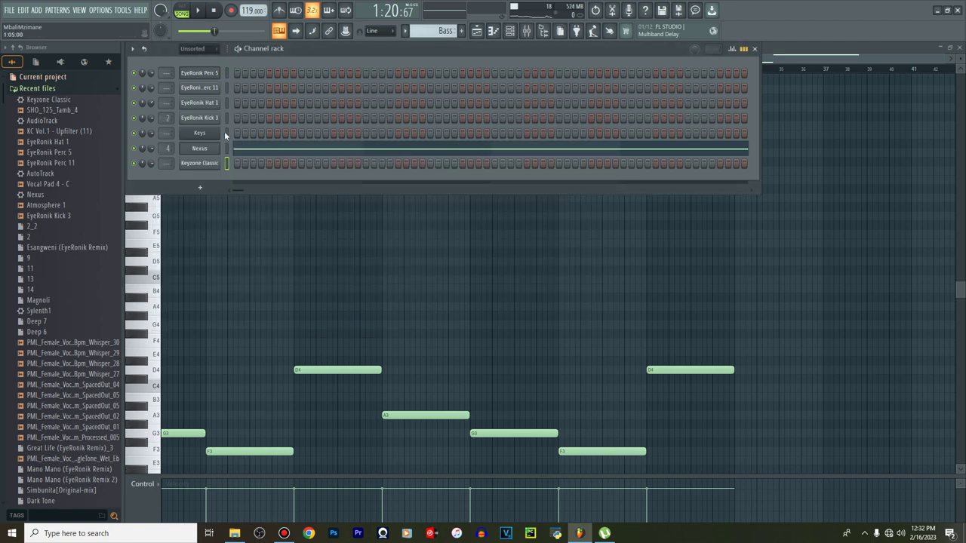
Add a T-Force Alpha Plus instrument channel and close its plugin window
{"action": "left_click", "coordinate": [202, 189]}
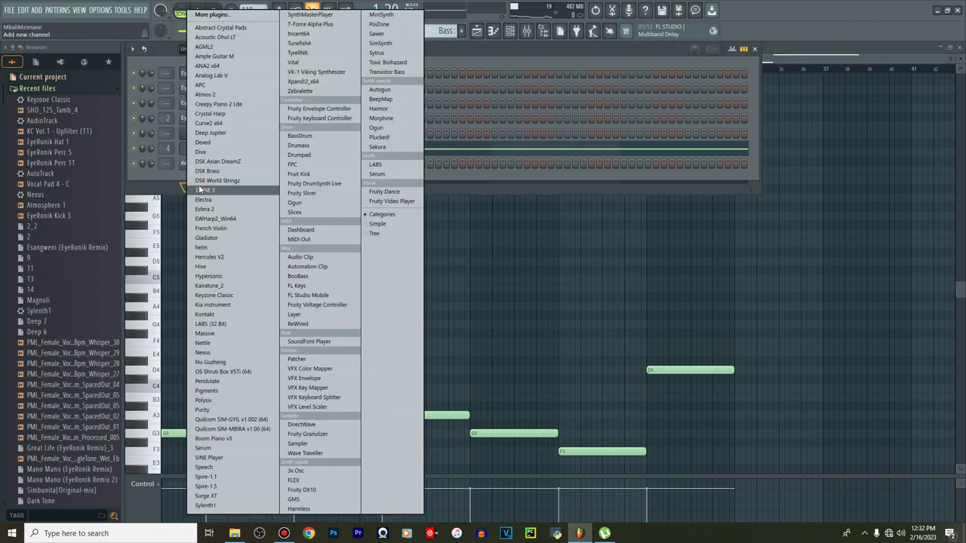
{"action": "left_click", "coordinate": [313, 31]}
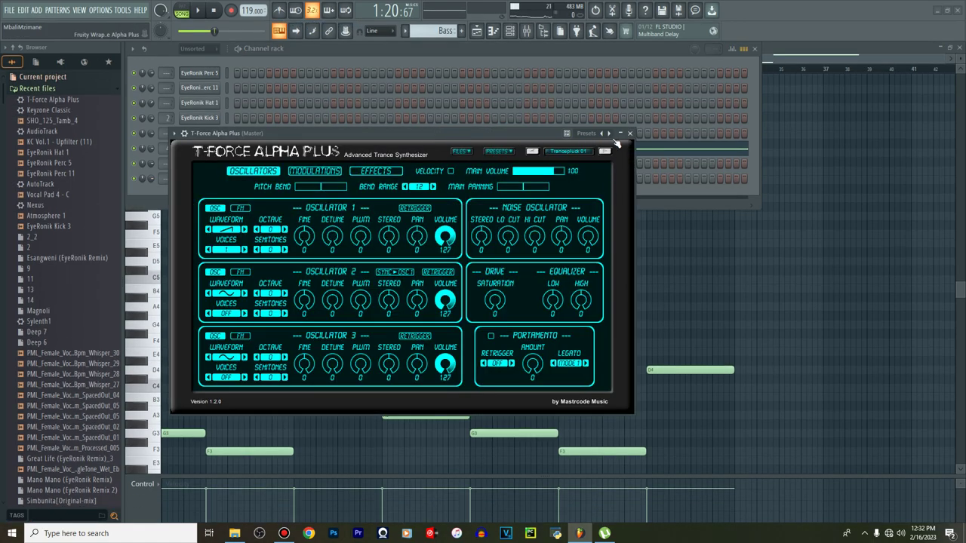
{"action": "left_click", "coordinate": [631, 134]}
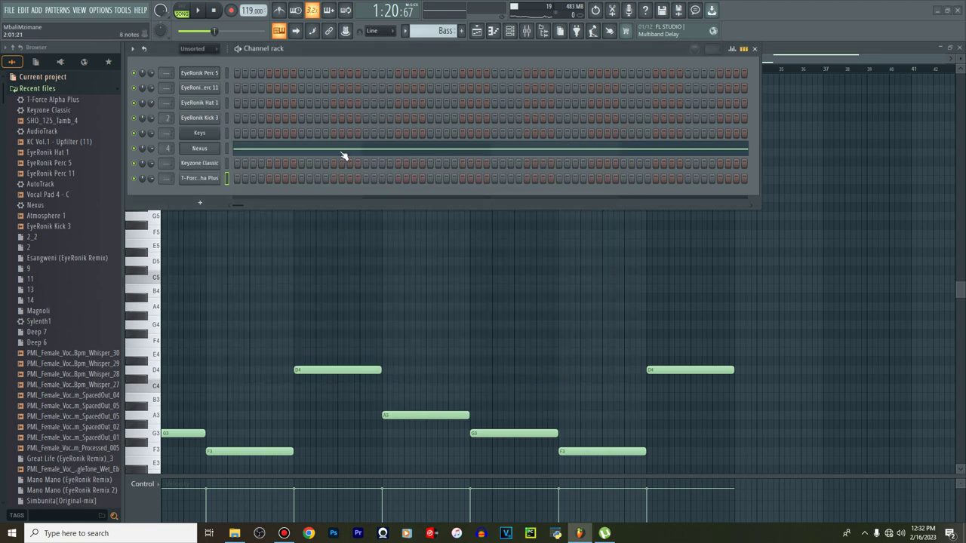
Add another Nexus instrument channel below T-Force Alpha Plus and close its plugin window
{"action": "left_click", "coordinate": [199, 204]}
{"action": "type", "text": "nex"}
{"action": "key", "text": "Return"}
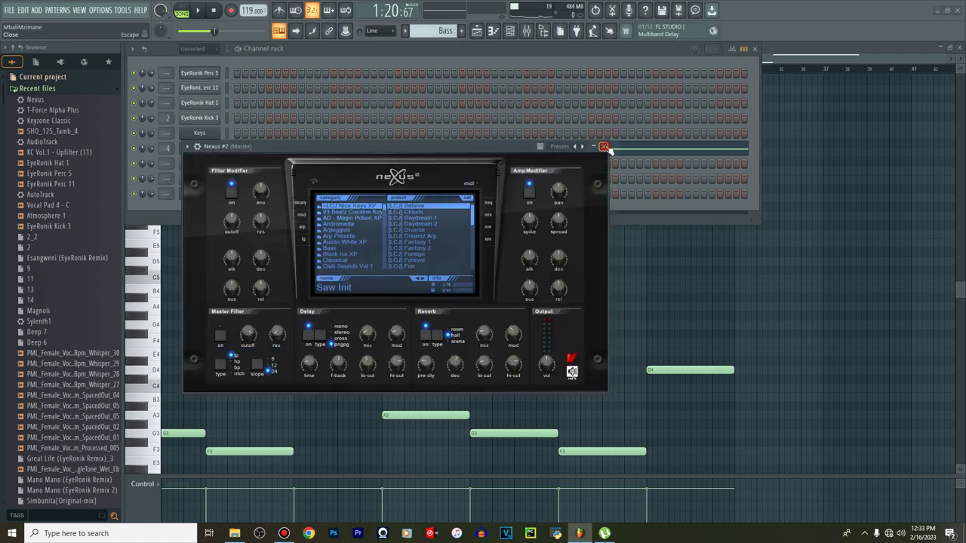
{"action": "left_click", "coordinate": [604, 146]}
Insert a second T-Force Alpha Plus channel directly above the existing T-Force Alpha Plus channel
{"action": "right_click", "coordinate": [215, 176]}
{"action": "mouse_move", "coordinate": [254, 247]}
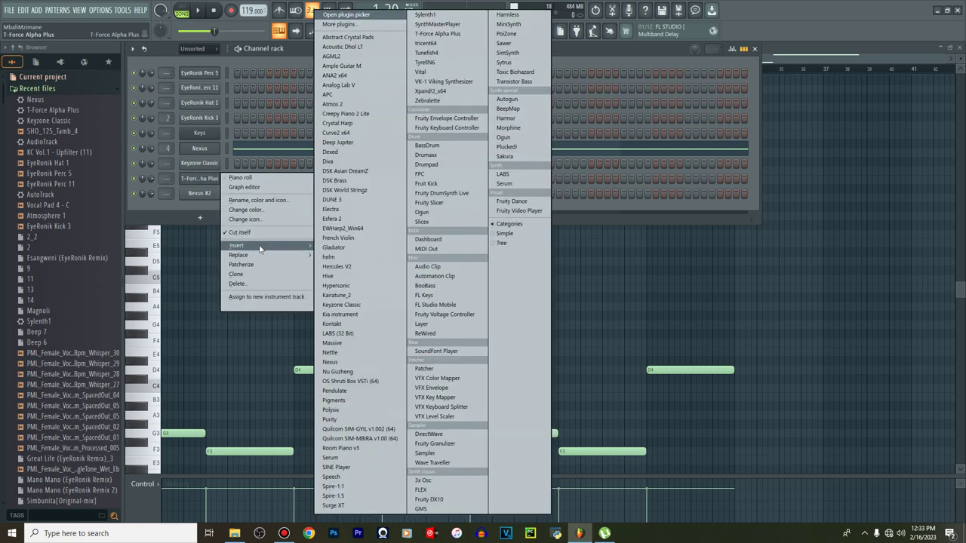
{"action": "key", "text": "t"}
{"action": "key", "text": "Return"}
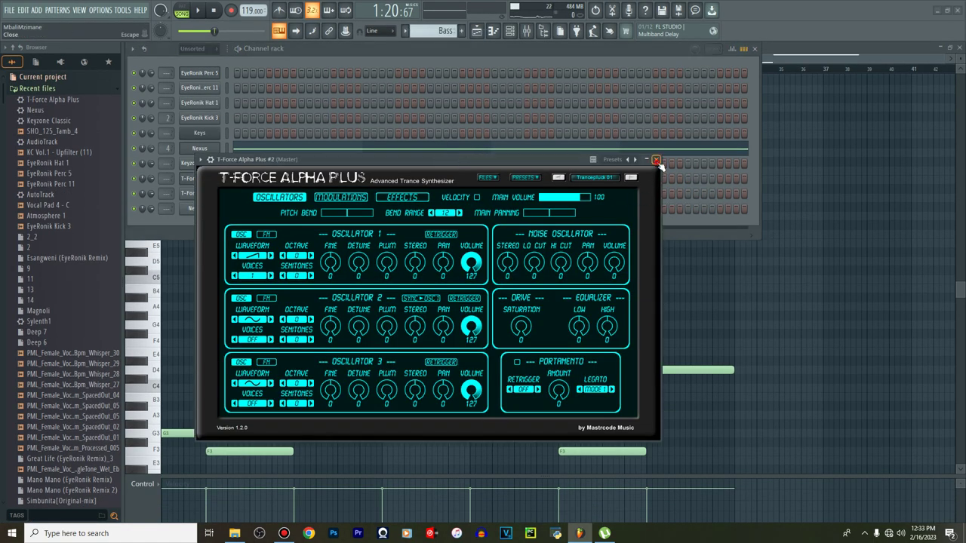
{"action": "left_click", "coordinate": [656, 160]}
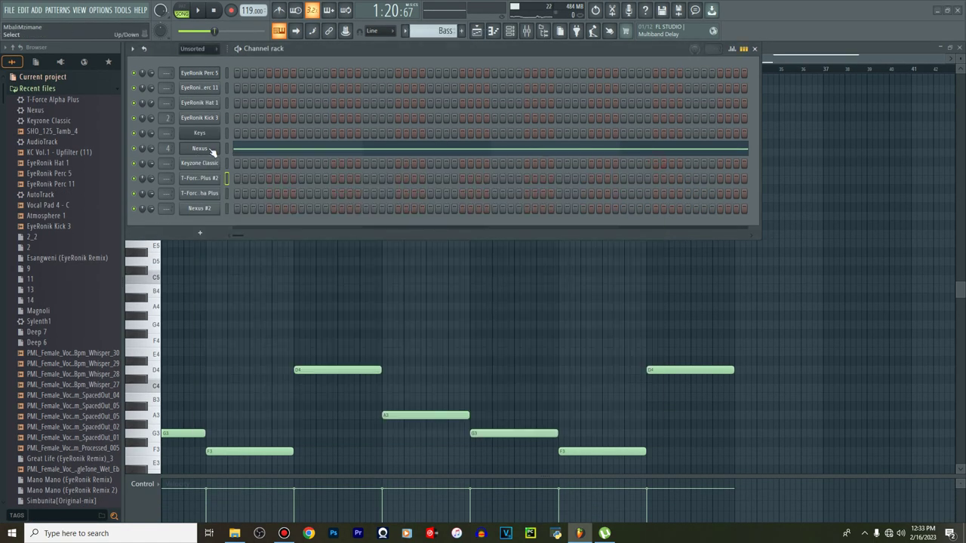
Load the Trancebass 01 preset in the second T-Force Alpha Plus channel
{"action": "left_click", "coordinate": [213, 181]}
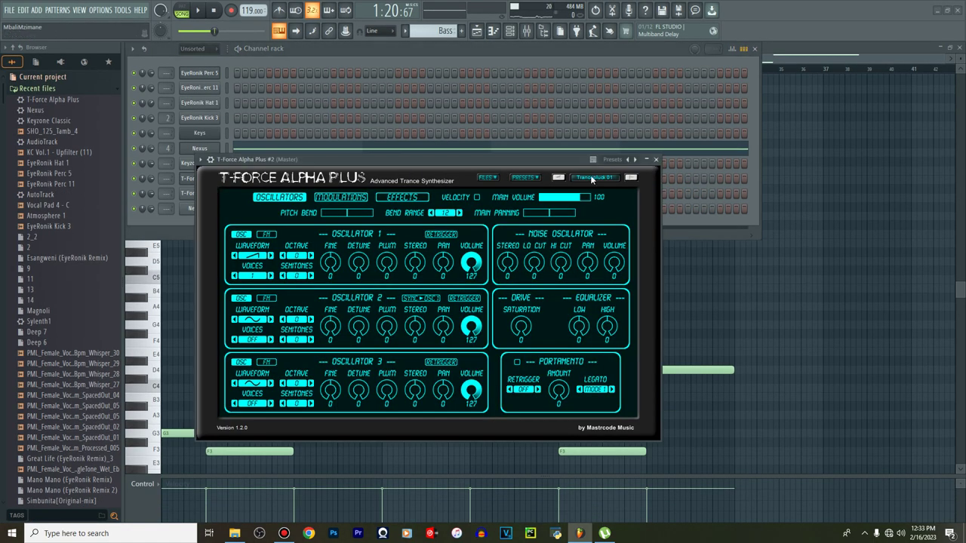
{"action": "right_click", "coordinate": [628, 162]}
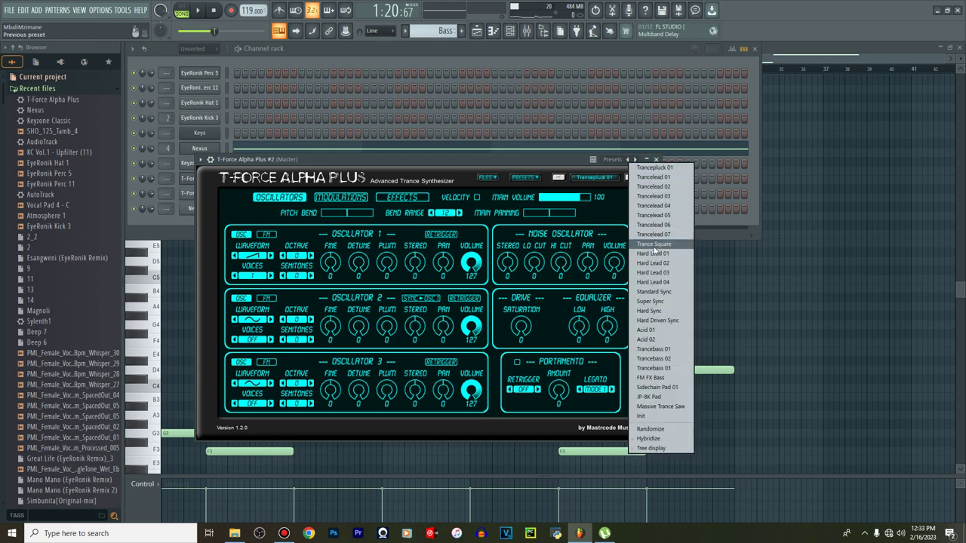
{"action": "left_click", "coordinate": [650, 349]}
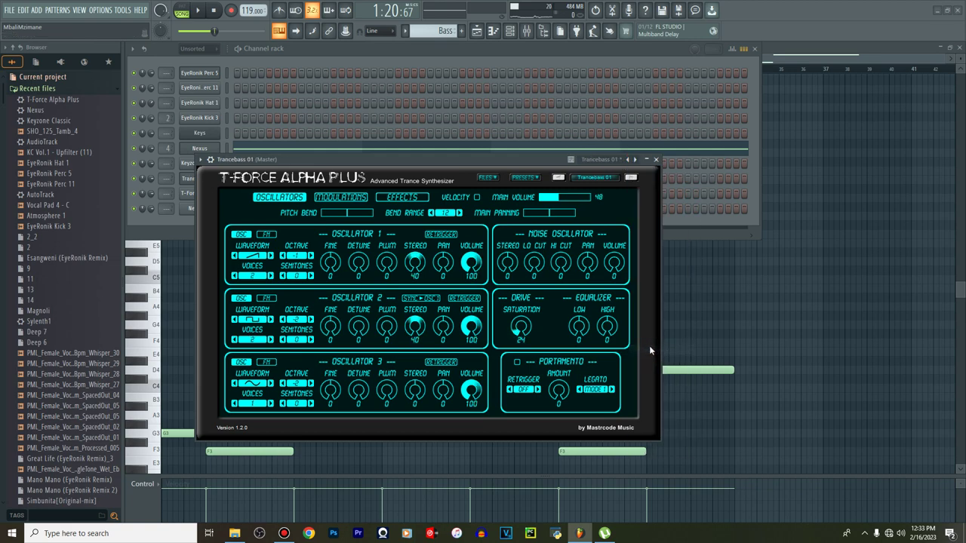
{"action": "left_click", "coordinate": [656, 159]}
Copy the original Nexus channel's bass notes into the Trancebass 01 channel and open them in the piano roll during playback
{"action": "right_click", "coordinate": [216, 152]}
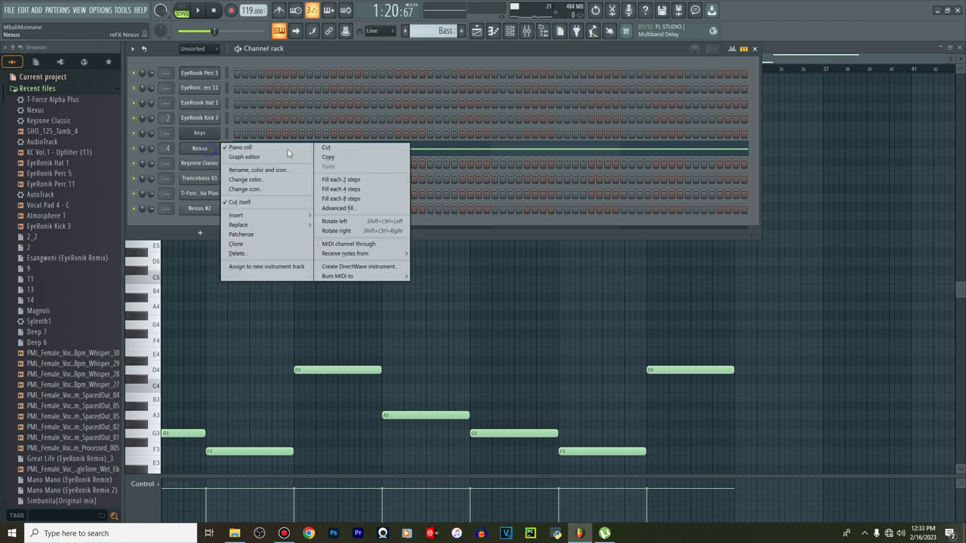
{"action": "left_click", "coordinate": [346, 159]}
{"action": "right_click", "coordinate": [202, 183]}
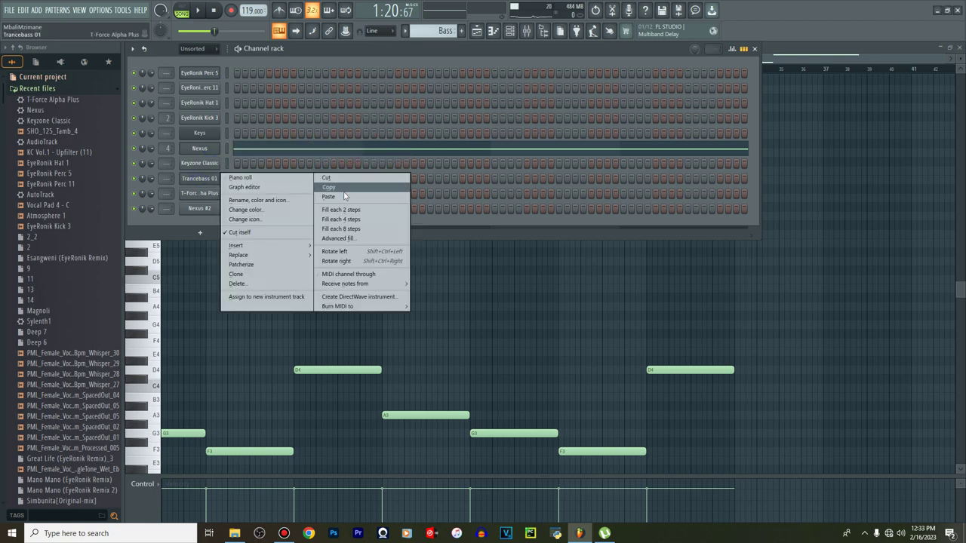
{"action": "left_click", "coordinate": [339, 197]}
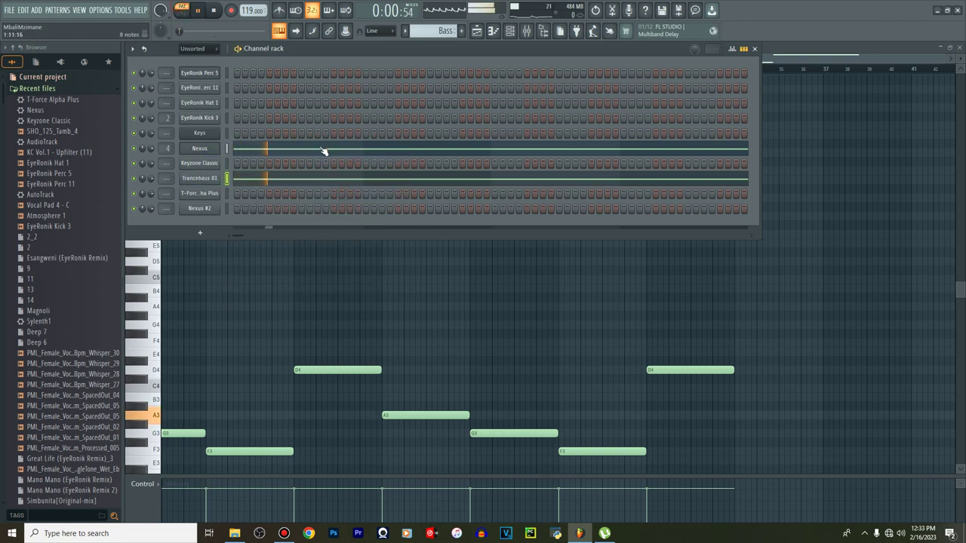
{"action": "left_click", "coordinate": [256, 182]}
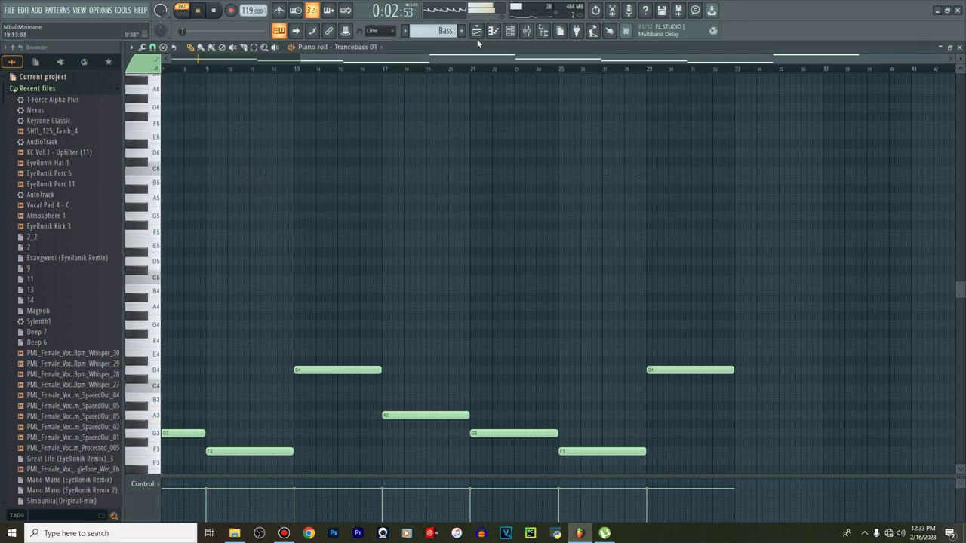
Lower the Trancebass 01 filter cutoff to 39 on the synth's Modulations page
{"action": "left_click", "coordinate": [509, 31]}
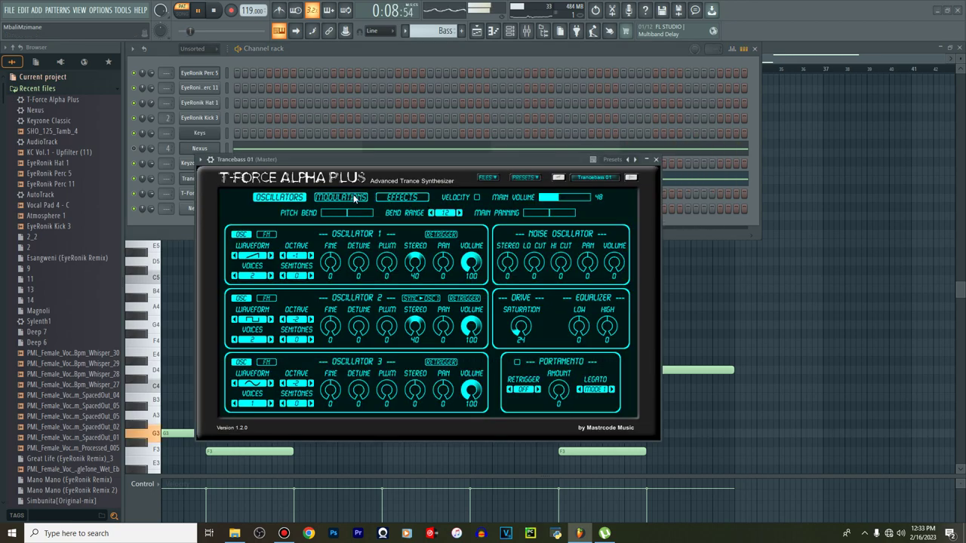
{"action": "left_click", "coordinate": [350, 195]}
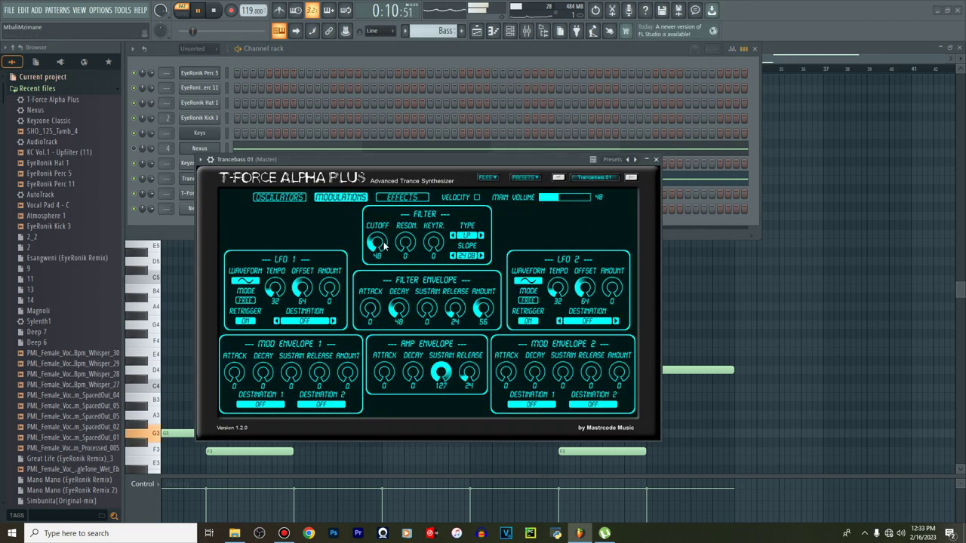
{"action": "left_click_drag", "start_coordinate": [377, 242], "coordinate": [377, 250]}
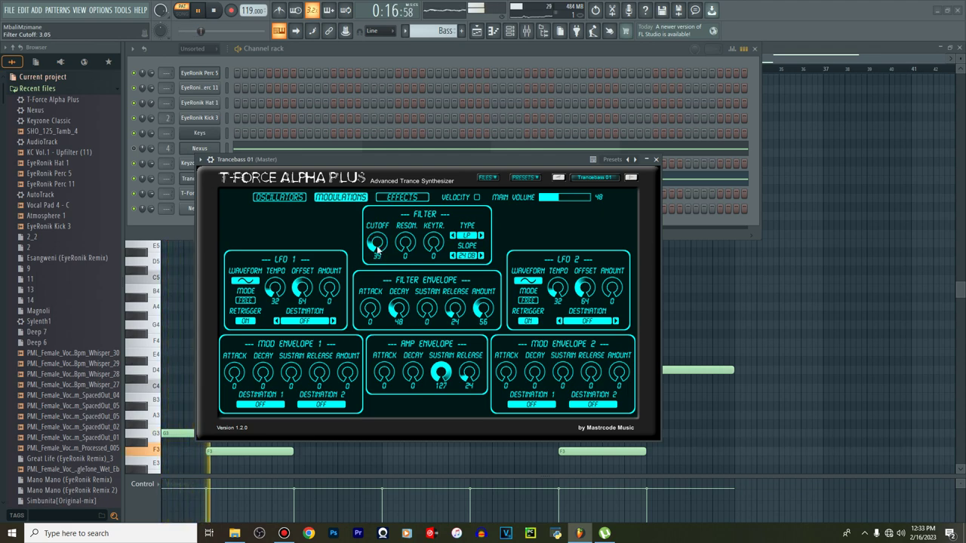
{"action": "left_click", "coordinate": [656, 160]}
Transpose all Trancebass 01 notes up one octave and play the Bass pattern
{"action": "left_click", "coordinate": [406, 181]}
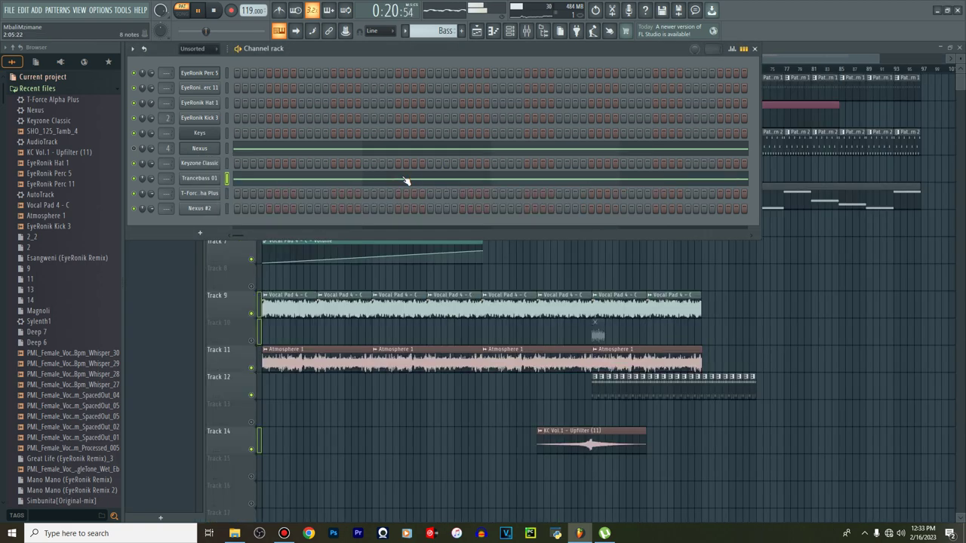
{"action": "left_click", "coordinate": [406, 181]}
{"action": "key", "text": "ctrl+Up"}
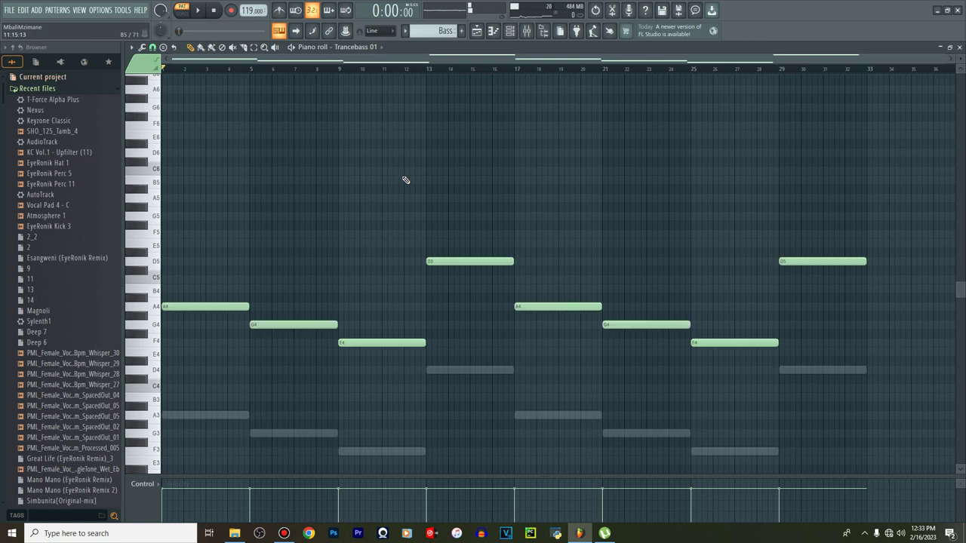
{"action": "key", "text": "space"}
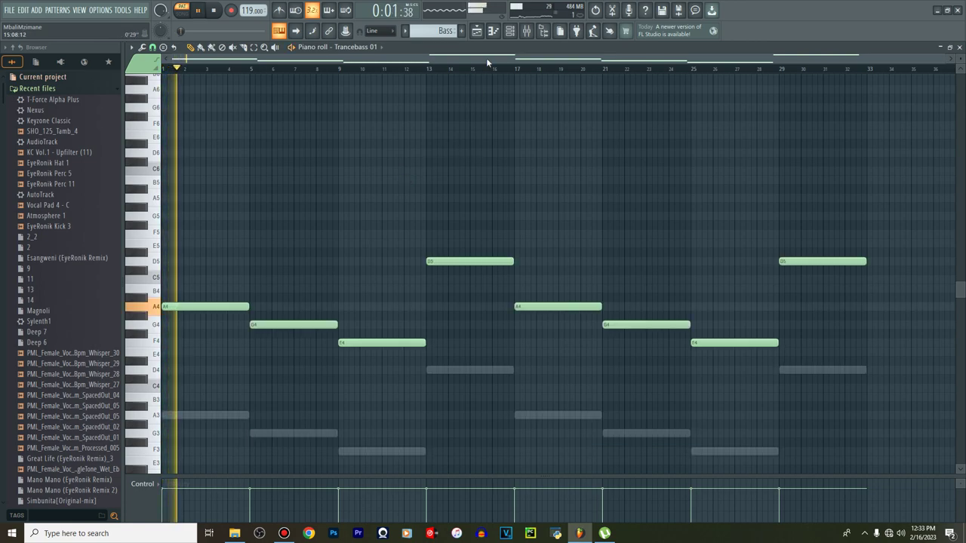
Reopen the Trancebass 01 synth and show its Effects page with the trance gate settings
{"action": "left_click", "coordinate": [510, 31]}
{"action": "left_click", "coordinate": [202, 178]}
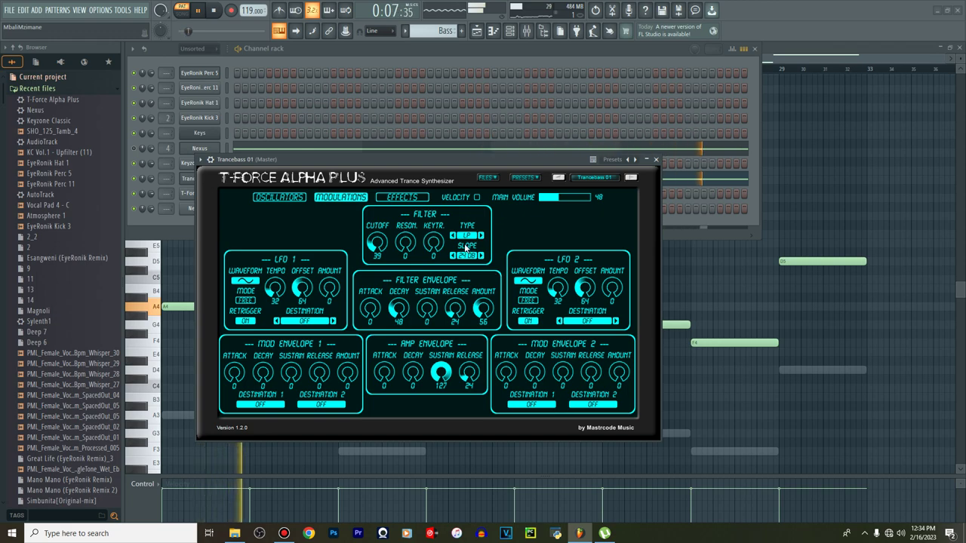
{"action": "left_click", "coordinate": [411, 200]}
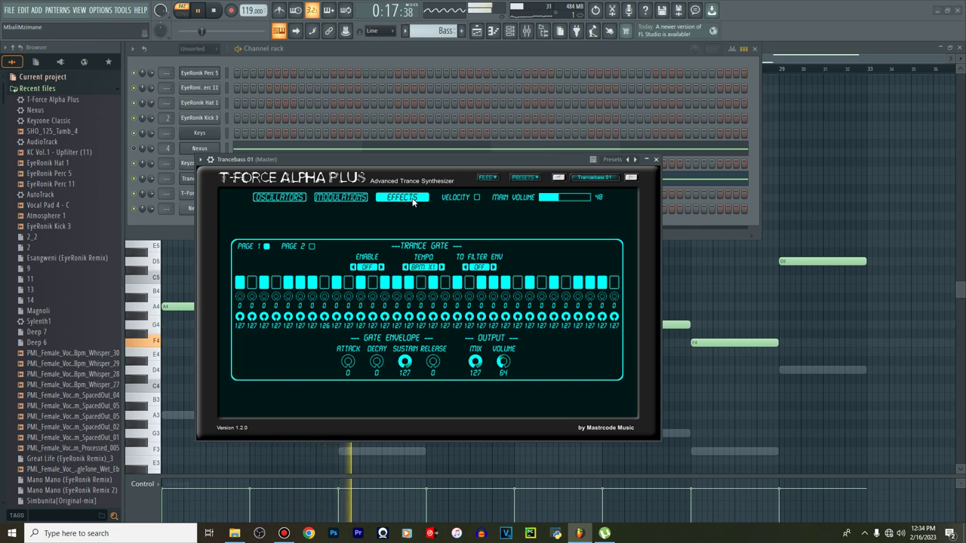
Stop playback and move VolumeShaper3 x64 down to effect slot 3 on the Nexus channel's mixer track
{"action": "left_click", "coordinate": [655, 160]}
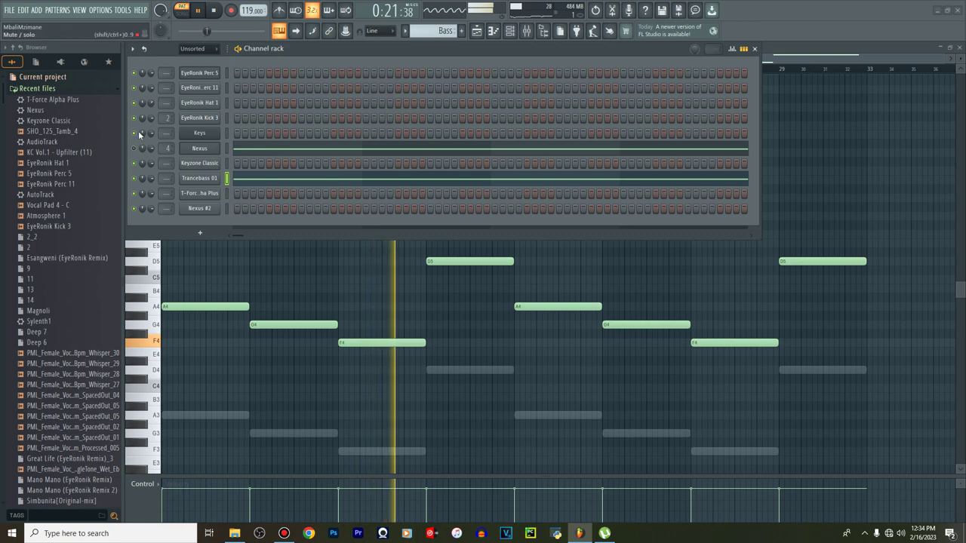
{"action": "key", "text": "space"}
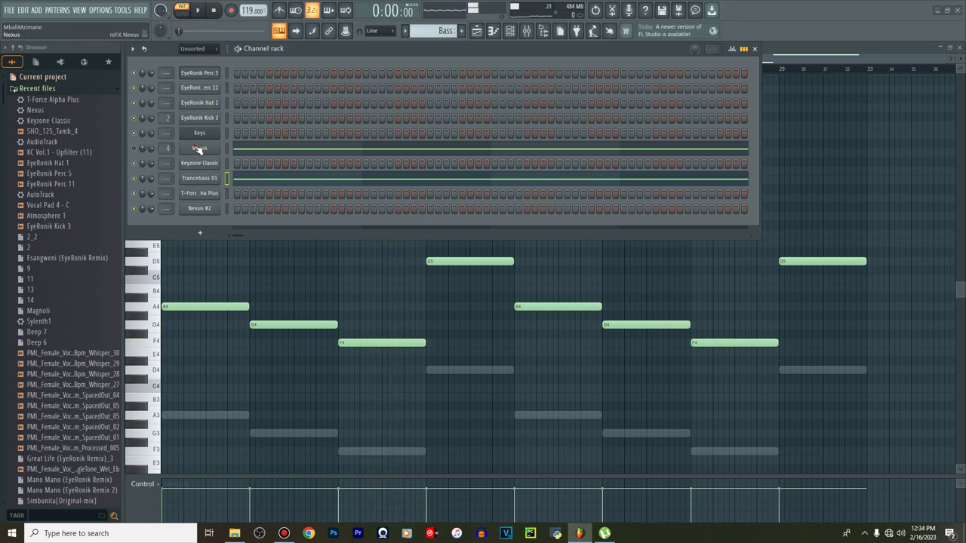
{"action": "left_click", "coordinate": [199, 148]}
{"action": "left_click", "coordinate": [404, 147]}
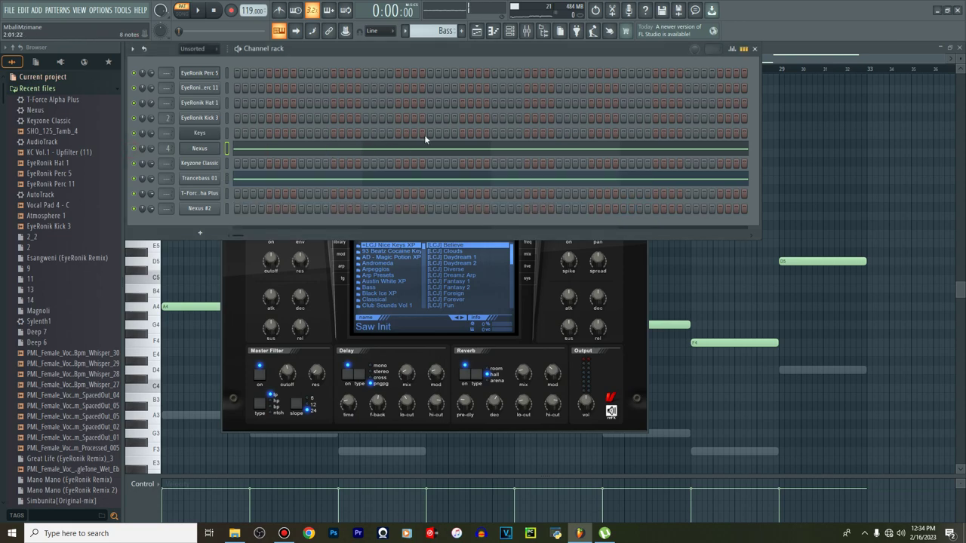
{"action": "left_click", "coordinate": [530, 34]}
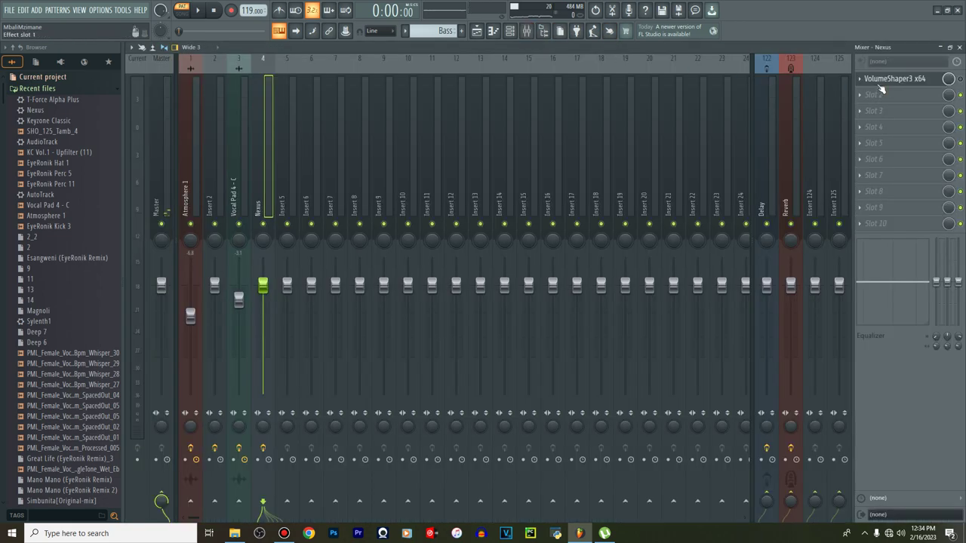
{"action": "left_click_drag", "start_coordinate": [872, 83], "coordinate": [871, 101]}
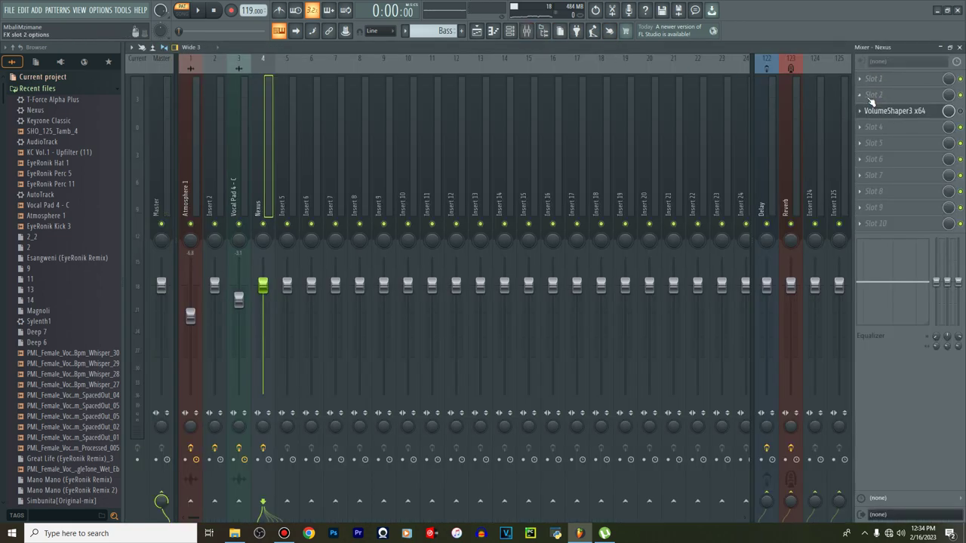
Insert Fruity parametric EQ 2 in slot 1 of the Nexus mixer track and load its 20Hz + 18kHz cut preset during playback
{"action": "left_click", "coordinate": [864, 89]}
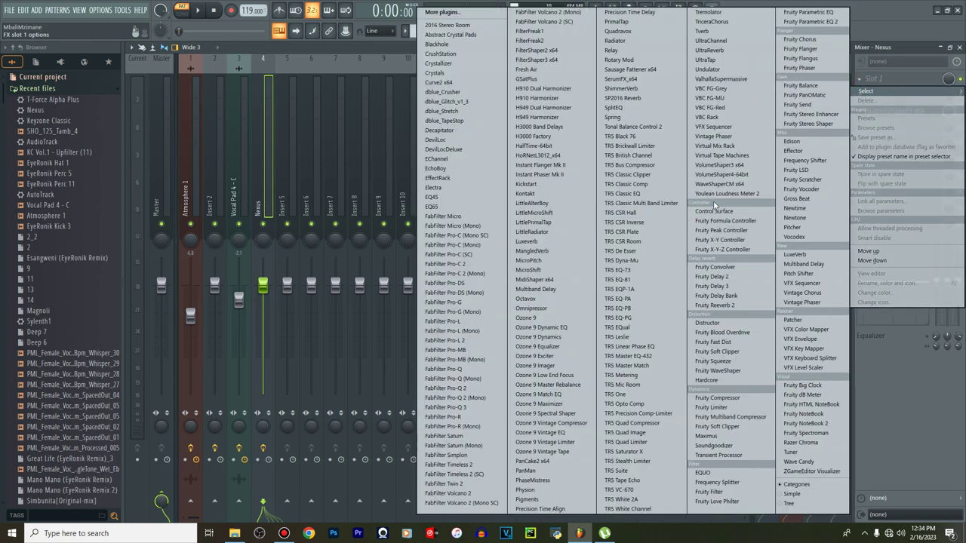
{"action": "left_click", "coordinate": [790, 23]}
{"action": "key", "text": "space"}
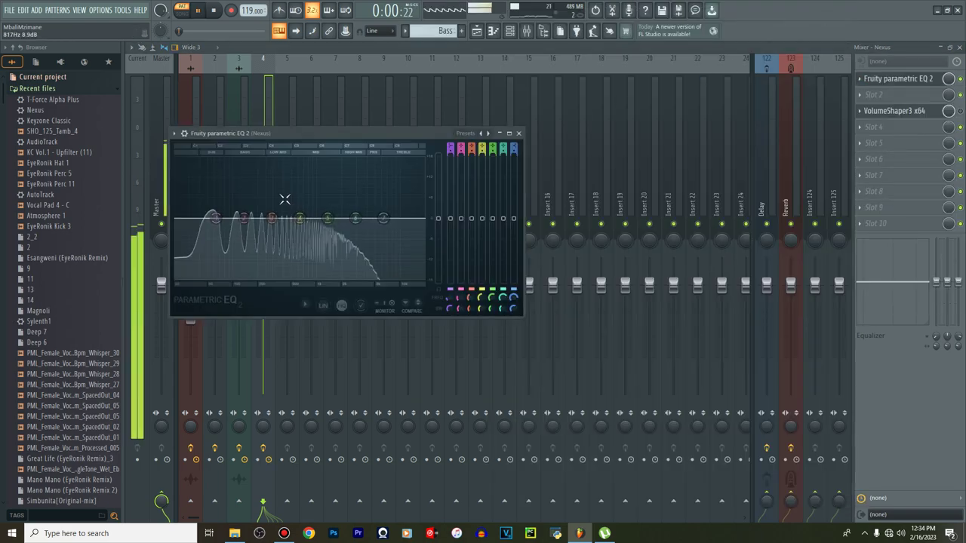
{"action": "left_click", "coordinate": [489, 135]}
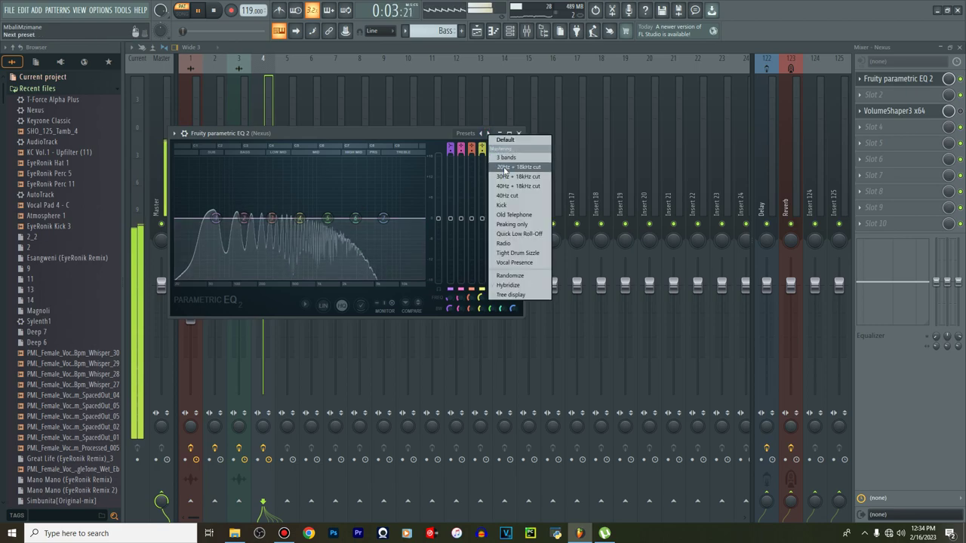
{"action": "left_click", "coordinate": [507, 167]}
Raise the EQ's band 1 high-pass frequency to about 274 Hz and choose a gentler filter order
{"action": "left_click_drag", "start_coordinate": [176, 219], "coordinate": [255, 218]}
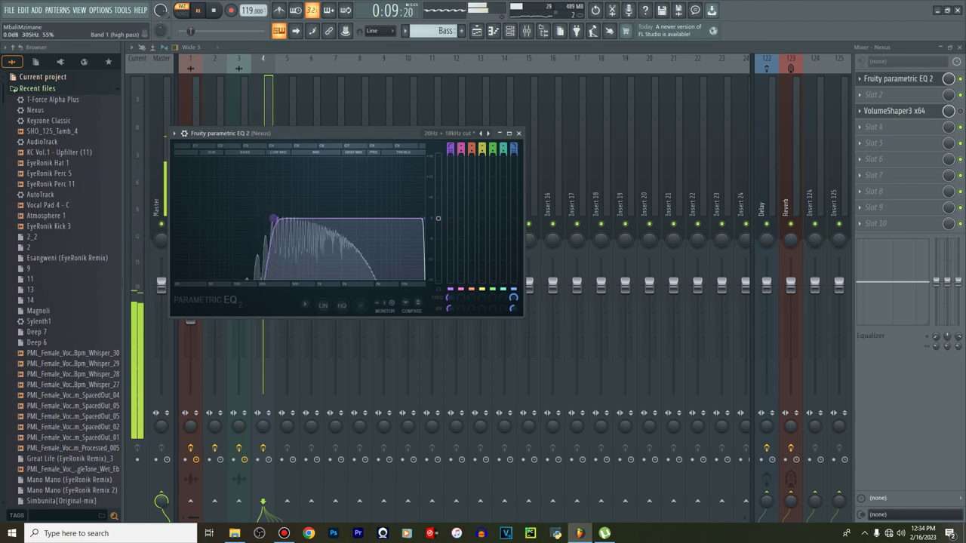
{"action": "right_click", "coordinate": [270, 221]}
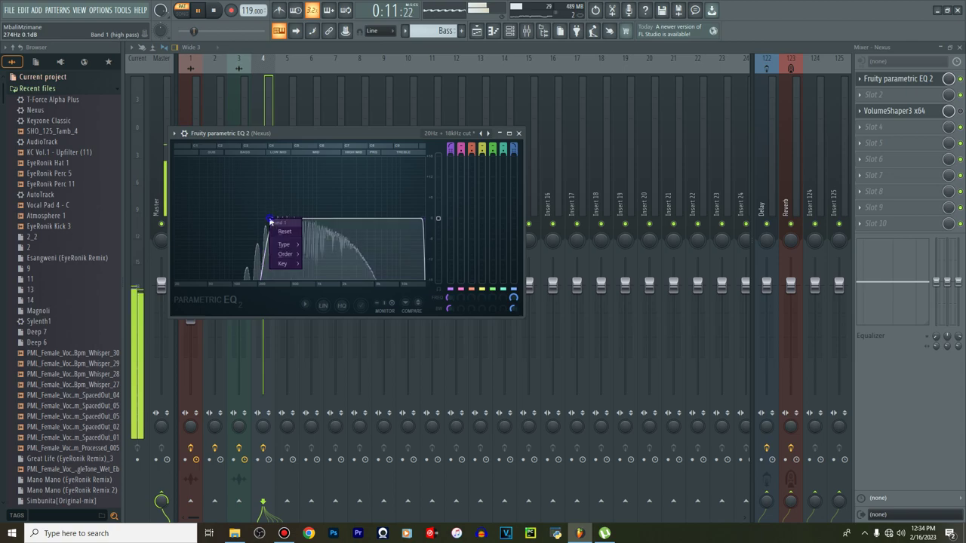
{"action": "mouse_move", "coordinate": [283, 246]}
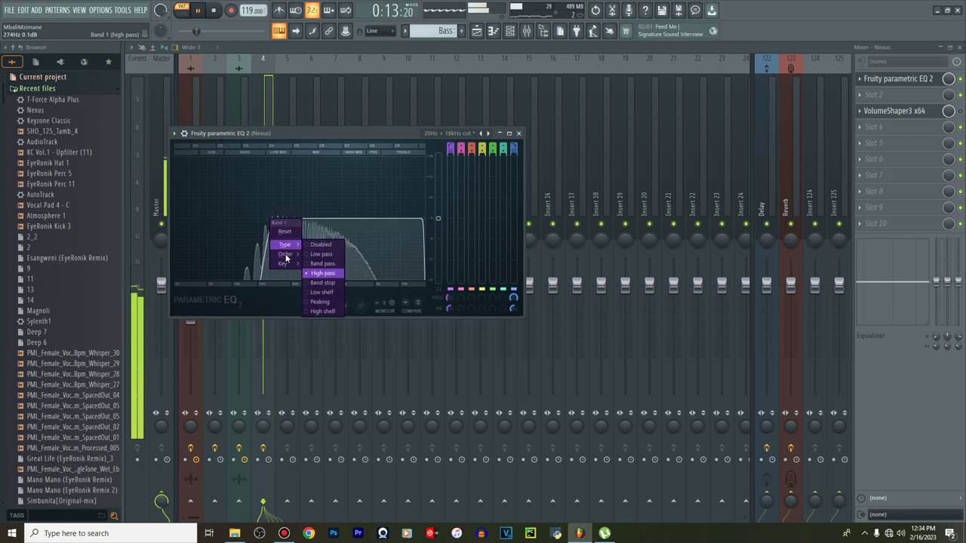
{"action": "left_click", "coordinate": [315, 282]}
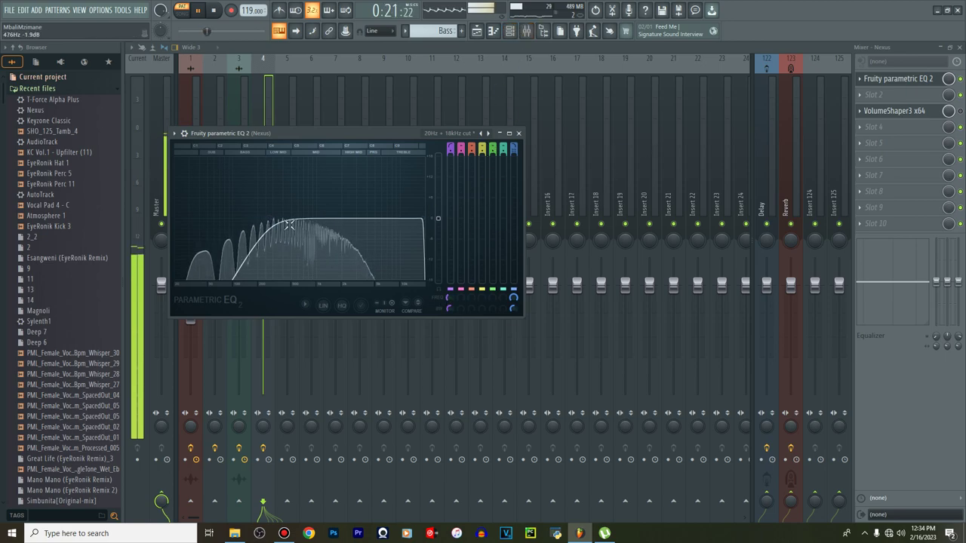
Widen the high-pass band's bandwidth and lower its frequency into the bass range for a more gradual low-end roll-off
{"action": "left_click_drag", "start_coordinate": [270, 219], "coordinate": [264, 219]}
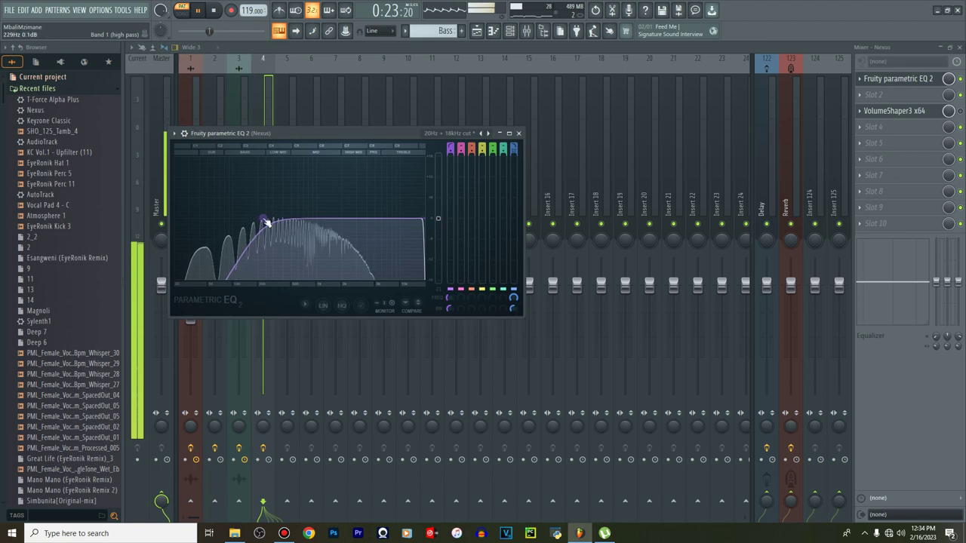
{"action": "scroll", "coordinate": [264, 219], "scroll_direction": "up", "scroll_amount": 4}
{"action": "scroll", "coordinate": [266, 222], "scroll_direction": "up", "scroll_amount": 4}
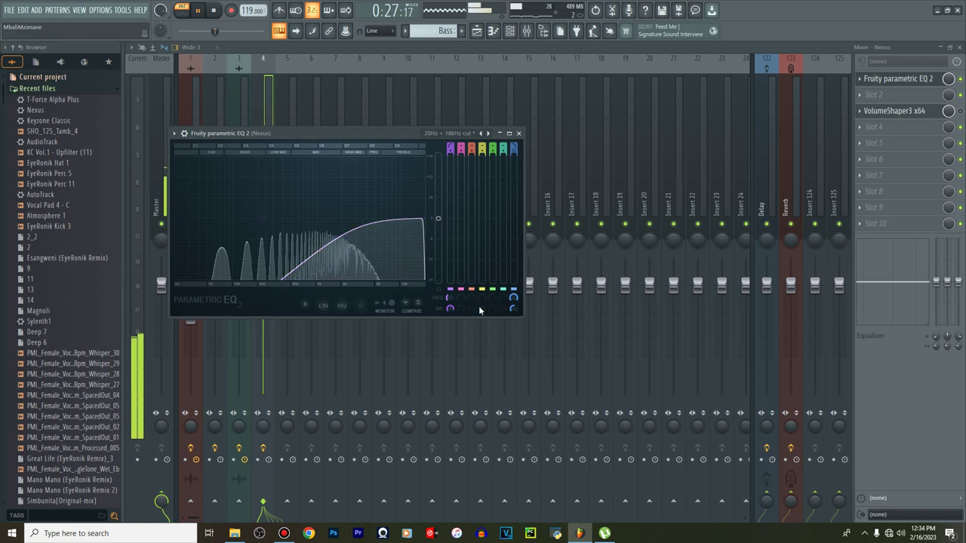
{"action": "left_click_drag", "start_coordinate": [261, 218], "coordinate": [232, 218]}
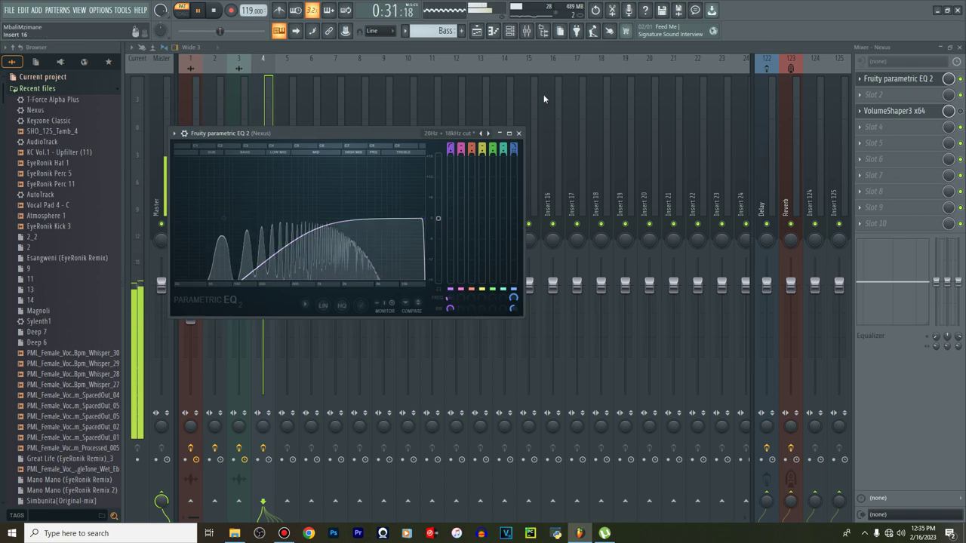
Lower the master filter cutoff in the Nexus synth and move its window clear of the channel rack
{"action": "left_click", "coordinate": [510, 31]}
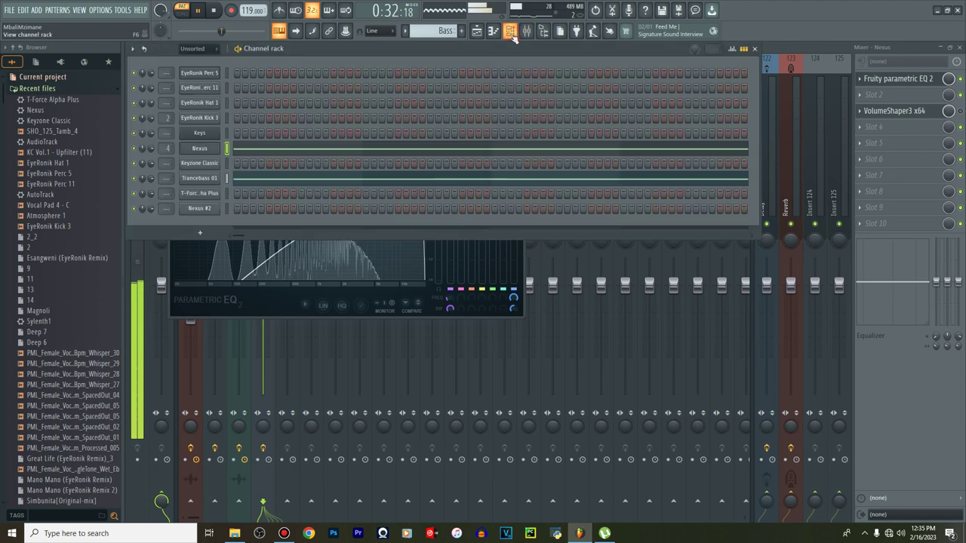
{"action": "left_click", "coordinate": [203, 149]}
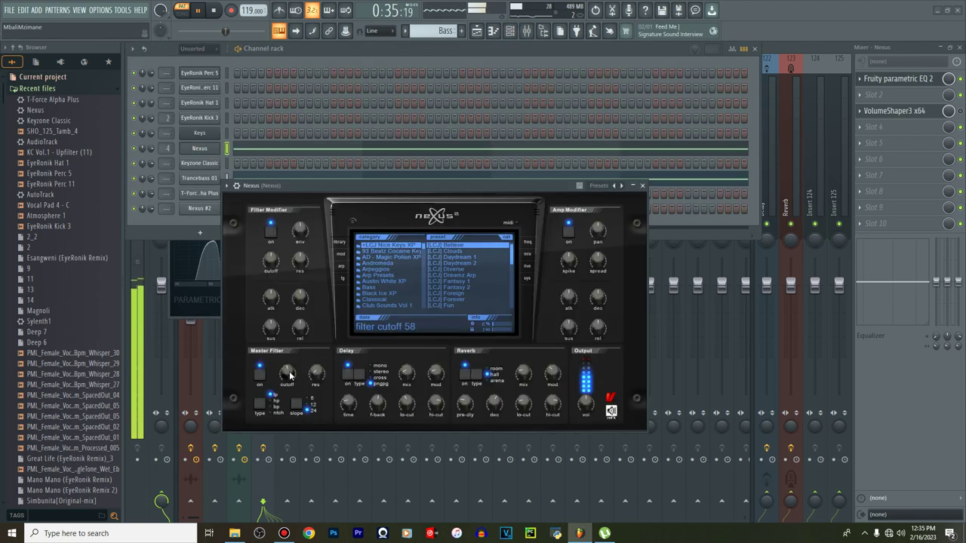
{"action": "left_click_drag", "start_coordinate": [290, 375], "coordinate": [287, 414]}
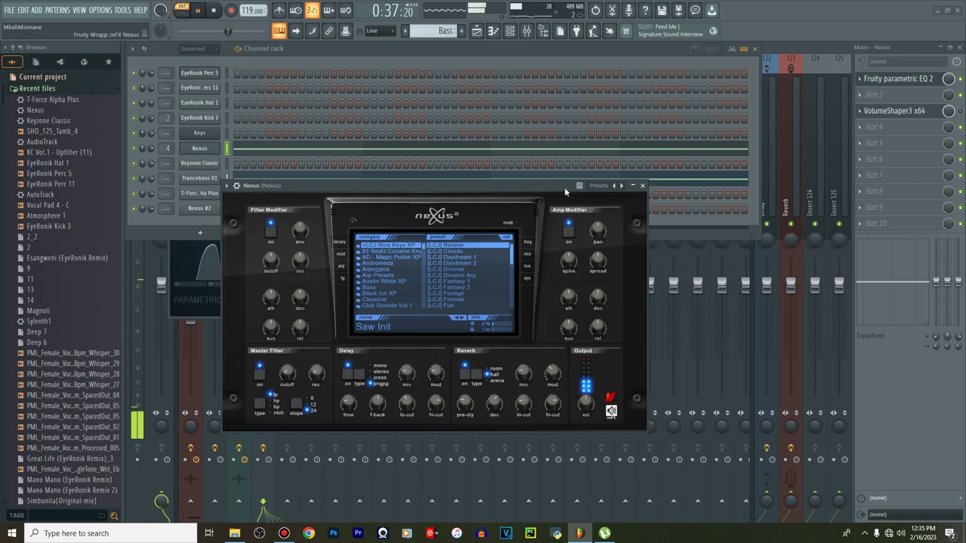
{"action": "left_click_drag", "start_coordinate": [554, 186], "coordinate": [520, 357]}
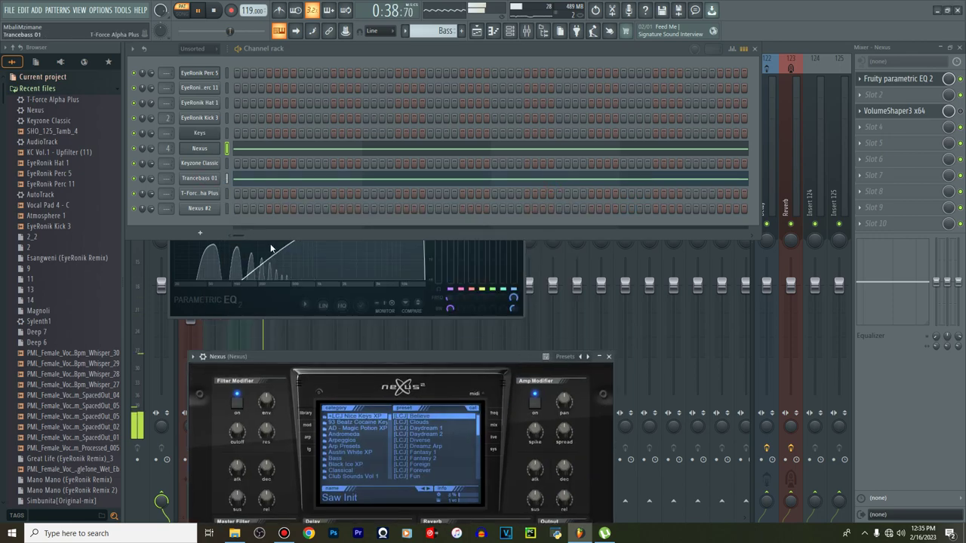
Adjust the filter cutoff on Trancebass 01's modulation page and create an automation clip for that last tweaked parameter
{"action": "left_click", "coordinate": [200, 179]}
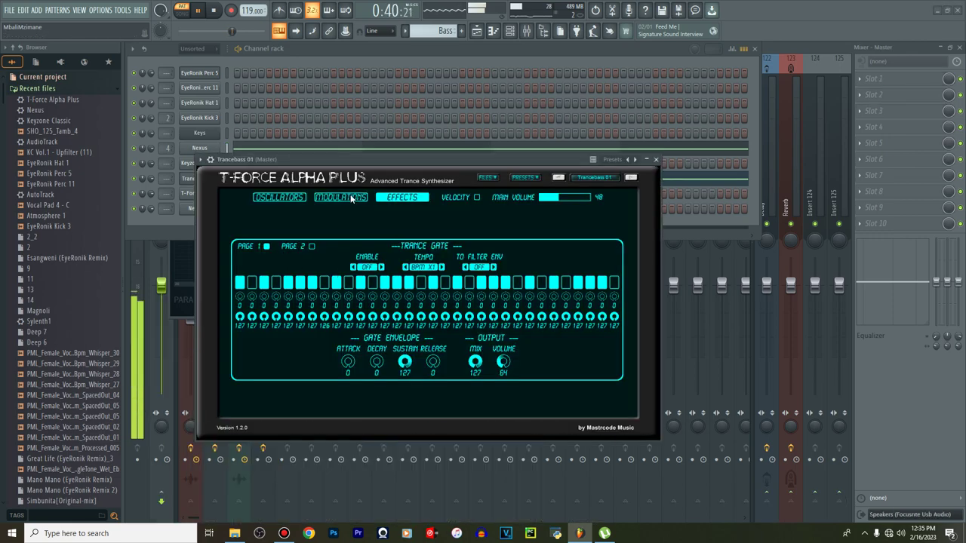
{"action": "left_click", "coordinate": [341, 197]}
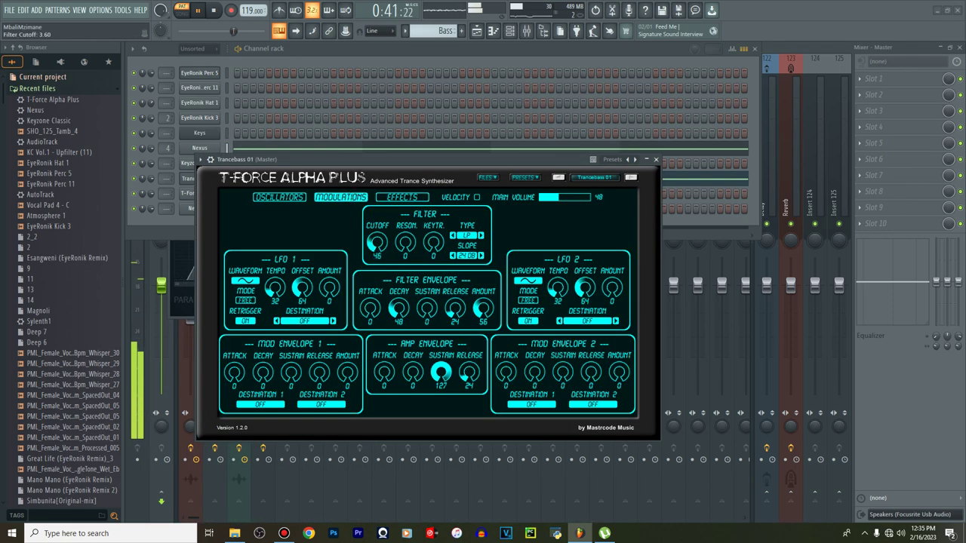
{"action": "left_click", "coordinate": [656, 159]}
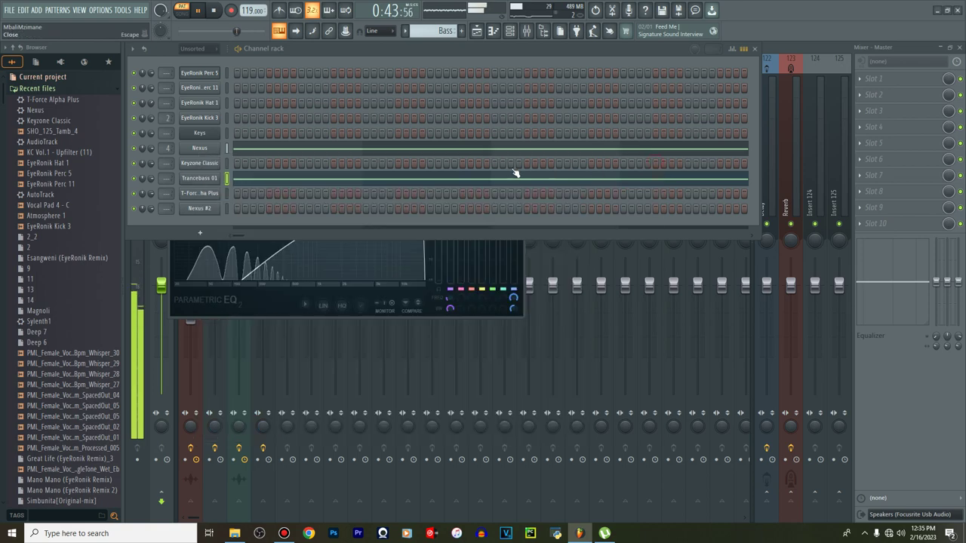
{"action": "left_click", "coordinate": [126, 10]}
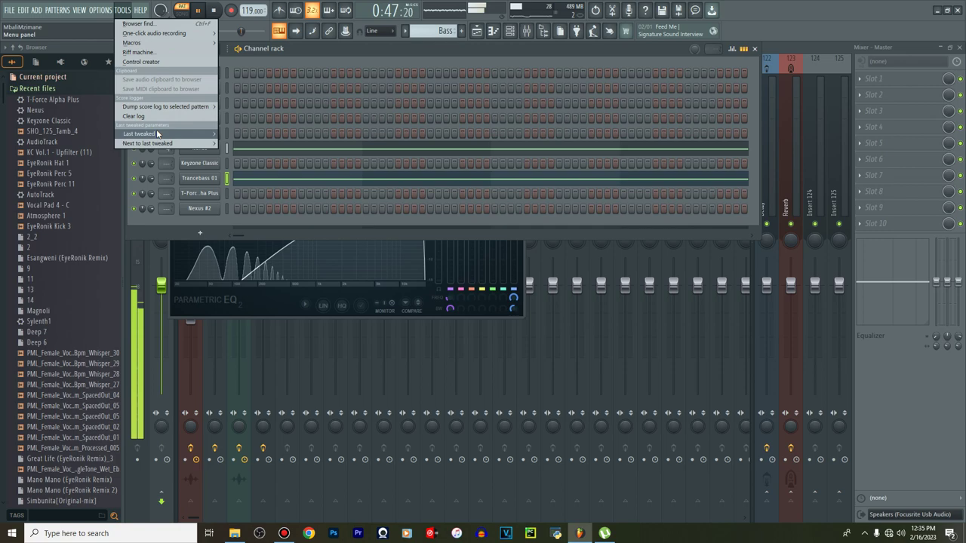
{"action": "mouse_move", "coordinate": [160, 133]}
{"action": "left_click", "coordinate": [255, 201]}
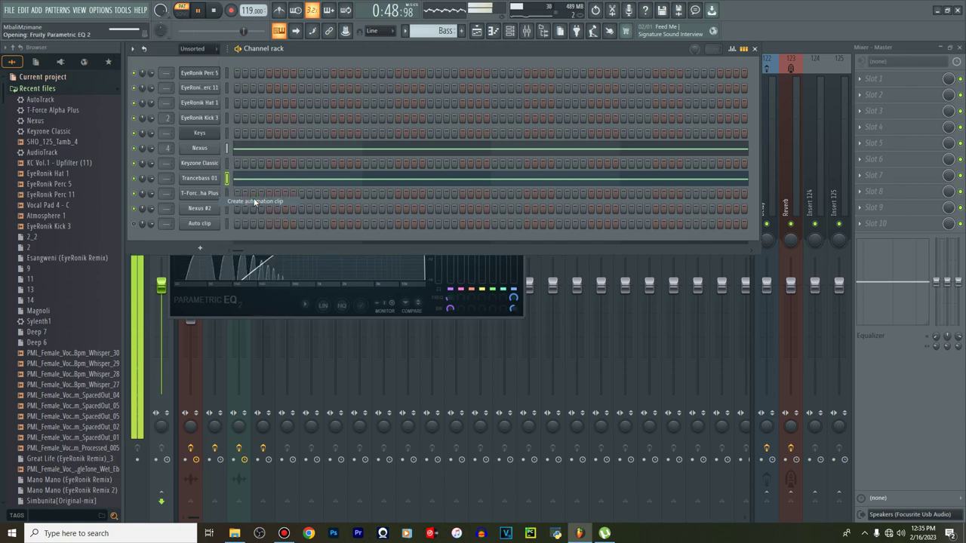
Shape the Trancebass 01 filter cutoff automation in the playlist to rise until bar 33, drop, and rise again to bar 49
{"action": "left_click", "coordinate": [476, 31]}
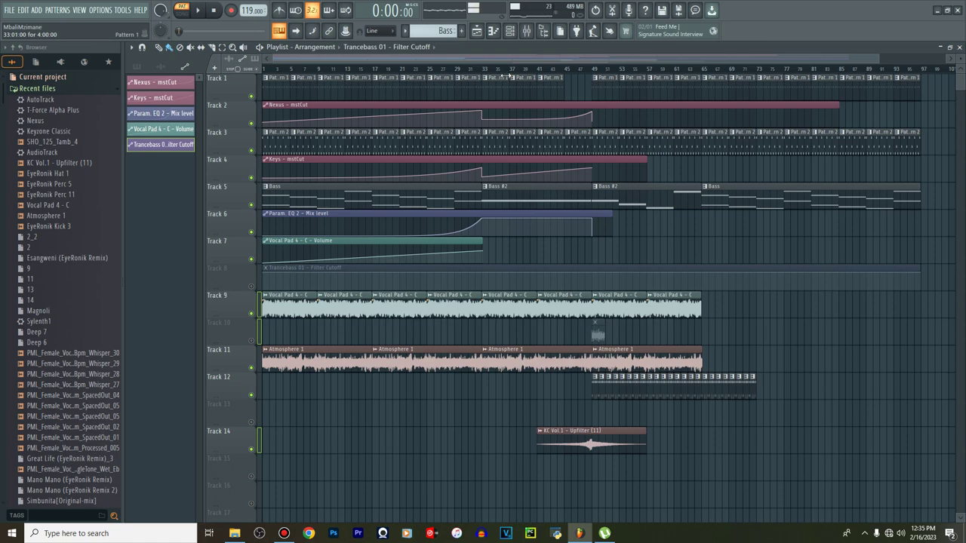
{"action": "scroll", "coordinate": [511, 76], "scroll_direction": "down", "scroll_amount": 2}
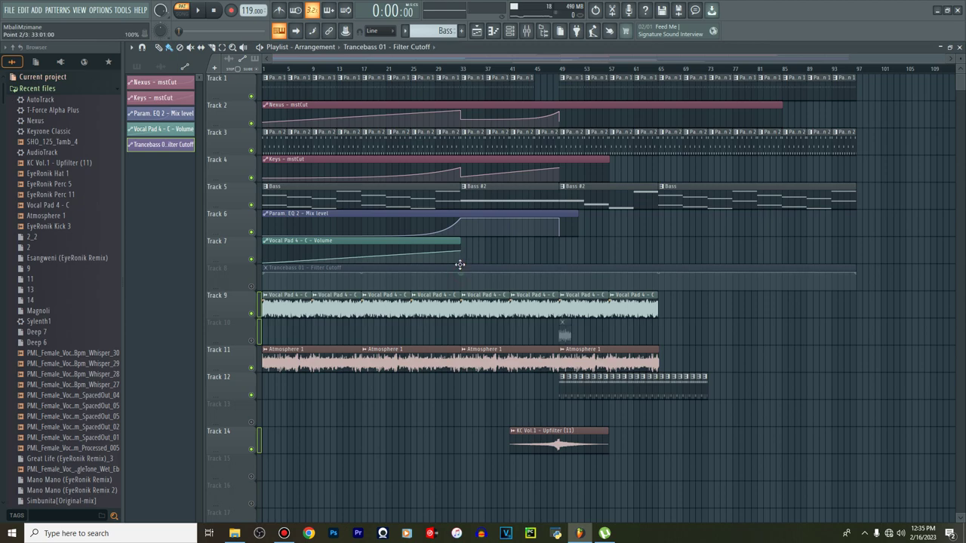
{"action": "left_click_drag", "start_coordinate": [267, 276], "coordinate": [263, 299]}
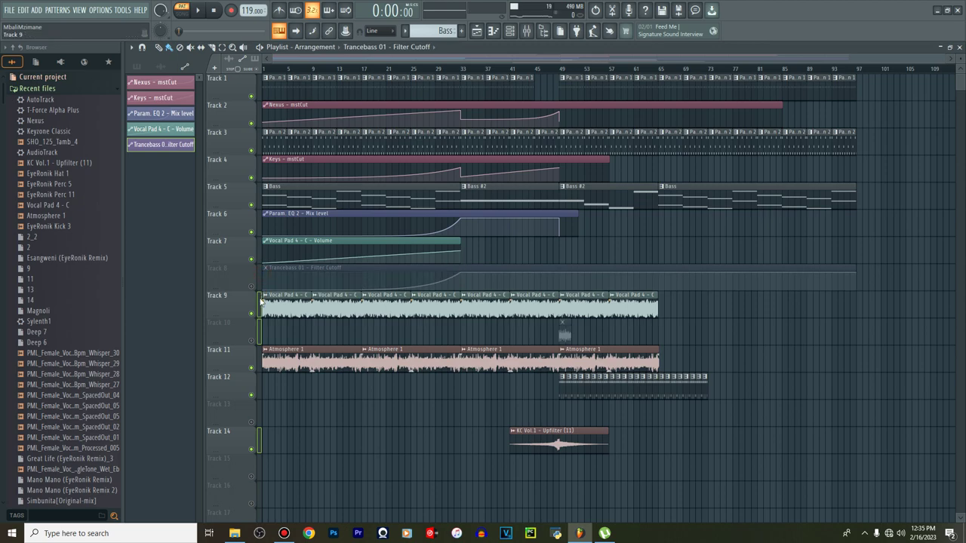
{"action": "right_click", "coordinate": [462, 283]}
{"action": "right_click", "coordinate": [561, 276]}
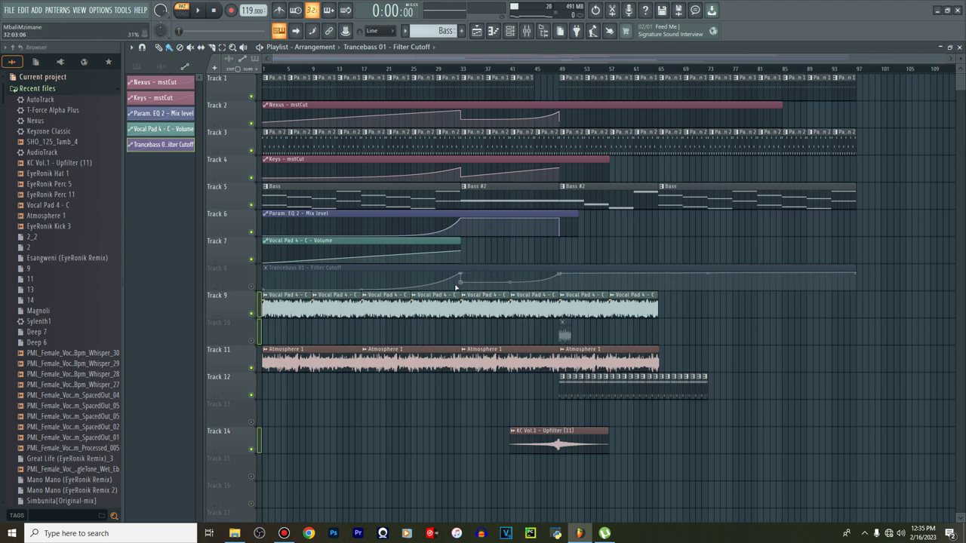
Unmute Track 8 with the filter cutoff automation and play the arrangement in song mode
{"action": "left_click", "coordinate": [251, 287]}
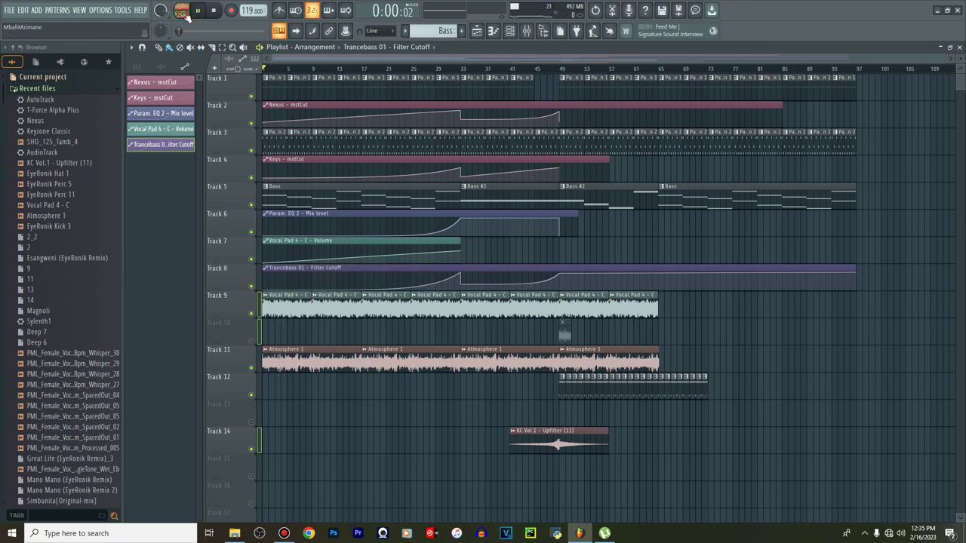
{"action": "key", "text": "space"}
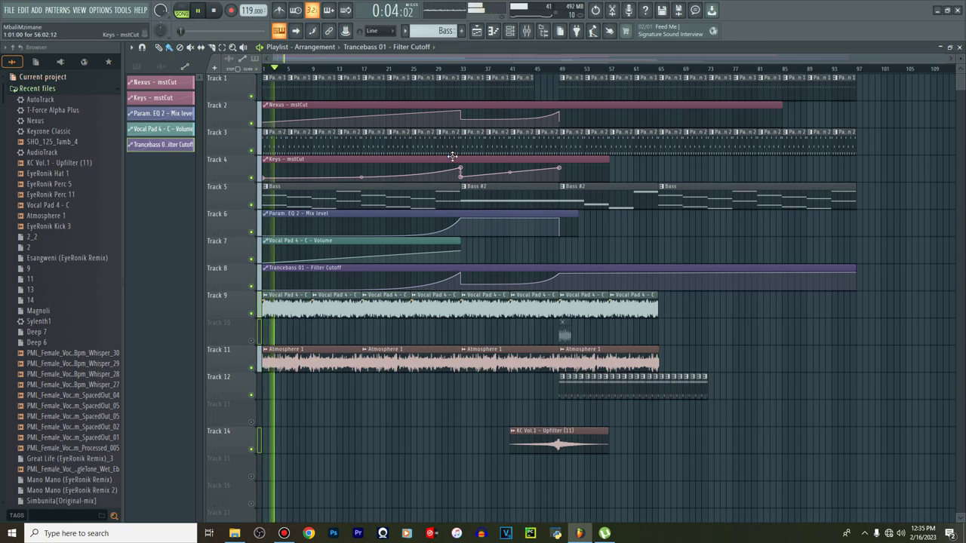
Show Pattern 1 in the channel rack and enlarge the rack until every channel fits
{"action": "left_click", "coordinate": [517, 32]}
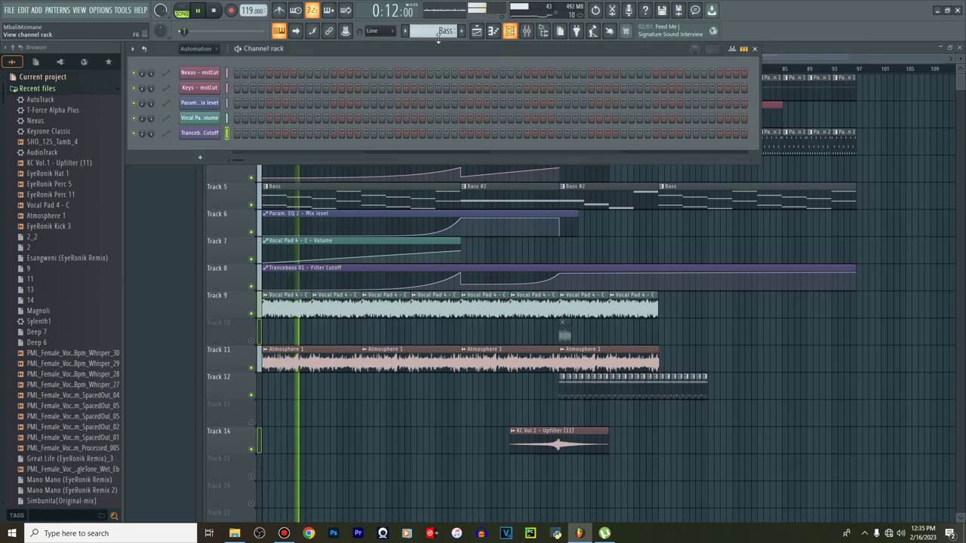
{"action": "left_click", "coordinate": [404, 31]}
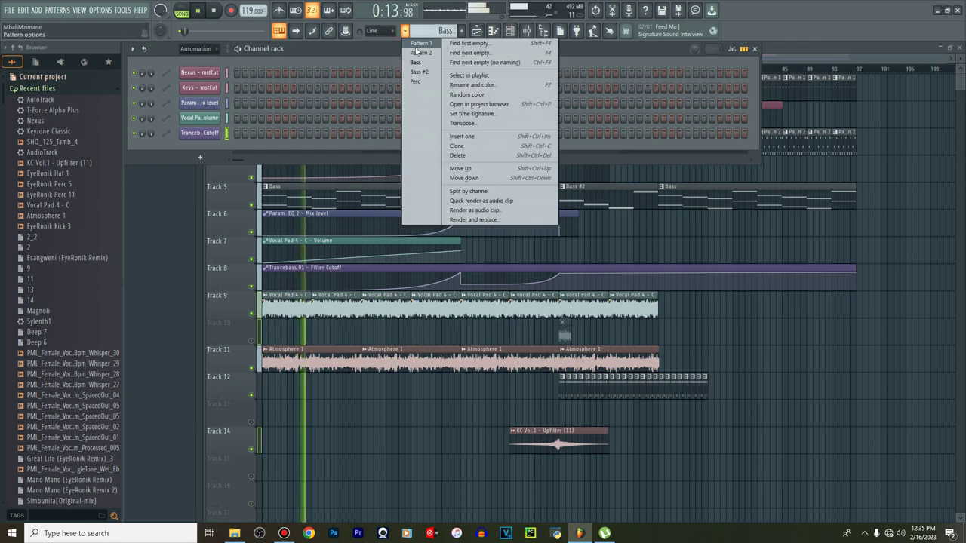
{"action": "left_click", "coordinate": [419, 44]}
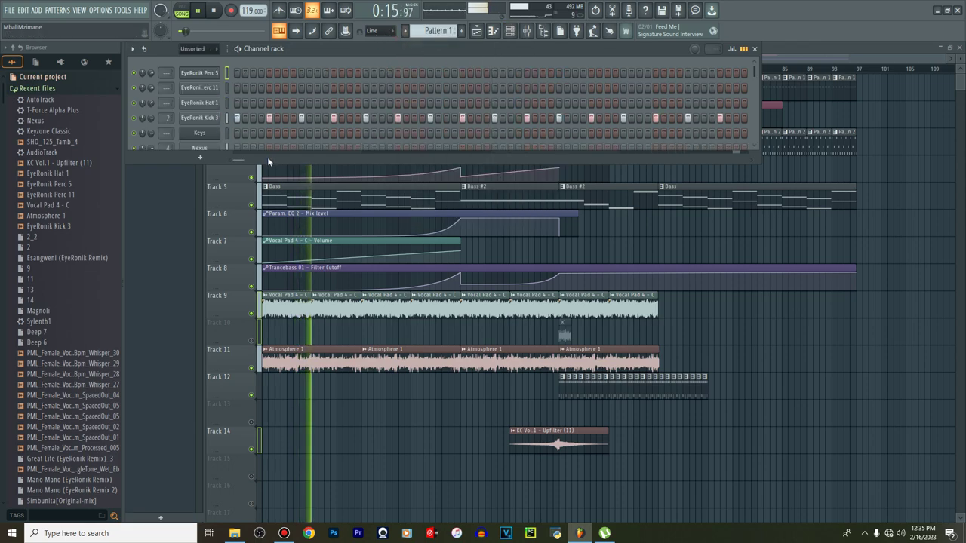
{"action": "left_click_drag", "start_coordinate": [267, 159], "coordinate": [267, 228]}
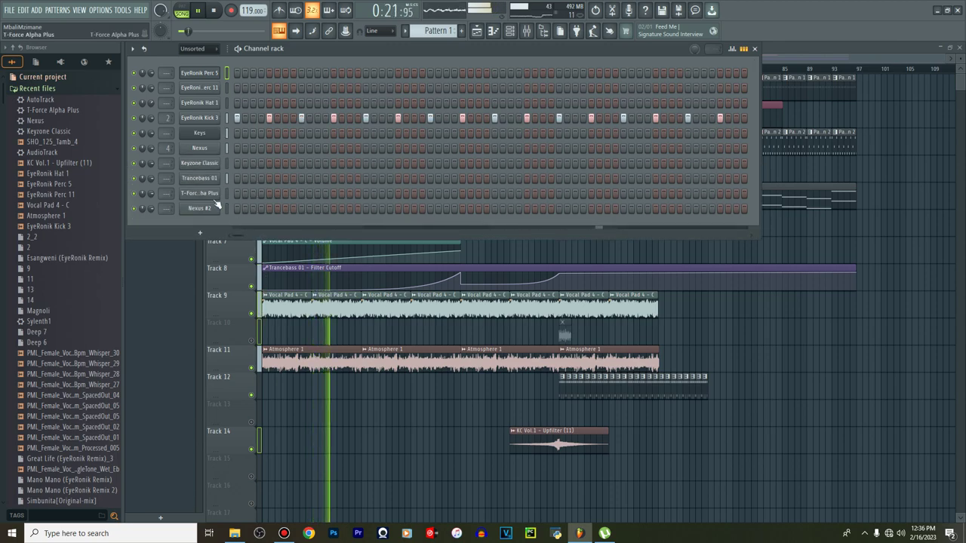
Select Pattern 2 and reshape the Trancebass 01 filter cutoff automation before bar 33, raising its first point to about 36%
{"action": "left_click", "coordinate": [406, 31]}
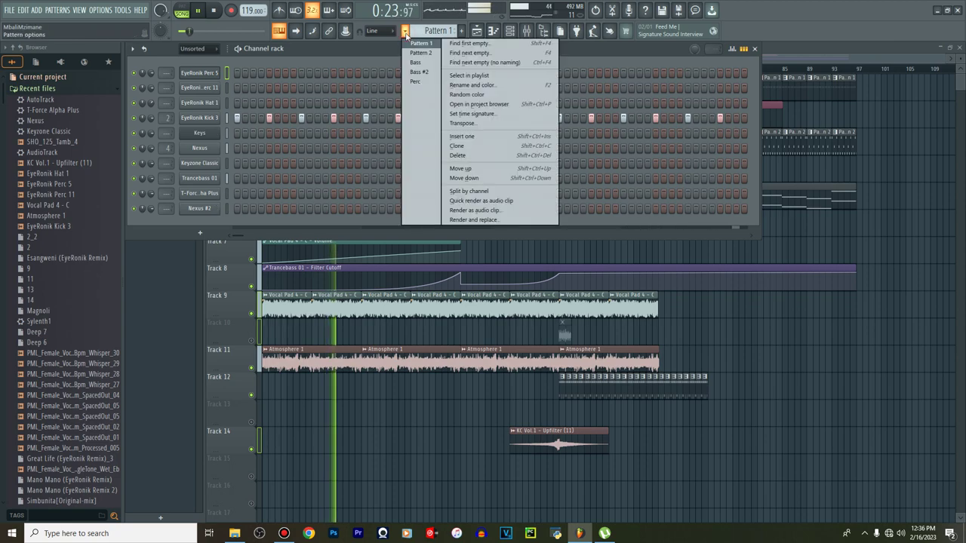
{"action": "left_click", "coordinate": [414, 53]}
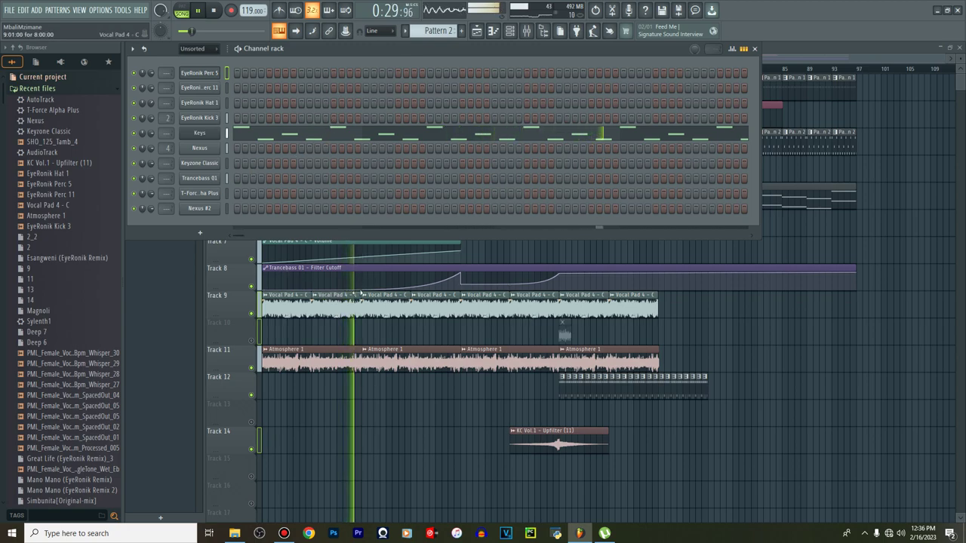
{"action": "left_click_drag", "start_coordinate": [360, 289], "coordinate": [326, 288]}
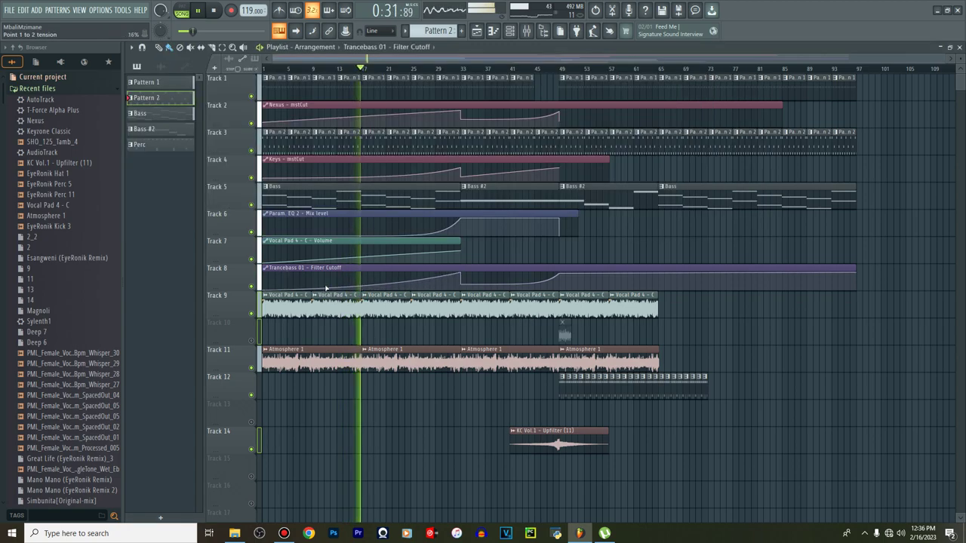
{"action": "left_click_drag", "start_coordinate": [264, 291], "coordinate": [264, 289]}
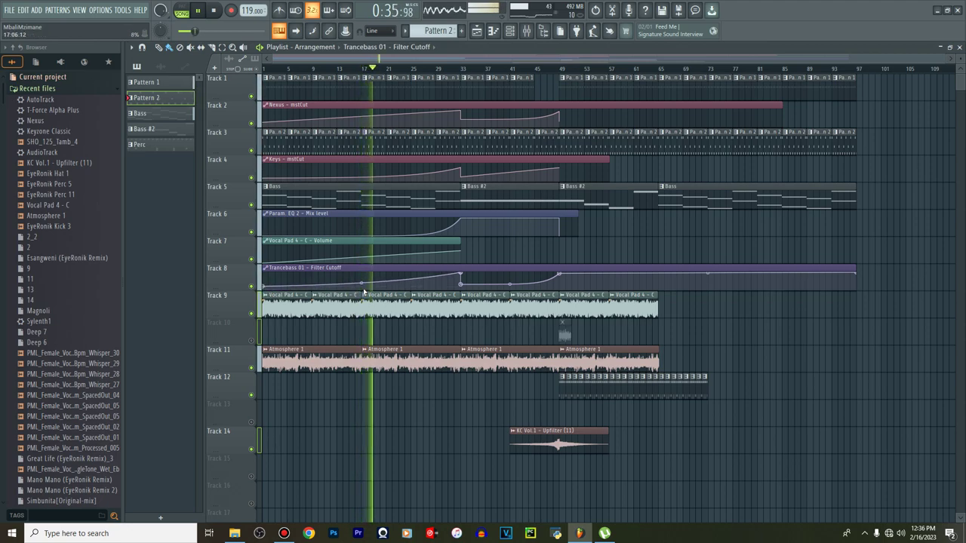
{"action": "left_click_drag", "start_coordinate": [363, 291], "coordinate": [264, 284]}
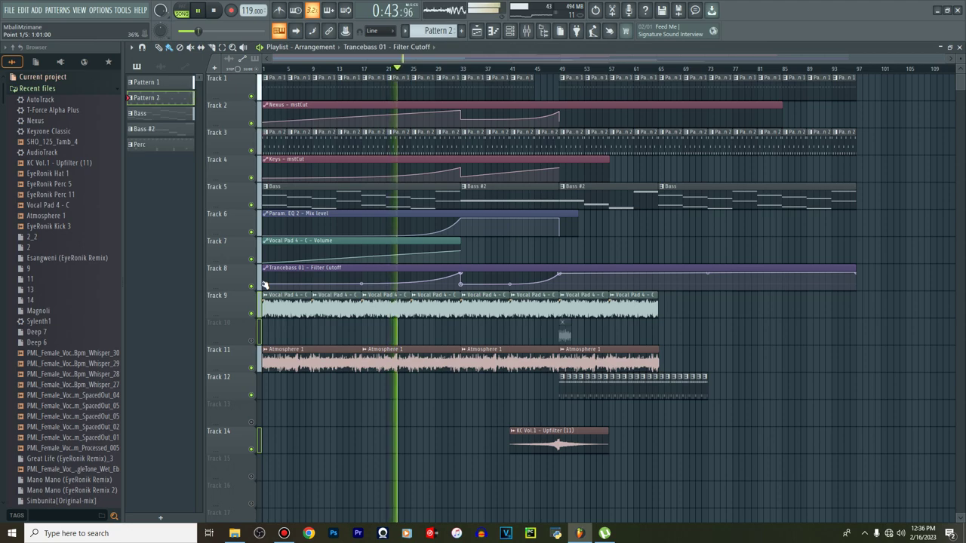
Load the Spacy Pad preset in the Nexus #2 channel and close the plugin
{"action": "key", "text": "F6"}
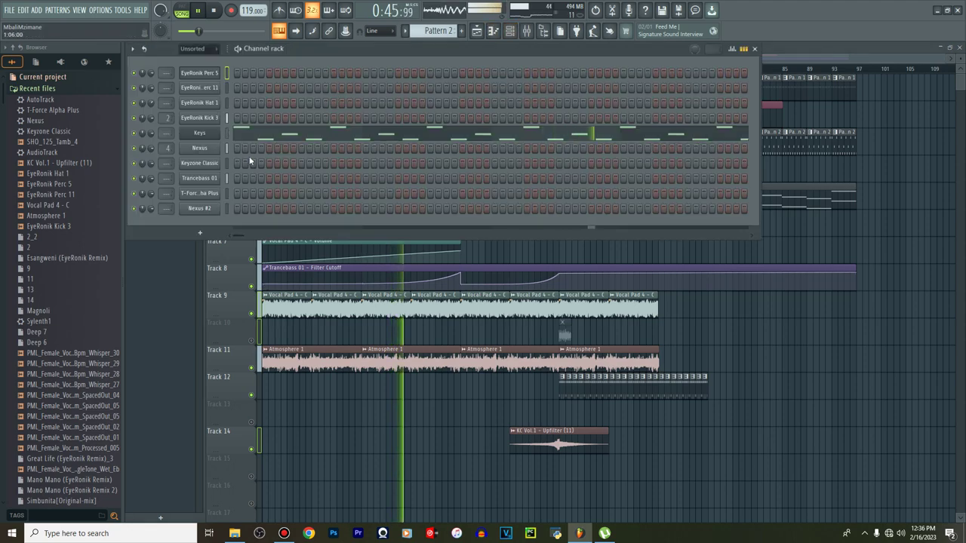
{"action": "left_click", "coordinate": [202, 209]}
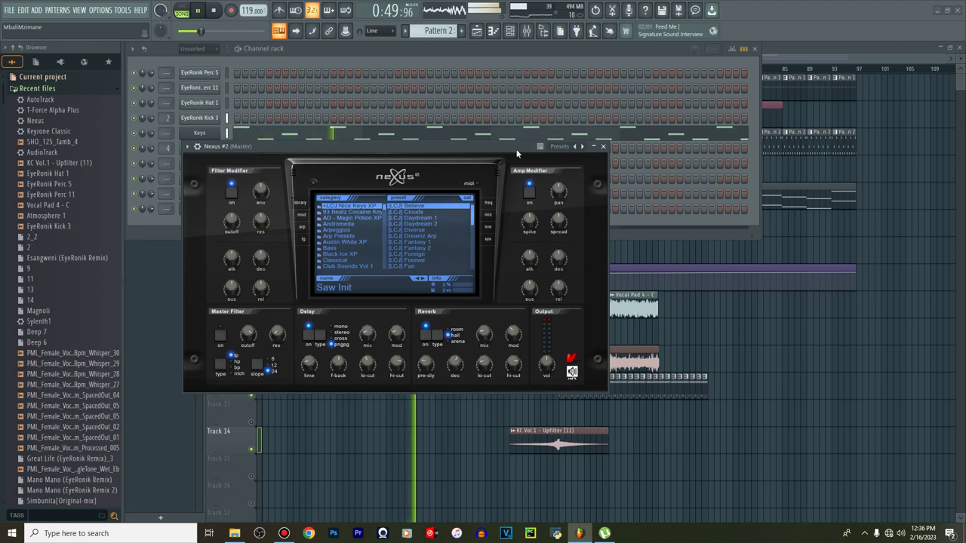
{"action": "right_click", "coordinate": [575, 146]}
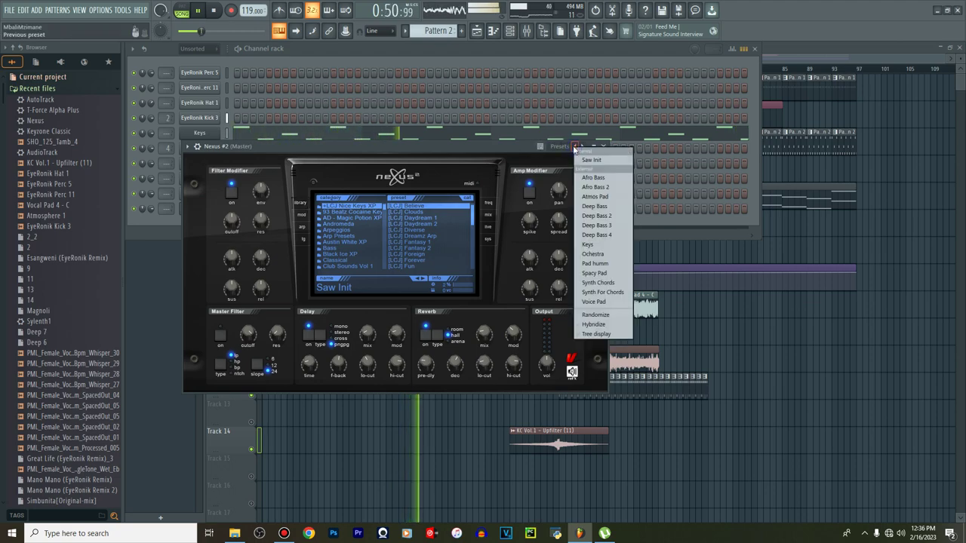
{"action": "left_click", "coordinate": [594, 274]}
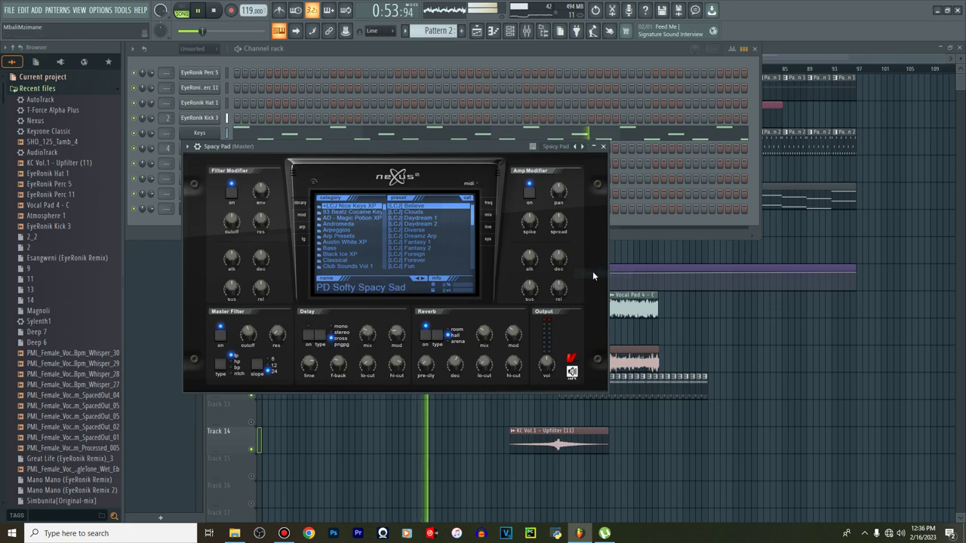
{"action": "left_click", "coordinate": [603, 147]}
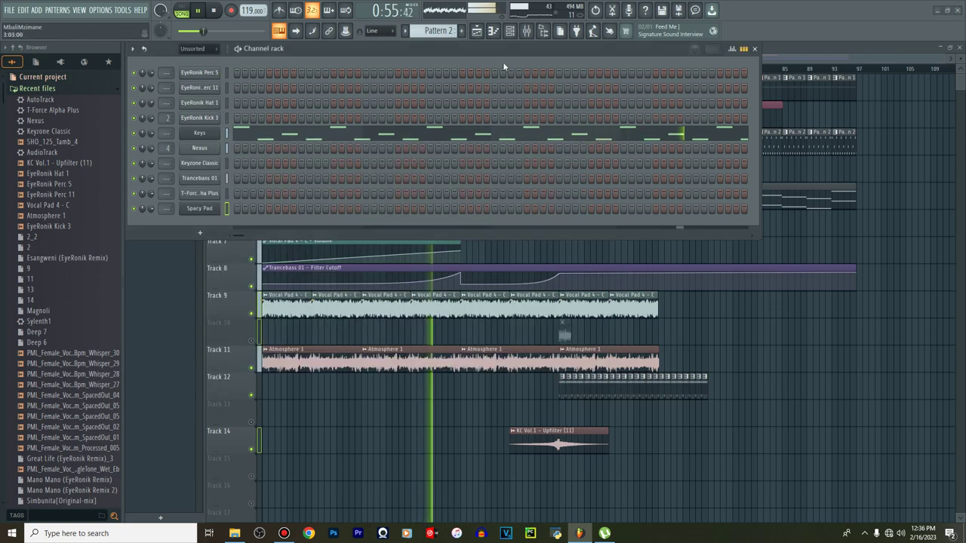
Create a new empty pattern named Pad
{"action": "left_click", "coordinate": [461, 31]}
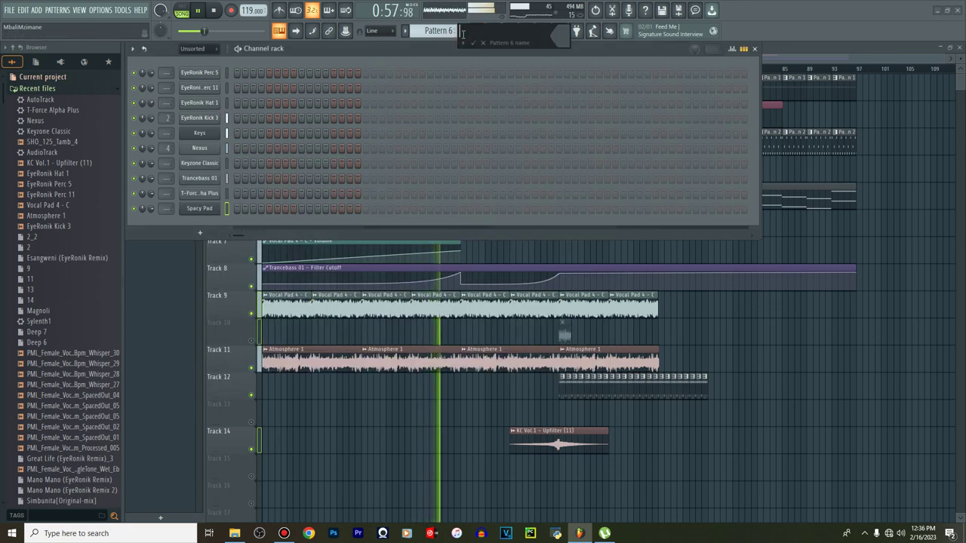
{"action": "type", "text": "Pad"}
{"action": "key", "text": "Return"}
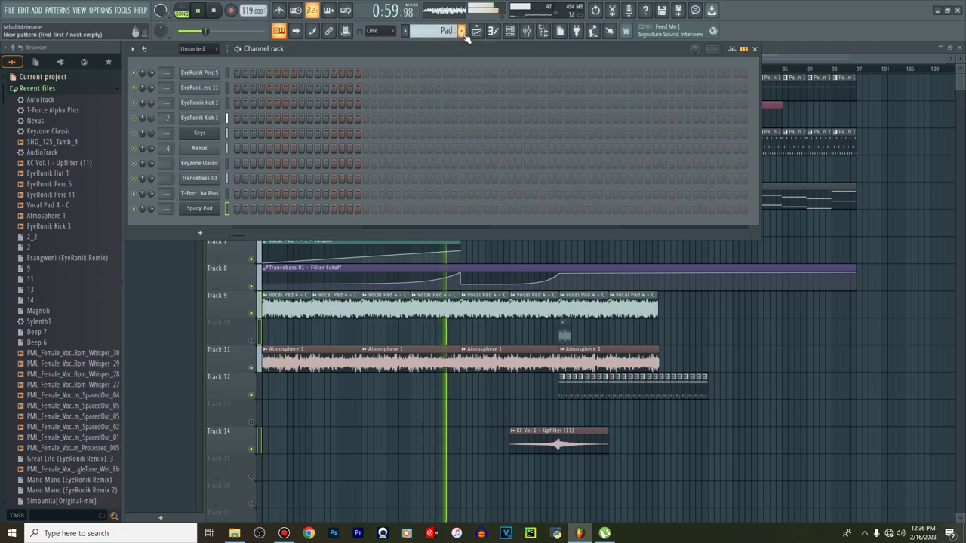
Copy the Keys notes of Pattern 2 and paste them into the T-Force Alpha Plus channel
{"action": "left_click", "coordinate": [481, 34]}
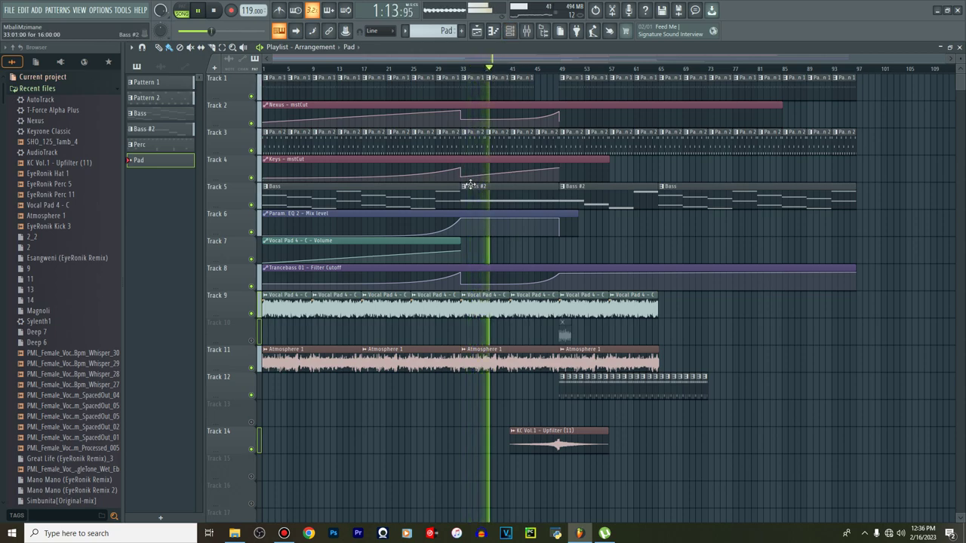
{"action": "double_click", "coordinate": [476, 148]}
{"action": "left_click", "coordinate": [509, 33]}
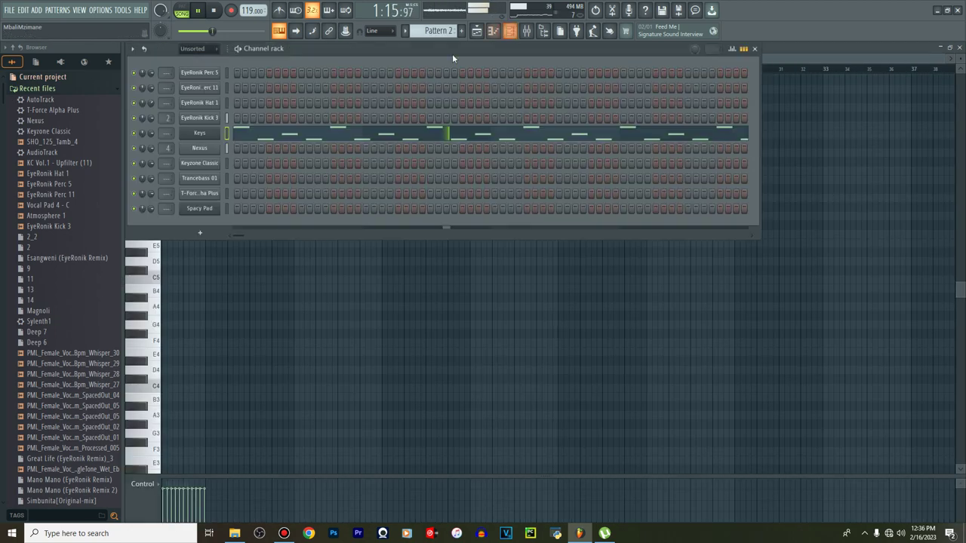
{"action": "right_click", "coordinate": [221, 129]}
{"action": "left_click", "coordinate": [324, 142]}
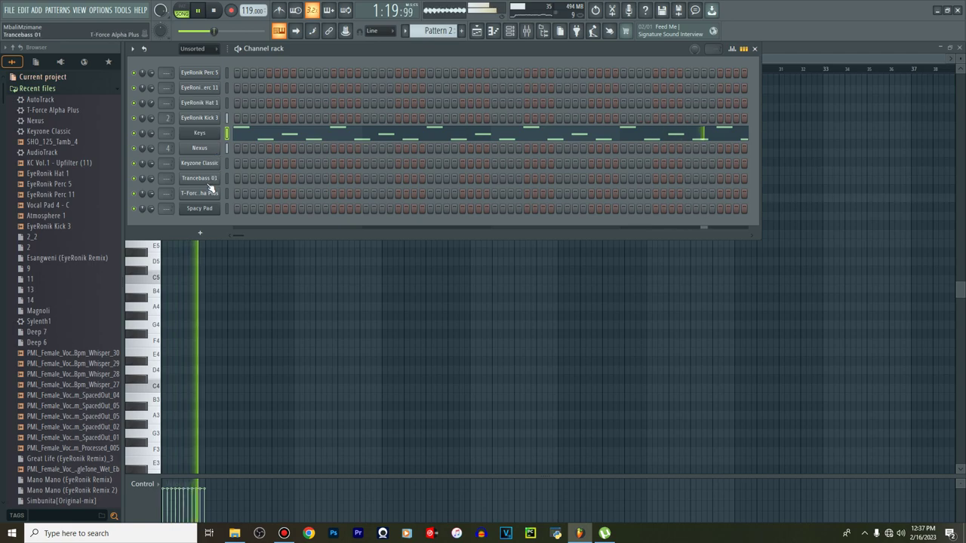
{"action": "right_click", "coordinate": [217, 192]}
{"action": "left_click", "coordinate": [329, 214]}
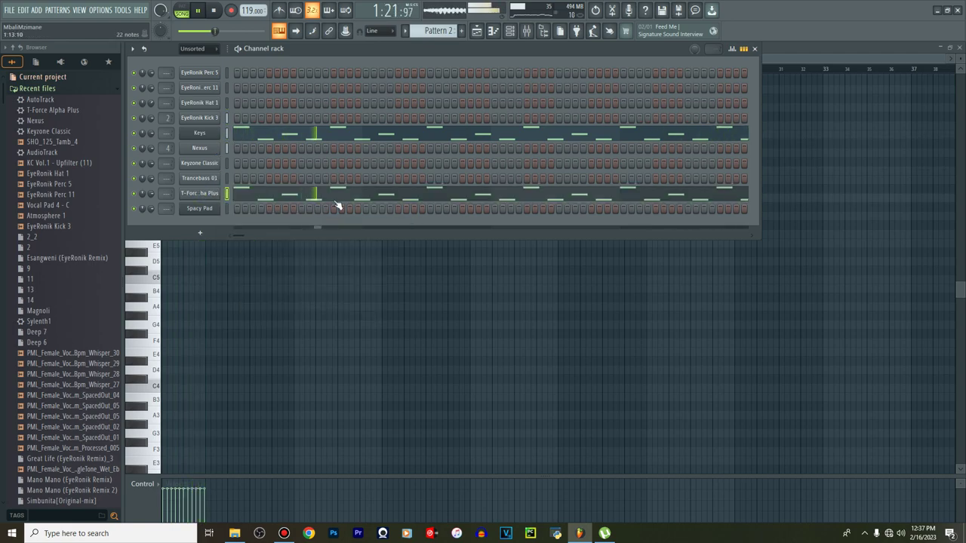
Play Pattern 2 in pattern mode and transpose the T-Force Alpha Plus notes one octave down in the piano roll
{"action": "left_click", "coordinate": [201, 193]}
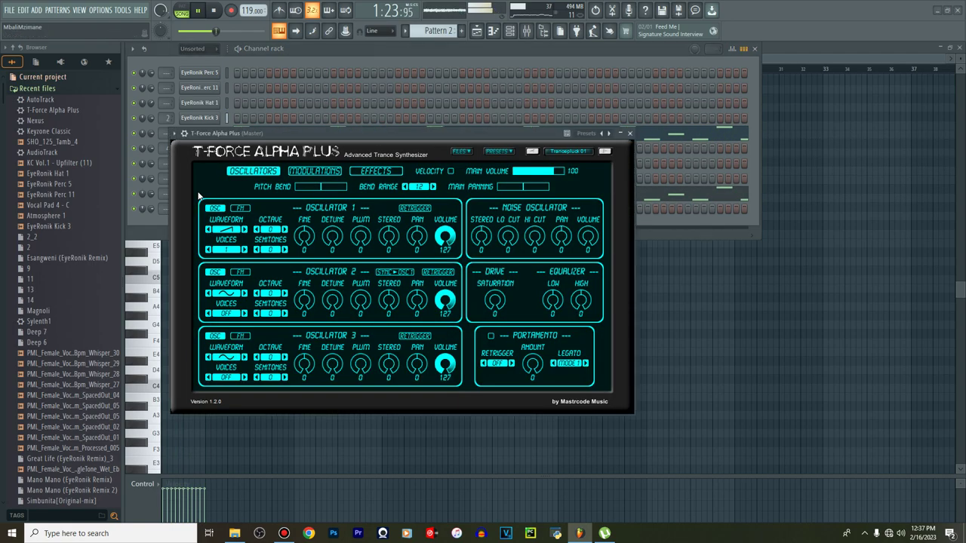
{"action": "key", "text": "l"}
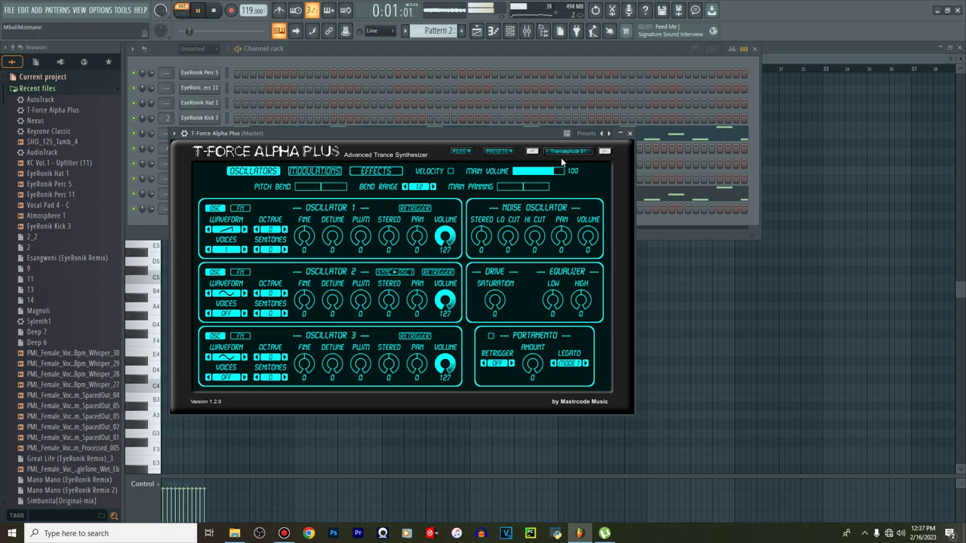
{"action": "left_click", "coordinate": [629, 134]}
{"action": "left_click", "coordinate": [366, 193]}
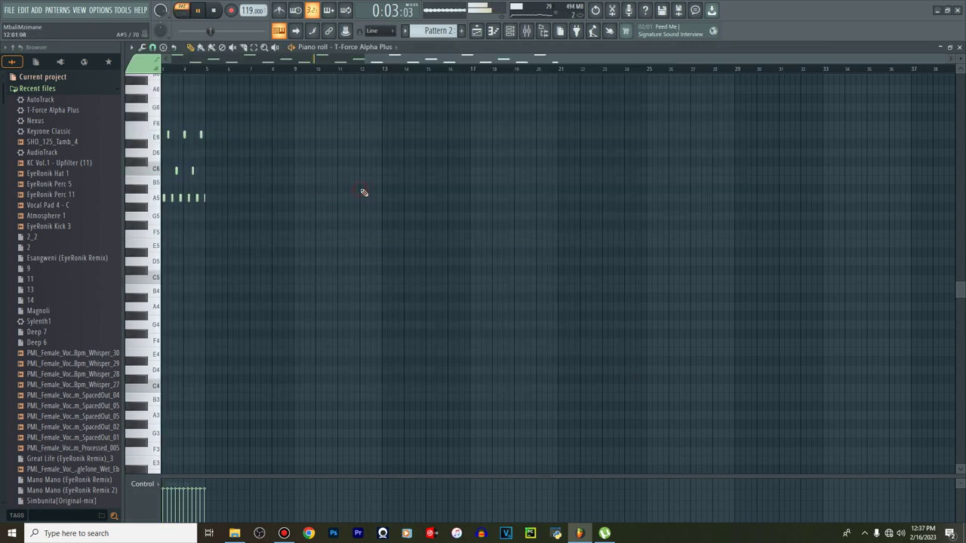
{"action": "scroll", "coordinate": [363, 193], "scroll_direction": "down", "scroll_amount": 2}
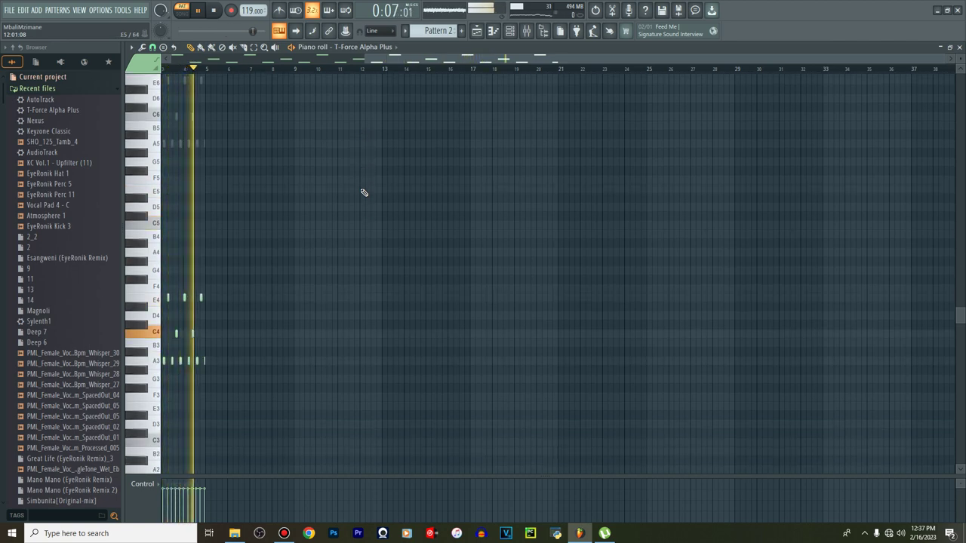
{"action": "key", "text": "ctrl+Up"}
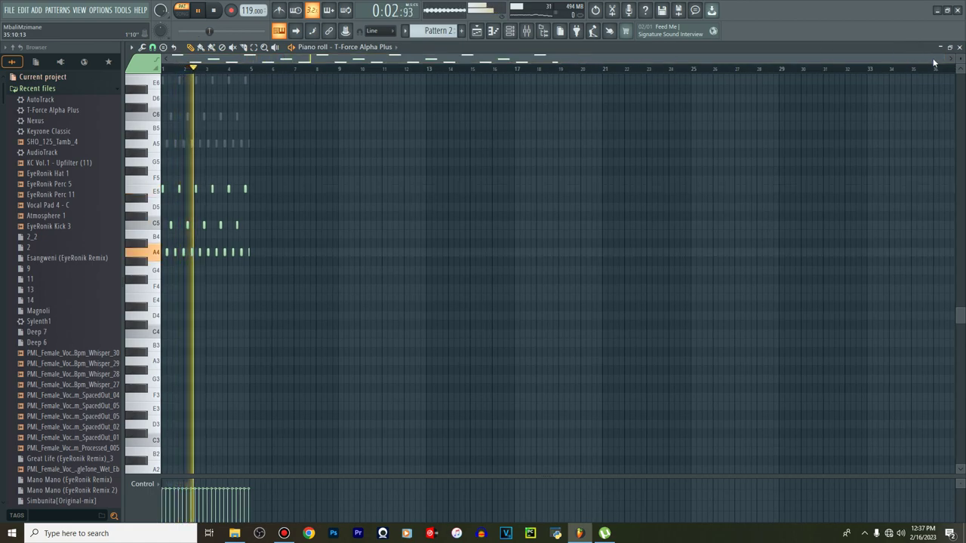
Move the first T-Force Alpha Plus note to A4 and shorten all notes to one step, including the final A4
{"action": "left_click_drag", "start_coordinate": [945, 60], "coordinate": [640, 60]}
{"action": "key", "text": "space"}
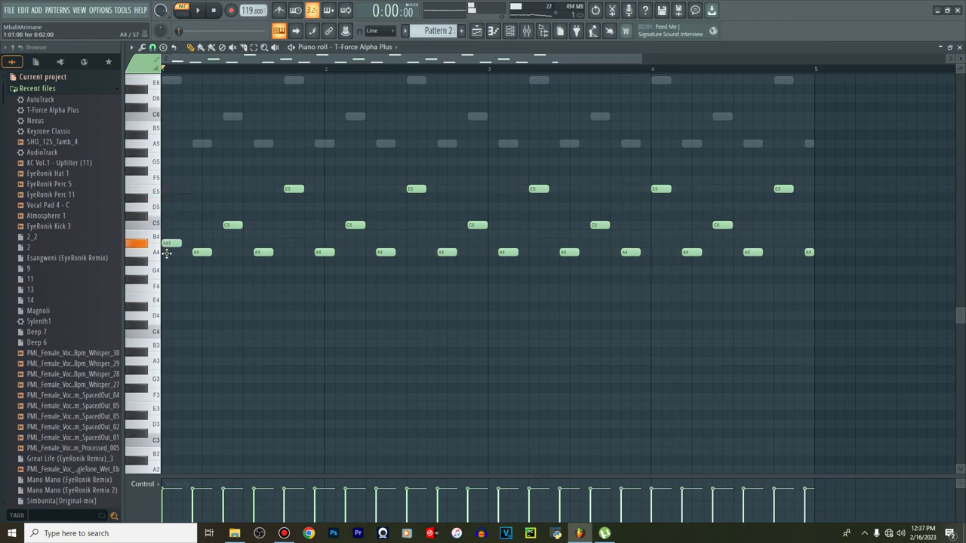
{"action": "key", "text": "ctrl+a"}
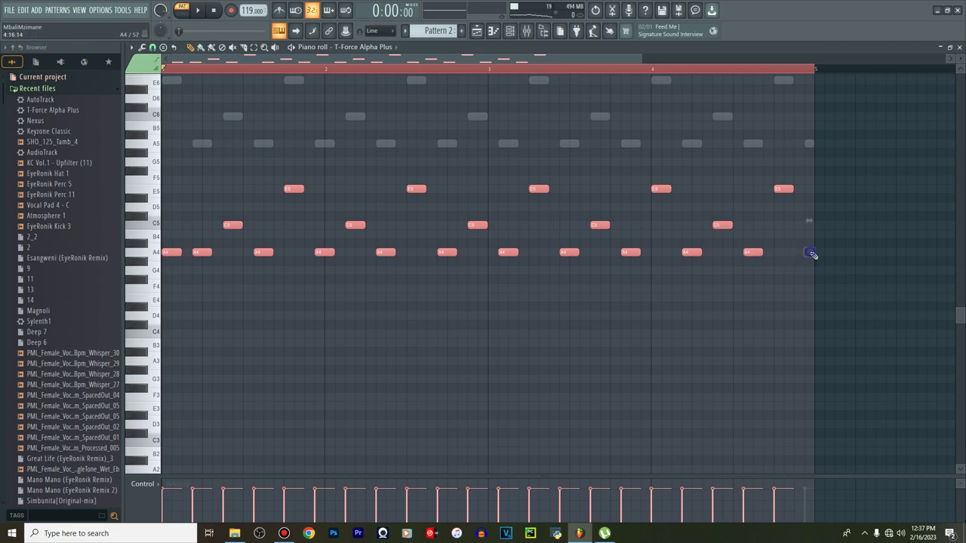
{"action": "left_click_drag", "start_coordinate": [756, 254], "coordinate": [747, 253]}
{"action": "left_click", "coordinate": [811, 253]}
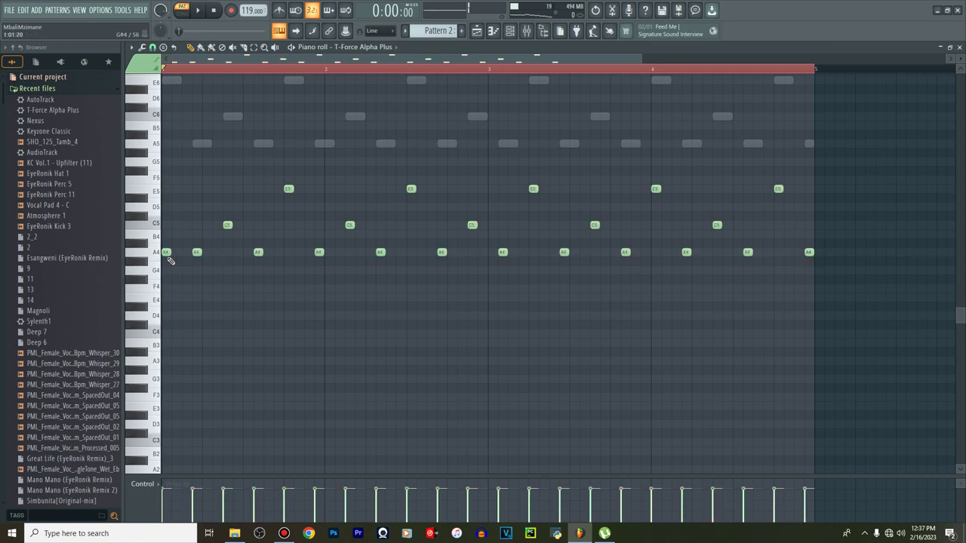
Add one-step notes: A4 after the opening A4, B4 and C5 after bar 1's C5 and E5, and B4 after bar 2's first C5
{"action": "key", "text": "space"}
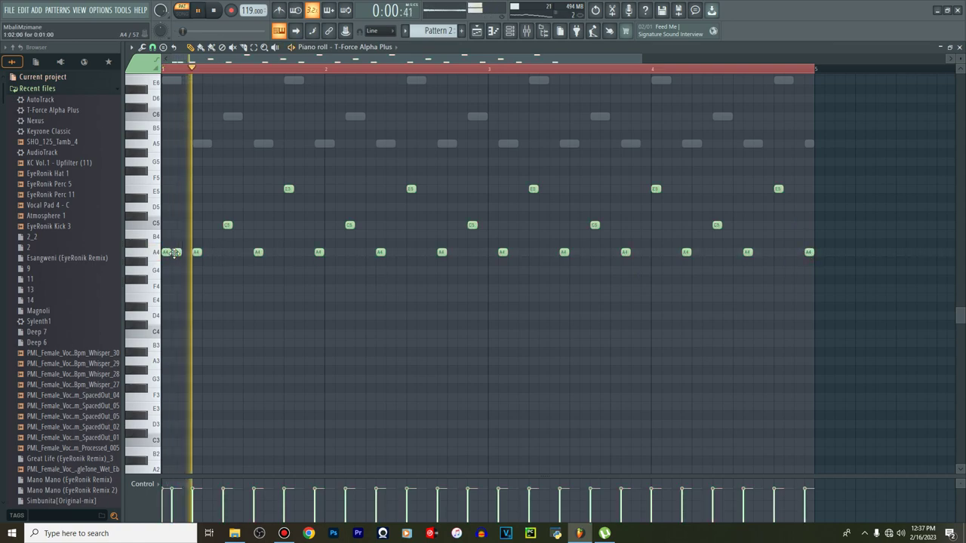
{"action": "key", "text": "space"}
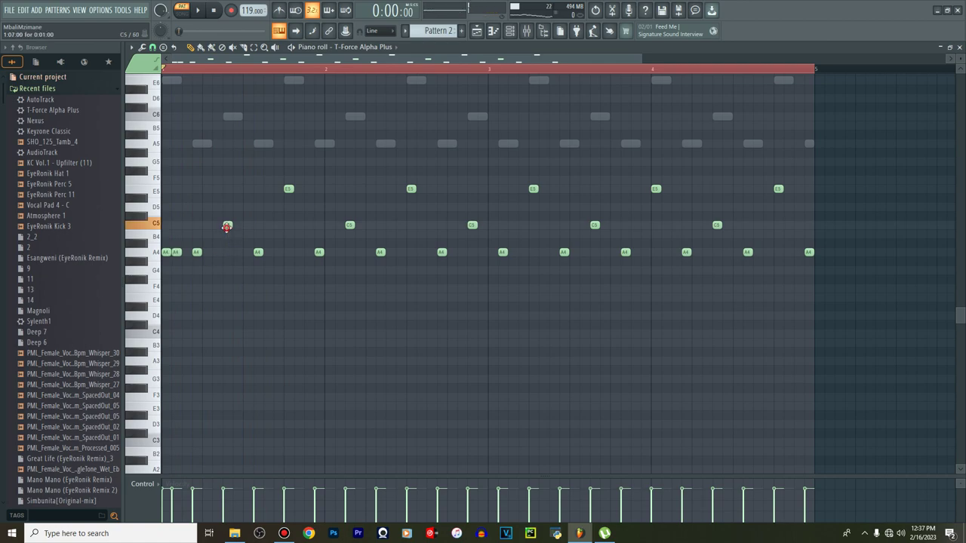
{"action": "key", "text": "space"}
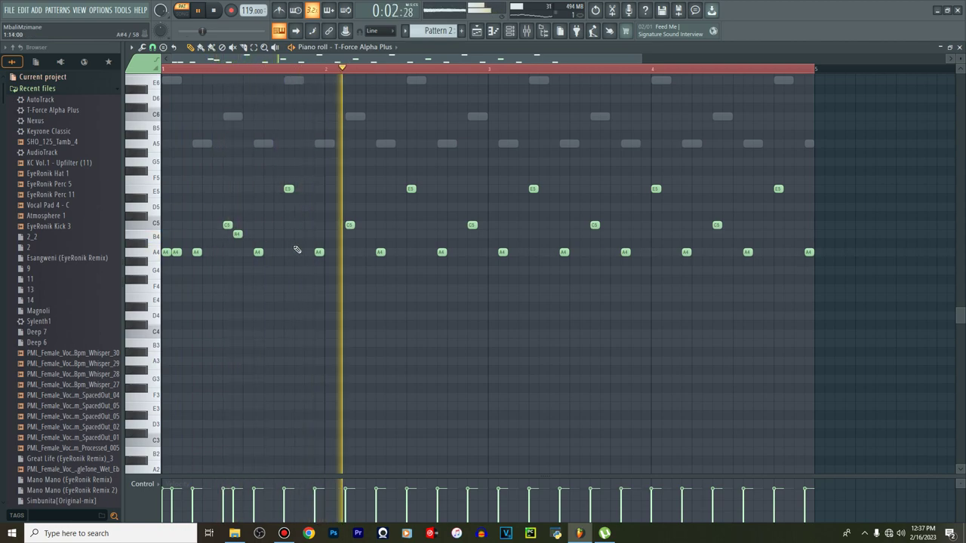
{"action": "key", "text": "space"}
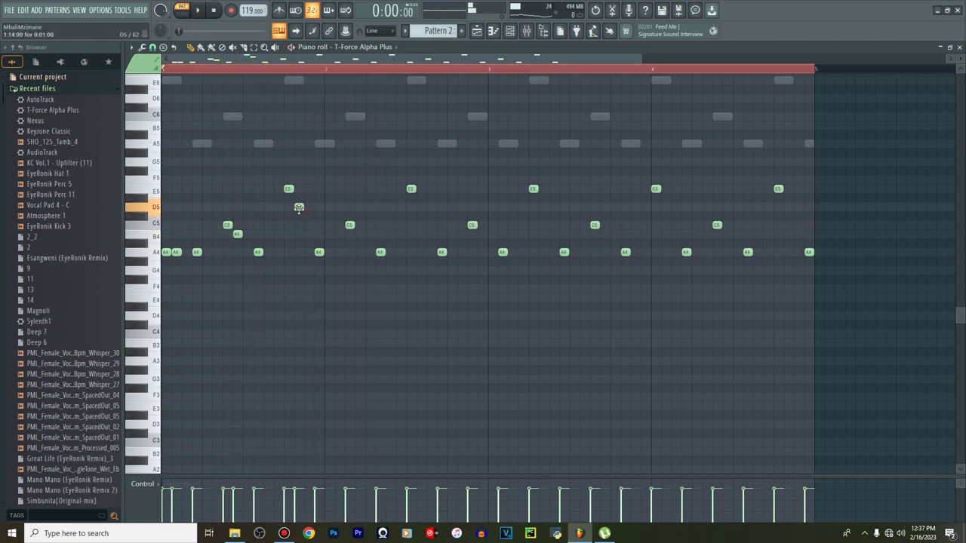
{"action": "key", "text": "space"}
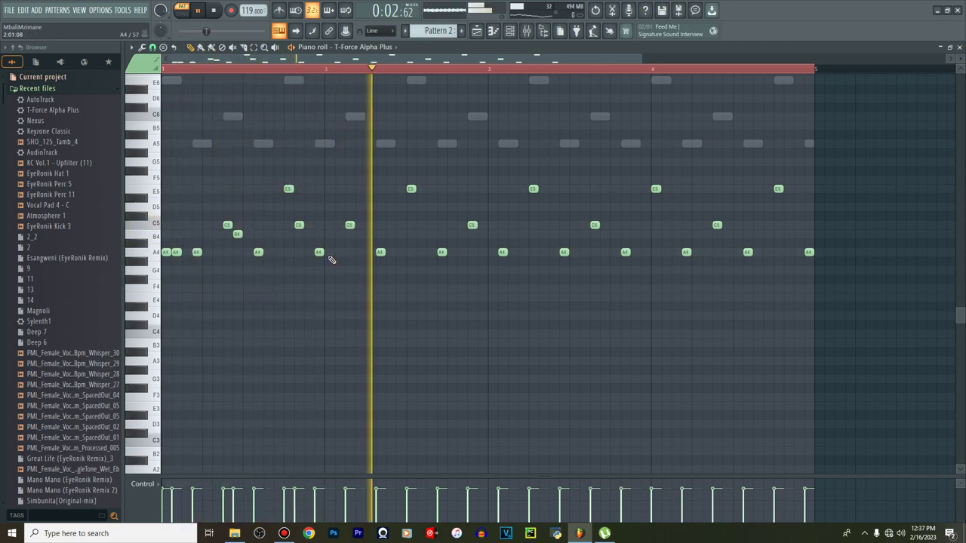
{"action": "key", "text": "space"}
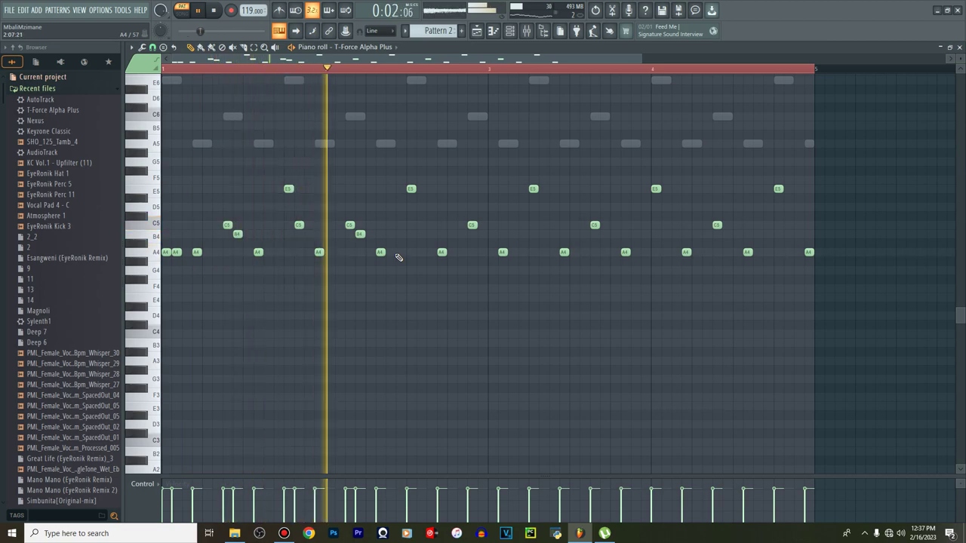
Add a D5 directly after bar 2's E5 and a B4 after bar 2's last C5, checking the melody by playback
{"action": "key", "text": "space"}
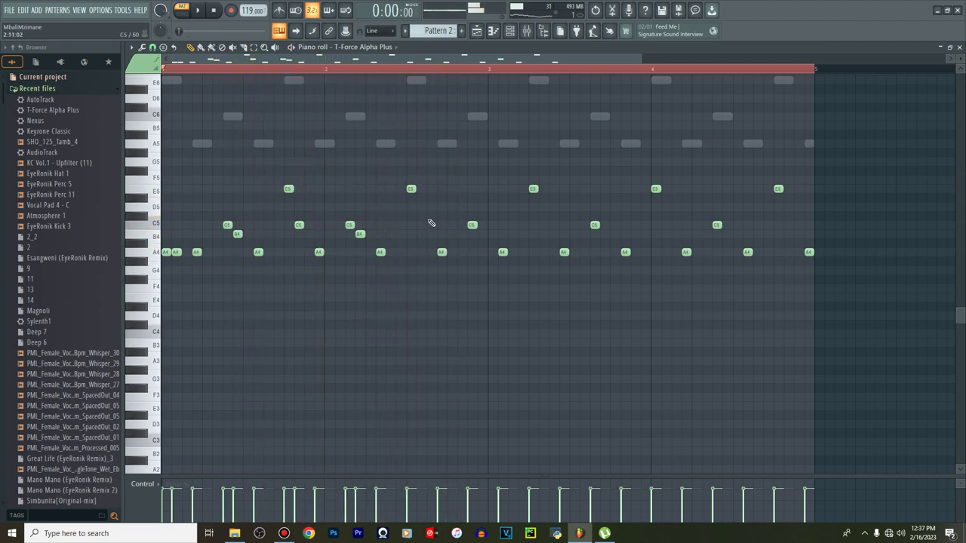
{"action": "key", "text": "space"}
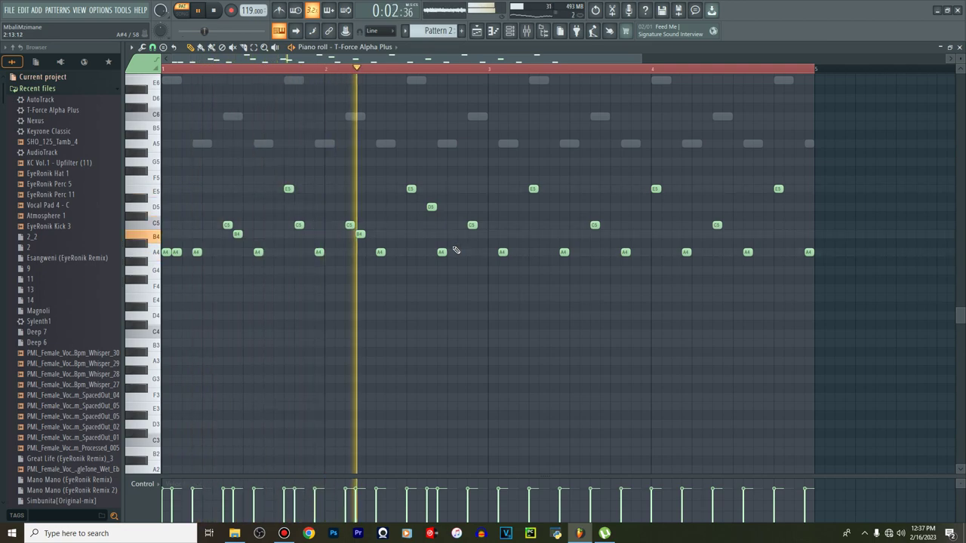
{"action": "key", "text": "space"}
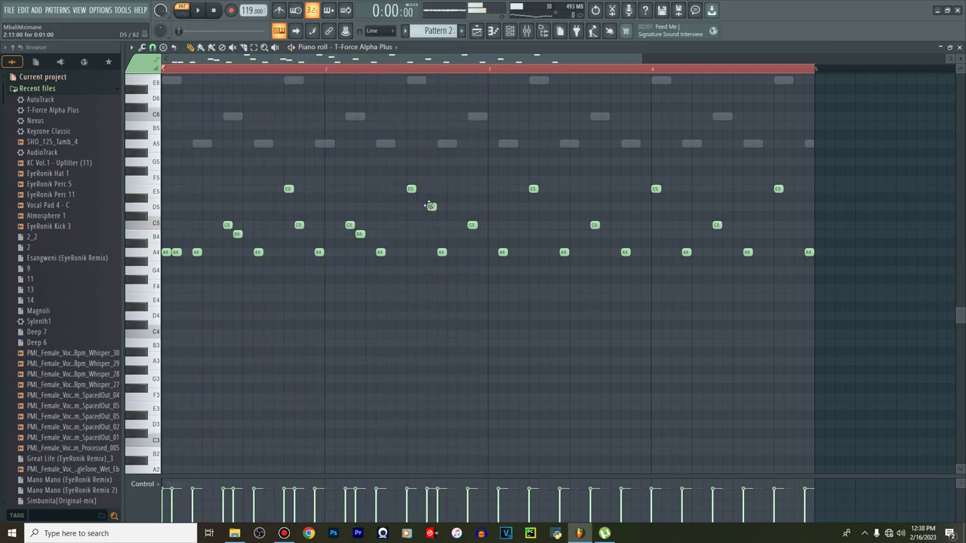
{"action": "left_click", "coordinate": [421, 206]}
{"action": "key", "text": "space"}
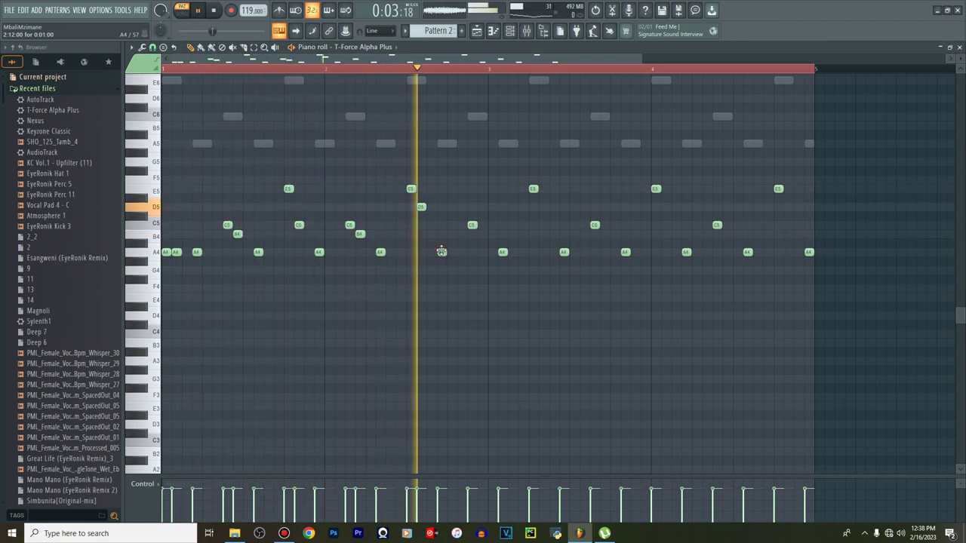
{"action": "key", "text": "space"}
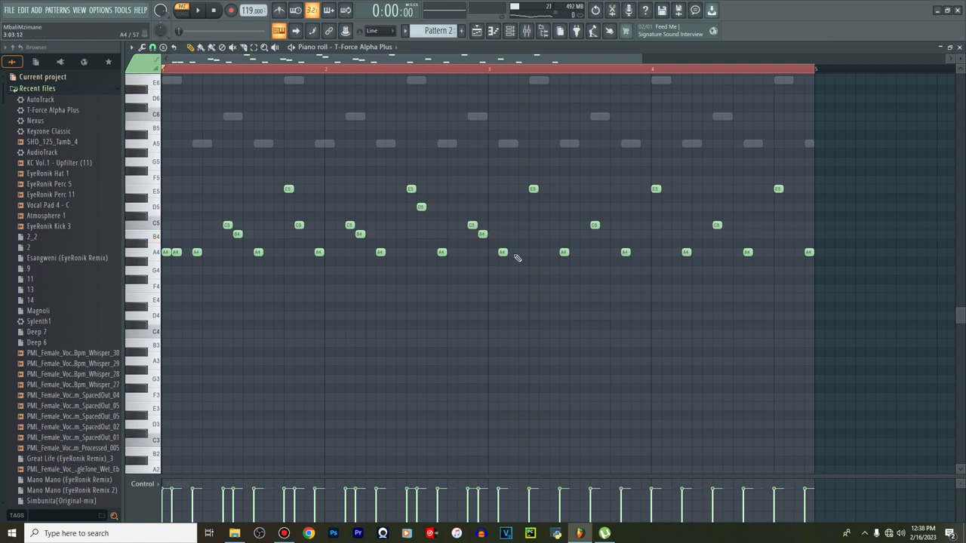
Add one-step B4 notes directly after bar 3's E5 and last C5, checking the melody by playback
{"action": "key", "text": "space"}
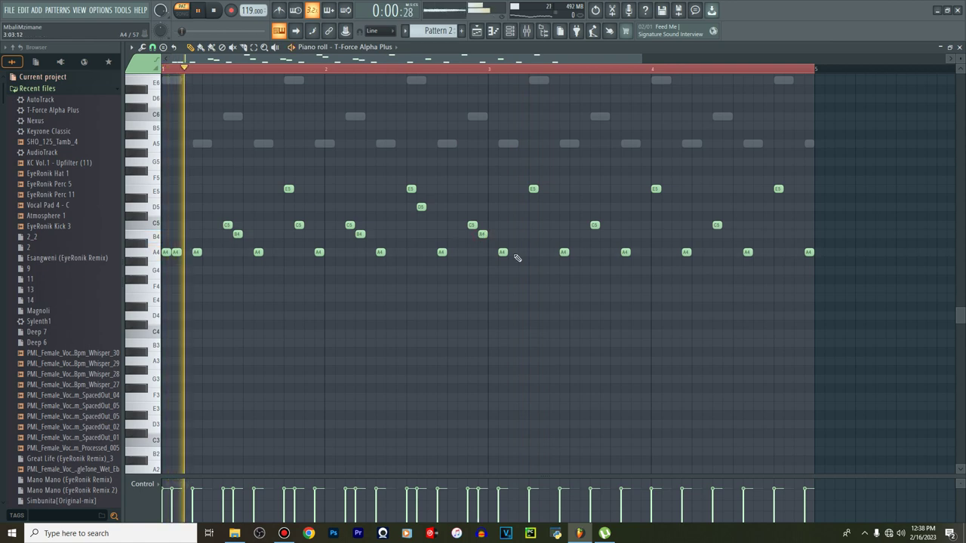
{"action": "left_click", "coordinate": [543, 207]}
{"action": "key", "text": "space"}
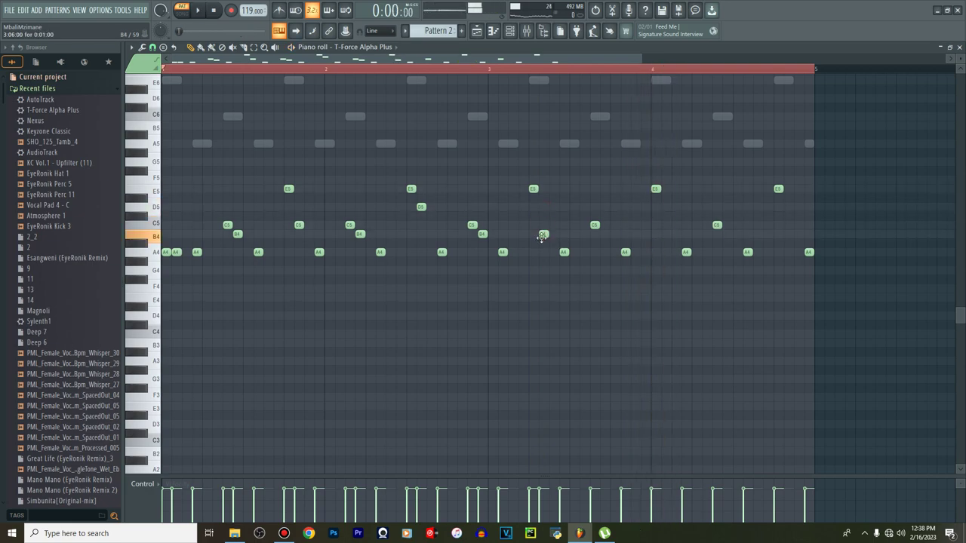
{"action": "key", "text": "space"}
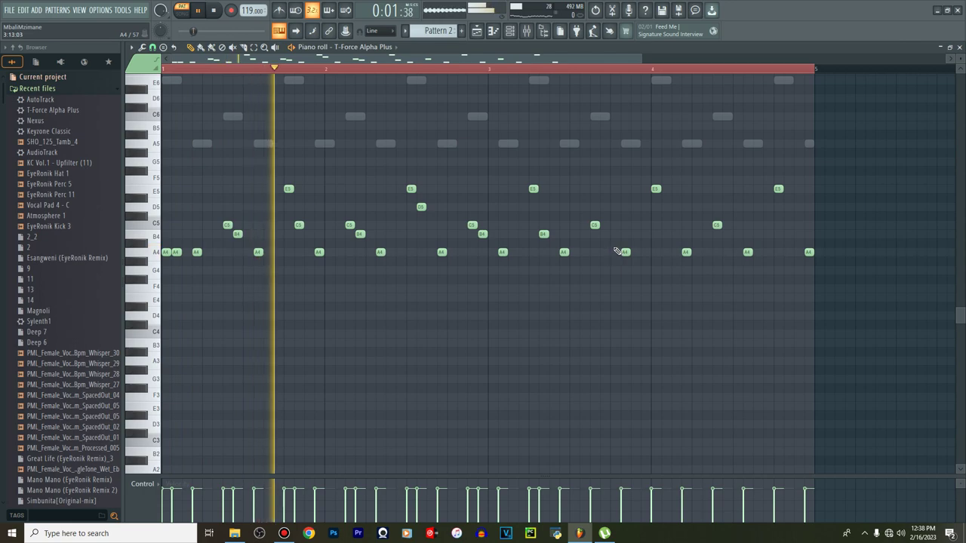
{"action": "left_click", "coordinate": [612, 236]}
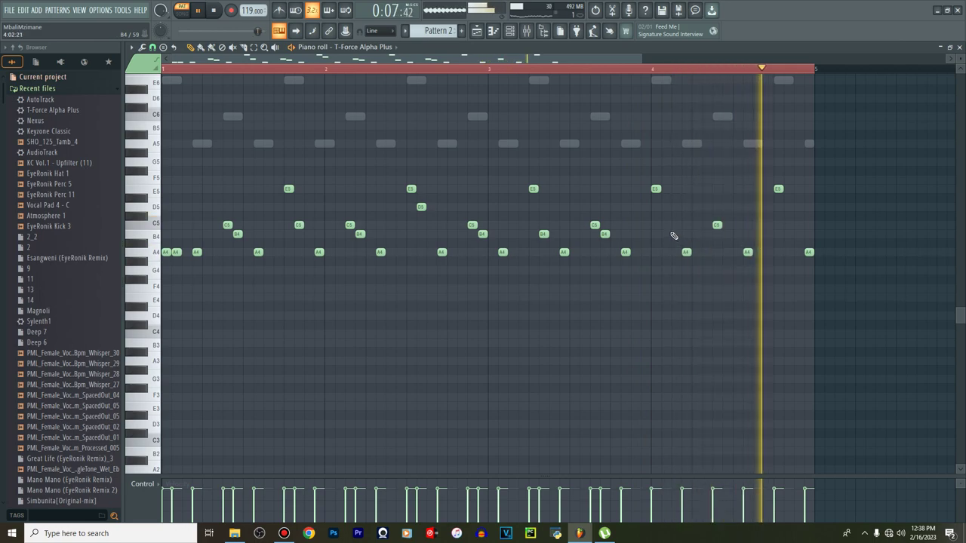
Add a D5 after bar 4's first E5 and B4 notes after bar 4's C5 and last E5
{"action": "left_click", "coordinate": [665, 207]}
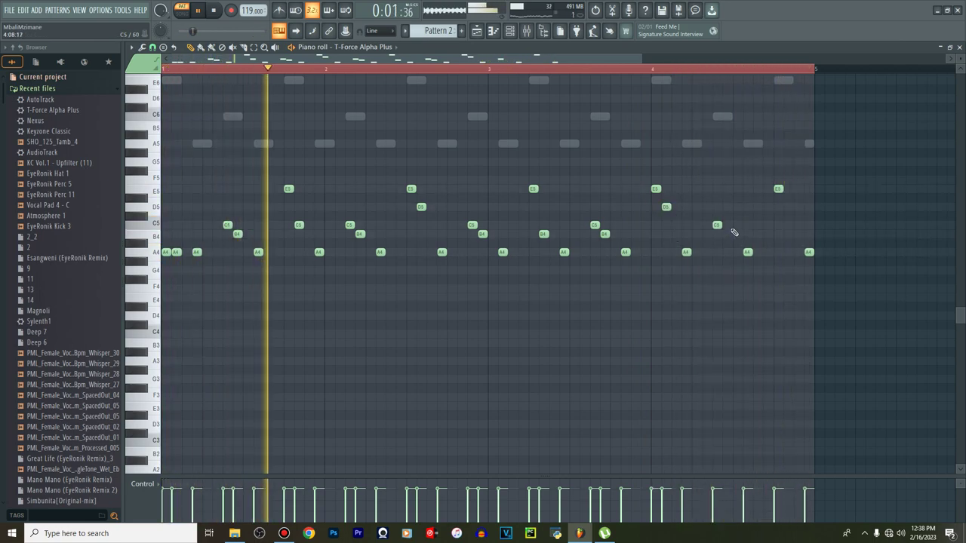
{"action": "left_click", "coordinate": [729, 234]}
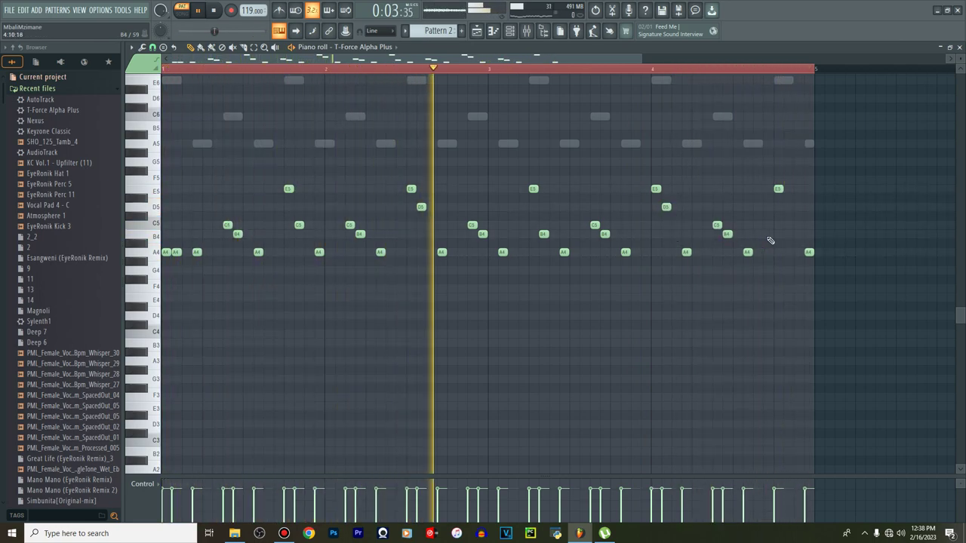
{"action": "left_click", "coordinate": [790, 237]}
Open the T-Force Alpha Plus synth from the channel rack and raise its main volume to 127
{"action": "left_click", "coordinate": [513, 33]}
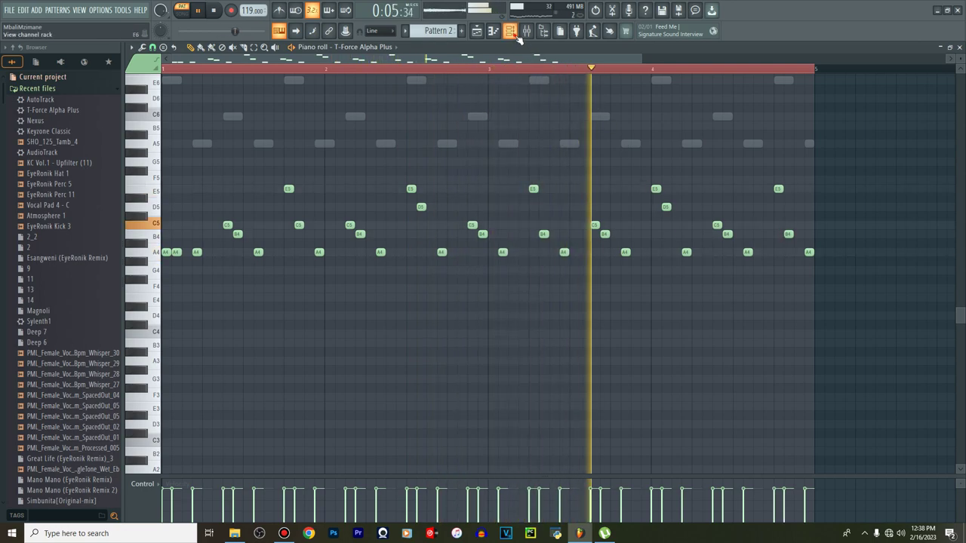
{"action": "left_click", "coordinate": [213, 197]}
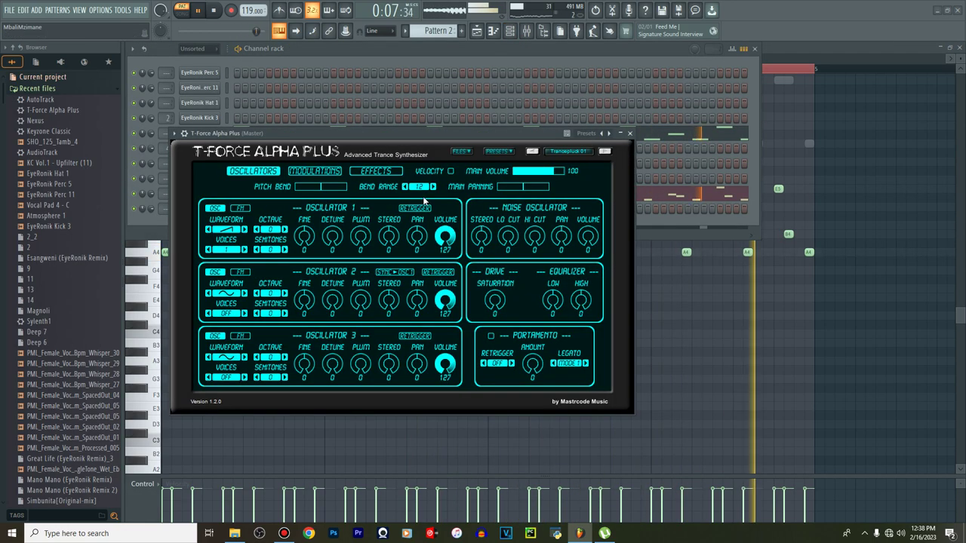
{"action": "left_click_drag", "start_coordinate": [542, 172], "coordinate": [546, 172]}
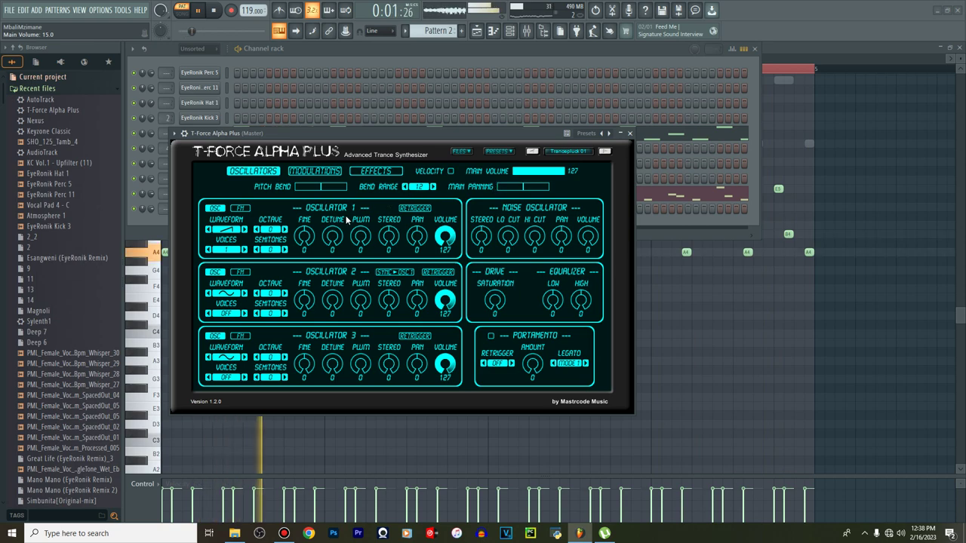
Tweak the T-Force Alpha Plus filter cutoff and create an automation clip for that last tweaked parameter
{"action": "left_click", "coordinate": [323, 171]}
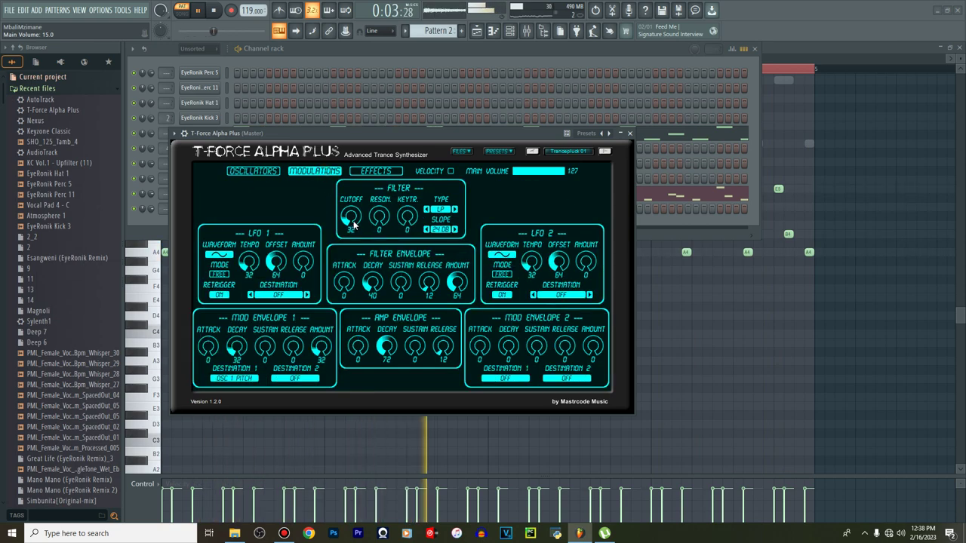
{"action": "left_click", "coordinate": [631, 134]}
{"action": "left_click", "coordinate": [493, 31]}
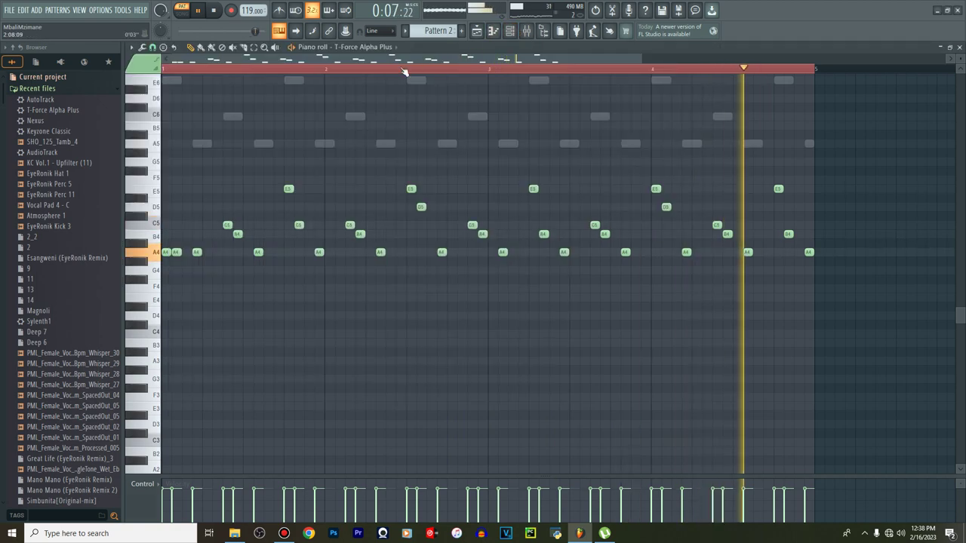
{"action": "left_click", "coordinate": [510, 31]}
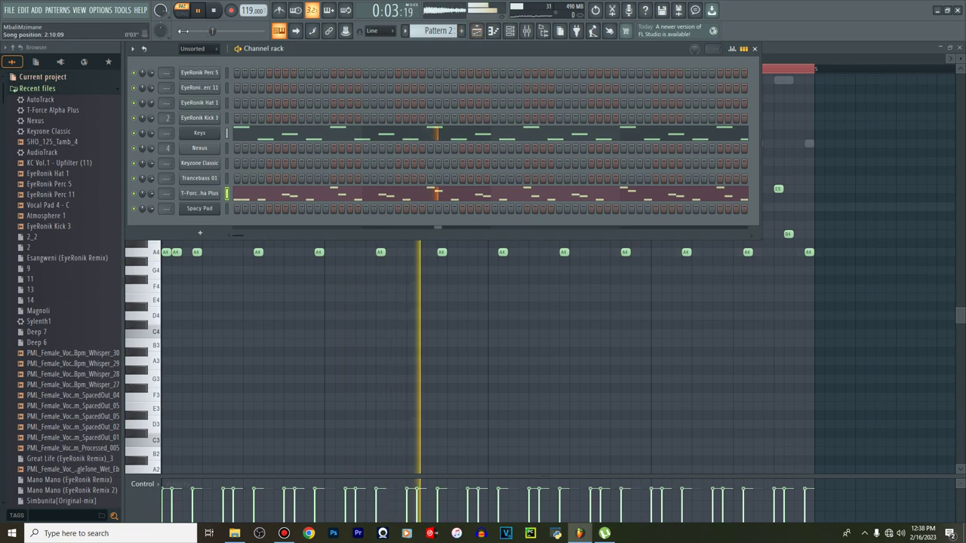
{"action": "left_click", "coordinate": [125, 10]}
{"action": "mouse_move", "coordinate": [160, 133]}
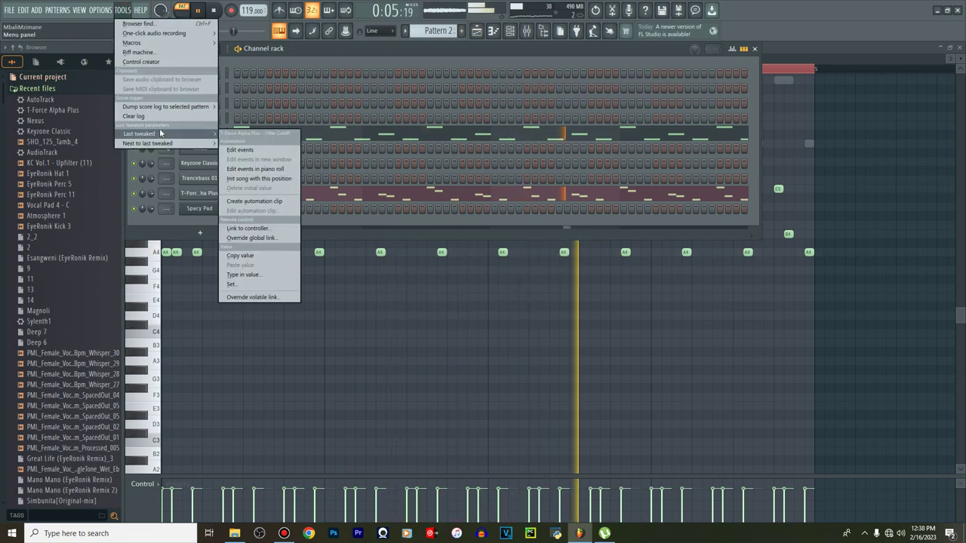
{"action": "left_click", "coordinate": [248, 202]}
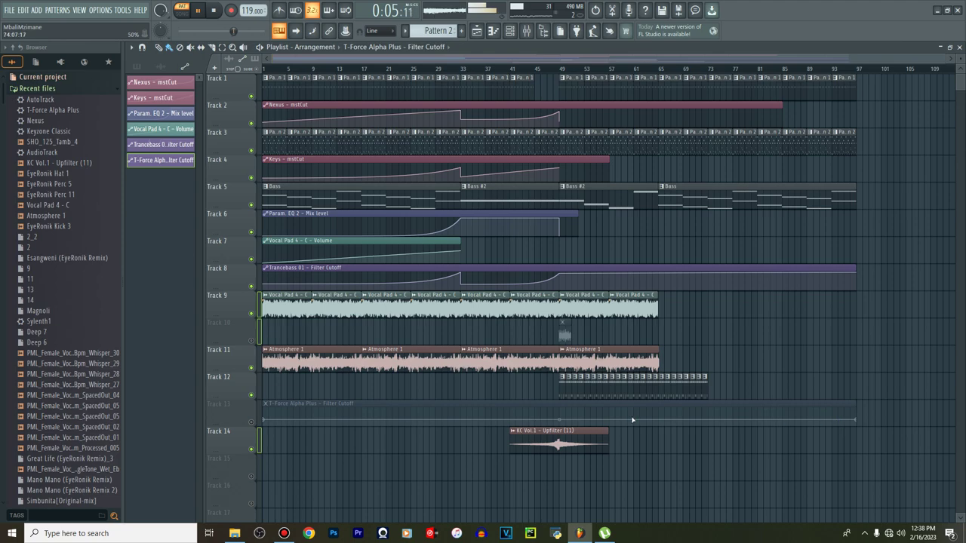
Shape the T-Force Alpha Plus filter cutoff automation into curved rises that drop at bars 33 and 49, and unmute track 13
{"action": "right_click", "coordinate": [463, 417]}
{"action": "right_click", "coordinate": [462, 420]}
{"action": "right_click", "coordinate": [560, 412]}
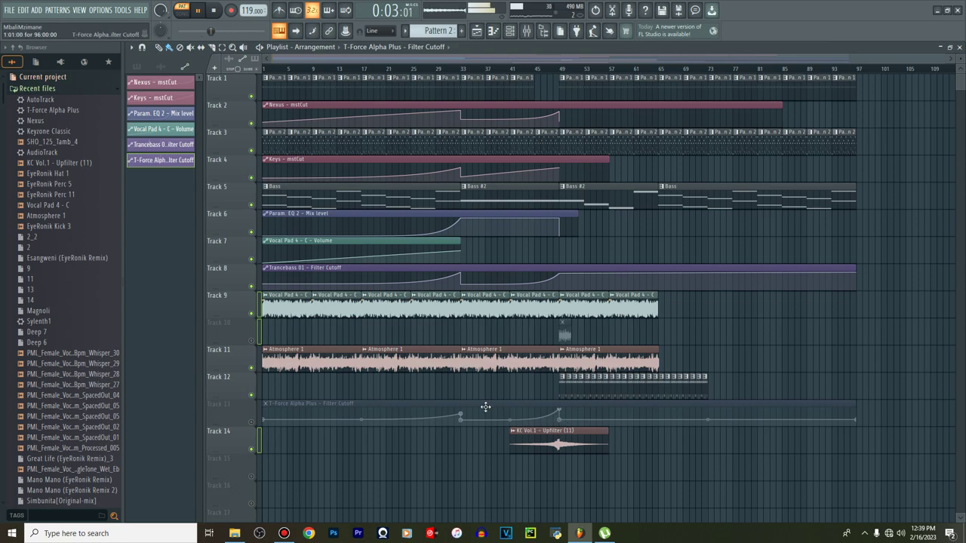
{"action": "left_click", "coordinate": [252, 423]}
Mute playlist tracks 1 and 3, then play the arrangement in song mode and unmute track 3
{"action": "left_click", "coordinate": [509, 30]}
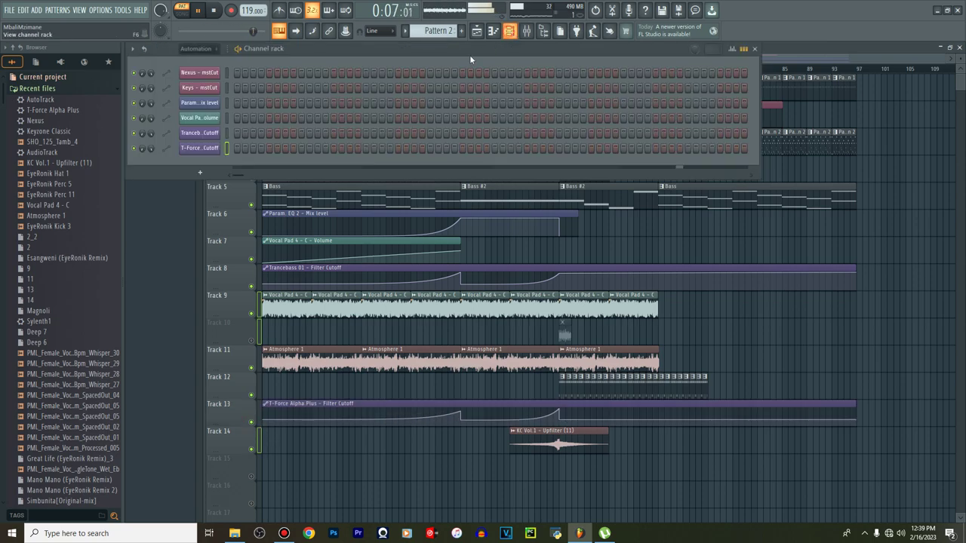
{"action": "left_click", "coordinate": [476, 33]}
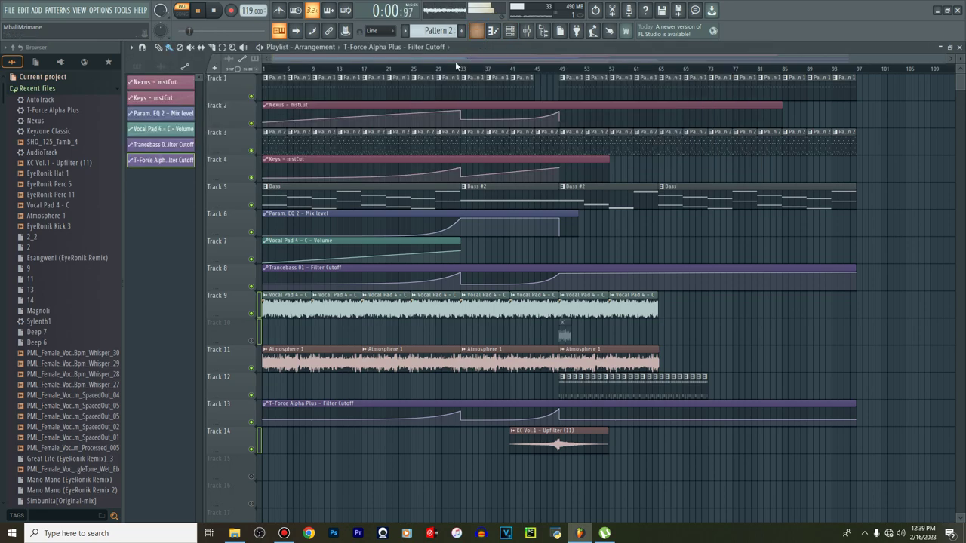
{"action": "left_click", "coordinate": [253, 150]}
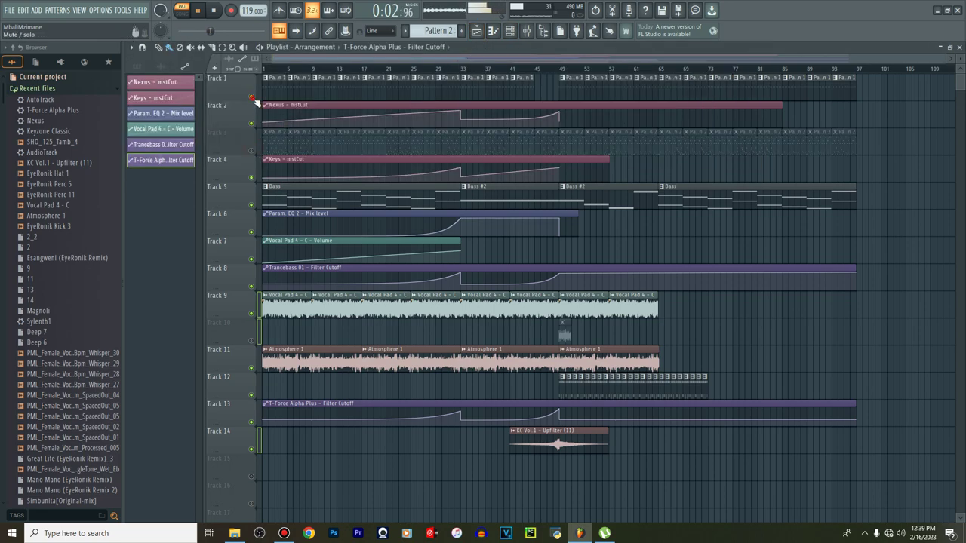
{"action": "left_click", "coordinate": [252, 96]}
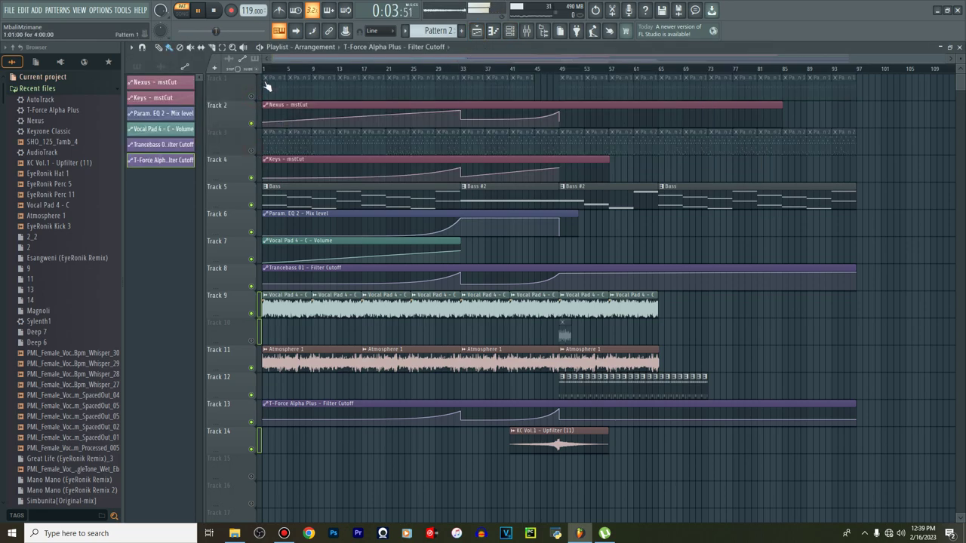
{"action": "left_click", "coordinate": [198, 12]}
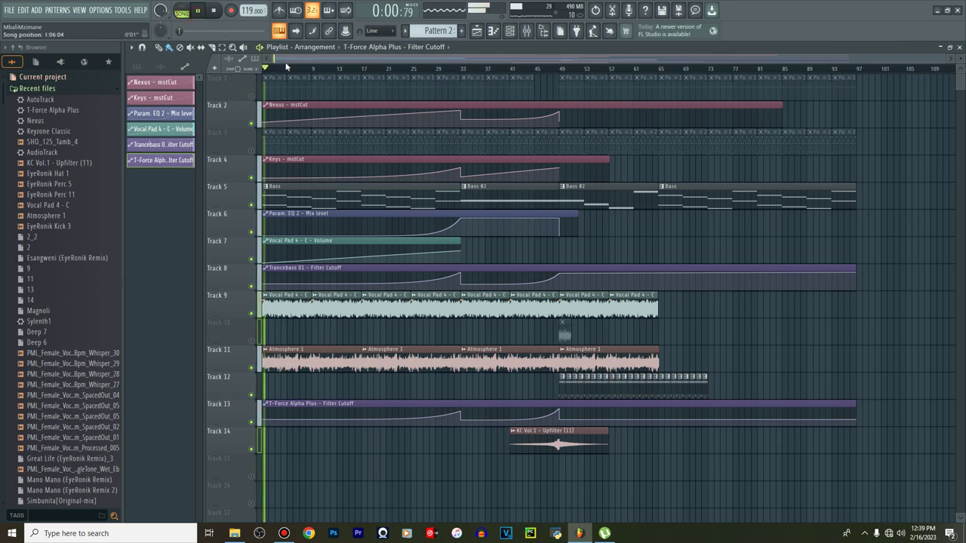
{"action": "left_click", "coordinate": [252, 151]}
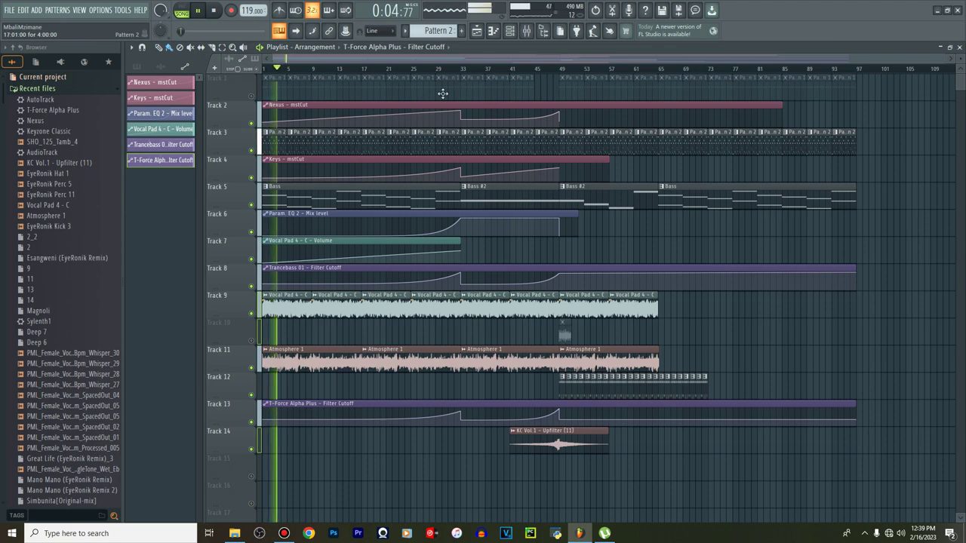
Open the Bass pattern from track 5 and copy the Nexus channel's notes
{"action": "left_click", "coordinate": [509, 32]}
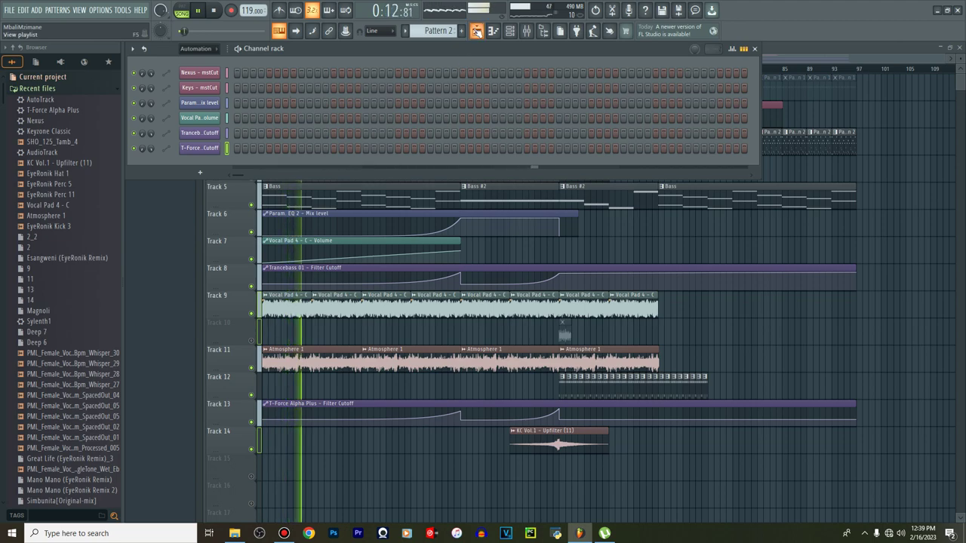
{"action": "left_click", "coordinate": [476, 33]}
{"action": "double_click", "coordinate": [369, 195]}
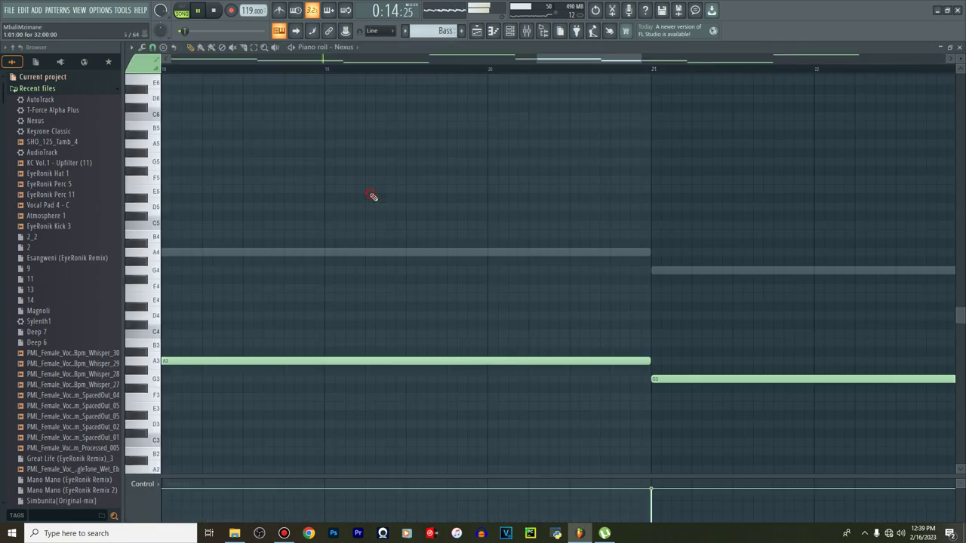
{"action": "left_click", "coordinate": [516, 31]}
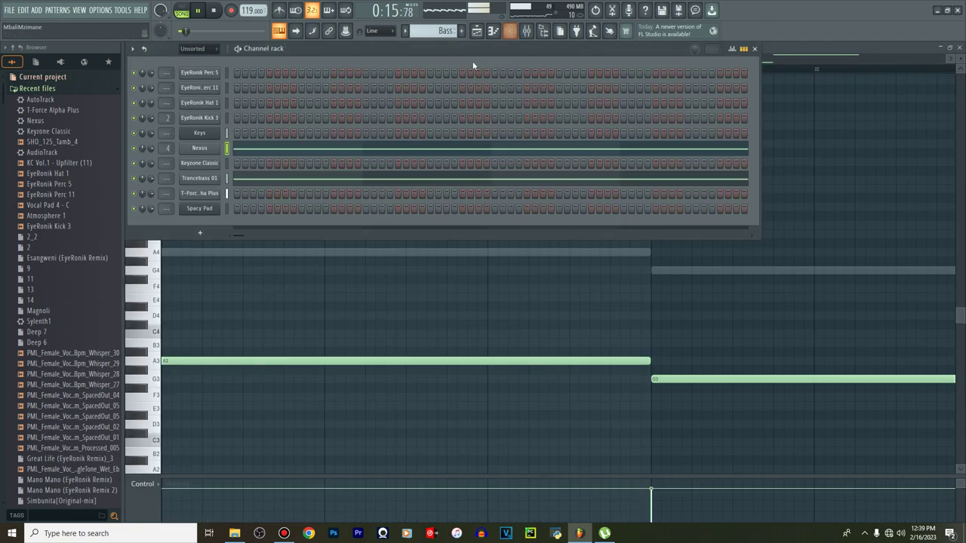
{"action": "right_click", "coordinate": [215, 150]}
{"action": "left_click", "coordinate": [328, 158]}
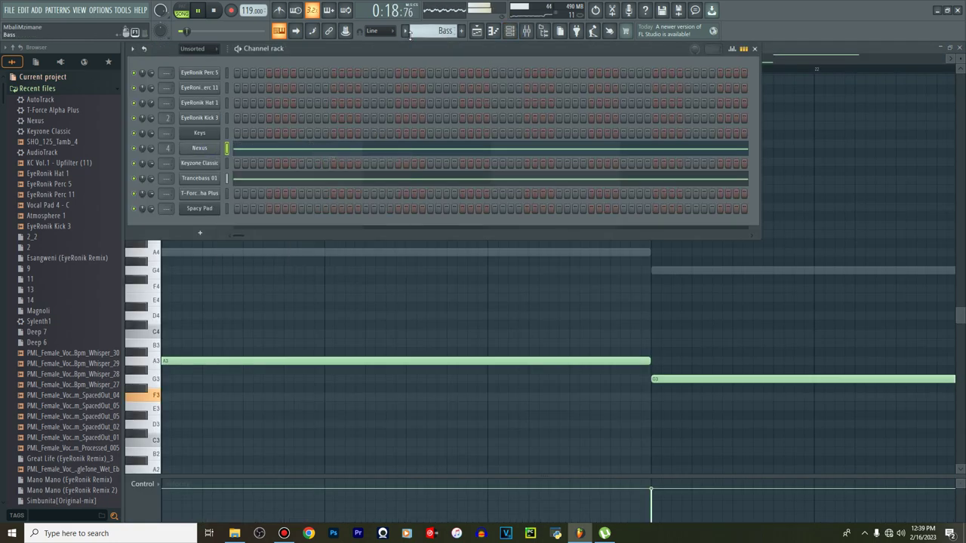
Switch to the Pad pattern and paste the copied notes into the Spacy Pad channel
{"action": "left_click", "coordinate": [405, 32]}
{"action": "left_click", "coordinate": [425, 90]}
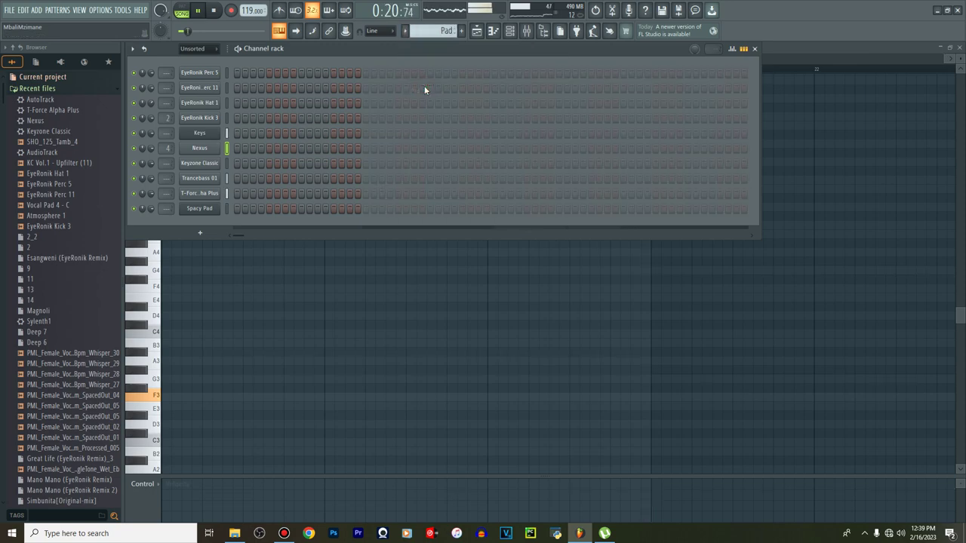
{"action": "right_click", "coordinate": [198, 208]}
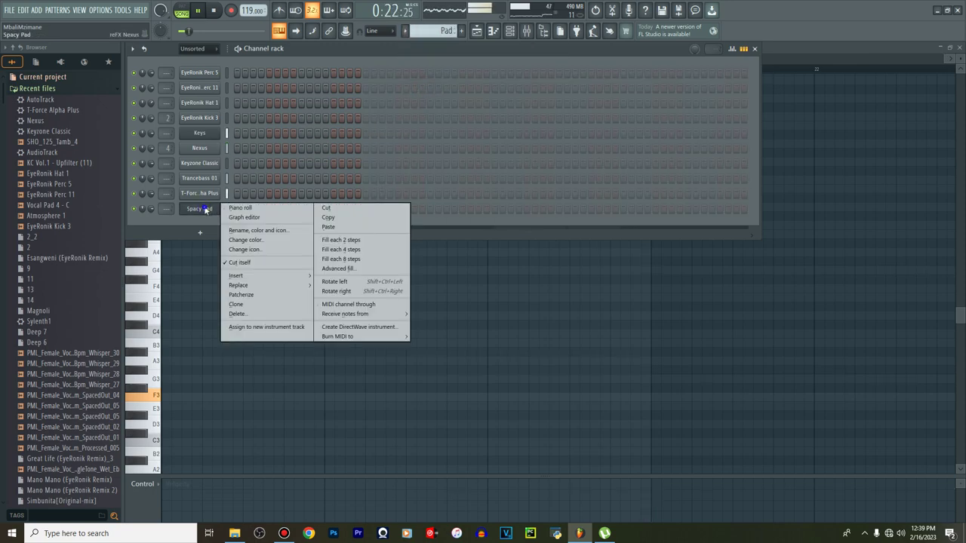
{"action": "left_click", "coordinate": [341, 230]}
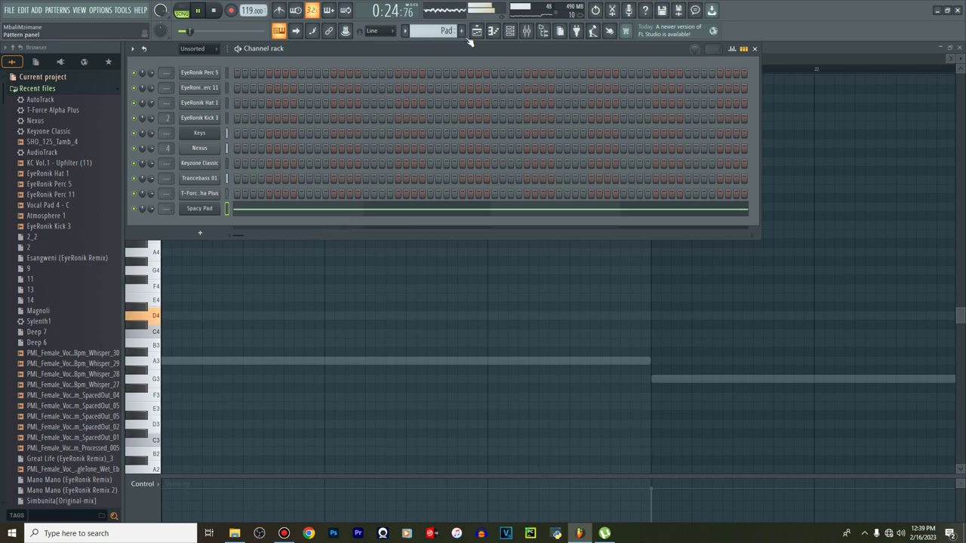
Stop playback and add a four-bar E6 at bar 13 above the D4 in the Spacy Pad piano roll
{"action": "left_click", "coordinate": [476, 31]}
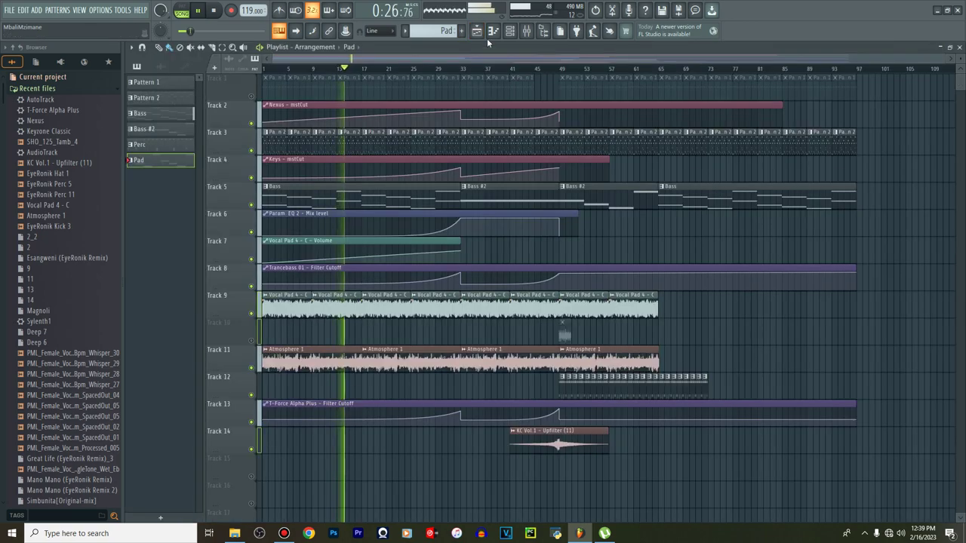
{"action": "left_click", "coordinate": [510, 31]}
{"action": "key", "text": "space"}
{"action": "left_click", "coordinate": [309, 212]}
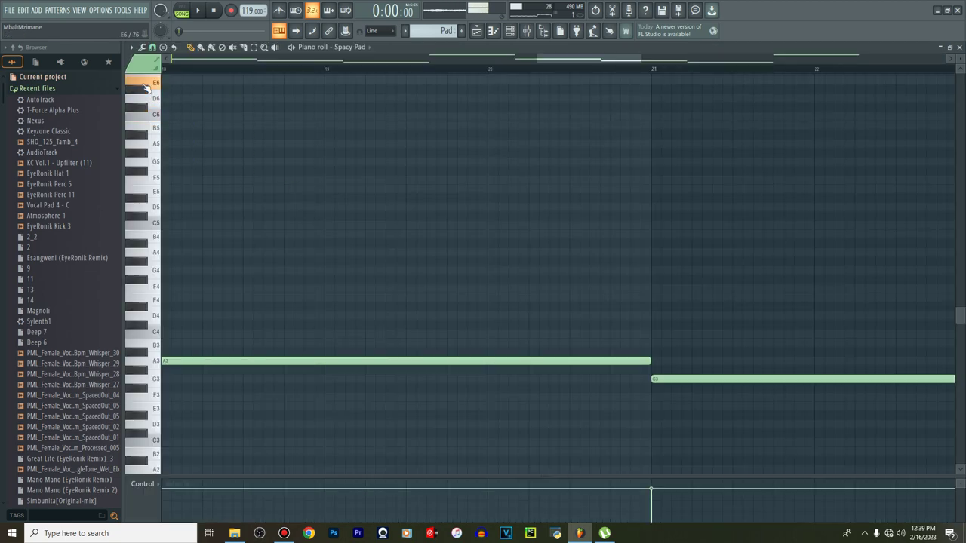
{"action": "scroll", "coordinate": [427, 72], "scroll_direction": "down", "scroll_amount": 8}
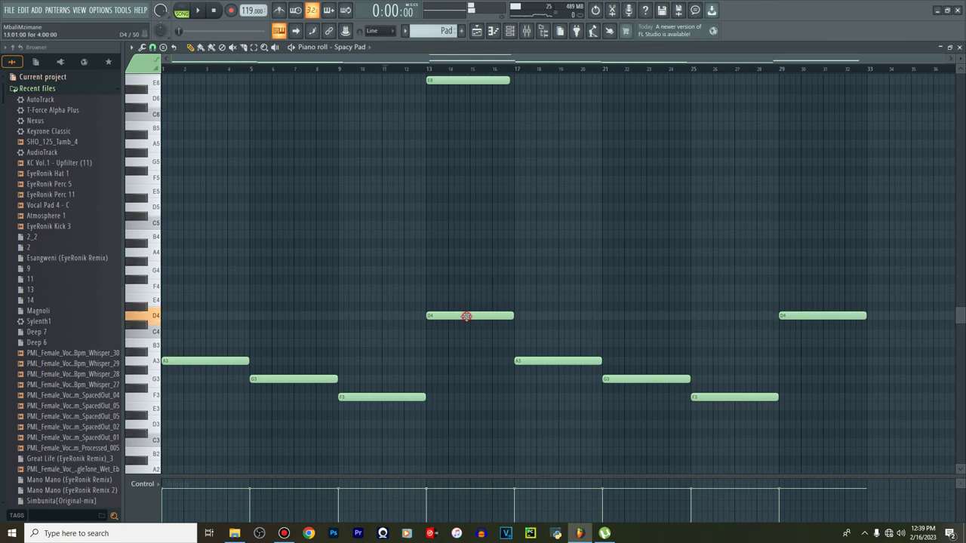
{"action": "scroll", "coordinate": [462, 150], "scroll_direction": "up", "scroll_amount": 3}
{"action": "right_click", "coordinate": [441, 136]}
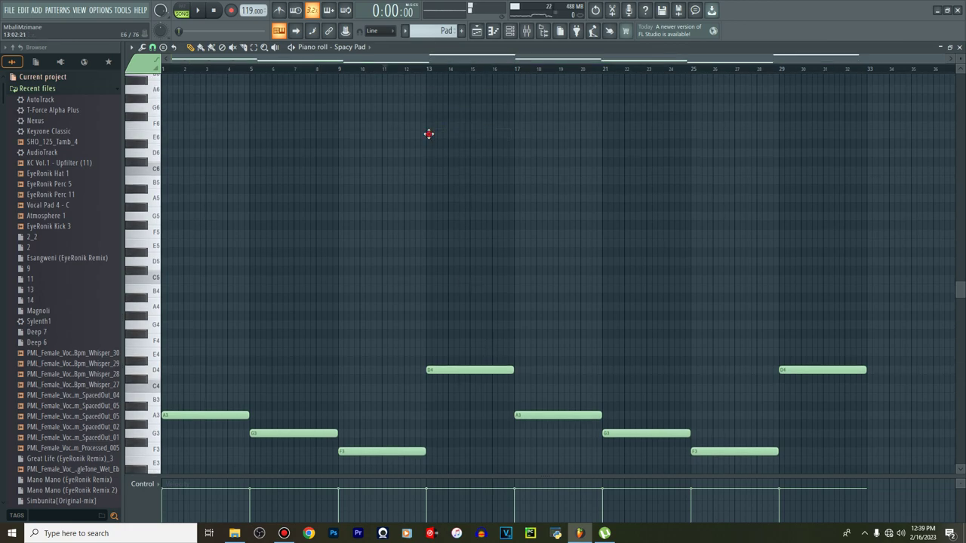
{"action": "left_click", "coordinate": [428, 133]}
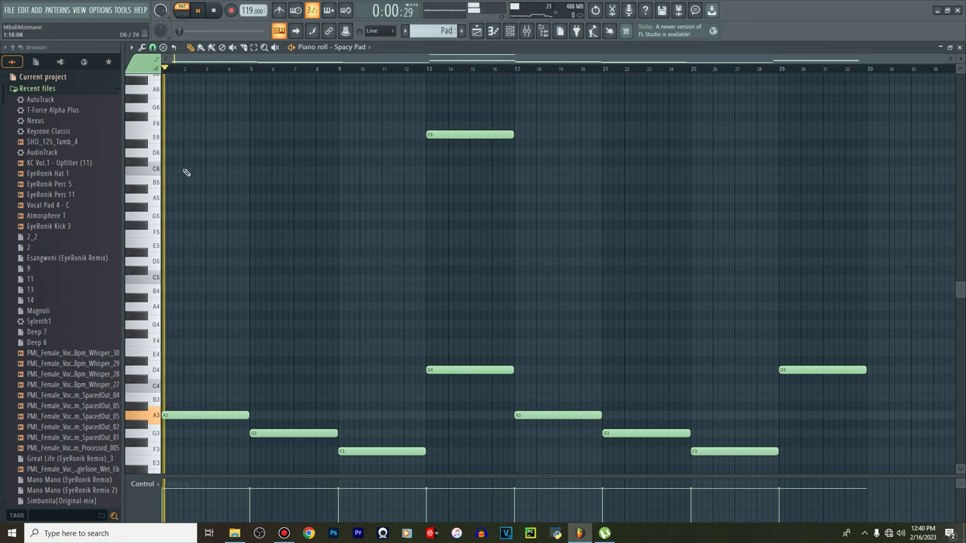
Audition keys against the playing Pad pattern, and add a four-bar C6 at bar 1 and a four-bar B5 at bar 5
{"action": "left_click", "coordinate": [157, 218]}
{"action": "left_click", "coordinate": [156, 204]}
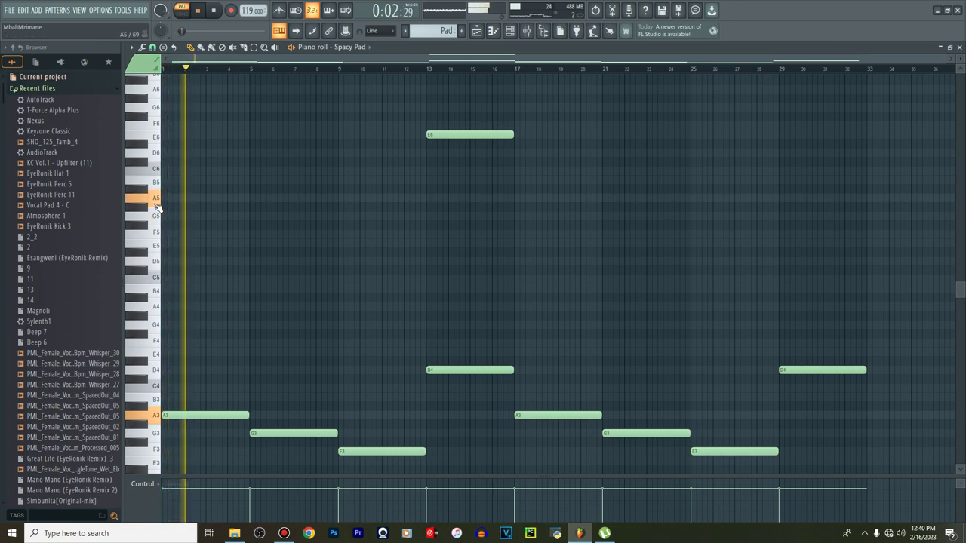
{"action": "left_click", "coordinate": [157, 181]}
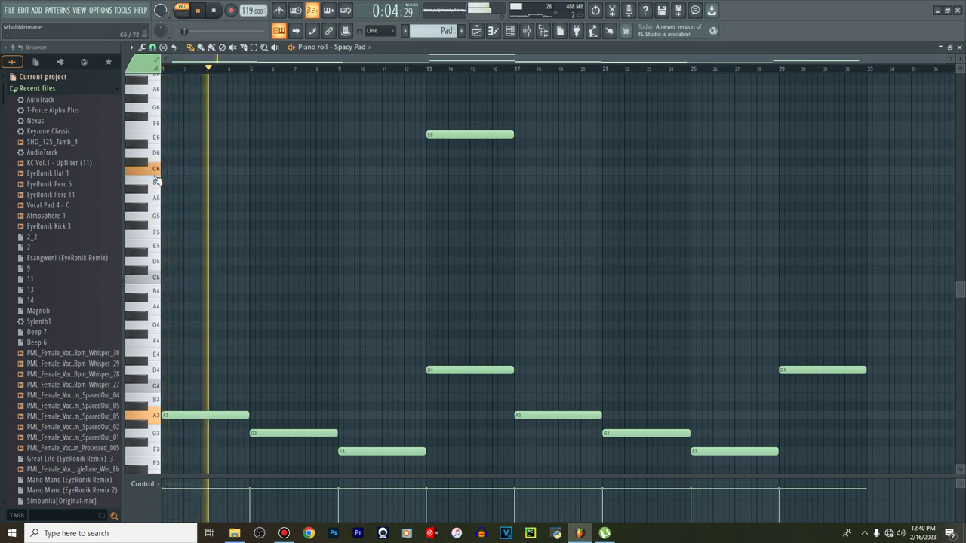
{"action": "left_click", "coordinate": [194, 172]}
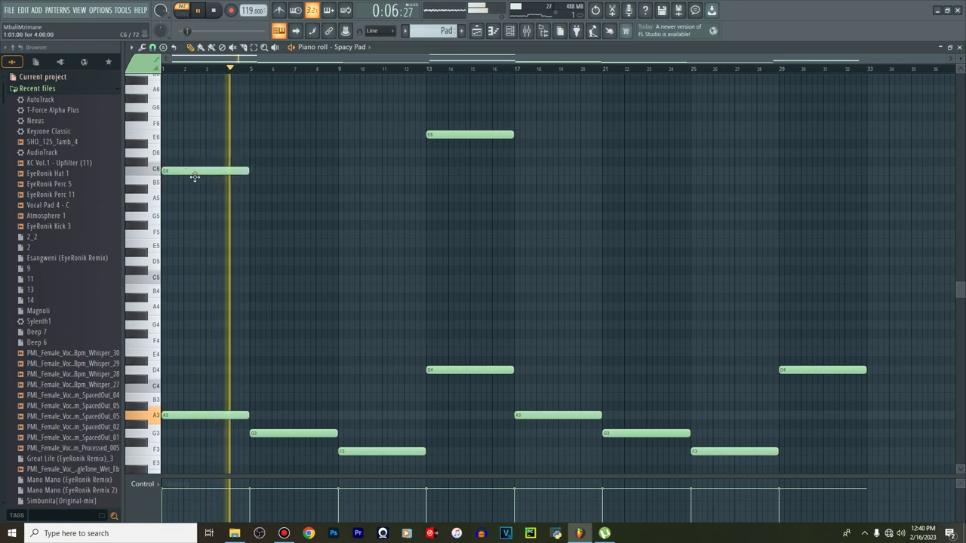
{"action": "left_click", "coordinate": [256, 182]}
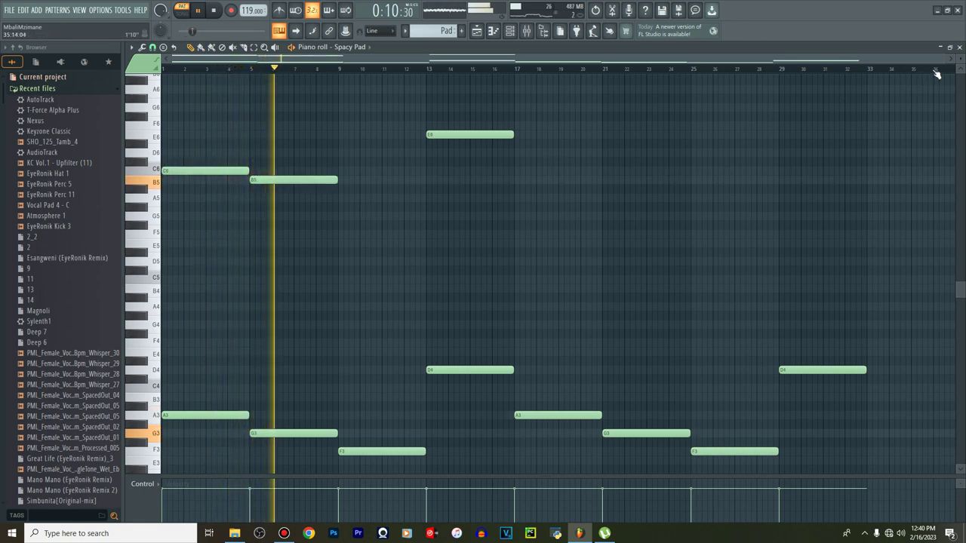
Add four-bar A5 and E6 notes at bar 9 above the F3 in the Spacy Pad piano roll
{"action": "left_click_drag", "start_coordinate": [960, 69], "coordinate": [960, 74]}
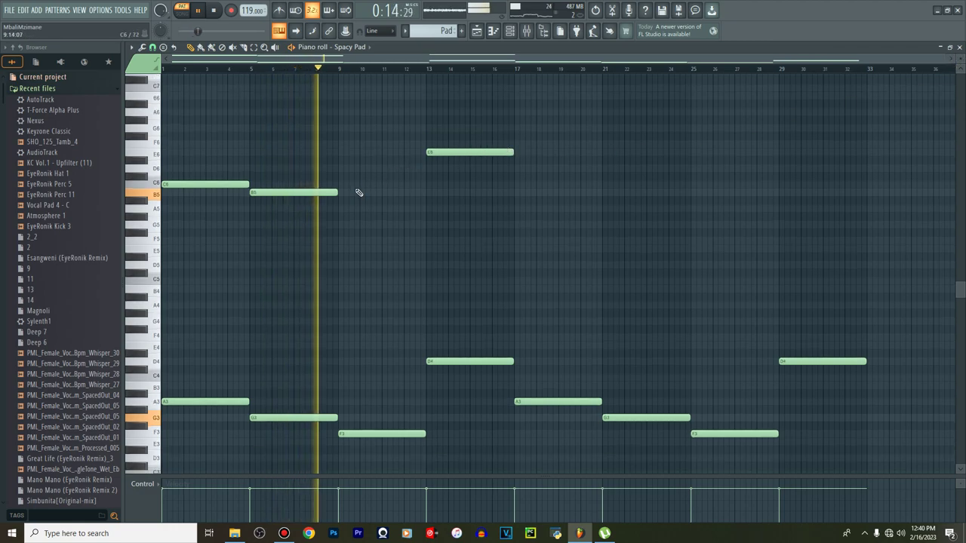
{"action": "left_click", "coordinate": [342, 209]}
{"action": "left_click", "coordinate": [155, 153]}
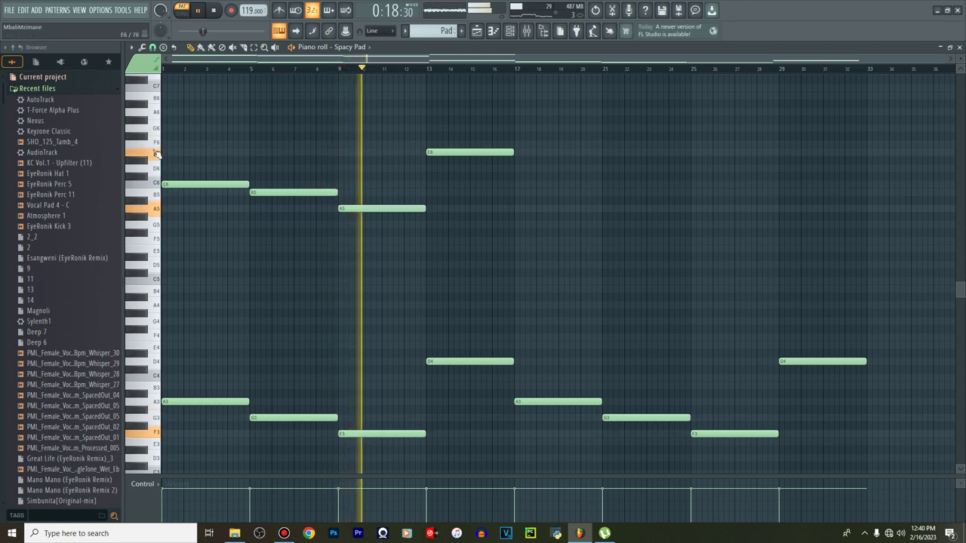
{"action": "left_click", "coordinate": [340, 152]}
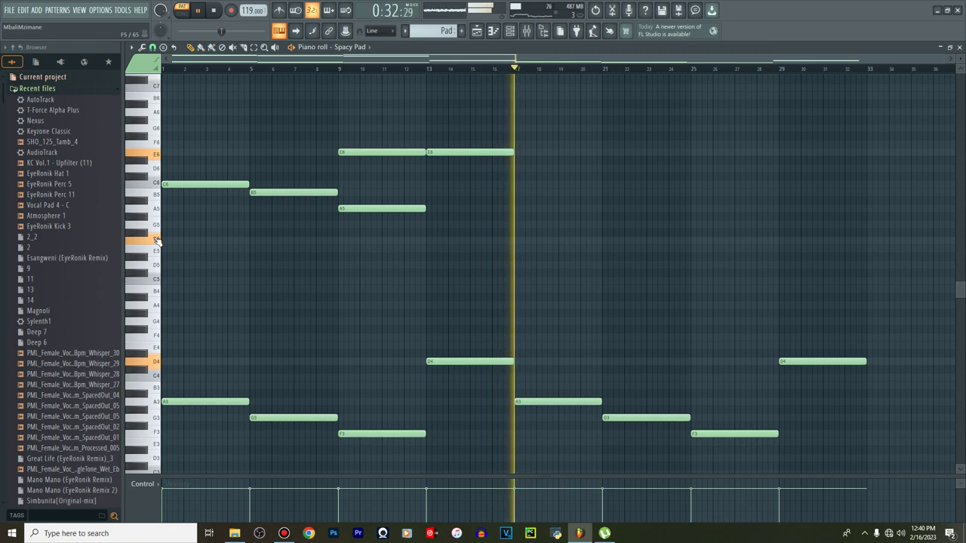
Stop playback, and add a four-bar F5 at bar 13 and a one-bar G5 at bar 16
{"action": "key", "text": "space"}
{"action": "left_click", "coordinate": [431, 241]}
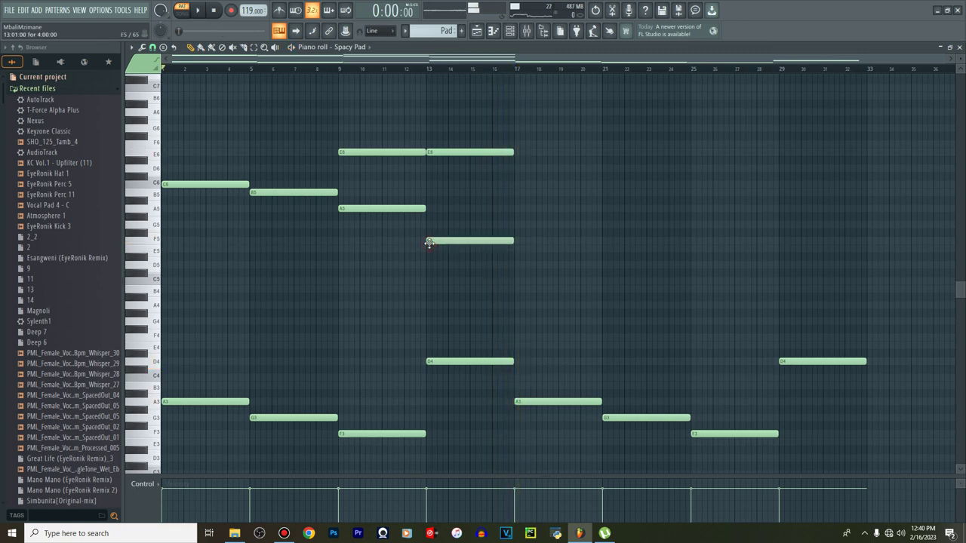
{"action": "left_click", "coordinate": [498, 225]}
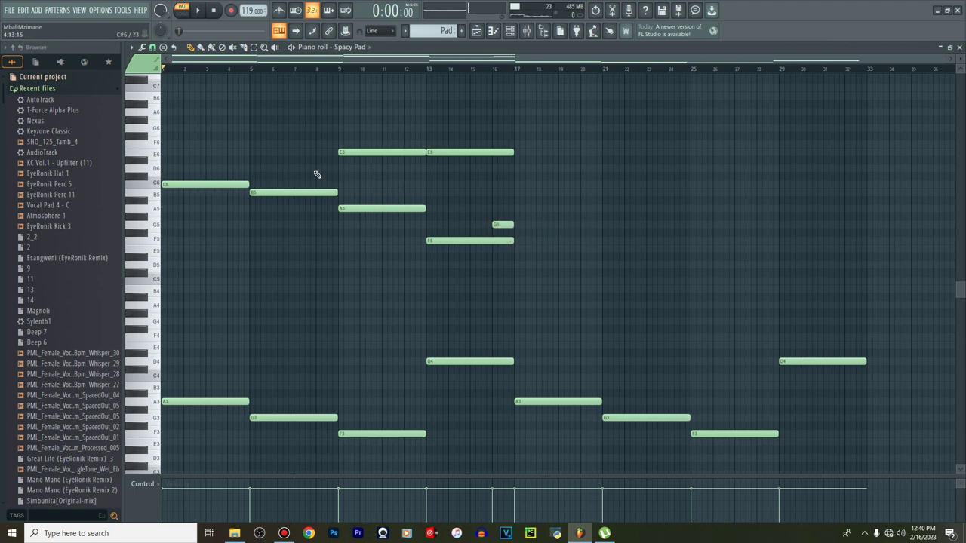
Play the pattern and add four-bar octave notes above the bass: A4 at bar 1, G4 at bar 5 and F4 at bar 9
{"action": "key", "text": "space"}
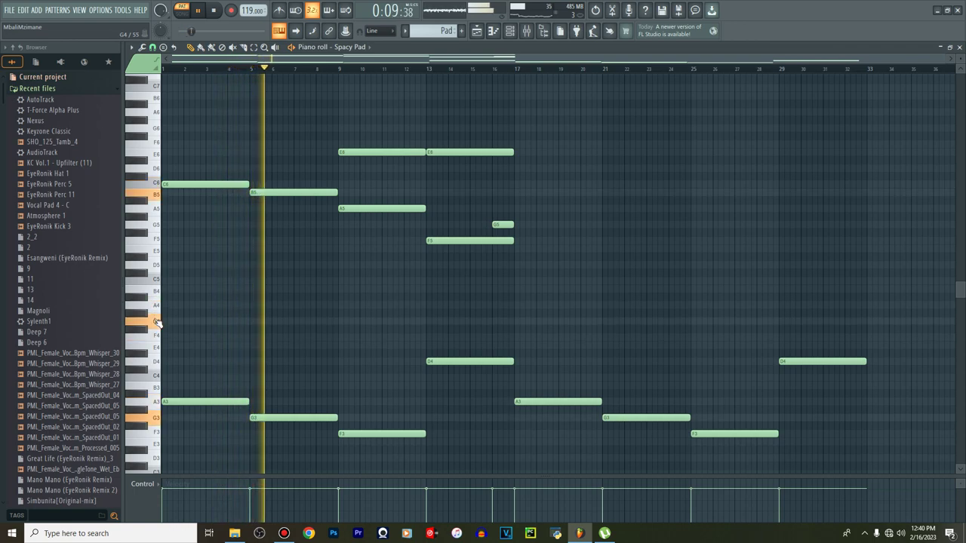
{"action": "left_click", "coordinate": [167, 304]}
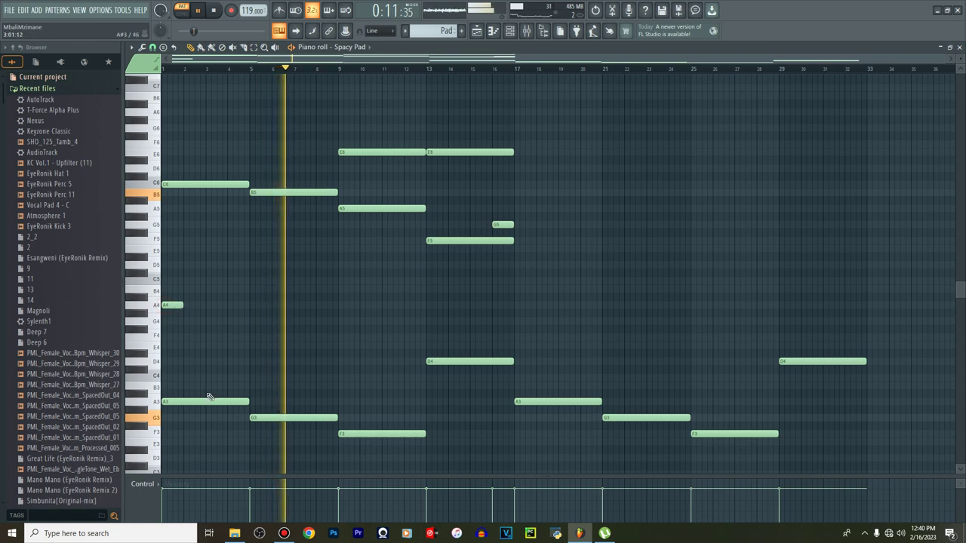
{"action": "left_click_drag", "start_coordinate": [183, 306], "coordinate": [249, 307]}
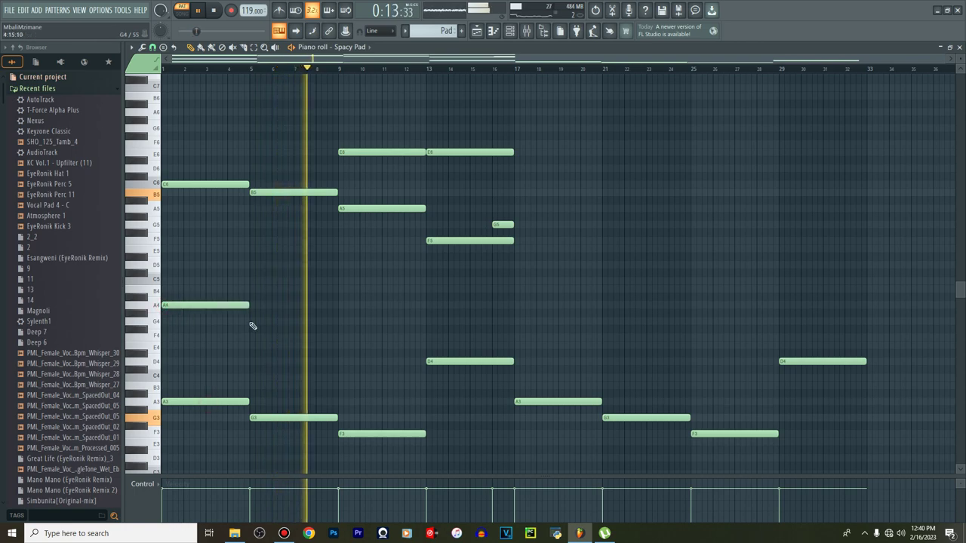
{"action": "left_click", "coordinate": [253, 321]}
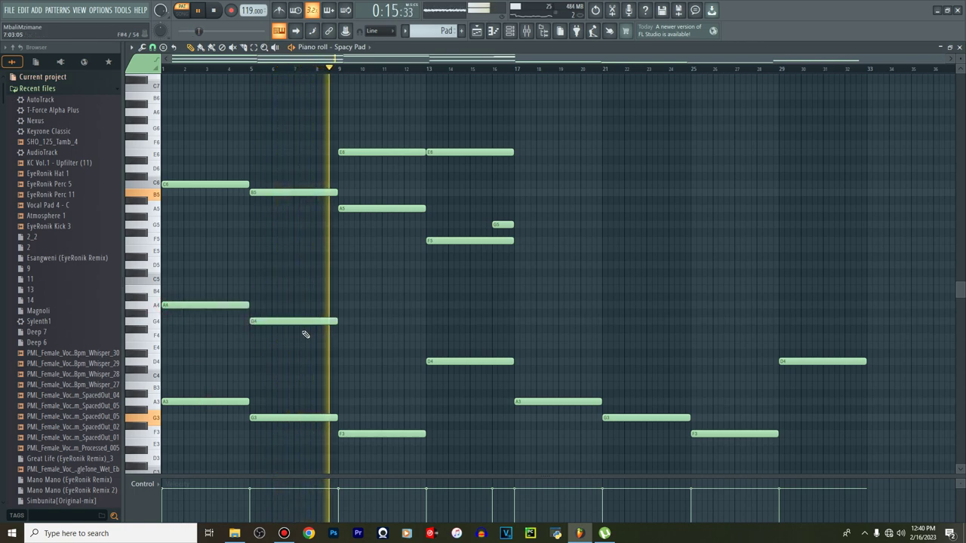
{"action": "left_click", "coordinate": [340, 337]}
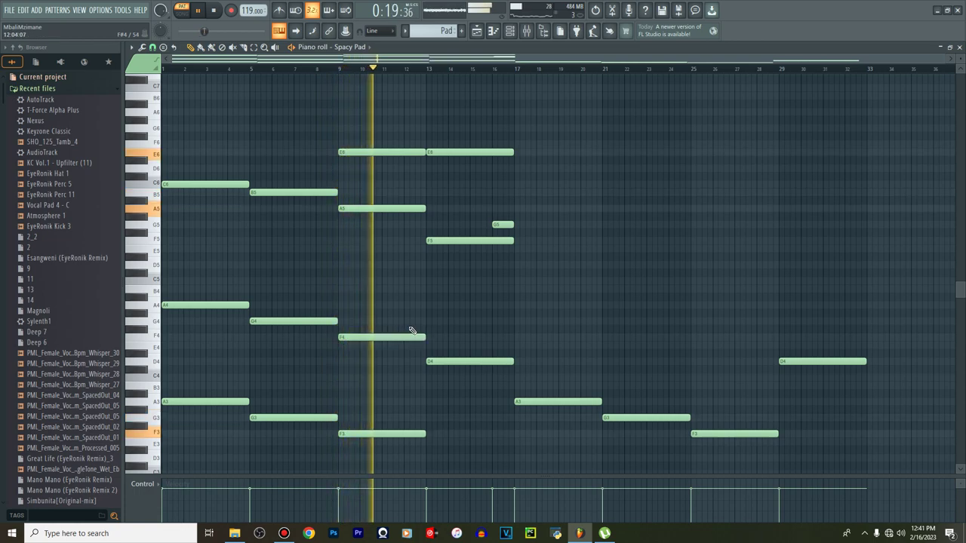
Audition E5 and D5, stop playback and add a four-bar D5 at bar 13 below the F5
{"action": "left_click", "coordinate": [158, 252]}
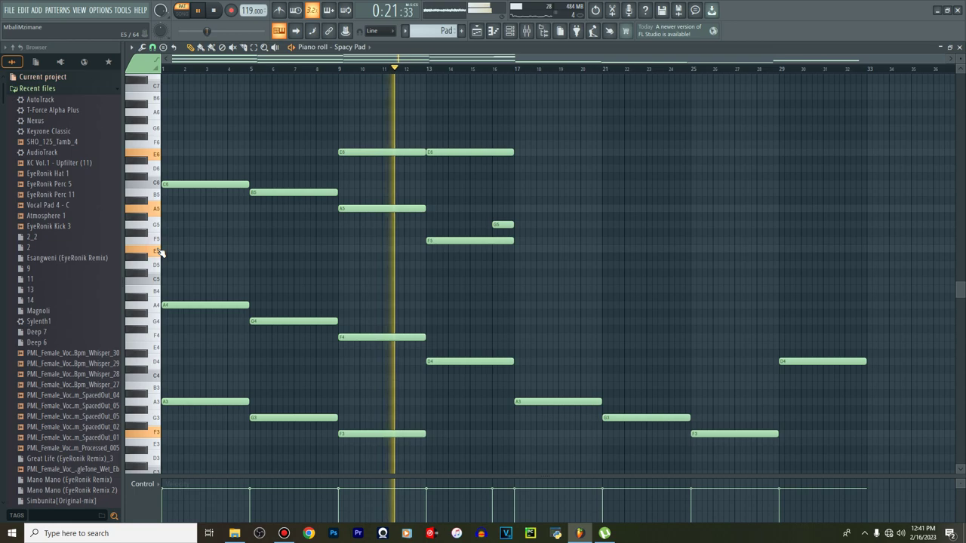
{"action": "left_click", "coordinate": [154, 265]}
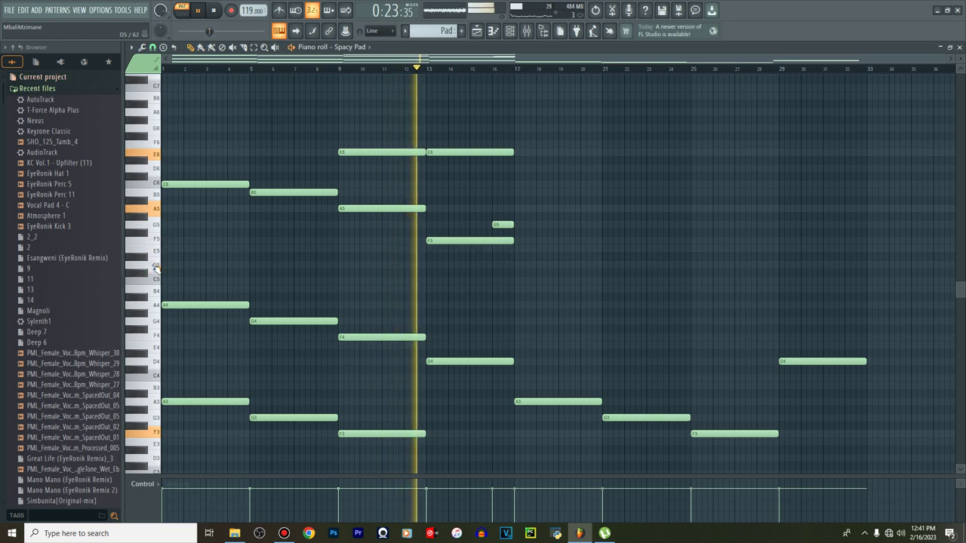
{"action": "left_click", "coordinate": [154, 266]}
{"action": "key", "text": "space"}
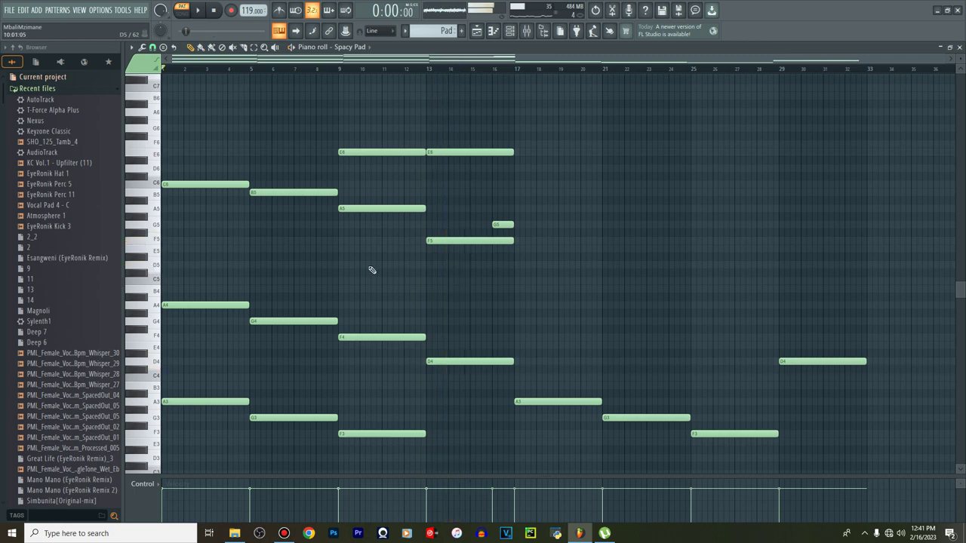
{"action": "left_click", "coordinate": [433, 266]}
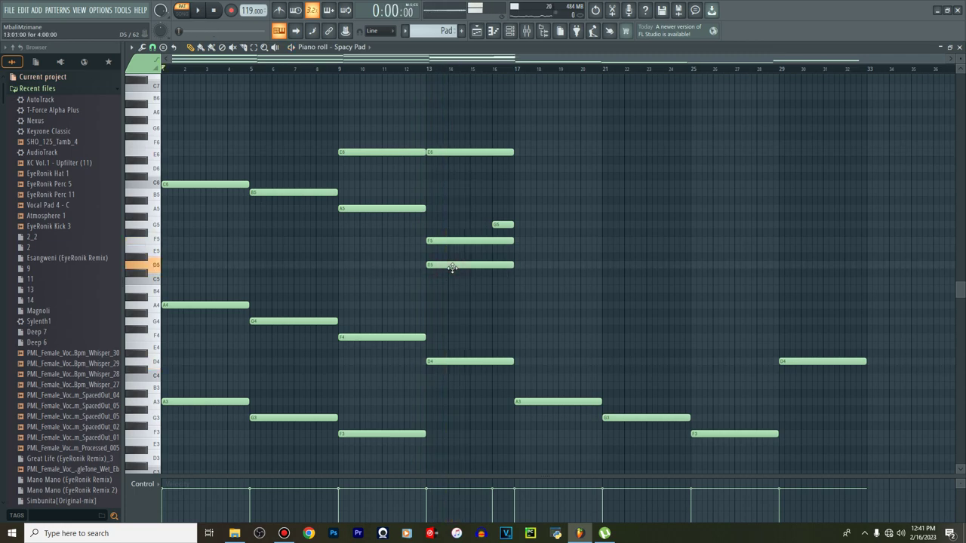
Play the pattern while adding a four-bar E6 at bar 1 and a four-bar D6 at bar 5 to complete the upper voicing
{"action": "scroll", "coordinate": [453, 274], "scroll_direction": "down", "scroll_amount": 1}
{"action": "scroll", "coordinate": [453, 274], "scroll_direction": "up", "scroll_amount": 2}
{"action": "key", "text": "space"}
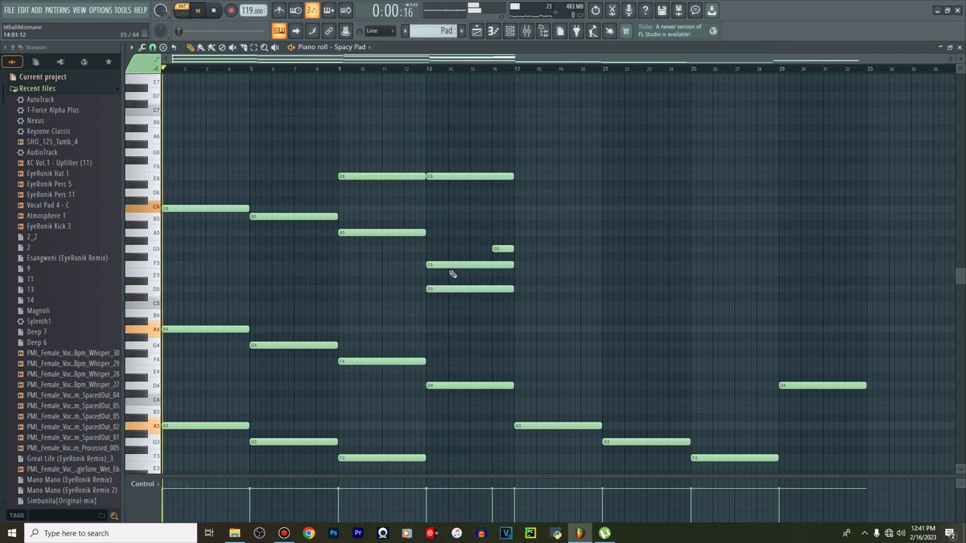
{"action": "left_click", "coordinate": [154, 178]}
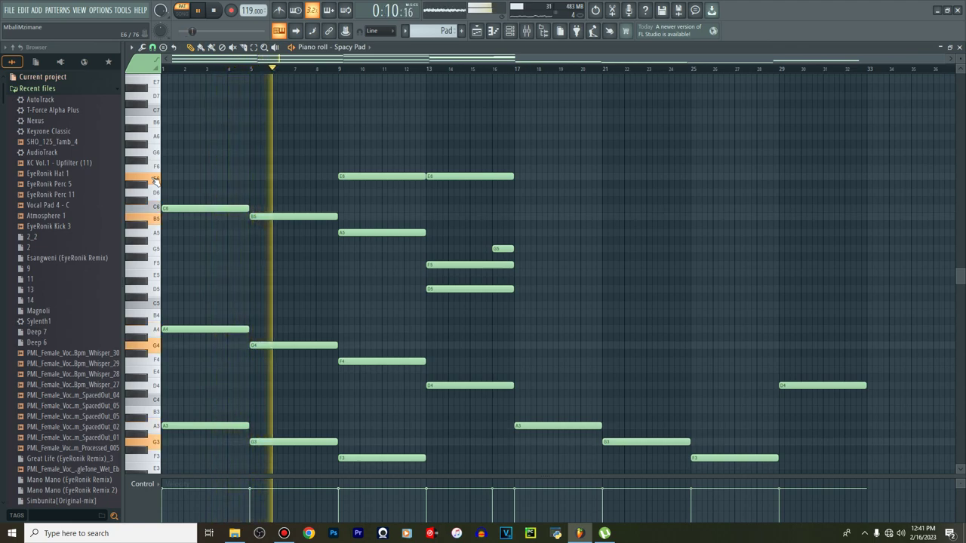
{"action": "left_click_drag", "start_coordinate": [155, 180], "coordinate": [201, 186]}
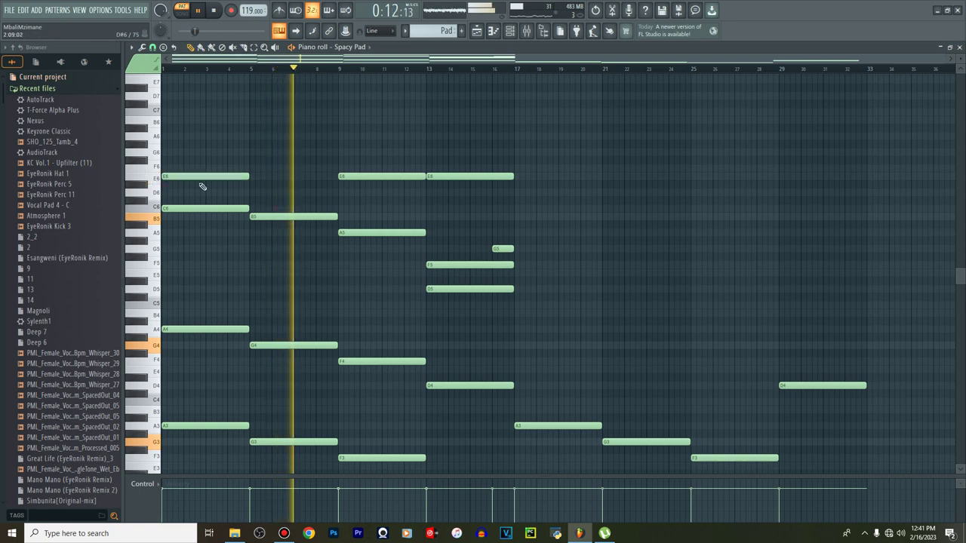
{"action": "key", "text": "space"}
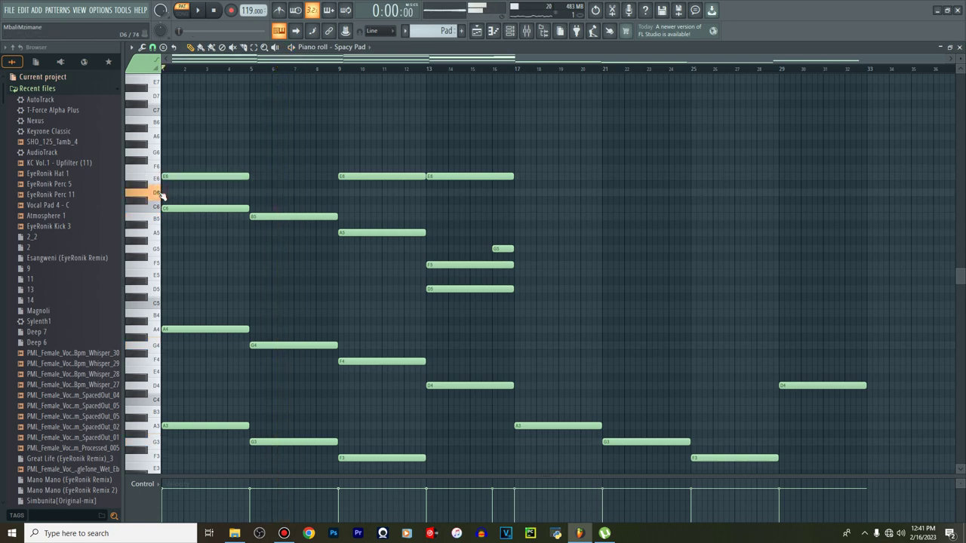
{"action": "key", "text": "space"}
{"action": "left_click", "coordinate": [253, 192]}
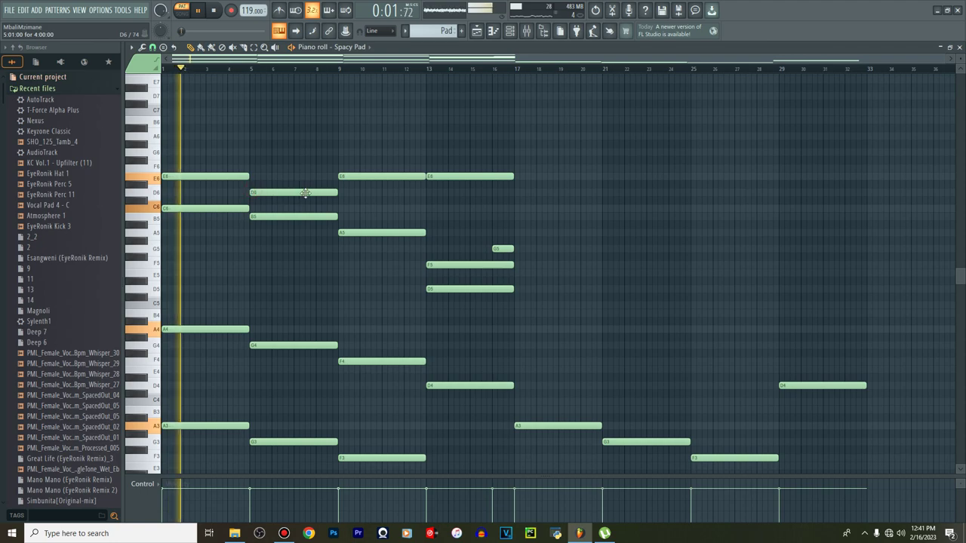
Delete the four single bass notes from bar 17 onward in the Spacy Pad piano roll
{"action": "scroll", "coordinate": [309, 198], "scroll_direction": "down", "scroll_amount": 3}
{"action": "scroll", "coordinate": [306, 195], "scroll_direction": "up", "scroll_amount": 2}
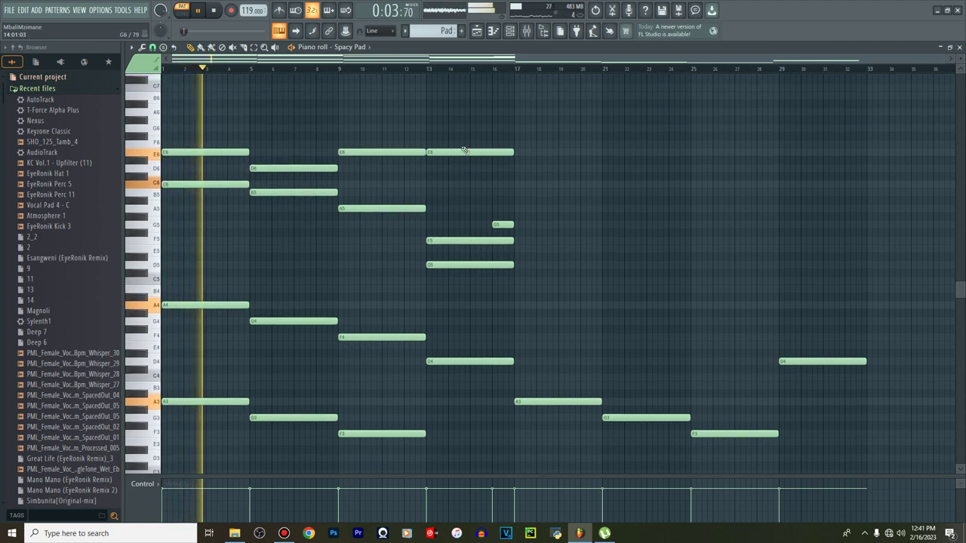
{"action": "right_click", "coordinate": [822, 362]}
{"action": "right_click", "coordinate": [736, 434]}
{"action": "right_click", "coordinate": [646, 418]}
{"action": "right_click", "coordinate": [567, 400]}
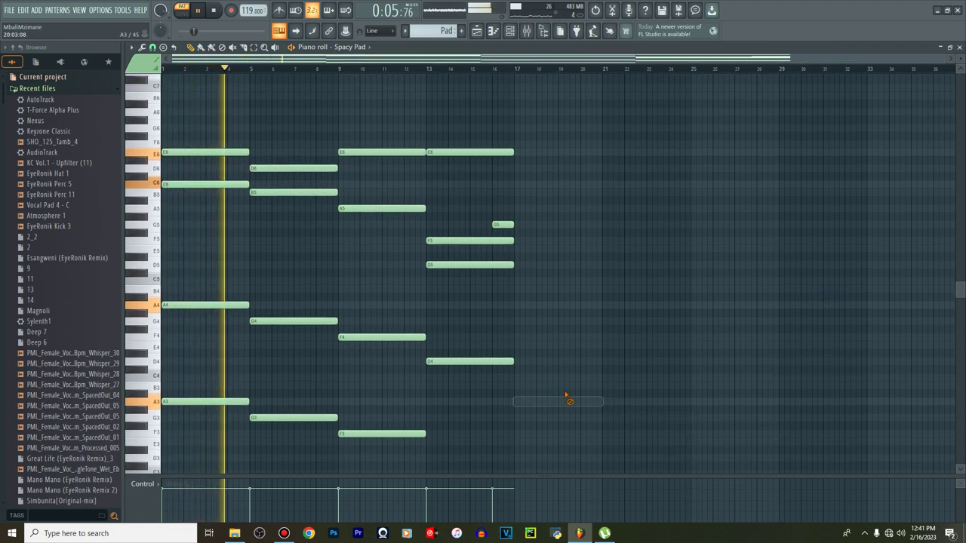
Duplicate the first 16 bars of chords so they repeat from bar 17
{"action": "scroll", "coordinate": [556, 390], "scroll_direction": "down", "scroll_amount": 2}
{"action": "scroll", "coordinate": [559, 391], "scroll_direction": "up", "scroll_amount": 2}
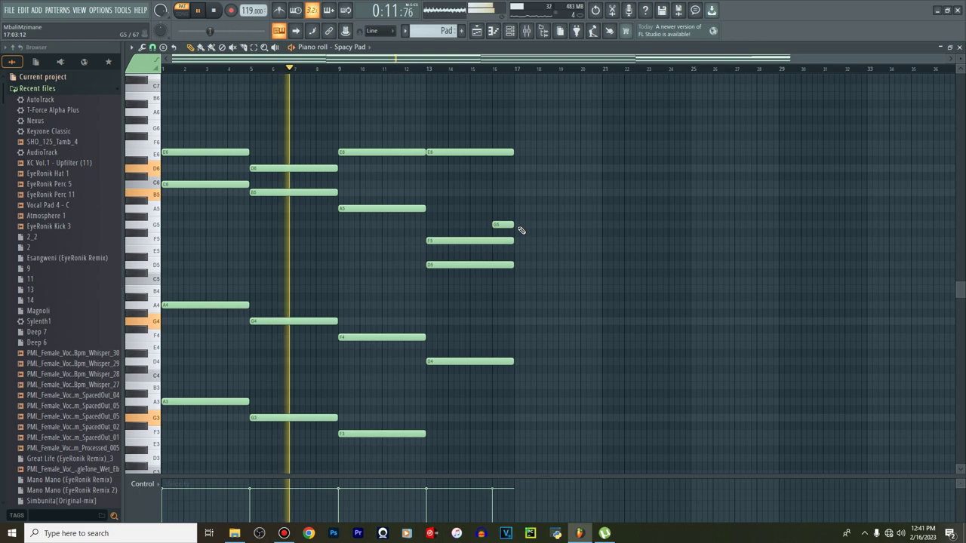
{"action": "key", "text": "ctrl+b"}
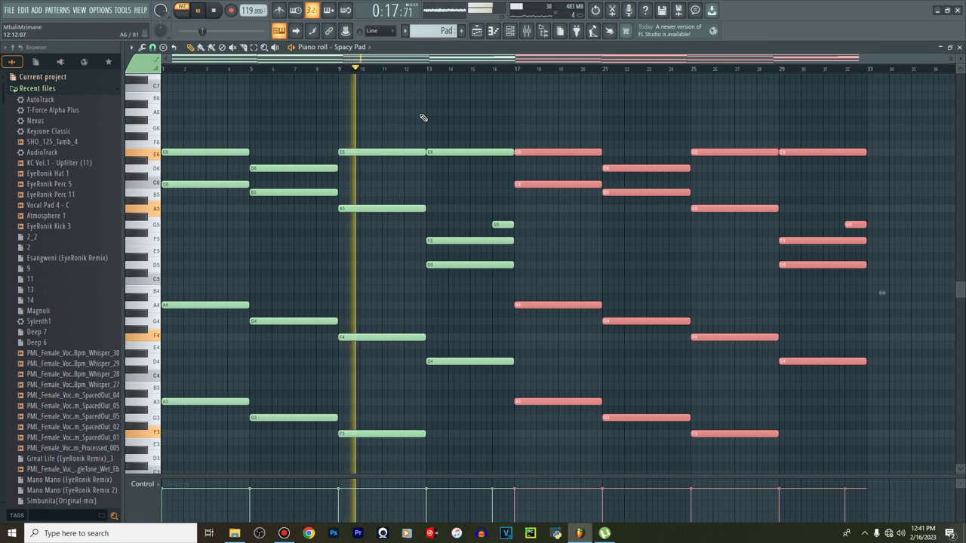
Stop playback, place the Pad pattern at bar 1 on playlist track 15, and add a duplicate of it at bar 49
{"action": "key", "text": "F5"}
{"action": "scroll", "coordinate": [409, 349], "scroll_direction": "down", "scroll_amount": 1}
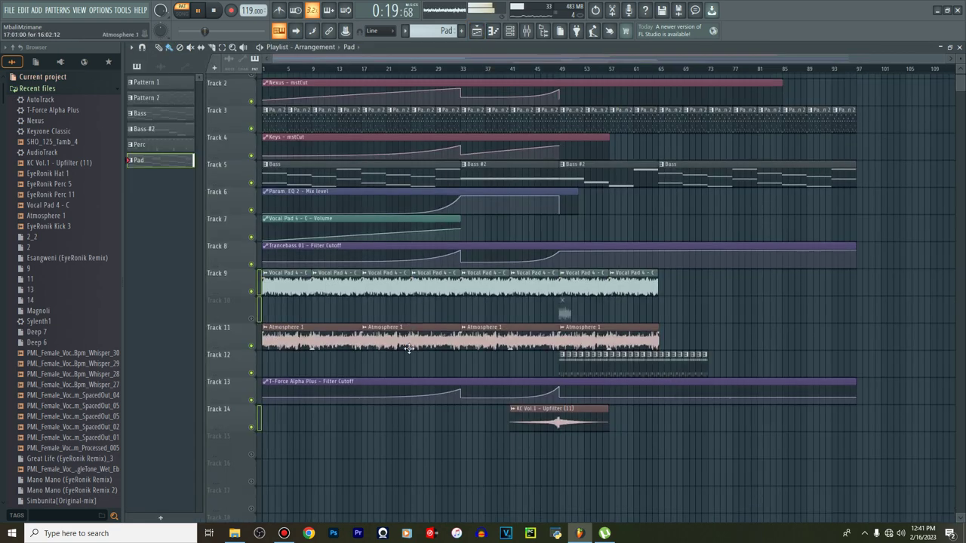
{"action": "scroll", "coordinate": [408, 349], "scroll_direction": "down", "scroll_amount": 1}
{"action": "key", "text": "space"}
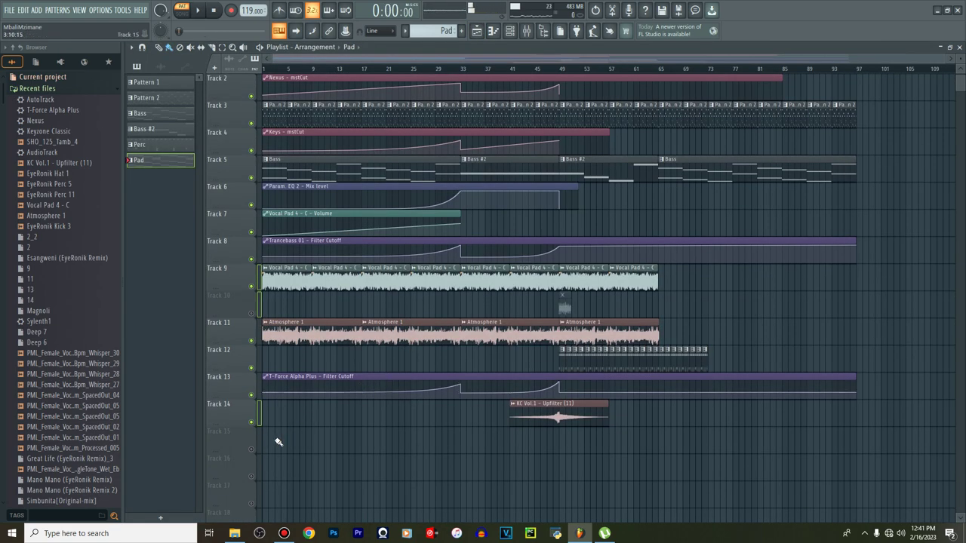
{"action": "left_click", "coordinate": [264, 450]}
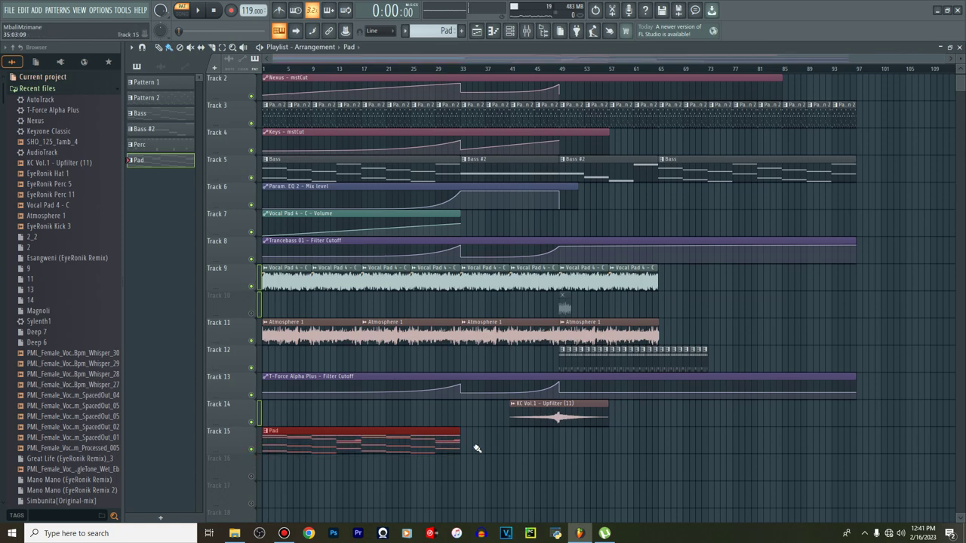
{"action": "key", "text": "ctrl+b"}
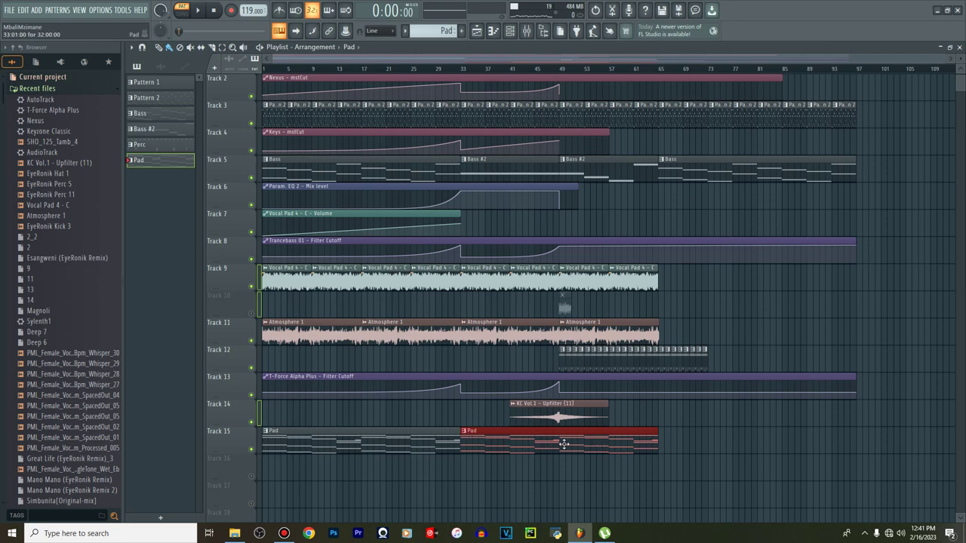
{"action": "left_click_drag", "start_coordinate": [544, 446], "coordinate": [642, 446]}
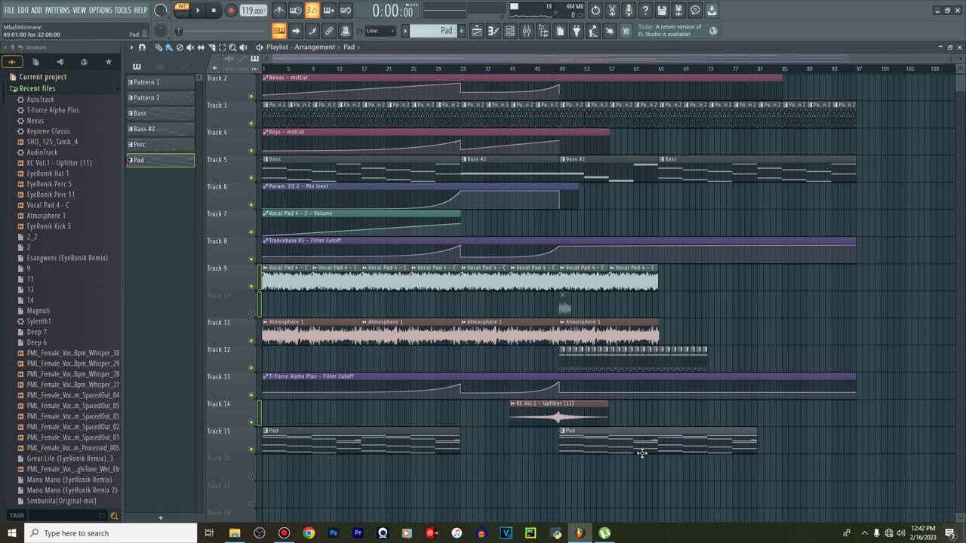
Place another Pad clip at bar 33 on playlist track 16 and make it unique
{"action": "left_click", "coordinate": [469, 476]}
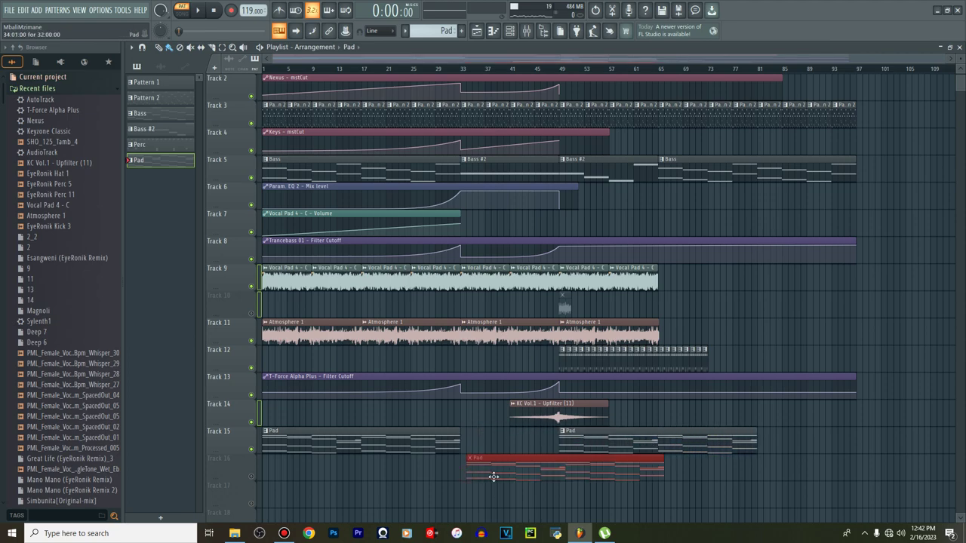
{"action": "right_click", "coordinate": [468, 460]}
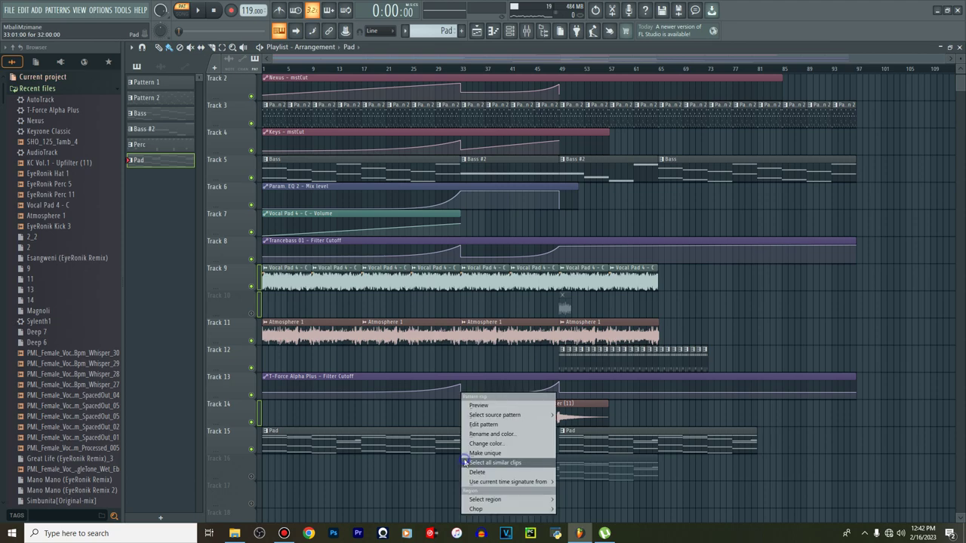
{"action": "left_click", "coordinate": [528, 463]}
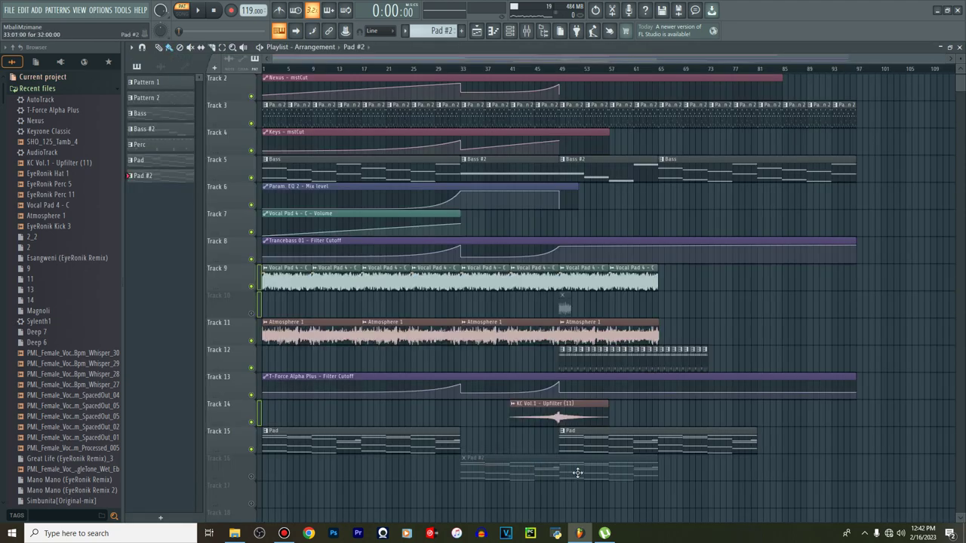
Shorten the Pad #2 clip to end at bar 49 and delete its Spacy Pad notes from bar 17 onward
{"action": "left_click_drag", "start_coordinate": [658, 470], "coordinate": [566, 475]}
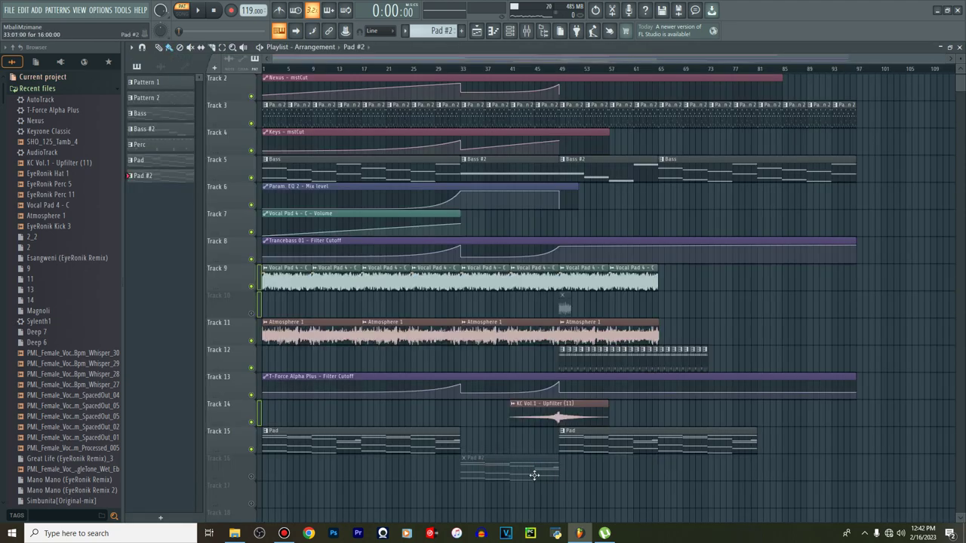
{"action": "double_click", "coordinate": [540, 476]}
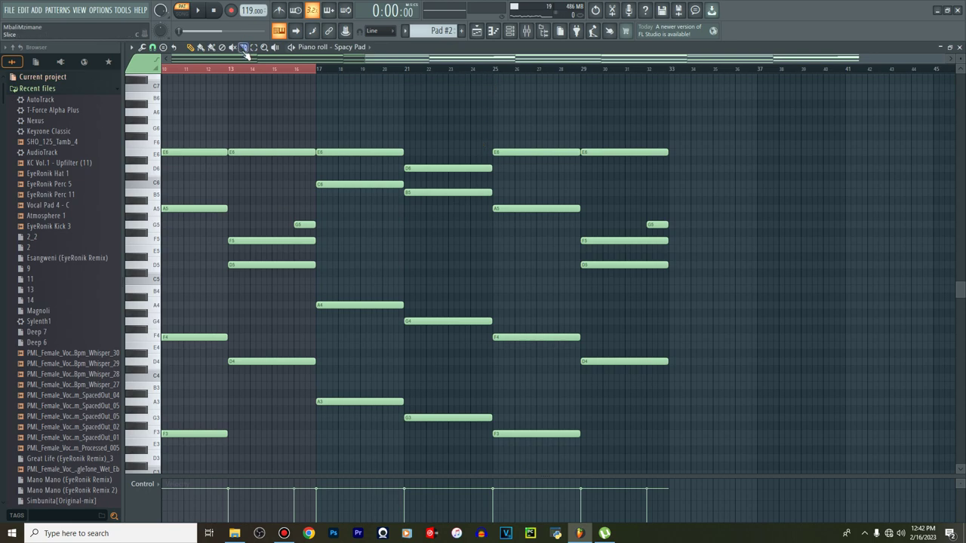
{"action": "left_click_drag", "start_coordinate": [695, 124], "coordinate": [377, 427]}
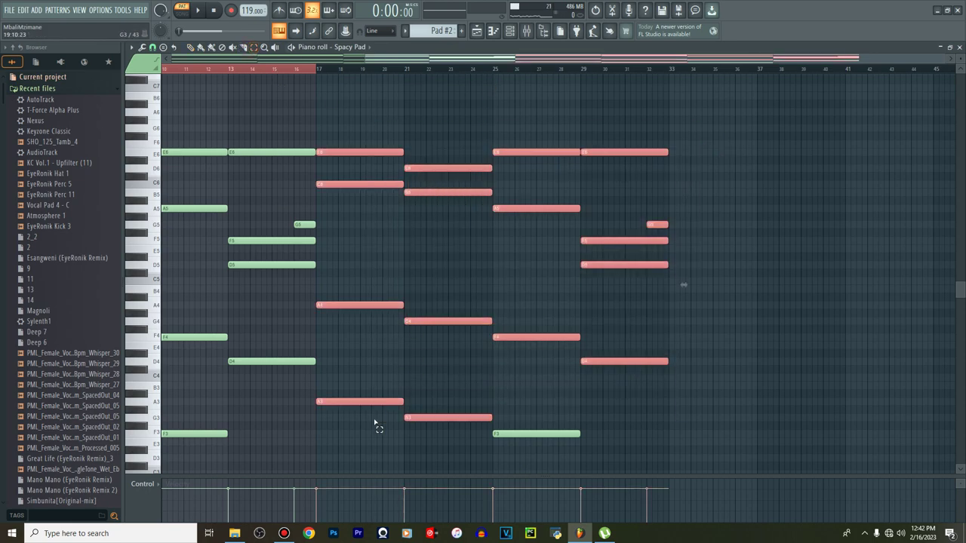
{"action": "key", "text": "Delete"}
{"action": "left_click", "coordinate": [510, 433]}
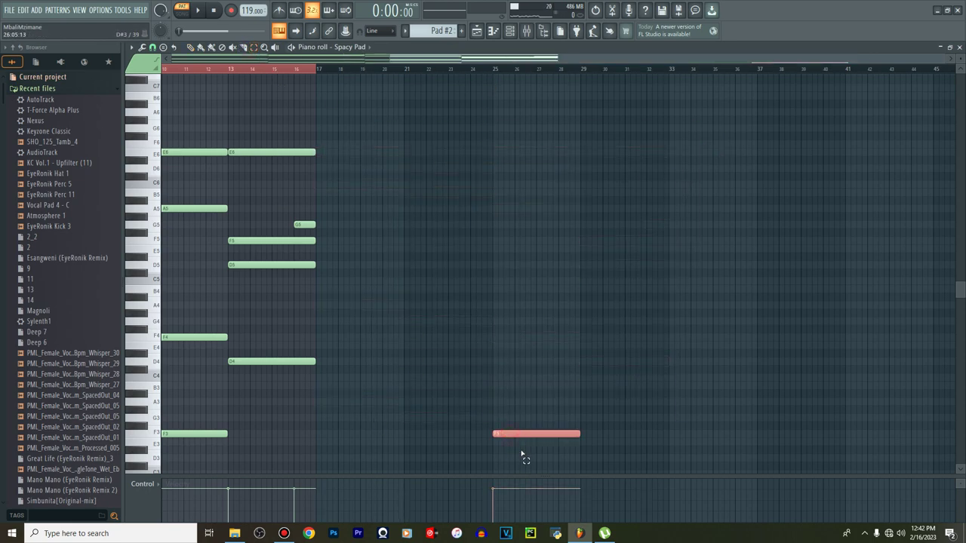
{"action": "key", "text": "Delete"}
{"action": "left_click_drag", "start_coordinate": [531, 63], "coordinate": [218, 58]}
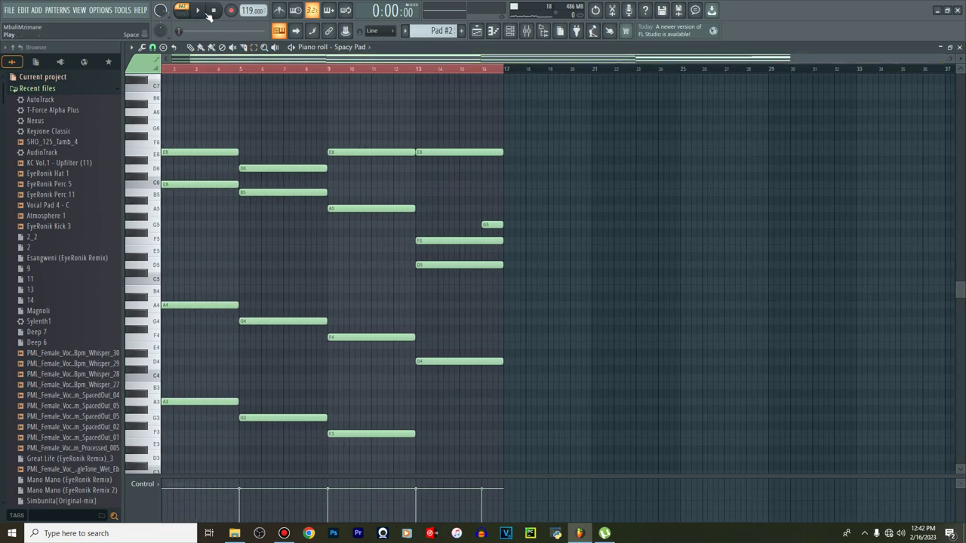
Delete all Pad #2 notes from bar 5 onward, leaving only the first chord
{"action": "left_click", "coordinate": [198, 10]}
{"action": "key", "text": "space"}
{"action": "left_click_drag", "start_coordinate": [575, 117], "coordinate": [312, 462]}
{"action": "key", "text": "Delete"}
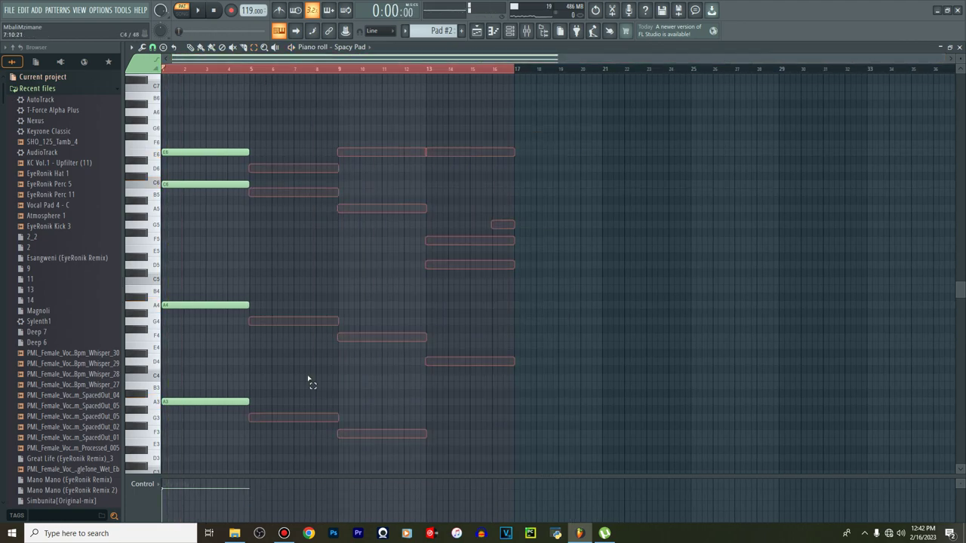
Stretch the remaining chord to end at bar 17 and move the Pad #2 clip to bar 33 on playlist track 15
{"action": "left_click_drag", "start_coordinate": [226, 195], "coordinate": [201, 414]}
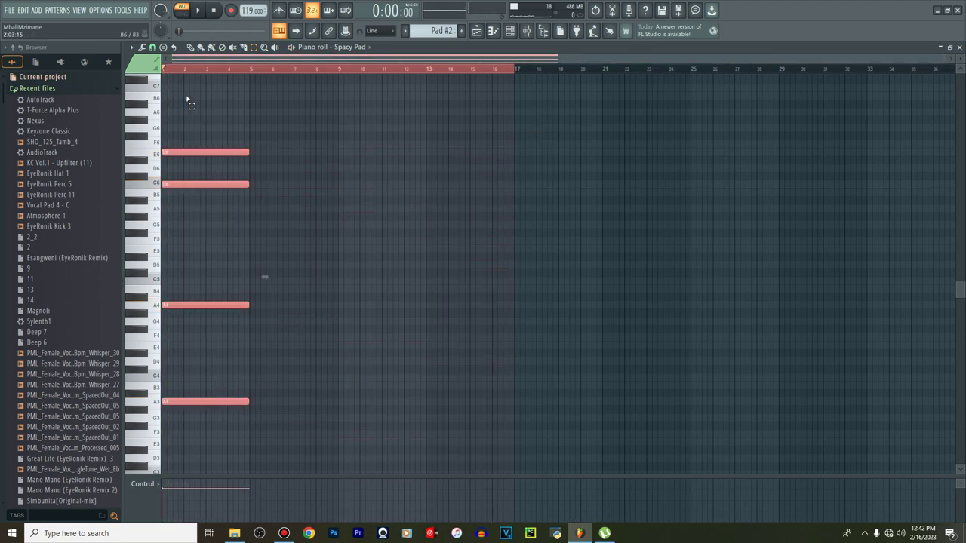
{"action": "left_click_drag", "start_coordinate": [245, 151], "coordinate": [471, 169]}
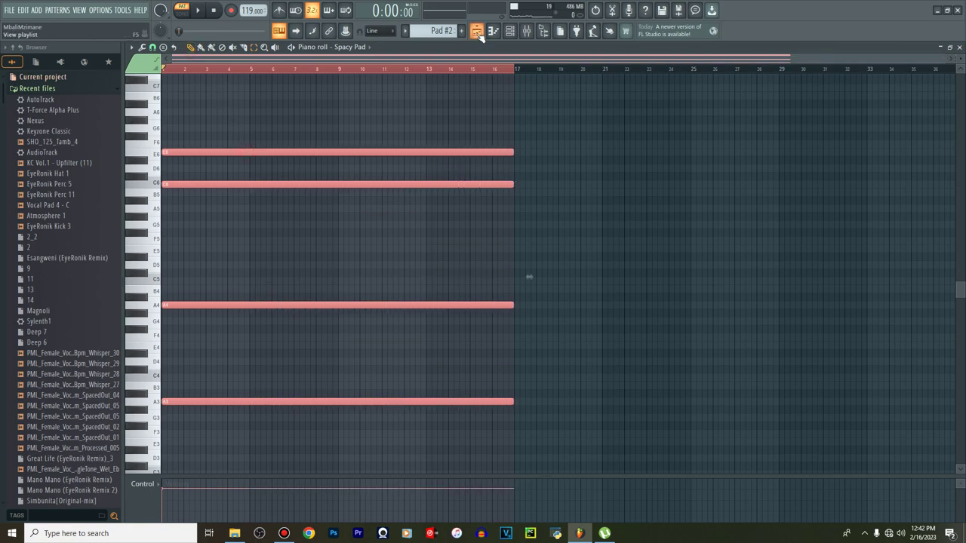
{"action": "left_click", "coordinate": [478, 33]}
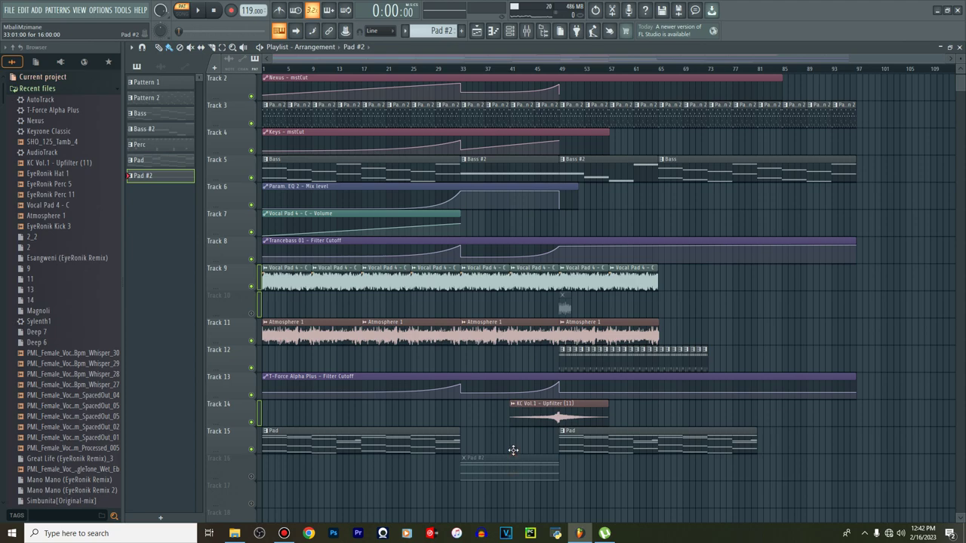
{"action": "left_click_drag", "start_coordinate": [513, 445], "coordinate": [513, 437]}
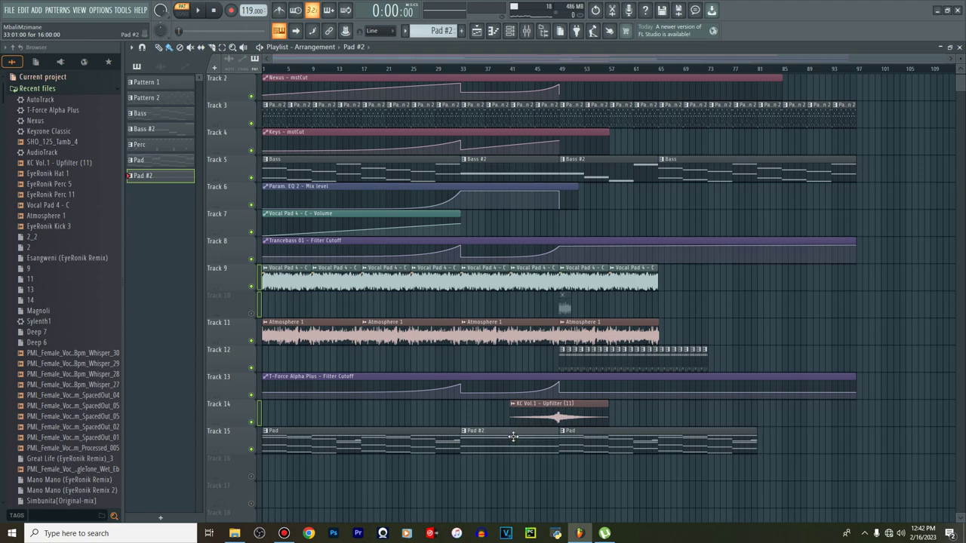
{"action": "double_click", "coordinate": [438, 444]}
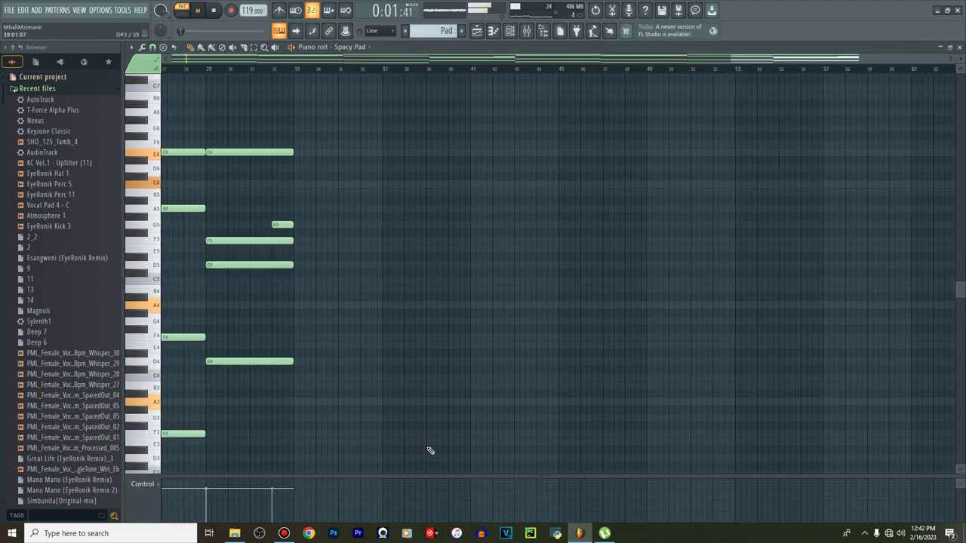
{"action": "left_click", "coordinate": [125, 9]}
{"action": "mouse_move", "coordinate": [196, 135]}
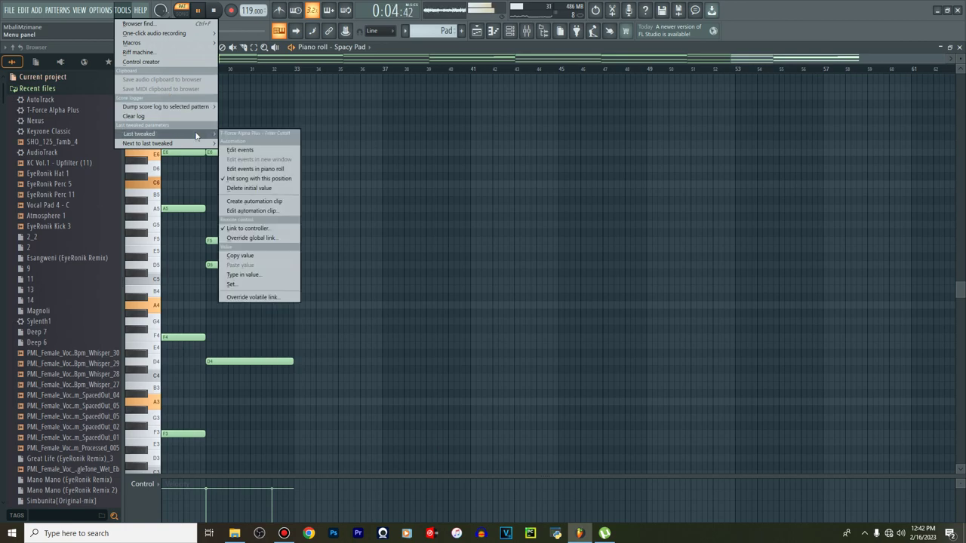
Route the Spacy Pad instrument to mixer track 5
{"action": "left_click", "coordinate": [509, 31]}
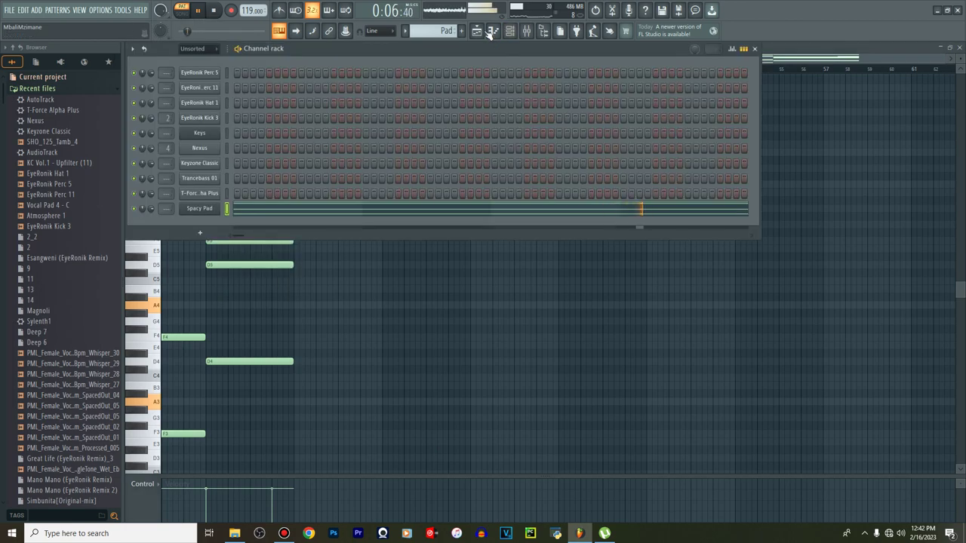
{"action": "left_click", "coordinate": [223, 209]}
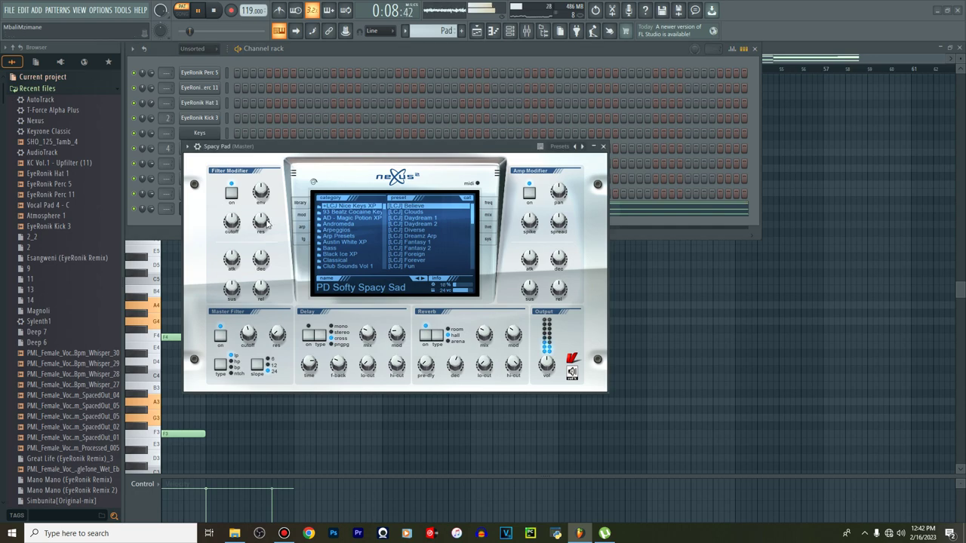
{"action": "left_click", "coordinate": [197, 147]}
{"action": "mouse_move", "coordinate": [226, 156]}
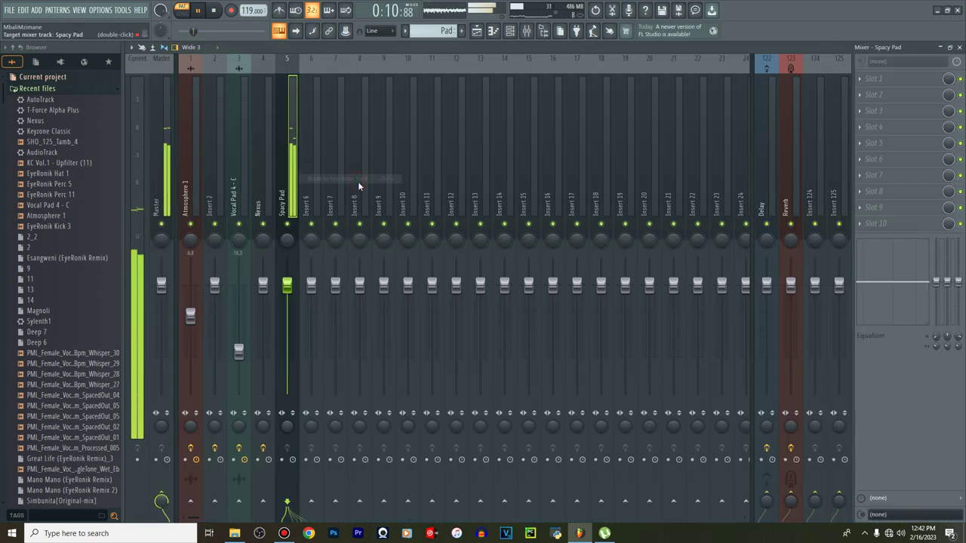
{"action": "left_click", "coordinate": [358, 182]}
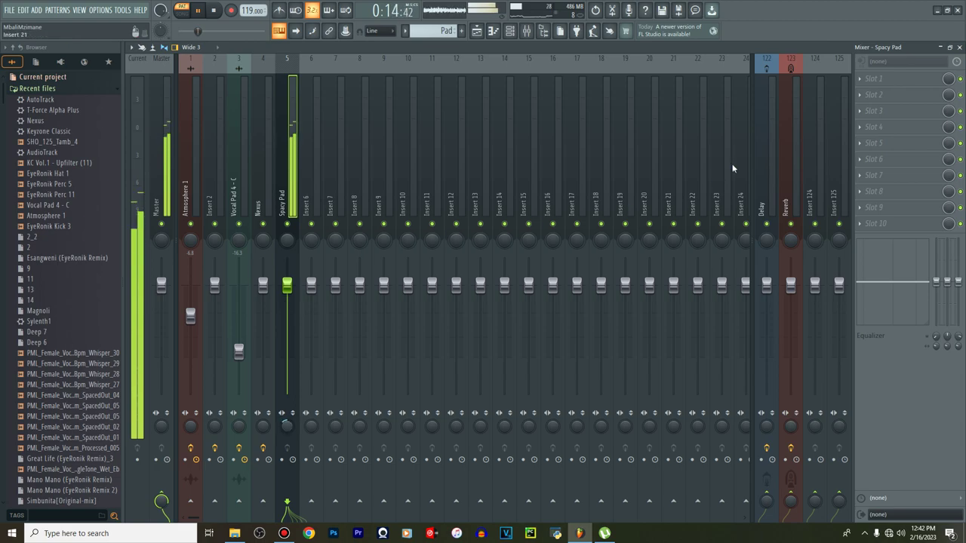
Load Fruity Parametric EQ 2 on the Spacy Pad mixer track and set band 1 to a high pass at about 132 Hz with 55% bandwidth
{"action": "left_click", "coordinate": [860, 87]}
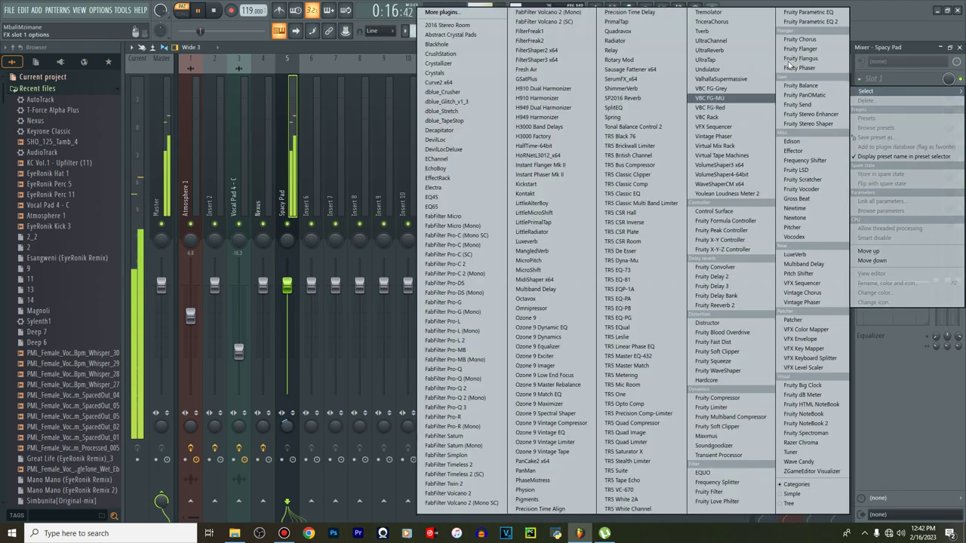
{"action": "left_click", "coordinate": [808, 21]}
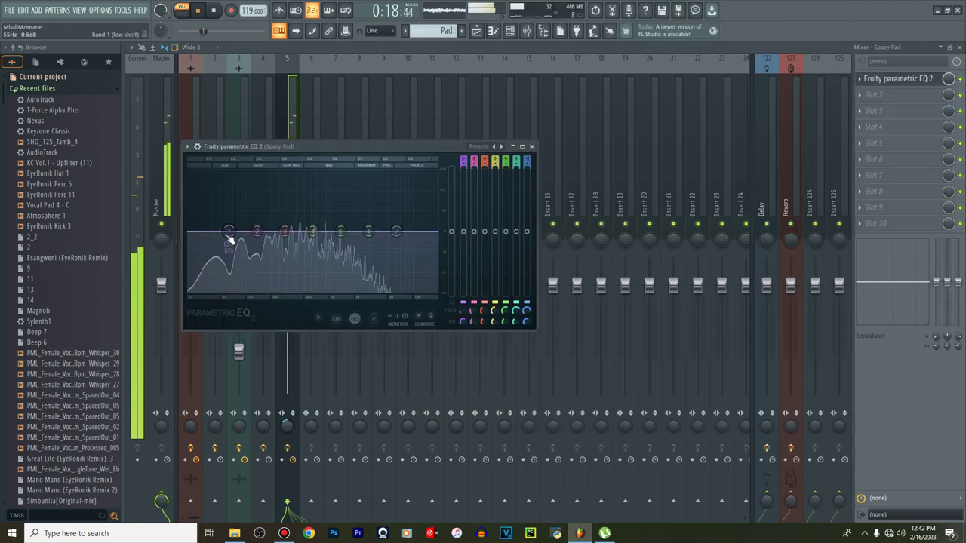
{"action": "right_click", "coordinate": [229, 232]}
{"action": "mouse_move", "coordinate": [249, 257]}
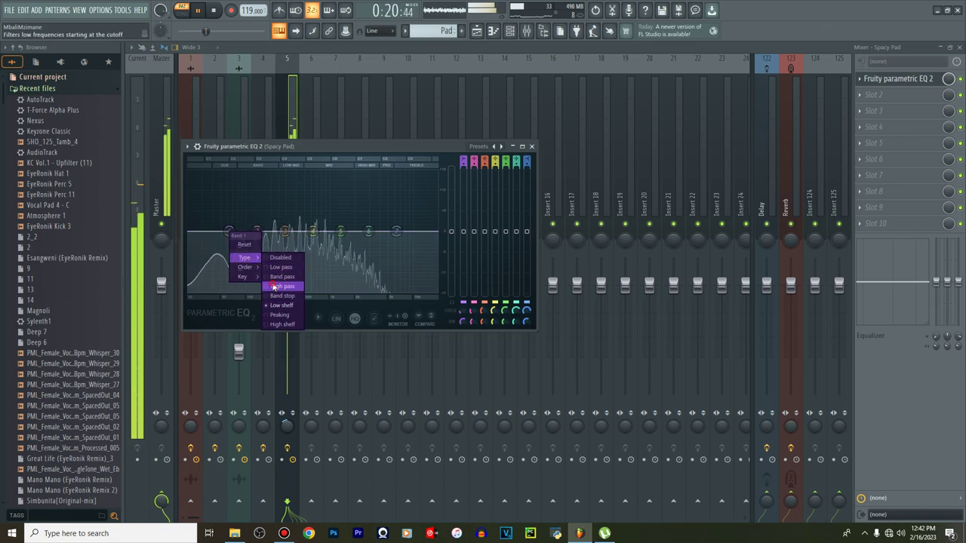
{"action": "left_click", "coordinate": [280, 278]}
{"action": "scroll", "coordinate": [462, 312], "scroll_direction": "up", "scroll_amount": 6}
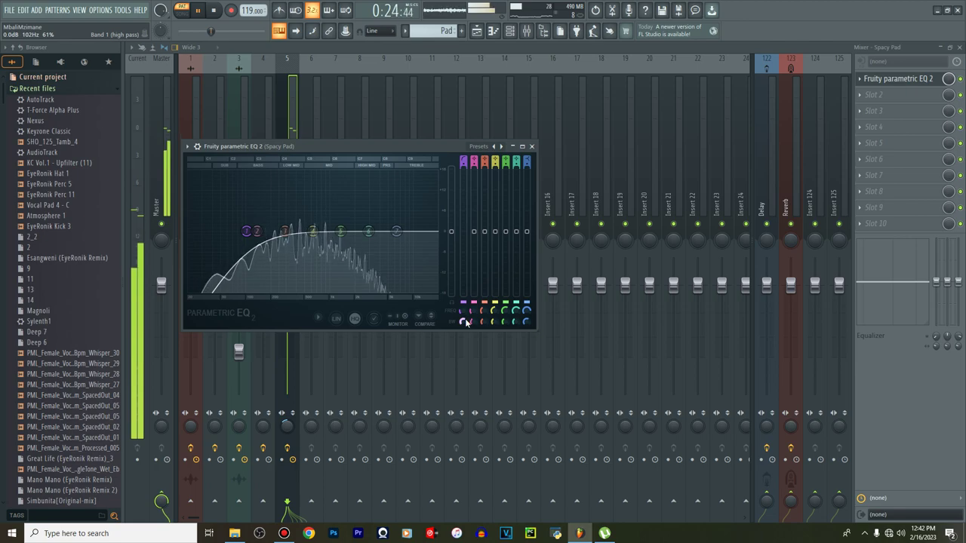
{"action": "right_click", "coordinate": [465, 325]}
{"action": "left_click", "coordinate": [480, 330]}
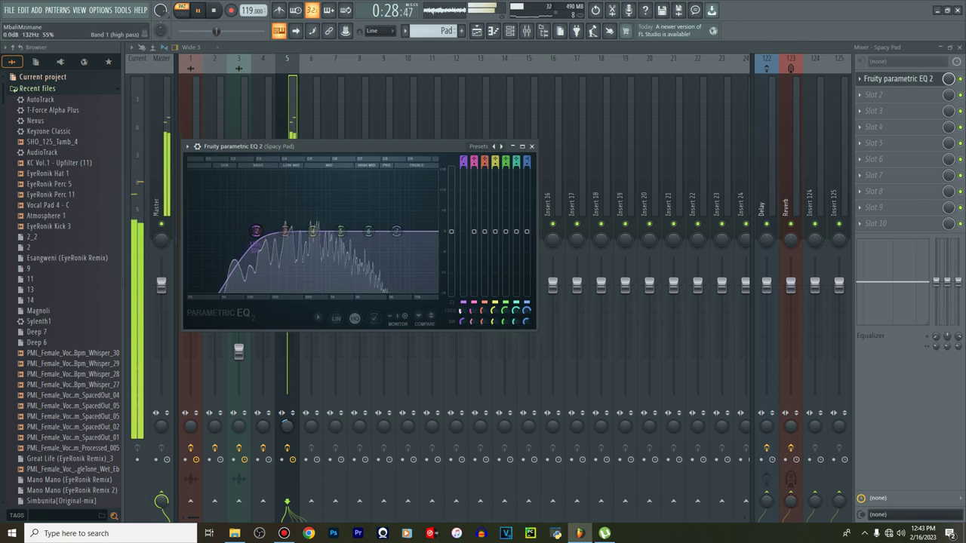
Create an automation clip for the master filter cutoff of the Spacy Pad instrument
{"action": "left_click", "coordinate": [510, 33]}
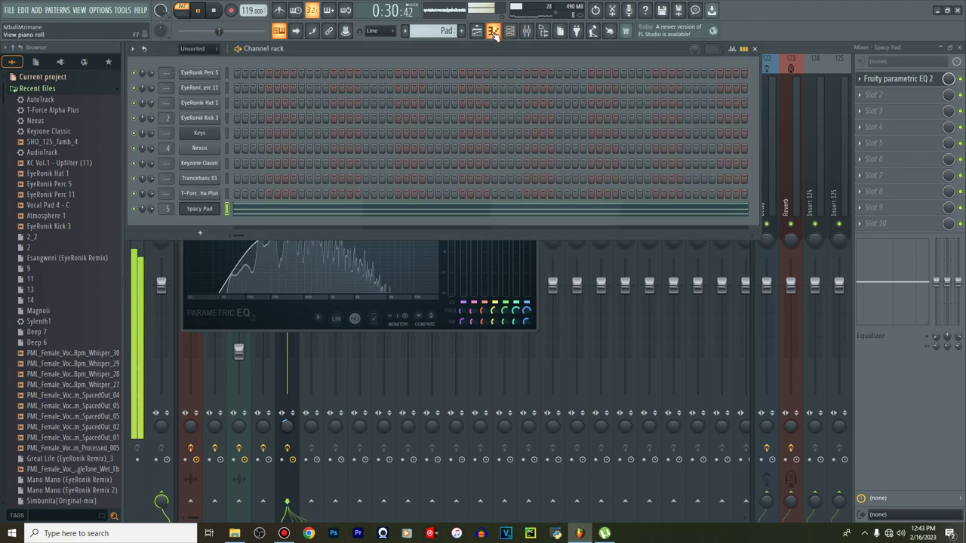
{"action": "left_click", "coordinate": [200, 209]}
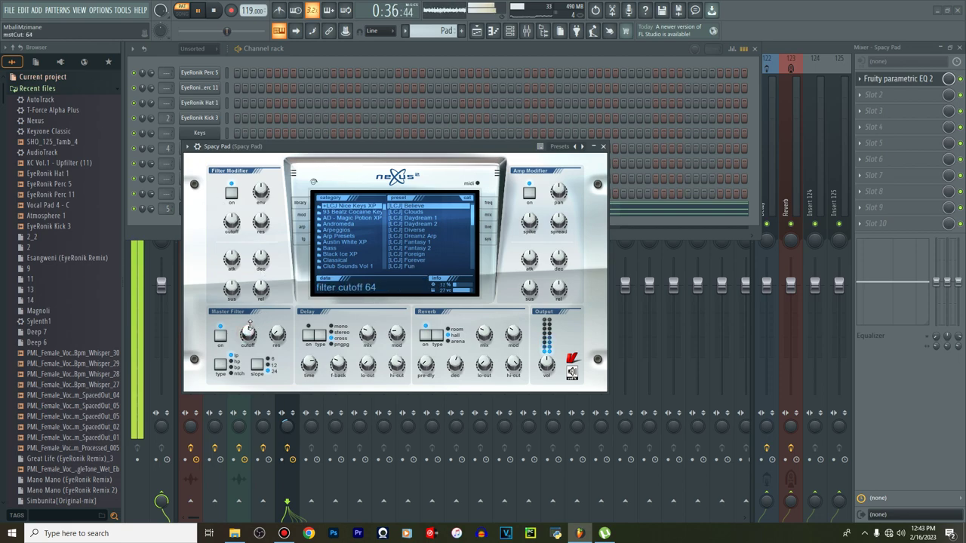
{"action": "left_click", "coordinate": [124, 10]}
{"action": "mouse_move", "coordinate": [176, 135]}
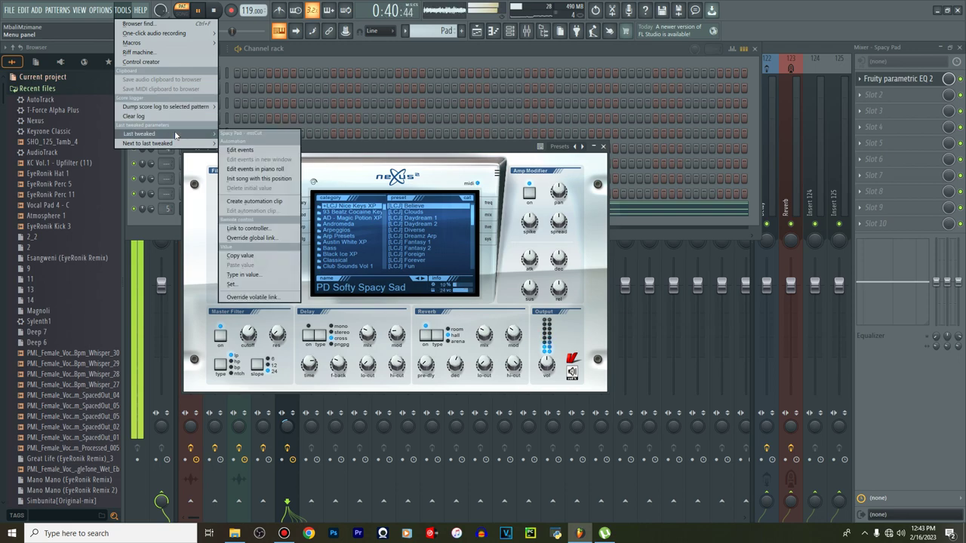
{"action": "left_click", "coordinate": [254, 201]}
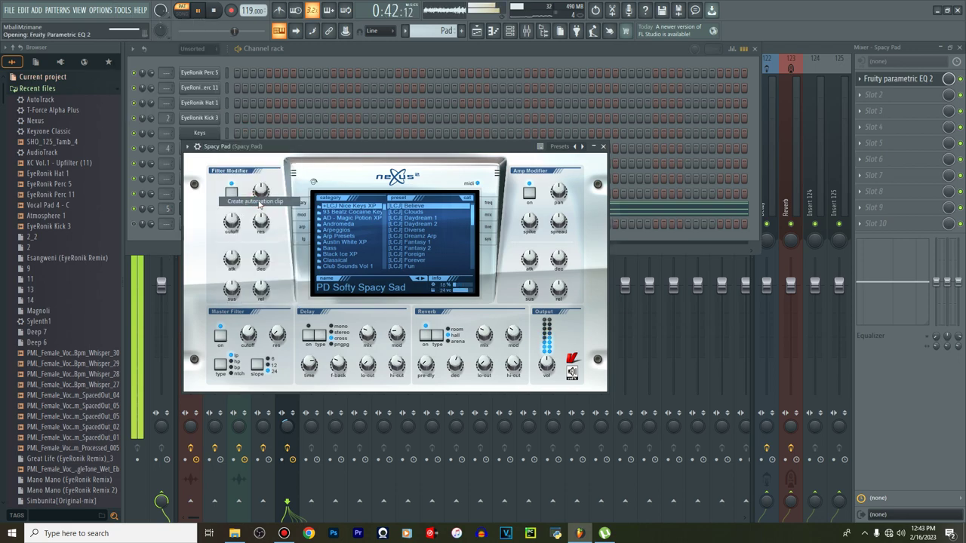
Shape the Spacy Pad cutoff automation to rise from near zero to bar 33, drop there, curve up to bar 49 and drop again
{"action": "left_click", "coordinate": [476, 31]}
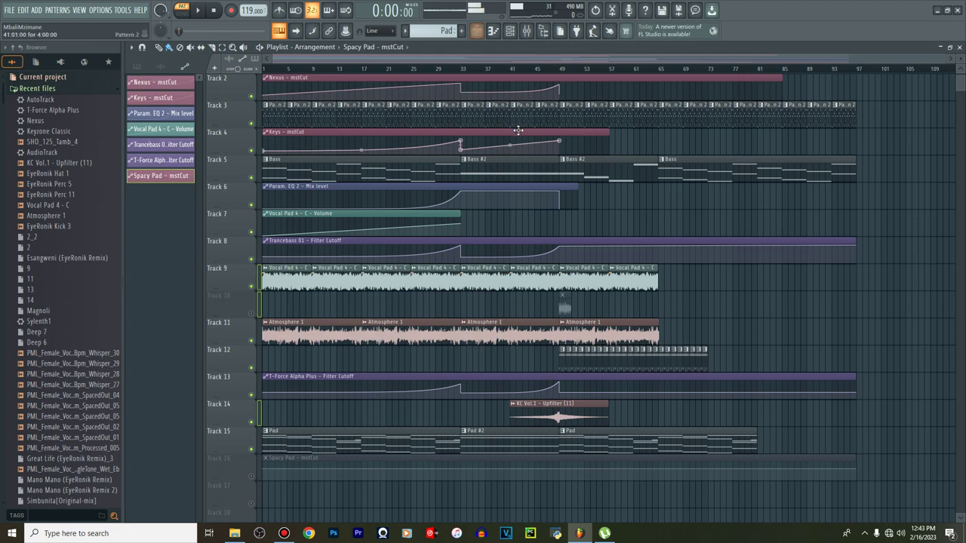
{"action": "left_click", "coordinate": [526, 30]}
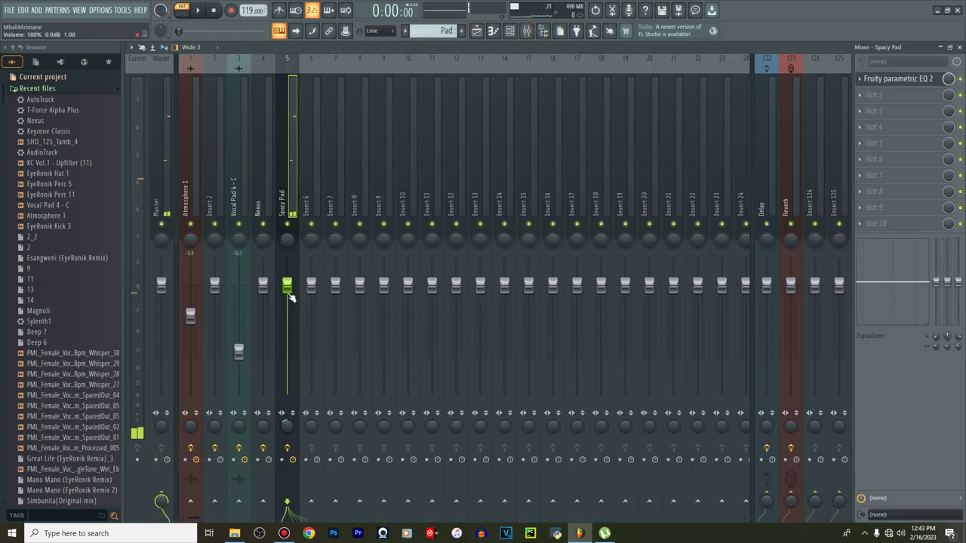
{"action": "left_click", "coordinate": [479, 32]}
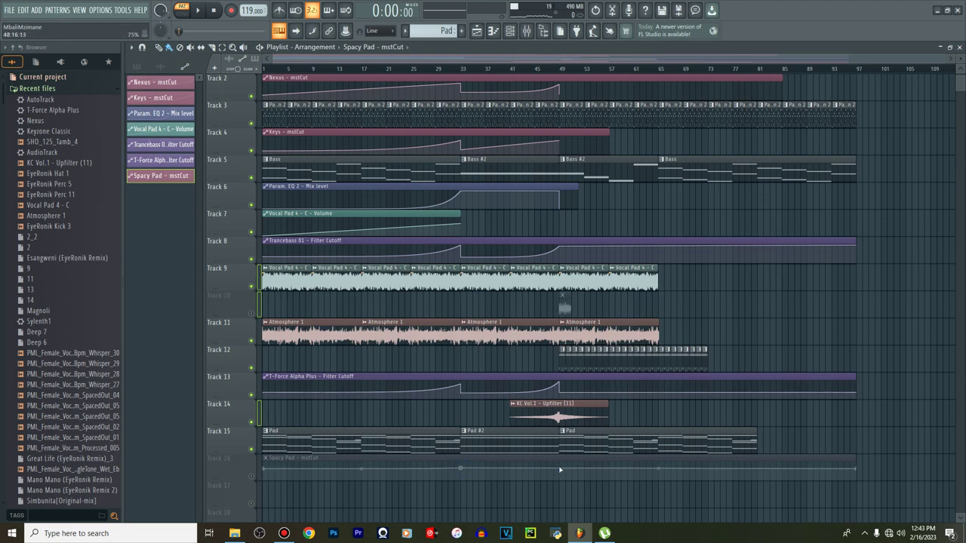
{"action": "left_click_drag", "start_coordinate": [462, 478], "coordinate": [464, 477]}
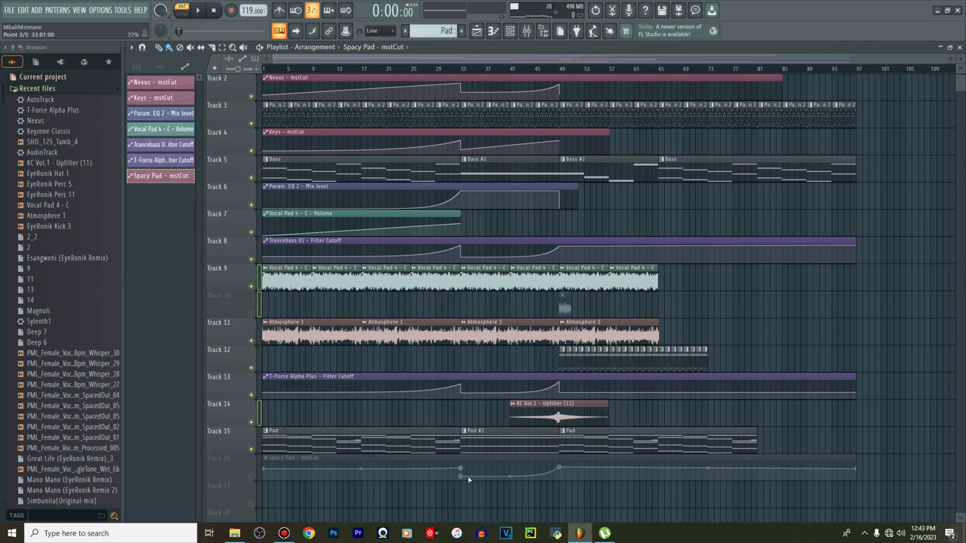
{"action": "right_click", "coordinate": [562, 476]}
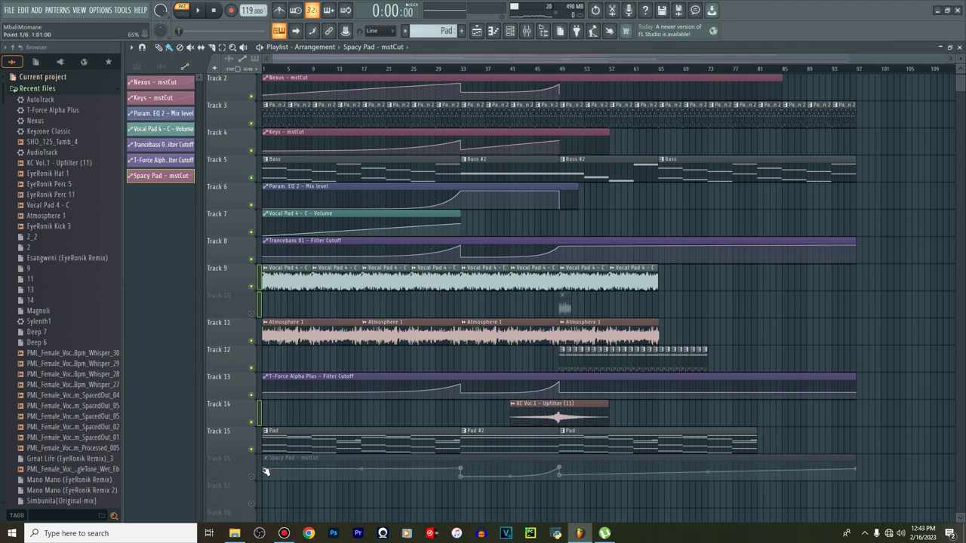
{"action": "left_click_drag", "start_coordinate": [266, 471], "coordinate": [262, 486]}
{"action": "left_click_drag", "start_coordinate": [361, 480], "coordinate": [272, 473]}
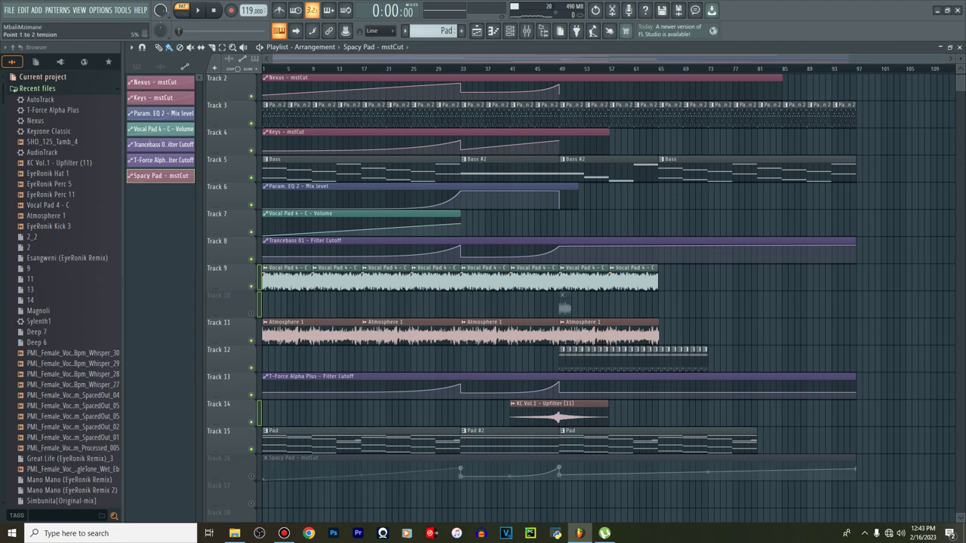
Unmute playlist track 16 and play the arrangement from the start in song mode
{"action": "left_click", "coordinate": [253, 477]}
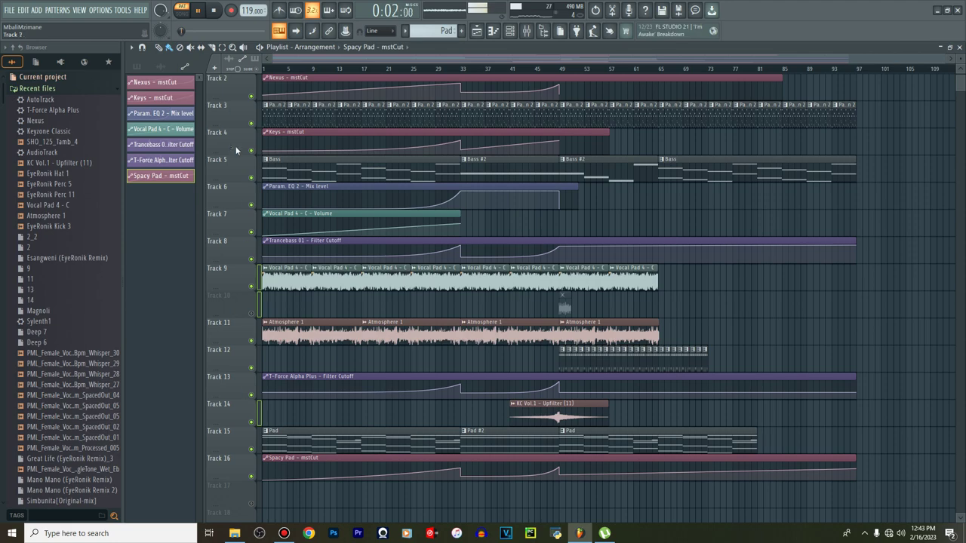
{"action": "left_click", "coordinate": [181, 12]}
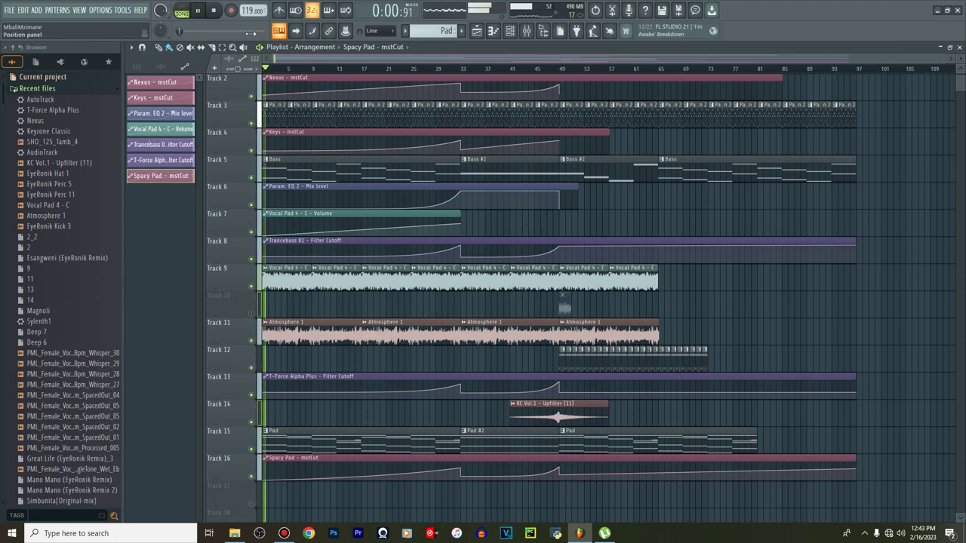
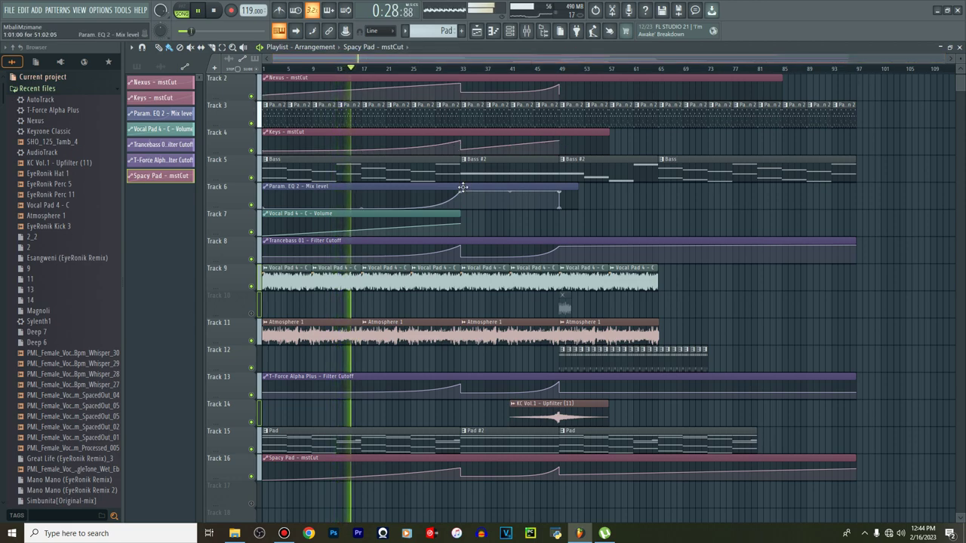
{"action": "scroll", "coordinate": [377, 119], "scroll_direction": "up", "scroll_amount": 1}
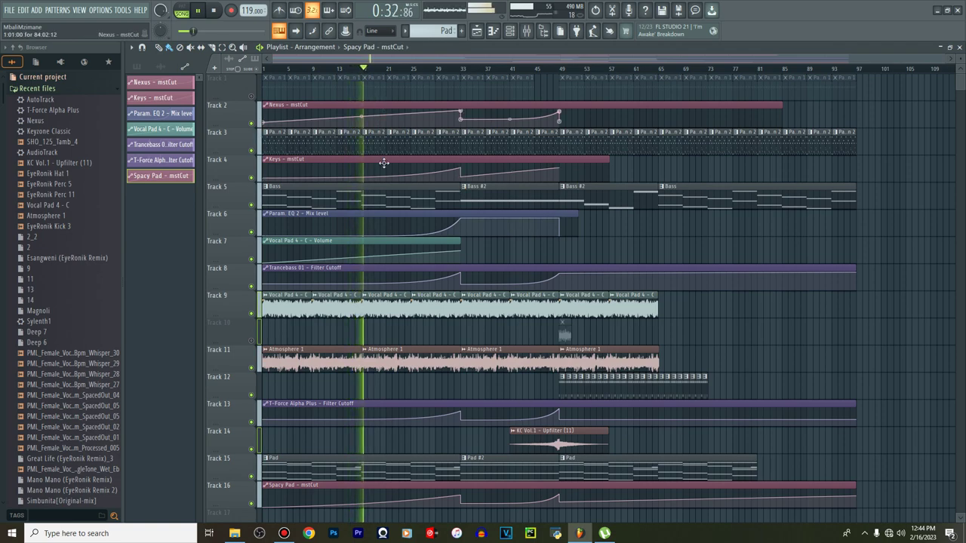
Open the Pad pattern's notes and copy them from the Spacy Pad channel
{"action": "double_click", "coordinate": [575, 470]}
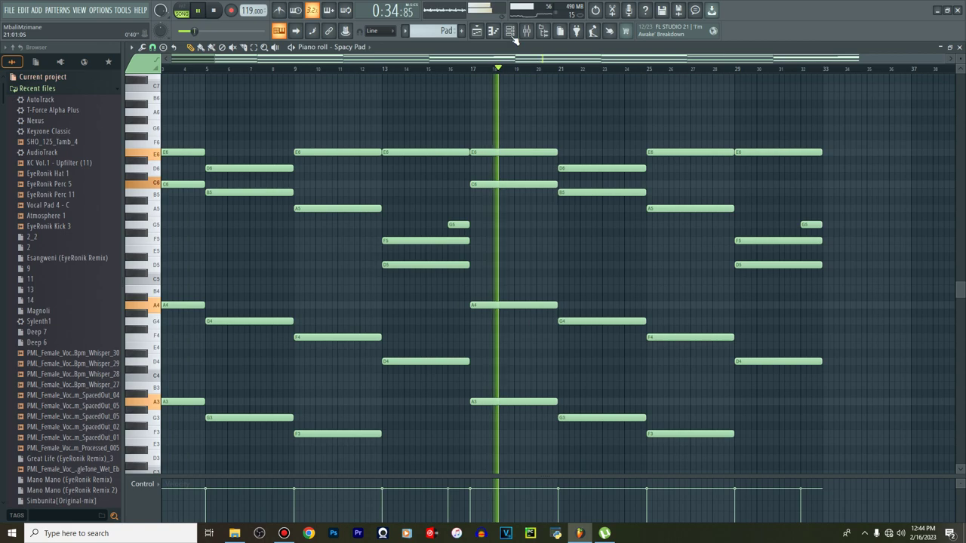
{"action": "key", "text": "F6"}
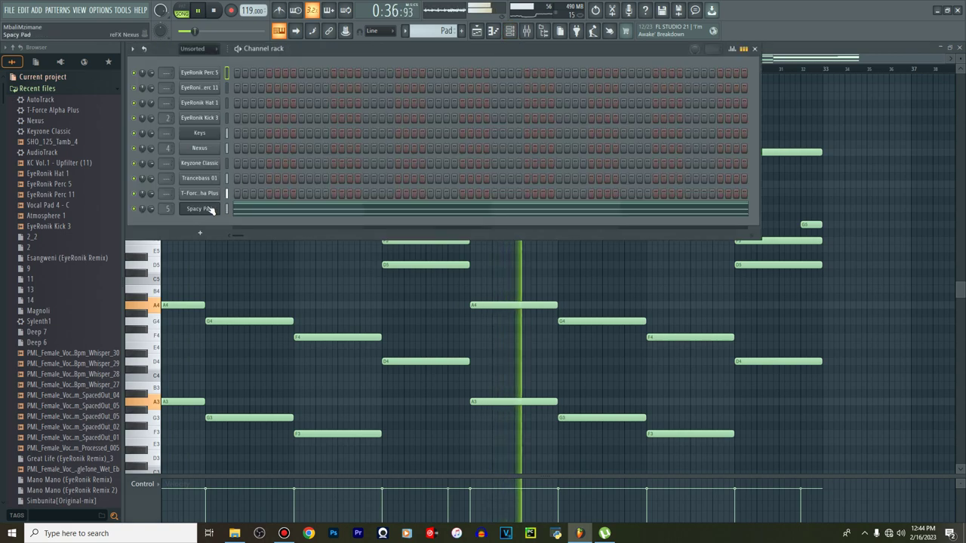
{"action": "right_click", "coordinate": [220, 205]}
{"action": "left_click", "coordinate": [332, 218]}
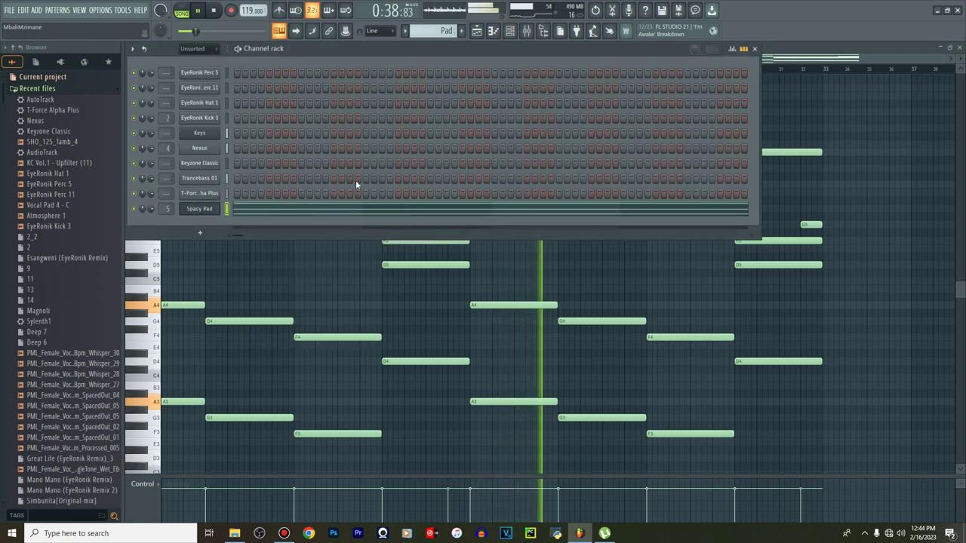
Create a new empty pattern named Keys and paste the copied notes into its Keyzone Classic channel
{"action": "left_click", "coordinate": [404, 31]}
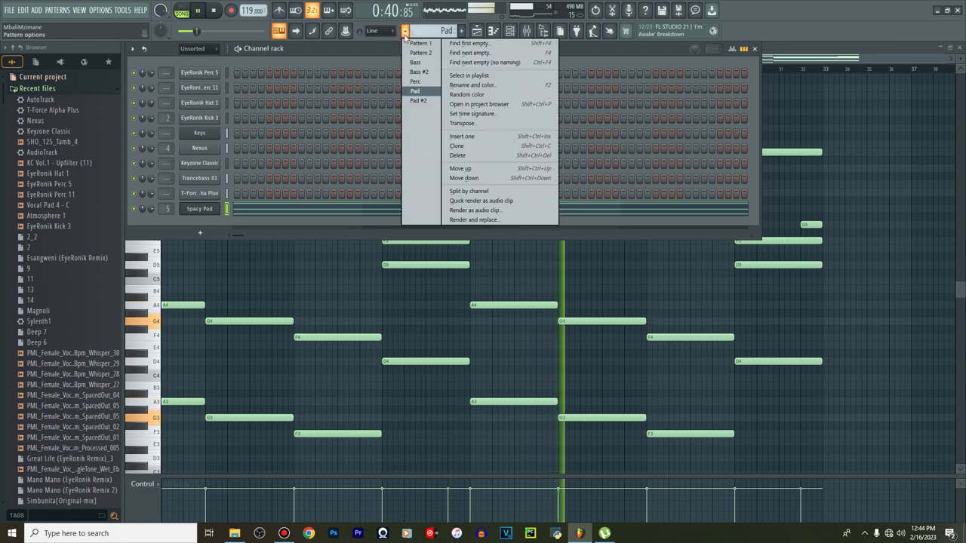
{"action": "left_click", "coordinate": [462, 53]}
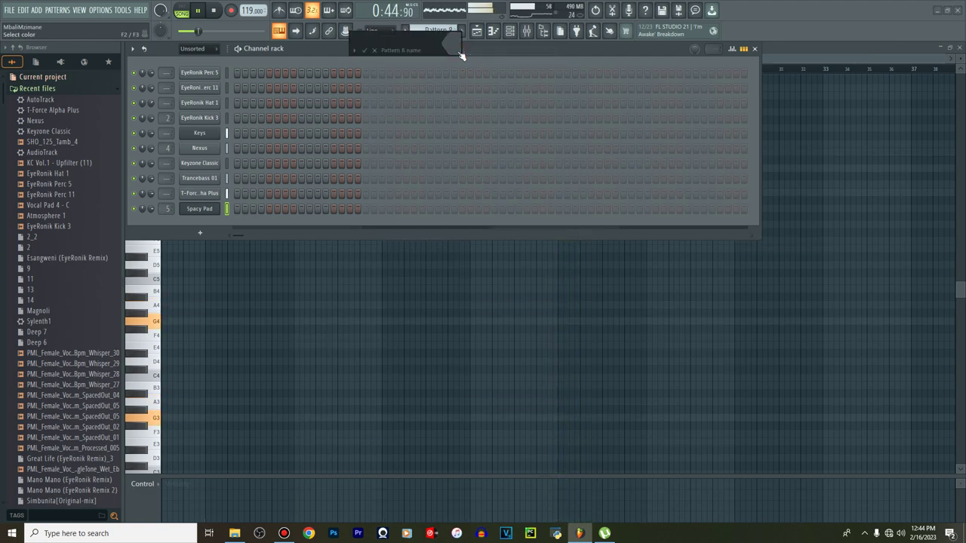
{"action": "type", "text": "Keys"}
{"action": "key", "text": "Return"}
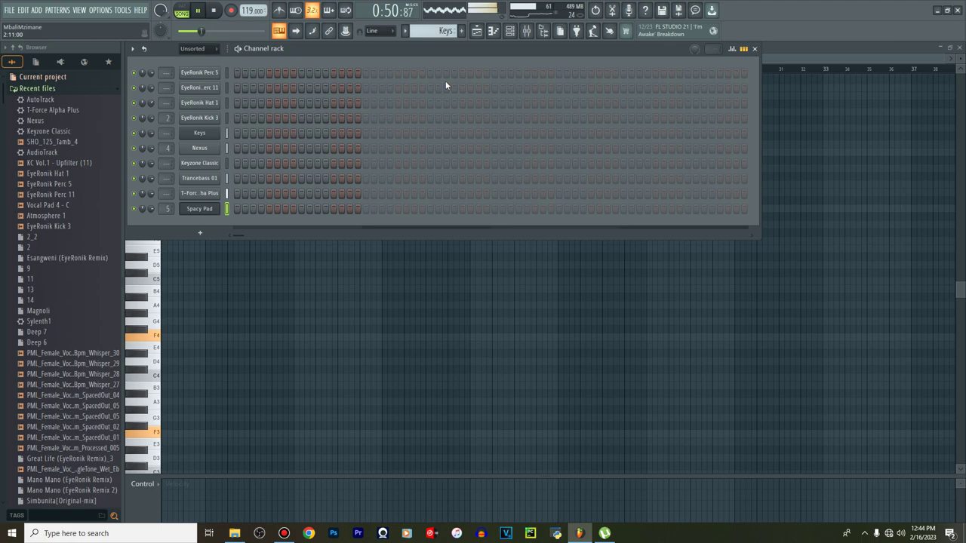
{"action": "right_click", "coordinate": [210, 164]}
{"action": "left_click", "coordinate": [330, 178]}
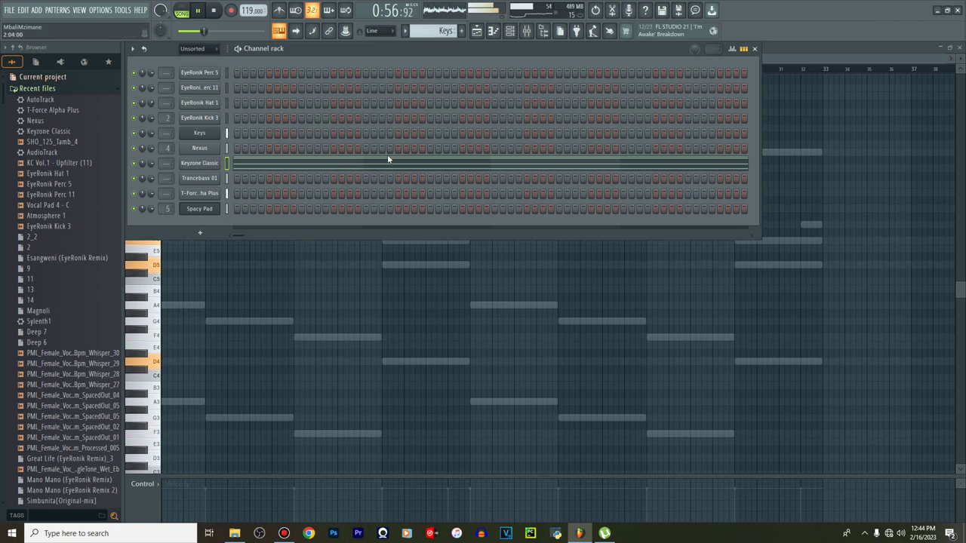
Place a copy of the KC Vol.1 - Upfilter (11) clip on playlist track 14 starting at bar 25
{"action": "left_click", "coordinate": [477, 33]}
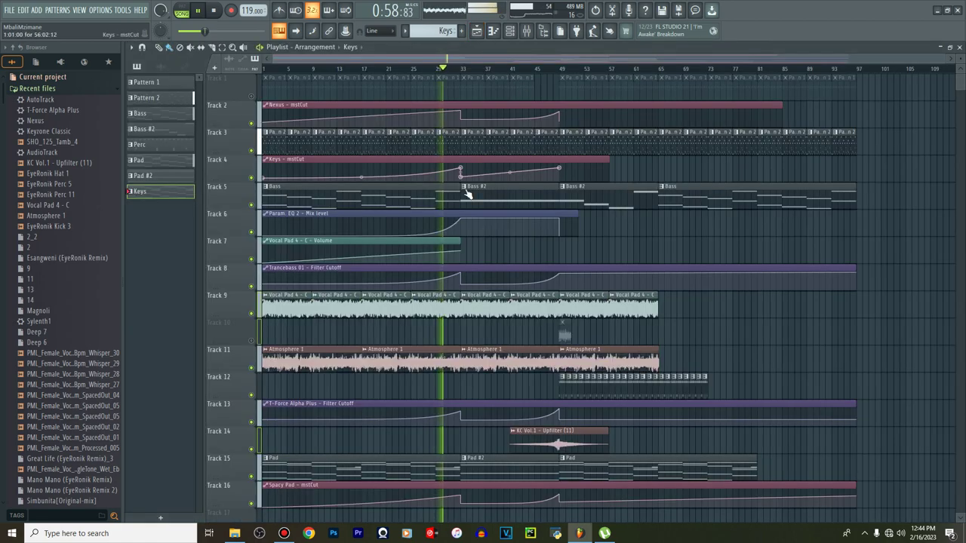
{"action": "scroll", "coordinate": [528, 264], "scroll_direction": "down", "scroll_amount": 6}
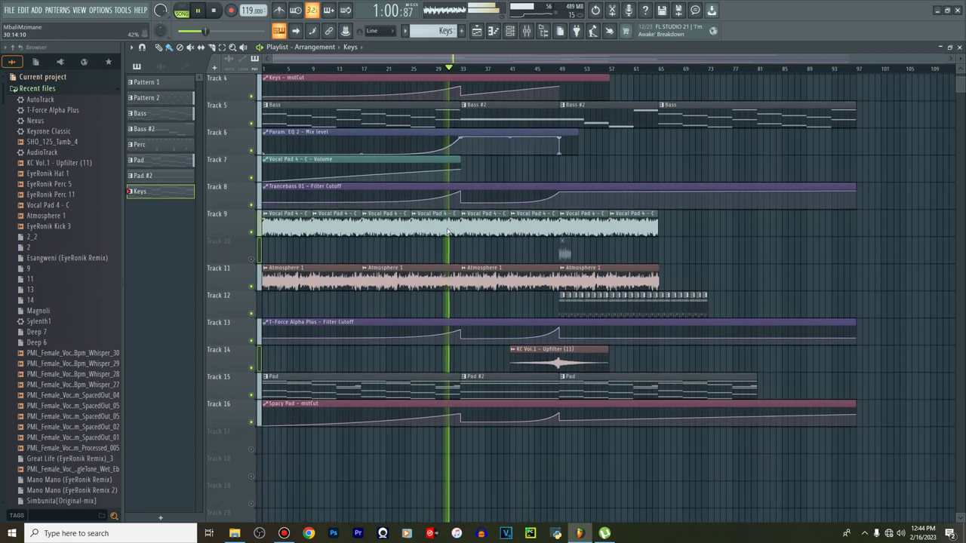
{"action": "left_click_drag", "start_coordinate": [553, 277], "coordinate": [457, 282]}
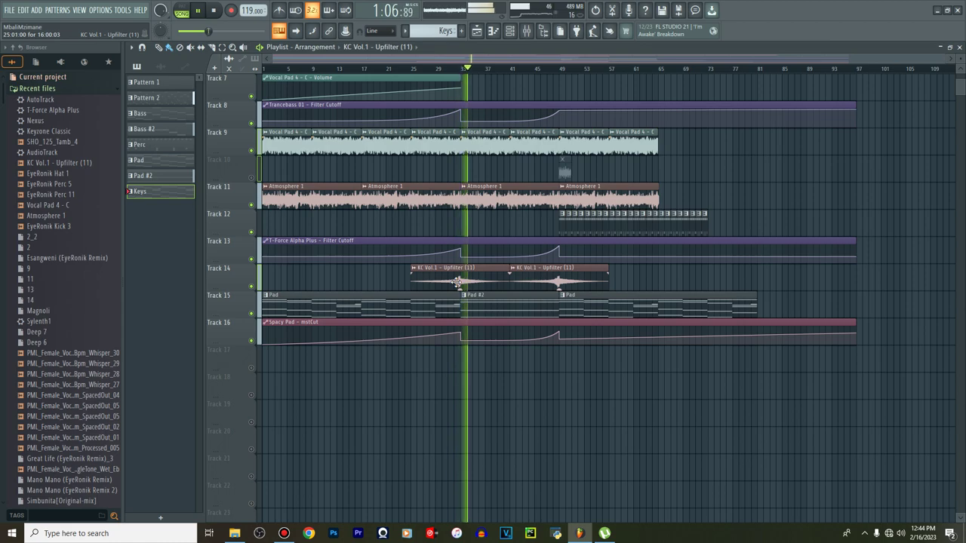
{"action": "scroll", "coordinate": [457, 283], "scroll_direction": "up", "scroll_amount": 3}
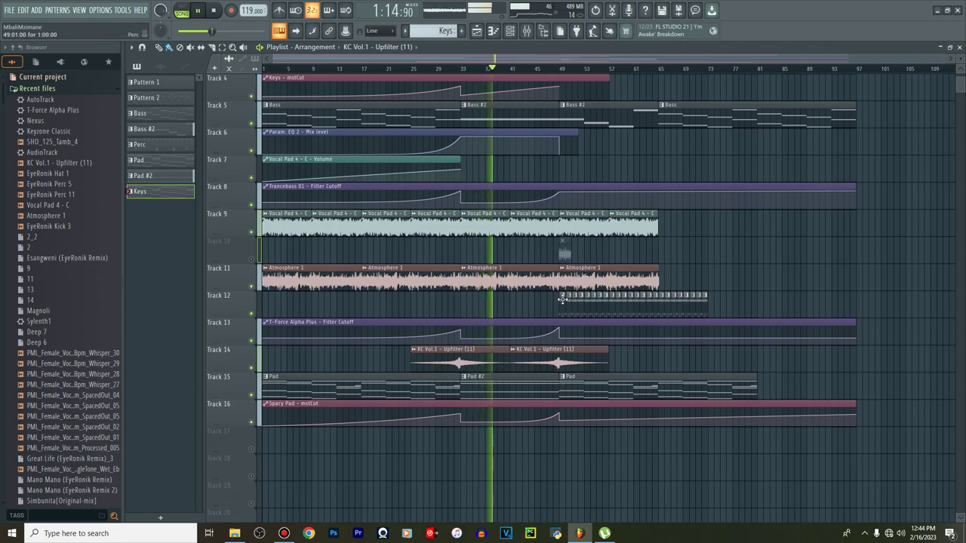
{"action": "left_click", "coordinate": [562, 444]}
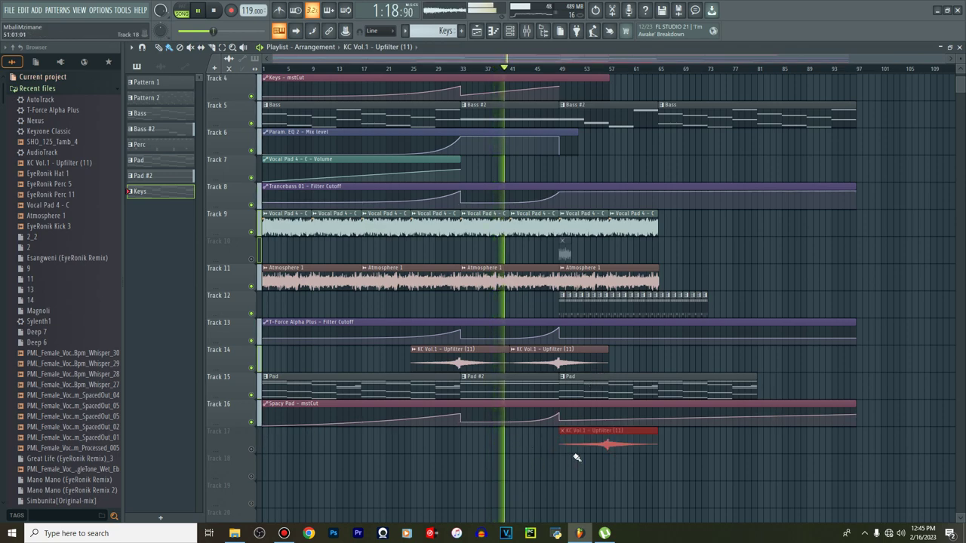
{"action": "right_click", "coordinate": [575, 450]}
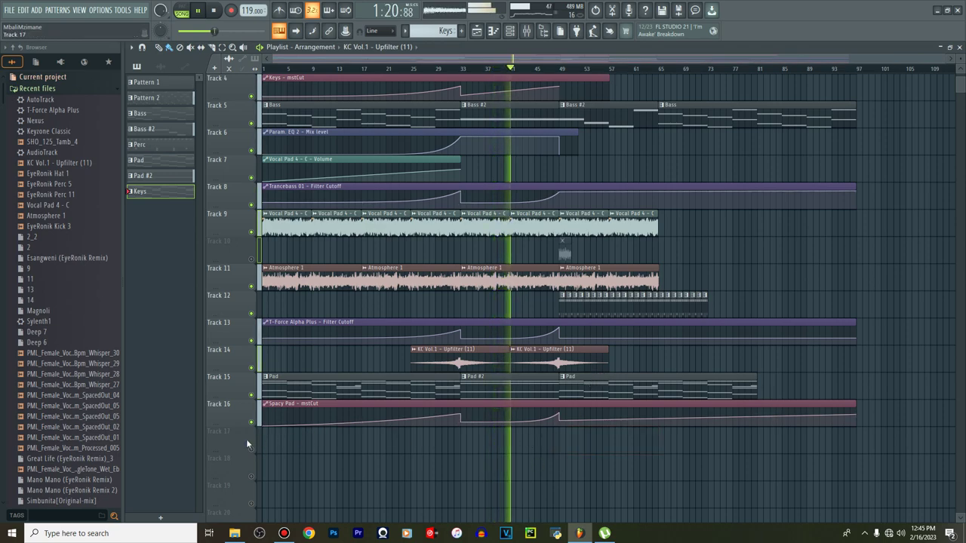
Stop playback and reset the clip gain of both KC Vol.1 - Upfilter (11) clips on track 14
{"action": "double_click", "coordinate": [454, 367]}
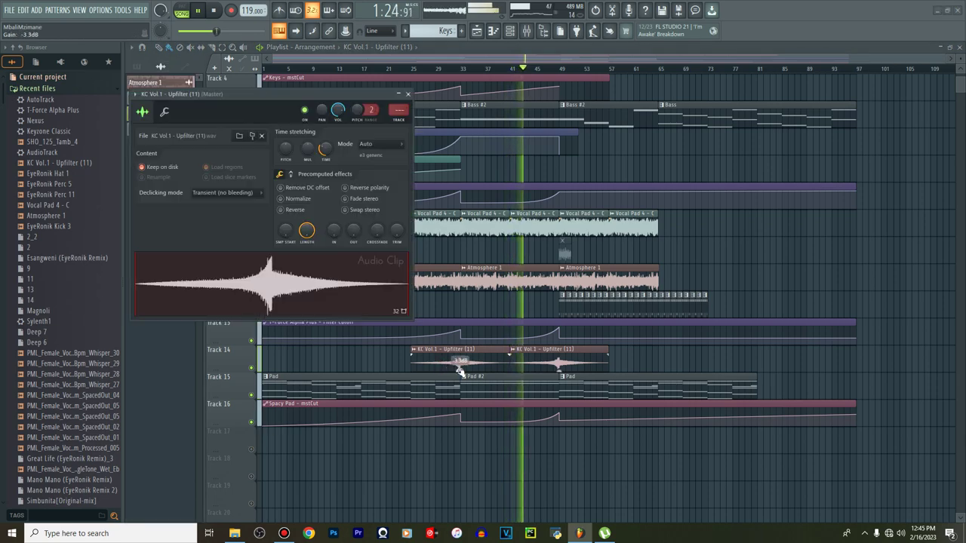
{"action": "key", "text": "space"}
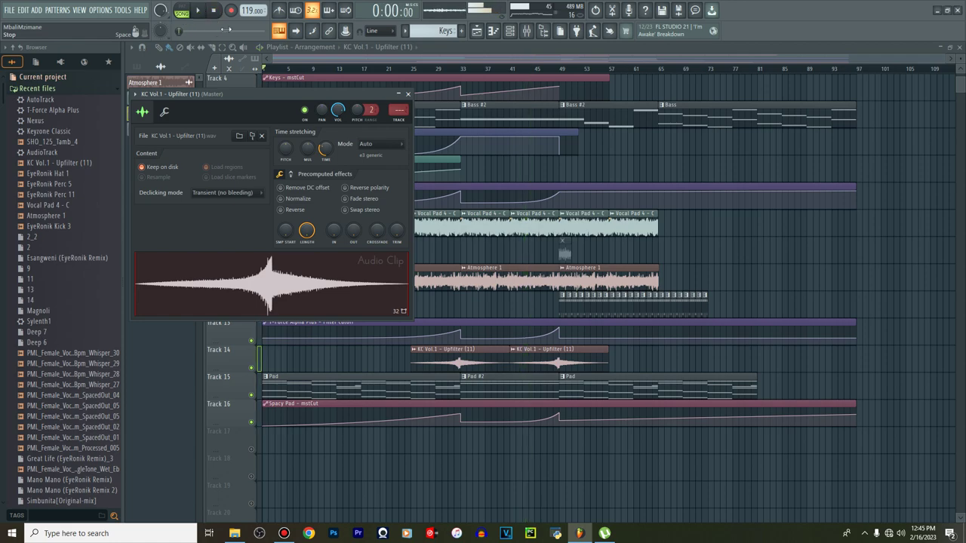
{"action": "left_click_drag", "start_coordinate": [460, 370], "coordinate": [459, 368]}
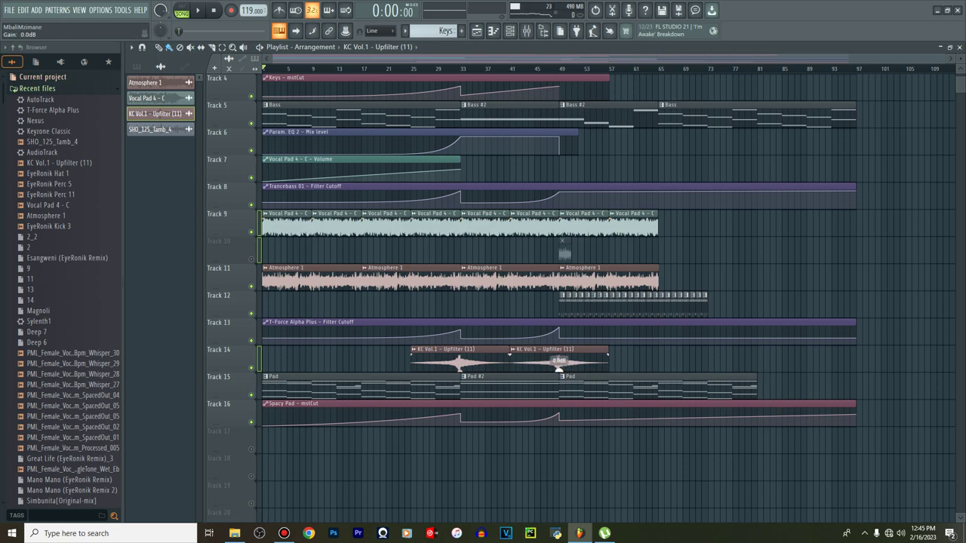
{"action": "right_click", "coordinate": [558, 368]}
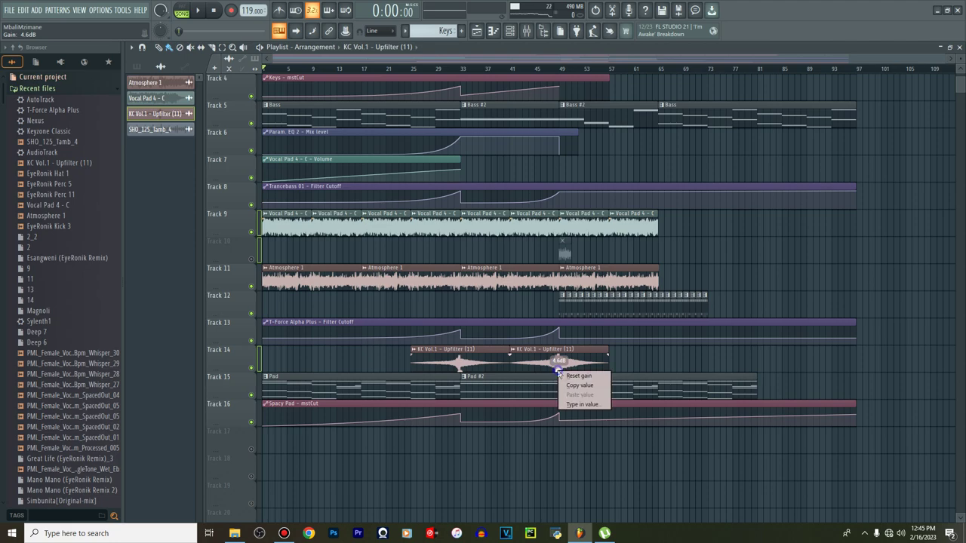
{"action": "left_click", "coordinate": [566, 376]}
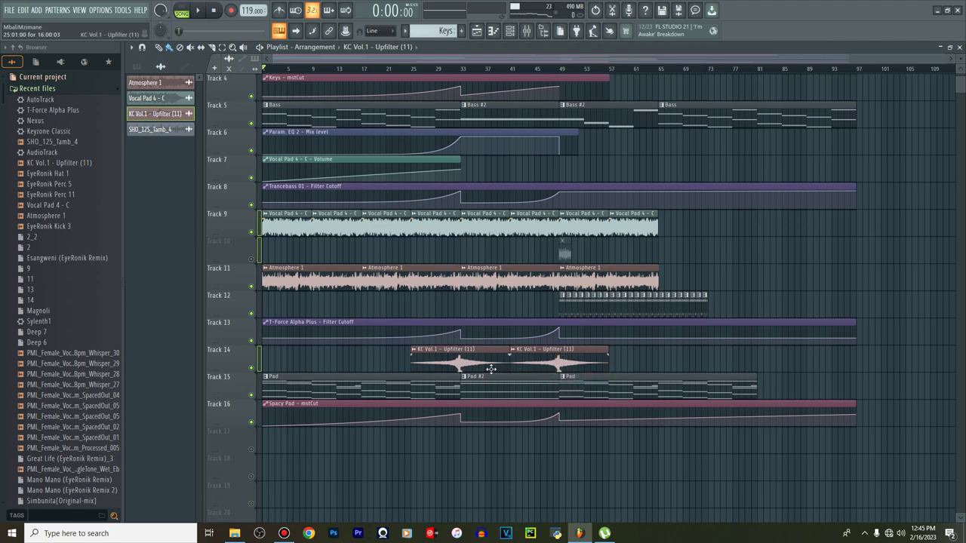
{"action": "right_click", "coordinate": [464, 371]}
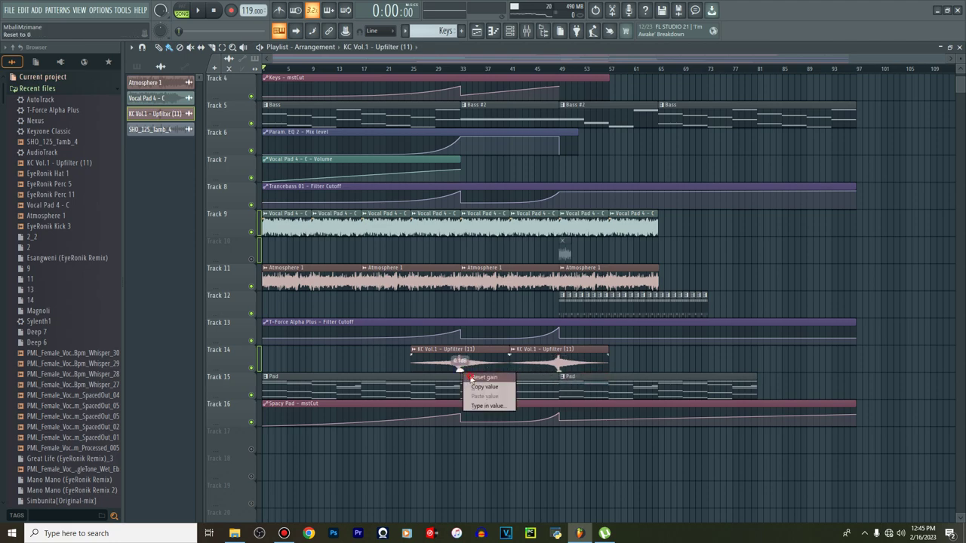
{"action": "left_click", "coordinate": [471, 377]}
Route the KC Vol.1 - Upfilter (11) audio clip to mixer track 6
{"action": "double_click", "coordinate": [473, 365]}
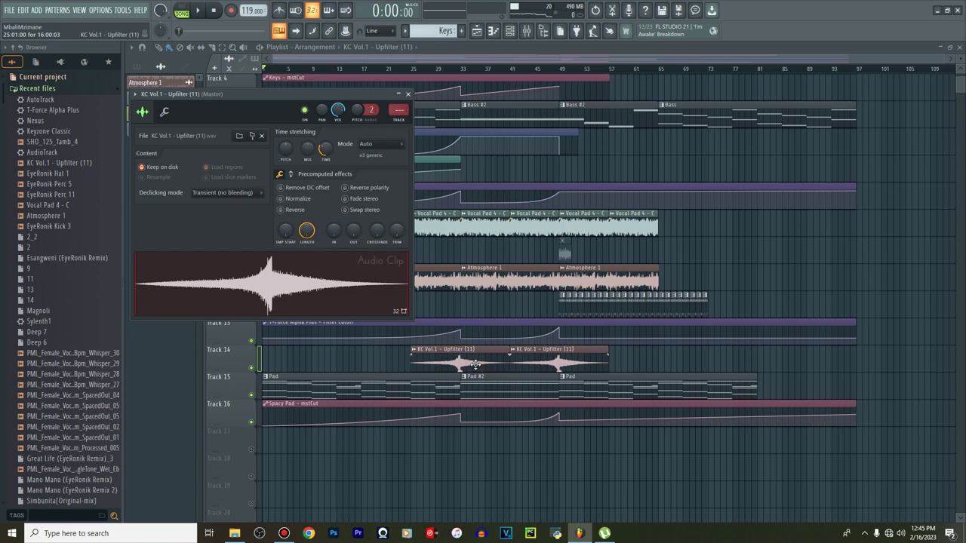
{"action": "left_click", "coordinate": [135, 95]}
{"action": "mouse_move", "coordinate": [226, 102]}
{"action": "left_click", "coordinate": [276, 126]}
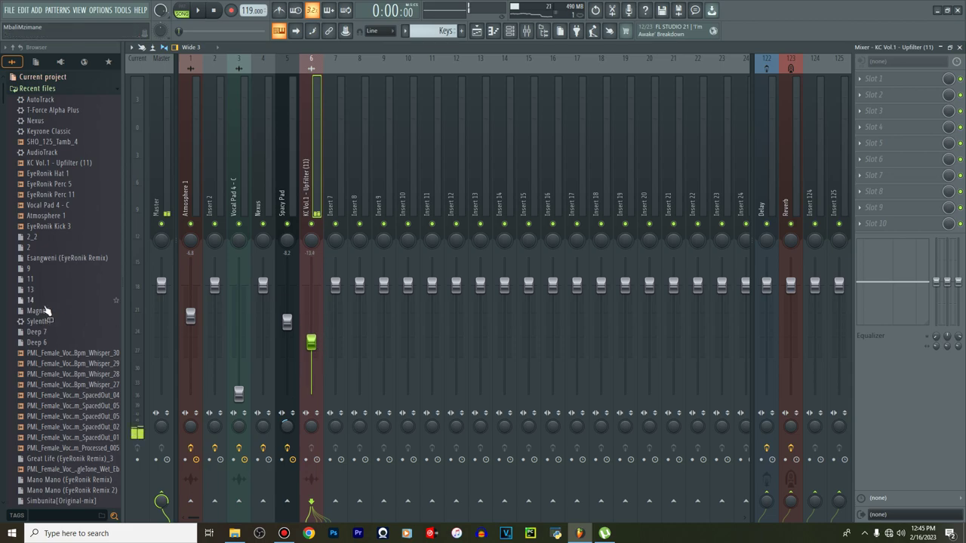
Play the arrangement and lower the KC Vol.1 - Upfilter (11) mixer track's volume to about -15.5 dB
{"action": "scroll", "coordinate": [45, 311], "scroll_direction": "down", "scroll_amount": 20}
{"action": "scroll", "coordinate": [45, 311], "scroll_direction": "down", "scroll_amount": 12}
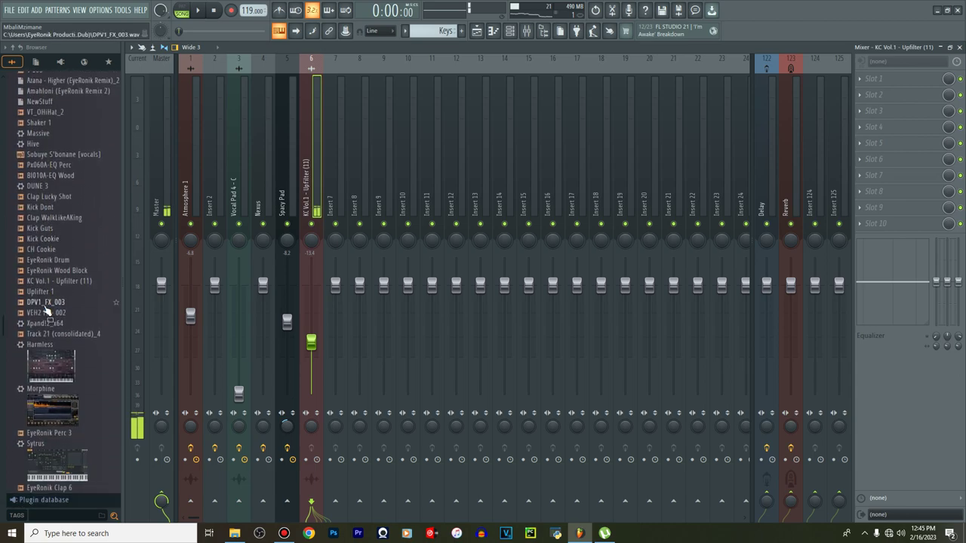
{"action": "scroll", "coordinate": [47, 309], "scroll_direction": "down", "scroll_amount": 3}
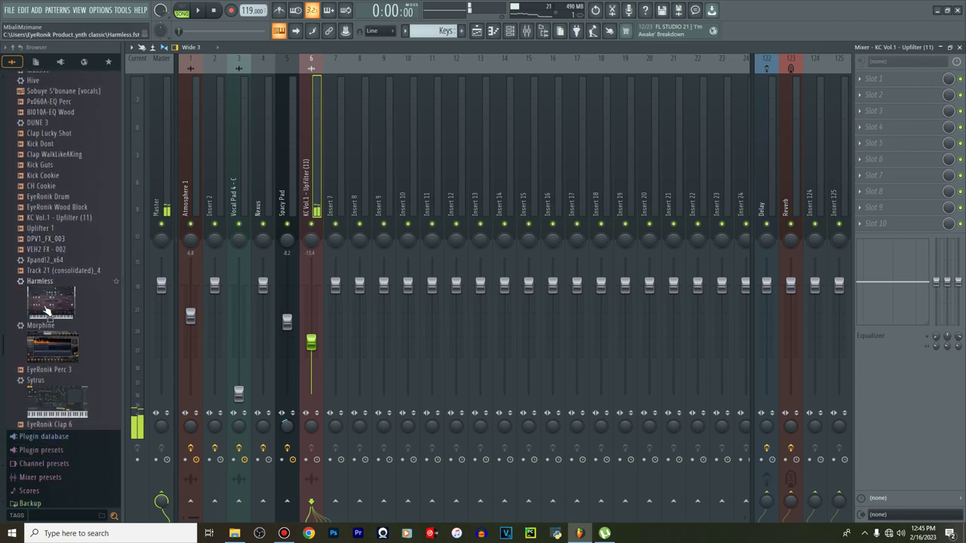
{"action": "key", "text": "space"}
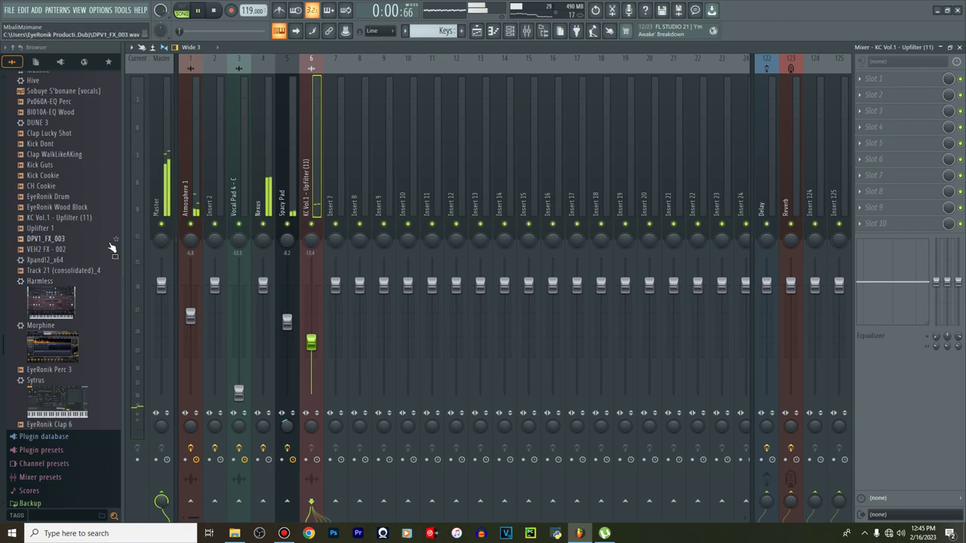
{"action": "left_click_drag", "start_coordinate": [311, 342], "coordinate": [311, 349]}
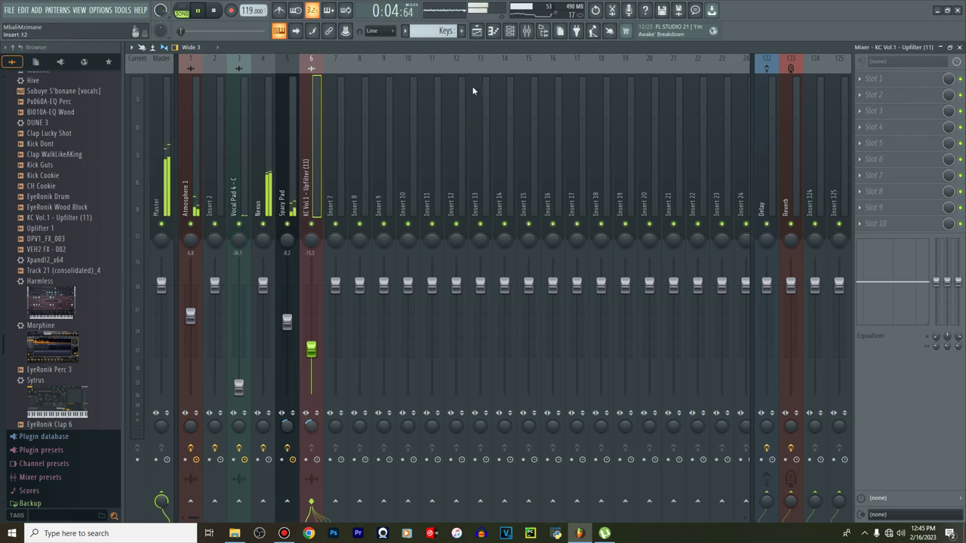
Show the Unsorted channel group and add a FLEX instrument channel from the recent files
{"action": "left_click", "coordinate": [511, 34]}
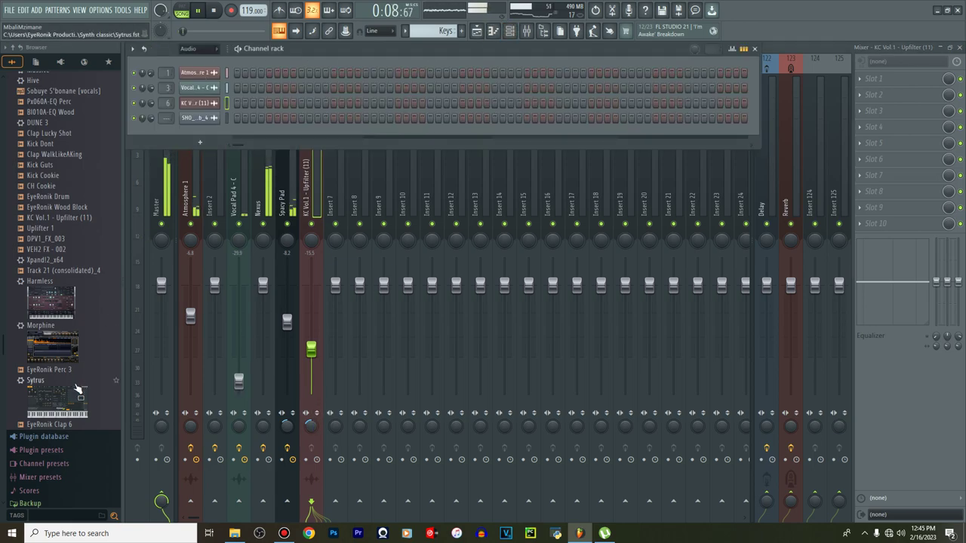
{"action": "scroll", "coordinate": [65, 345], "scroll_direction": "up", "scroll_amount": 10}
{"action": "scroll", "coordinate": [65, 345], "scroll_direction": "up", "scroll_amount": 4}
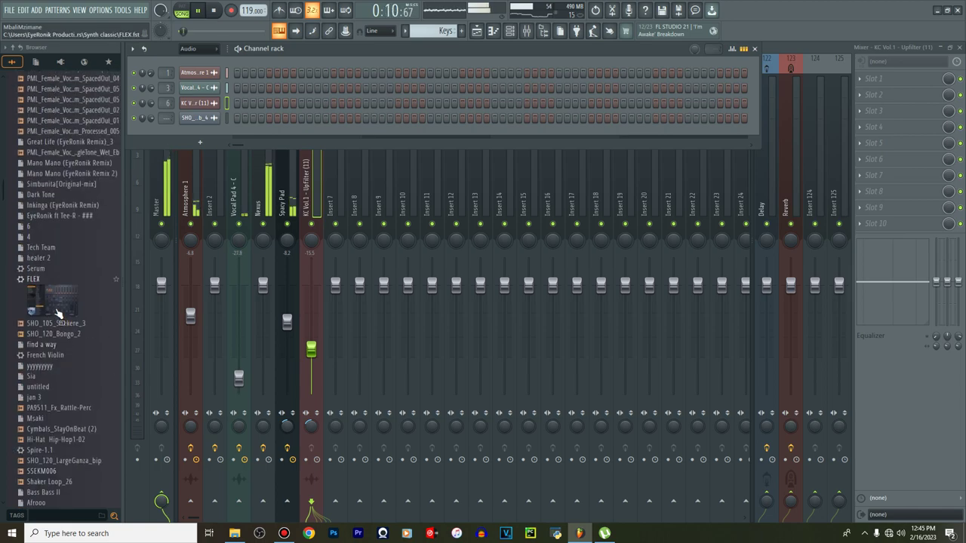
{"action": "left_click_drag", "start_coordinate": [53, 280], "coordinate": [96, 260]}
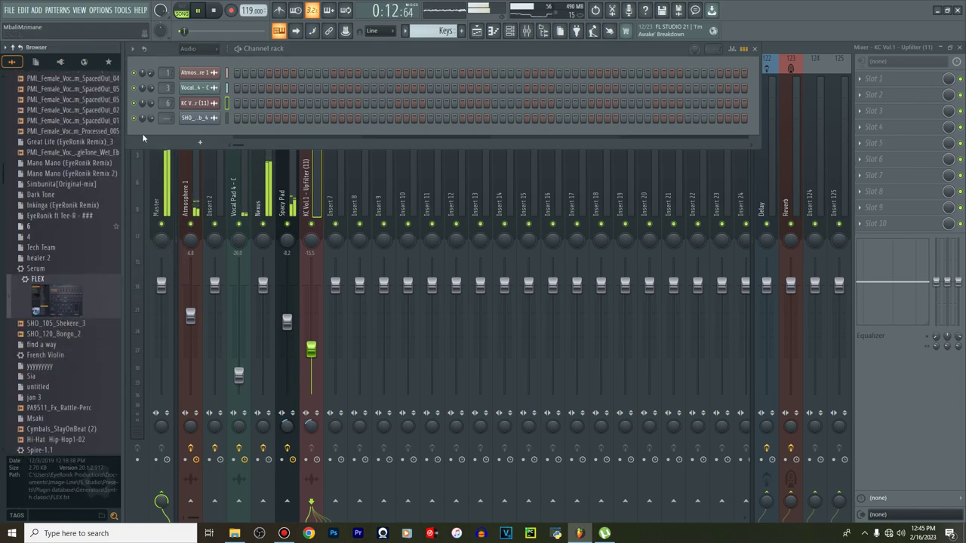
{"action": "left_click", "coordinate": [190, 49]}
{"action": "left_click", "coordinate": [192, 91]}
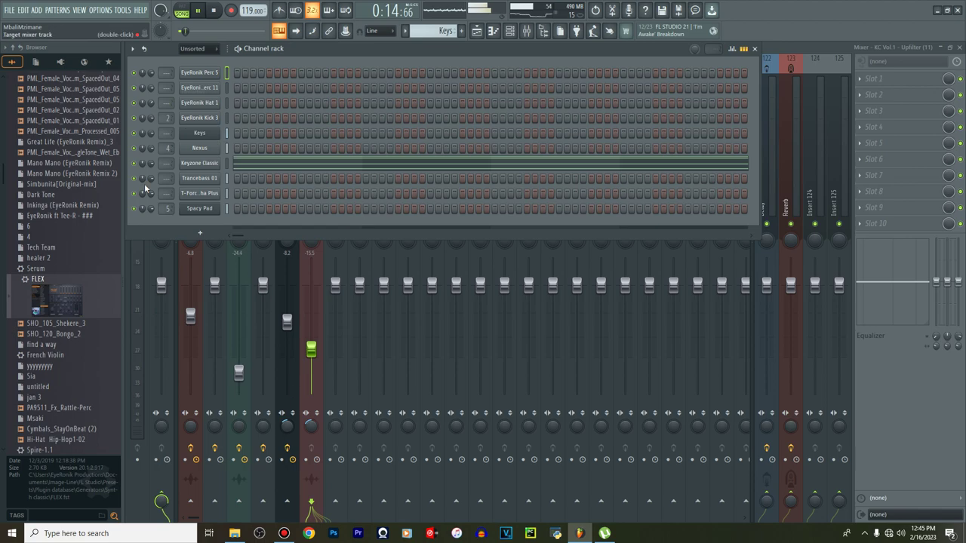
{"action": "left_click_drag", "start_coordinate": [57, 302], "coordinate": [174, 229]}
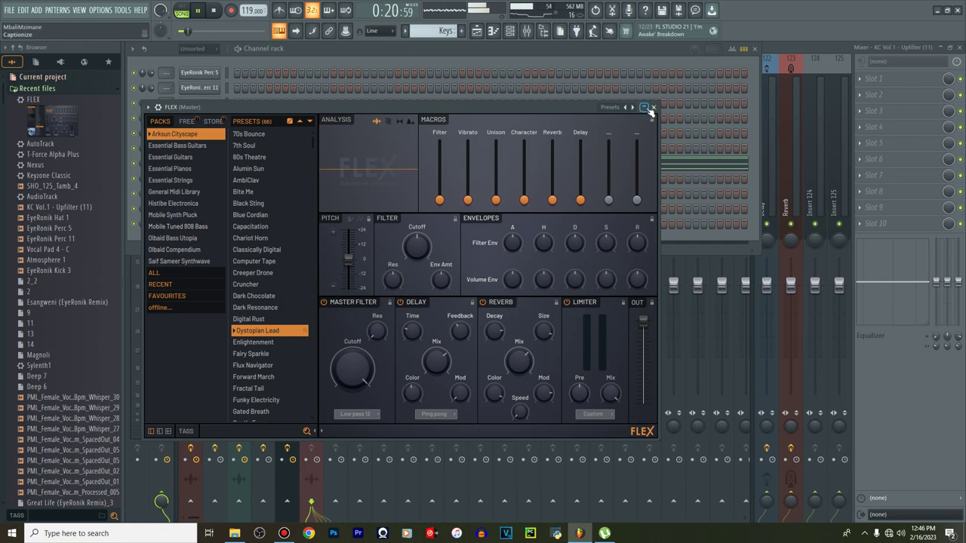
Load the Synpluck Classic preset from FLEX's Mobile Synth Pluck pack
{"action": "left_click", "coordinate": [647, 108]}
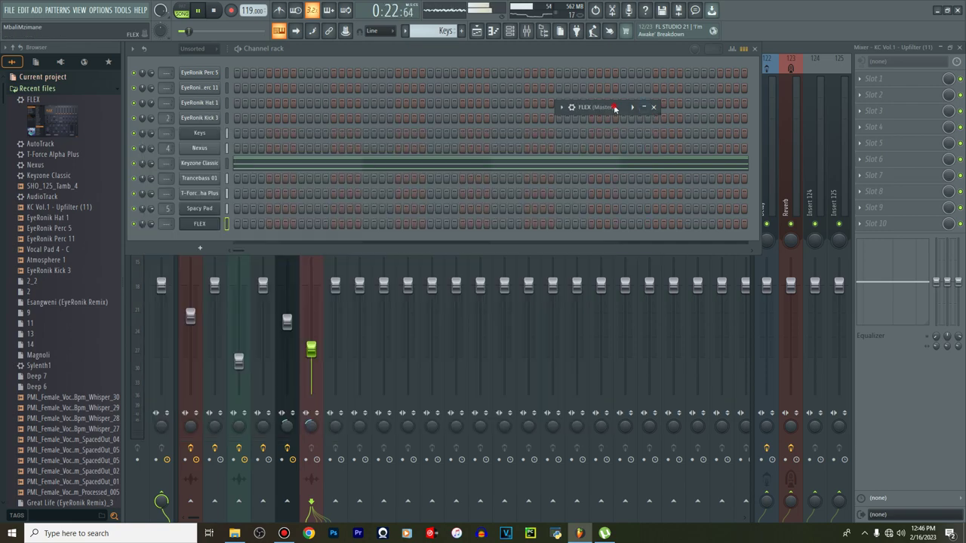
{"action": "left_click", "coordinate": [595, 111]}
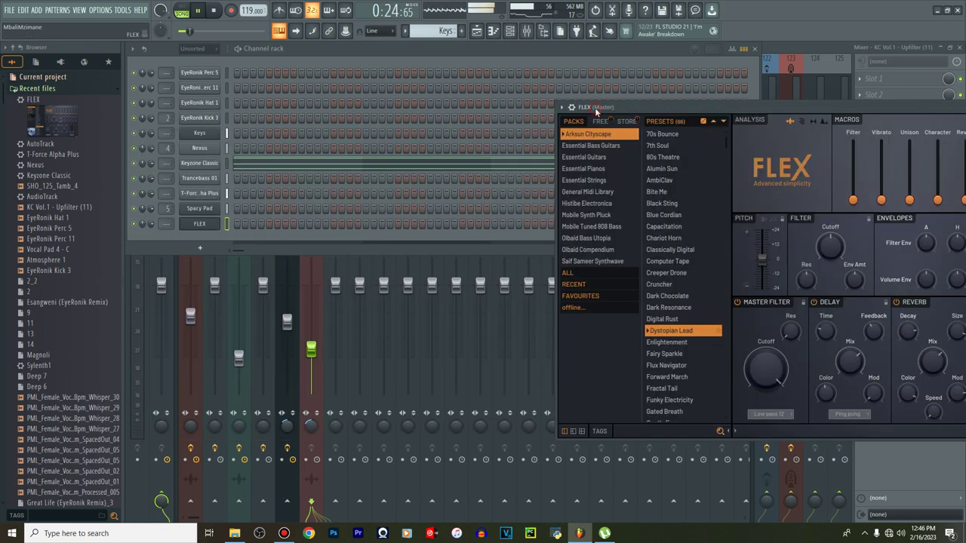
{"action": "left_click", "coordinate": [590, 214]}
{"action": "left_click_drag", "start_coordinate": [785, 108], "coordinate": [677, 103]}
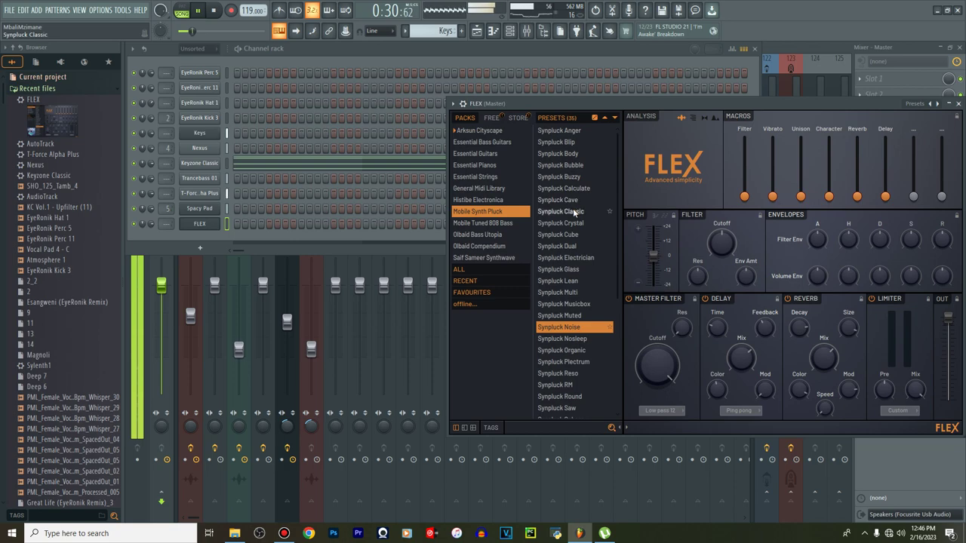
{"action": "left_click", "coordinate": [573, 213]}
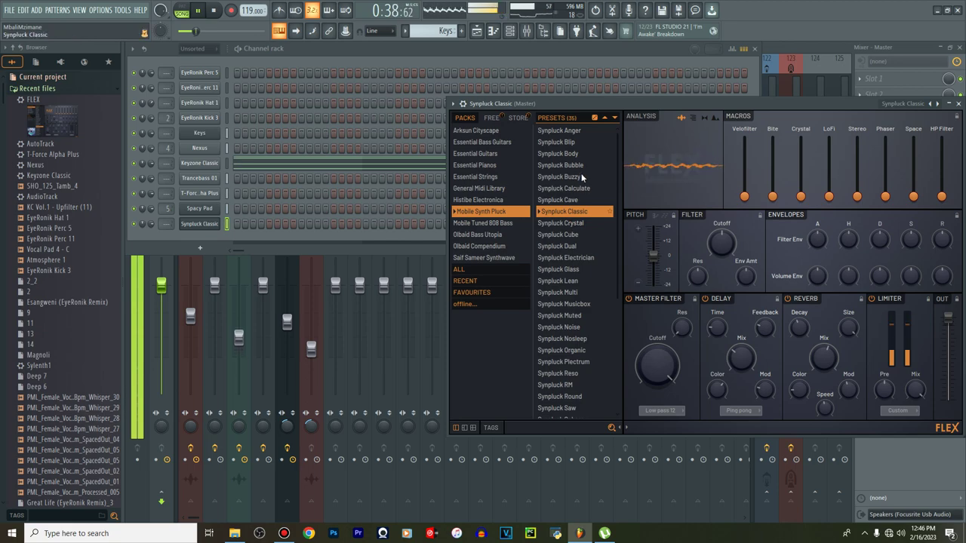
Create a new pattern named Pluck and fill the first 32 steps of the Synpluck Classic channel
{"action": "left_click_drag", "start_coordinate": [686, 102], "coordinate": [464, 192]}
{"action": "left_click", "coordinate": [464, 32]}
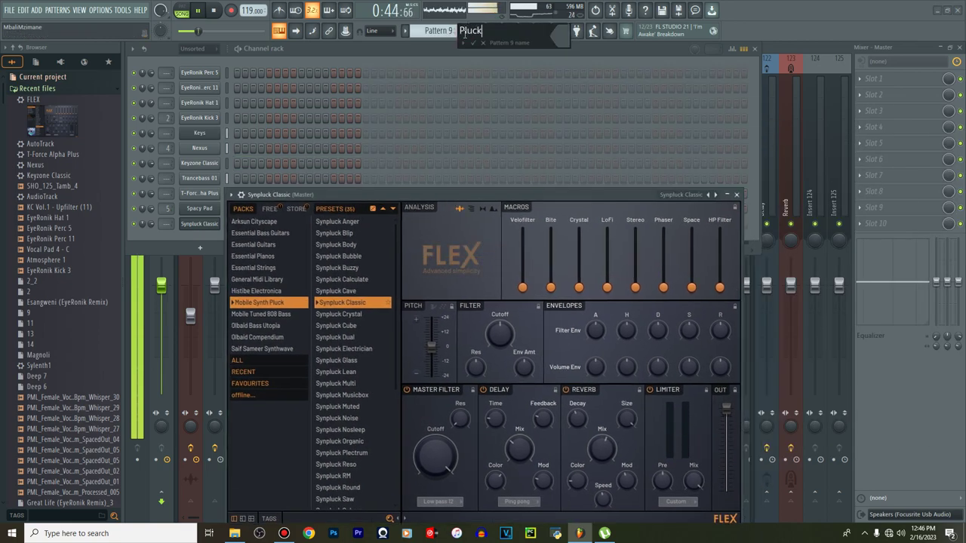
{"action": "key", "text": "Return"}
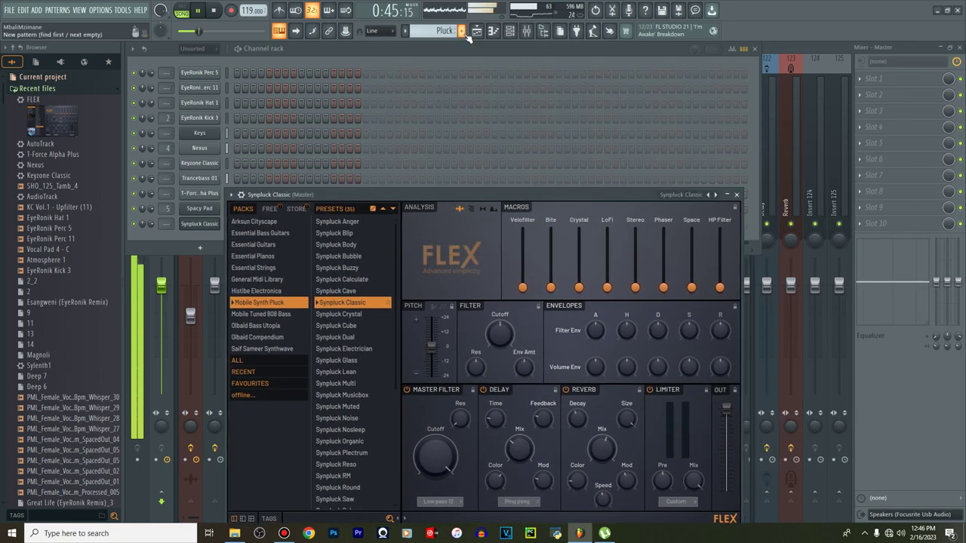
{"action": "left_click", "coordinate": [737, 195]}
{"action": "left_click_drag", "start_coordinate": [240, 225], "coordinate": [403, 223]}
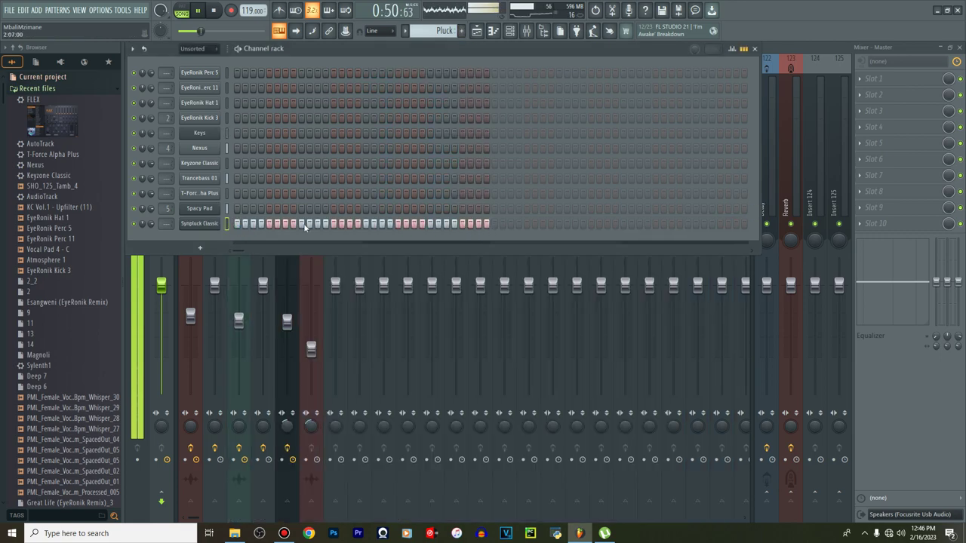
Open the Synpluck Classic notes in the piano roll, move them from C5 to A4 and play the pattern
{"action": "right_click", "coordinate": [217, 223]}
{"action": "left_click", "coordinate": [234, 225]}
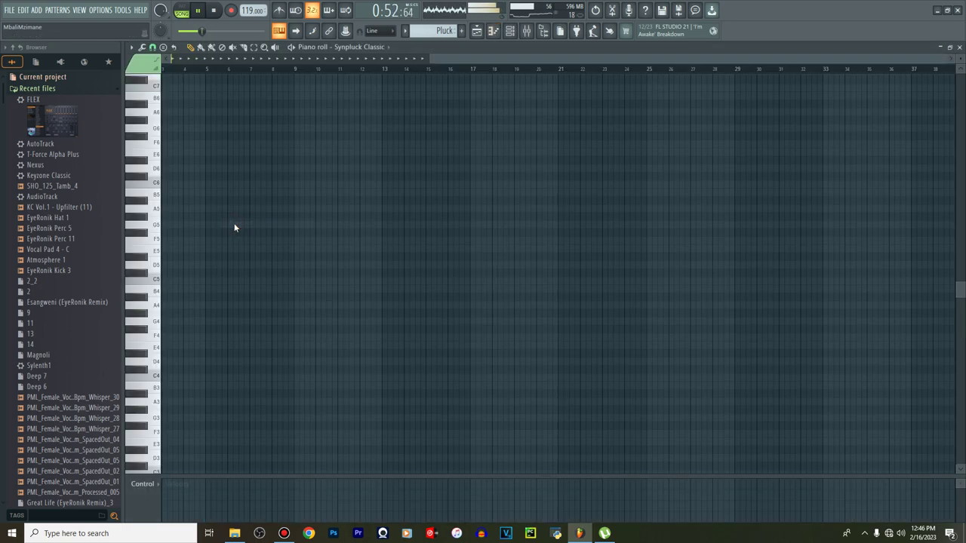
{"action": "key", "text": "space"}
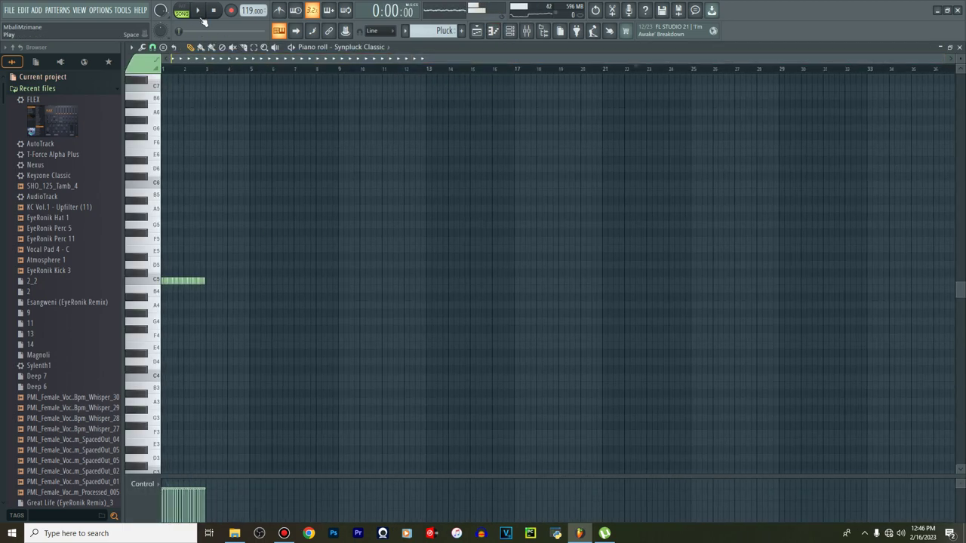
{"action": "key", "text": "space"}
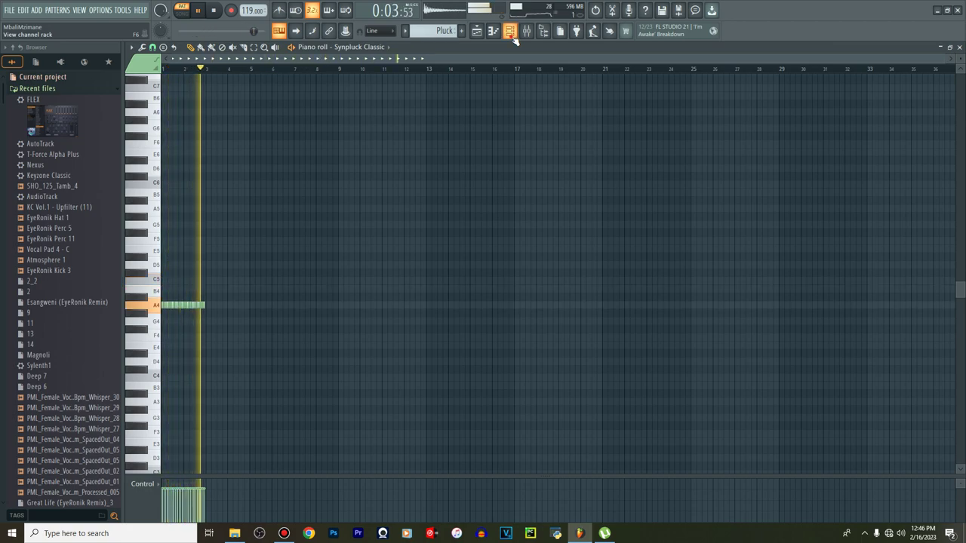
Open the Synpluck Classic instrument and adjust its master filter cutoff while the pattern plays
{"action": "left_click", "coordinate": [511, 35]}
{"action": "left_click", "coordinate": [193, 223]}
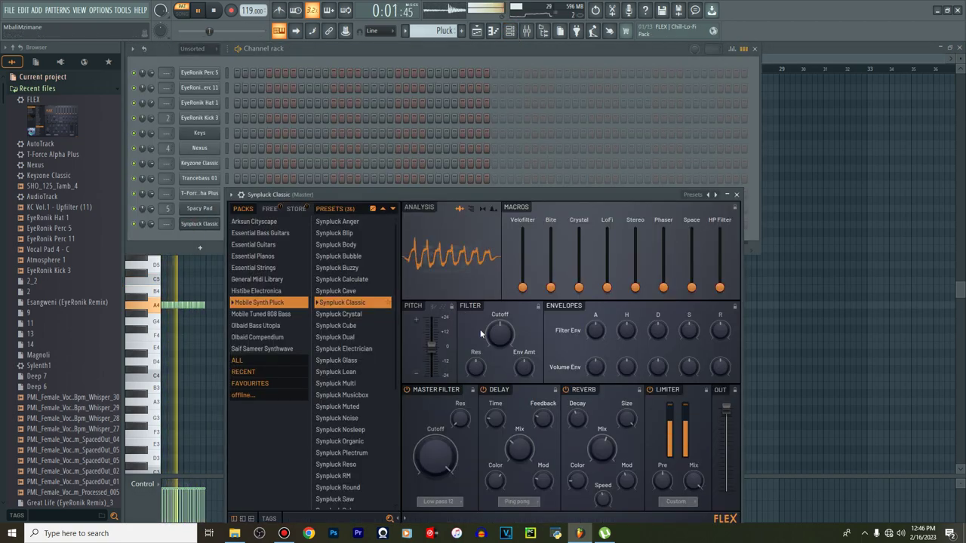
{"action": "left_click_drag", "start_coordinate": [448, 464], "coordinate": [448, 520]}
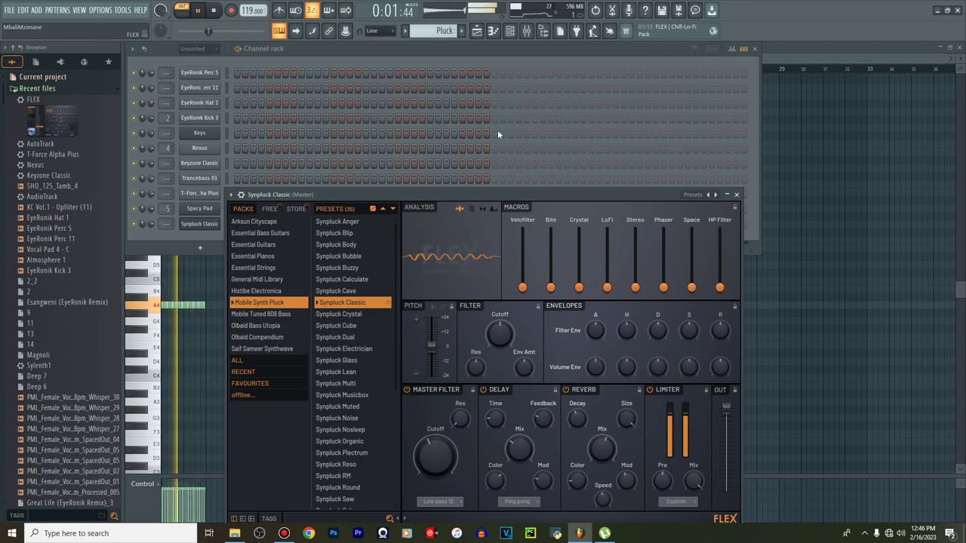
Stop playback and paint Pluck pattern clips along playlist Track 17 from bar 1 to about bar 81
{"action": "left_click", "coordinate": [486, 36]}
{"action": "scroll", "coordinate": [271, 387], "scroll_direction": "down", "scroll_amount": 5}
{"action": "key", "text": "space"}
{"action": "left_click_drag", "start_coordinate": [359, 365], "coordinate": [748, 365]}
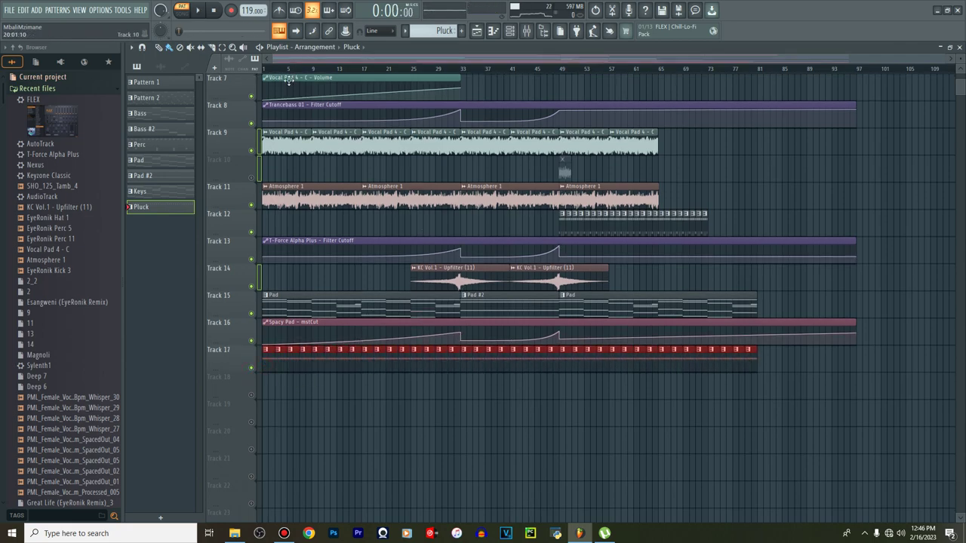
Create an automation clip for the last tweaked parameter, the Synpluck Classic master filter cutoff
{"action": "left_click", "coordinate": [124, 11]}
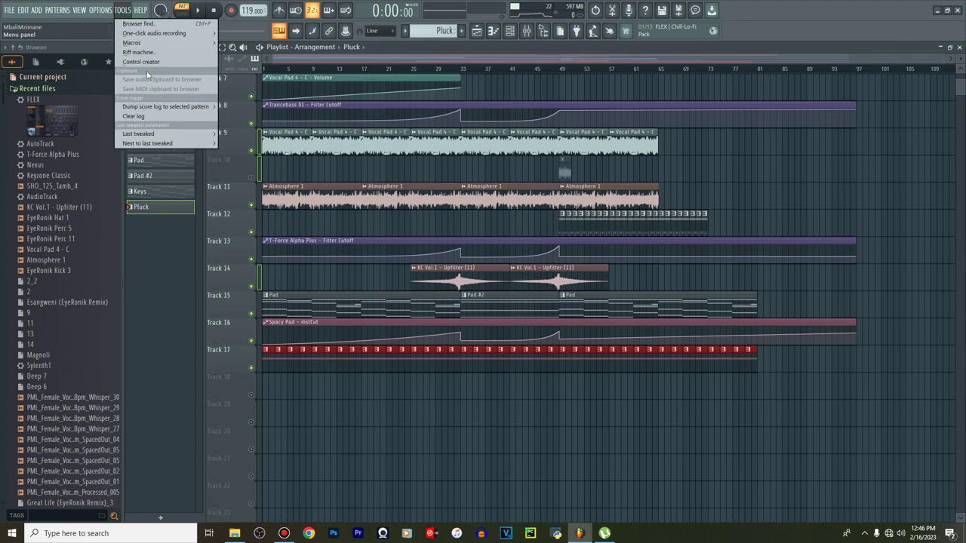
{"action": "mouse_move", "coordinate": [165, 138]}
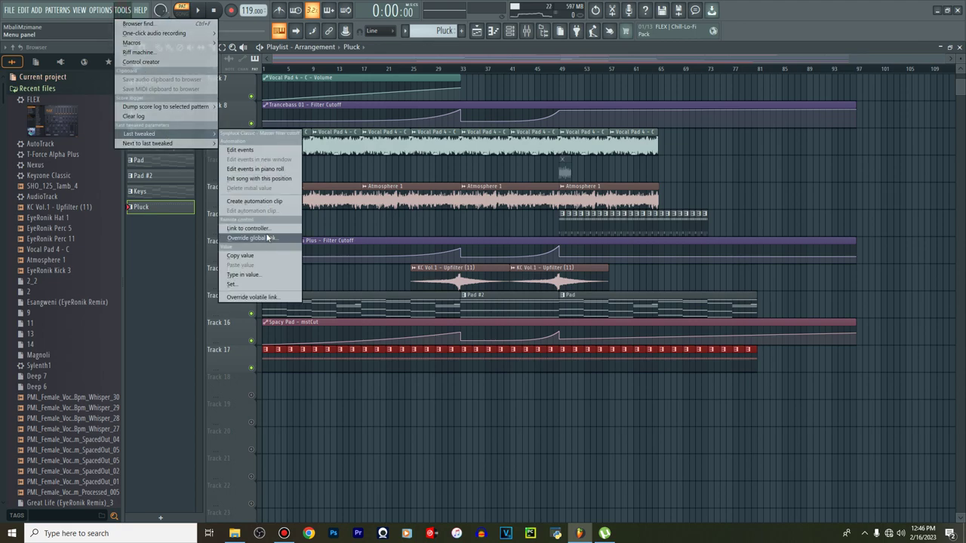
{"action": "left_click", "coordinate": [255, 201]}
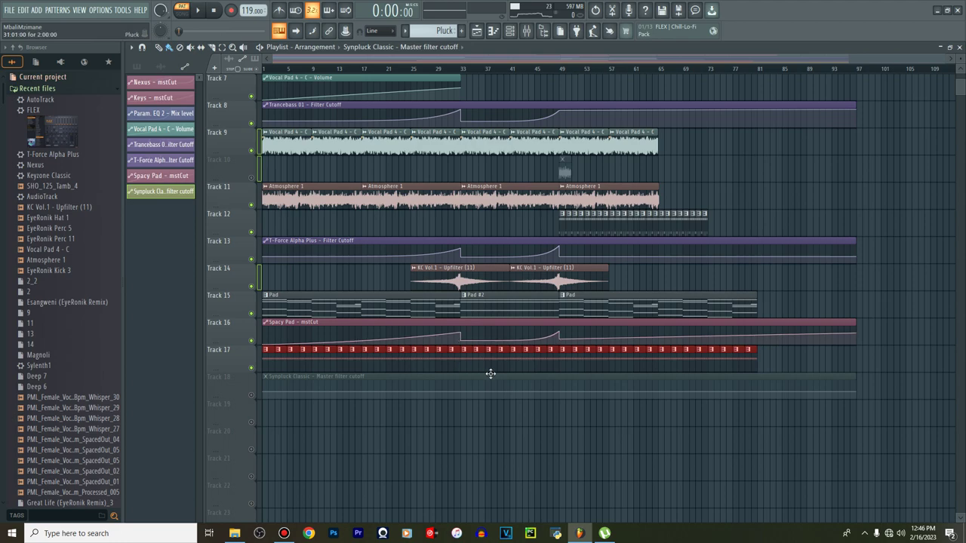
Enable Track 18 and shape its cutoff automation into curved rises peaking at bars 33 and 49, each followed by a sharp drop
{"action": "right_click", "coordinate": [460, 386]}
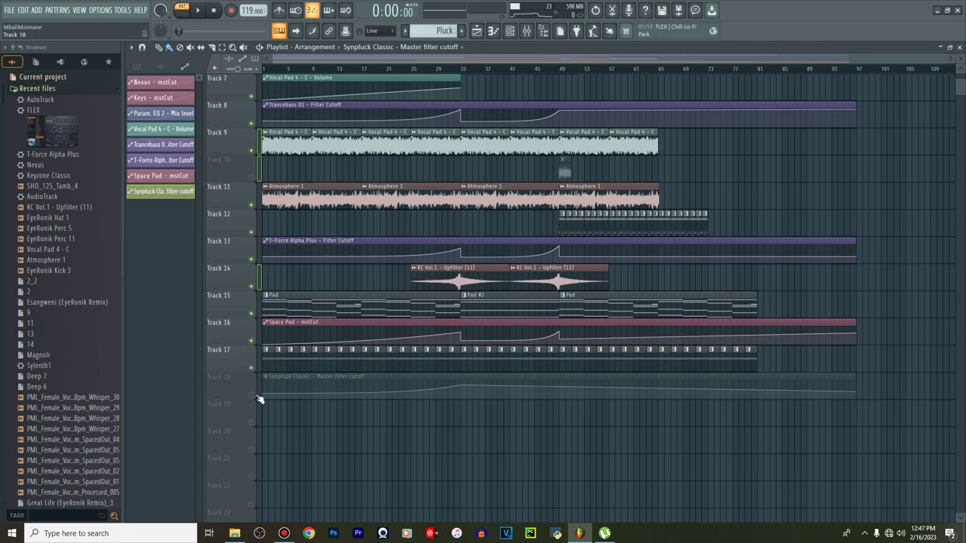
{"action": "left_click", "coordinate": [253, 395]}
{"action": "right_click", "coordinate": [465, 391]}
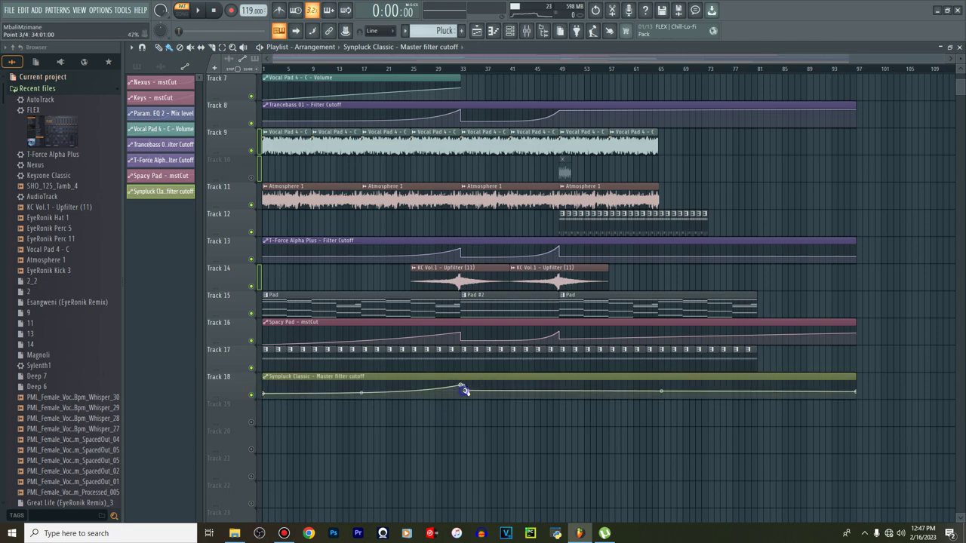
{"action": "left_click_drag", "start_coordinate": [467, 392], "coordinate": [466, 394]}
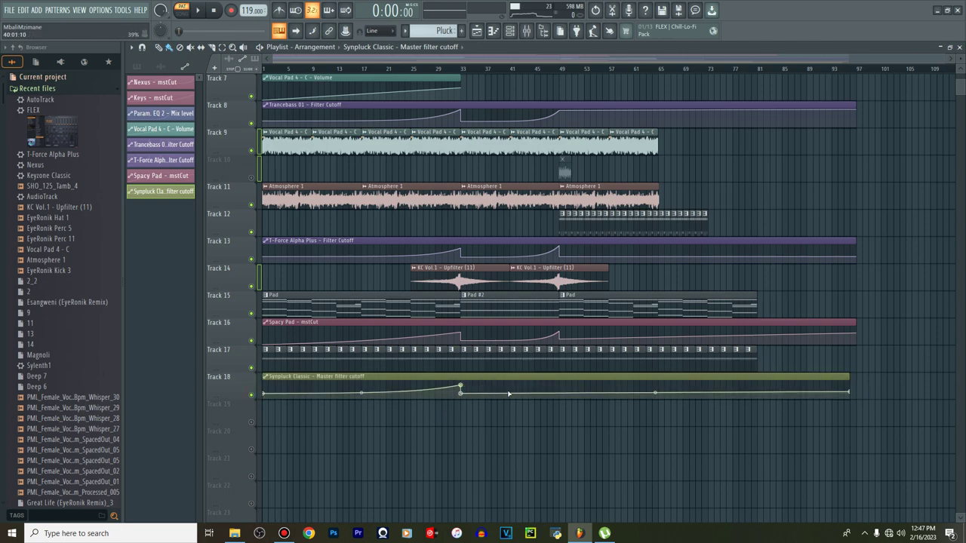
{"action": "right_click", "coordinate": [558, 385]}
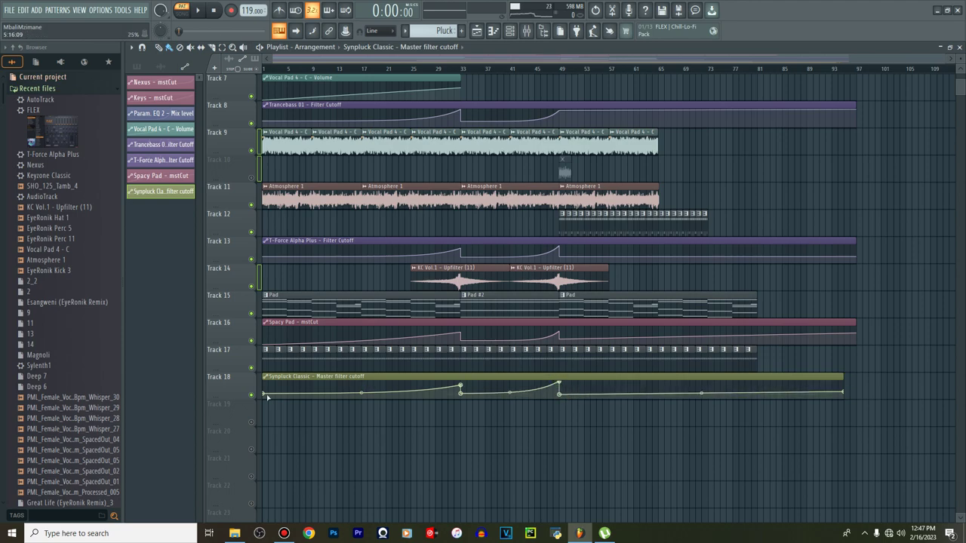
Play the arrangement in song mode with the mixer open and show the Unsorted channel group
{"action": "key", "text": "space"}
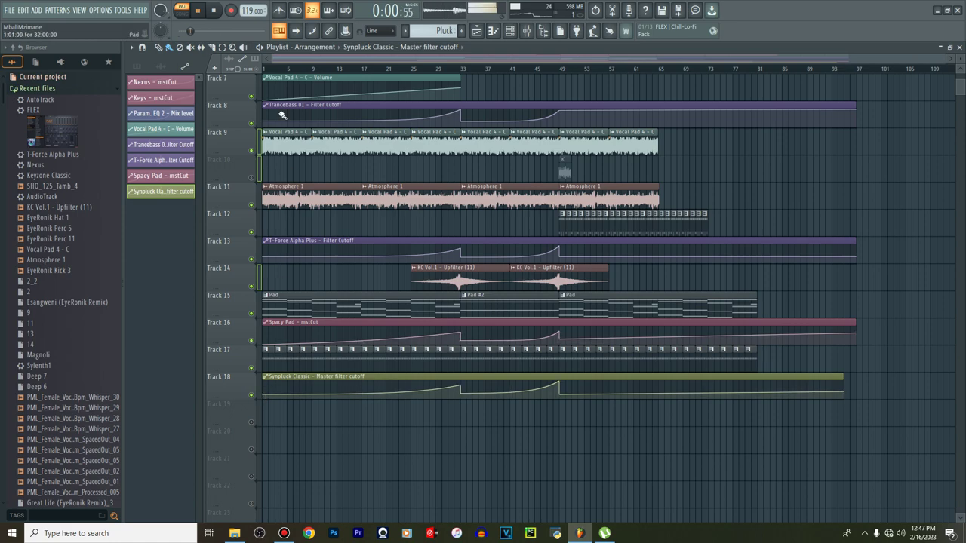
{"action": "left_click", "coordinate": [185, 15]}
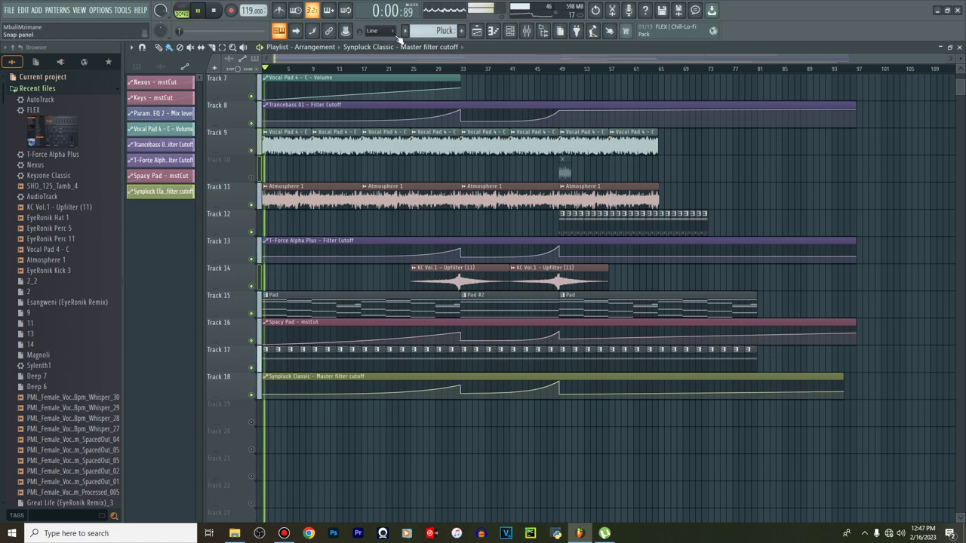
{"action": "left_click", "coordinate": [510, 31]}
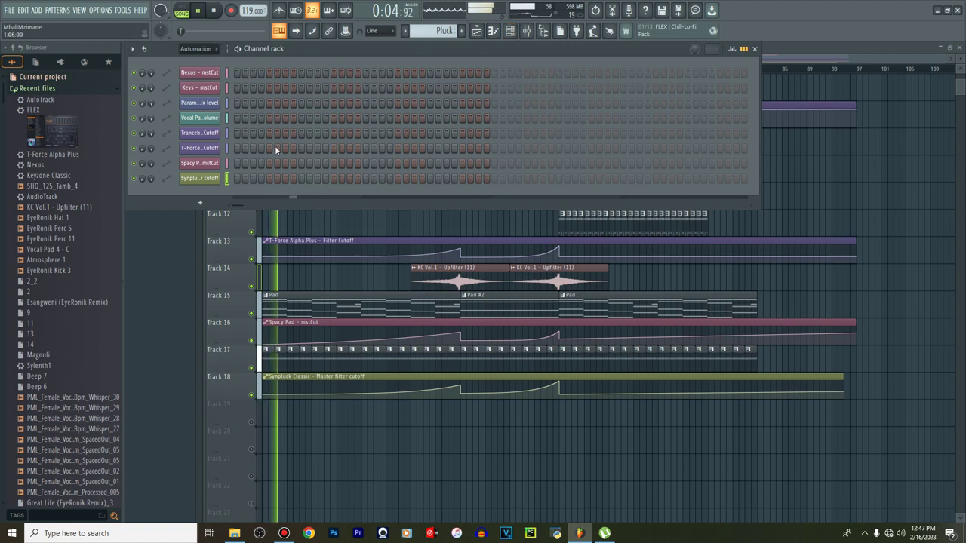
{"action": "left_click", "coordinate": [510, 32]}
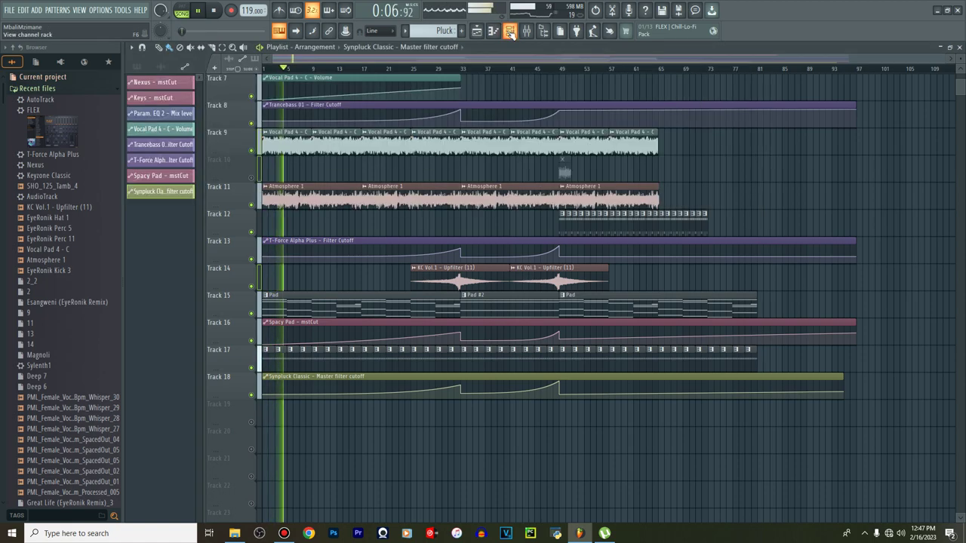
{"action": "left_click", "coordinate": [526, 31]}
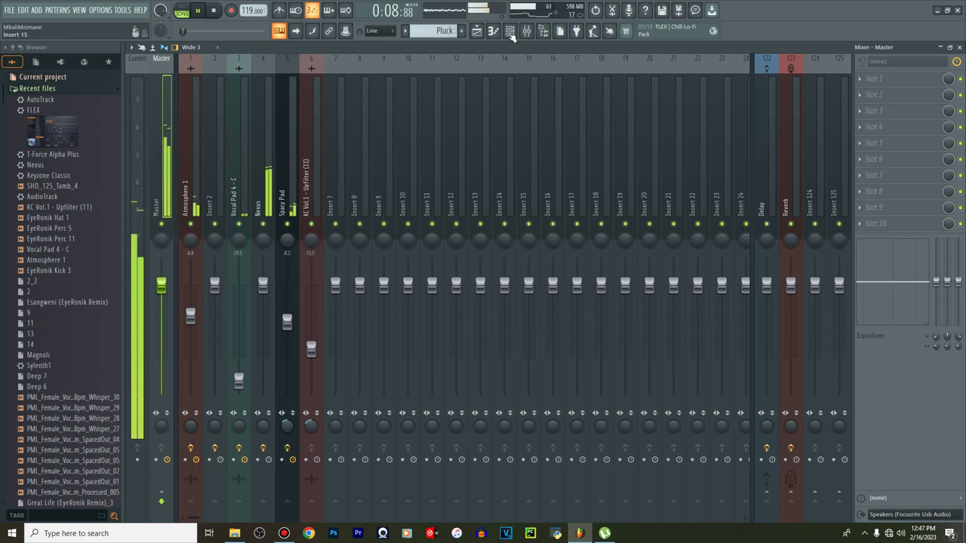
{"action": "left_click", "coordinate": [510, 31]}
{"action": "left_click", "coordinate": [228, 48]}
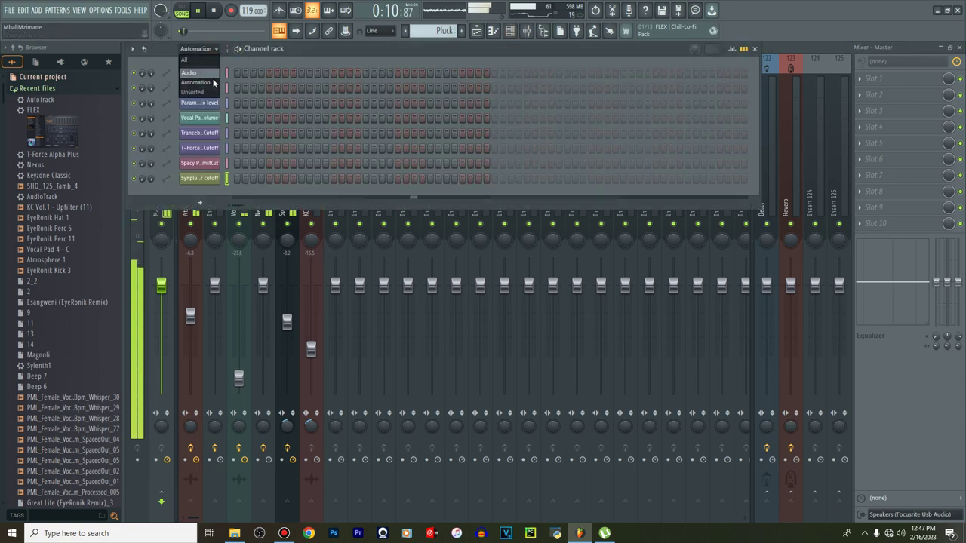
{"action": "left_click", "coordinate": [213, 93]}
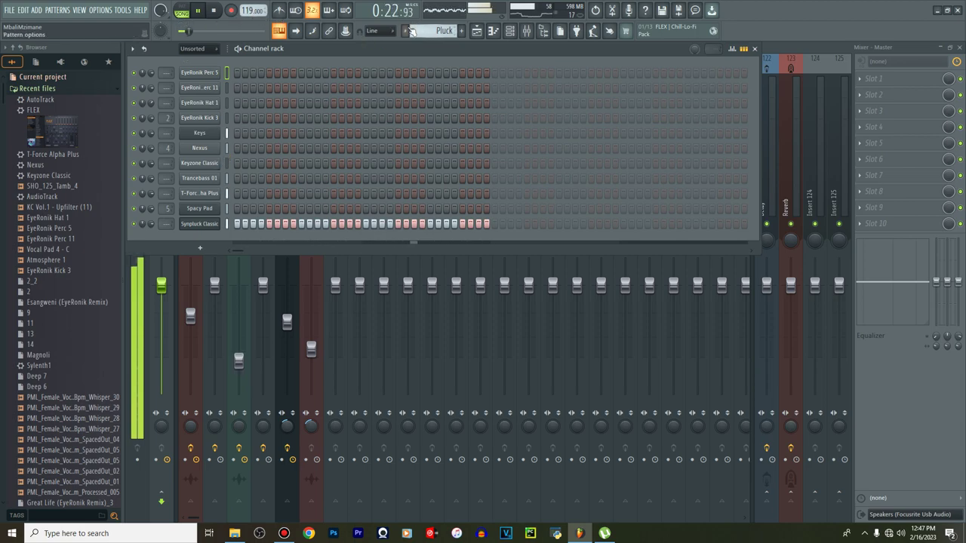
Select the Keys pattern, play it in pattern mode and open its Keyzone Classic notes in the piano roll
{"action": "left_click", "coordinate": [407, 32]}
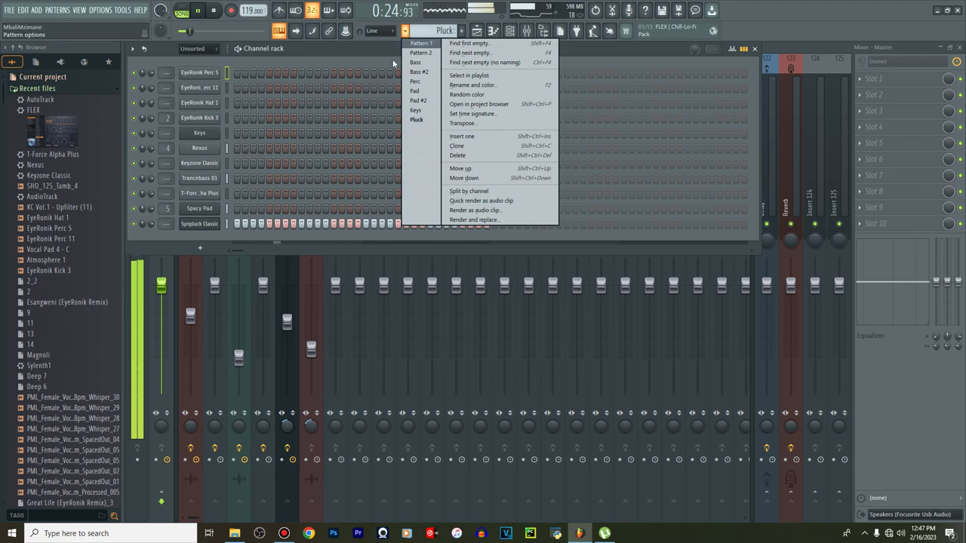
{"action": "left_click", "coordinate": [416, 110]}
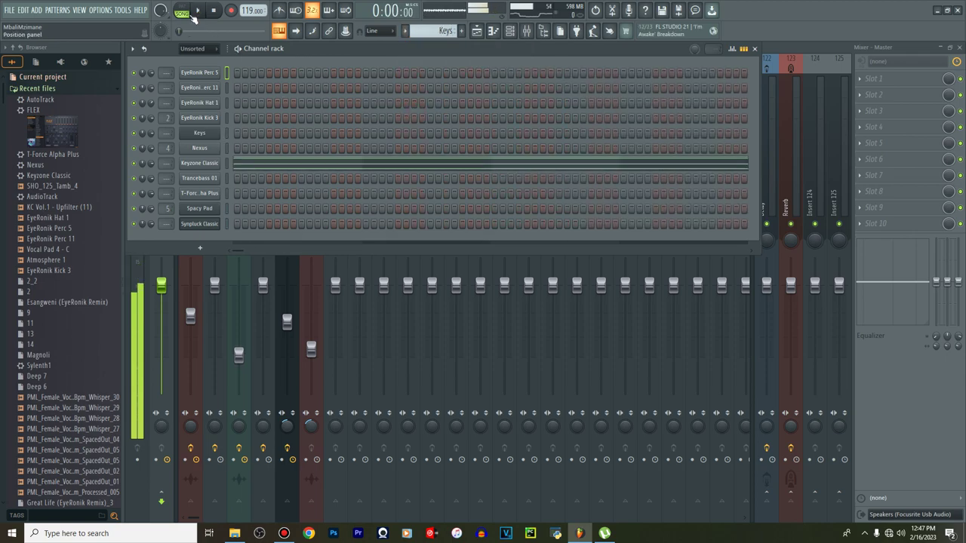
{"action": "key", "text": "l"}
{"action": "left_click", "coordinate": [476, 34]}
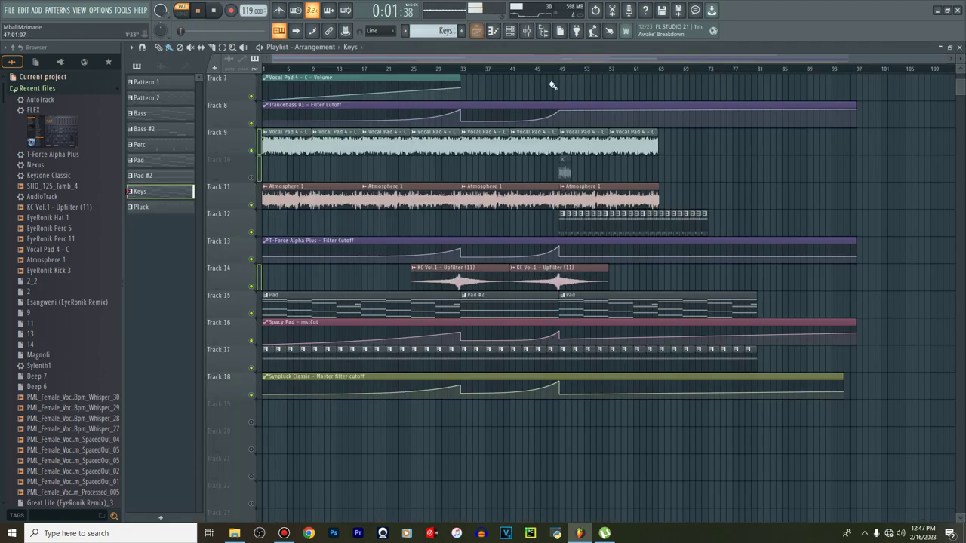
{"action": "left_click", "coordinate": [511, 33]}
{"action": "left_click", "coordinate": [255, 166]}
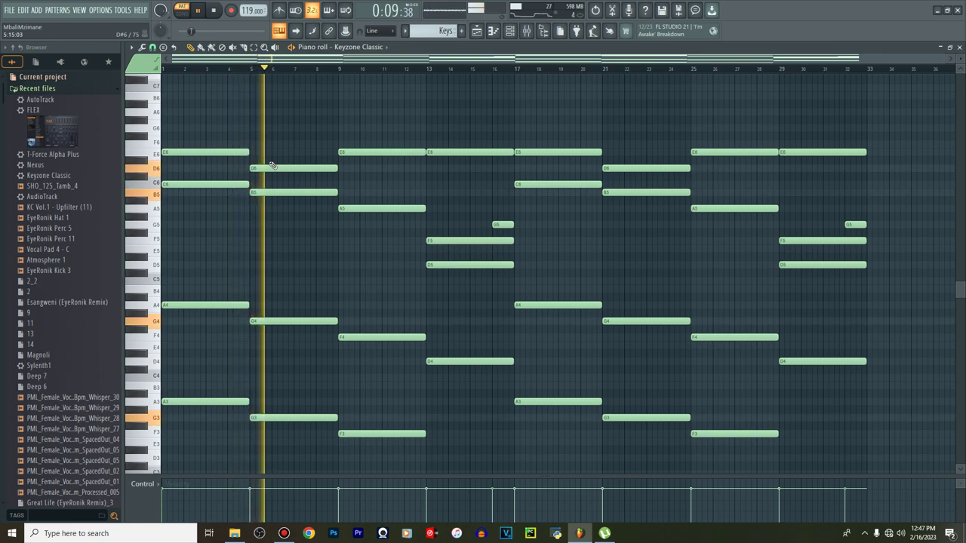
Transpose all Keyzone Classic notes in the Keys pattern down one octave and play the pattern
{"action": "key", "text": "space"}
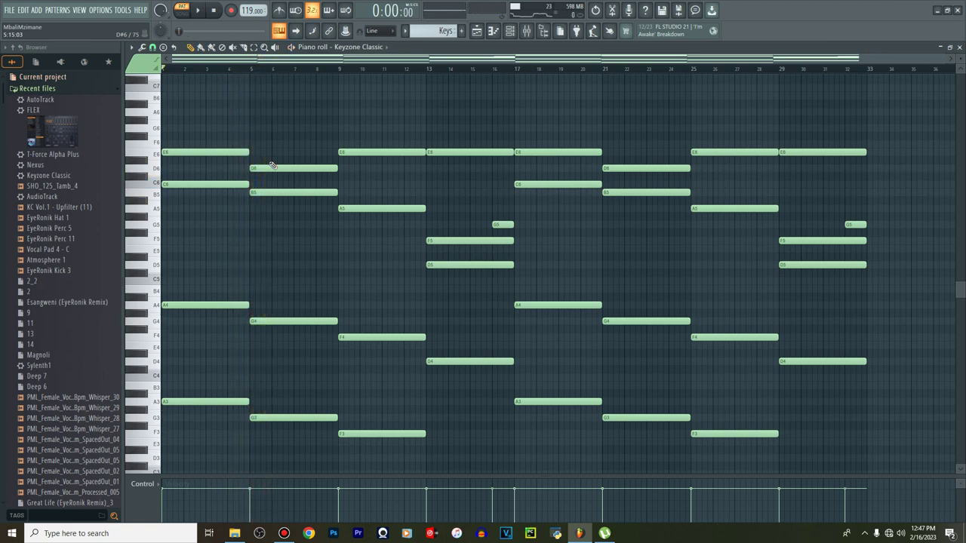
{"action": "key", "text": "ctrl+Down"}
{"action": "key", "text": "space"}
{"action": "scroll", "coordinate": [273, 166], "scroll_direction": "down", "scroll_amount": 3}
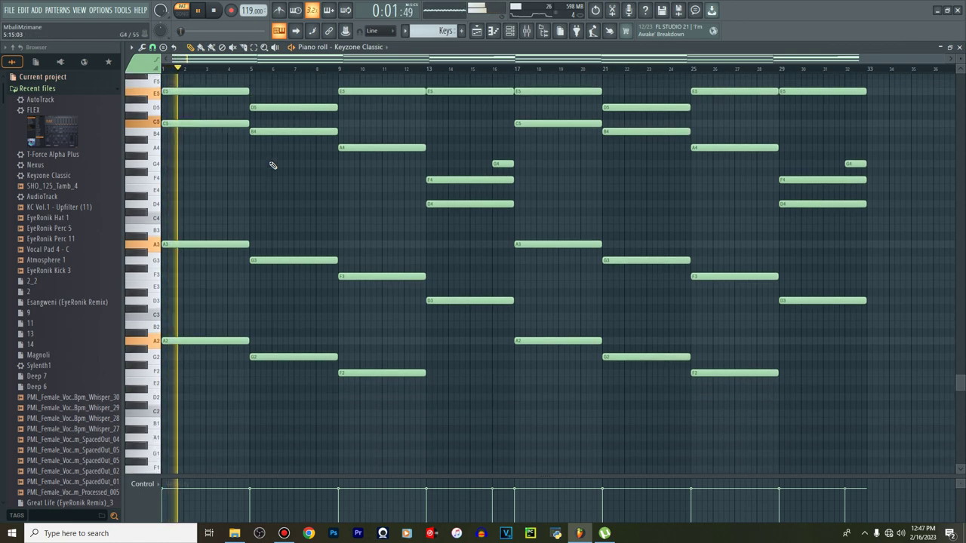
{"action": "scroll", "coordinate": [268, 158], "scroll_direction": "up", "scroll_amount": 2}
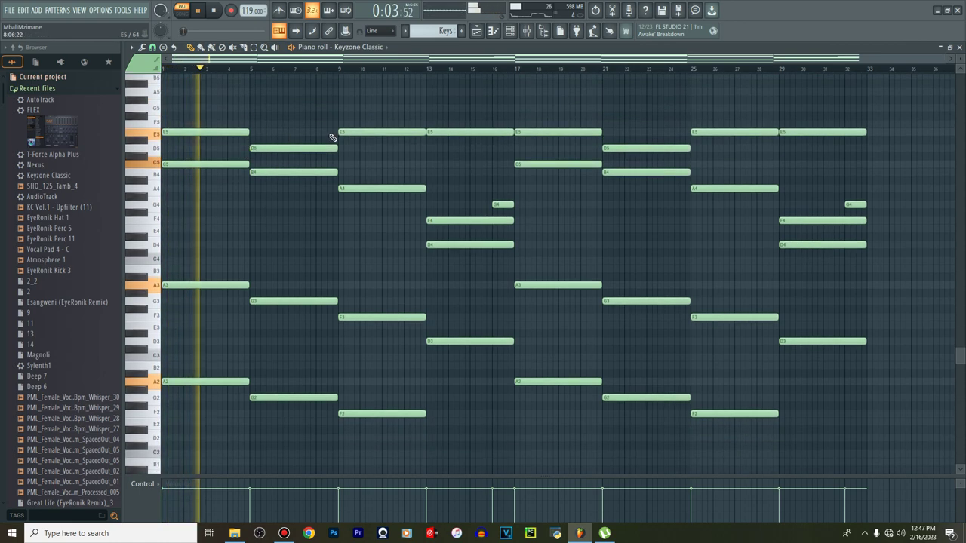
{"action": "left_click_drag", "start_coordinate": [940, 62], "coordinate": [870, 62]}
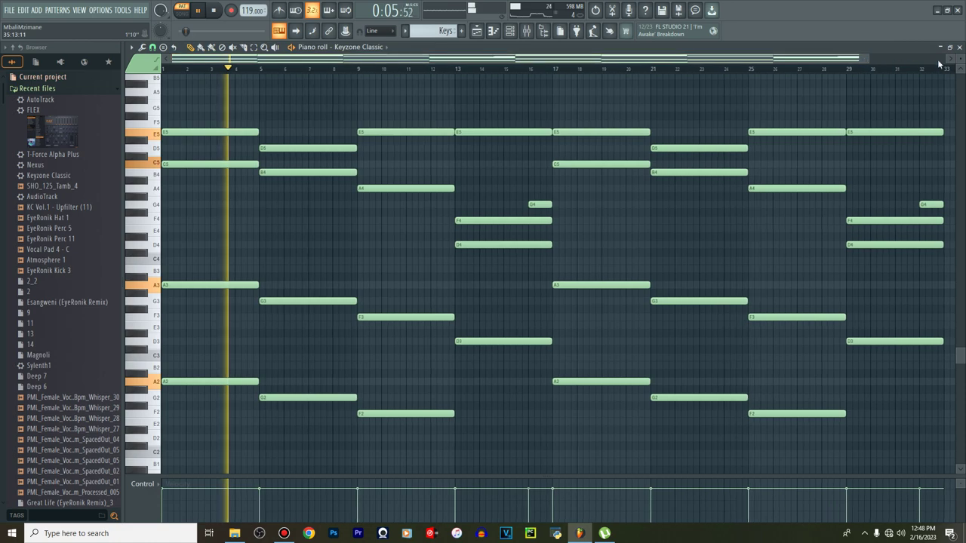
Move the D5 note at bar 5 up to E5, then show the channel rack while the Keys pattern plays
{"action": "scroll", "coordinate": [293, 207], "scroll_direction": "up", "scroll_amount": 5}
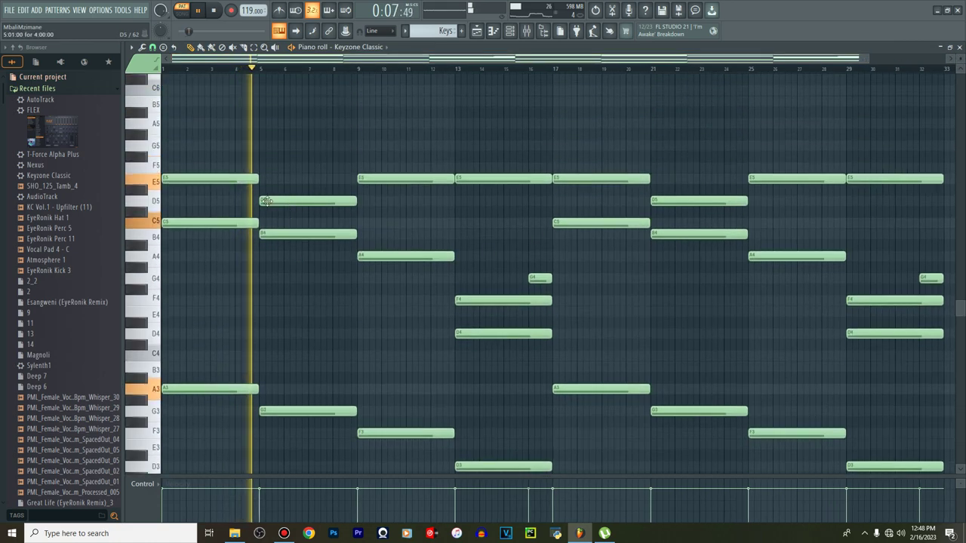
{"action": "left_click_drag", "start_coordinate": [266, 200], "coordinate": [265, 176]}
{"action": "key", "text": "space"}
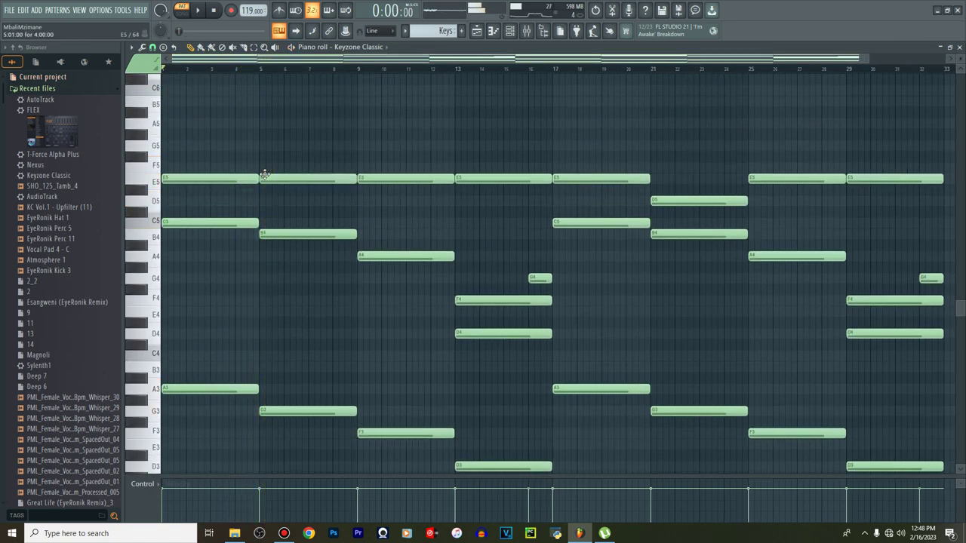
{"action": "key", "text": "space"}
{"action": "scroll", "coordinate": [265, 177], "scroll_direction": "down", "scroll_amount": 6}
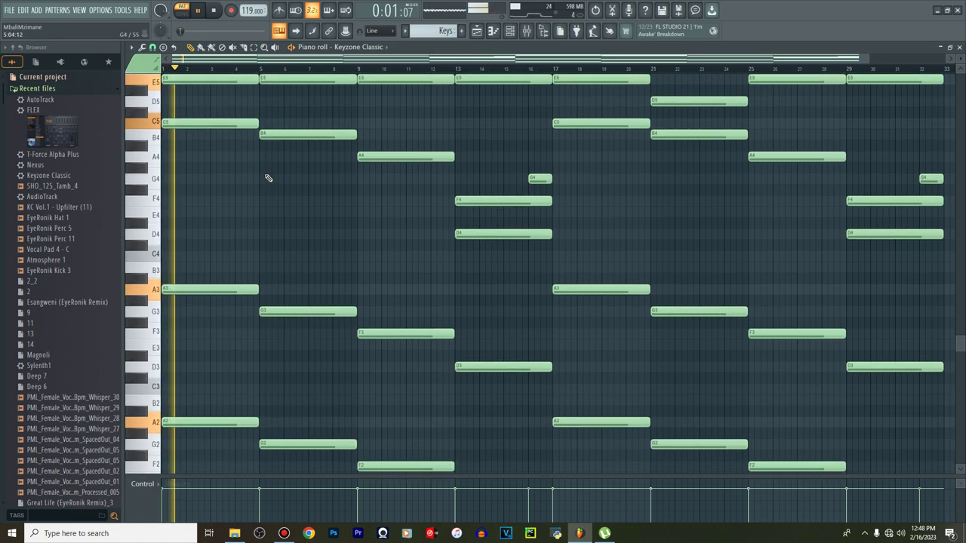
{"action": "key", "text": "F6"}
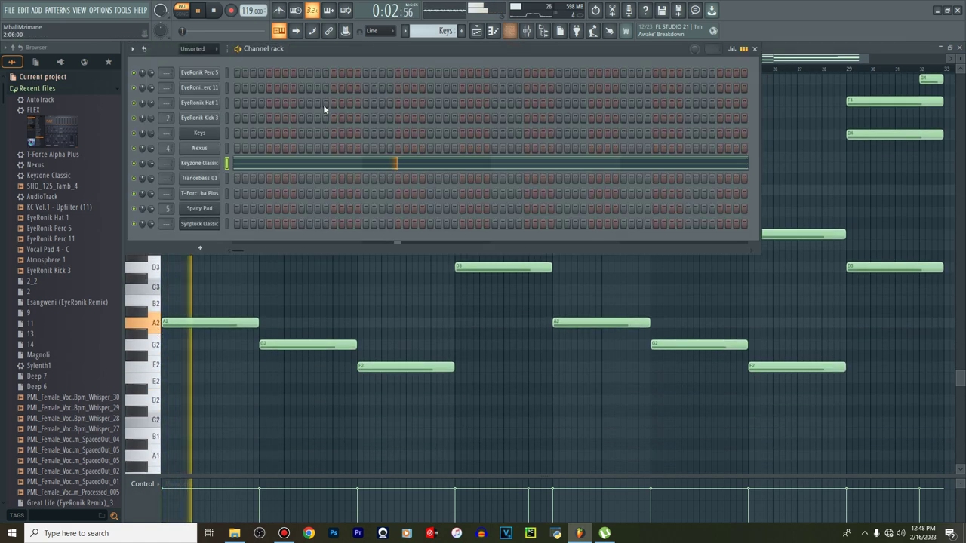
Route the Keyzone Classic channel to a free mixer track and load Fruity Parametric EQ 2 in its first effect slot
{"action": "left_click", "coordinate": [211, 165]}
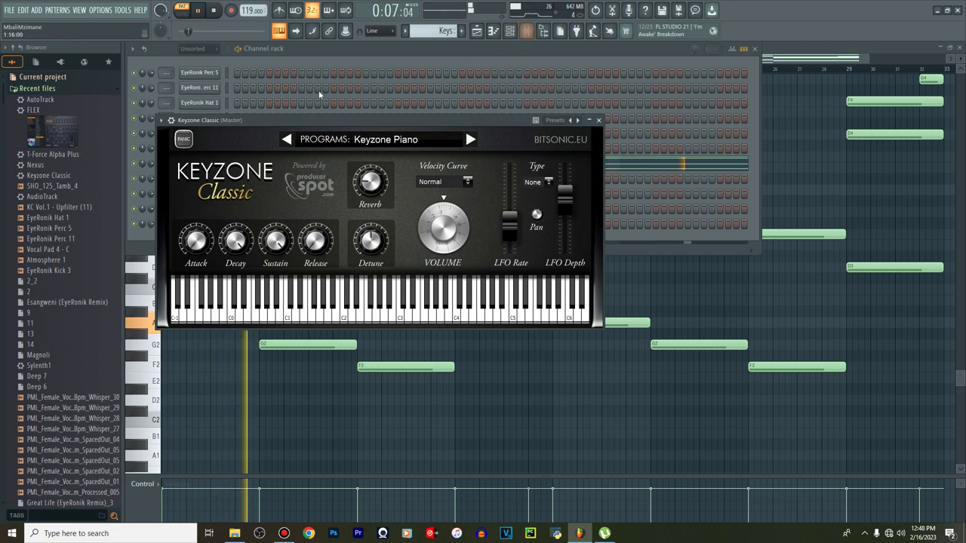
{"action": "left_click", "coordinate": [163, 124]}
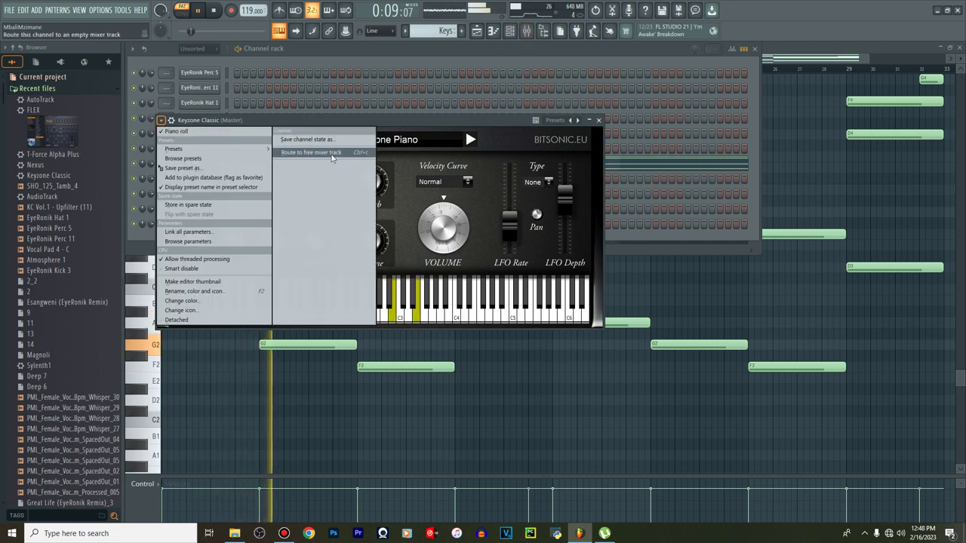
{"action": "left_click", "coordinate": [409, 153]}
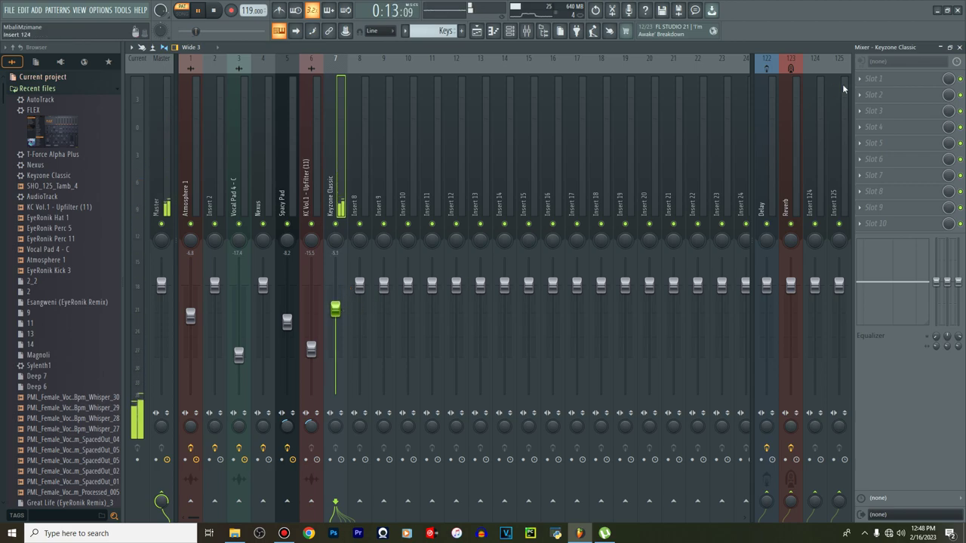
{"action": "left_click", "coordinate": [867, 80]}
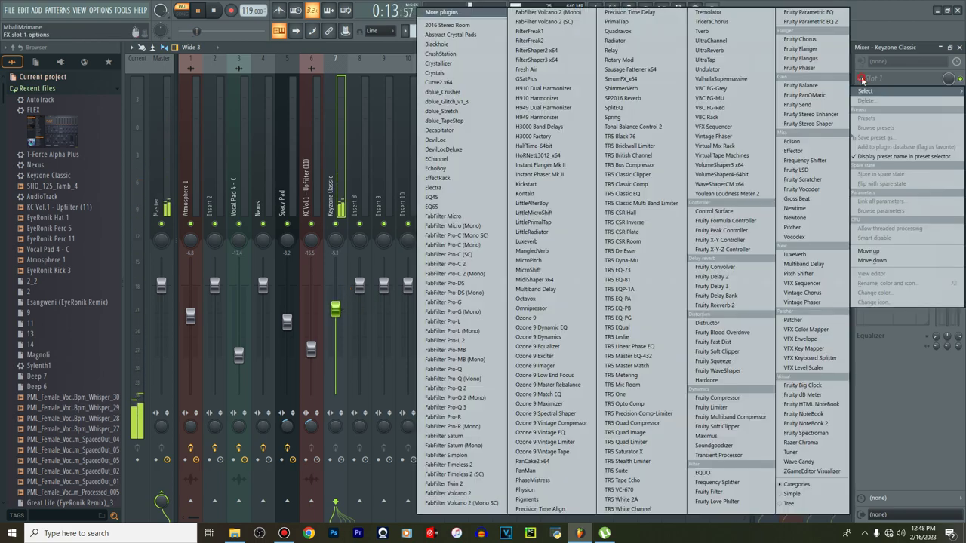
{"action": "left_click", "coordinate": [796, 23]}
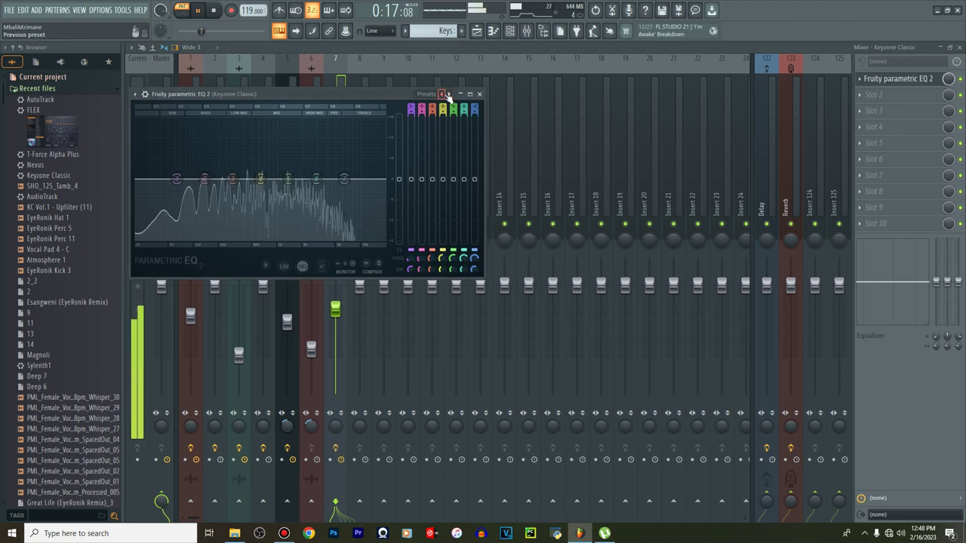
Place a Keys clip on playlist Track 19 starting at bar 66 and play the arrangement in song mode
{"action": "left_click", "coordinate": [477, 31]}
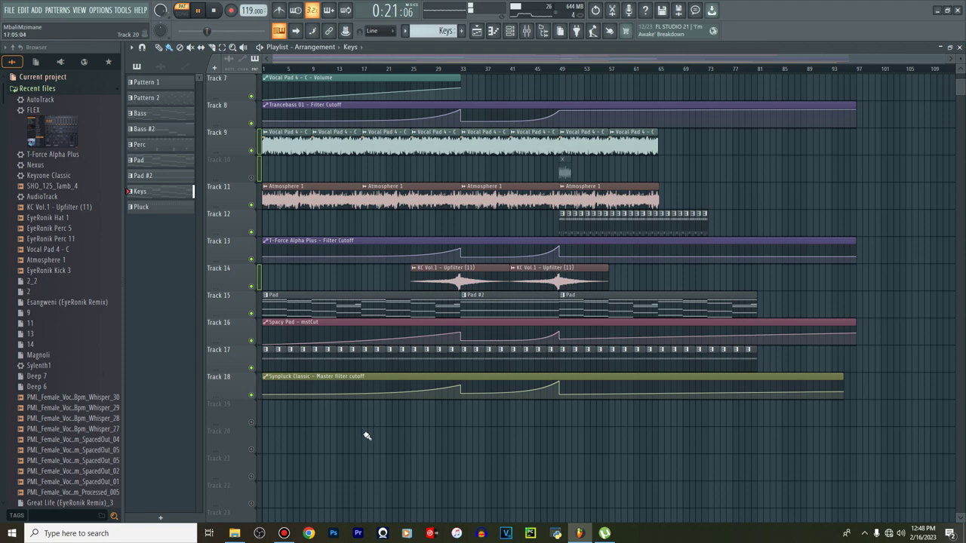
{"action": "left_click", "coordinate": [364, 414]}
{"action": "left_click_drag", "start_coordinate": [433, 417], "coordinate": [734, 425]}
{"action": "key", "text": "space"}
{"action": "scroll", "coordinate": [616, 319], "scroll_direction": "up", "scroll_amount": 5}
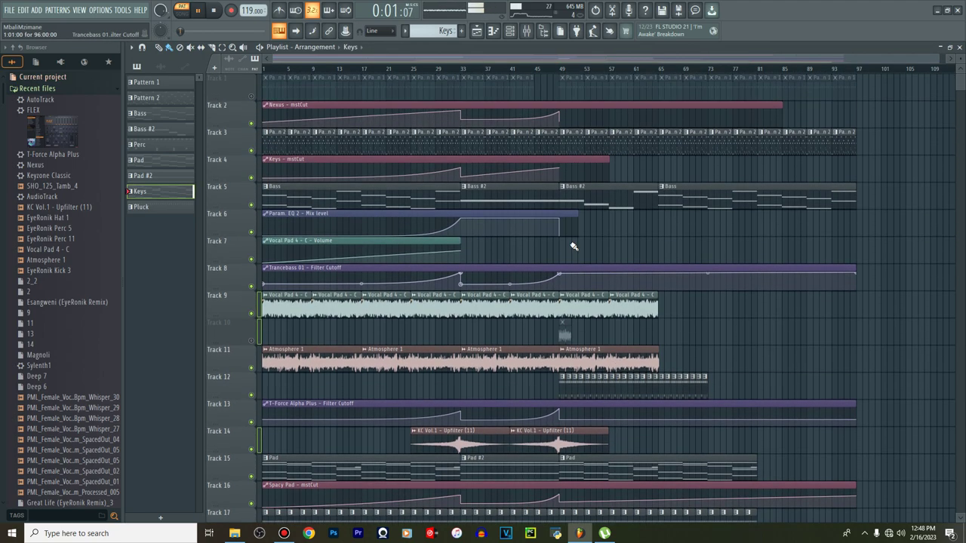
{"action": "left_click", "coordinate": [187, 12]}
{"action": "scroll", "coordinate": [379, 341], "scroll_direction": "down", "scroll_amount": 4}
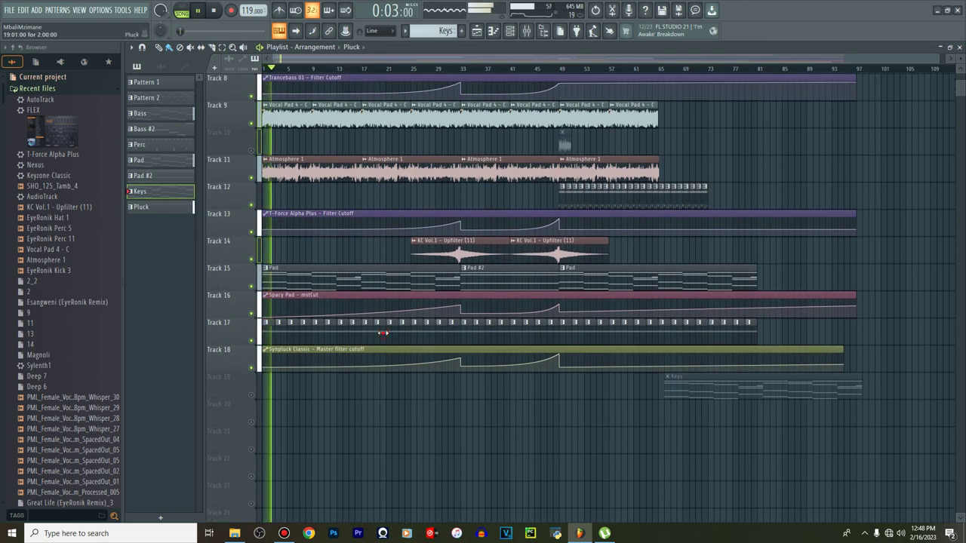
Open the Pluck pattern and route its Synpluck Classic channel to a free mixer track
{"action": "double_click", "coordinate": [384, 335]}
{"action": "left_click", "coordinate": [509, 32]}
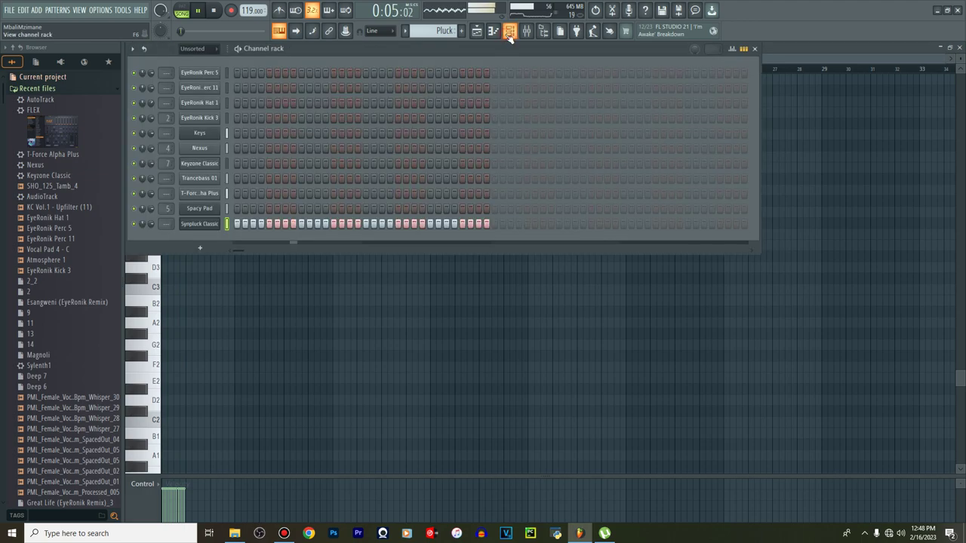
{"action": "left_click", "coordinate": [199, 224]}
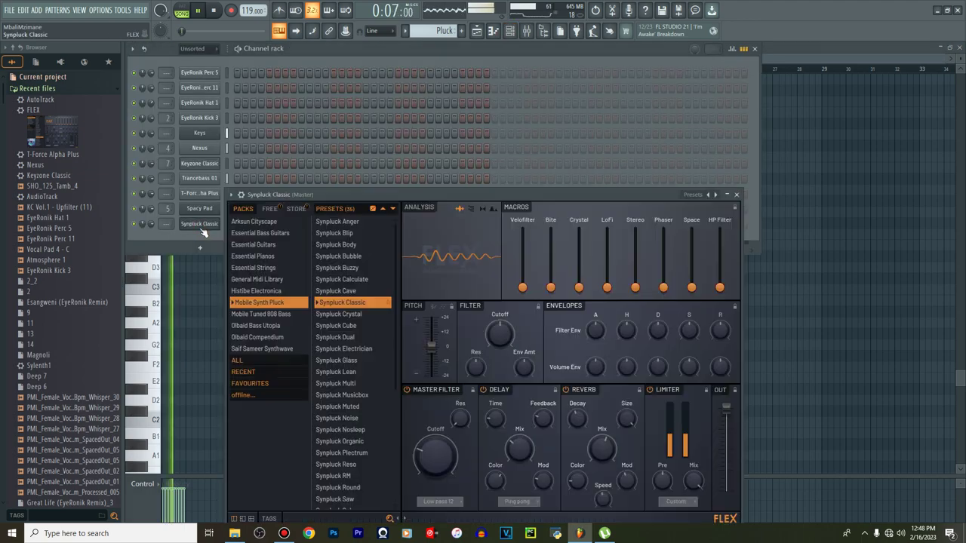
{"action": "left_click", "coordinate": [231, 195]}
{"action": "left_click", "coordinate": [380, 226]}
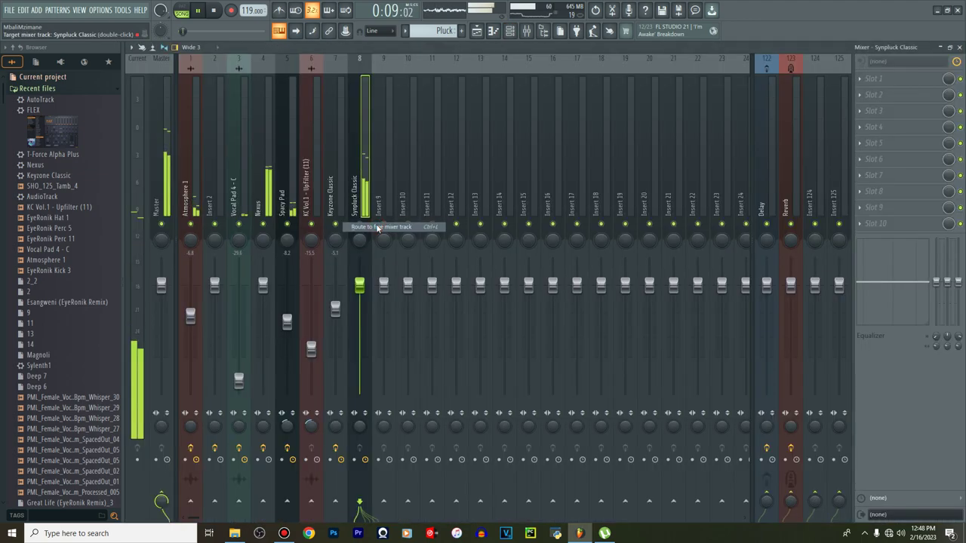
Load Fruity Parametric EQ 2 on the Synpluck Classic track with the 20Hz + 18kHz cut preset and raise its high-pass band to 160 Hz
{"action": "left_click", "coordinate": [858, 81]}
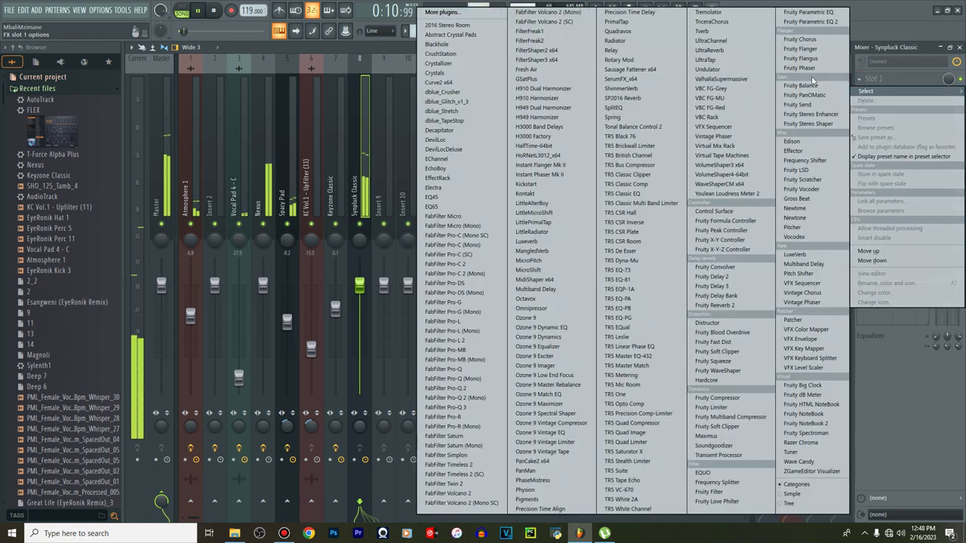
{"action": "left_click", "coordinate": [508, 192]}
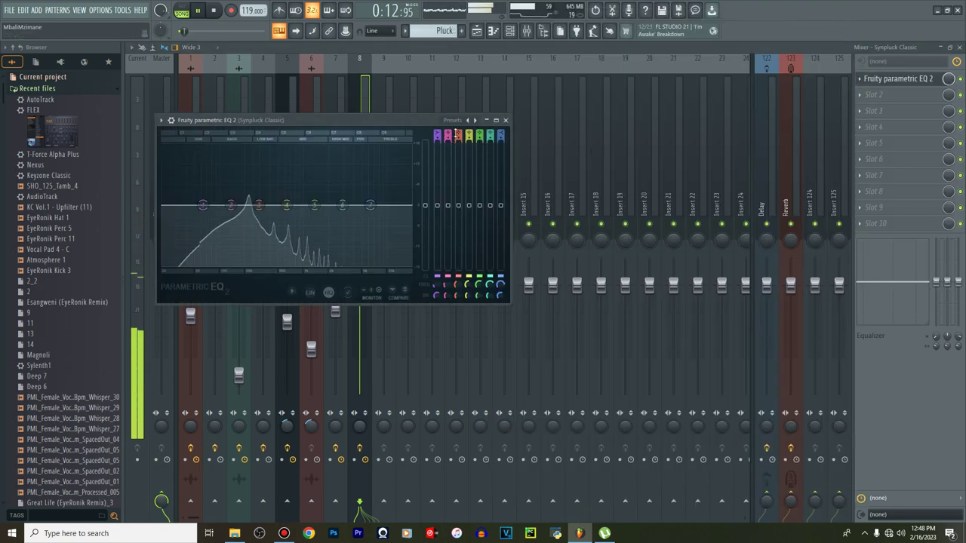
{"action": "left_click", "coordinate": [470, 120]}
{"action": "left_click", "coordinate": [504, 135]}
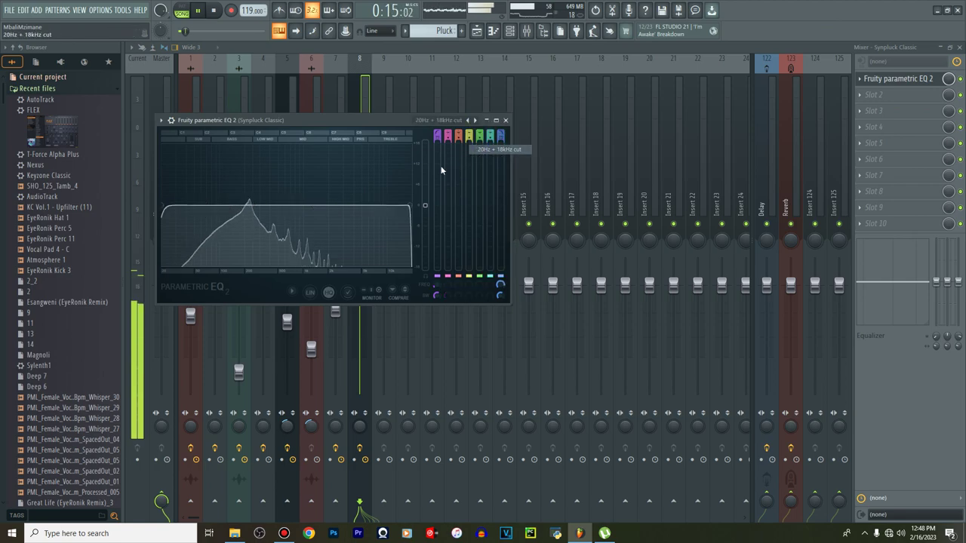
{"action": "left_click_drag", "start_coordinate": [165, 206], "coordinate": [237, 206]}
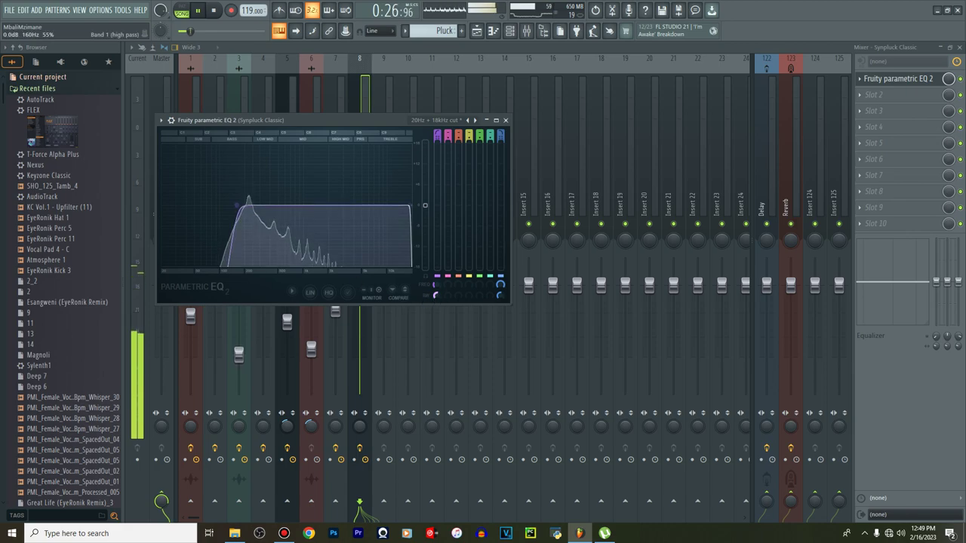
Add a French Violin instrument channel to the Unsorted group of the channel rack
{"action": "left_click", "coordinate": [476, 30]}
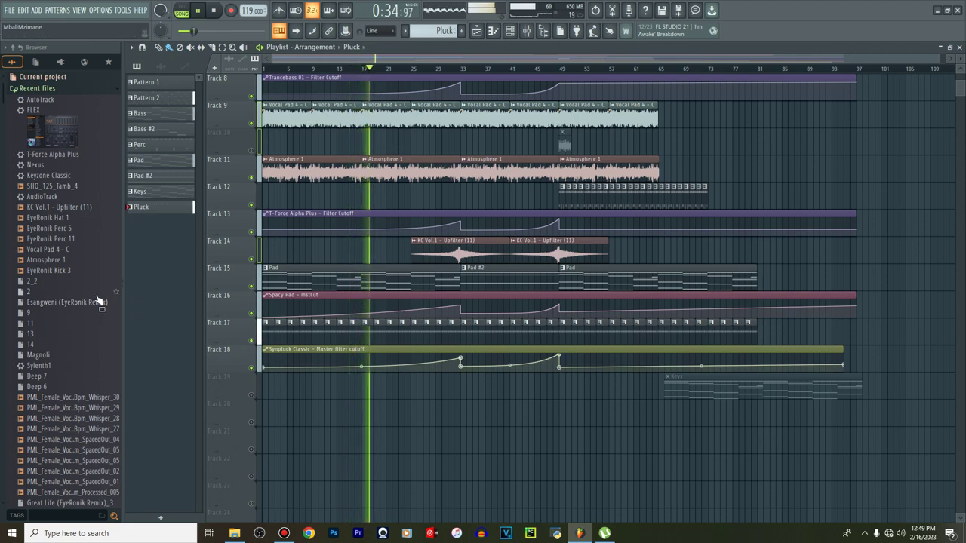
{"action": "left_click", "coordinate": [509, 32]}
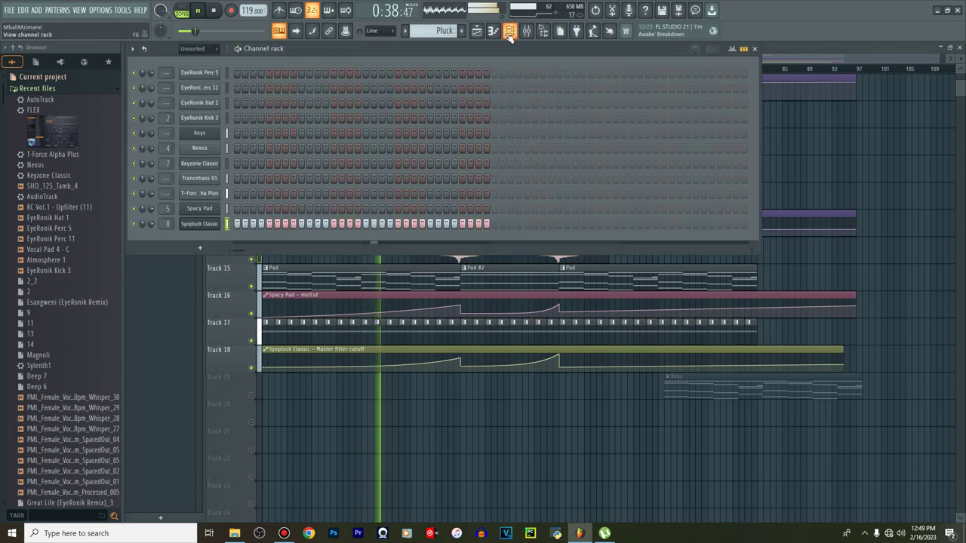
{"action": "left_click", "coordinate": [215, 50]}
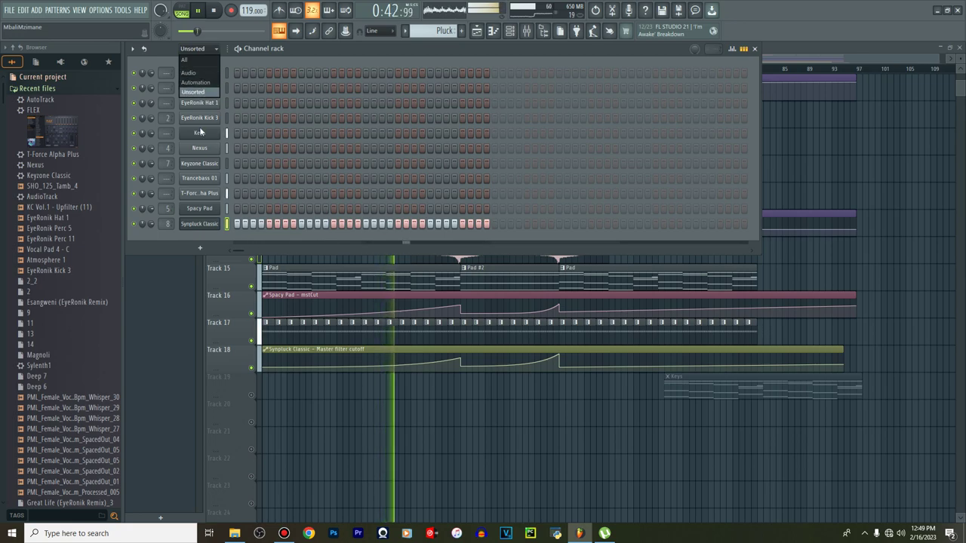
{"action": "left_click", "coordinate": [202, 246]}
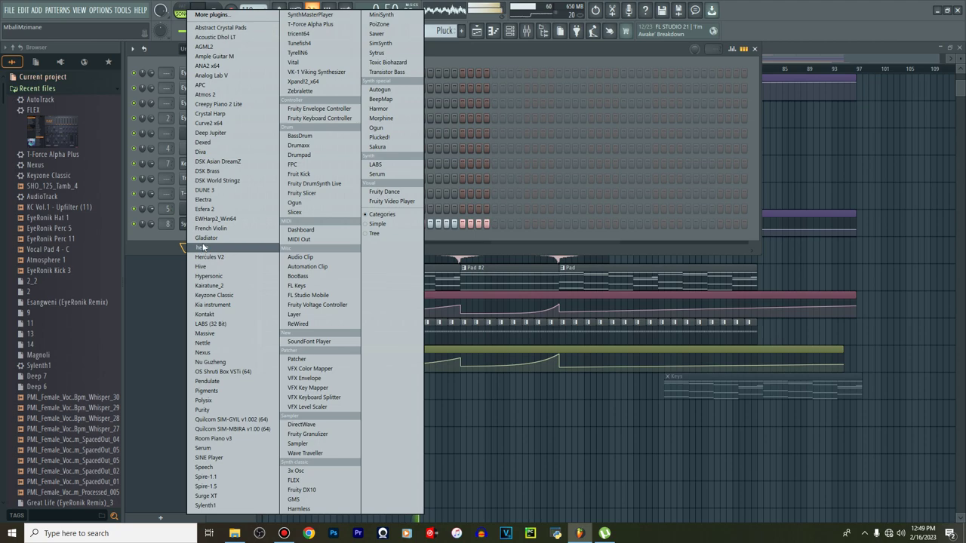
{"action": "left_click", "coordinate": [210, 228]}
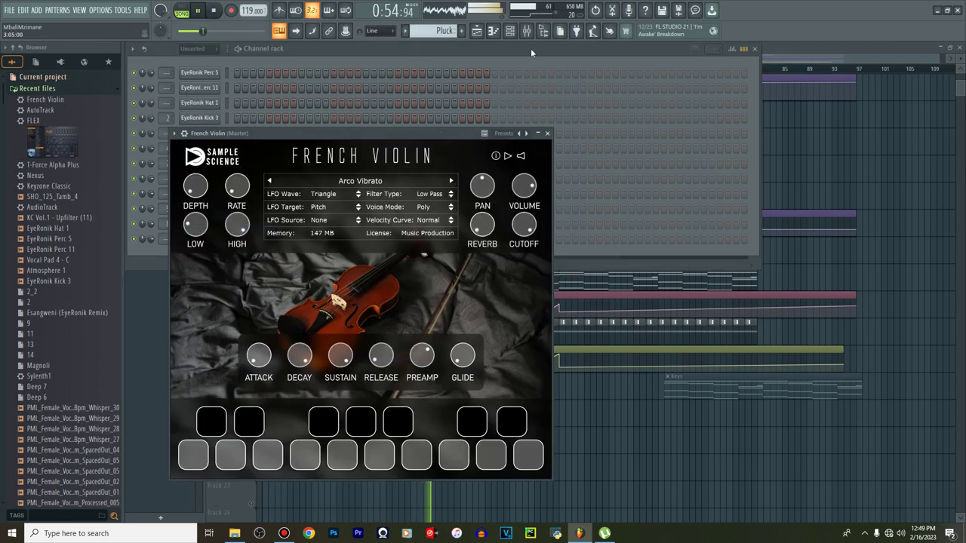
Pan the KC Vol.1 - Upfilter (11) mixer track further left and lower its level to -21.5 dB
{"action": "left_click", "coordinate": [526, 31]}
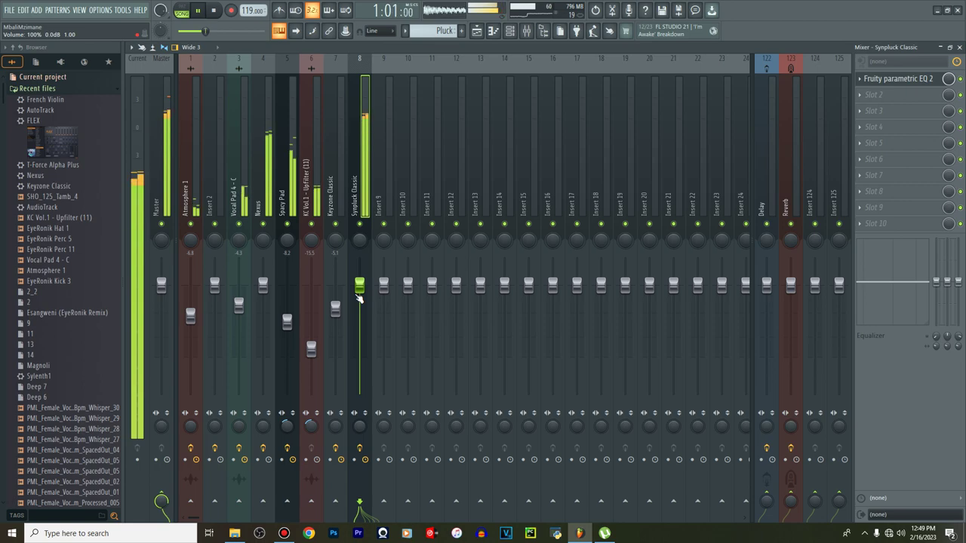
{"action": "left_click_drag", "start_coordinate": [312, 428], "coordinate": [311, 445]}
{"action": "left_click_drag", "start_coordinate": [311, 350], "coordinate": [311, 367]}
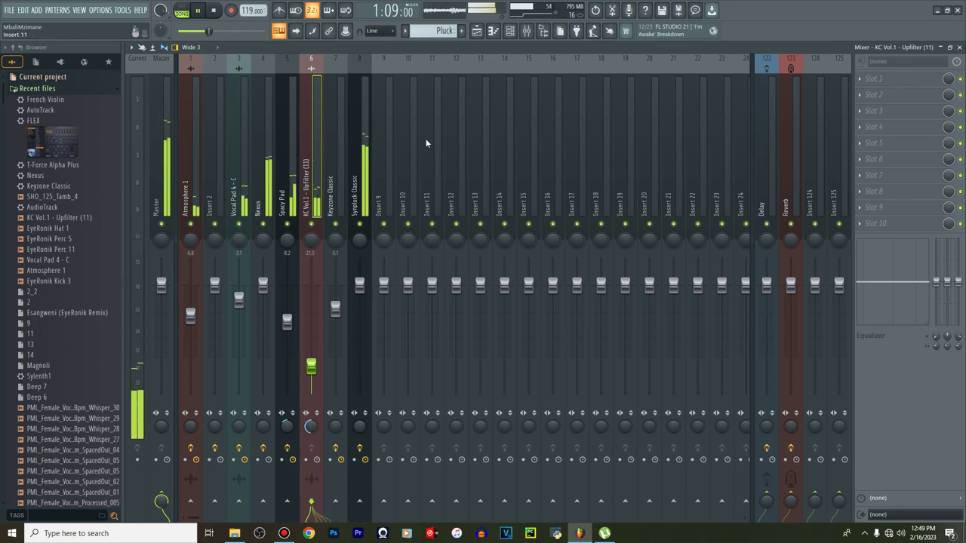
Move the Keys clip on Track 19 to start at bar 49 and open its Keyzone Classic notes in the piano roll
{"action": "left_click", "coordinate": [513, 30]}
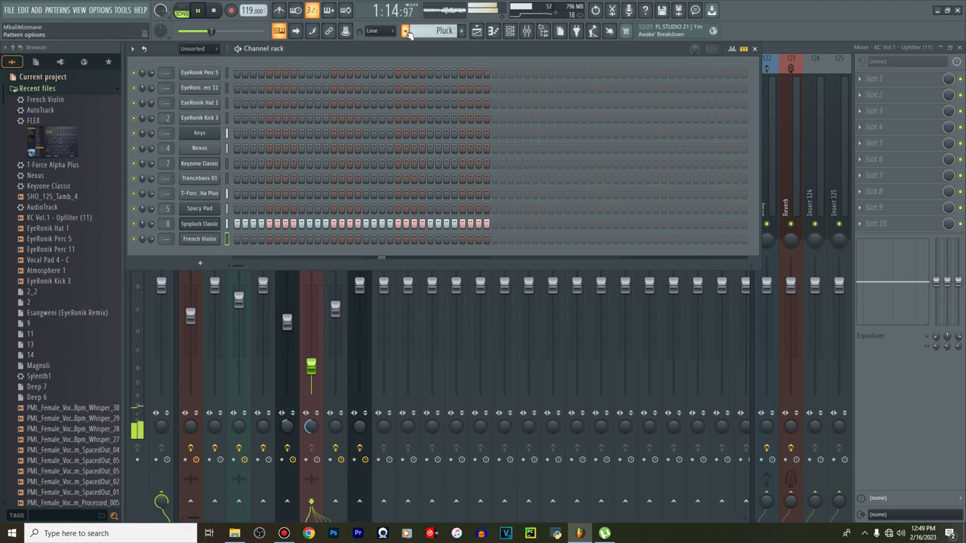
{"action": "left_click", "coordinate": [478, 35]}
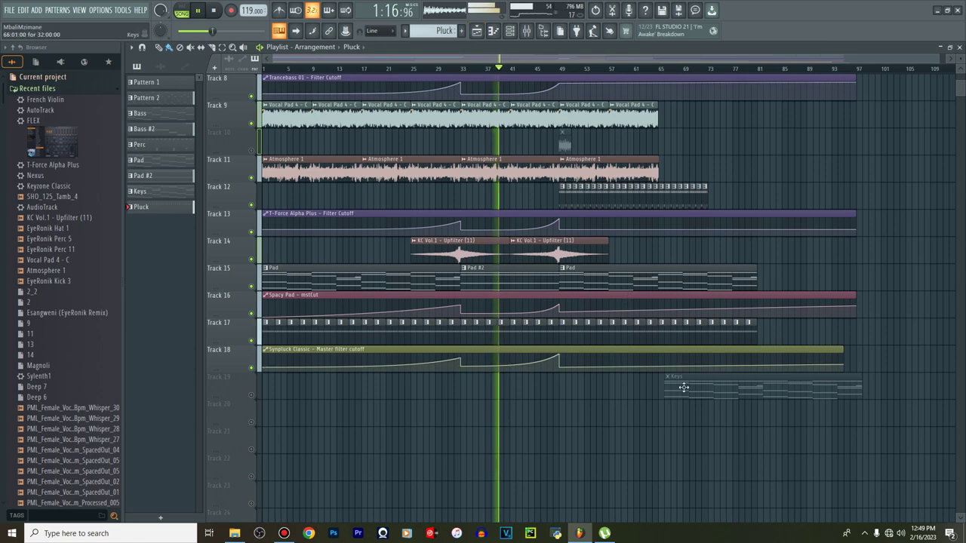
{"action": "double_click", "coordinate": [579, 393]}
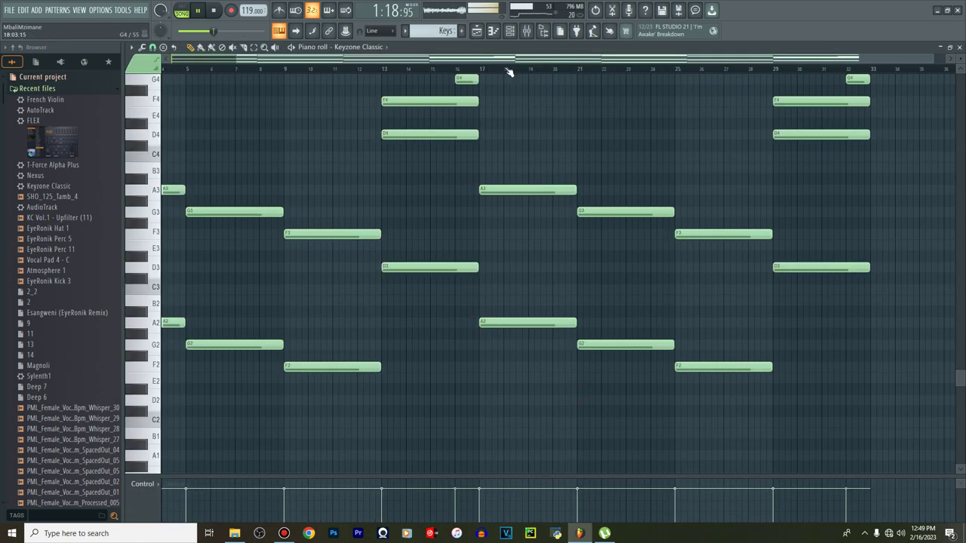
Delete the E5, C5, B4, A4, F4 and D4 chord notes in the first 16 bars of the Keys pattern
{"action": "scroll", "coordinate": [426, 229], "scroll_direction": "up", "scroll_amount": 7}
{"action": "right_click", "coordinate": [240, 212]}
{"action": "right_click", "coordinate": [241, 256]}
{"action": "right_click", "coordinate": [305, 267]}
{"action": "right_click", "coordinate": [329, 212]}
{"action": "right_click", "coordinate": [362, 212]}
{"action": "right_click", "coordinate": [389, 289]}
{"action": "right_click", "coordinate": [490, 211]}
{"action": "right_click", "coordinate": [470, 333]}
{"action": "right_click", "coordinate": [470, 367]}
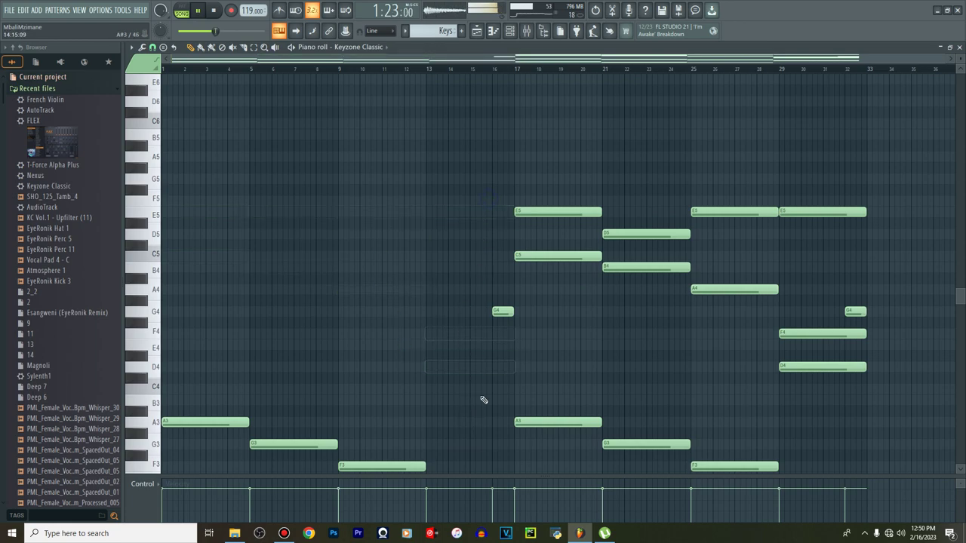
Delete the G3, D3, F3 and A3 notes in the first 16 bars of the Keys pattern
{"action": "scroll", "coordinate": [412, 274], "scroll_direction": "down", "scroll_amount": 3}
{"action": "right_click", "coordinate": [269, 312]}
{"action": "right_click", "coordinate": [453, 366]}
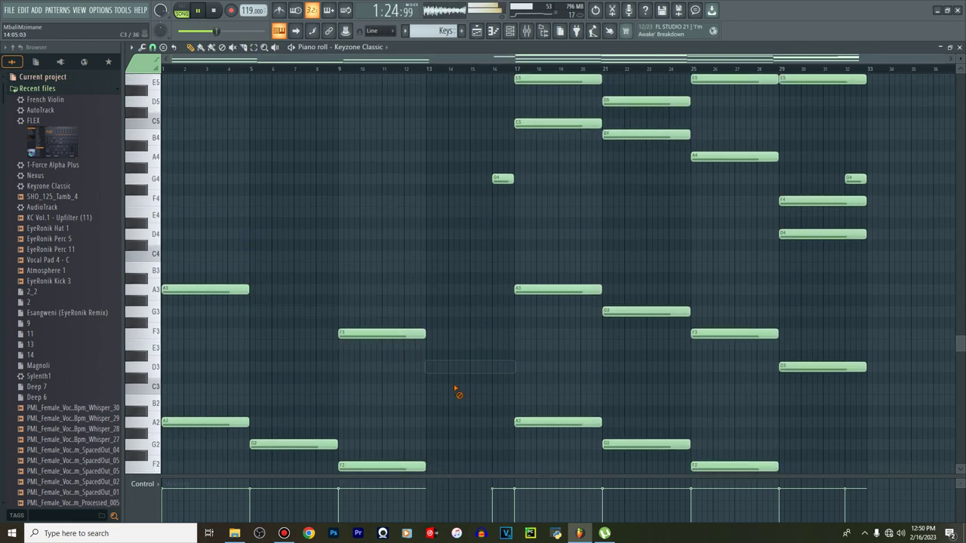
{"action": "right_click", "coordinate": [348, 334]}
{"action": "right_click", "coordinate": [234, 291]}
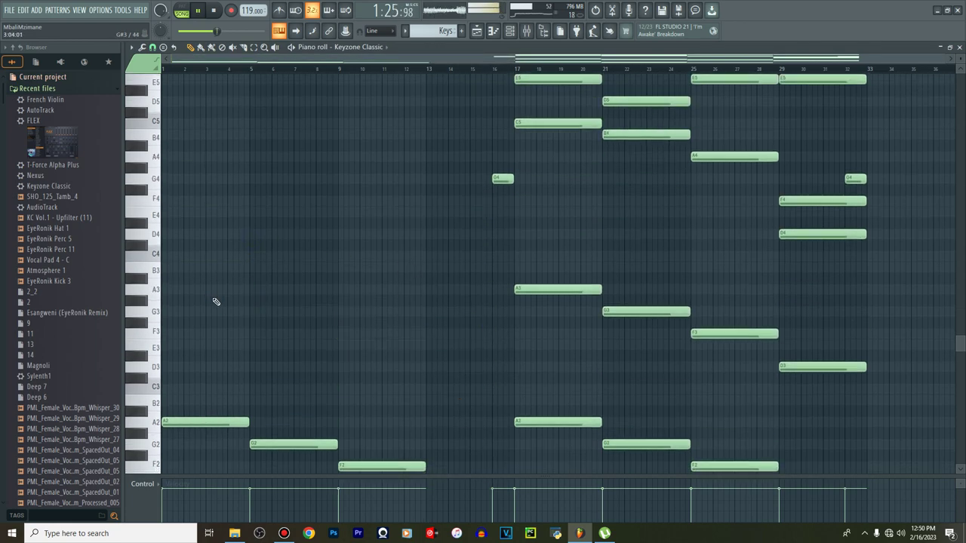
Return to the playlist, unmute Track 19 and review the arrangement's tracks while the song plays
{"action": "left_click", "coordinate": [476, 32]}
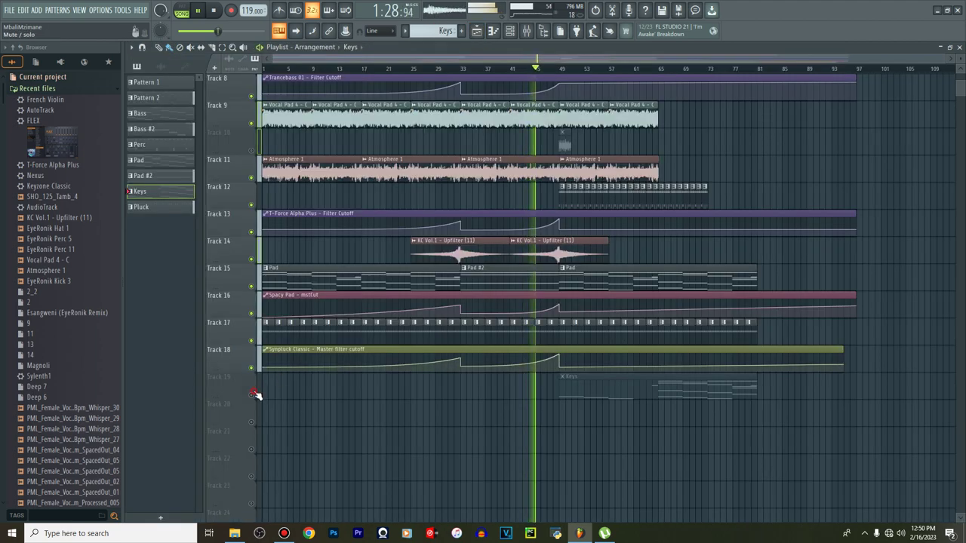
{"action": "scroll", "coordinate": [509, 272], "scroll_direction": "up", "scroll_amount": 5}
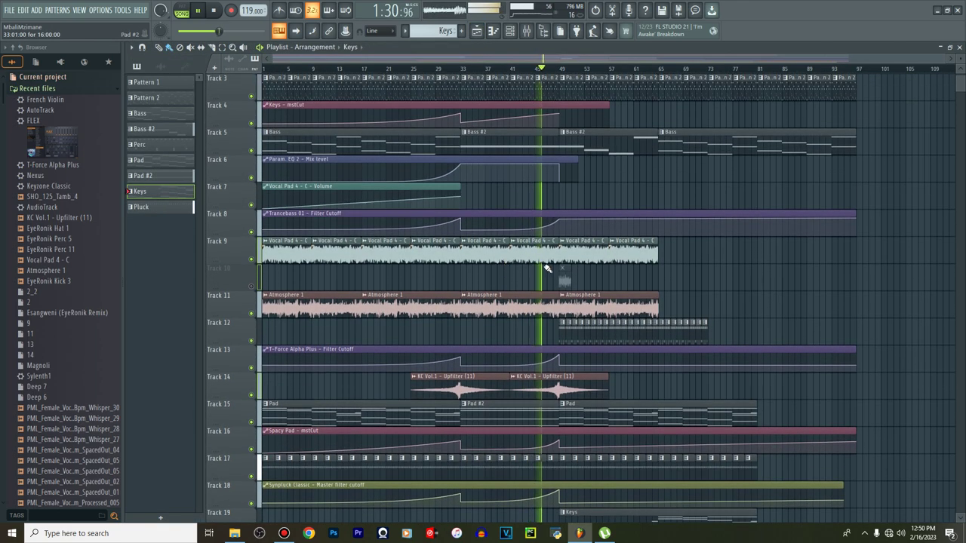
{"action": "scroll", "coordinate": [565, 211], "scroll_direction": "up", "scroll_amount": 2}
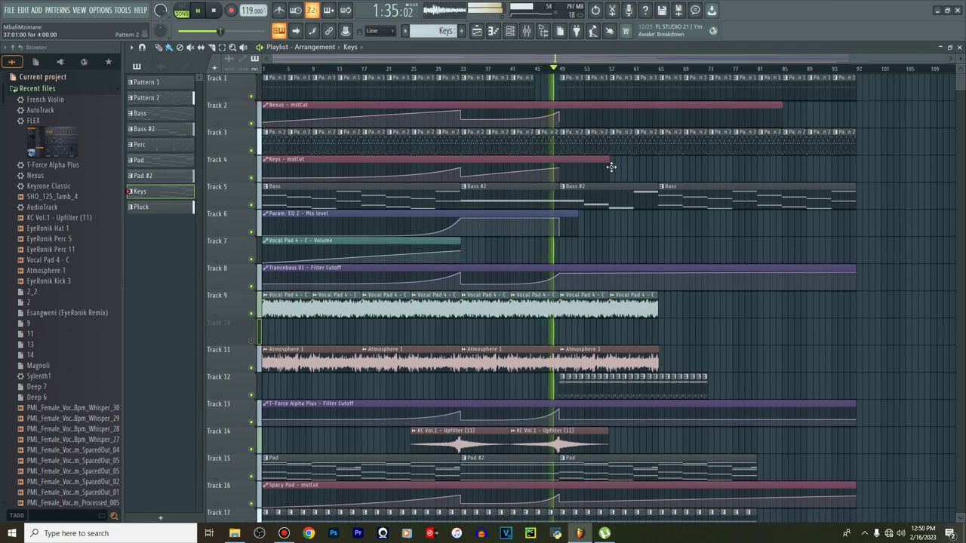
{"action": "scroll", "coordinate": [613, 167], "scroll_direction": "down", "scroll_amount": 6}
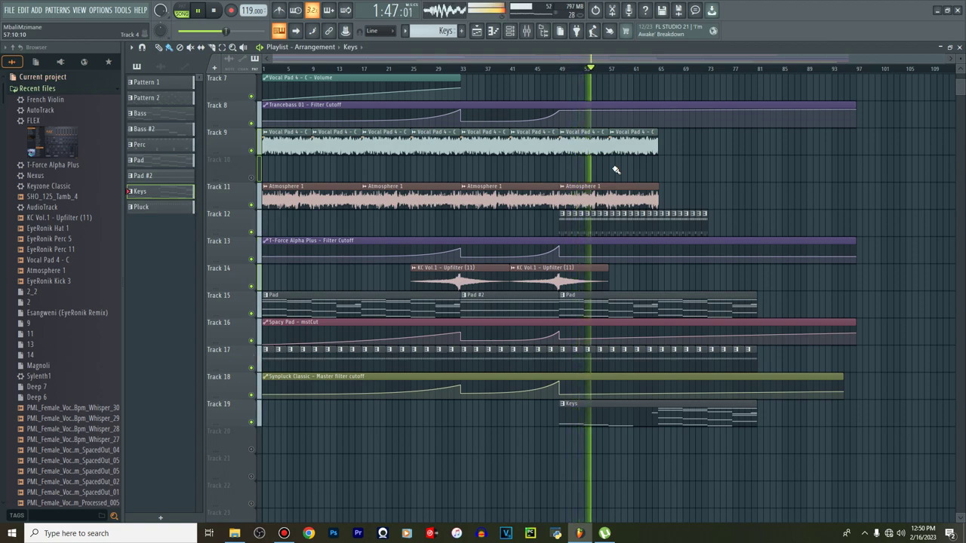
{"action": "scroll", "coordinate": [616, 170], "scroll_direction": "up", "scroll_amount": 4}
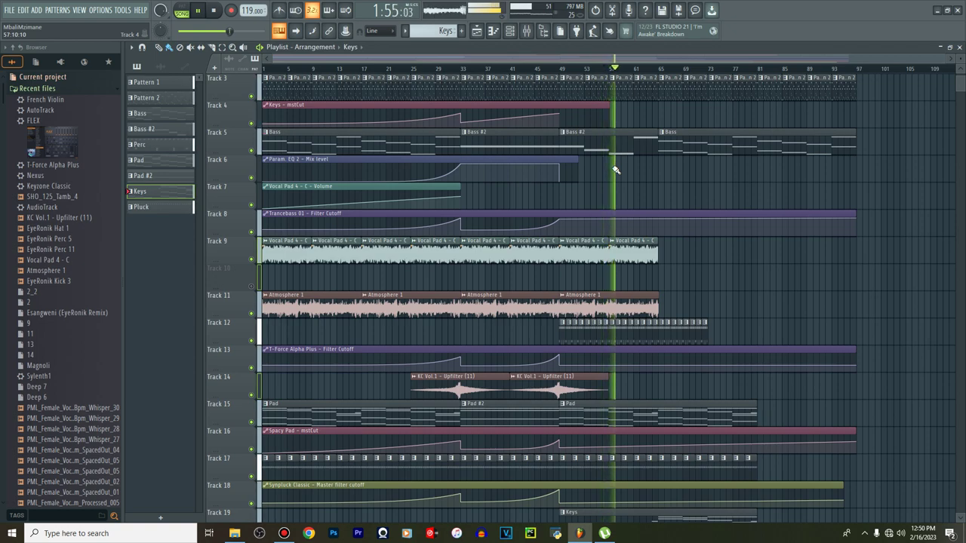
Take the Bass clip starting at bar 65 off Track 5 and place it back at the same bar
{"action": "left_click_drag", "start_coordinate": [528, 59], "coordinate": [574, 58]}
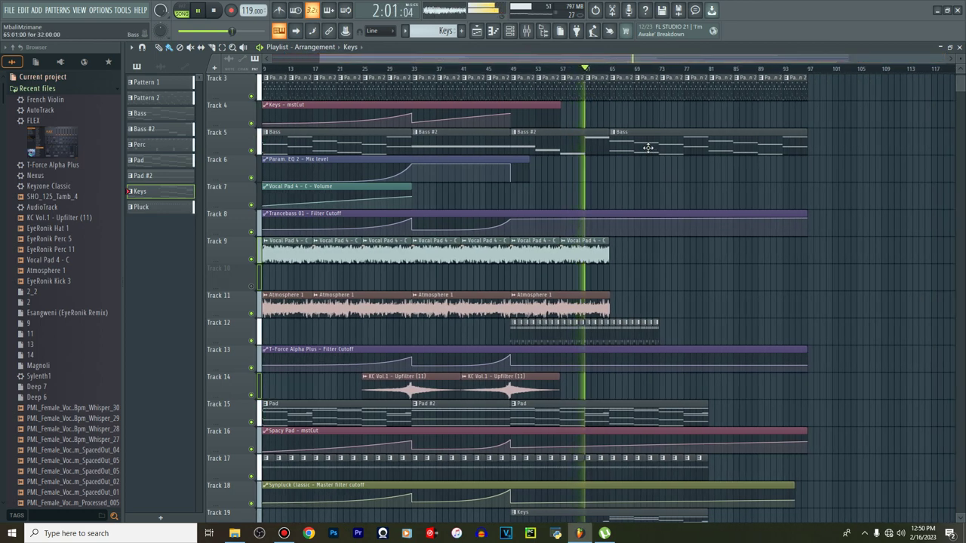
{"action": "left_click_drag", "start_coordinate": [648, 147], "coordinate": [655, 175]}
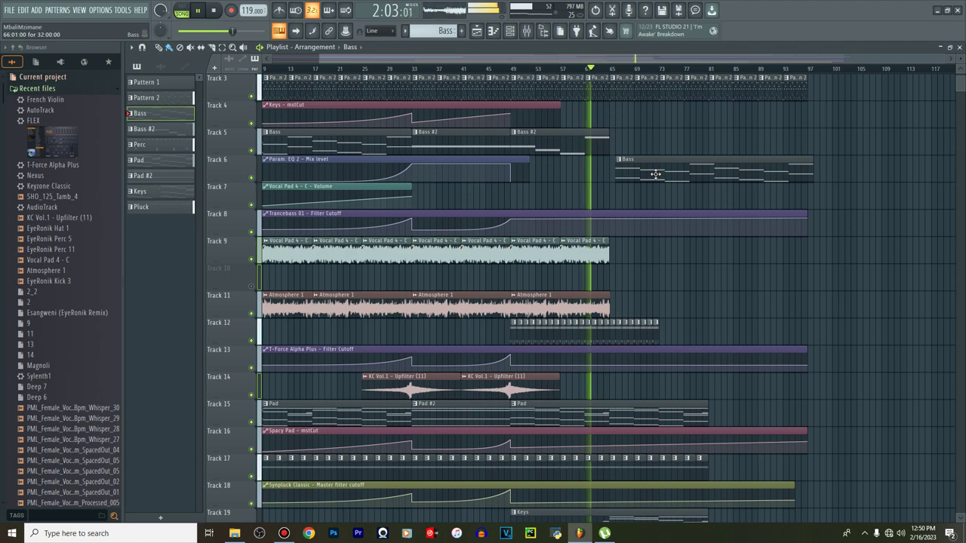
{"action": "right_click", "coordinate": [659, 179]}
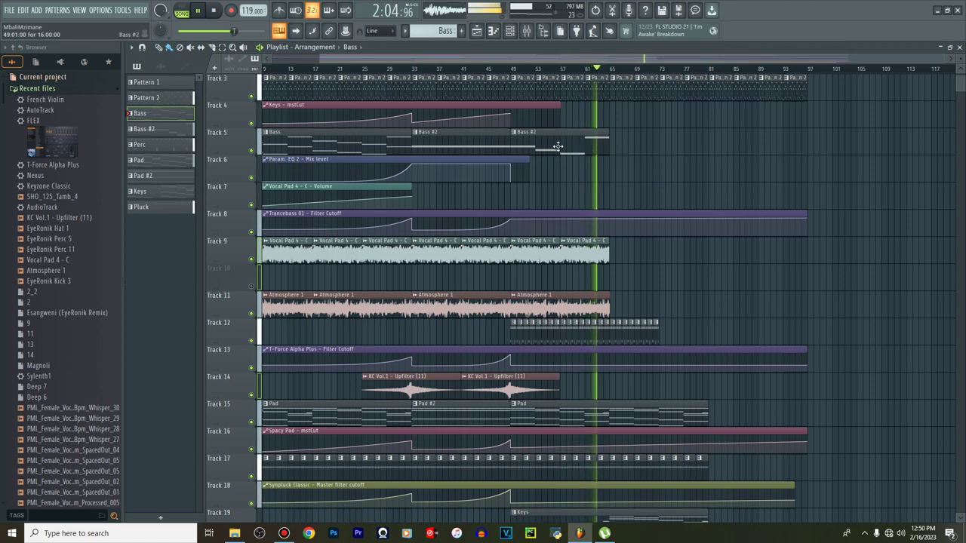
{"action": "left_click", "coordinate": [615, 140]}
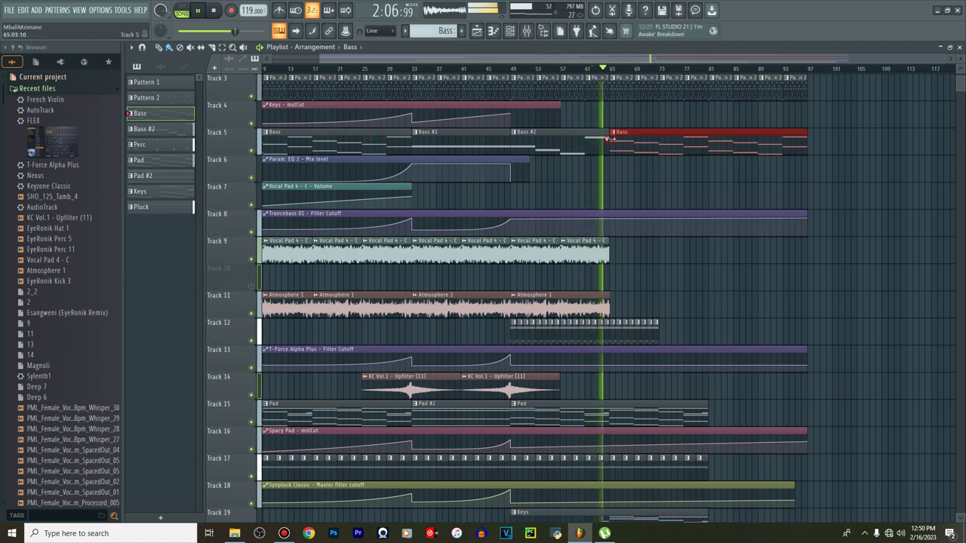
Duplicate the Perc clips on Track 12 from bar 73 up to bar 97 and stop playback
{"action": "scroll", "coordinate": [619, 175], "scroll_direction": "down", "scroll_amount": 3}
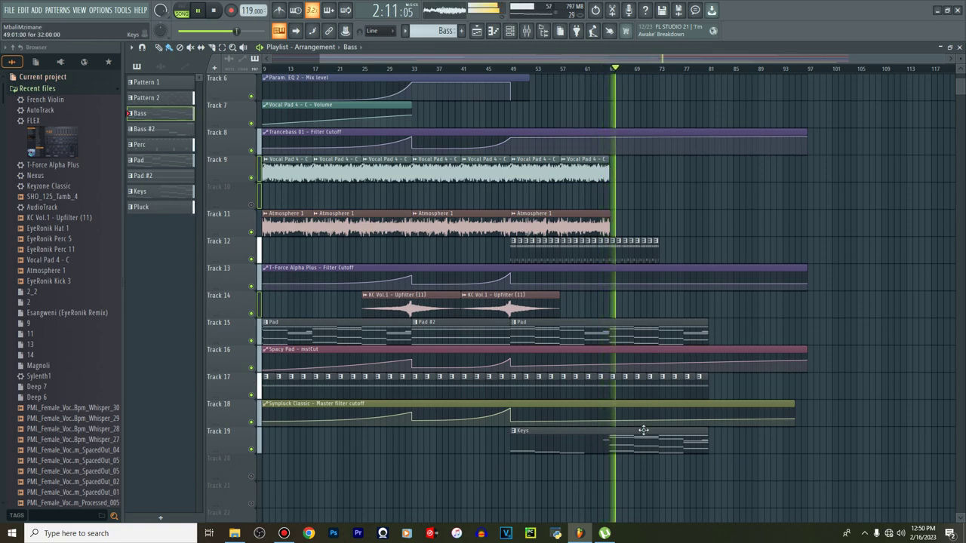
{"action": "scroll", "coordinate": [634, 269], "scroll_direction": "up", "scroll_amount": 3}
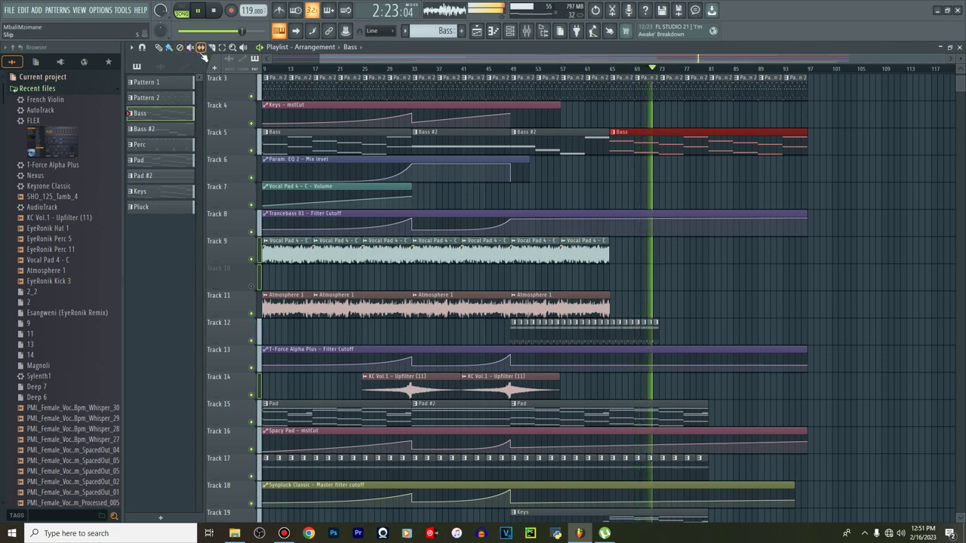
{"action": "left_click", "coordinate": [654, 333]}
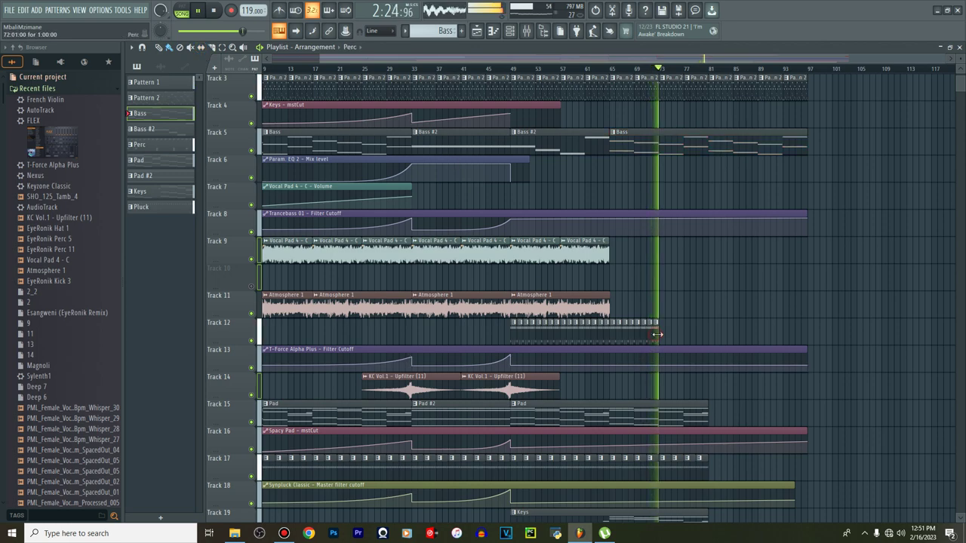
{"action": "key", "text": "space"}
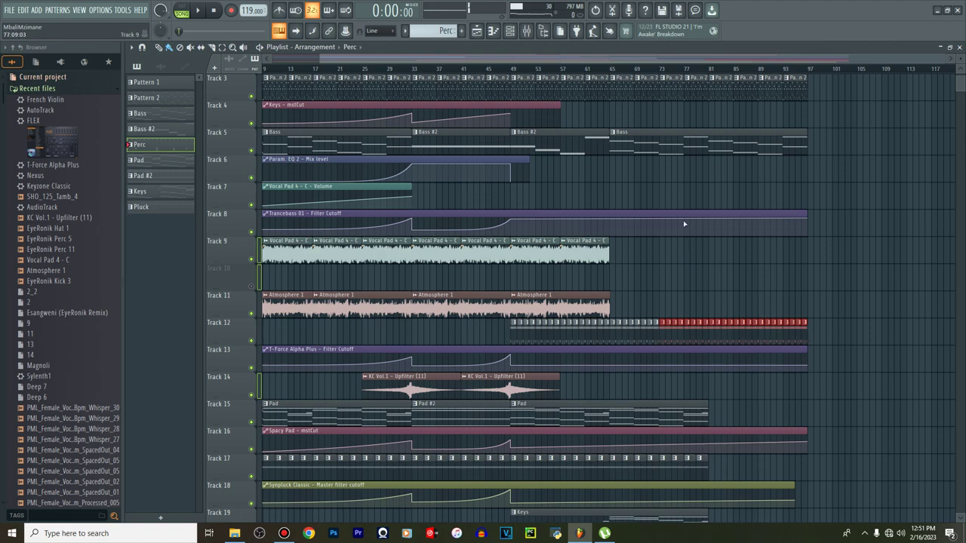
Check the lower tracks, set the song position to bar 45 and briefly audition from there
{"action": "scroll", "coordinate": [627, 163], "scroll_direction": "down", "scroll_amount": 4}
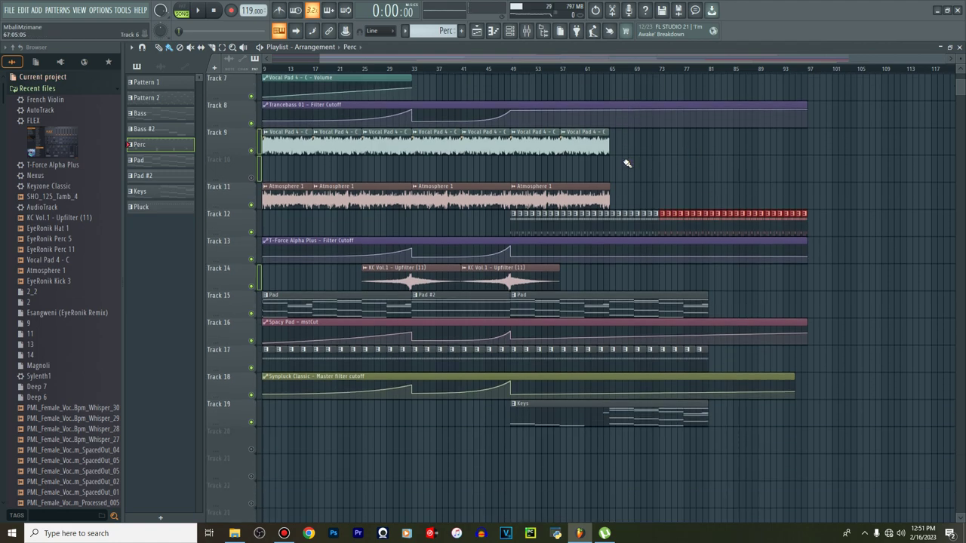
{"action": "scroll", "coordinate": [626, 163], "scroll_direction": "down", "scroll_amount": 3}
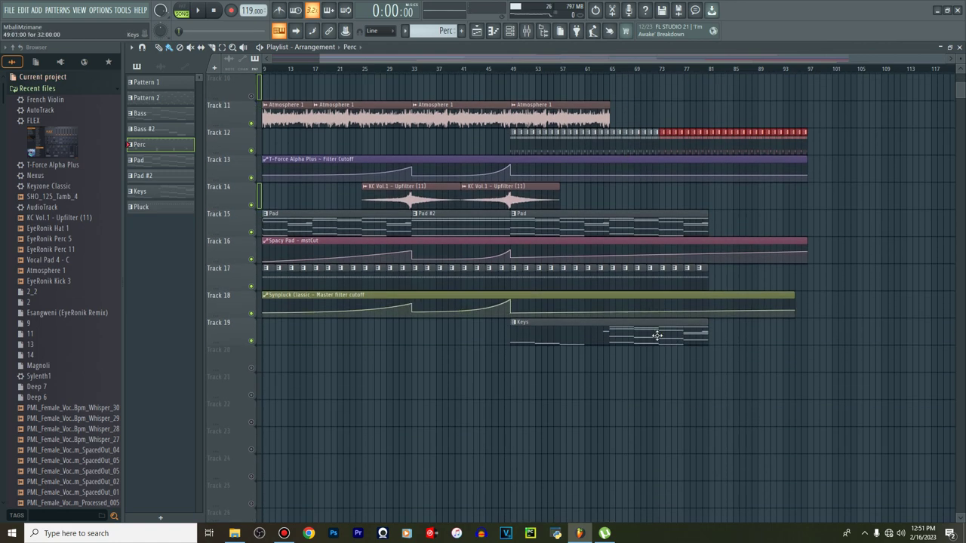
{"action": "scroll", "coordinate": [617, 335], "scroll_direction": "up", "scroll_amount": 8}
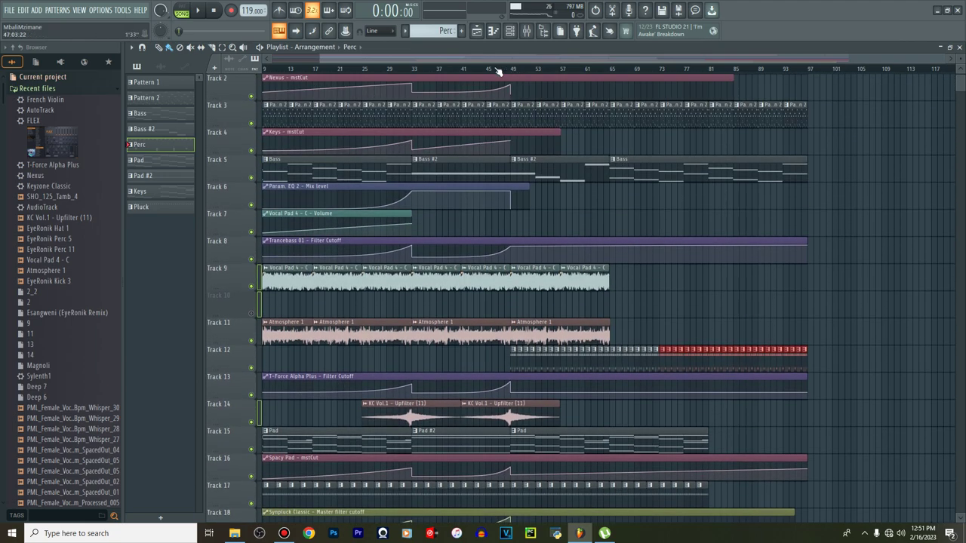
{"action": "left_click", "coordinate": [489, 72]}
{"action": "scroll", "coordinate": [442, 145], "scroll_direction": "up", "scroll_amount": 1}
{"action": "key", "text": "space"}
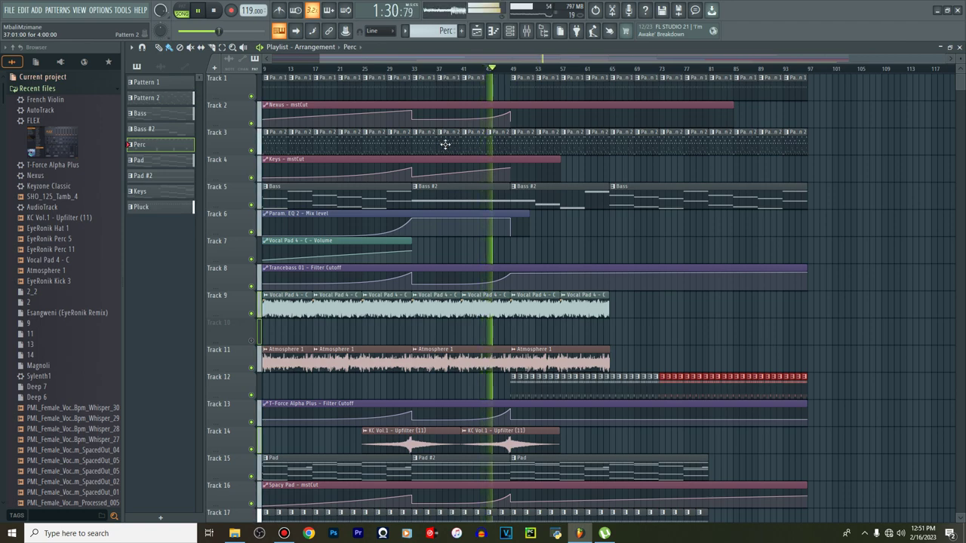
{"action": "key", "text": "space"}
Raise the Synpluck Classic filter cutoff automation from bar 49 and move its raised end point to bar 81
{"action": "scroll", "coordinate": [502, 279], "scroll_direction": "down", "scroll_amount": 6}
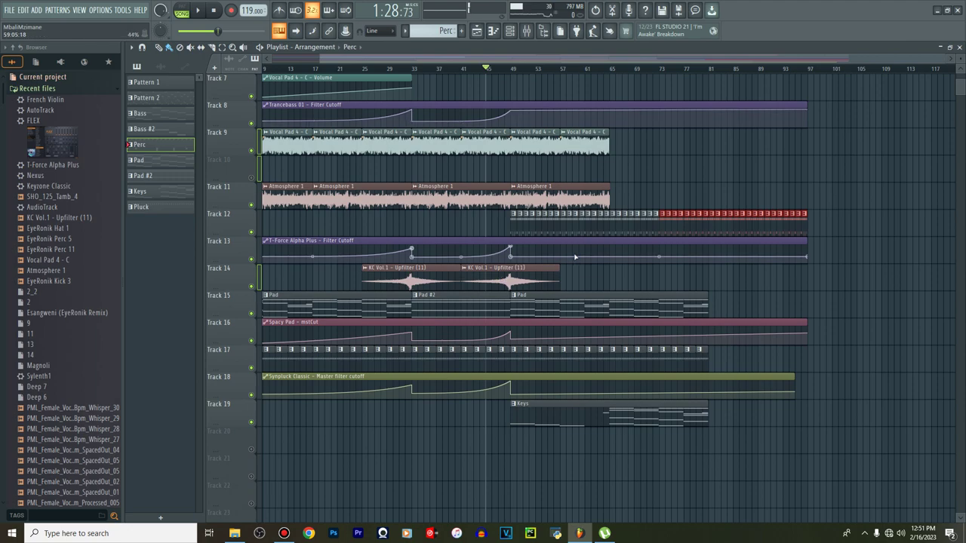
{"action": "left_click", "coordinate": [512, 396]}
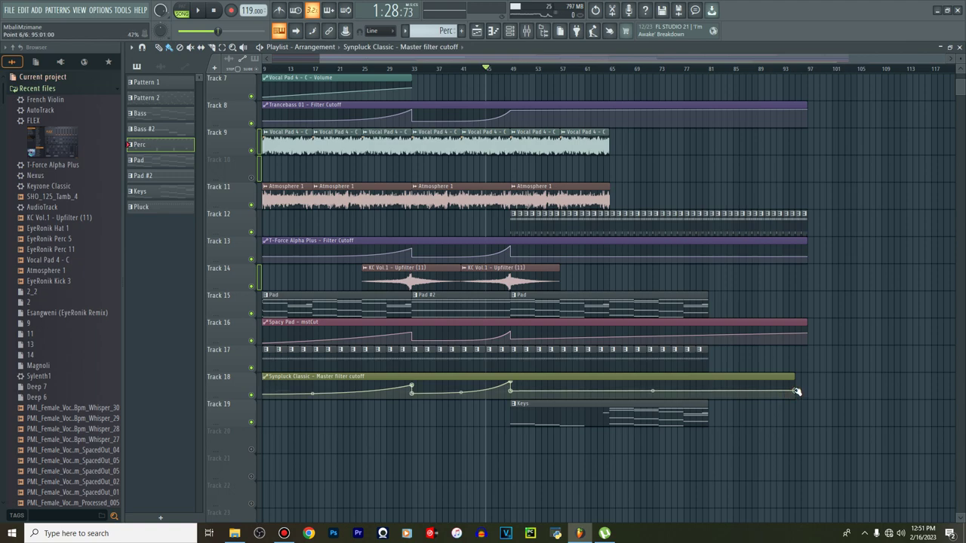
{"action": "left_click_drag", "start_coordinate": [795, 392], "coordinate": [727, 391]}
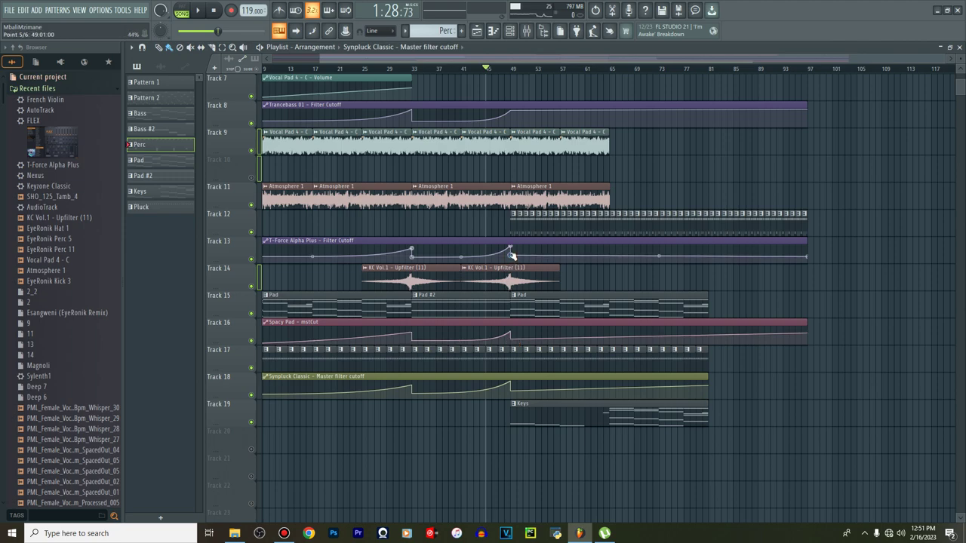
Raise the T-Force Alpha Plus filter cutoff at bar 49, move its end point to bar 82 at 78%, and audition the section
{"action": "left_click", "coordinate": [512, 254]}
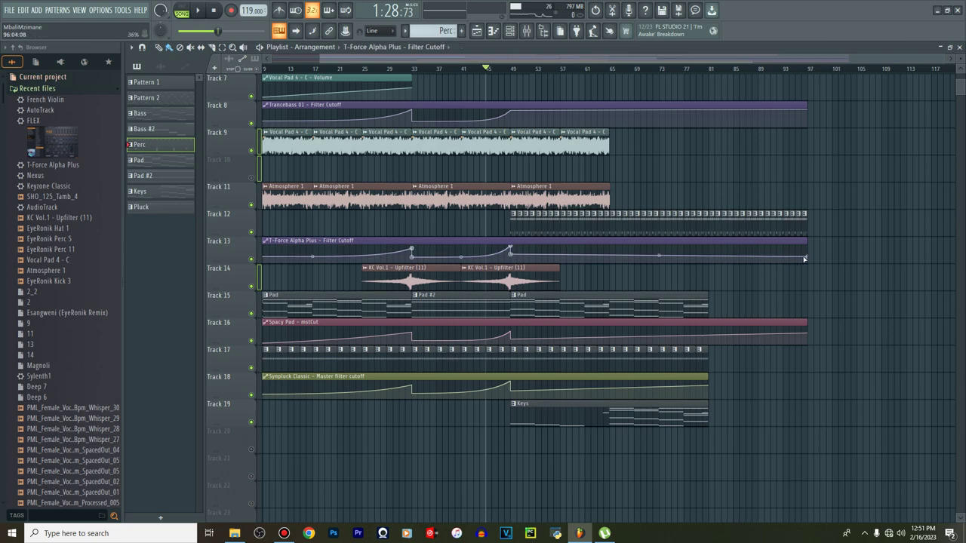
{"action": "left_click_drag", "start_coordinate": [808, 258], "coordinate": [722, 249]}
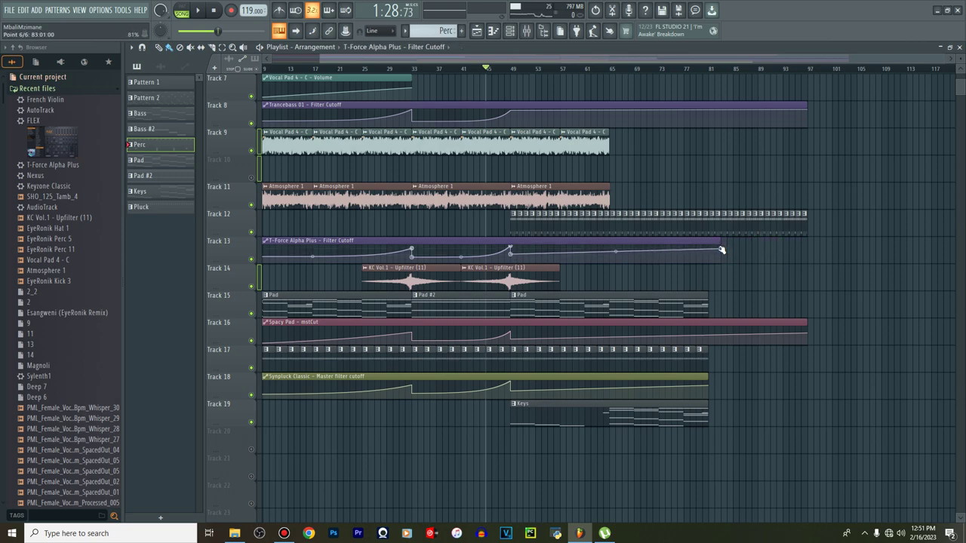
{"action": "key", "text": "space"}
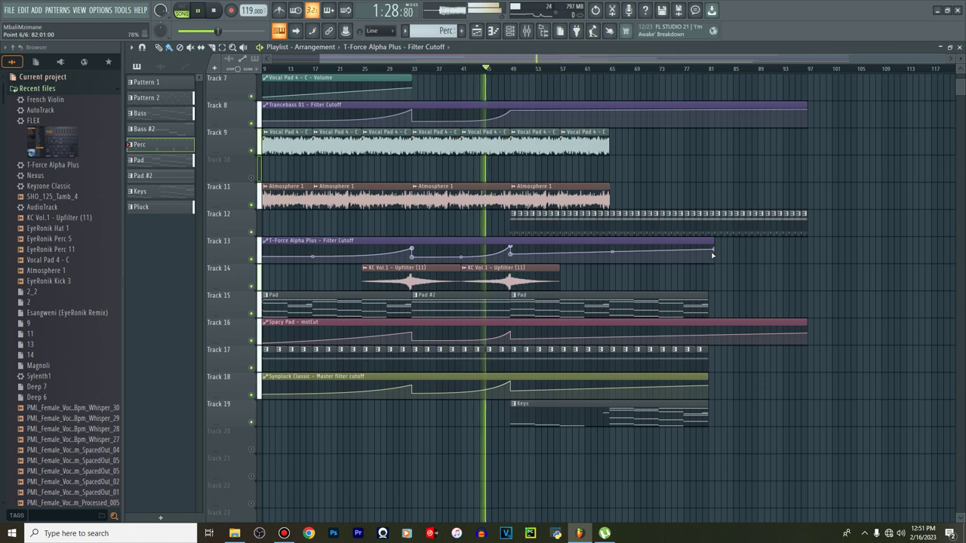
{"action": "scroll", "coordinate": [580, 289], "scroll_direction": "up", "scroll_amount": 2}
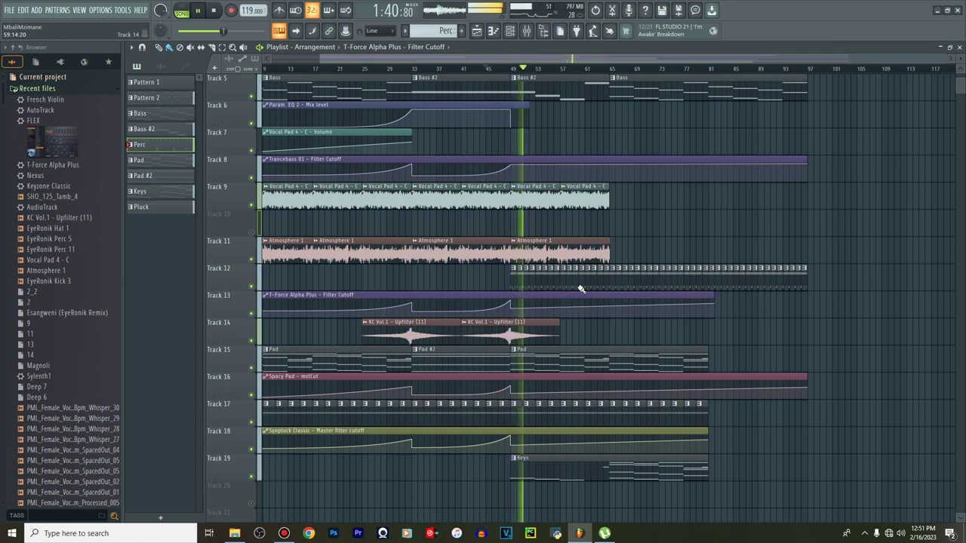
{"action": "key", "text": "space"}
Lower the Keys - mstCut automation point at bar 49 to 36%, lengthen the clip to about bar 91 and add a rising point near bar 82
{"action": "scroll", "coordinate": [573, 286], "scroll_direction": "up", "scroll_amount": 3}
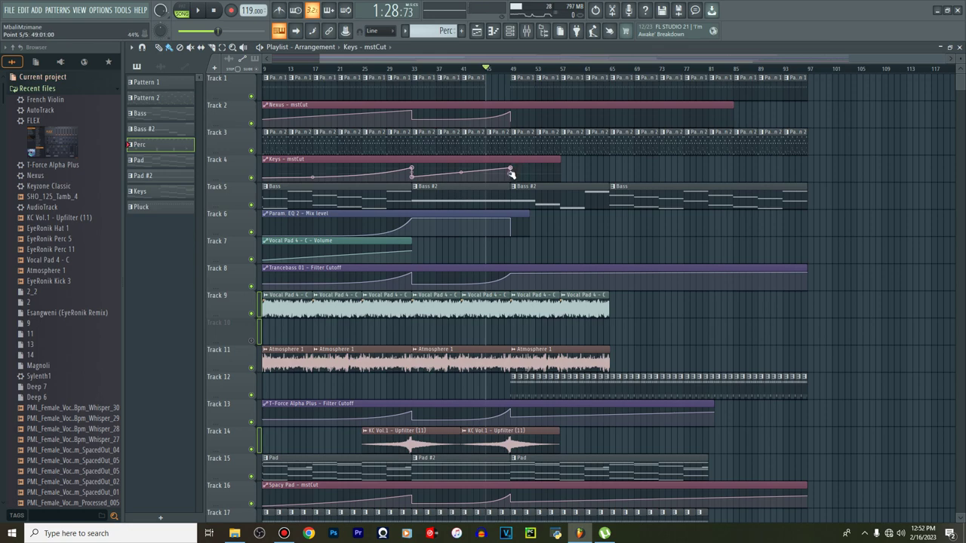
{"action": "key", "text": "space"}
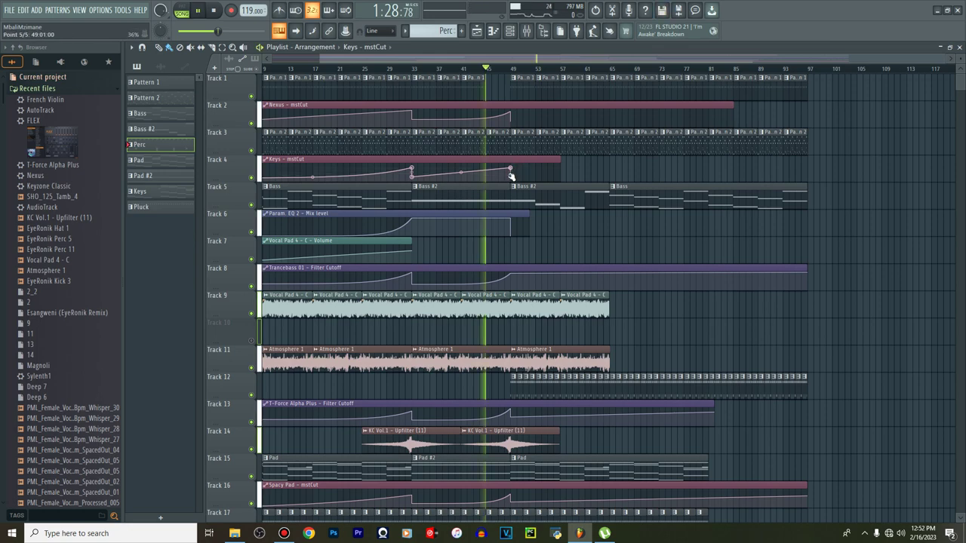
{"action": "left_click_drag", "start_coordinate": [560, 161], "coordinate": [769, 162]}
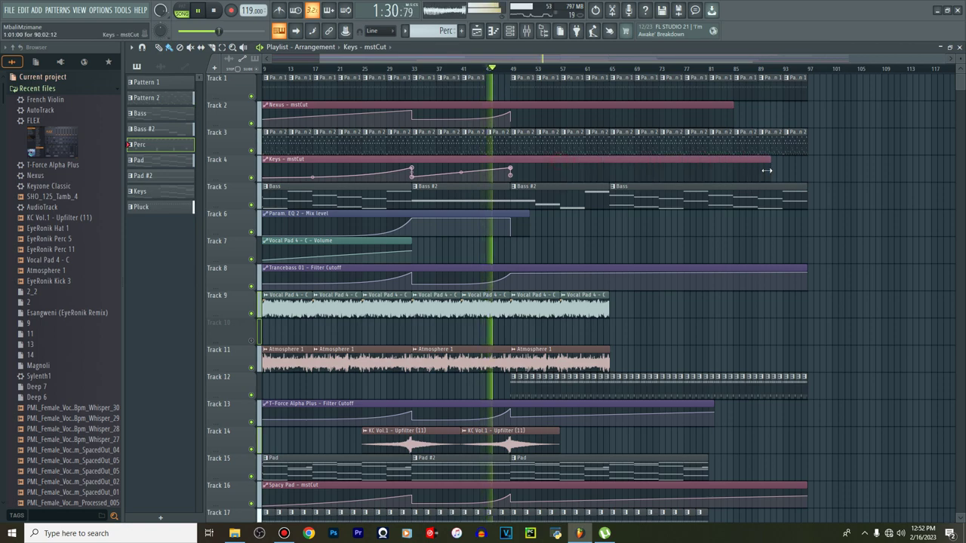
{"action": "left_click", "coordinate": [716, 172]}
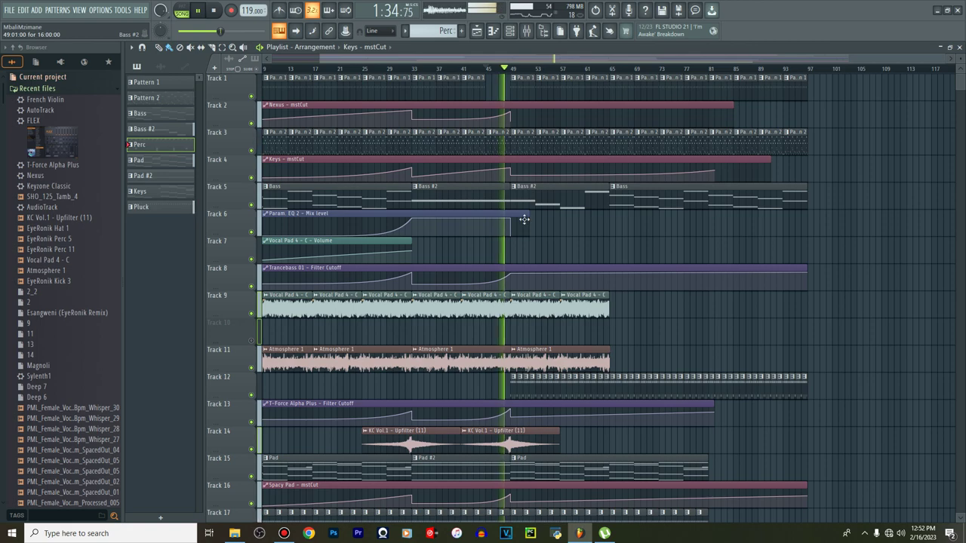
Listen to the section from bar 49 while checking the channel rack, and stop playback in the playlist
{"action": "scroll", "coordinate": [521, 244], "scroll_direction": "down", "scroll_amount": 2}
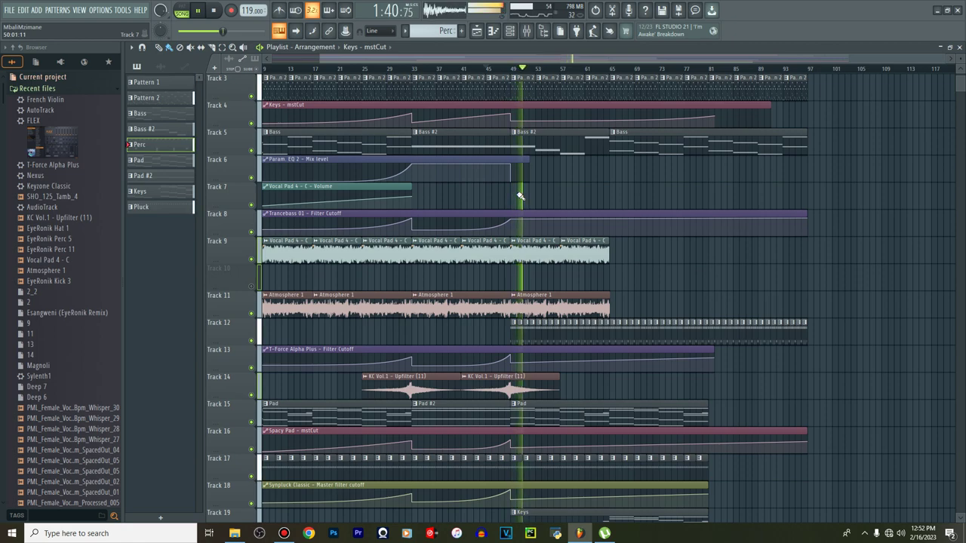
{"action": "left_click", "coordinate": [510, 30]}
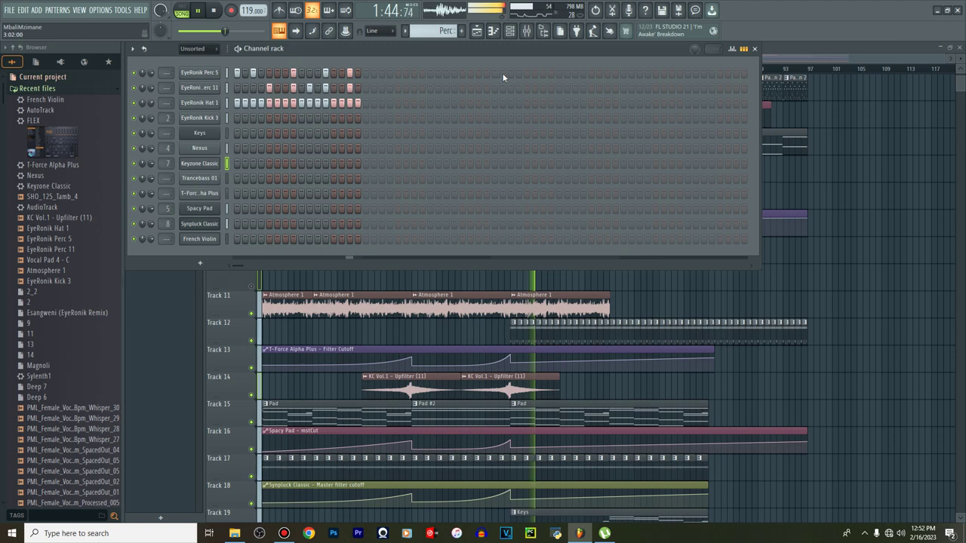
{"action": "left_click", "coordinate": [478, 32]}
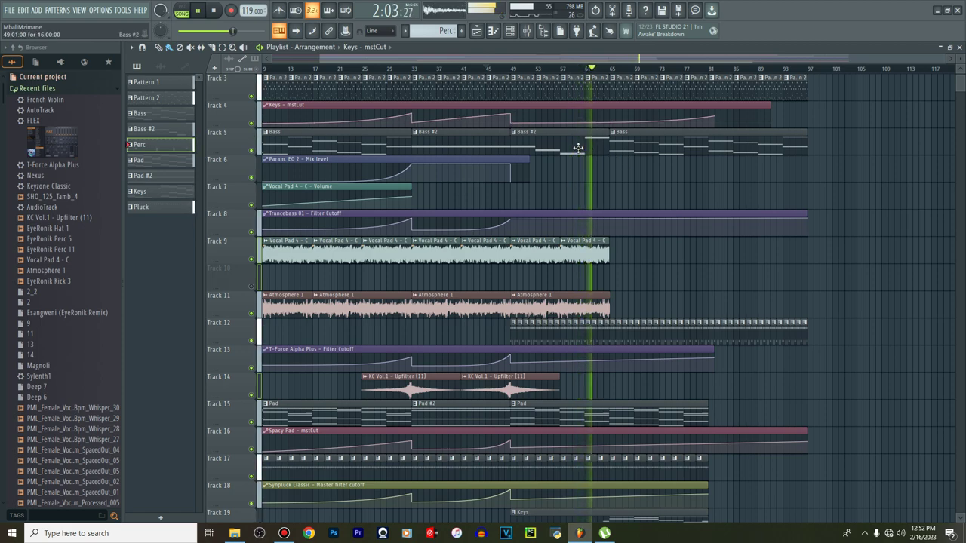
{"action": "key", "text": "space"}
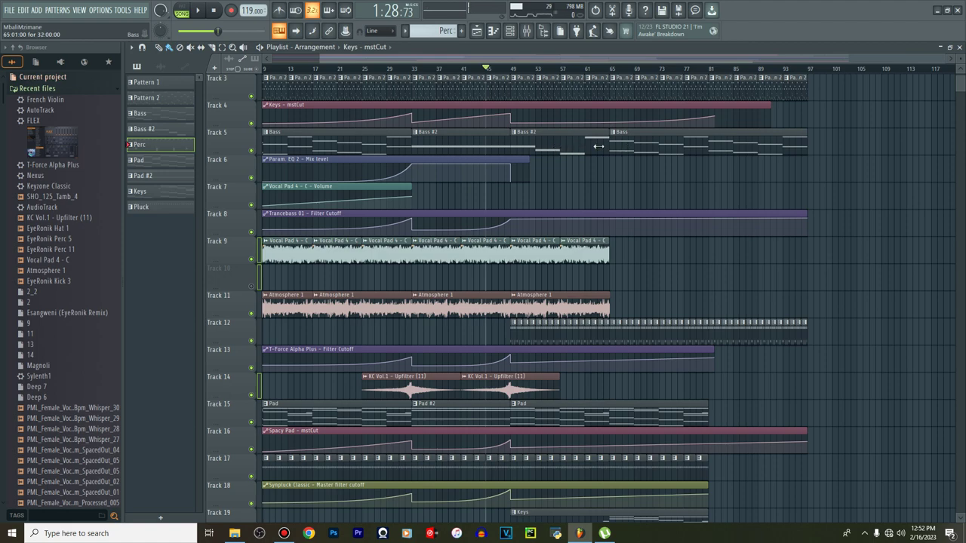
Play from bar 33, open the Bass #2 pattern and copy its Nexus notes to the Trancebass 01 channel
{"action": "left_click", "coordinate": [416, 73]}
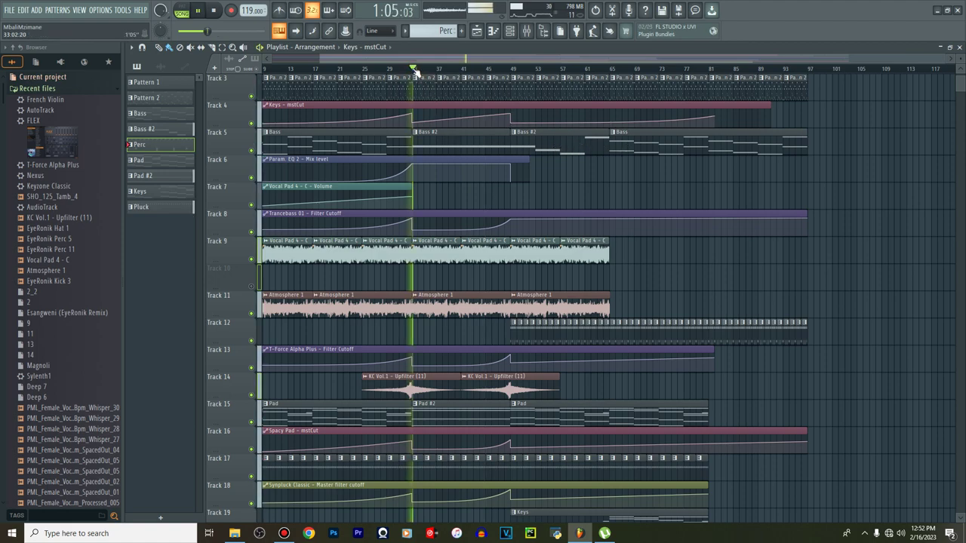
{"action": "double_click", "coordinate": [529, 147]}
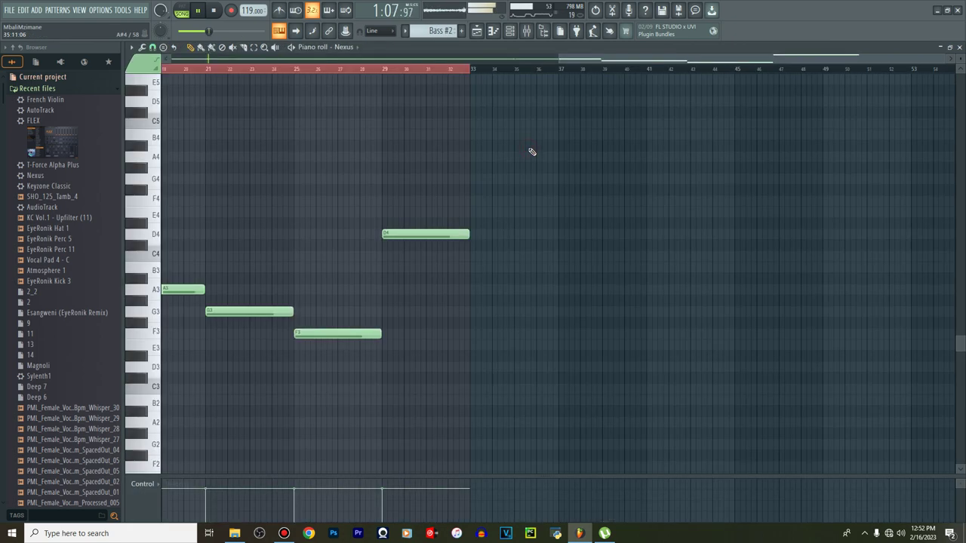
{"action": "left_click", "coordinate": [510, 31]}
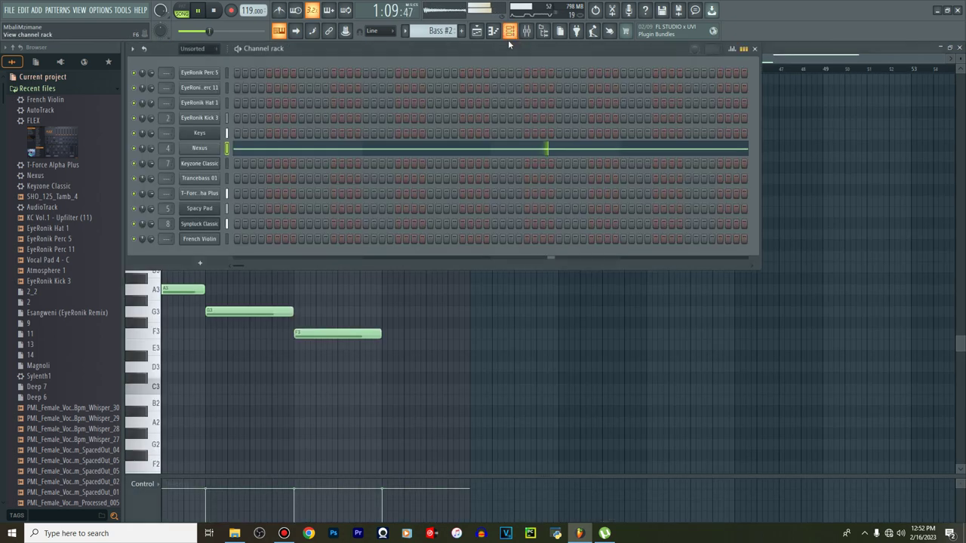
{"action": "right_click", "coordinate": [209, 149]}
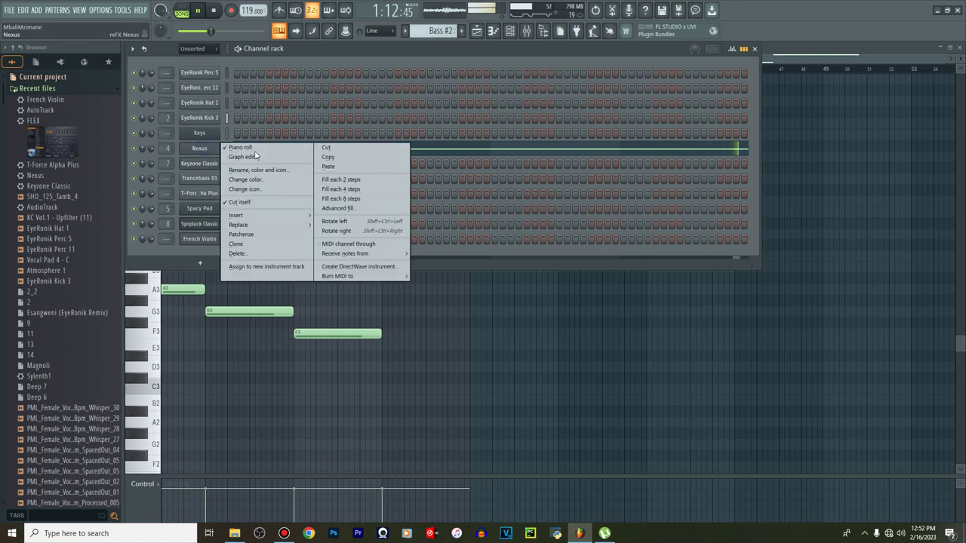
{"action": "left_click", "coordinate": [332, 158]}
{"action": "right_click", "coordinate": [193, 180]}
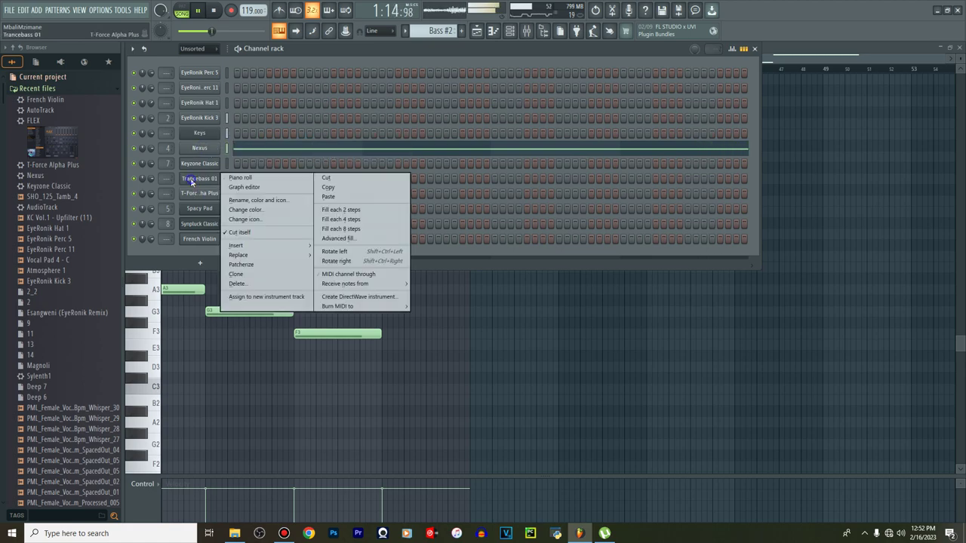
{"action": "left_click", "coordinate": [329, 196]}
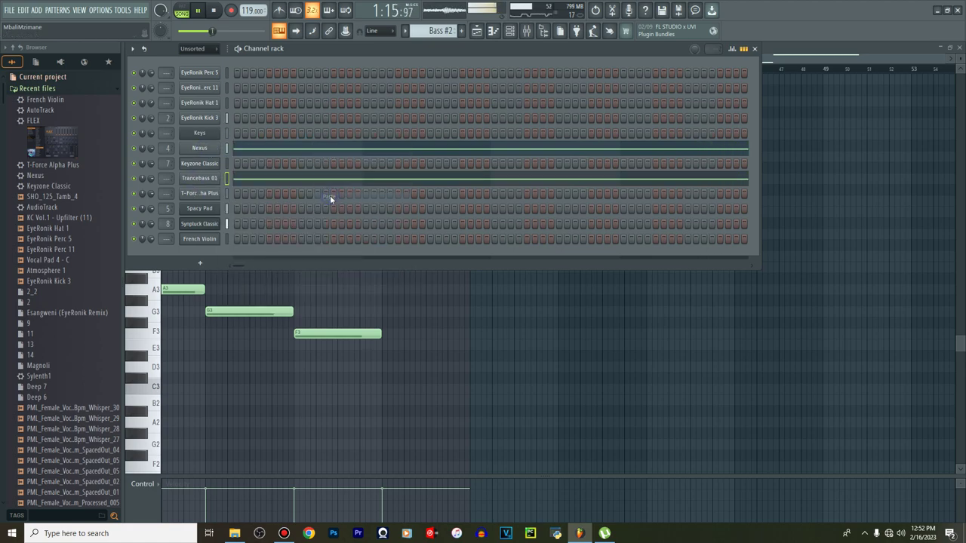
Compare the Bass pattern's Nexus and Trancebass 01 notes in the piano roll while the song plays, and stop playback in the playlist
{"action": "left_click", "coordinate": [479, 35]}
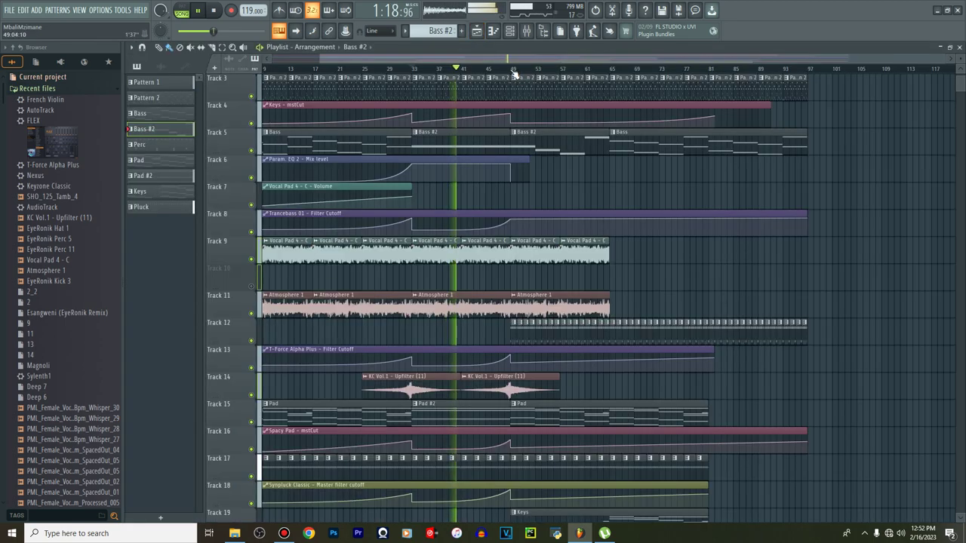
{"action": "double_click", "coordinate": [636, 146]}
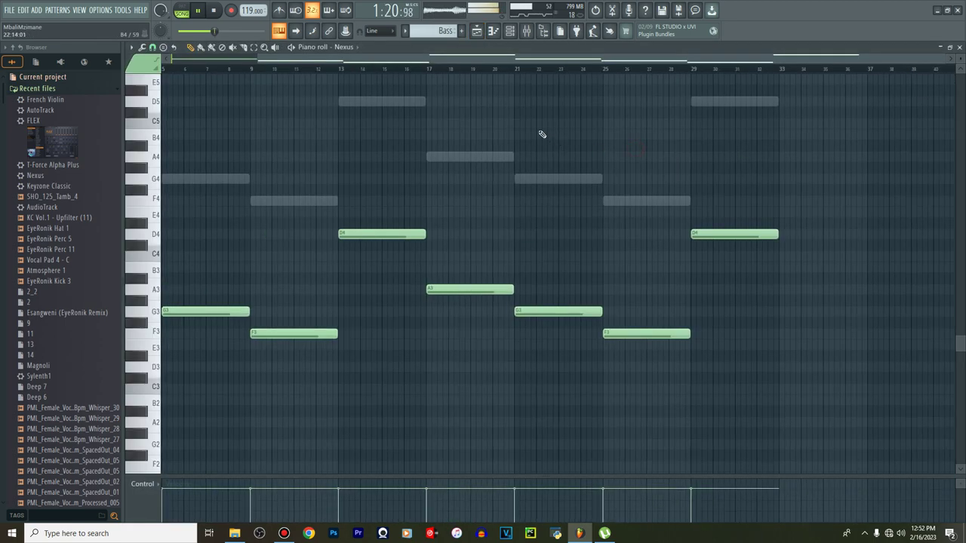
{"action": "left_click_drag", "start_coordinate": [502, 57], "coordinate": [262, 61]}
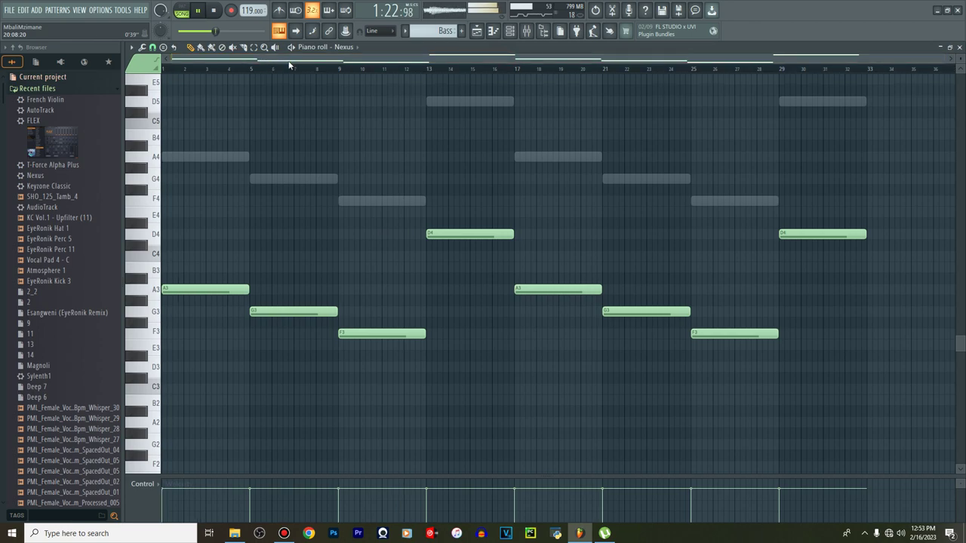
{"action": "left_click", "coordinate": [510, 35]}
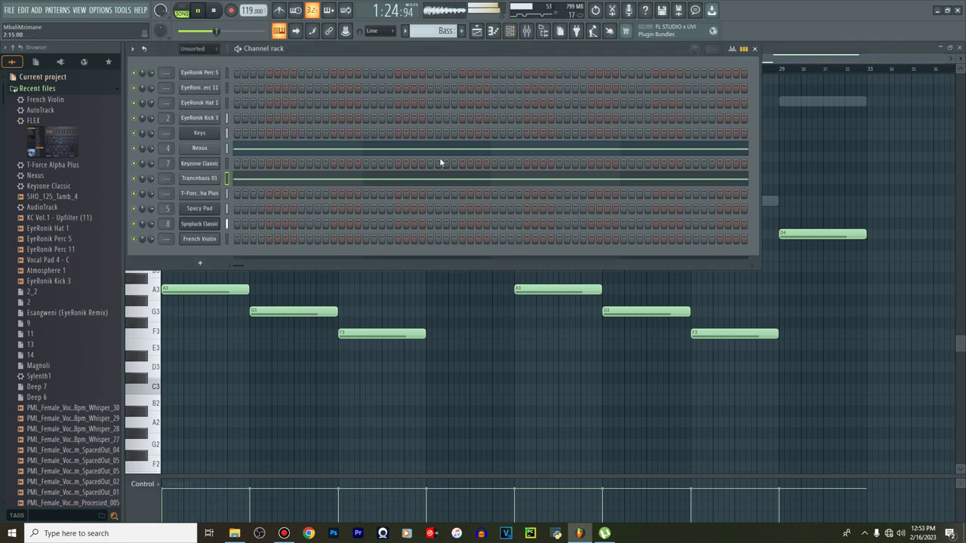
{"action": "left_click", "coordinate": [428, 179]}
{"action": "scroll", "coordinate": [428, 179], "scroll_direction": "up", "scroll_amount": 3}
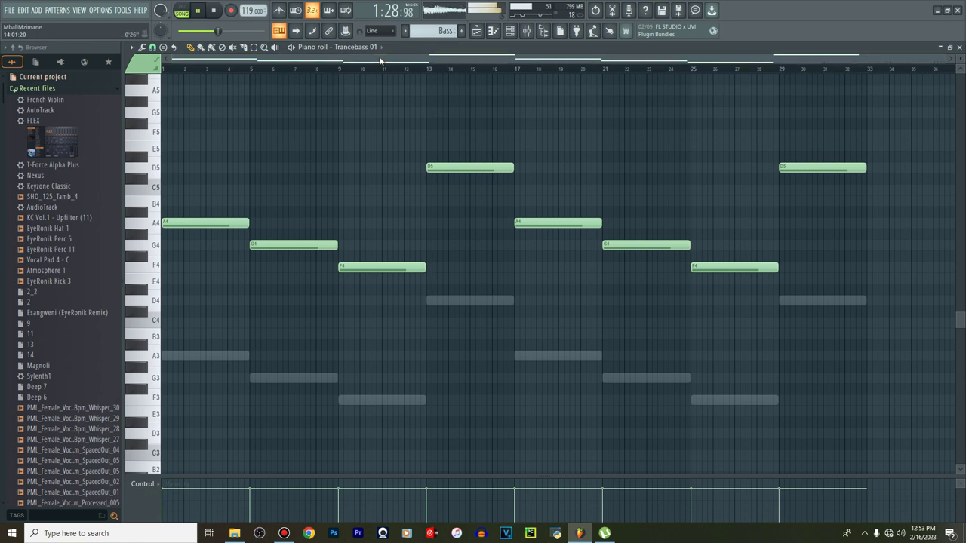
{"action": "left_click", "coordinate": [159, 226]}
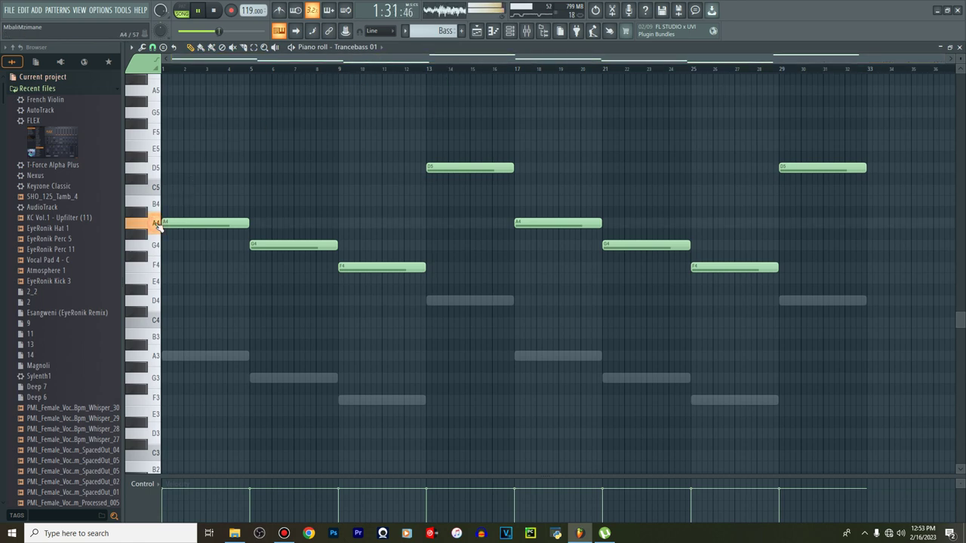
{"action": "left_click", "coordinate": [477, 33]}
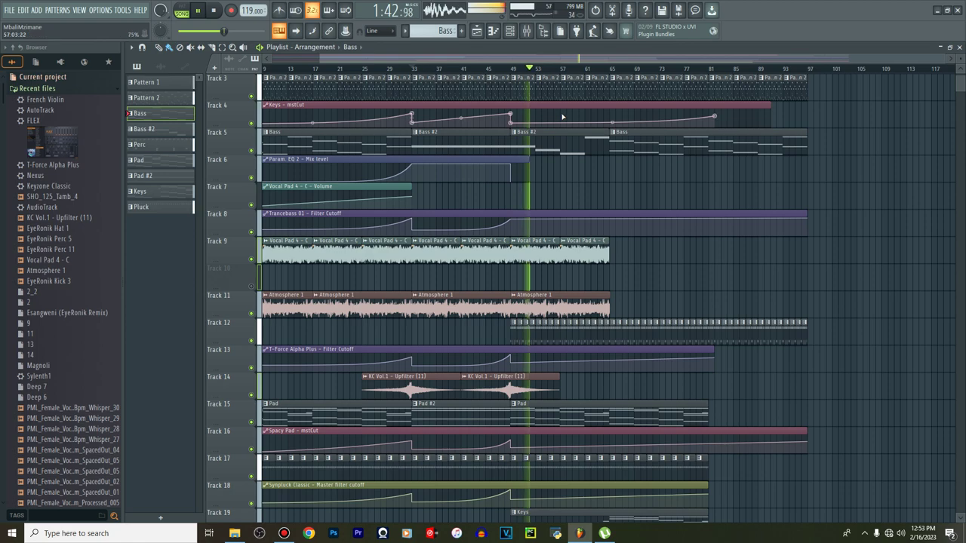
{"action": "key", "text": "space"}
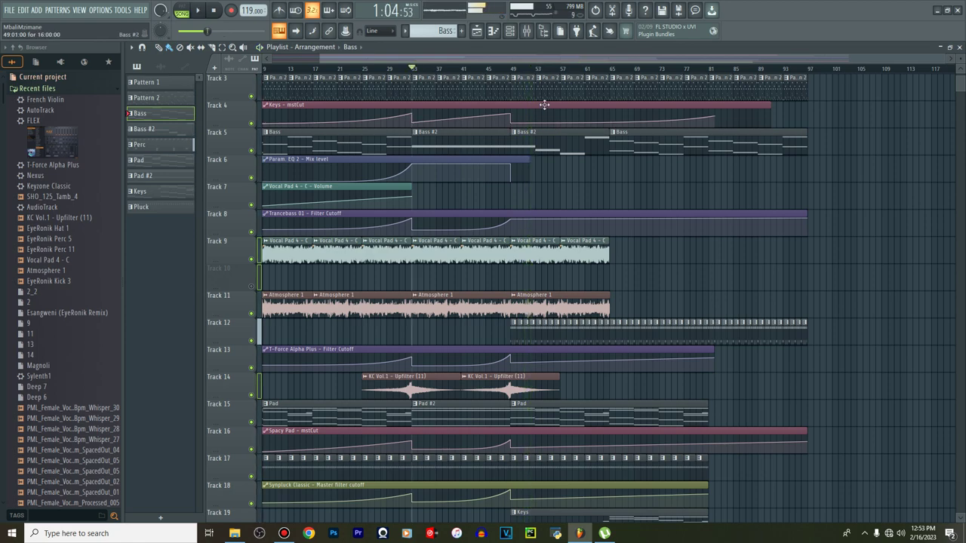
Try the Bass pattern's Trancebass 01 notes one octave higher and audition them in pattern mode
{"action": "left_click", "coordinate": [493, 31]}
{"action": "key", "text": "ctrl+Up"}
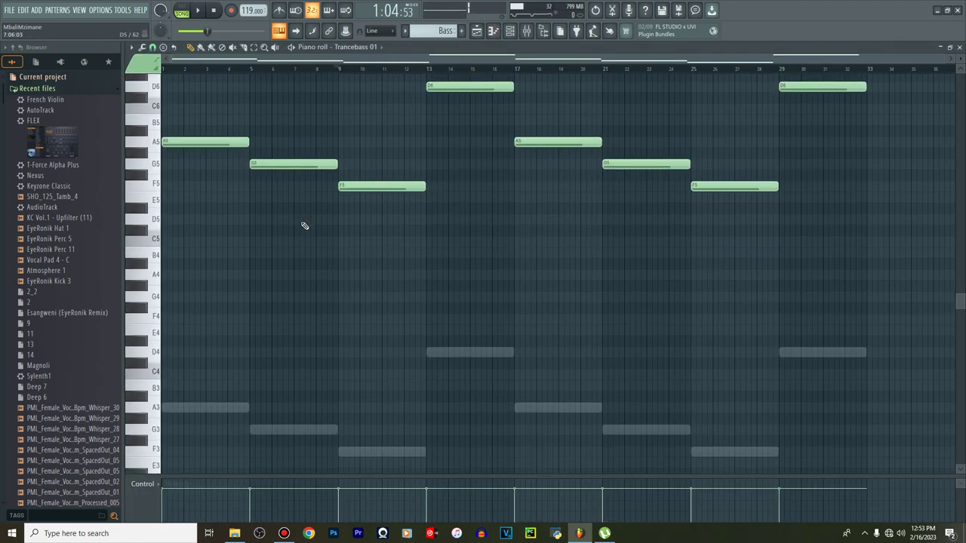
{"action": "key", "text": "space"}
{"action": "left_click", "coordinate": [182, 13]}
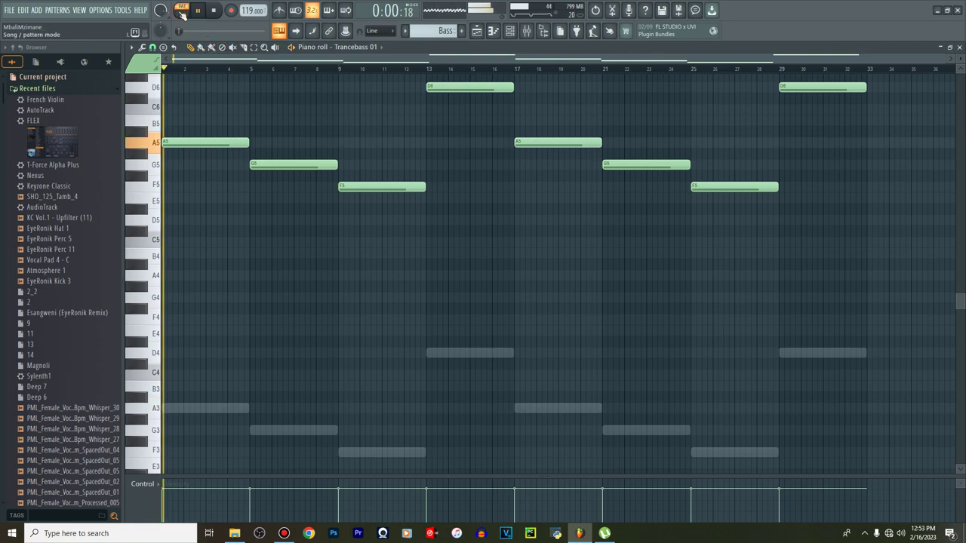
{"action": "key", "text": "ctrl+Down"}
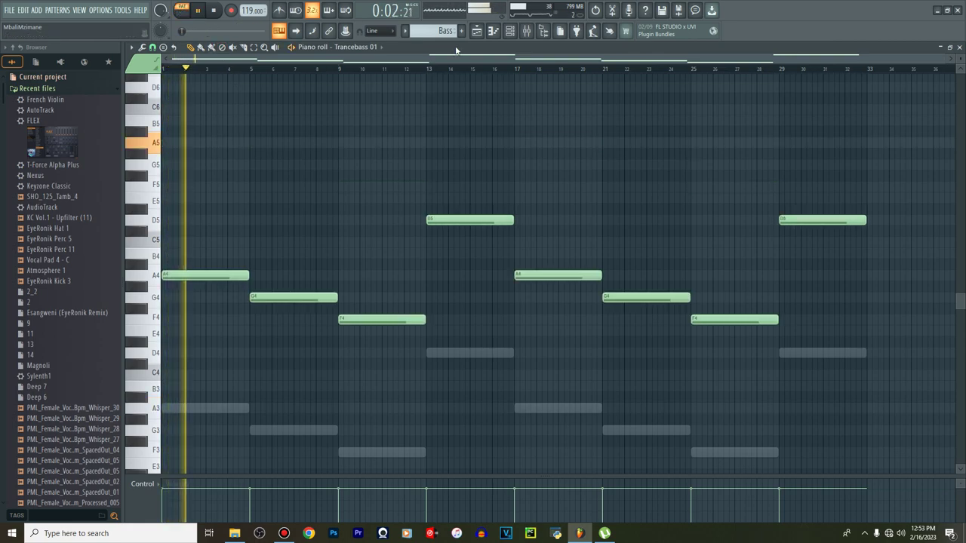
{"action": "key", "text": "space"}
{"action": "key", "text": "space"}
Lower the Trancebass 01 filter cutoff point at bar 49 to 44% and audition the song from bar 45
{"action": "left_click", "coordinate": [477, 35]}
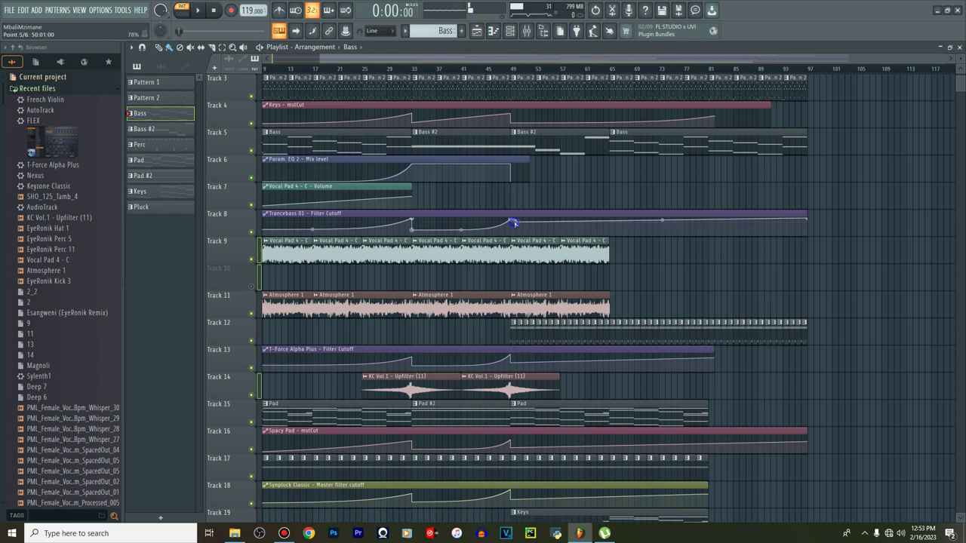
{"action": "left_click_drag", "start_coordinate": [517, 225], "coordinate": [511, 228]}
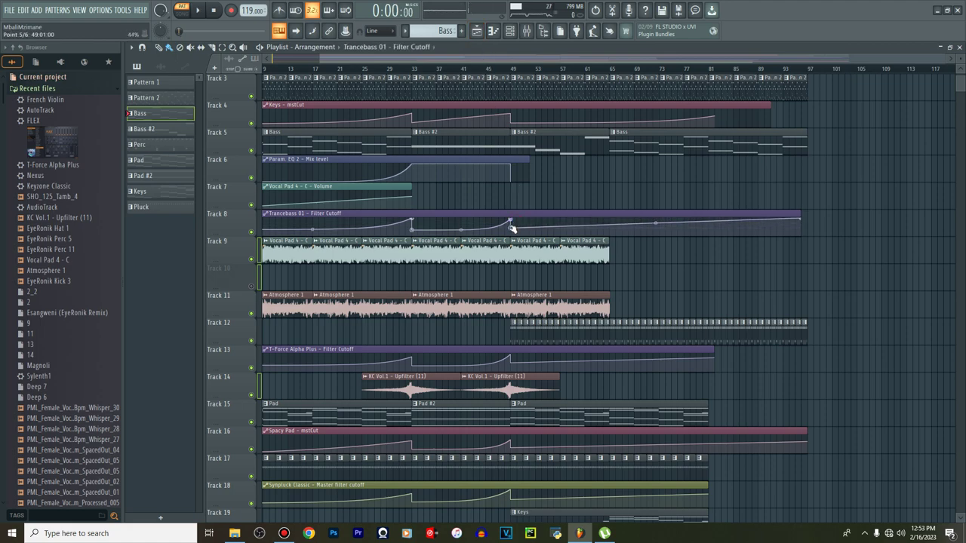
{"action": "left_click", "coordinate": [487, 72]}
{"action": "key", "text": "space"}
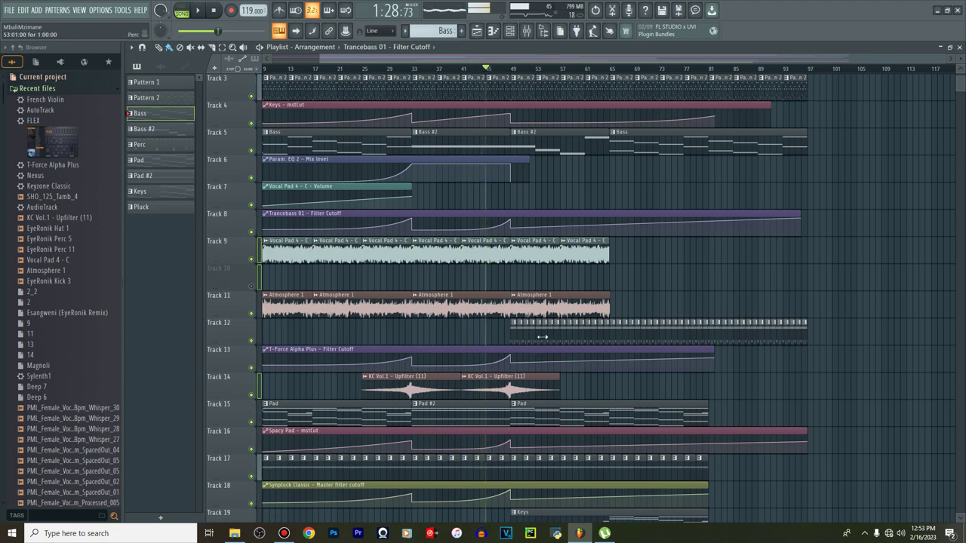
Open the Perc pattern's channels and raise the EyeRonik Perc 11 volume multiplier to 112%
{"action": "double_click", "coordinate": [543, 337]}
{"action": "left_click", "coordinate": [513, 33]}
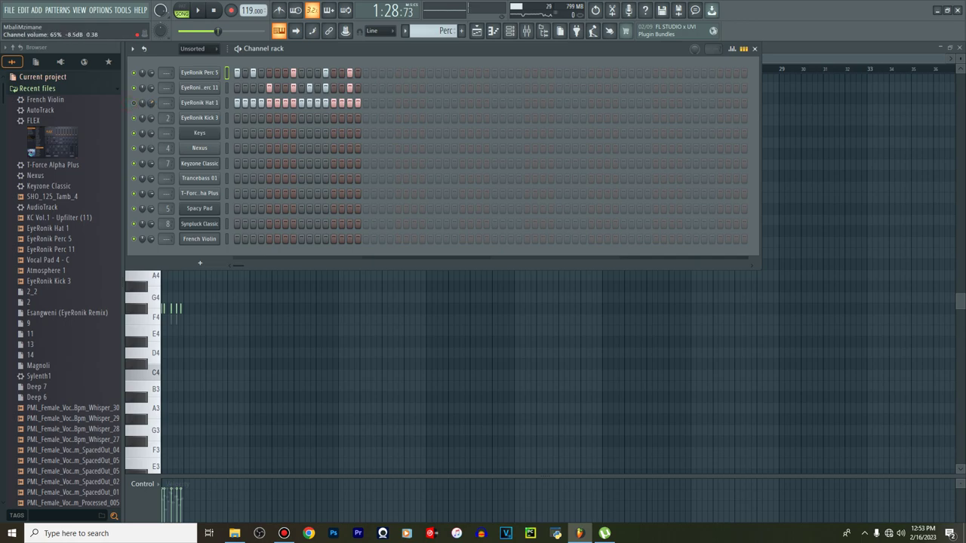
{"action": "left_click", "coordinate": [207, 88]}
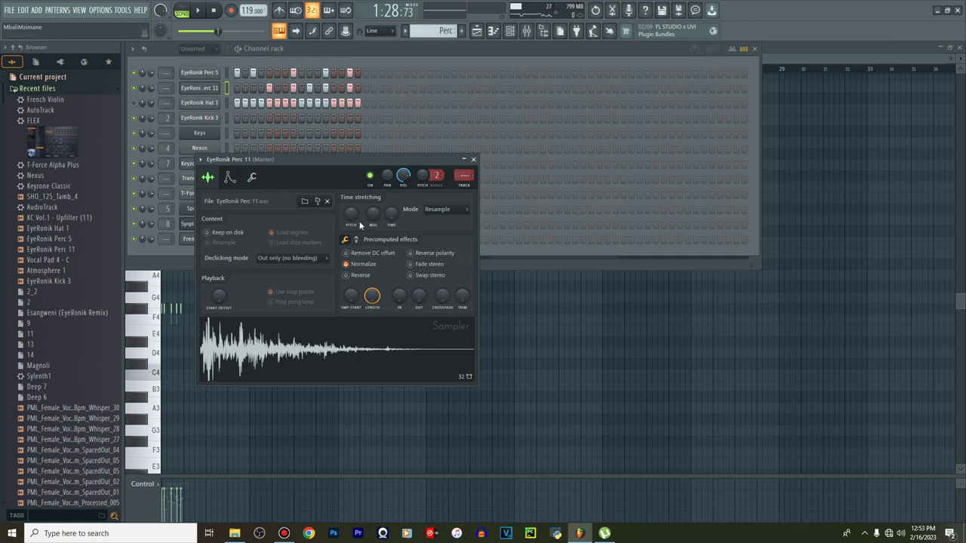
{"action": "left_click", "coordinate": [253, 178]}
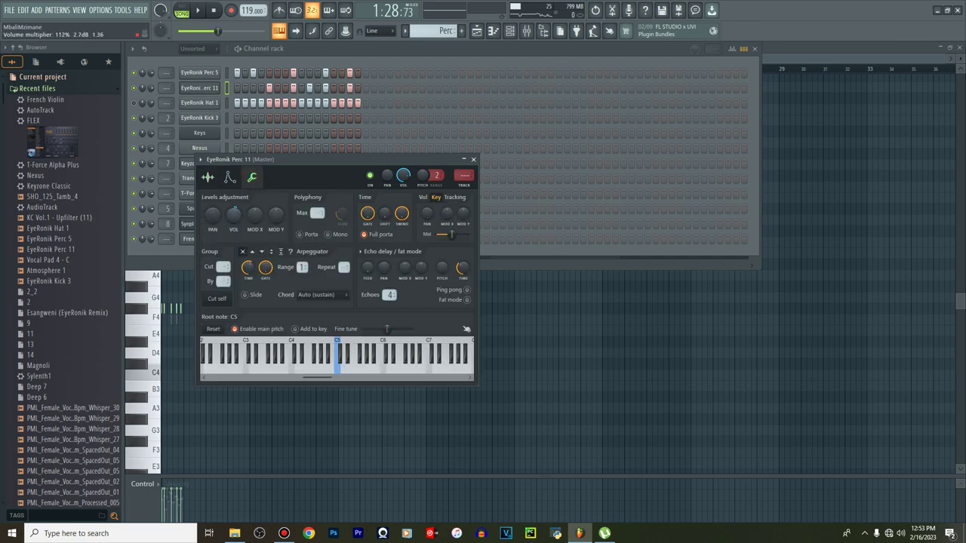
Play the song from bar 45 through the bar 49 transition and check the channel levels in the mixer
{"action": "key", "text": "space"}
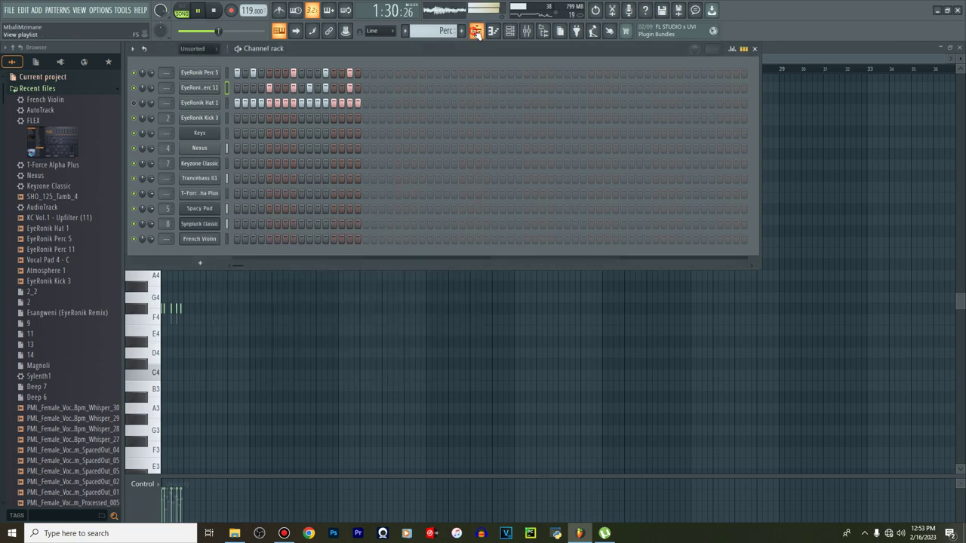
{"action": "left_click", "coordinate": [476, 34]}
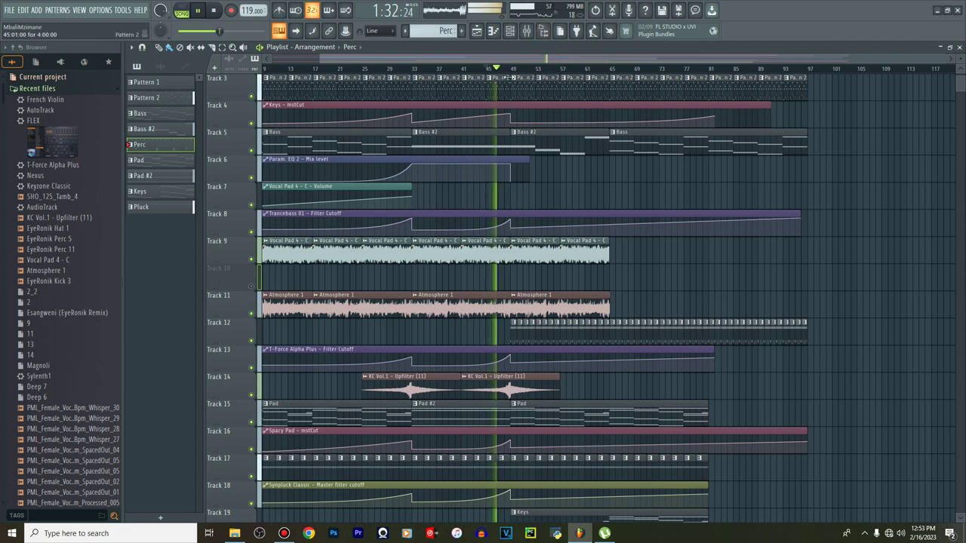
{"action": "scroll", "coordinate": [502, 175], "scroll_direction": "down", "scroll_amount": 4}
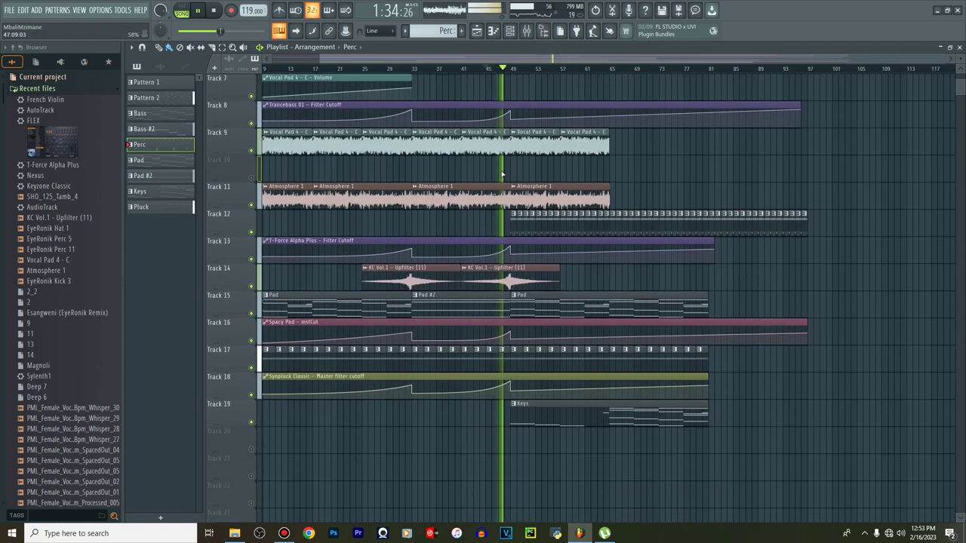
{"action": "left_click", "coordinate": [528, 31]}
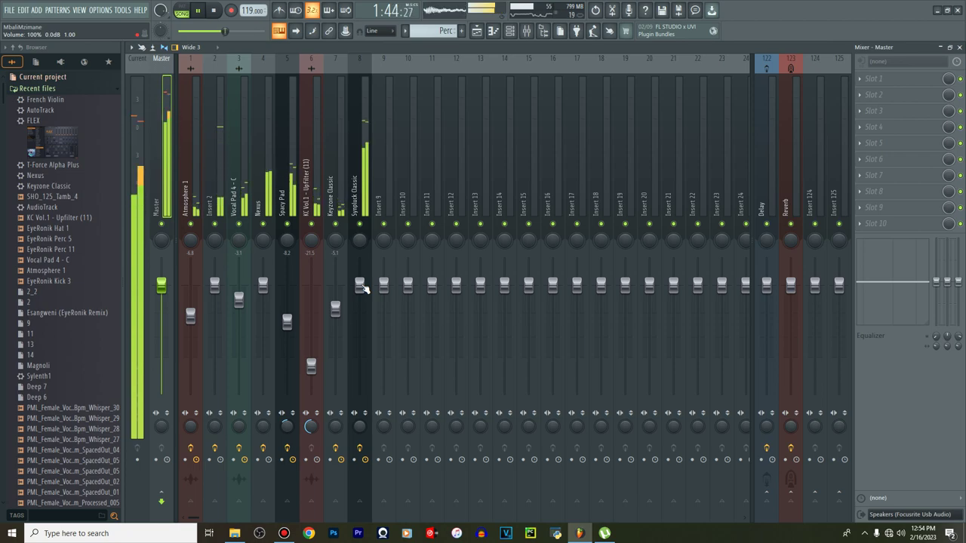
{"action": "key", "text": "space"}
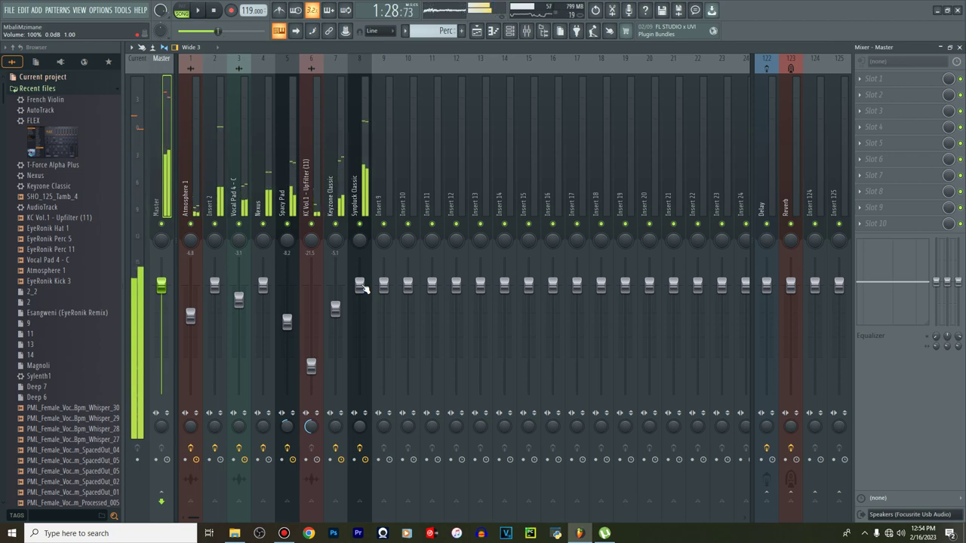
Move the Keys clip on Track 19 so that it starts at bar 65
{"action": "left_click", "coordinate": [476, 30]}
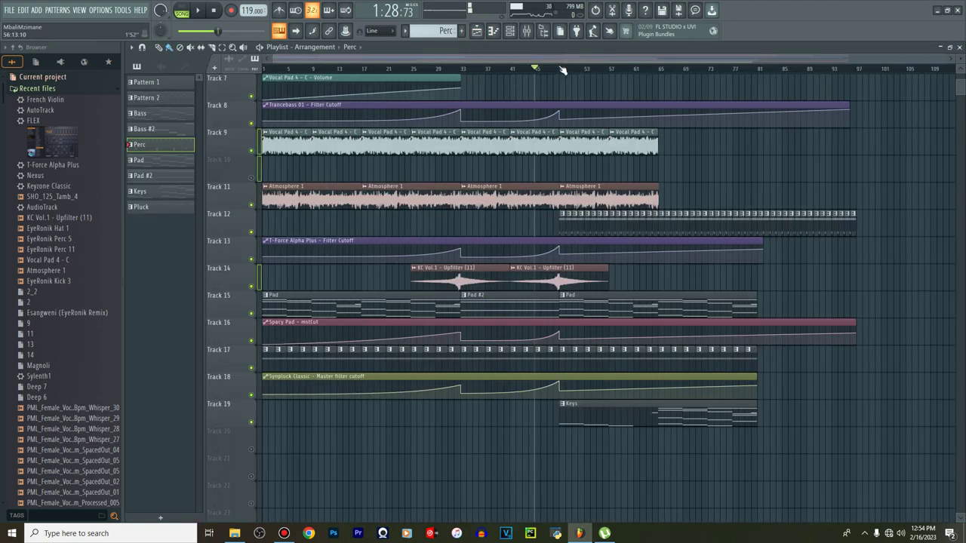
{"action": "scroll", "coordinate": [607, 370], "scroll_direction": "right", "scroll_amount": 3}
{"action": "left_click_drag", "start_coordinate": [548, 418], "coordinate": [648, 418]}
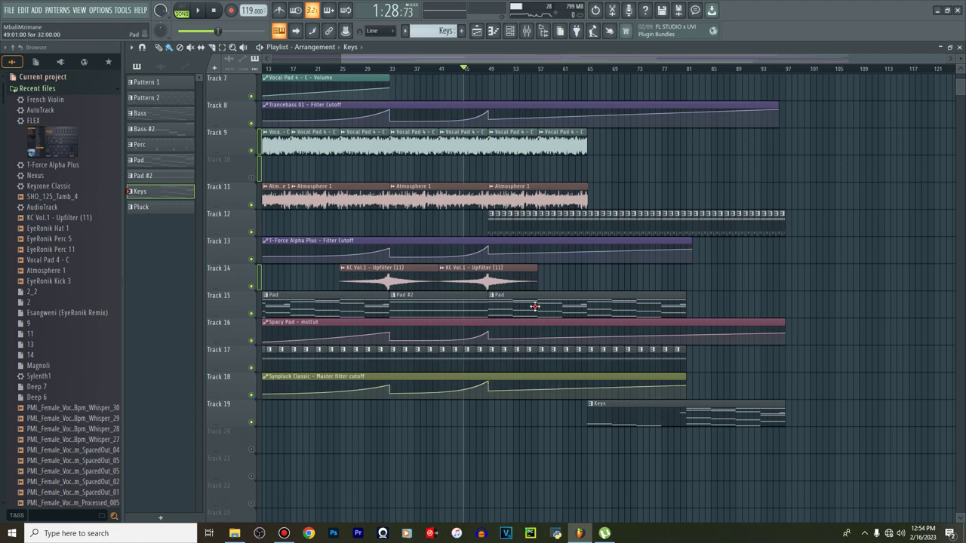
Move the second Pad clip on Track 15 to bar 65 and place a Pad #2 clip at bar 49
{"action": "left_click_drag", "start_coordinate": [534, 305], "coordinate": [636, 314]}
{"action": "left_click", "coordinate": [466, 305]}
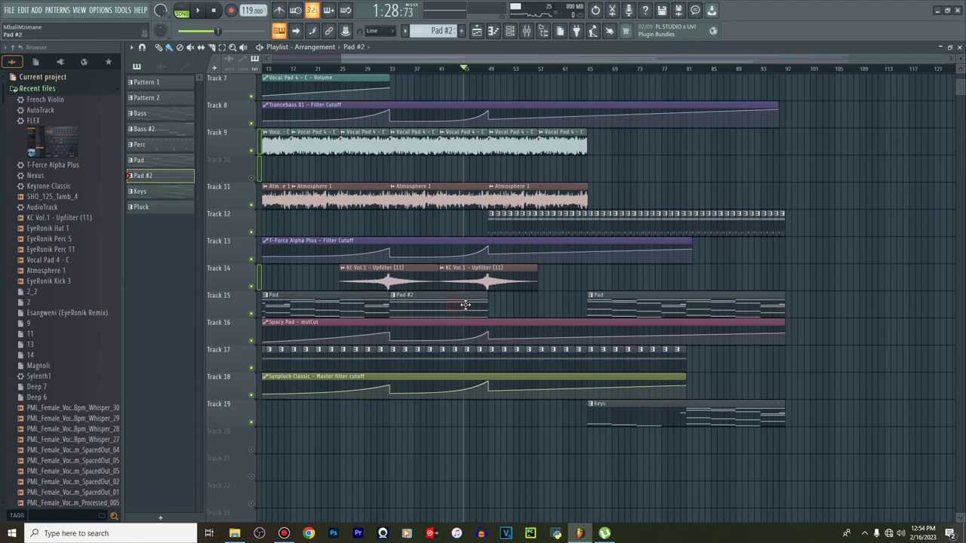
{"action": "left_click", "coordinate": [492, 308]}
Extend the Vocal Pad 4 - C and Atmosphere 1 tracks with repeated clips from bar 65 to bar 97, and play from bar 47
{"action": "scroll", "coordinate": [520, 298], "scroll_direction": "up", "scroll_amount": 2}
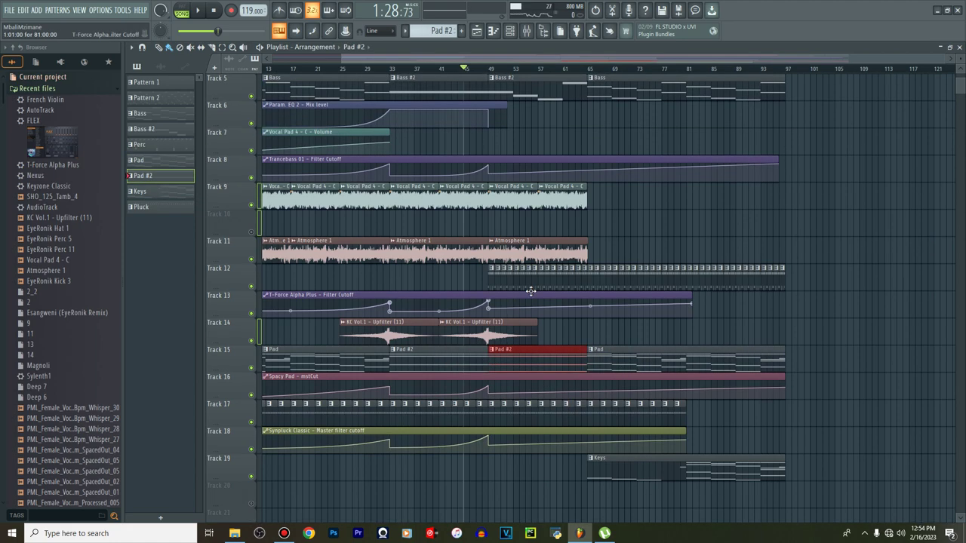
{"action": "scroll", "coordinate": [532, 287], "scroll_direction": "up", "scroll_amount": 4}
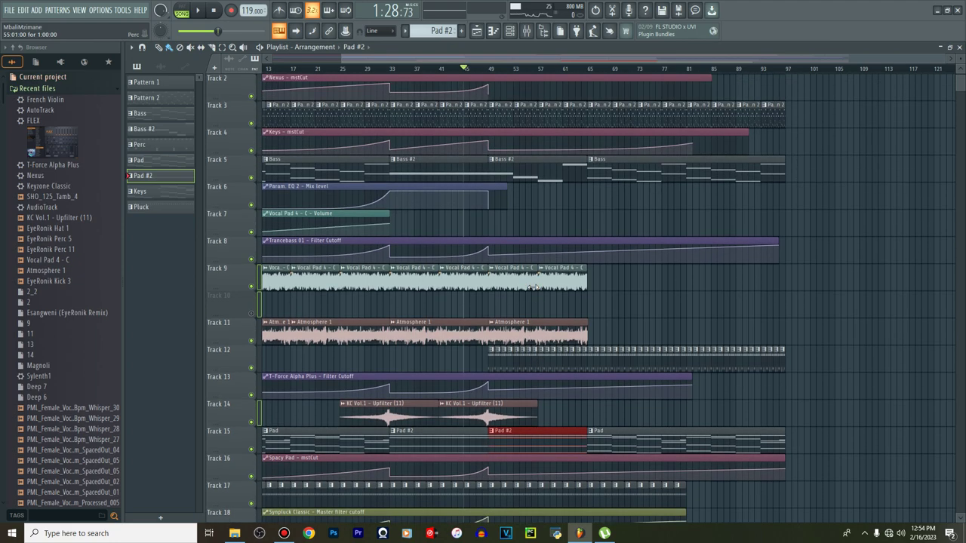
{"action": "left_click", "coordinate": [565, 310]}
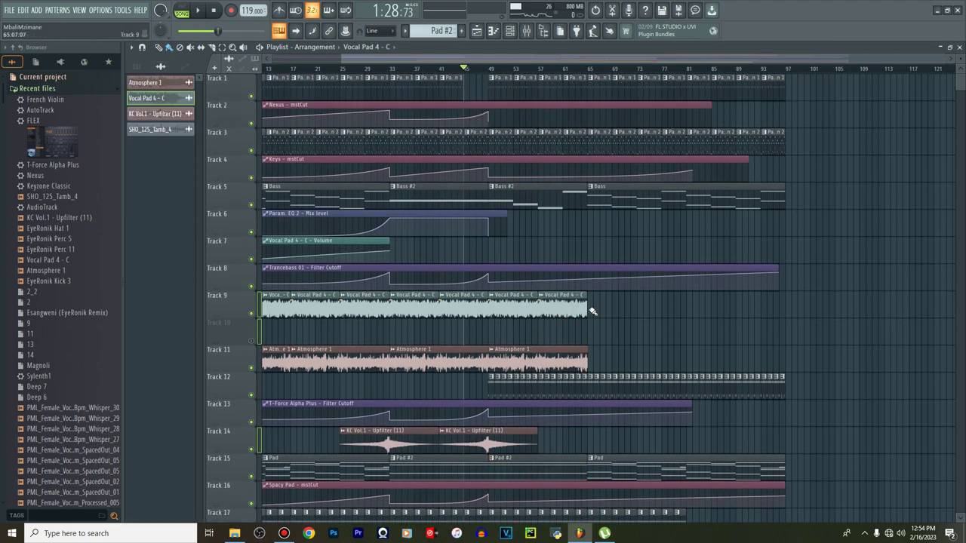
{"action": "left_click_drag", "start_coordinate": [592, 309], "coordinate": [747, 311]}
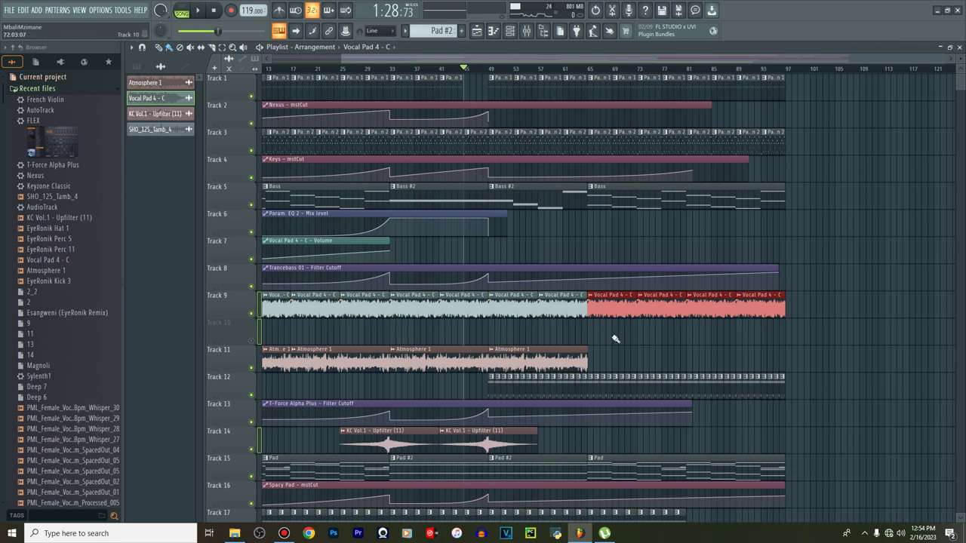
{"action": "mouse_move", "coordinate": [534, 359]}
{"action": "left_mouse_down"}
{"action": "mouse_move", "coordinate": [747, 367]}
{"action": "mouse_move", "coordinate": [729, 368]}
{"action": "left_mouse_up"}
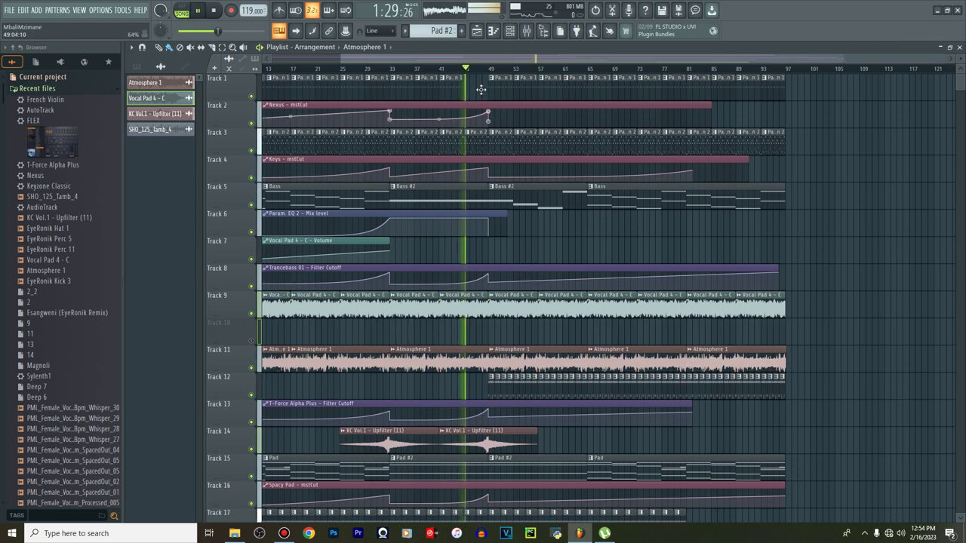
{"action": "left_click", "coordinate": [477, 69]}
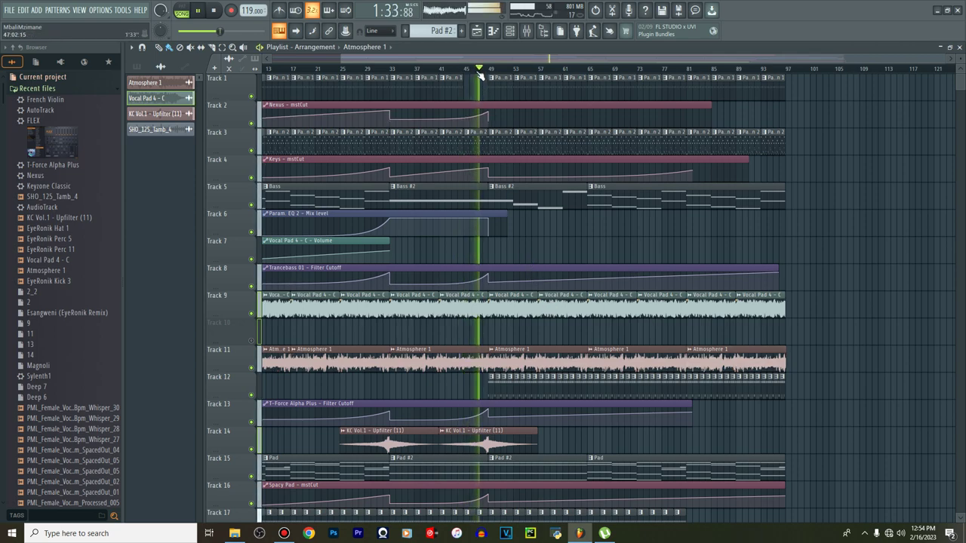
Stop playback and bring up the Synpluck Classic track in the mixer
{"action": "scroll", "coordinate": [482, 204], "scroll_direction": "down", "scroll_amount": 4}
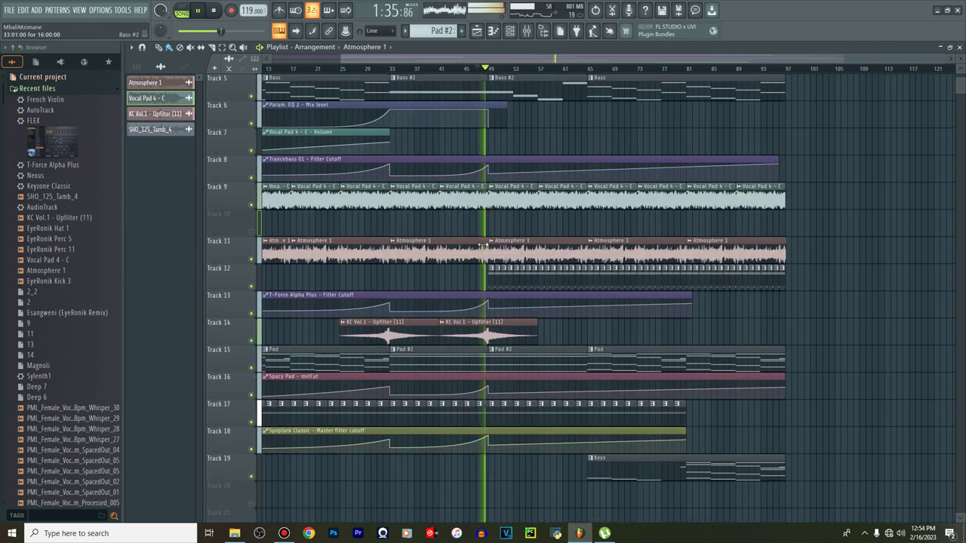
{"action": "key", "text": "space"}
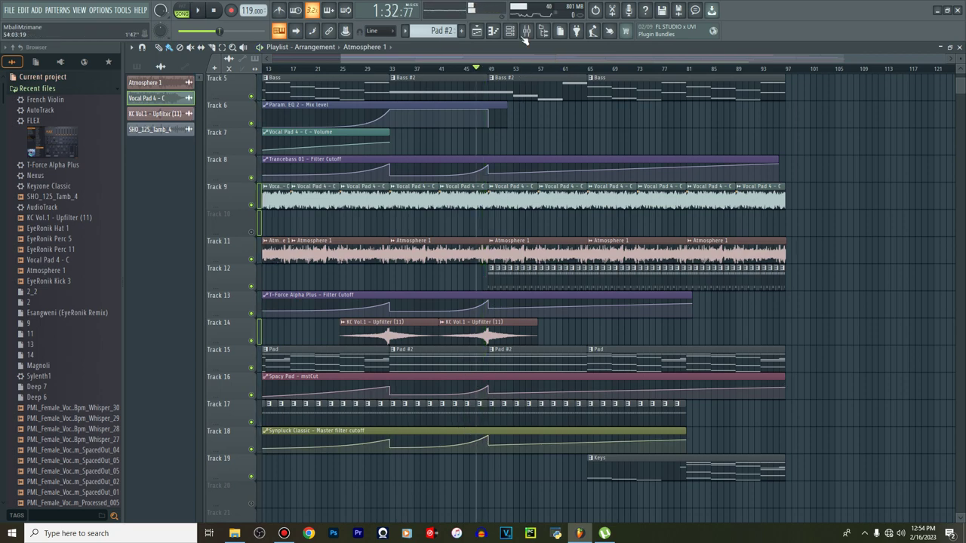
{"action": "key", "text": "F9"}
{"action": "left_click", "coordinate": [360, 291]}
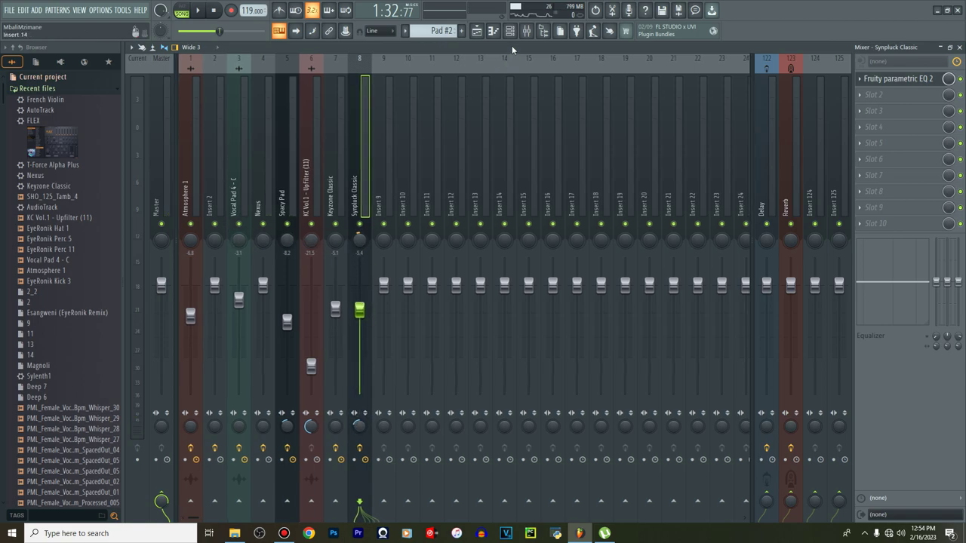
List the unsorted instrument channels and check the T-Force Alpha Plus modulation settings
{"action": "left_click", "coordinate": [511, 30]}
{"action": "left_click", "coordinate": [198, 49]}
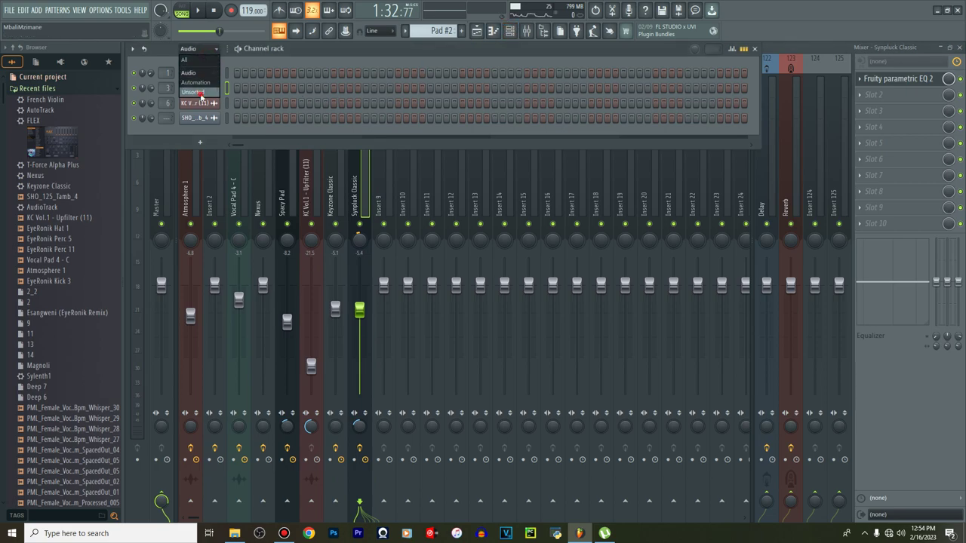
{"action": "left_click", "coordinate": [200, 96]}
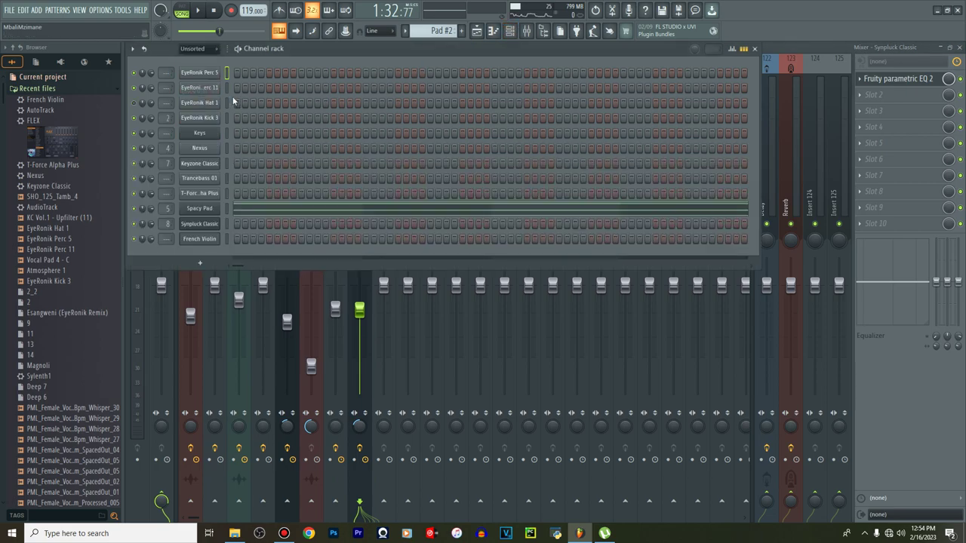
{"action": "left_click", "coordinate": [201, 194]}
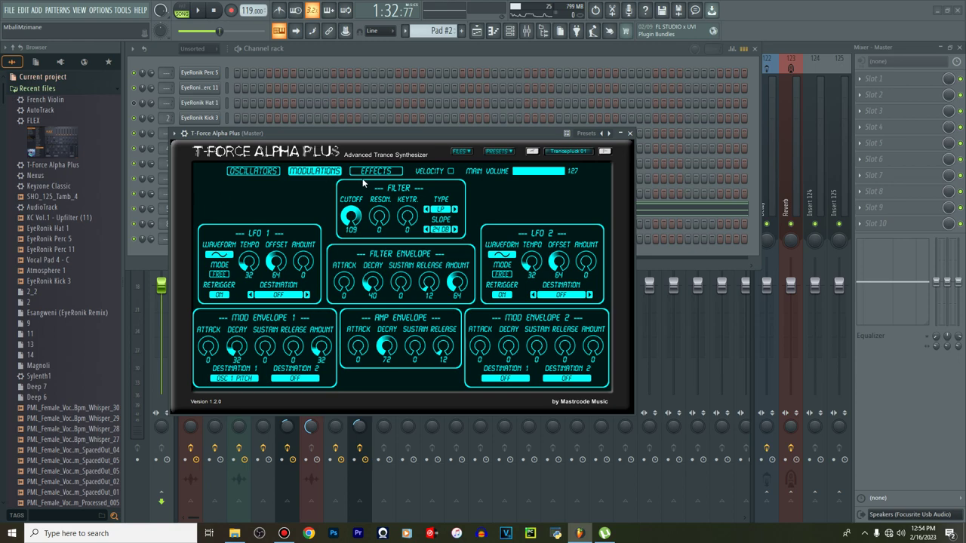
{"action": "left_click", "coordinate": [631, 133]}
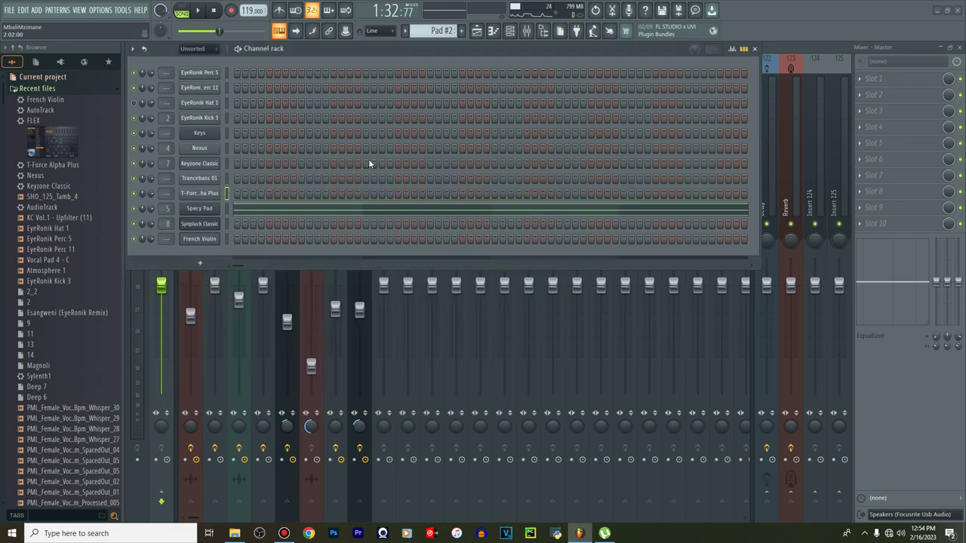
Compare the octaves of the Nexus and Trancebass 01 notes in the Bass pattern
{"action": "left_click", "coordinate": [477, 31]}
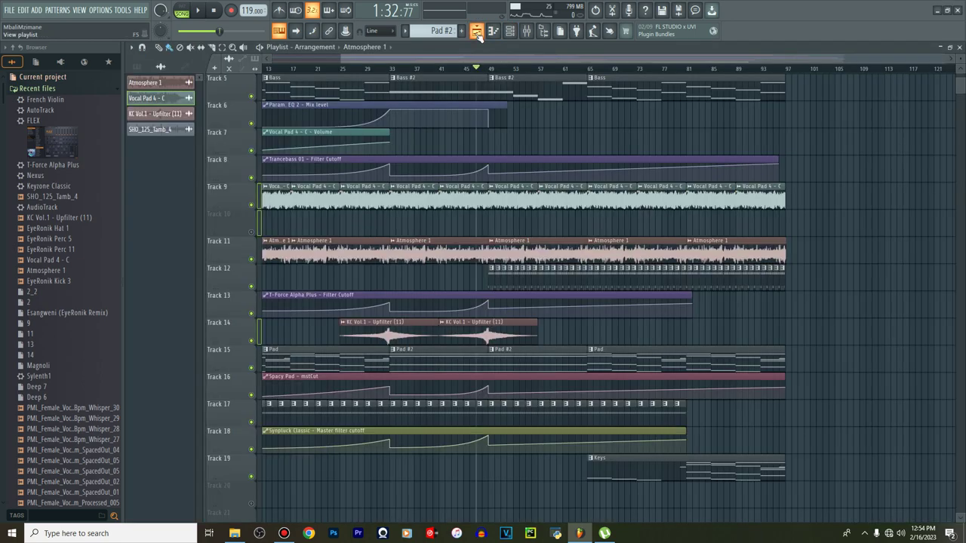
{"action": "double_click", "coordinate": [367, 89]}
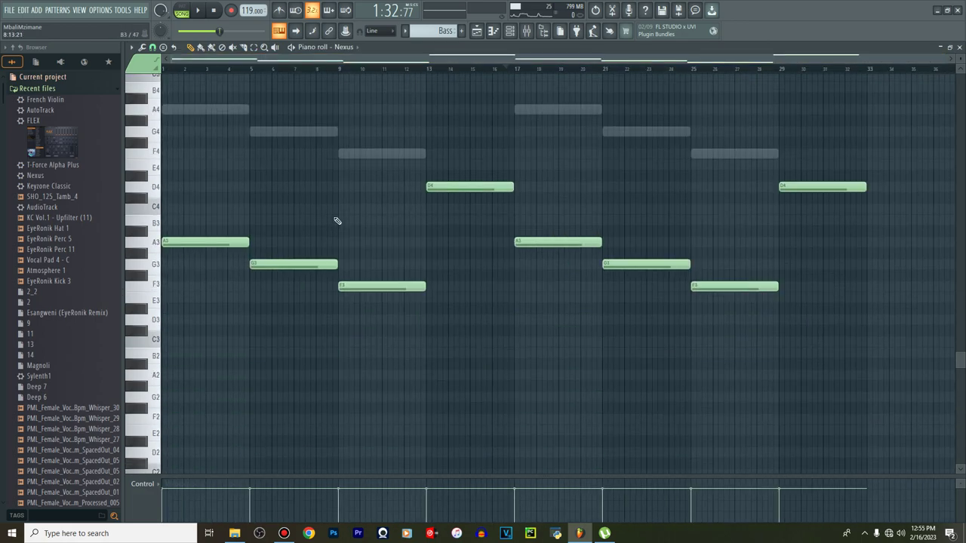
{"action": "left_click", "coordinate": [510, 32]}
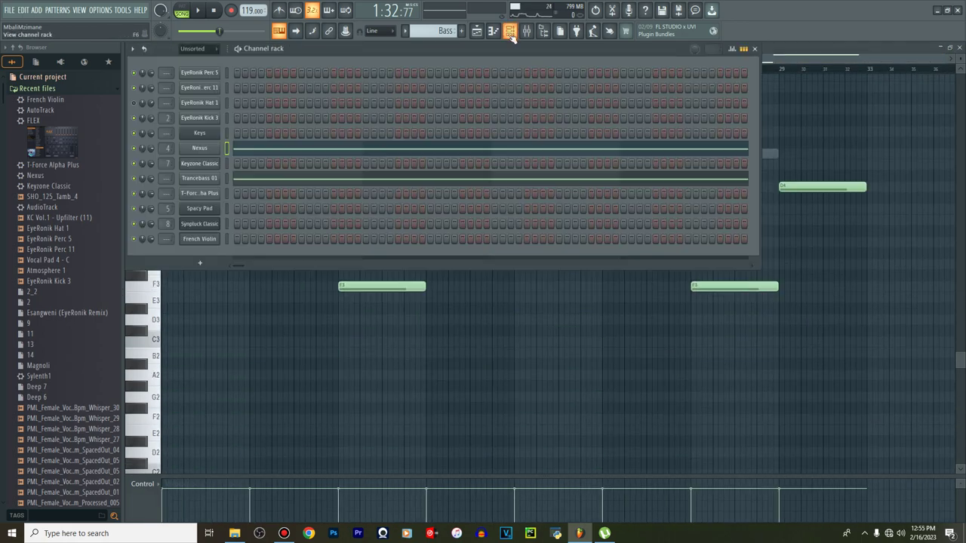
{"action": "left_click", "coordinate": [262, 151]}
{"action": "left_click", "coordinate": [262, 151]}
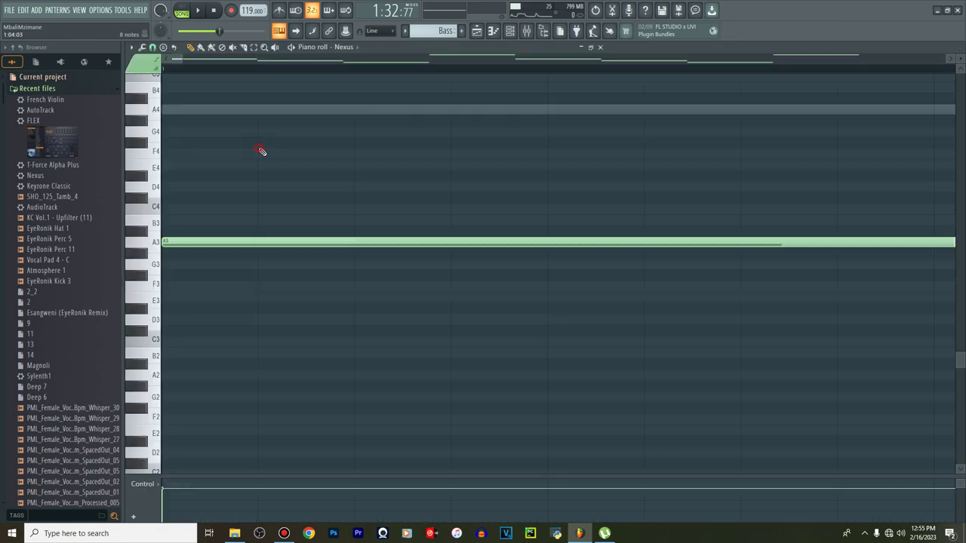
{"action": "left_click", "coordinate": [510, 32]}
{"action": "left_click", "coordinate": [326, 179]}
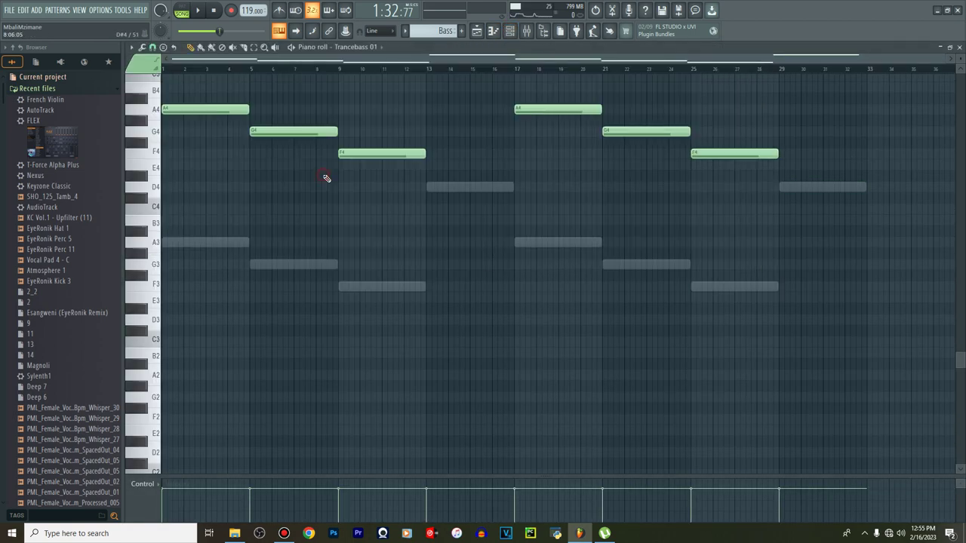
{"action": "scroll", "coordinate": [326, 178], "scroll_direction": "up", "scroll_amount": 4}
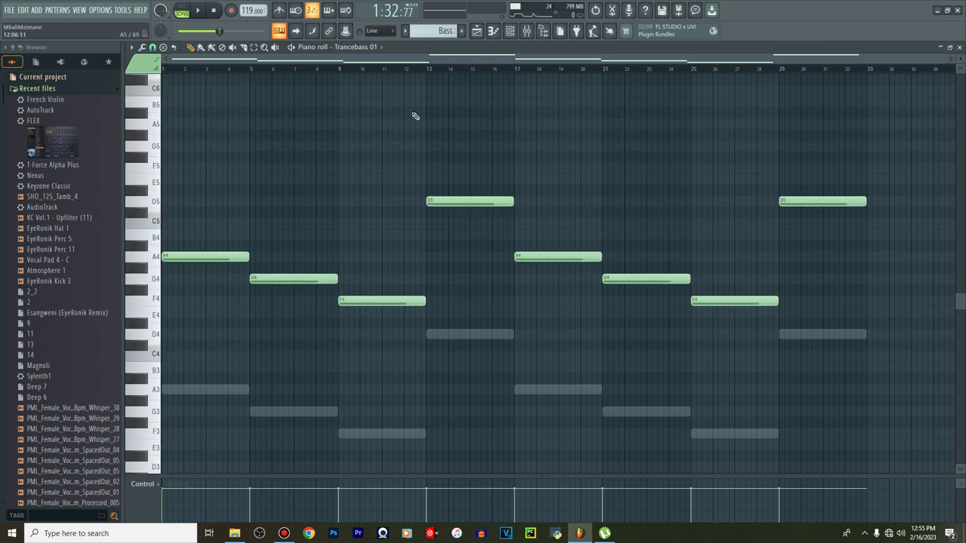
{"action": "left_click", "coordinate": [479, 33]}
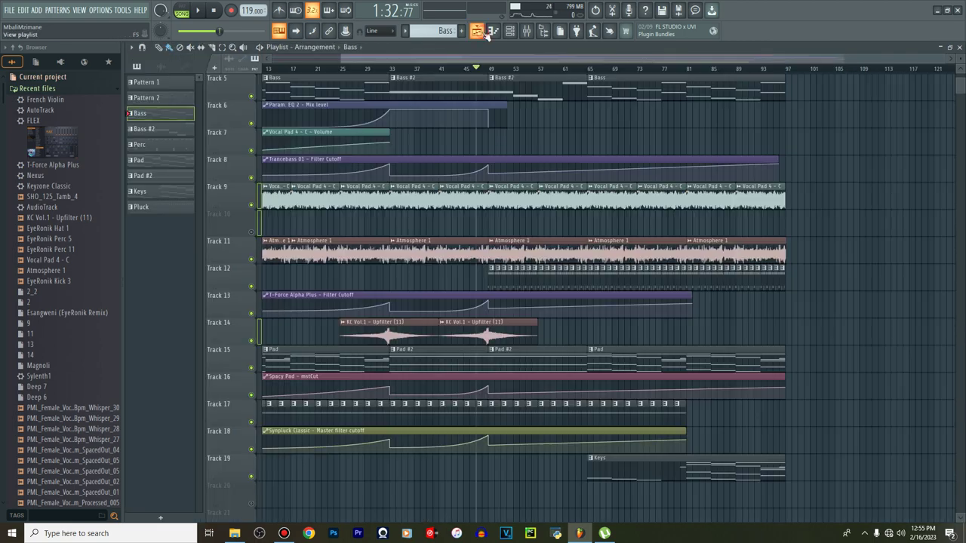
Raise all Trancebass 01 notes in the Bass #2 pattern by one octave and listen to the arrangement
{"action": "double_click", "coordinate": [507, 90]}
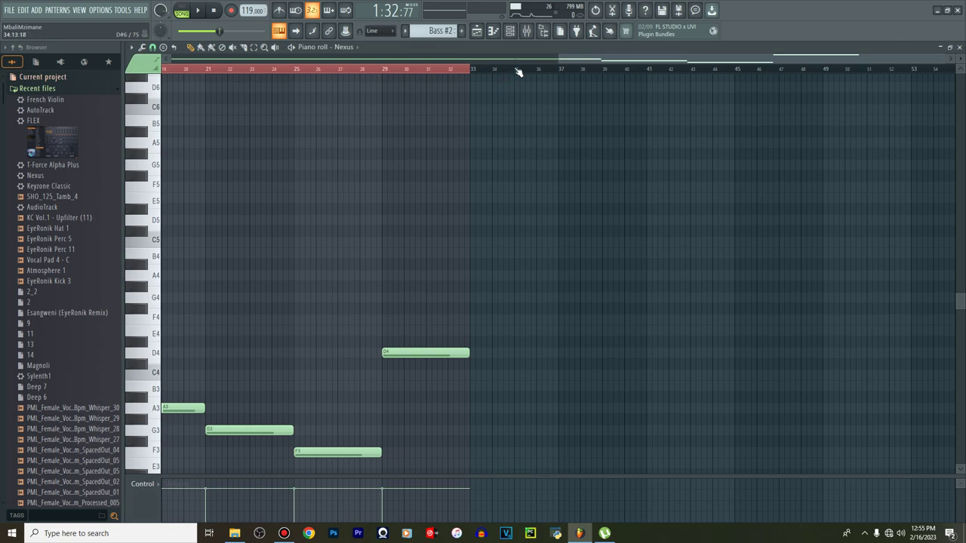
{"action": "left_click_drag", "start_coordinate": [570, 60], "coordinate": [192, 58]}
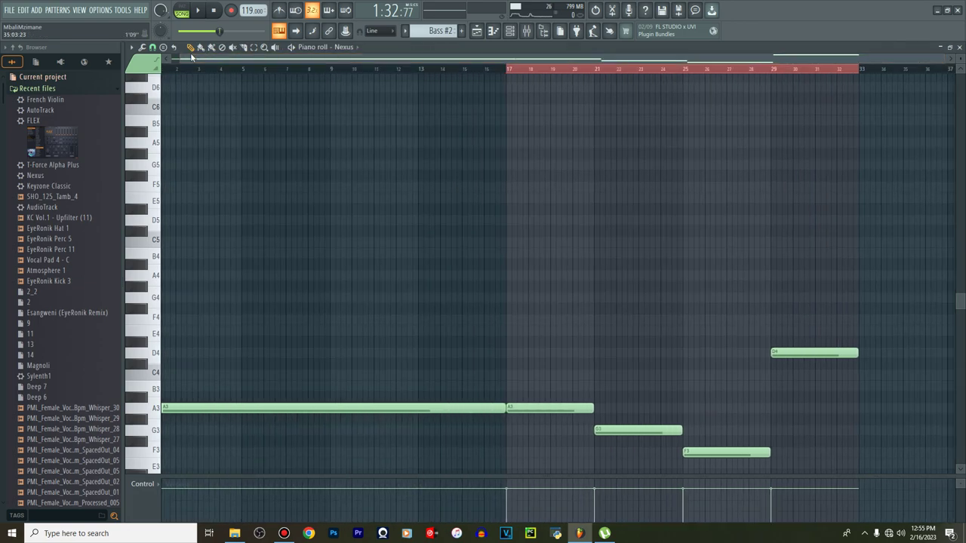
{"action": "left_click", "coordinate": [516, 37]}
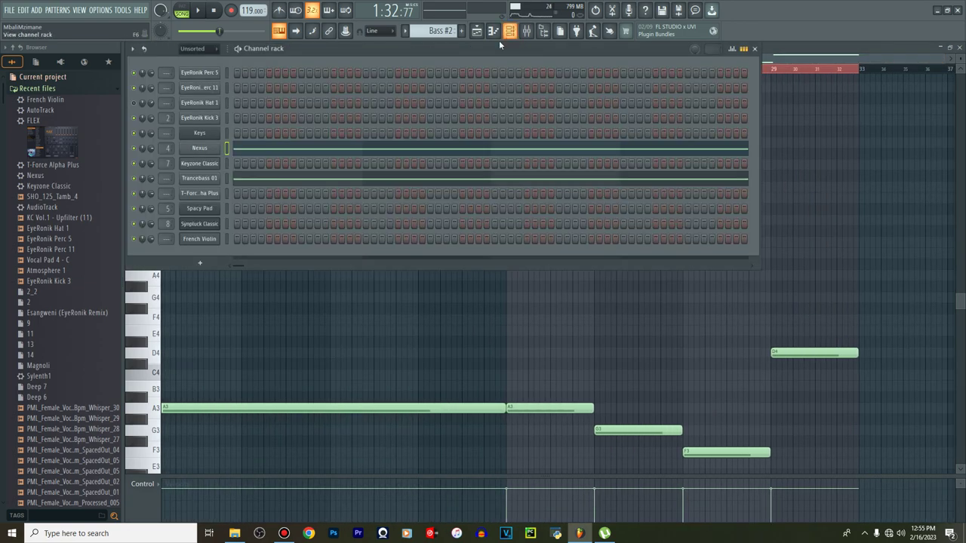
{"action": "left_click", "coordinate": [283, 179]}
{"action": "scroll", "coordinate": [284, 180], "scroll_direction": "down", "scroll_amount": 3}
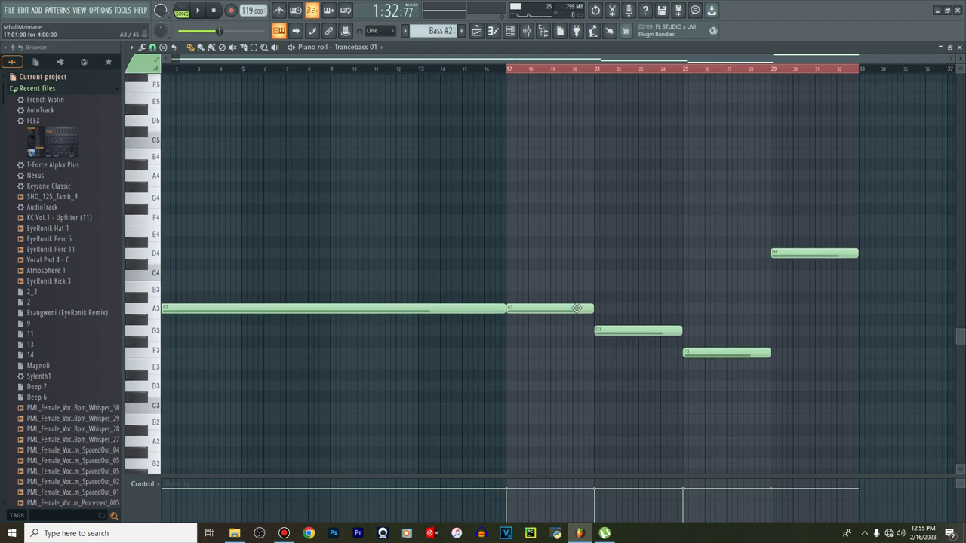
{"action": "key", "text": "ctrl+Up"}
{"action": "scroll", "coordinate": [547, 228], "scroll_direction": "up", "scroll_amount": 1}
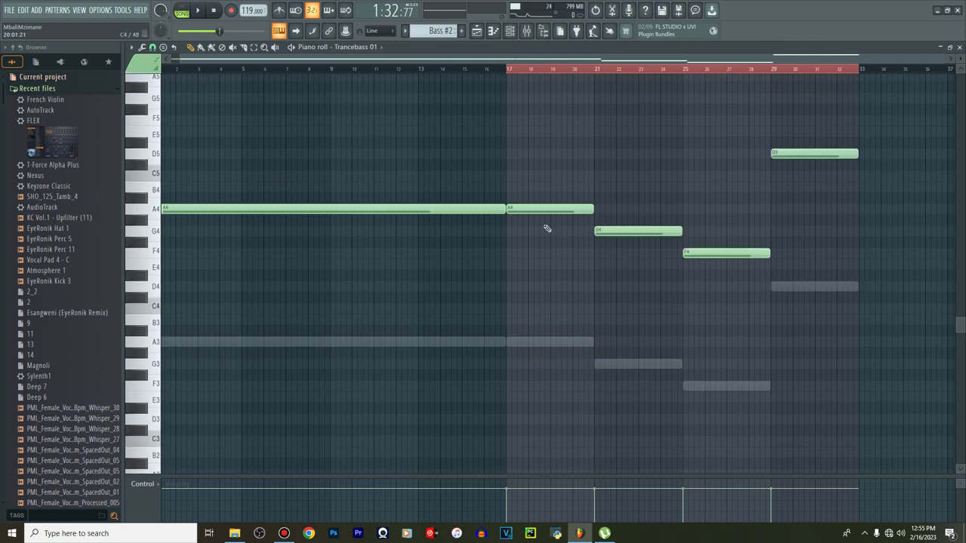
{"action": "left_click", "coordinate": [479, 32]}
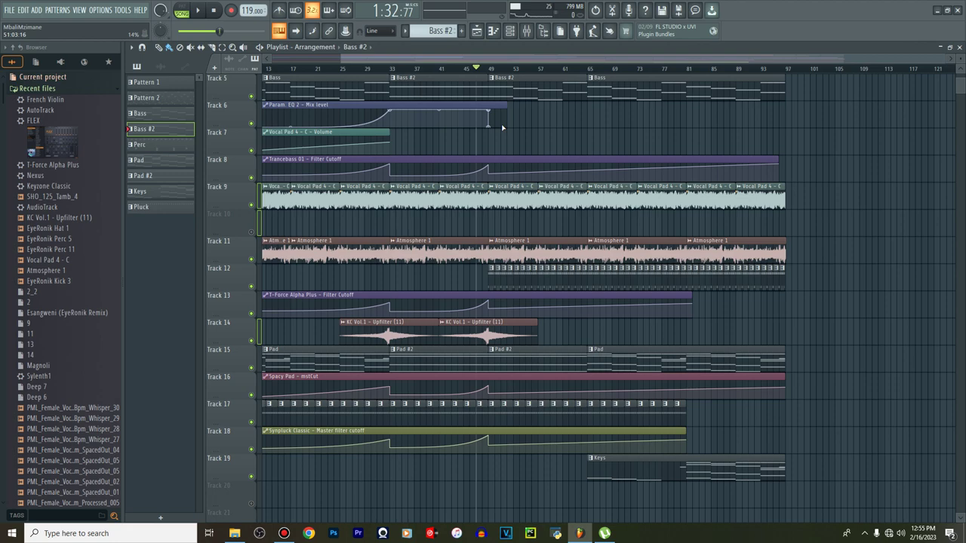
{"action": "key", "text": "space"}
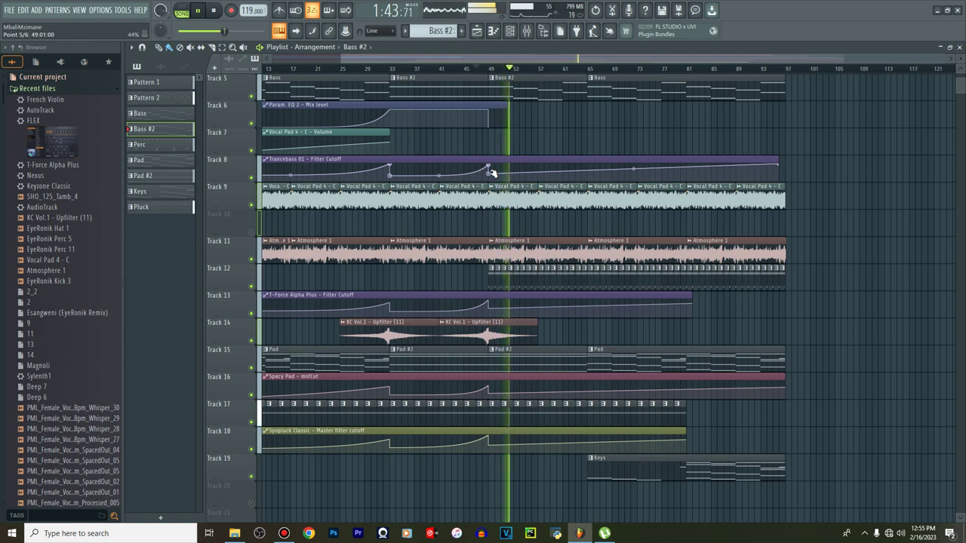
{"action": "key", "text": "space"}
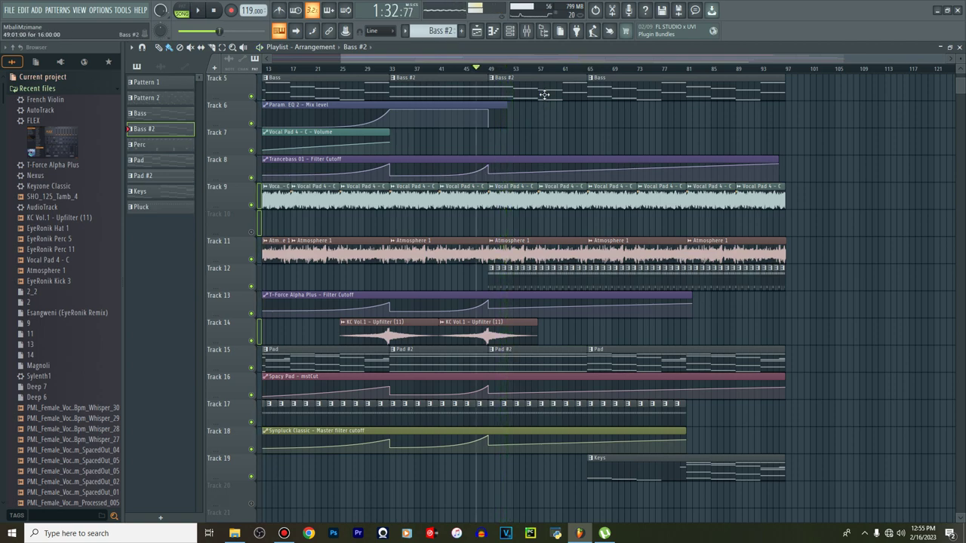
Replace the Bass #2 clip at bar 49 with the pattern's opening long-note section and listen to it
{"action": "right_click", "coordinate": [544, 94]}
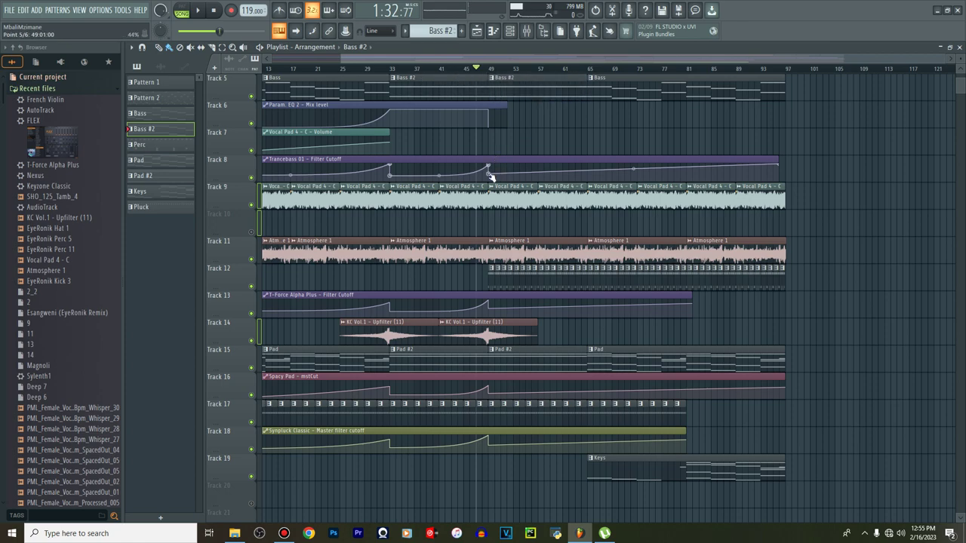
{"action": "key", "text": "space"}
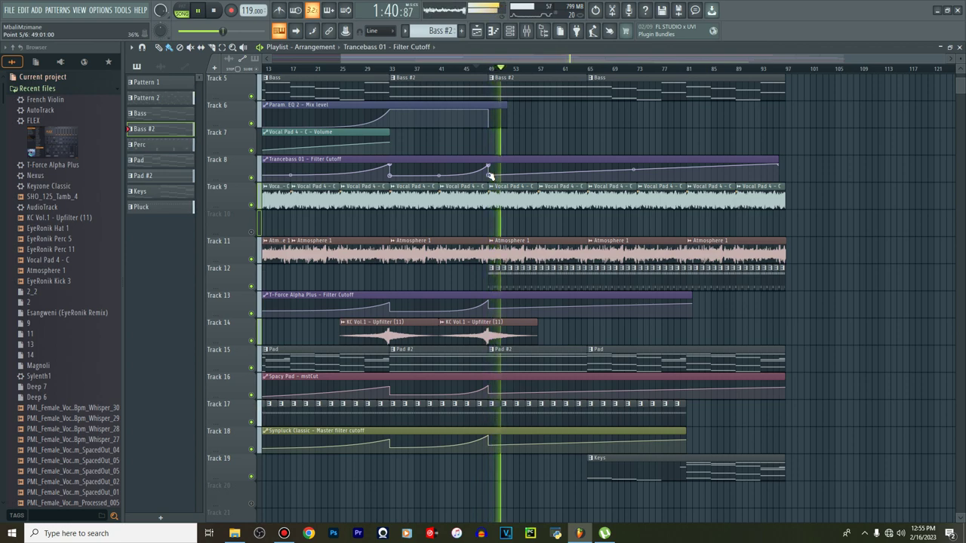
{"action": "scroll", "coordinate": [489, 175], "scroll_direction": "up", "scroll_amount": 2}
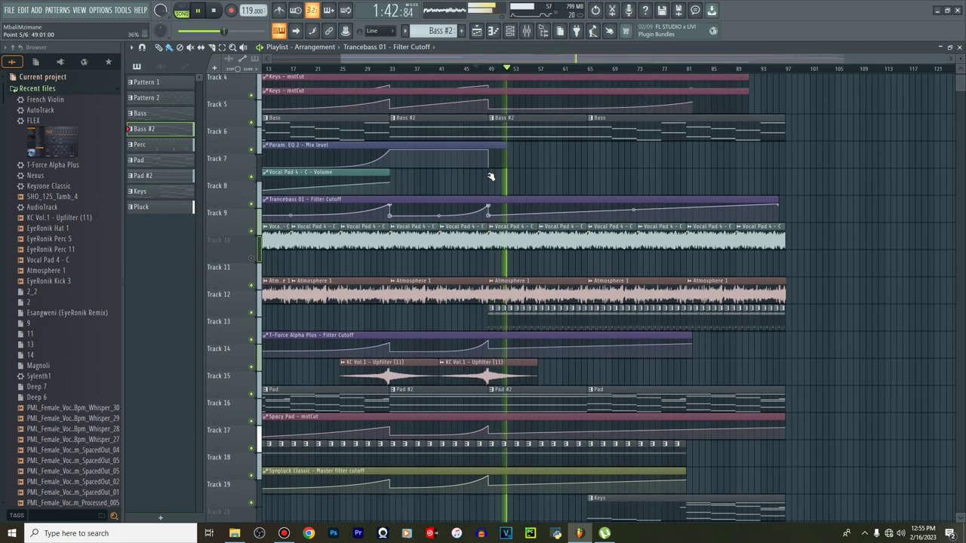
{"action": "scroll", "coordinate": [490, 175], "scroll_direction": "down", "scroll_amount": 7}
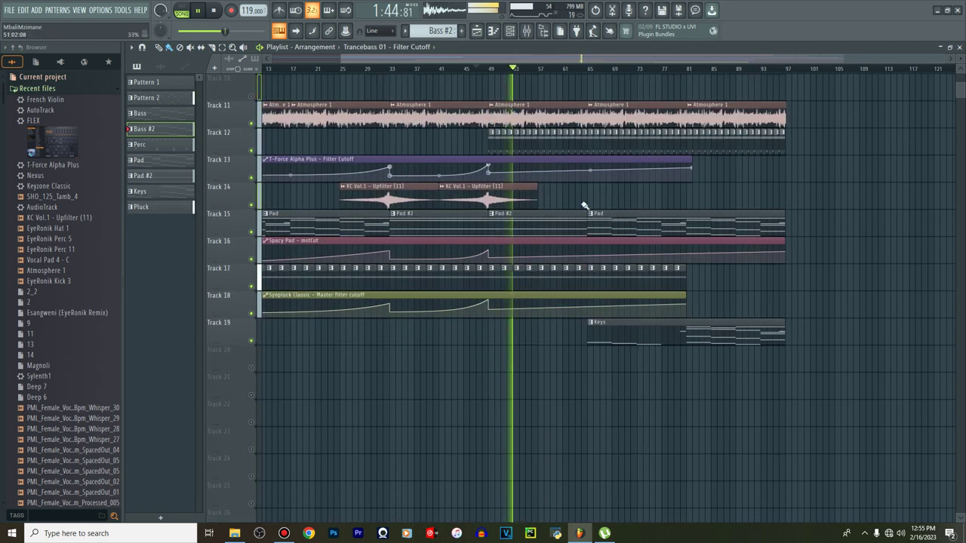
{"action": "key", "text": "space"}
Place 4-bar Keys clips containing the pattern's first note at bars 49 and 57 on Track 19
{"action": "left_click", "coordinate": [616, 333]}
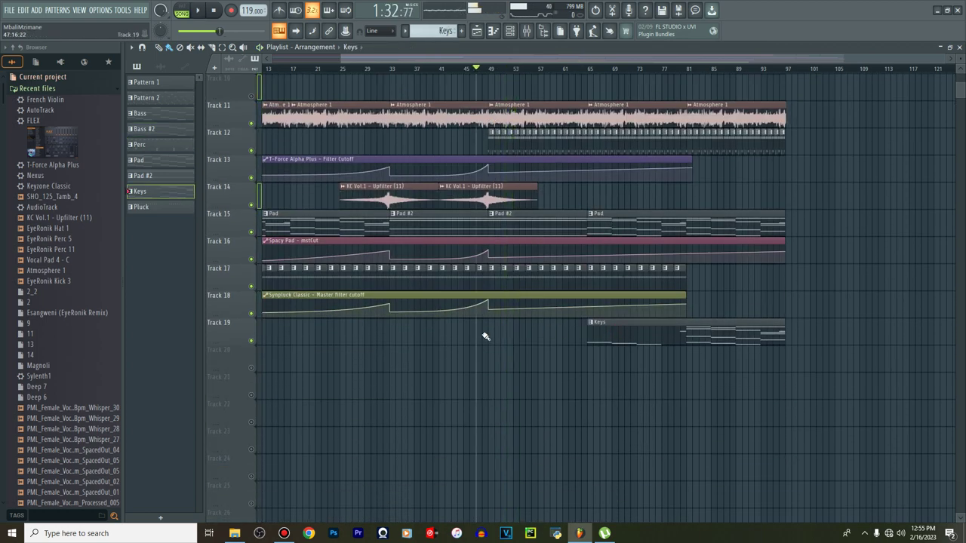
{"action": "left_click", "coordinate": [491, 363]}
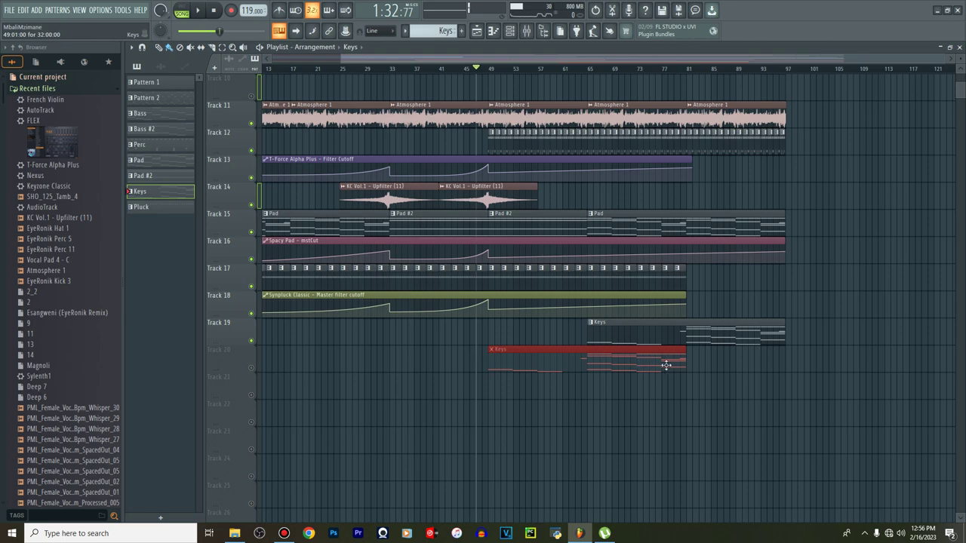
{"action": "left_click_drag", "start_coordinate": [686, 362], "coordinate": [559, 363]}
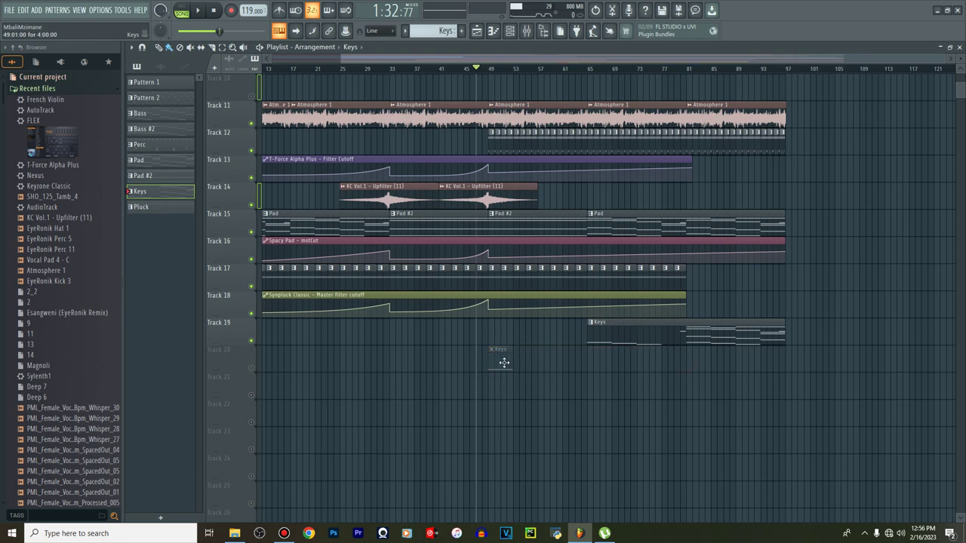
{"action": "key", "text": "space"}
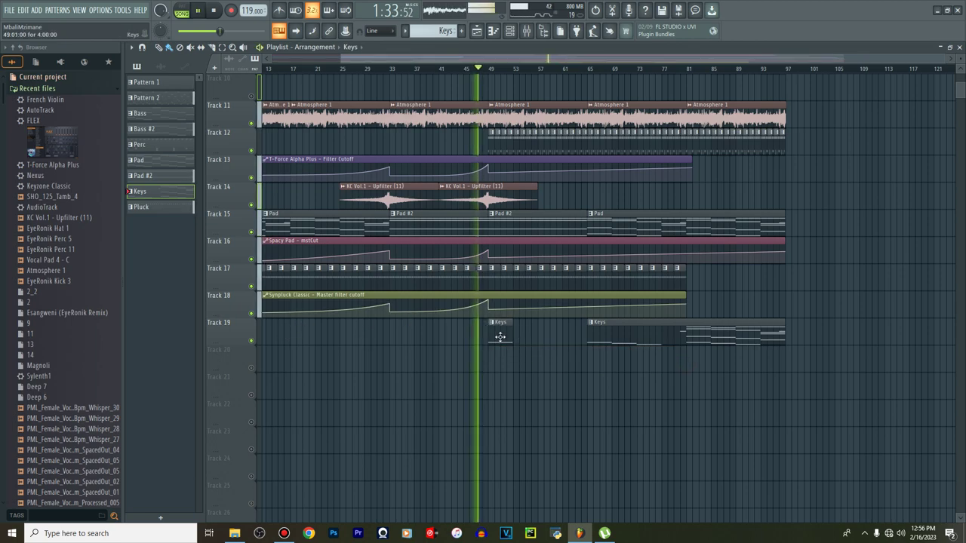
{"action": "left_click", "coordinate": [542, 339]}
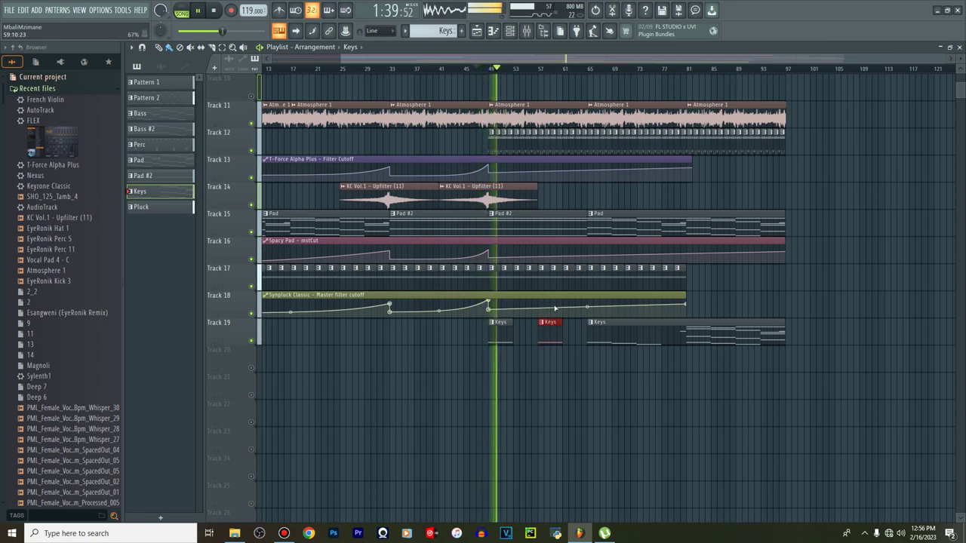
Raise the Keyzone Classic mixer volume to about -1.0 dB during playback and return to the playlist
{"action": "double_click", "coordinate": [551, 337]}
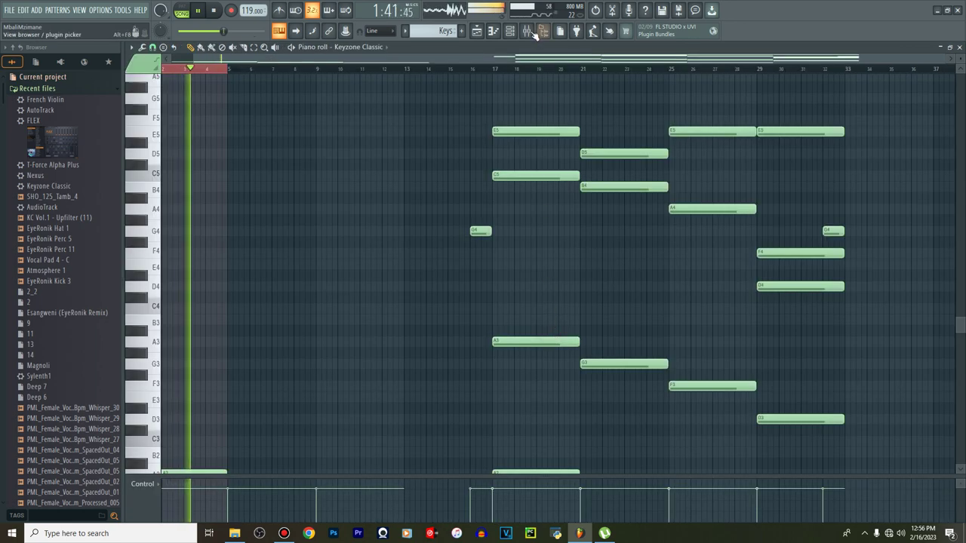
{"action": "left_click", "coordinate": [527, 31]}
{"action": "left_click_drag", "start_coordinate": [334, 308], "coordinate": [335, 290]}
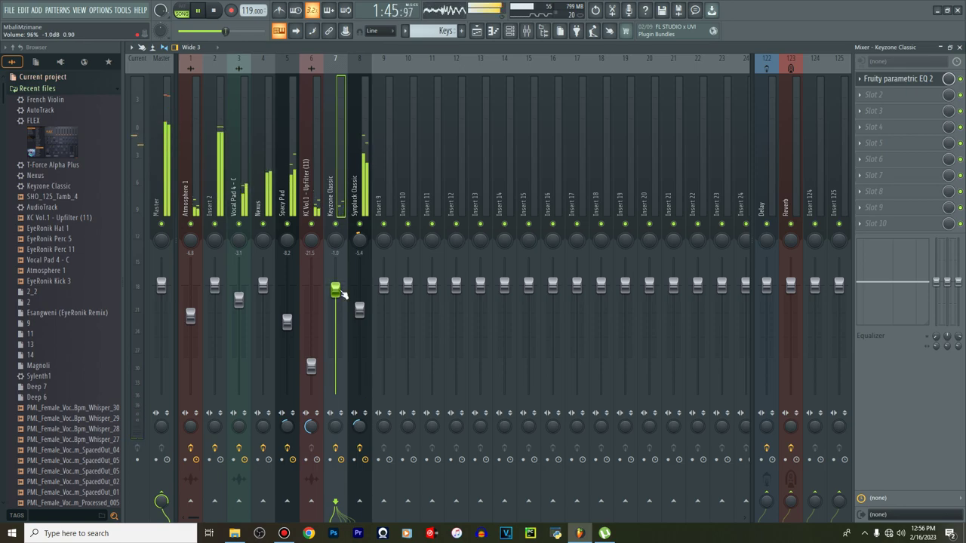
{"action": "left_click", "coordinate": [481, 33]}
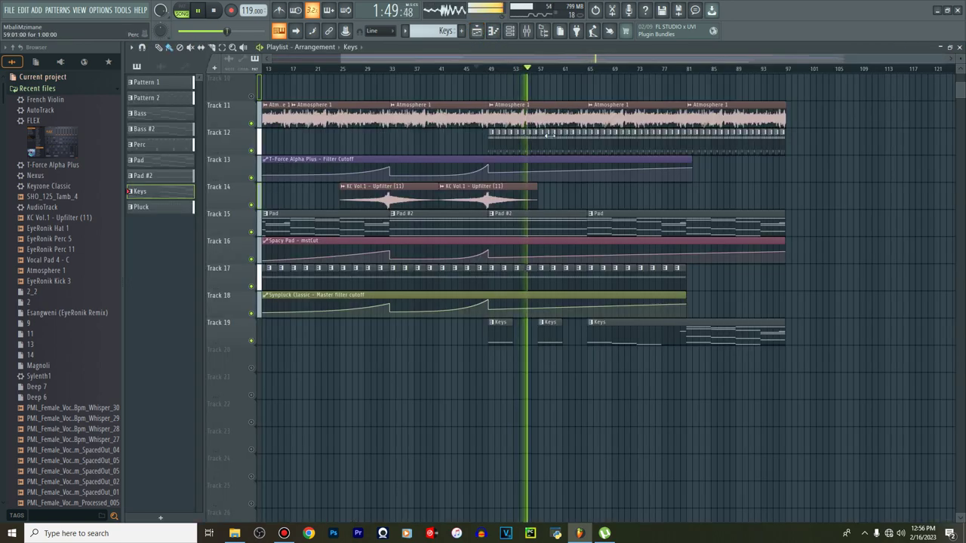
{"action": "scroll", "coordinate": [587, 285], "scroll_direction": "up", "scroll_amount": 5}
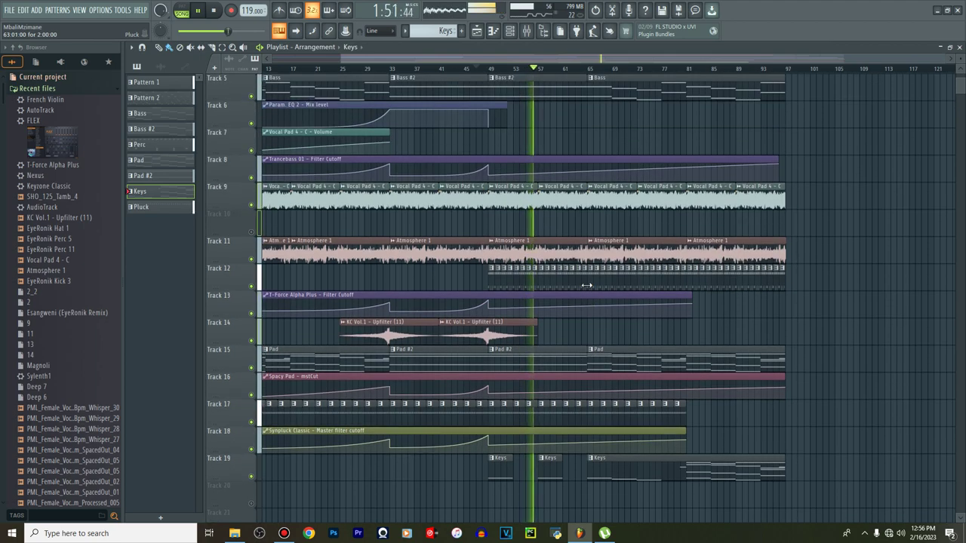
Unmute the EyeRonik Hat 1 channel during playback, listen to the arrangement and stop it
{"action": "left_click", "coordinate": [510, 31]}
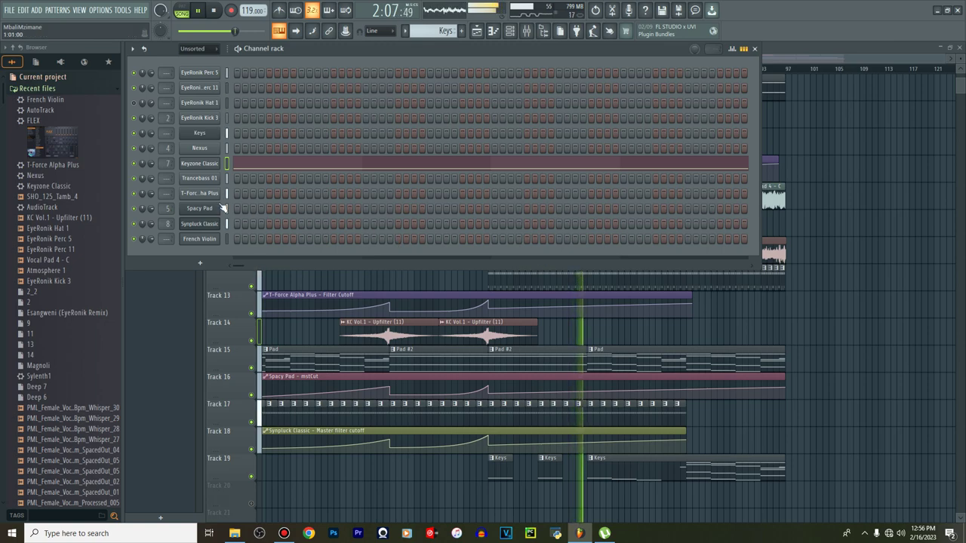
{"action": "left_click", "coordinate": [134, 103]}
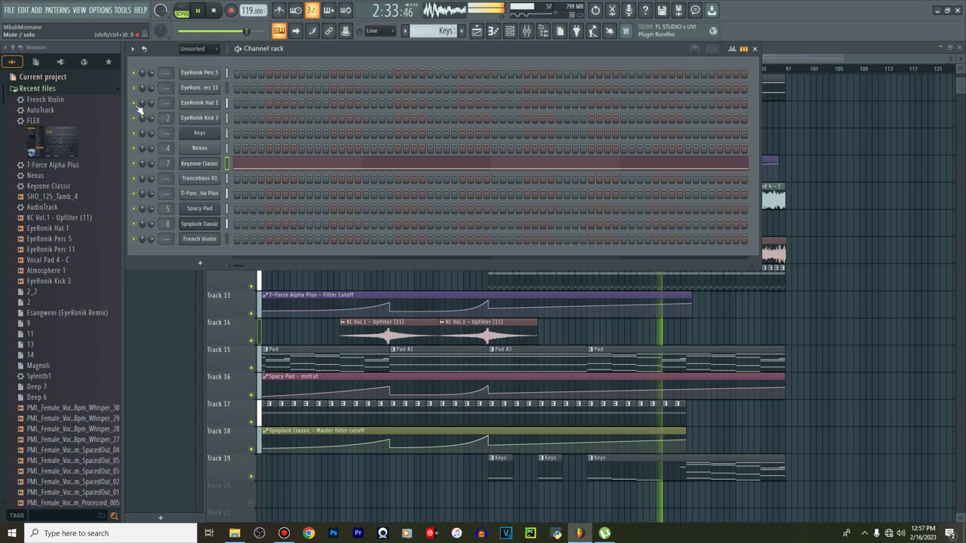
{"action": "key", "text": "space"}
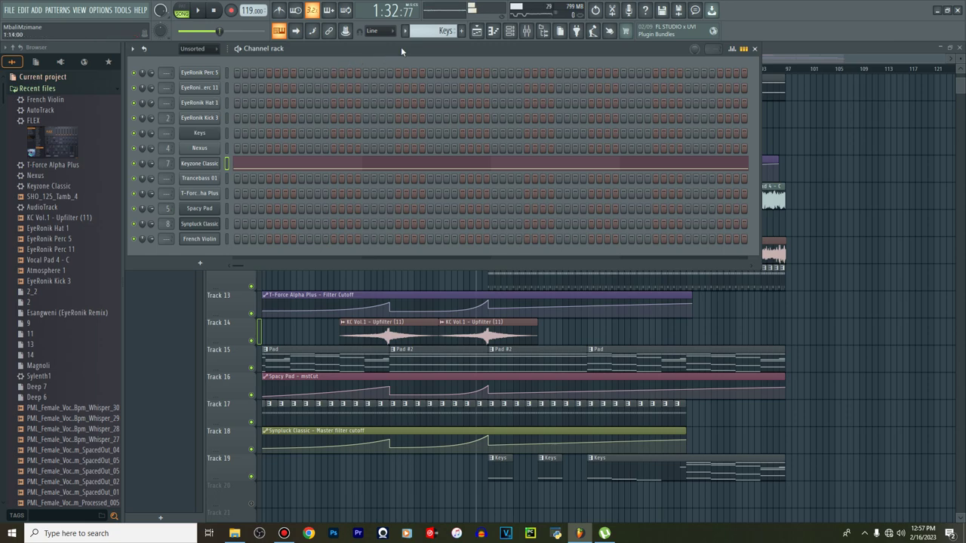
Move the EyeRonik Hat 1 steps out of the Perc pattern into a new pattern named Hat
{"action": "left_click", "coordinate": [483, 35]}
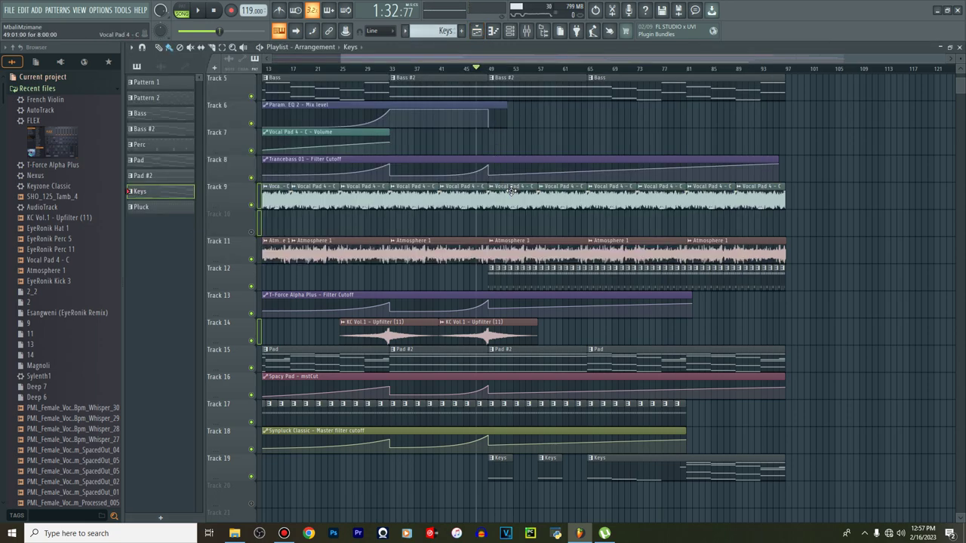
{"action": "double_click", "coordinate": [512, 278]}
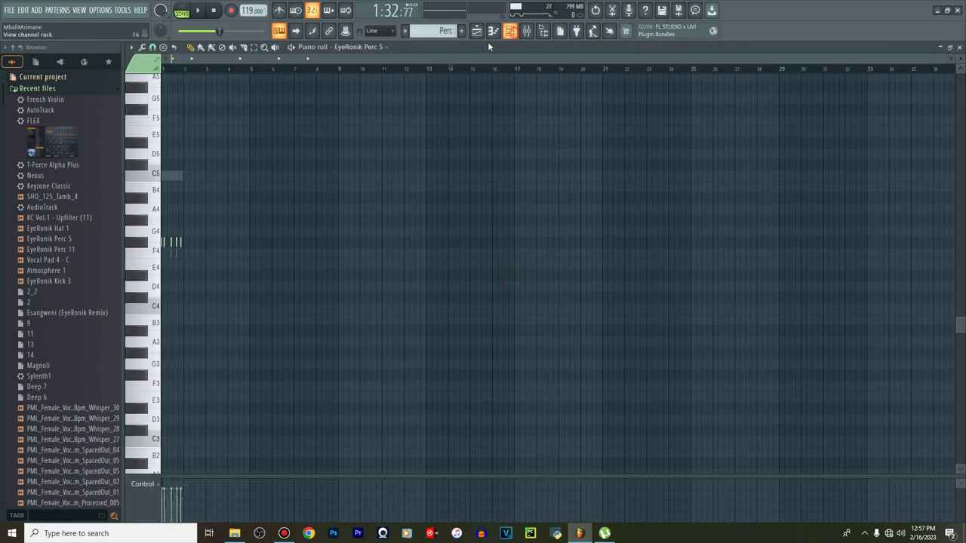
{"action": "left_click", "coordinate": [489, 43]}
{"action": "right_click", "coordinate": [191, 105]}
{"action": "mouse_move", "coordinate": [269, 107]}
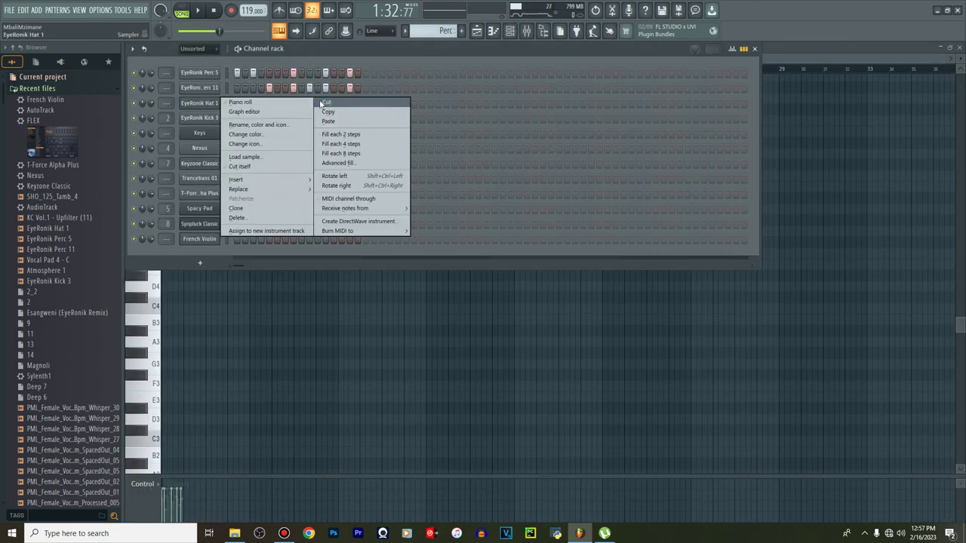
{"action": "left_click", "coordinate": [325, 101]}
{"action": "left_click", "coordinate": [463, 32]}
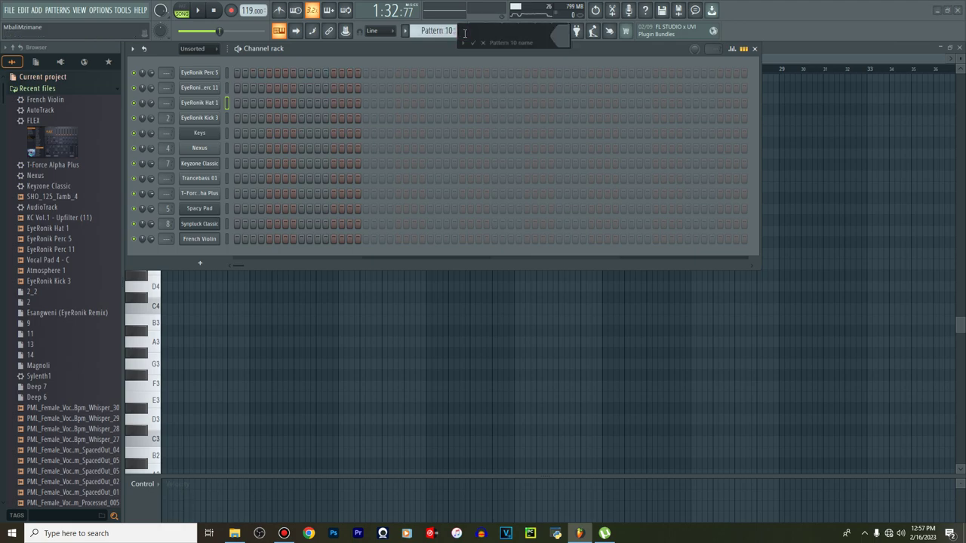
{"action": "key", "text": "Return"}
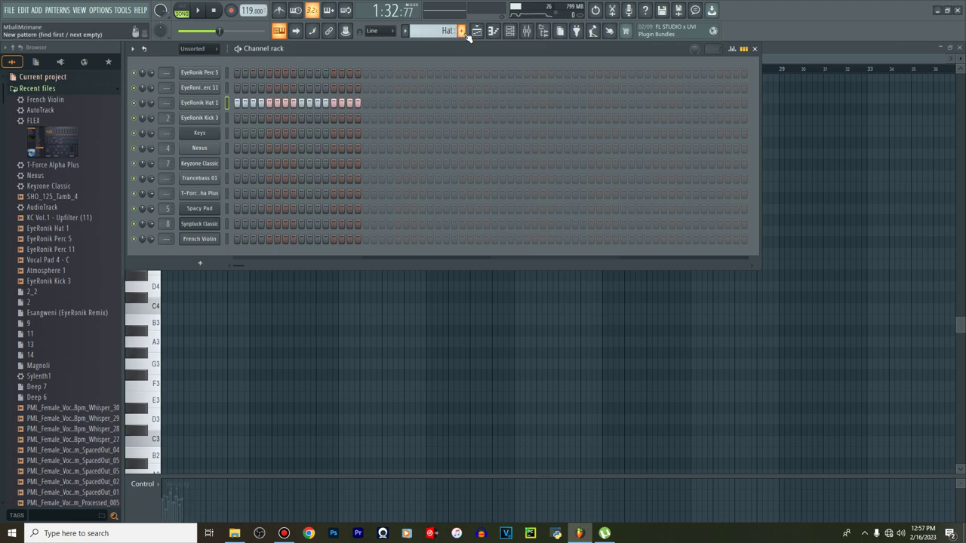
Fill Track 10 with consecutive Hat clips from bar 65 to bar 97 and briefly play the arrangement
{"action": "left_click", "coordinate": [475, 32]}
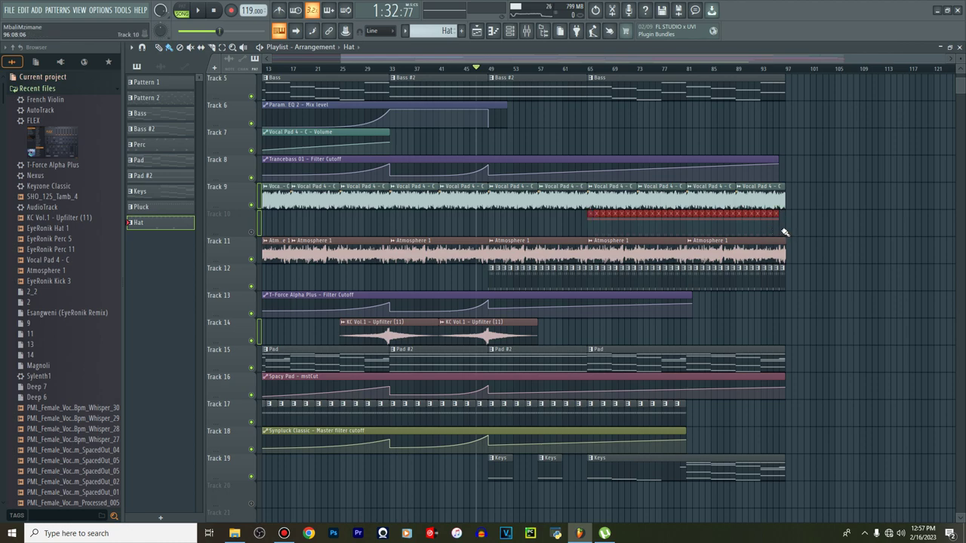
{"action": "key", "text": "space"}
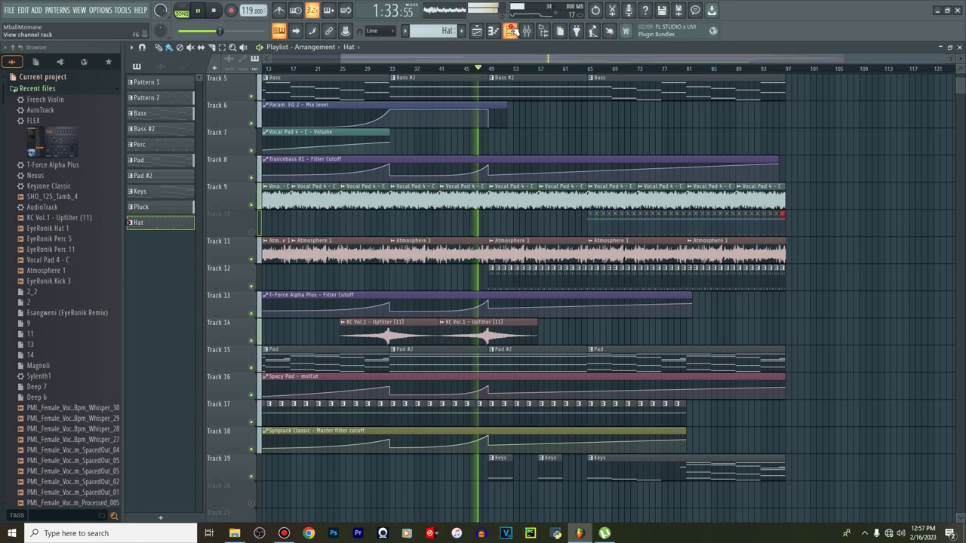
{"action": "key", "text": "F6"}
{"action": "key", "text": "space"}
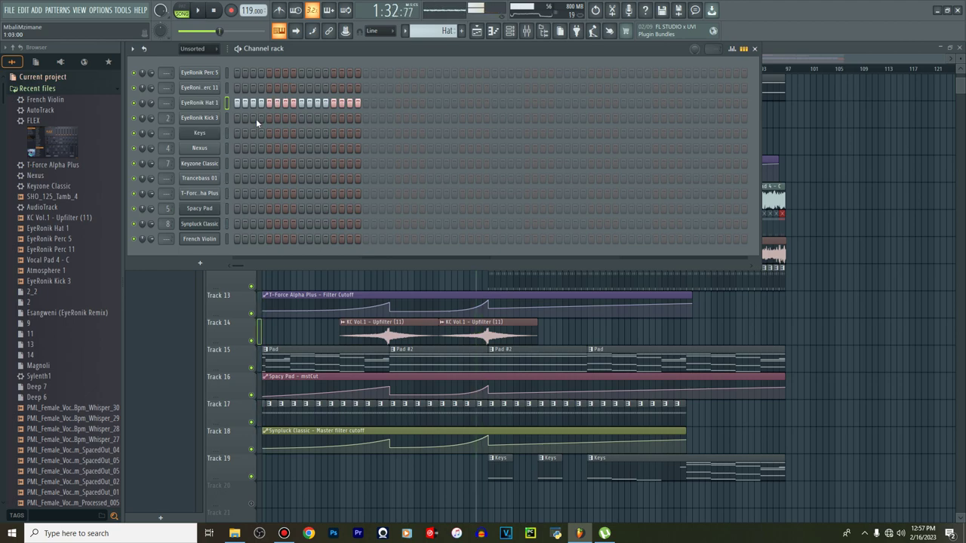
Route French Violin to free mixer track 9, lowering its volume to about -8.0 dB and panning it about 39% right
{"action": "left_click", "coordinate": [209, 241]}
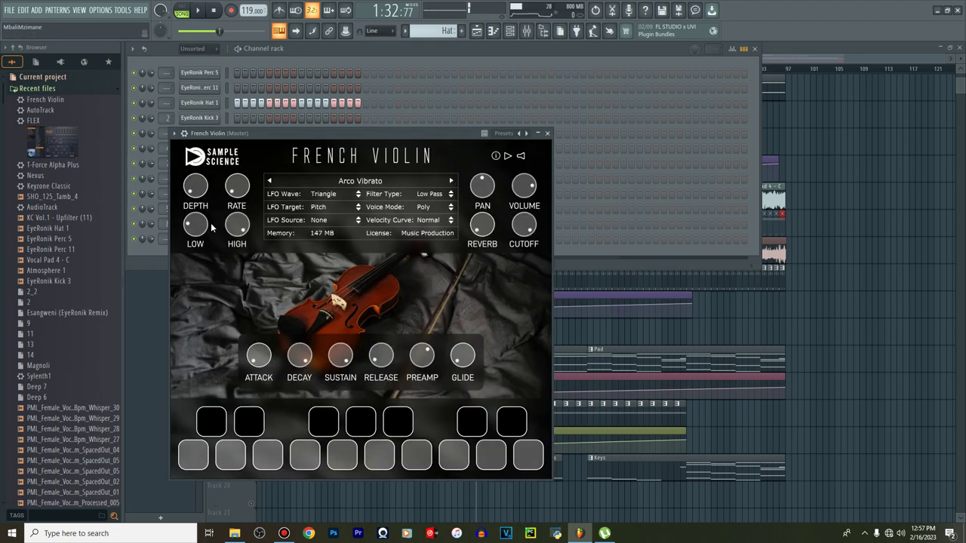
{"action": "left_click", "coordinate": [176, 133]}
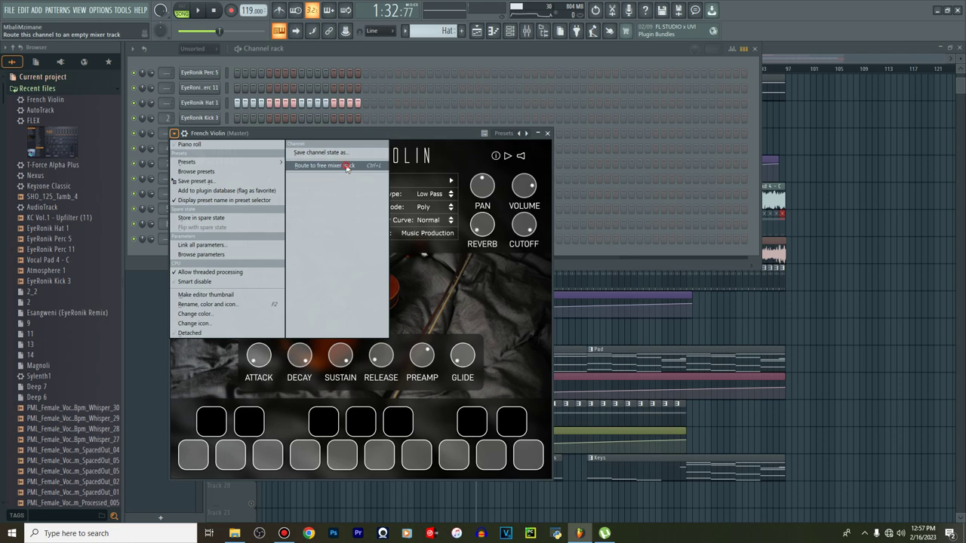
{"action": "left_click", "coordinate": [346, 168]}
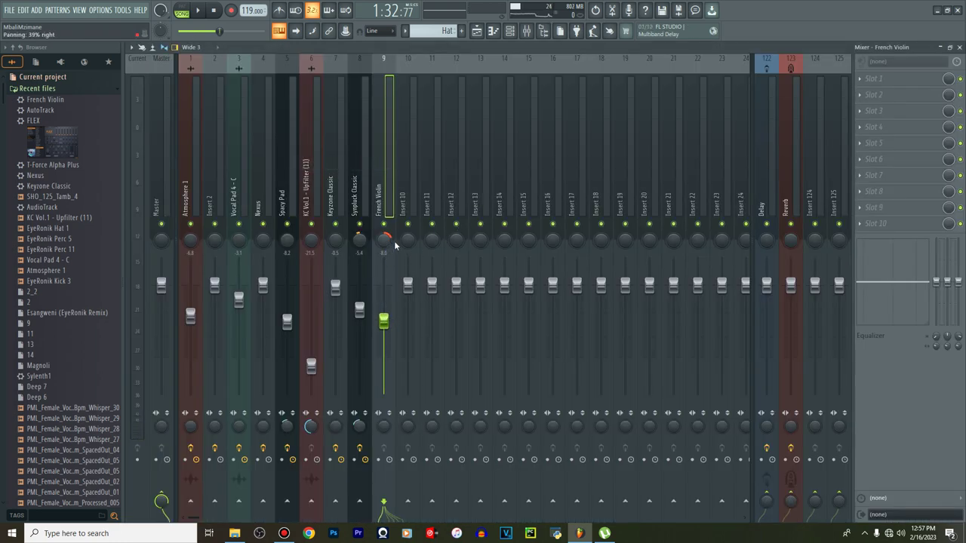
Add Fruity Reeverb 2 to slot 3 of the French Violin mixer track with a 5.6-second decay and a raised wet level
{"action": "left_click", "coordinate": [874, 111]}
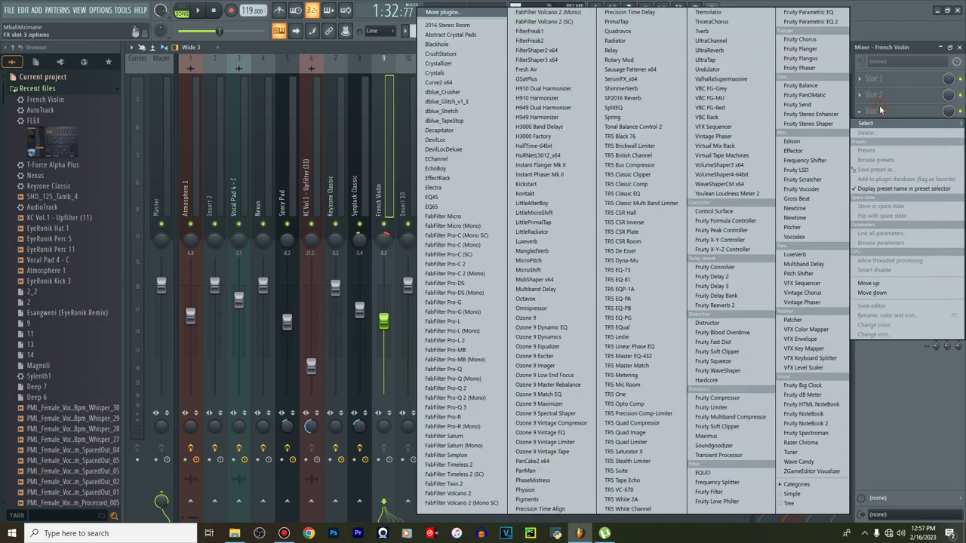
{"action": "left_click", "coordinate": [714, 305]}
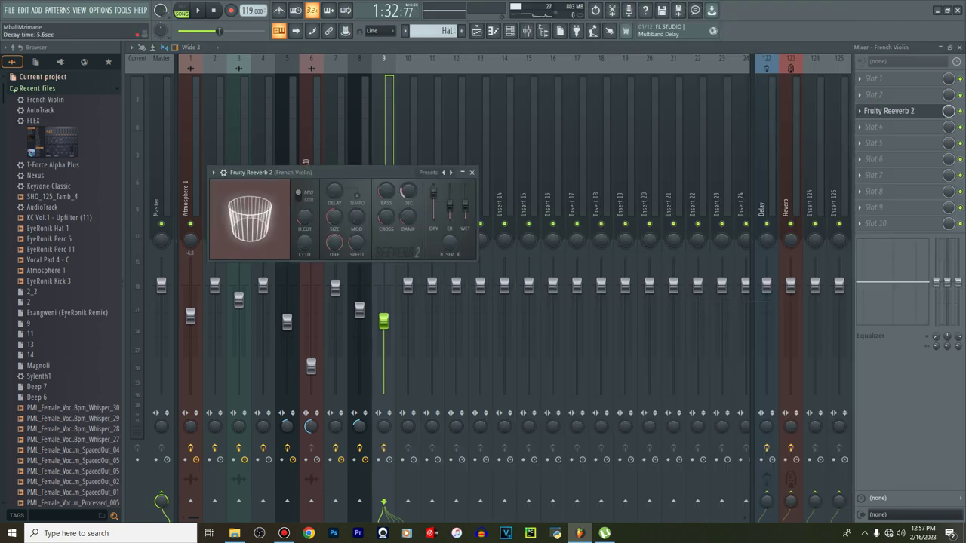
{"action": "left_click_drag", "start_coordinate": [464, 207], "coordinate": [468, 197]}
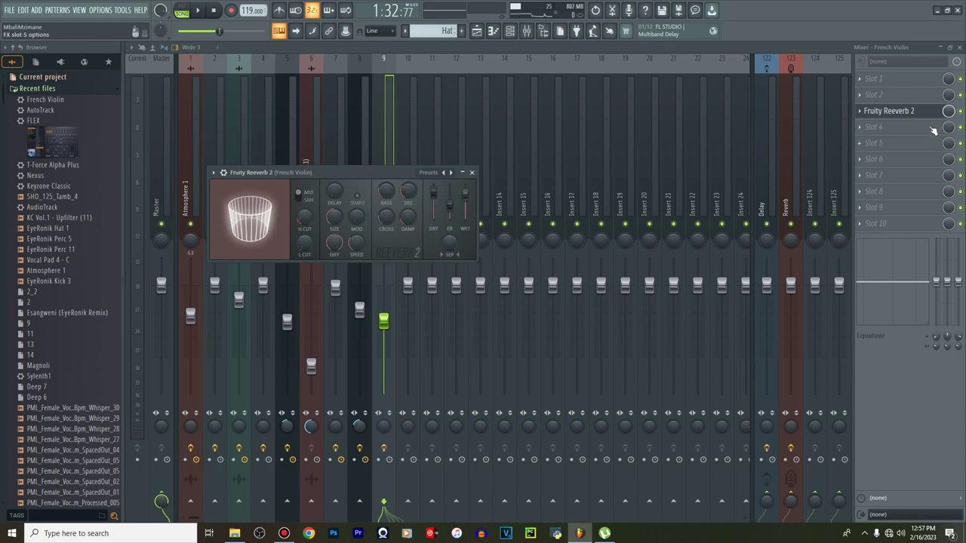
Reduce the mix level of the violin's reverb slot and set the reverb's low cut to about 895 Hz
{"action": "left_click_drag", "start_coordinate": [949, 111], "coordinate": [948, 134]}
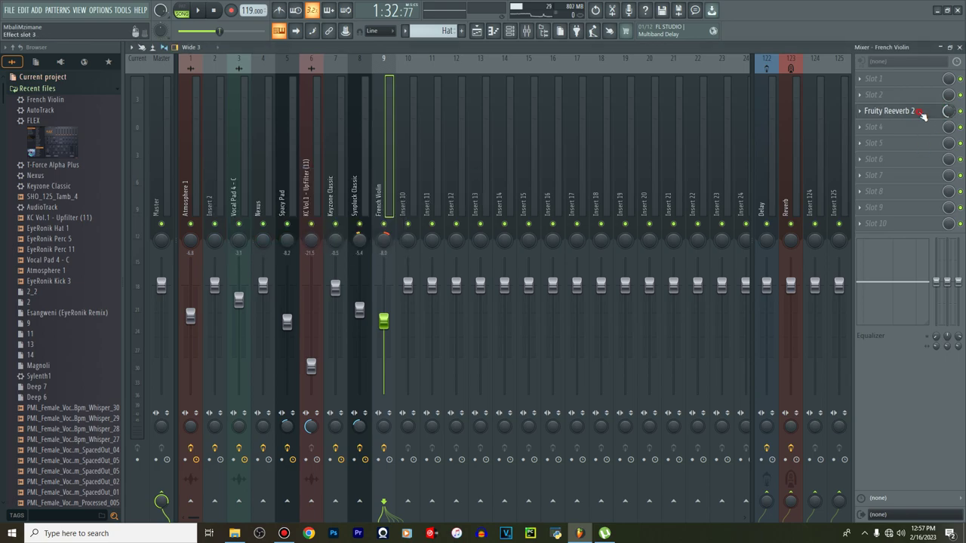
{"action": "left_click", "coordinate": [891, 111]}
{"action": "left_click_drag", "start_coordinate": [304, 243], "coordinate": [302, 245]}
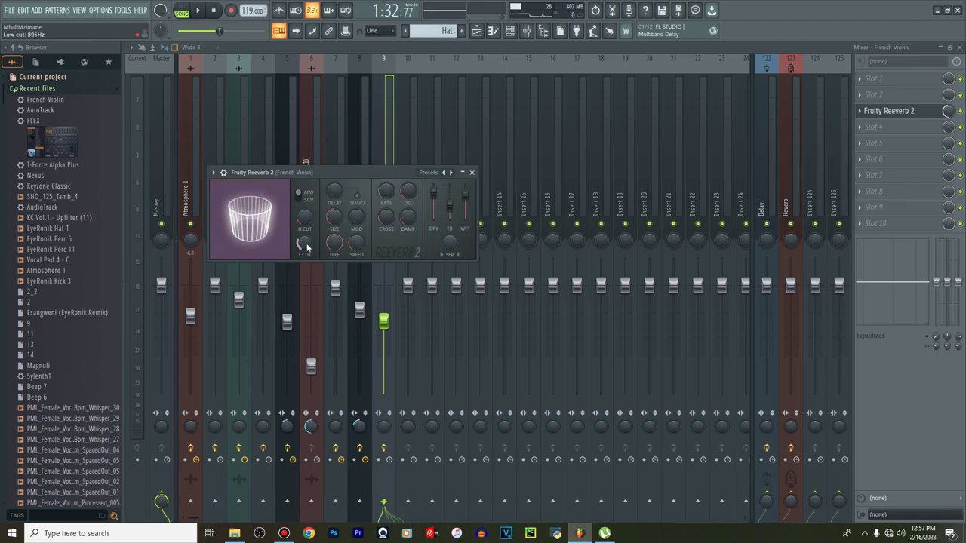
Return to the playlist, briefly play the arrangement and create a new pattern named Violin
{"action": "left_click", "coordinate": [475, 31]}
{"action": "key", "text": "space"}
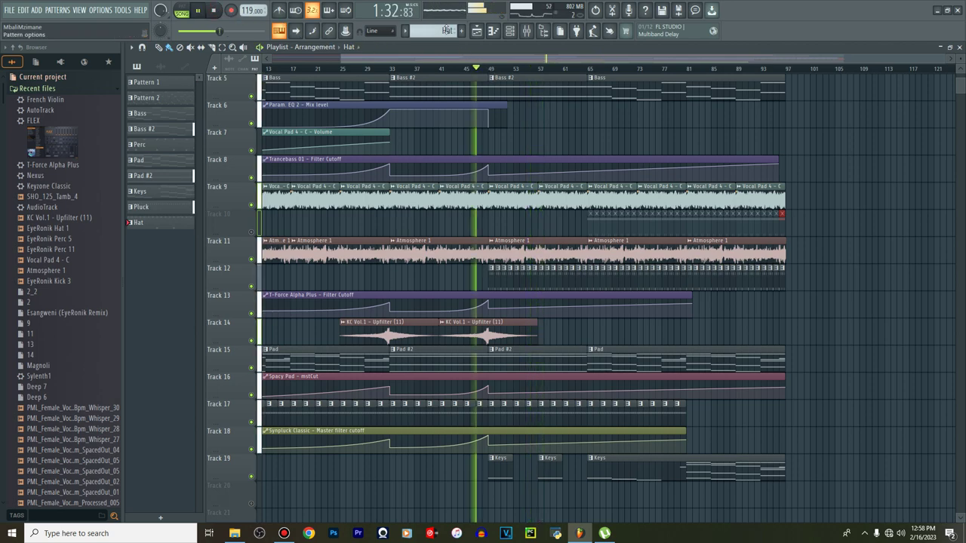
{"action": "key", "text": "space"}
{"action": "left_click", "coordinate": [462, 31]}
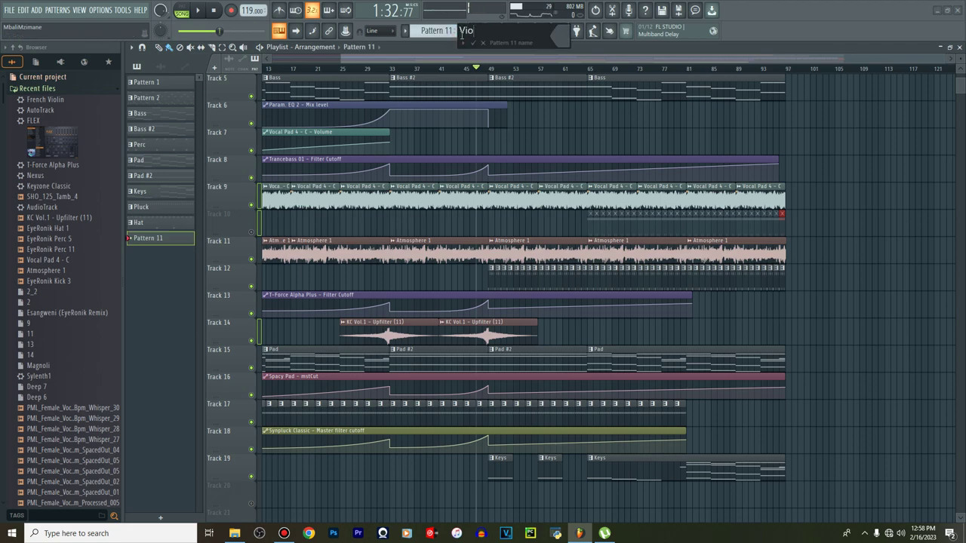
{"action": "type", "text": "Violin"}
{"action": "key", "text": "Return"}
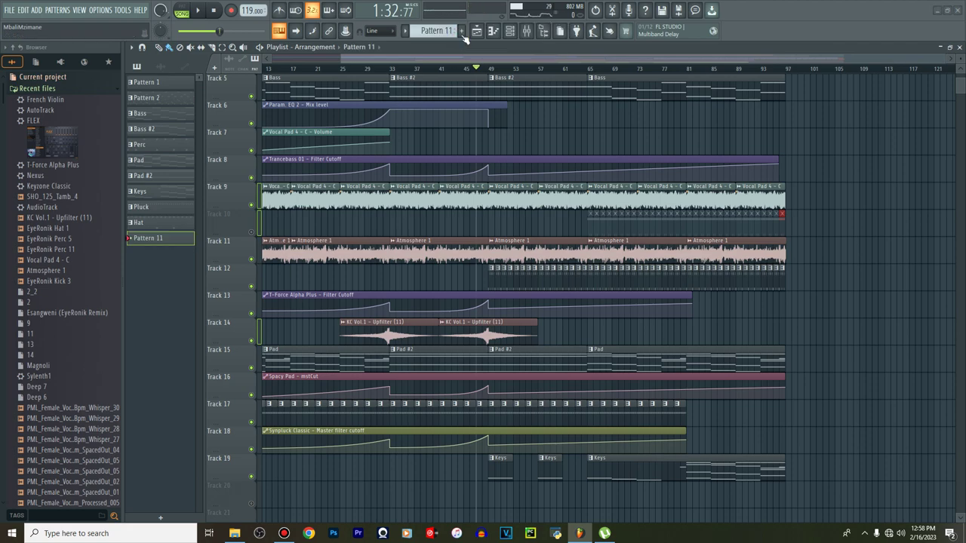
Open the French Violin piano roll, add a four-bar C6 note at bar 1 and listen to it zoomed in
{"action": "left_click", "coordinate": [510, 30]}
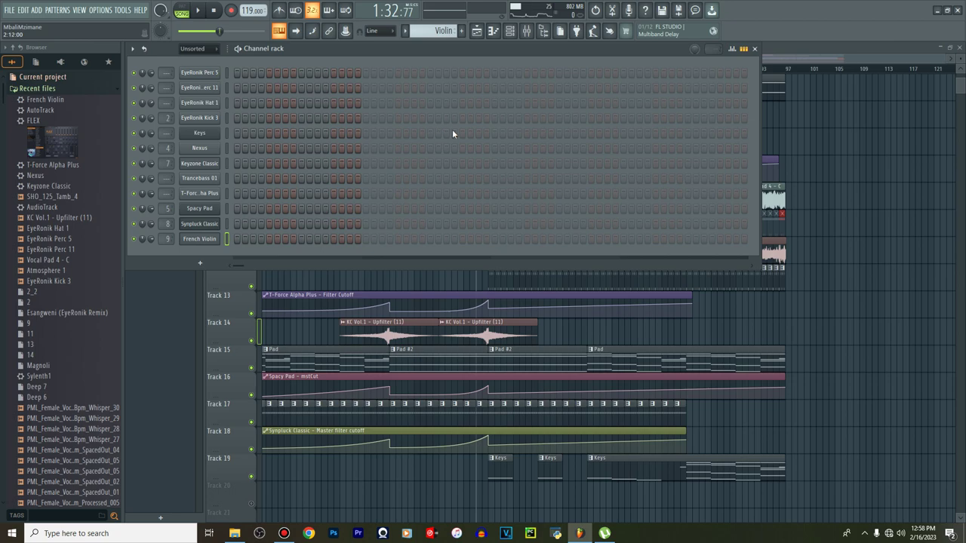
{"action": "right_click", "coordinate": [197, 240]}
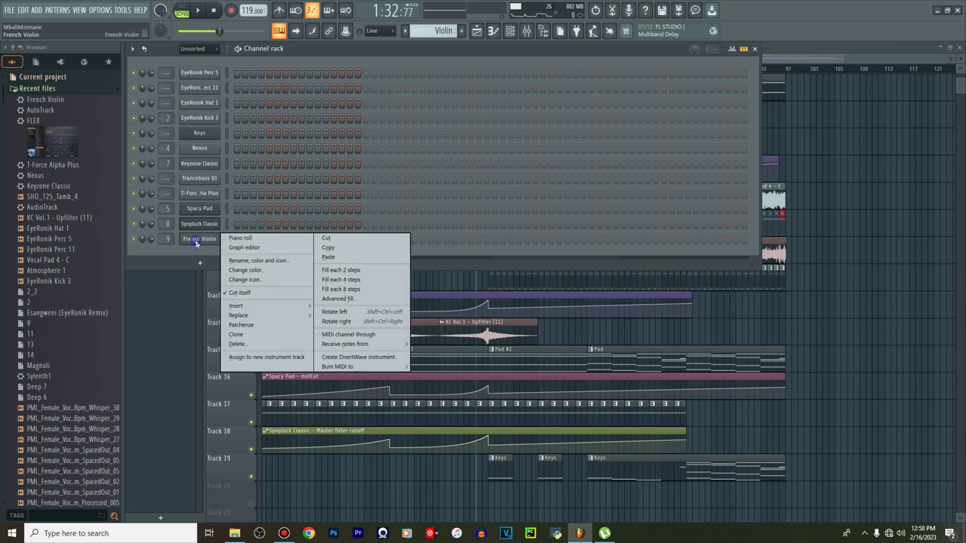
{"action": "left_click", "coordinate": [243, 239]}
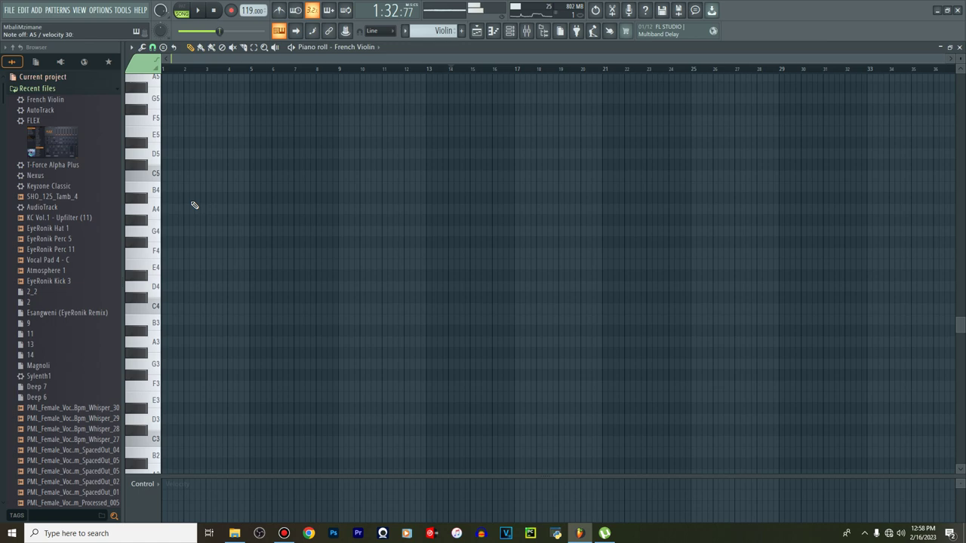
{"action": "scroll", "coordinate": [194, 205], "scroll_direction": "up", "scroll_amount": 5}
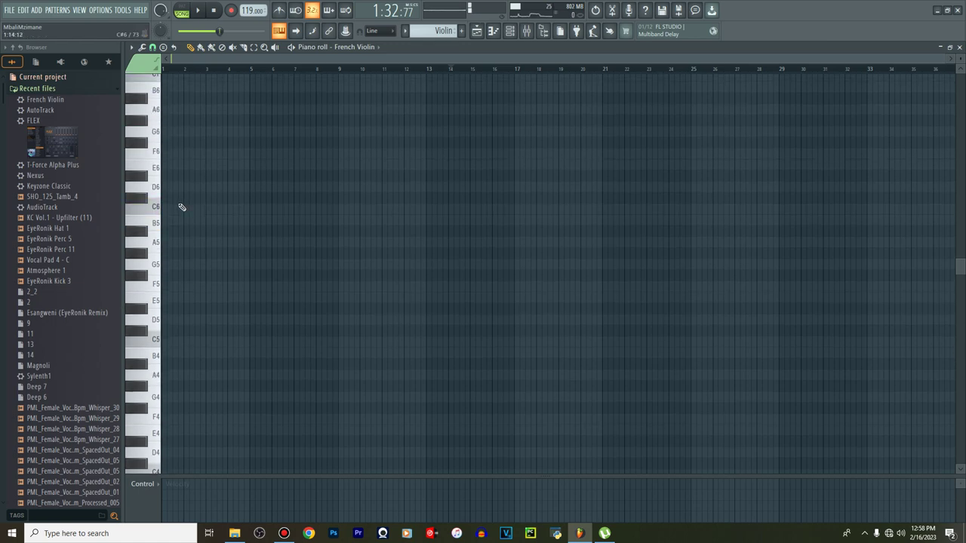
{"action": "left_click", "coordinate": [182, 207]}
{"action": "key", "text": "space"}
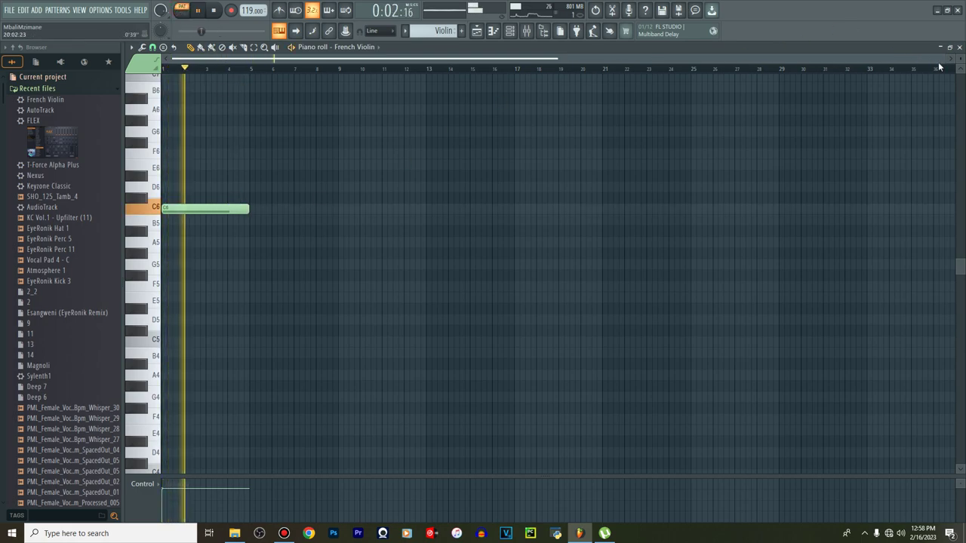
{"action": "left_click_drag", "start_coordinate": [942, 60], "coordinate": [821, 77]}
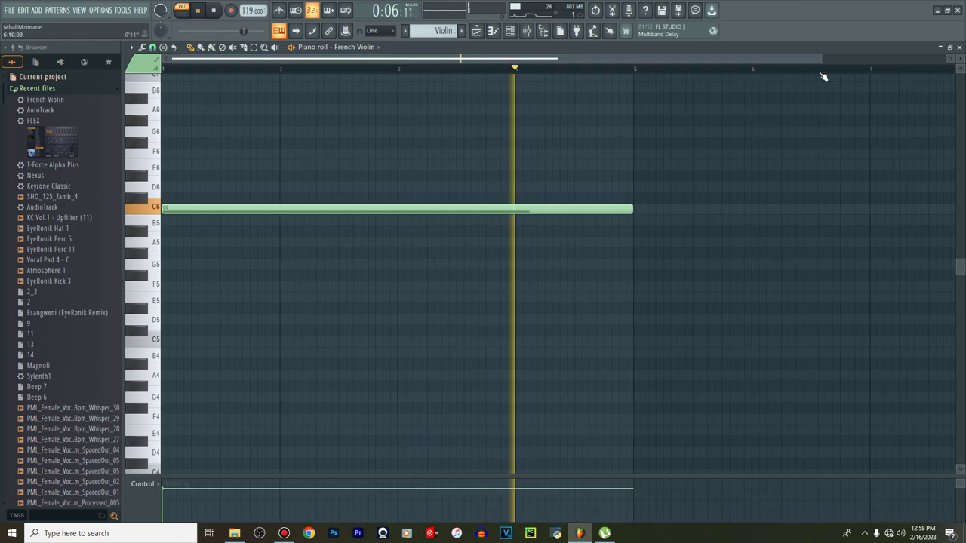
{"action": "key", "text": "space"}
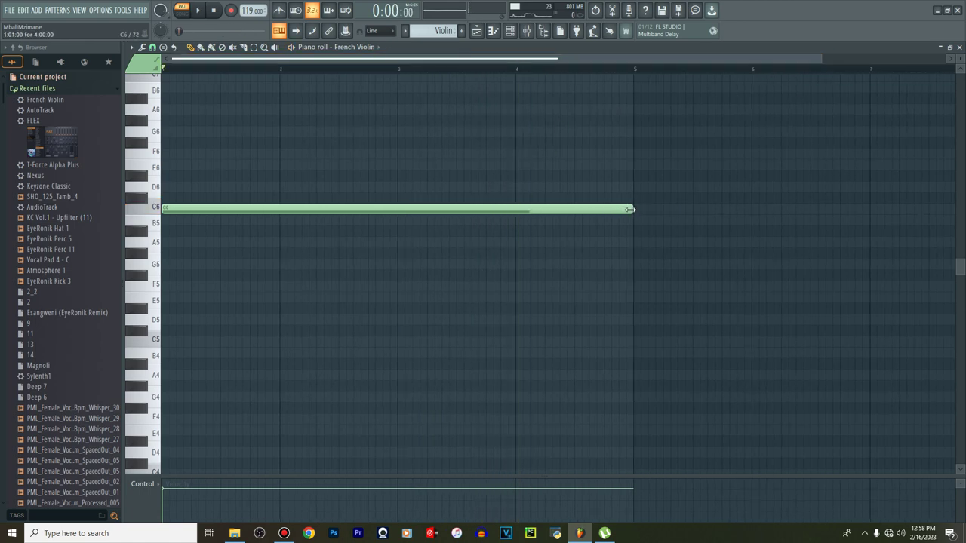
Shorten the C6 note to one bar and add one-bar B5 and A5 notes at bars 2 and 3
{"action": "left_click_drag", "start_coordinate": [631, 210], "coordinate": [434, 212]}
{"action": "key", "text": "space"}
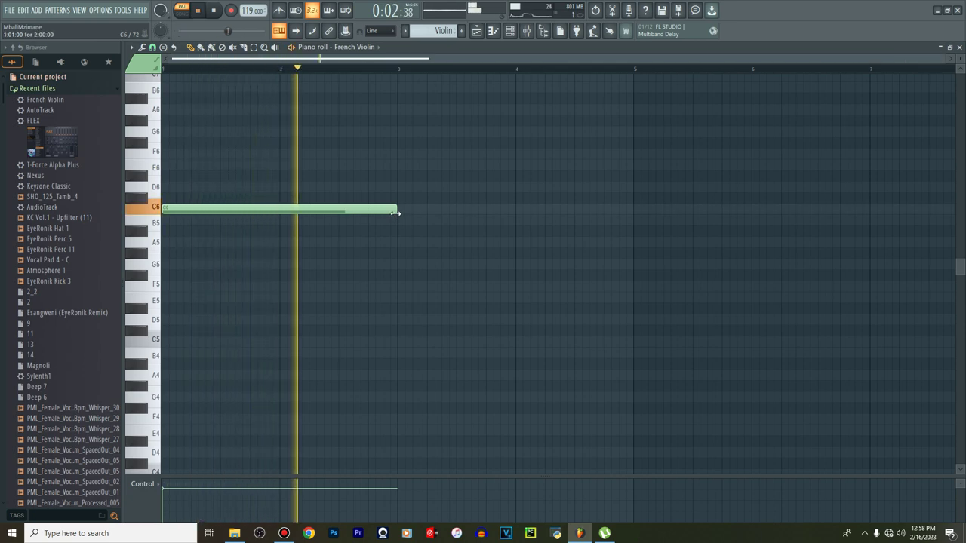
{"action": "key", "text": "space"}
{"action": "left_click_drag", "start_coordinate": [395, 213], "coordinate": [282, 218]}
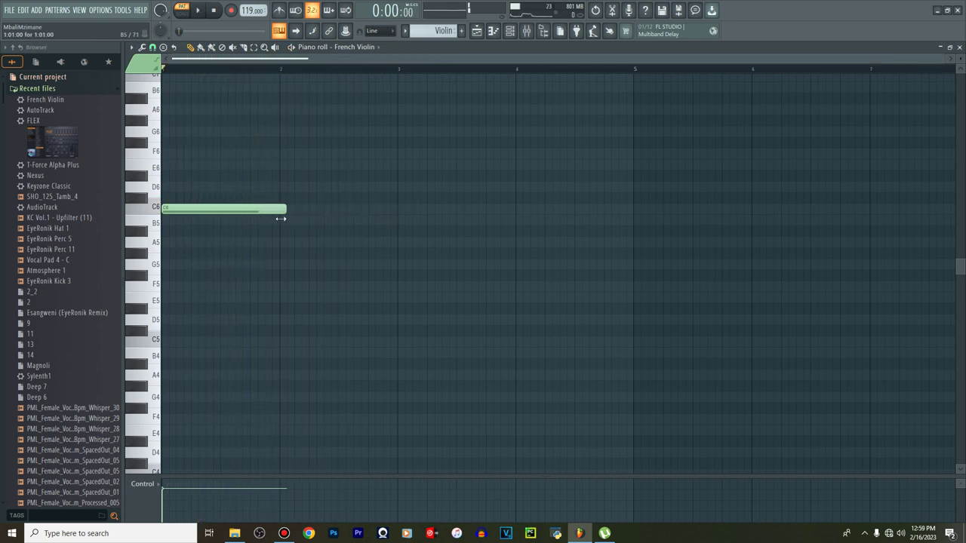
{"action": "left_click", "coordinate": [287, 223]}
{"action": "left_click", "coordinate": [404, 244]}
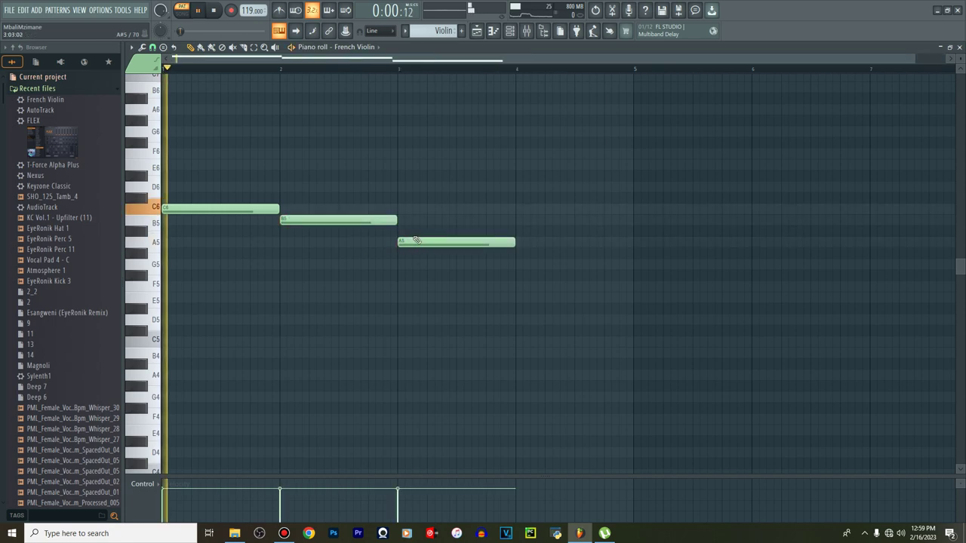
Extend the A5 note to one and a half bars and add a B5 note of the same length after it
{"action": "key", "text": "space"}
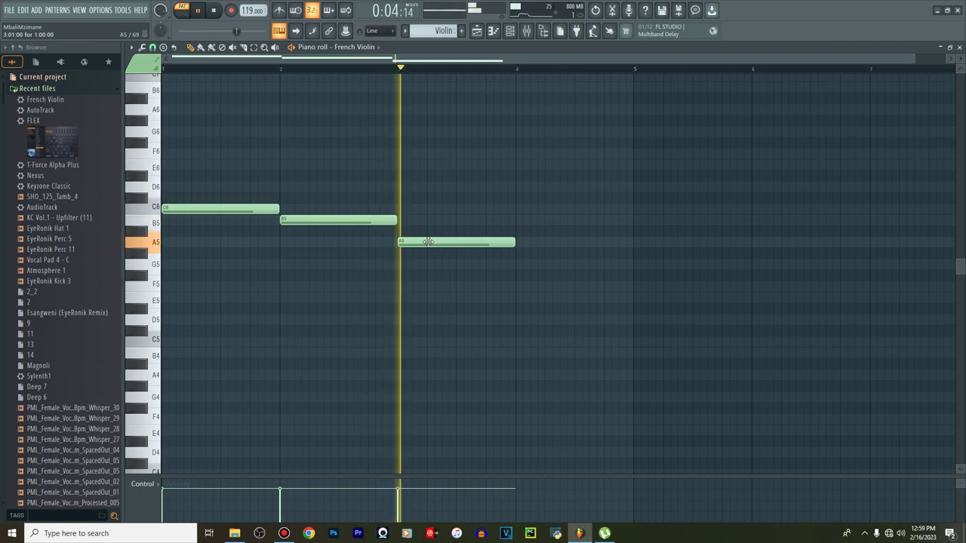
{"action": "left_click_drag", "start_coordinate": [513, 244], "coordinate": [574, 244]}
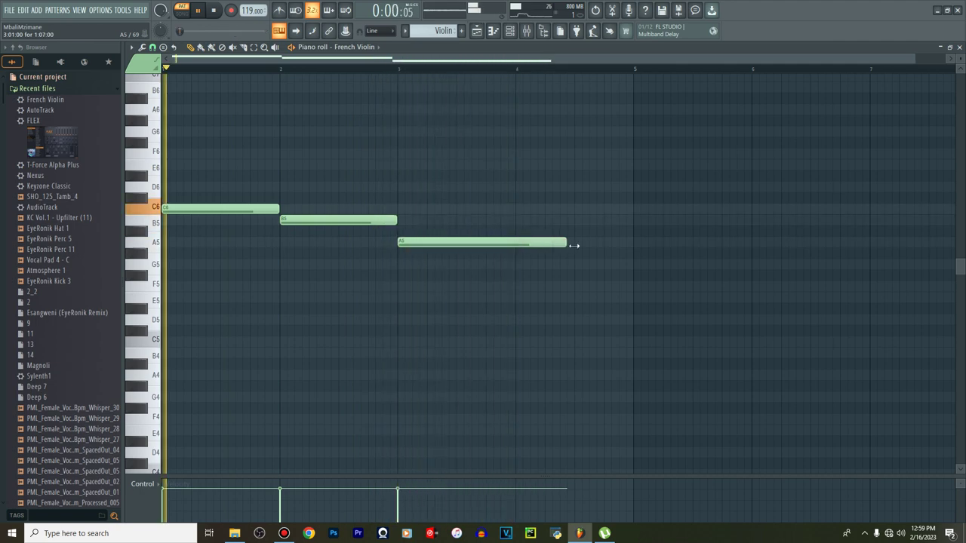
{"action": "left_click", "coordinate": [582, 219]}
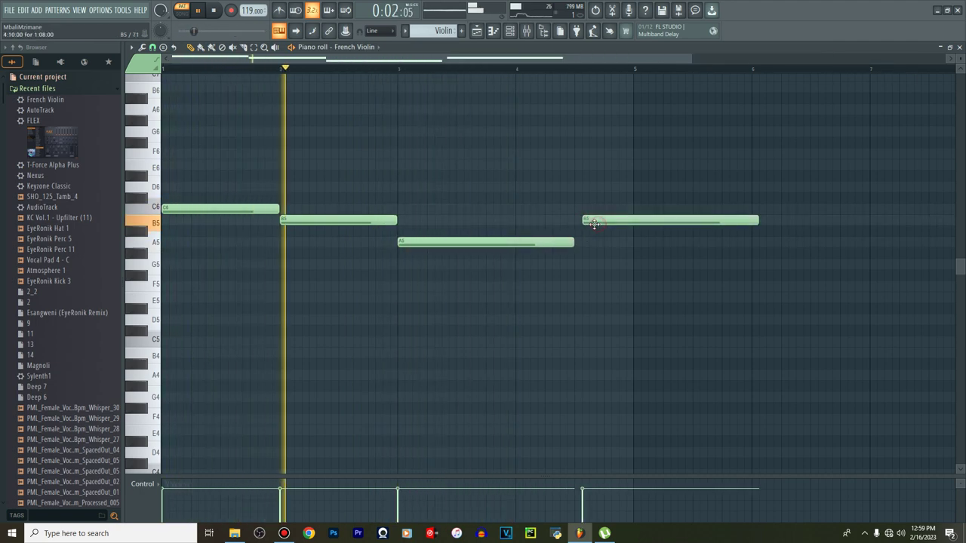
Shorten the last B5 violin note to half a bar and paint four Violin clips on Track 20 from bar 49
{"action": "left_click_drag", "start_coordinate": [754, 220], "coordinate": [629, 232]}
{"action": "left_click", "coordinate": [476, 32]}
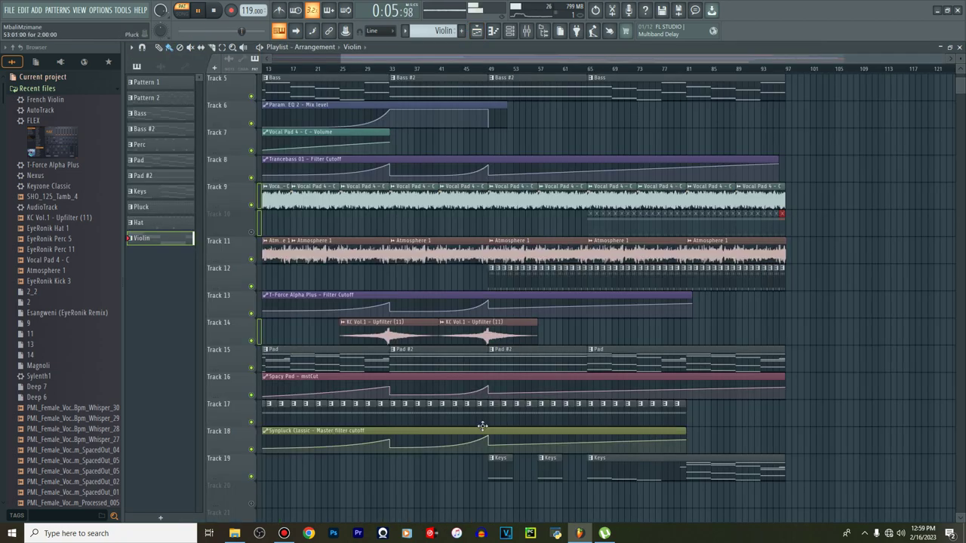
{"action": "scroll", "coordinate": [482, 427], "scroll_direction": "down", "scroll_amount": 1}
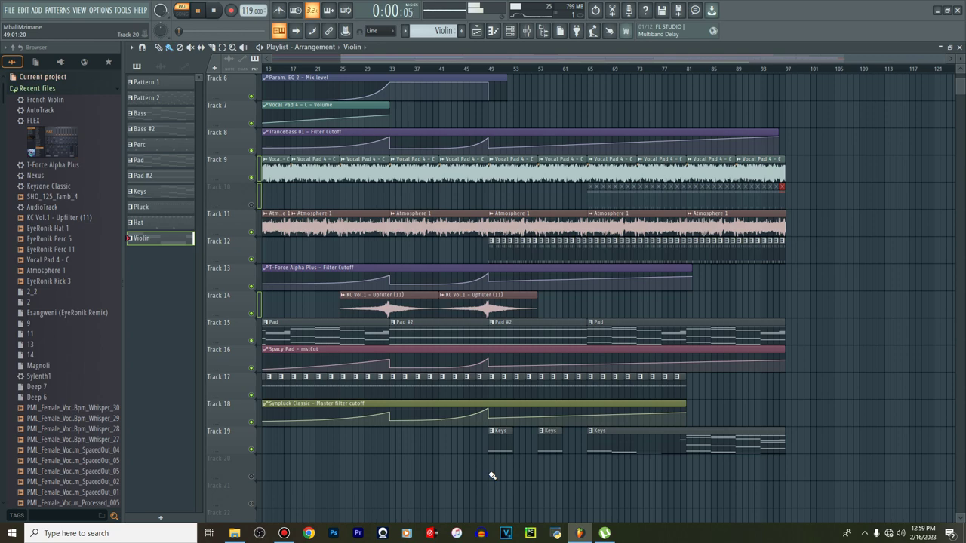
{"action": "left_click", "coordinate": [253, 478]}
{"action": "left_click", "coordinate": [489, 74]}
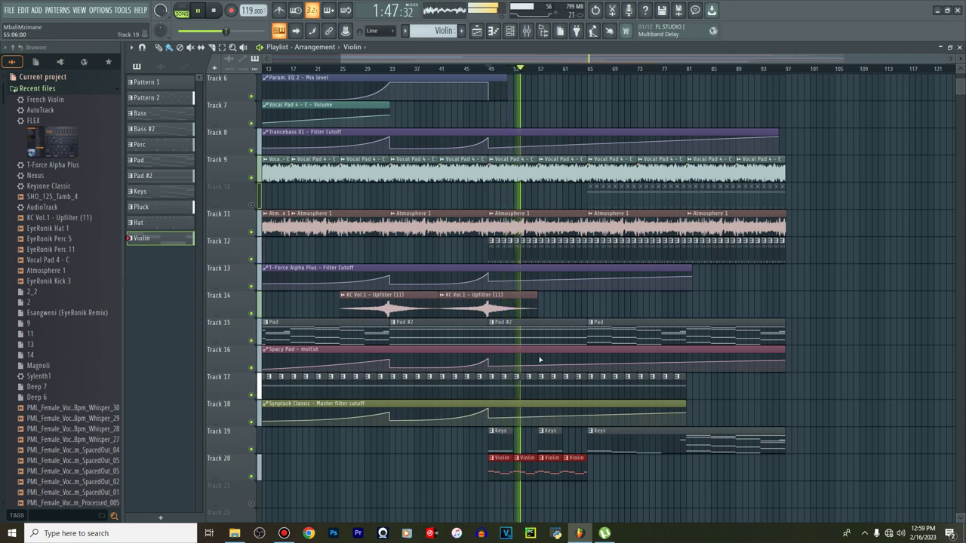
Set the French Violin mixer level to about -4.9 dB and check the dry level in its Fruity Reeverb 2 settings
{"action": "left_click", "coordinate": [528, 33]}
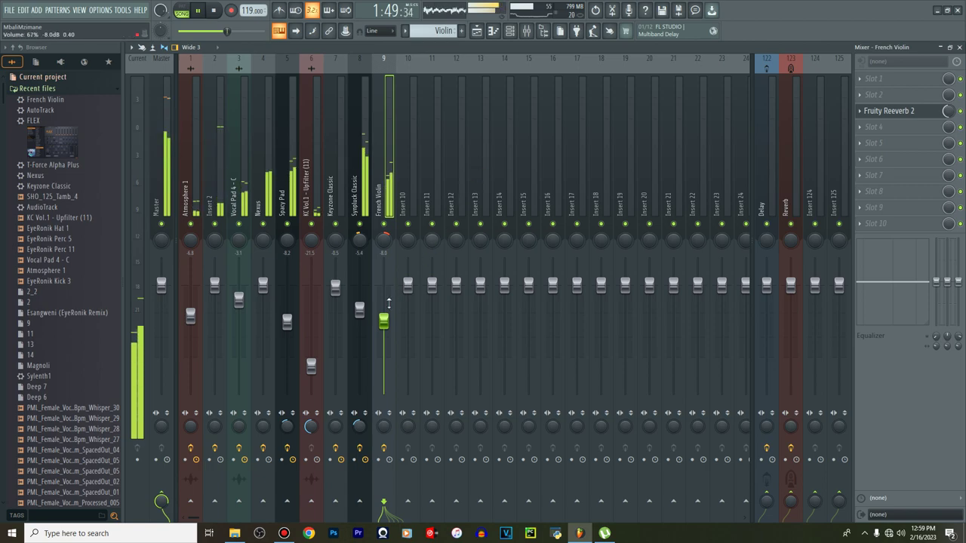
{"action": "left_click_drag", "start_coordinate": [384, 312], "coordinate": [383, 310]}
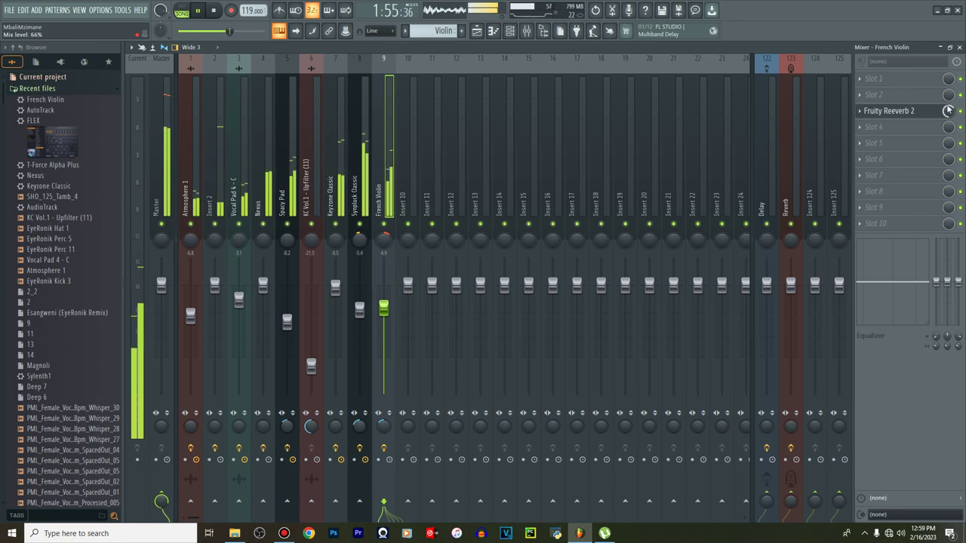
{"action": "left_click", "coordinate": [889, 111]}
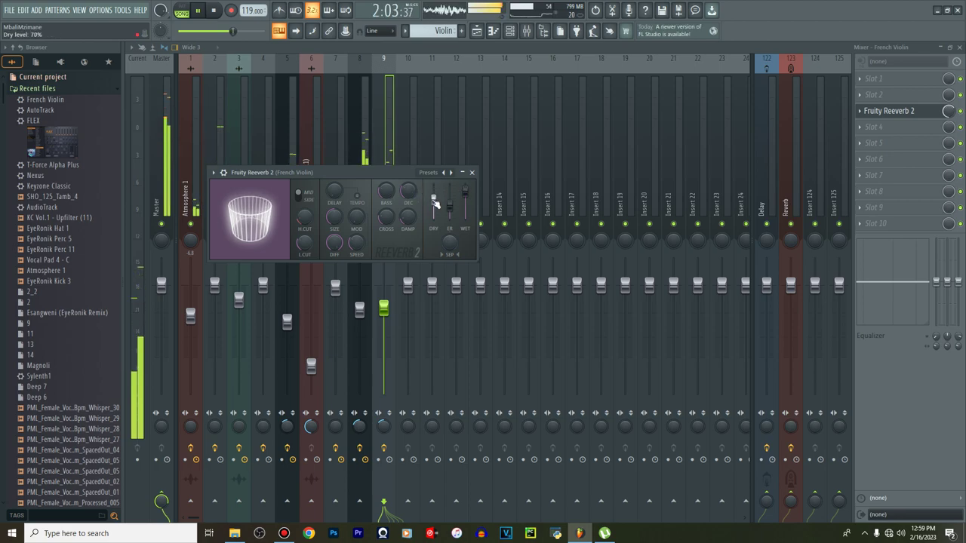
{"action": "left_click", "coordinate": [477, 30]}
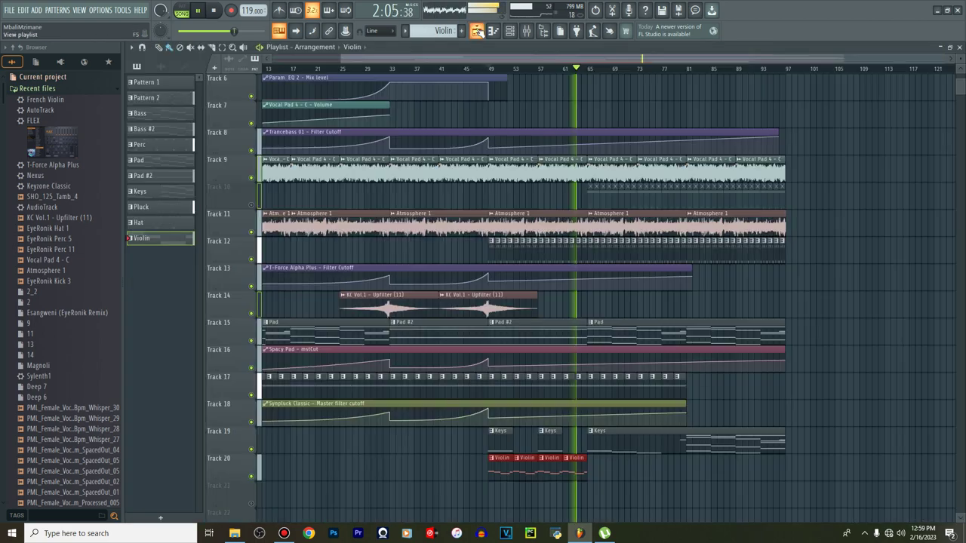
Add four more Violin clips on Track 20 from bar 65 to 81 and unmute Track 10
{"action": "left_click_drag", "start_coordinate": [596, 467], "coordinate": [665, 474]}
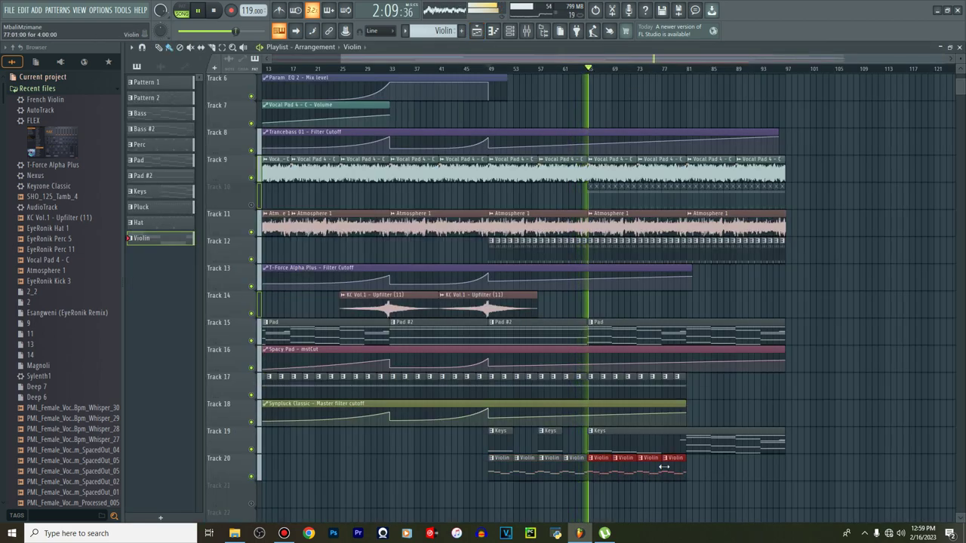
{"action": "left_click", "coordinate": [252, 205]}
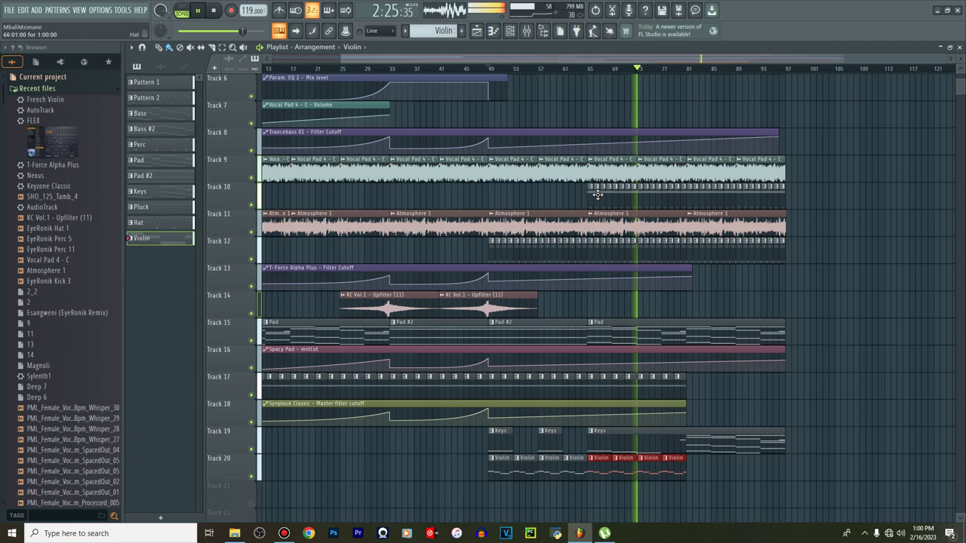
Listen to the arrangement up to bar 81 while looking over the upper tracks, and stop playback
{"action": "scroll", "coordinate": [597, 195], "scroll_direction": "up", "scroll_amount": 1}
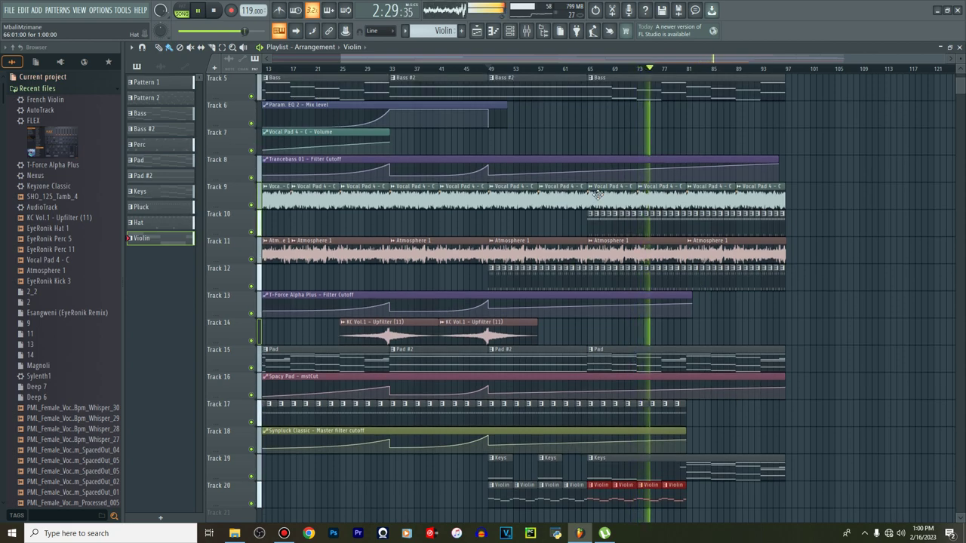
{"action": "right_click", "coordinate": [779, 165]}
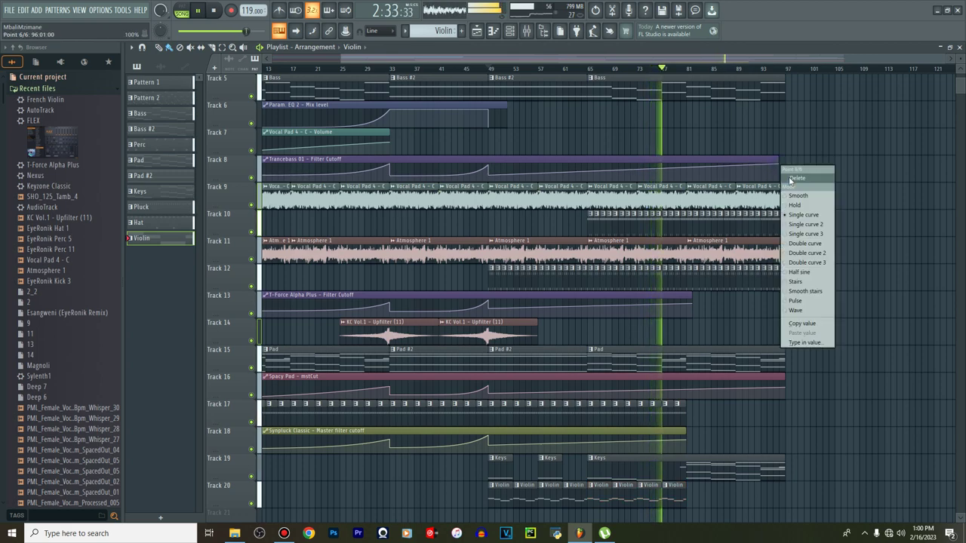
{"action": "left_click", "coordinate": [678, 66]}
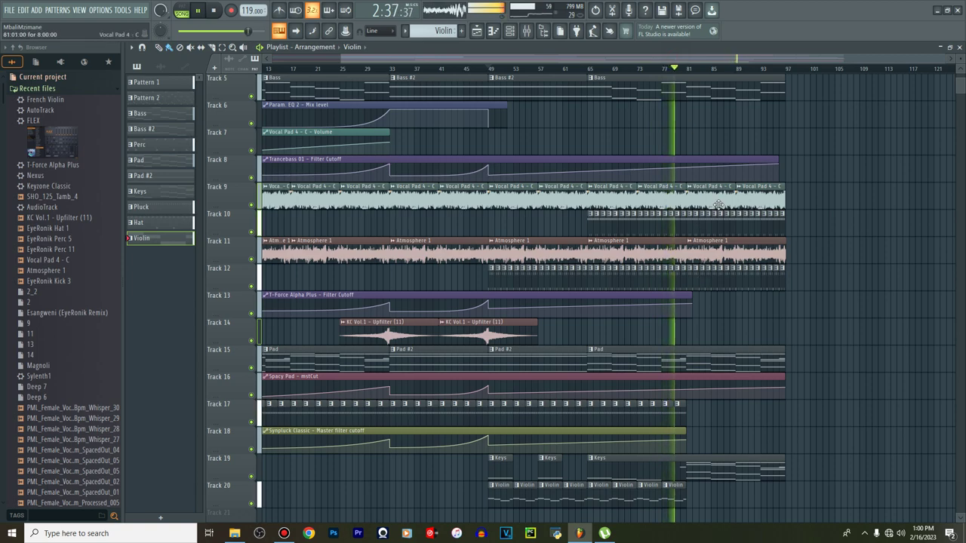
{"action": "scroll", "coordinate": [675, 151], "scroll_direction": "up", "scroll_amount": 4}
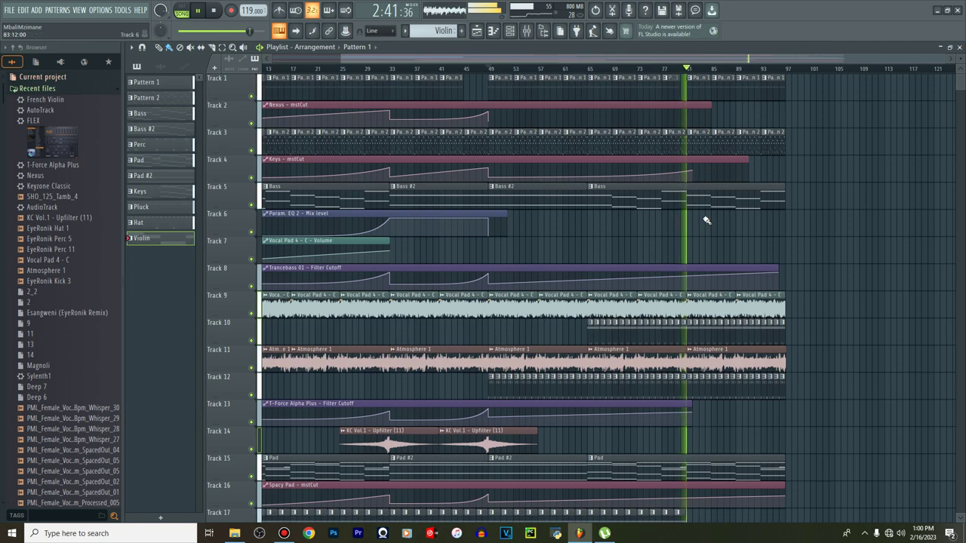
{"action": "key", "text": "space"}
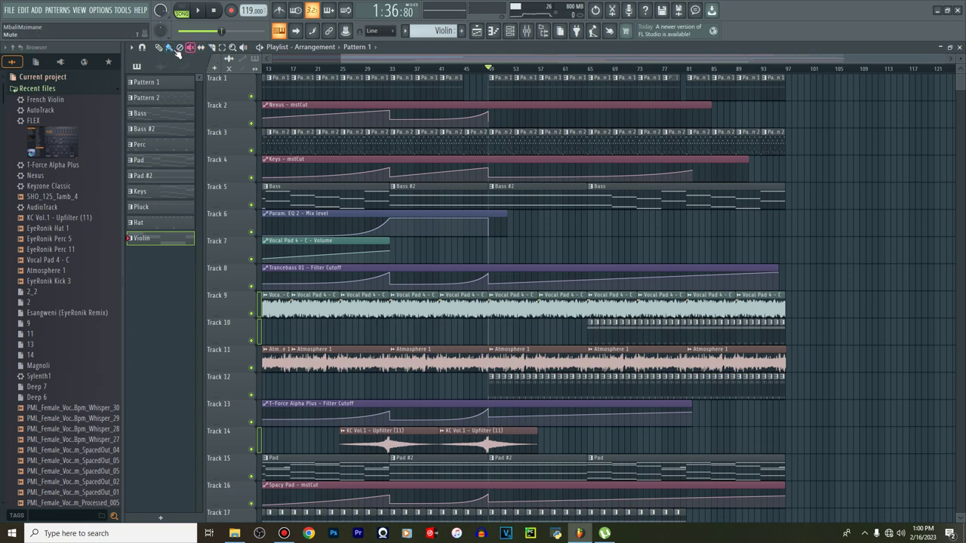
Paint eight two-bar SHO_125_Tamb_4 audio clips on Track 6 from bar 89 and start playback
{"action": "left_click", "coordinate": [160, 68]}
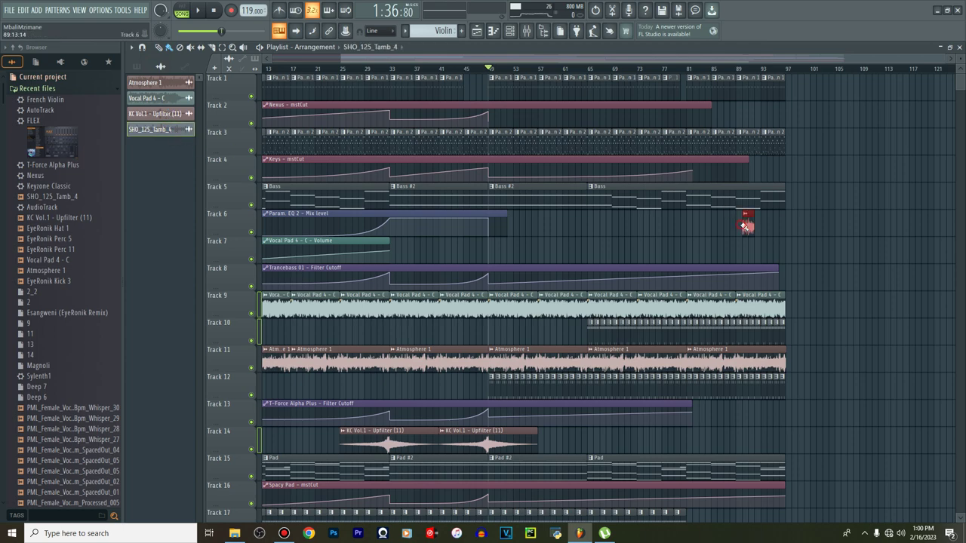
{"action": "left_click_drag", "start_coordinate": [788, 234], "coordinate": [826, 228]}
{"action": "key", "text": "space"}
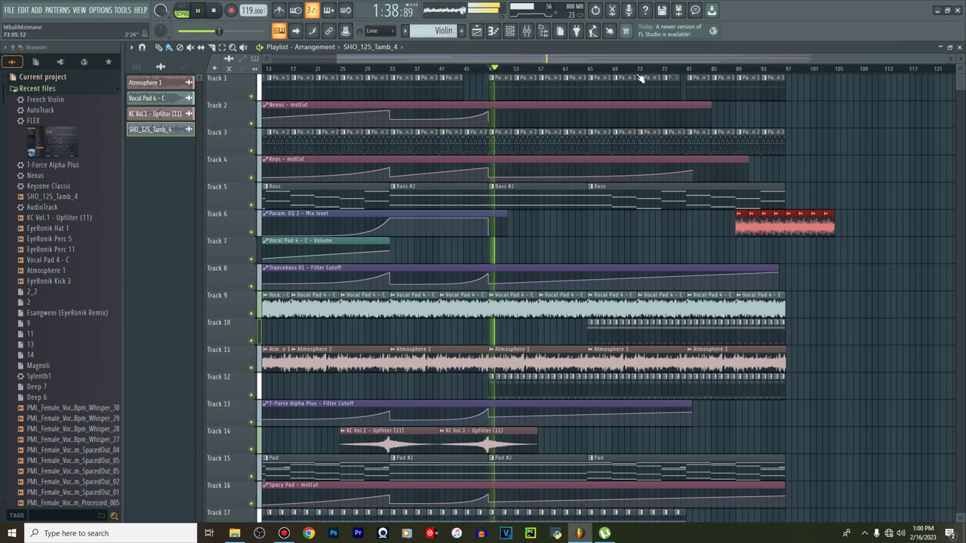
Listen to the arrangement from bar 69 while checking the lower tracks, and stop playback
{"action": "left_click", "coordinate": [613, 69]}
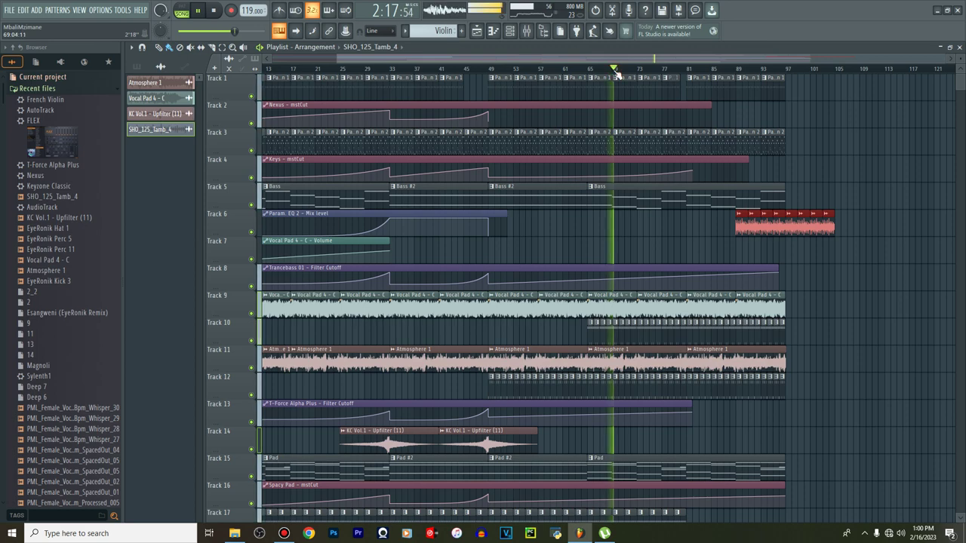
{"action": "scroll", "coordinate": [682, 329], "scroll_direction": "down", "scroll_amount": 5}
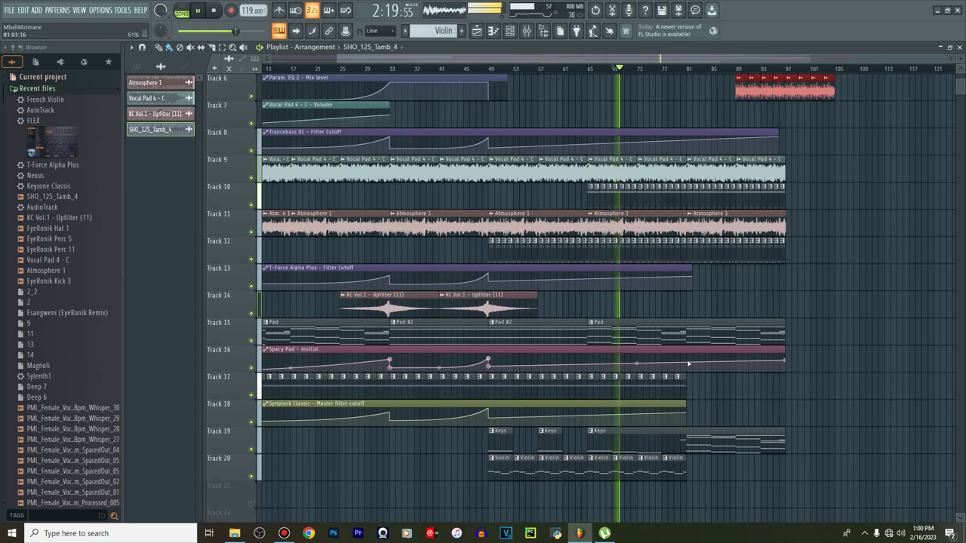
{"action": "left_click", "coordinate": [681, 403]}
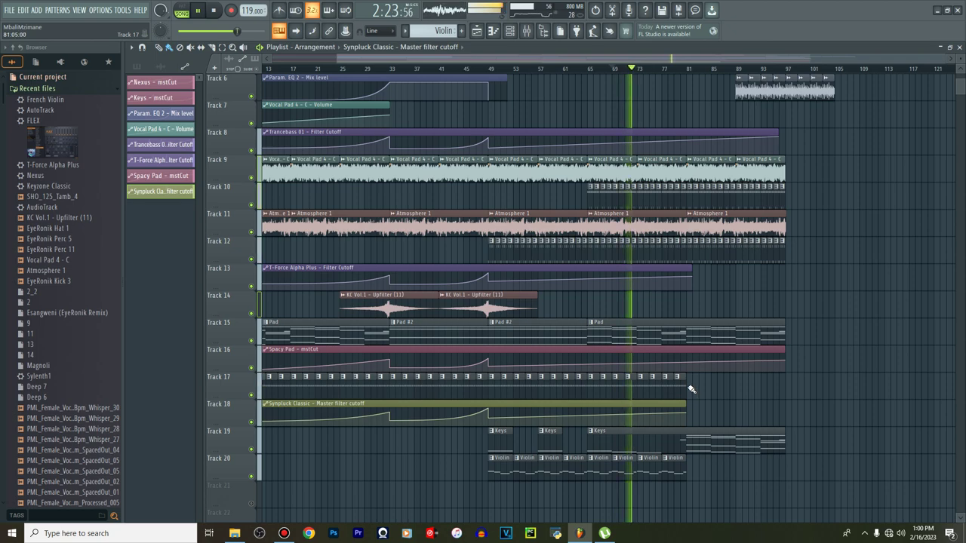
{"action": "key", "text": "space"}
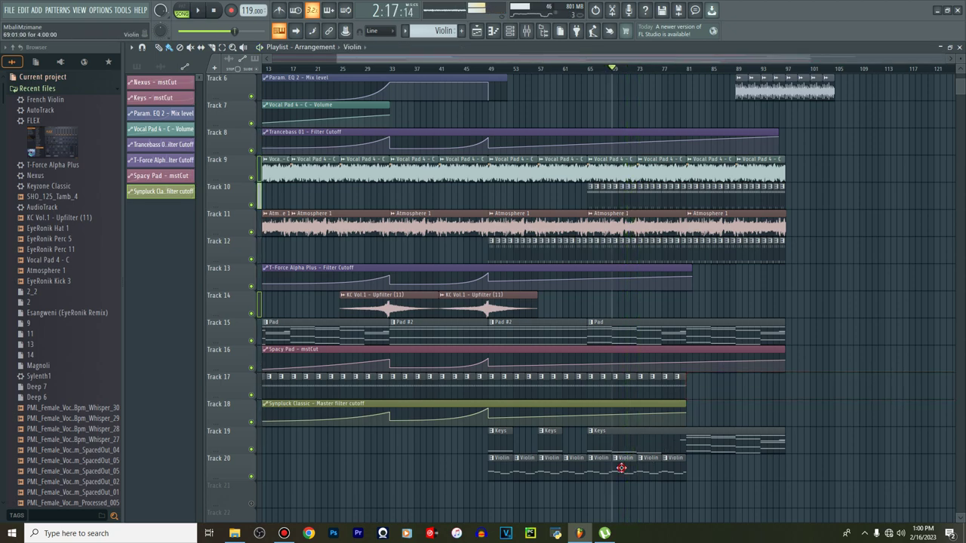
Open the Violin pattern in the piano roll and listen to its melody from bar 1
{"action": "double_click", "coordinate": [644, 463]}
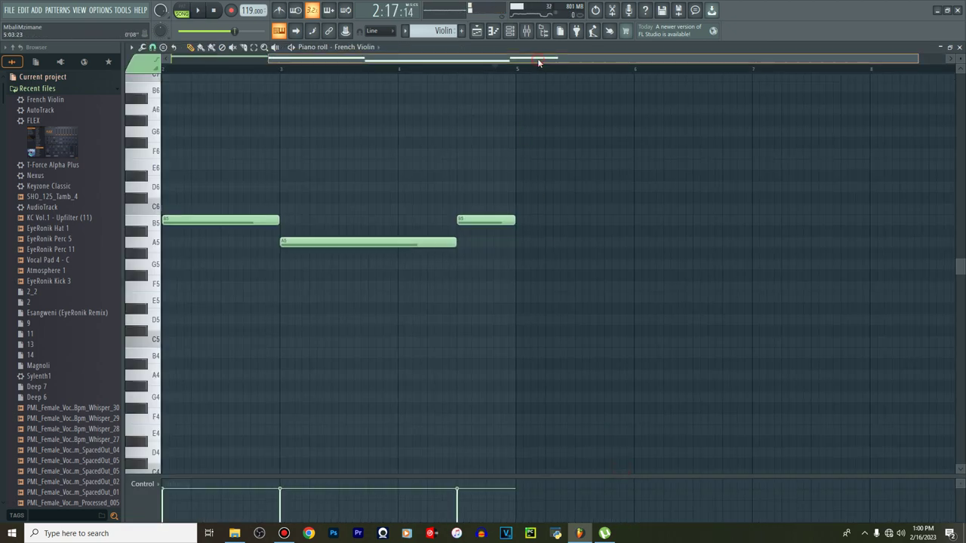
{"action": "left_click_drag", "start_coordinate": [538, 60], "coordinate": [366, 62]}
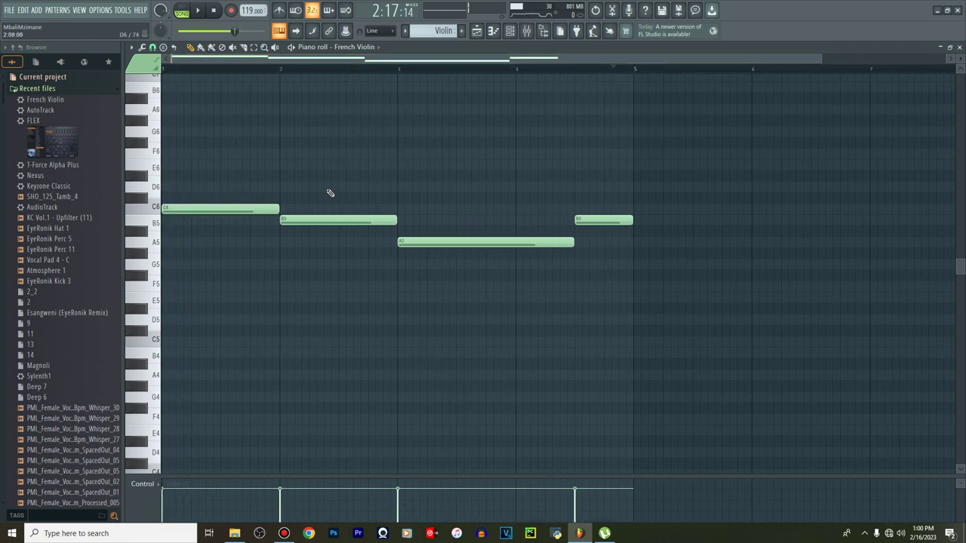
{"action": "key", "text": "space"}
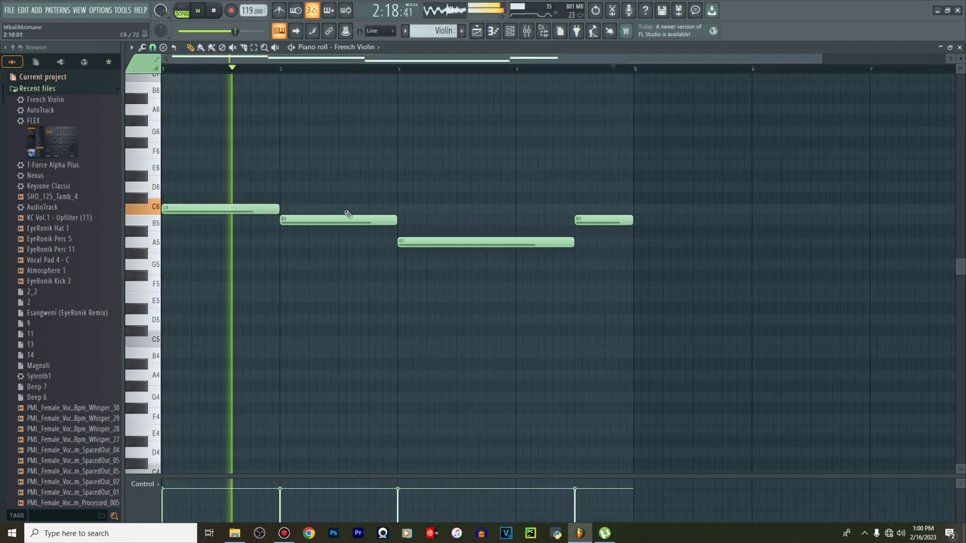
{"action": "key", "text": "space"}
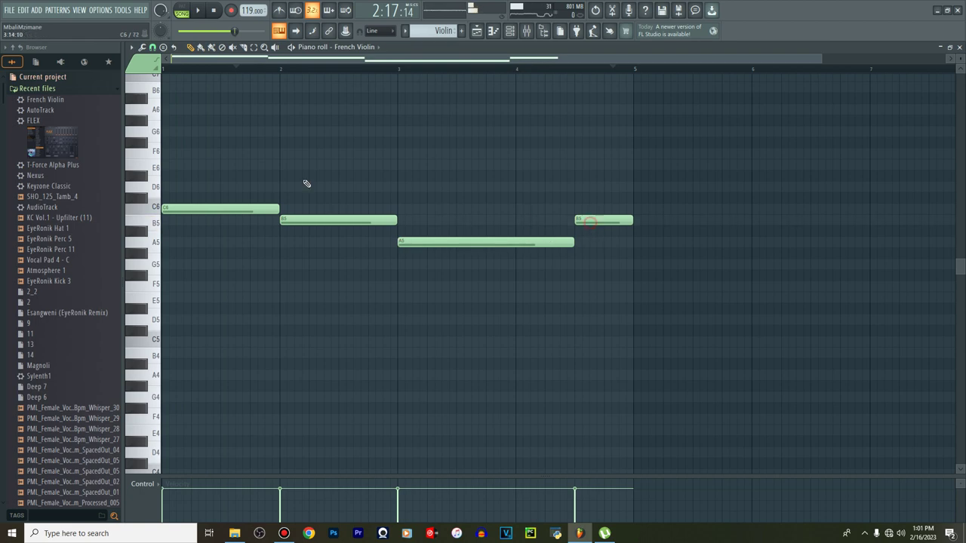
Replace the long notes in bars 1 and 2 with half-bar C6, B5, A5 and B5 notes
{"action": "right_click", "coordinate": [227, 209]}
{"action": "left_click", "coordinate": [165, 209]}
{"action": "left_click", "coordinate": [225, 220]}
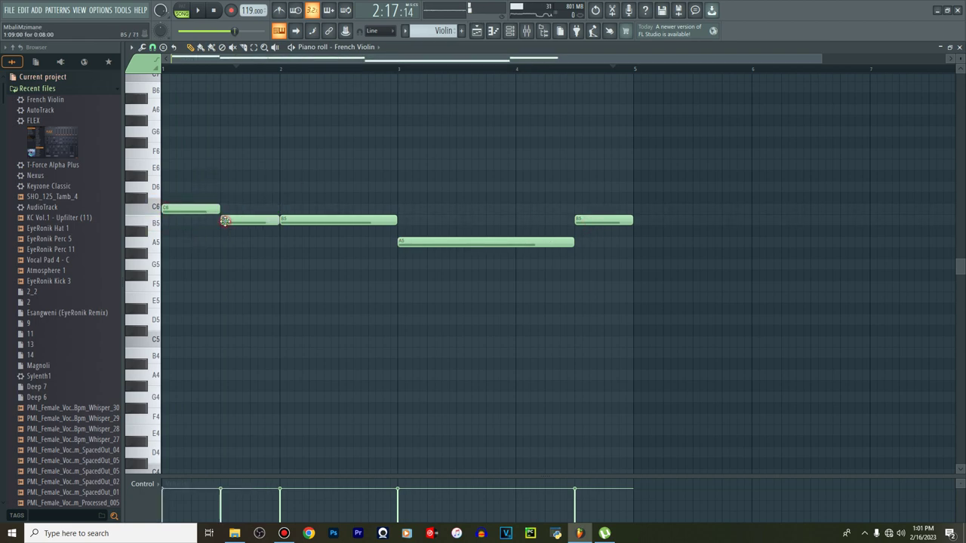
{"action": "left_click", "coordinate": [284, 243]}
{"action": "right_click", "coordinate": [336, 220]}
{"action": "left_click", "coordinate": [343, 220]}
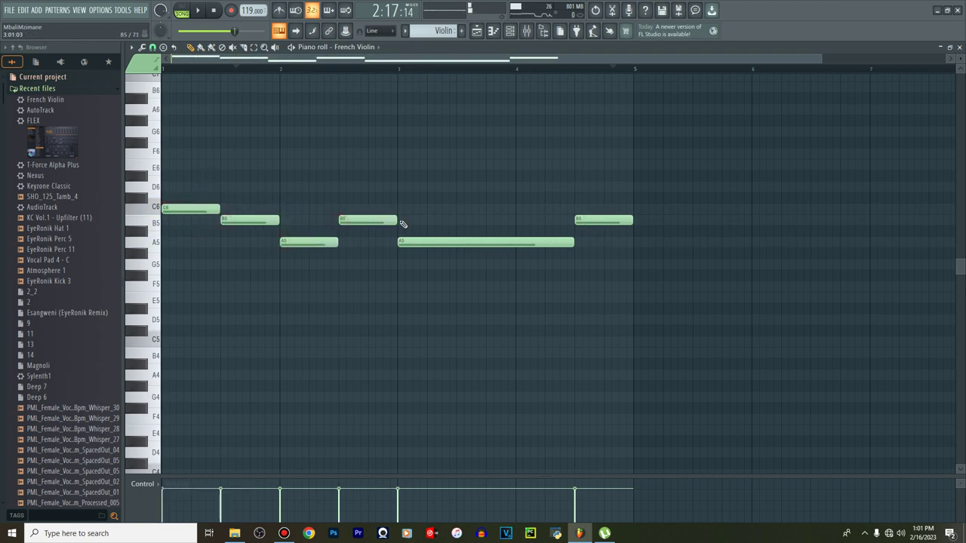
Replace the long A5 with half-bar C6, B5 and A5 notes from bar 3, and raise the last note to D6
{"action": "left_click", "coordinate": [402, 209]}
{"action": "right_click", "coordinate": [429, 241]}
{"action": "left_click", "coordinate": [453, 221]}
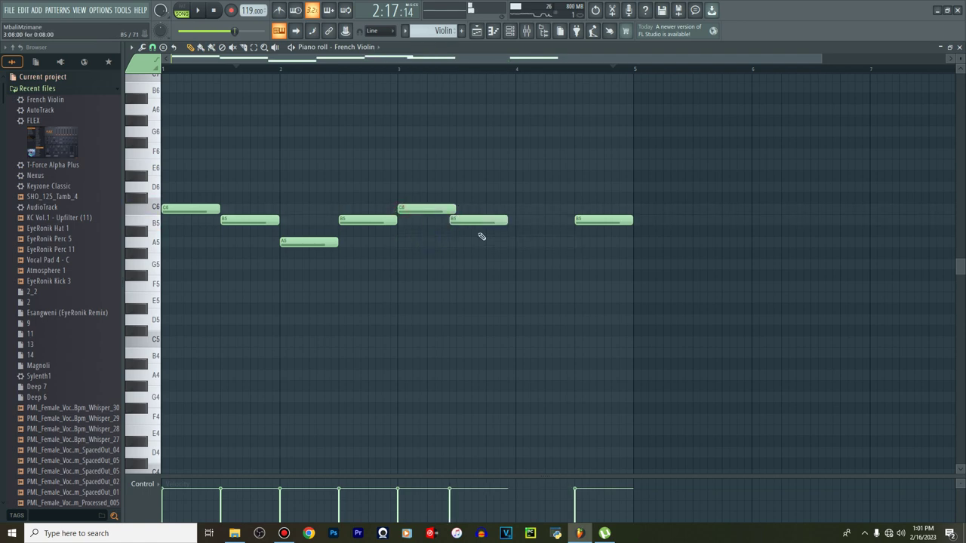
{"action": "left_click", "coordinate": [519, 242]}
{"action": "left_click_drag", "start_coordinate": [575, 220], "coordinate": [574, 184]}
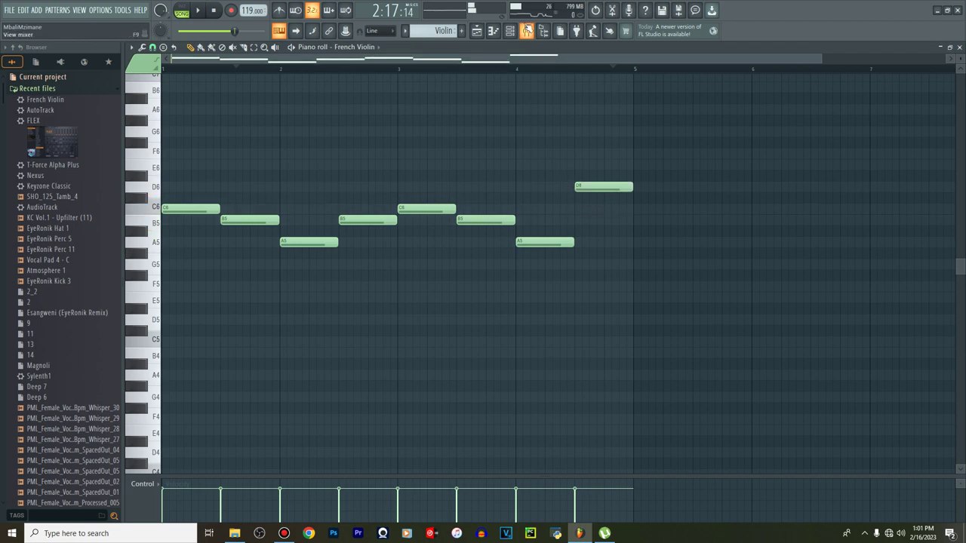
Select bars 49 to 63 in the playlist and create an automation clip for the French Violin's mixer panning
{"action": "left_click", "coordinate": [510, 30]}
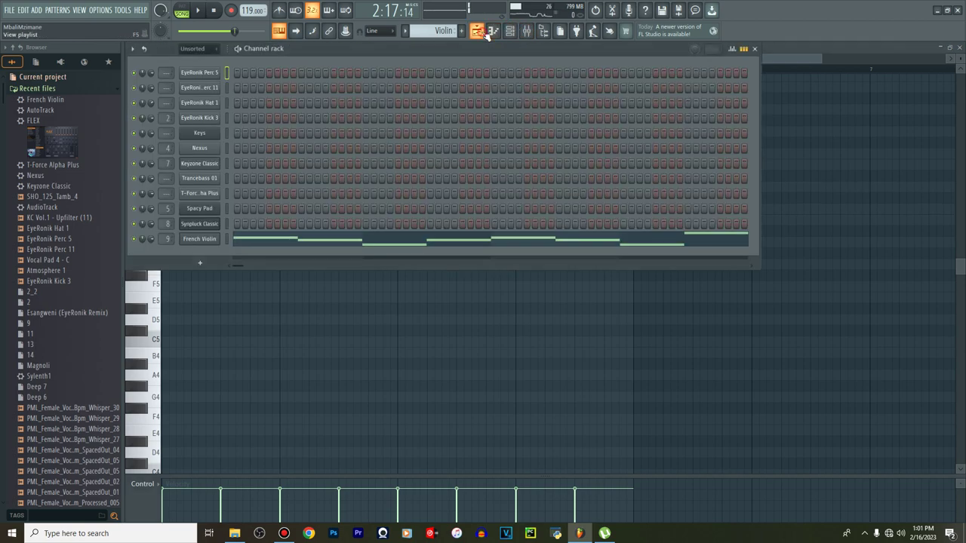
{"action": "left_click", "coordinate": [484, 32]}
{"action": "left_click_drag", "start_coordinate": [492, 73], "coordinate": [577, 82]}
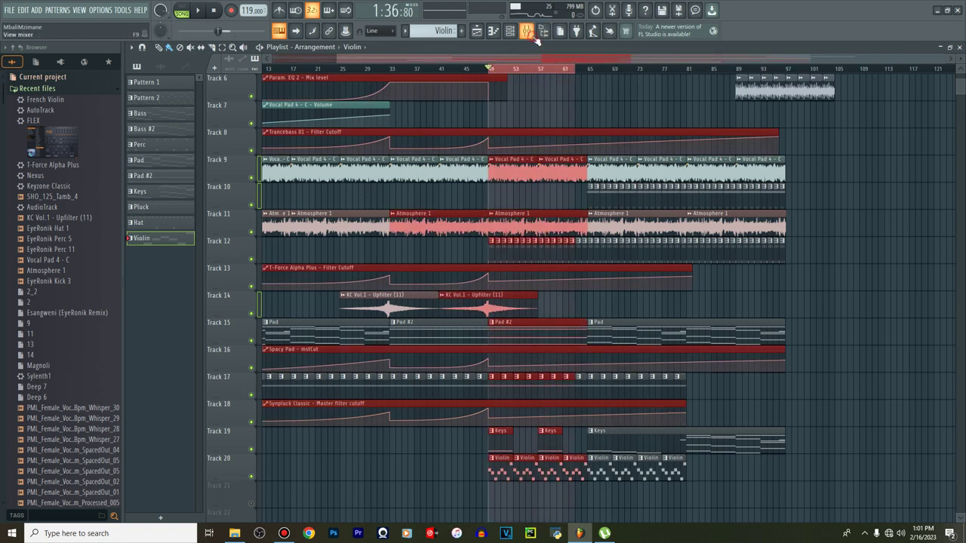
{"action": "left_click", "coordinate": [531, 34]}
{"action": "right_click", "coordinate": [386, 242]}
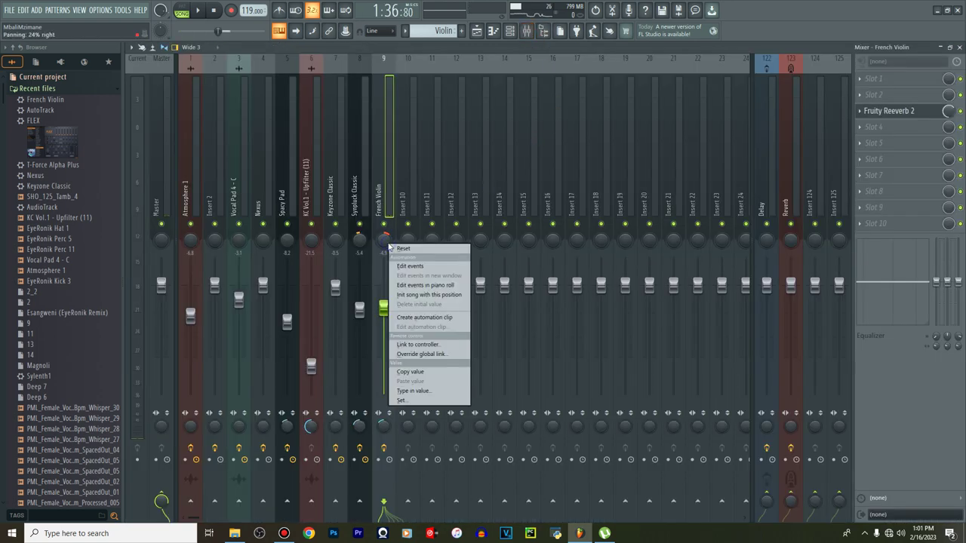
{"action": "left_click", "coordinate": [416, 318]}
{"action": "left_click", "coordinate": [476, 31]}
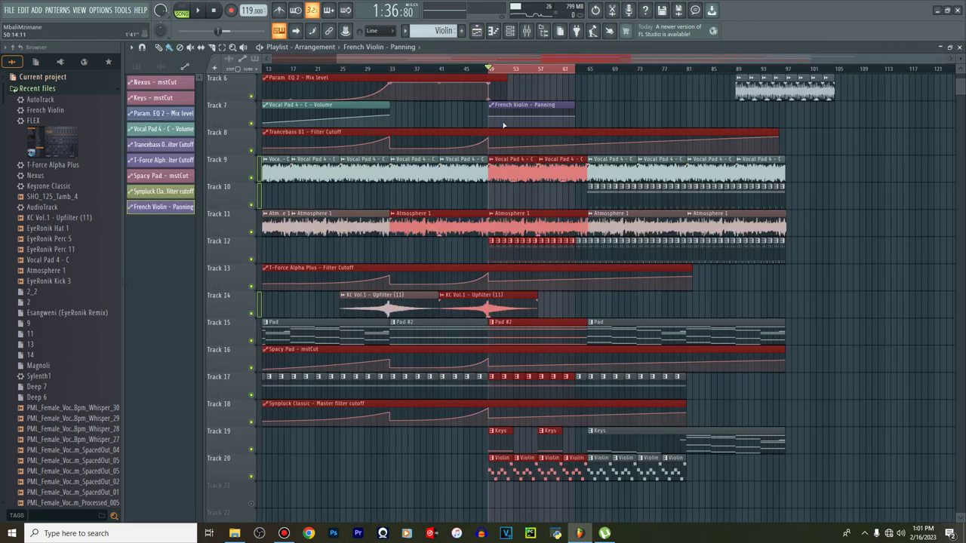
Lower the start point of the French Violin panning automation to form a rising curve and play it from about bar 50
{"action": "left_click_drag", "start_coordinate": [491, 118], "coordinate": [491, 130]}
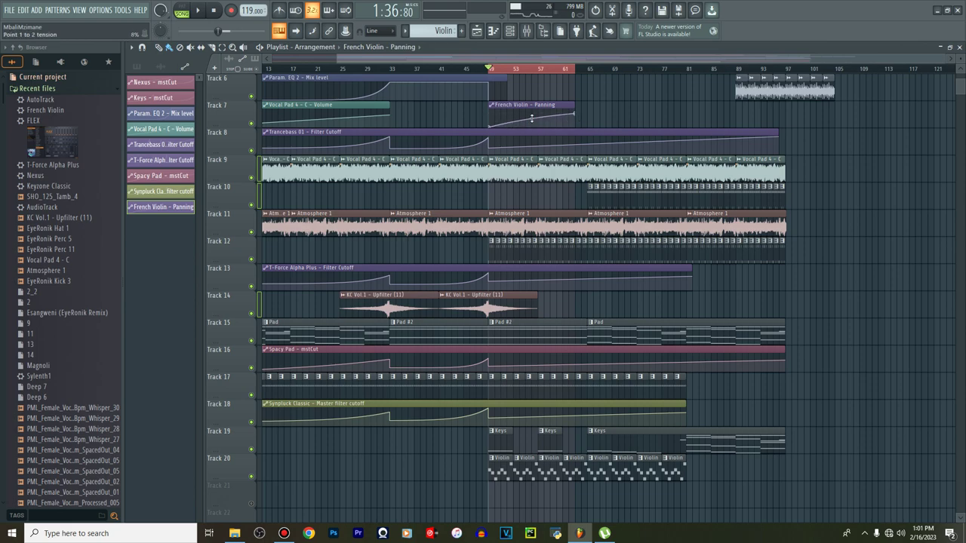
{"action": "key", "text": "space"}
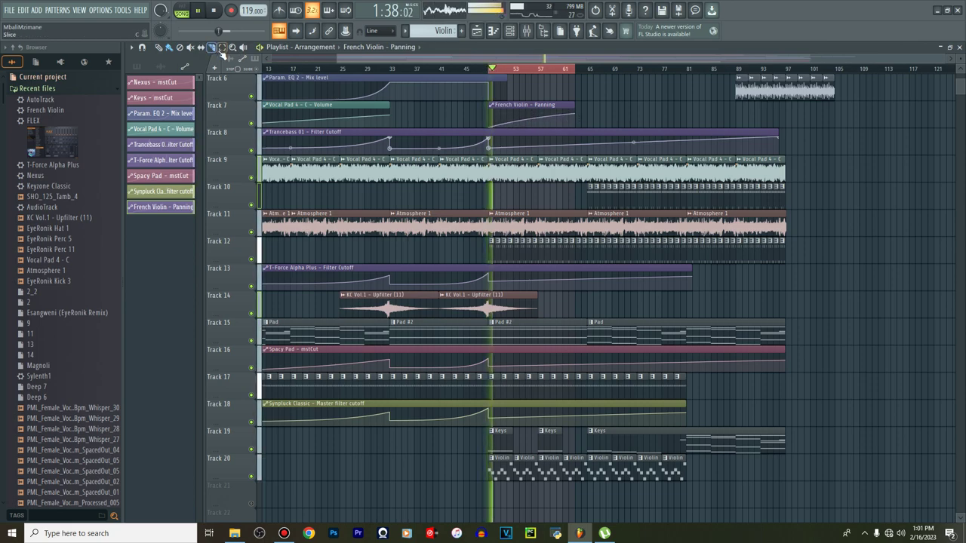
{"action": "left_click", "coordinate": [498, 71]}
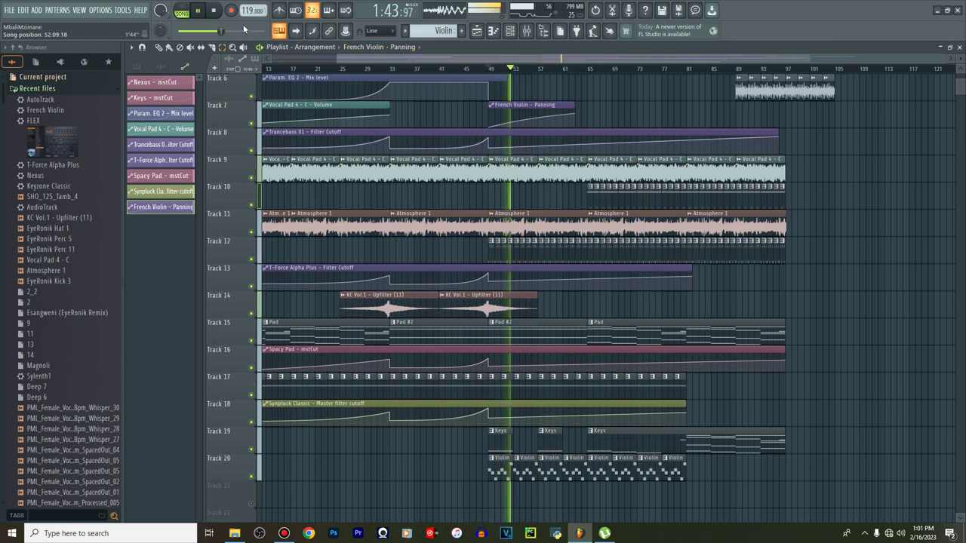
Stop playback and create an automation clip for the French Violin's mixer volume, returning to the playlist
{"action": "left_click", "coordinate": [215, 11]}
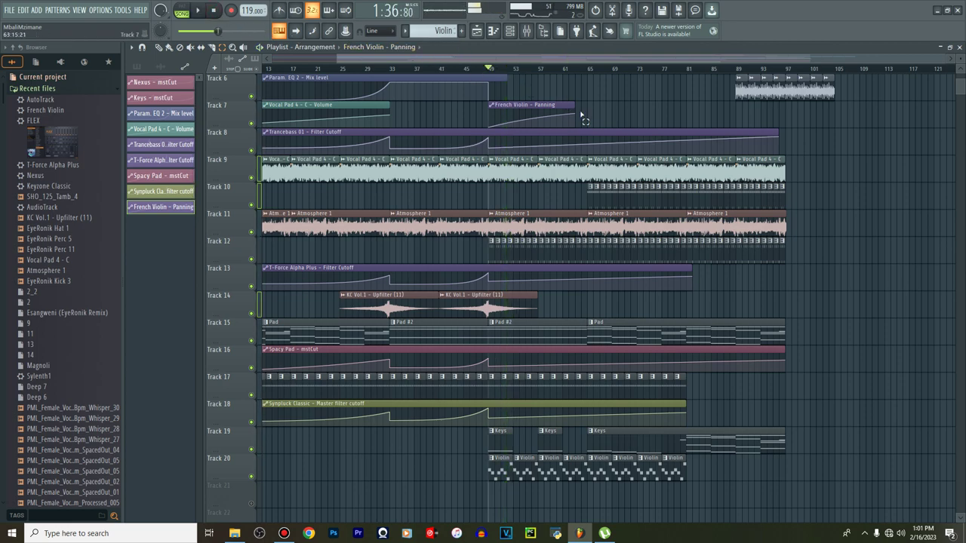
{"action": "left_click", "coordinate": [527, 32]}
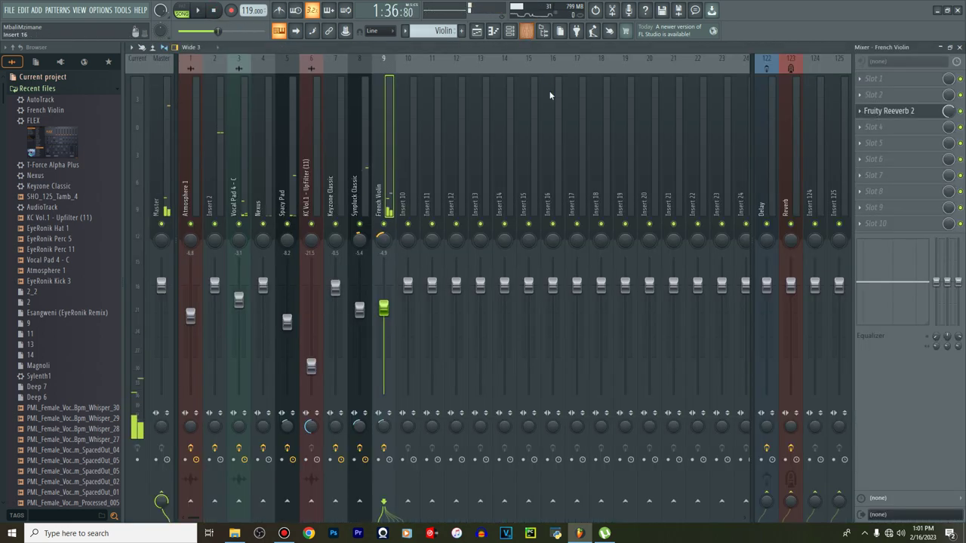
{"action": "right_click", "coordinate": [388, 316]}
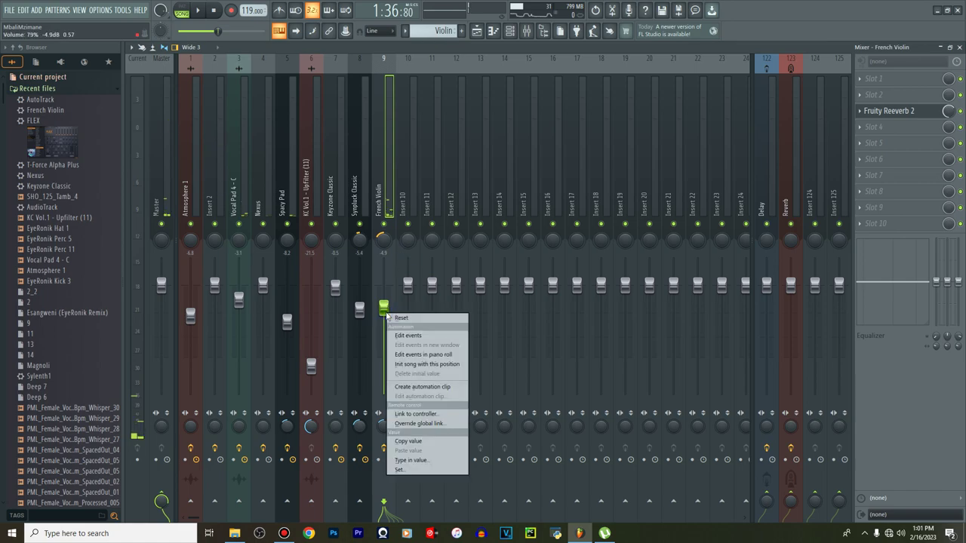
{"action": "left_click", "coordinate": [412, 390]}
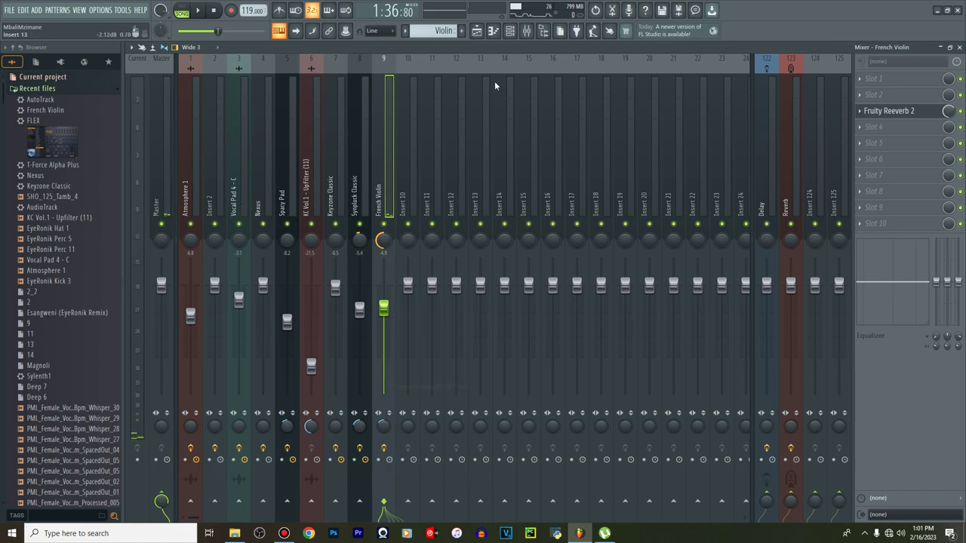
{"action": "left_click", "coordinate": [478, 32]}
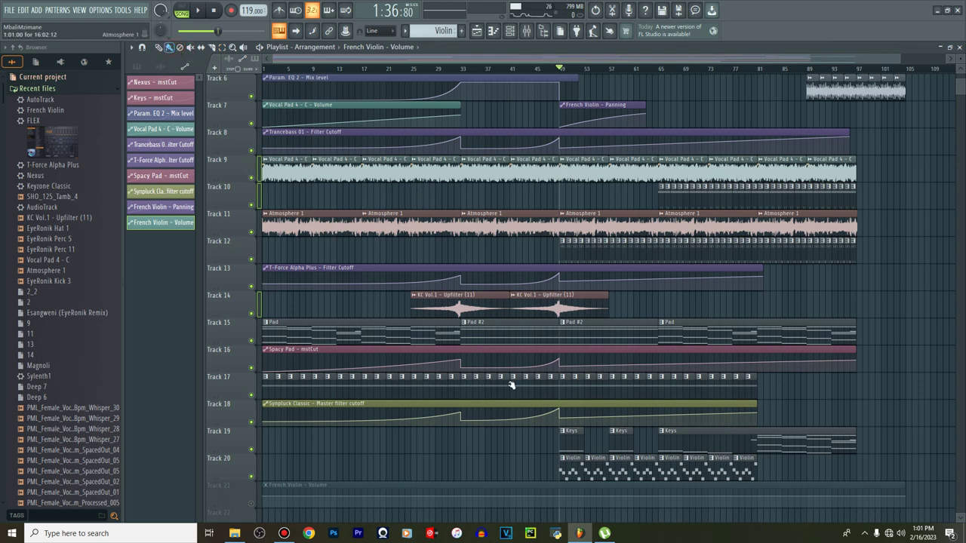
Move the French Violin volume automation clip on Track 21 to start at bar 49 and shorten it to end at bar 59
{"action": "scroll", "coordinate": [433, 378], "scroll_direction": "down", "scroll_amount": 3}
{"action": "left_click_drag", "start_coordinate": [435, 405], "coordinate": [721, 428]}
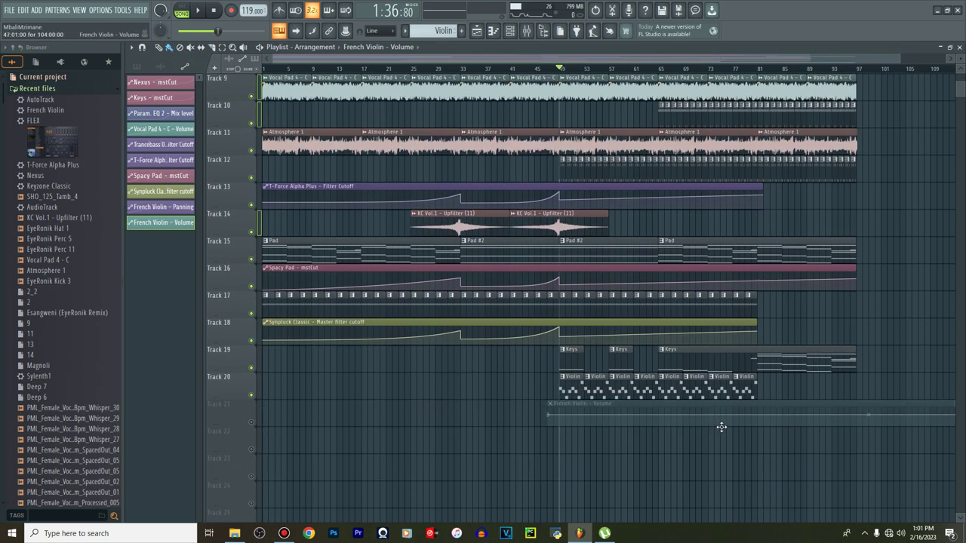
{"action": "scroll", "coordinate": [747, 71], "scroll_direction": "down", "scroll_amount": 3}
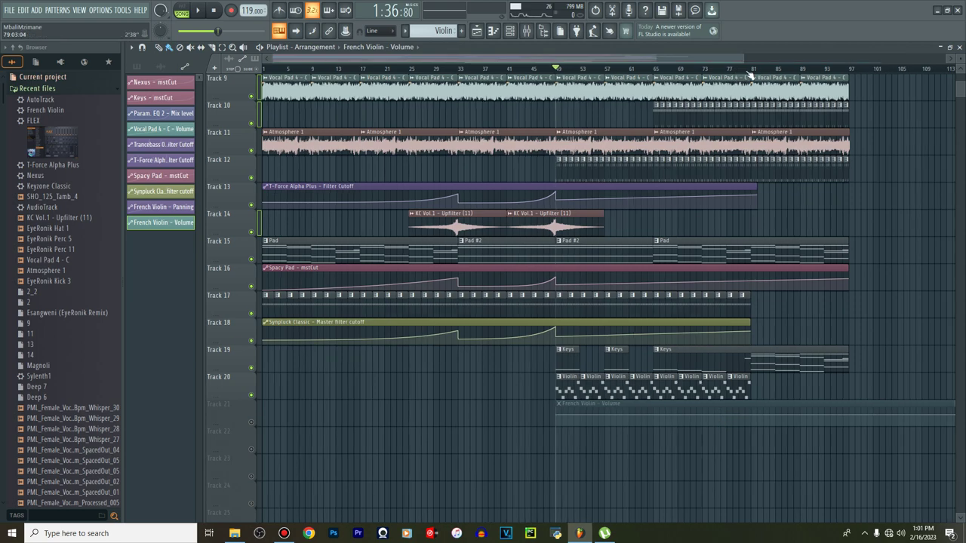
{"action": "left_click_drag", "start_coordinate": [891, 417], "coordinate": [603, 416]}
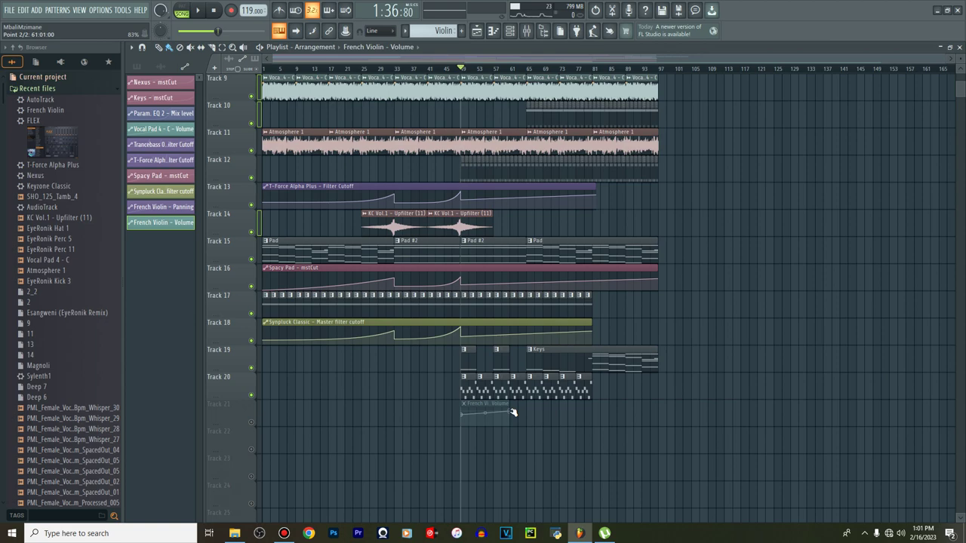
{"action": "left_click_drag", "start_coordinate": [503, 414], "coordinate": [501, 416]}
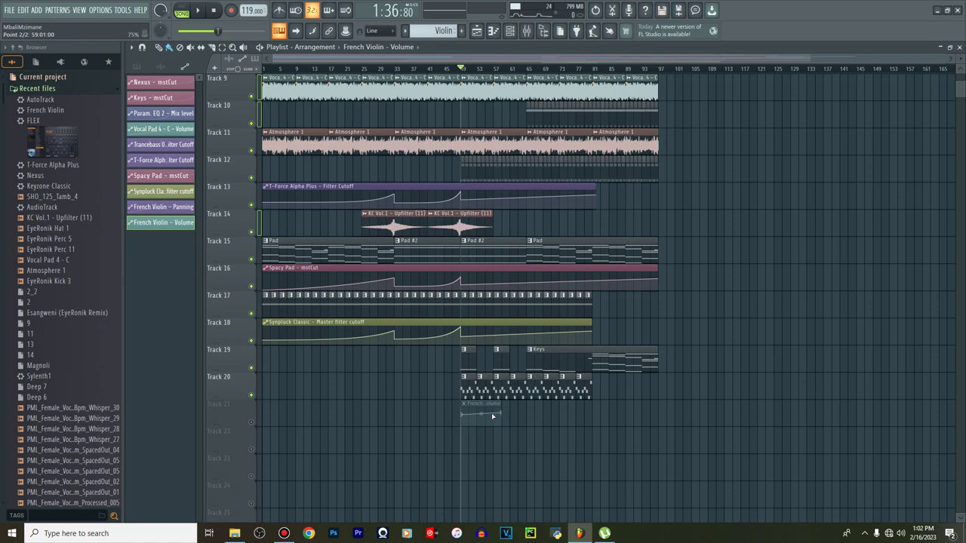
Play from bar 49 and bend the French Violin volume automation into an upward-bowed rising curve
{"action": "key", "text": "space"}
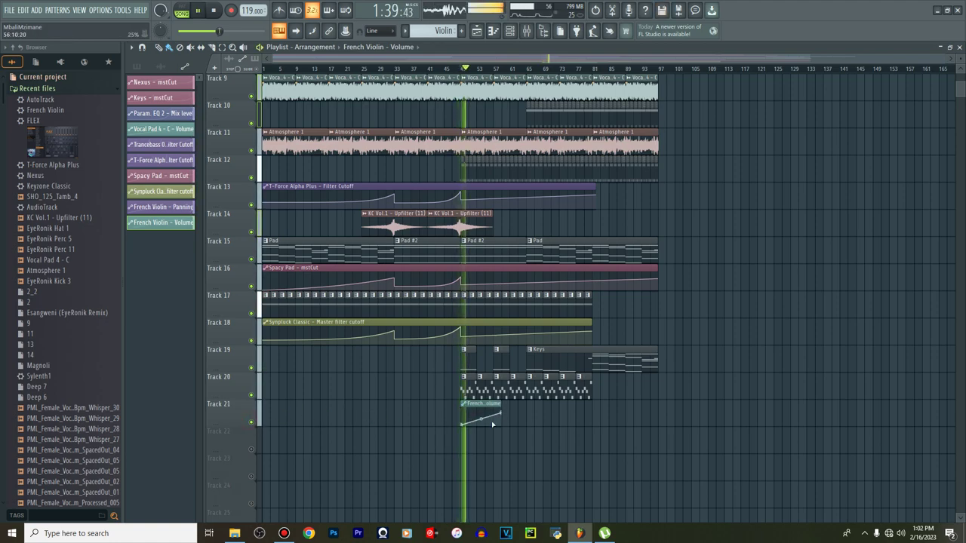
{"action": "left_click_drag", "start_coordinate": [481, 418], "coordinate": [480, 416]}
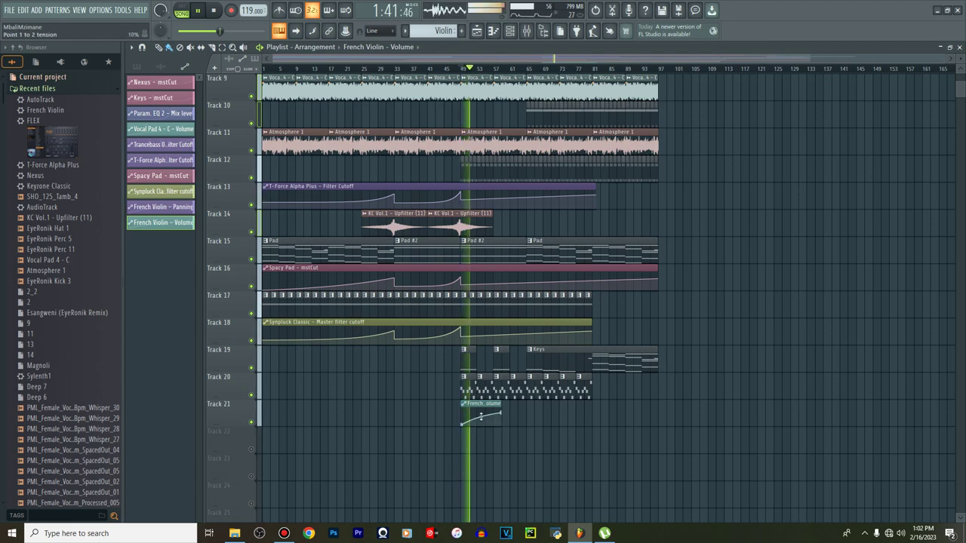
{"action": "scroll", "coordinate": [480, 416], "scroll_direction": "up", "scroll_amount": 2}
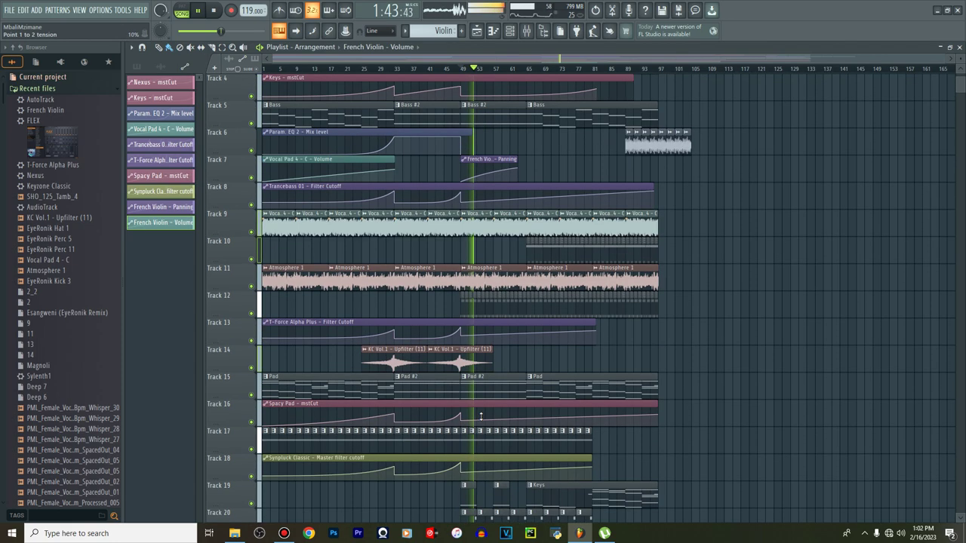
{"action": "scroll", "coordinate": [501, 416], "scroll_direction": "down", "scroll_amount": 1}
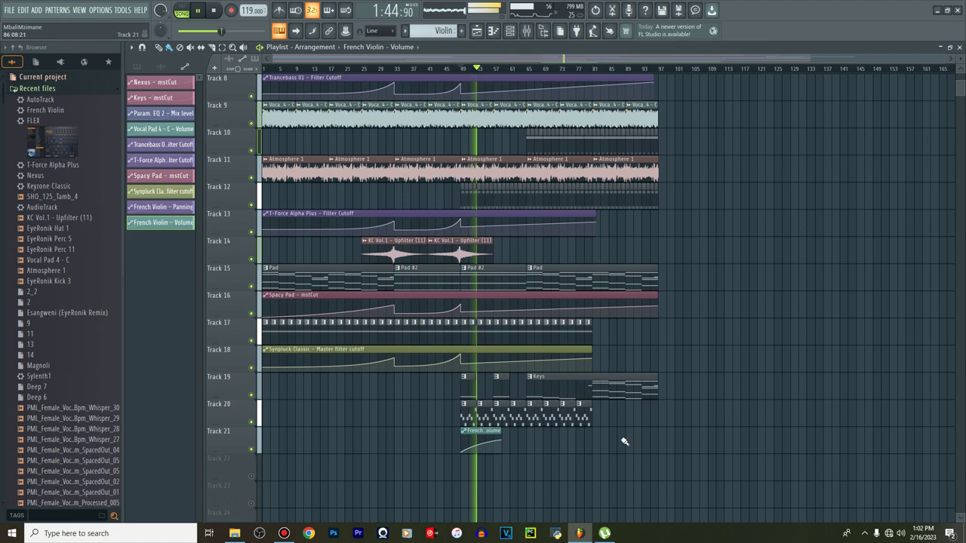
Extend the Violin pattern clips on Track 20 from bar 81 to bar 97
{"action": "left_click", "coordinate": [585, 410]}
{"action": "left_click_drag", "start_coordinate": [596, 416], "coordinate": [643, 418]}
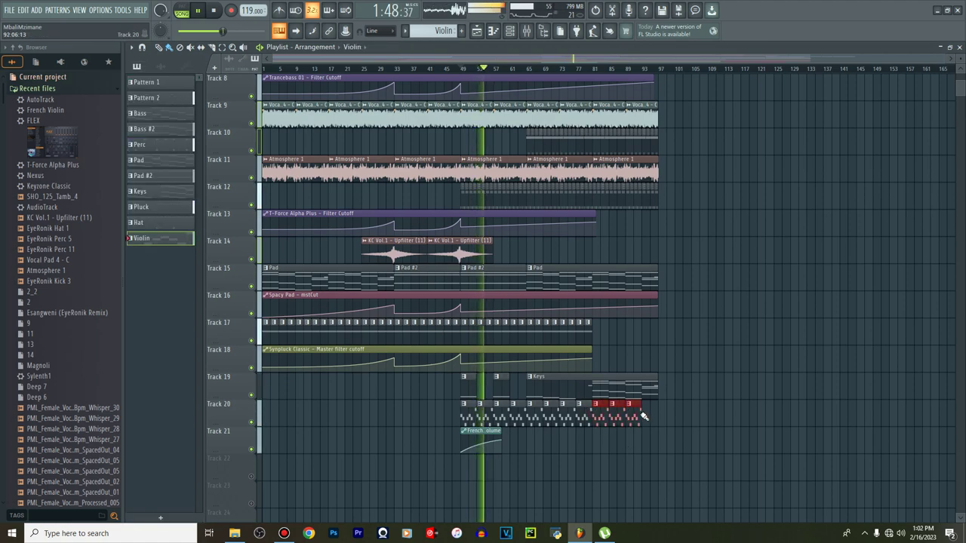
Transpose the French Violin notes down one octave in the piano roll and return to the playlist
{"action": "double_click", "coordinate": [591, 421]}
{"action": "key", "text": "ctrl+Down"}
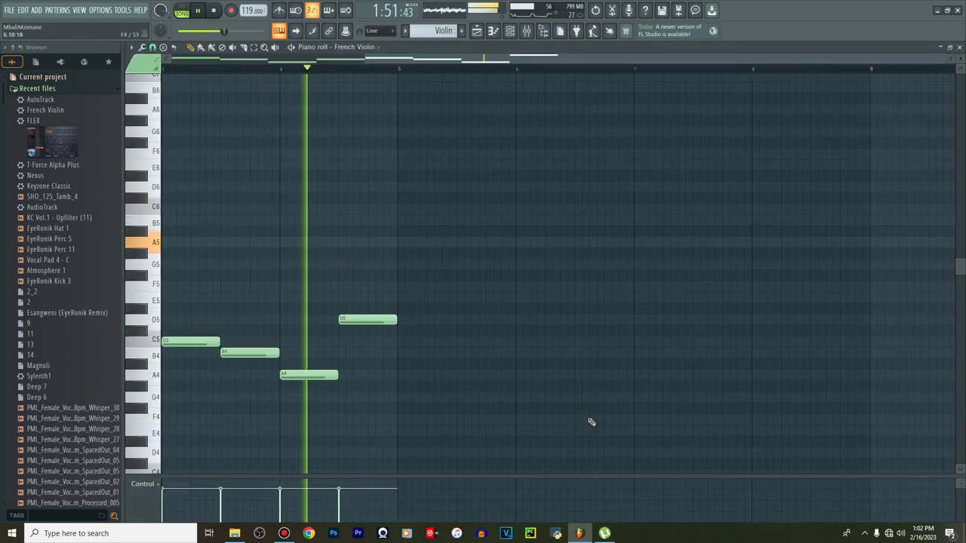
{"action": "scroll", "coordinate": [590, 421], "scroll_direction": "down", "scroll_amount": 1}
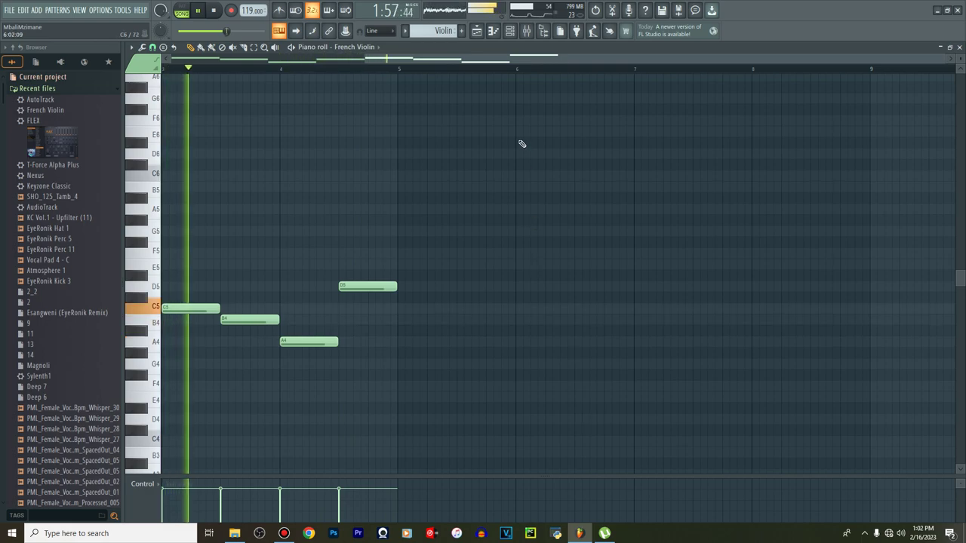
{"action": "left_click", "coordinate": [476, 31]}
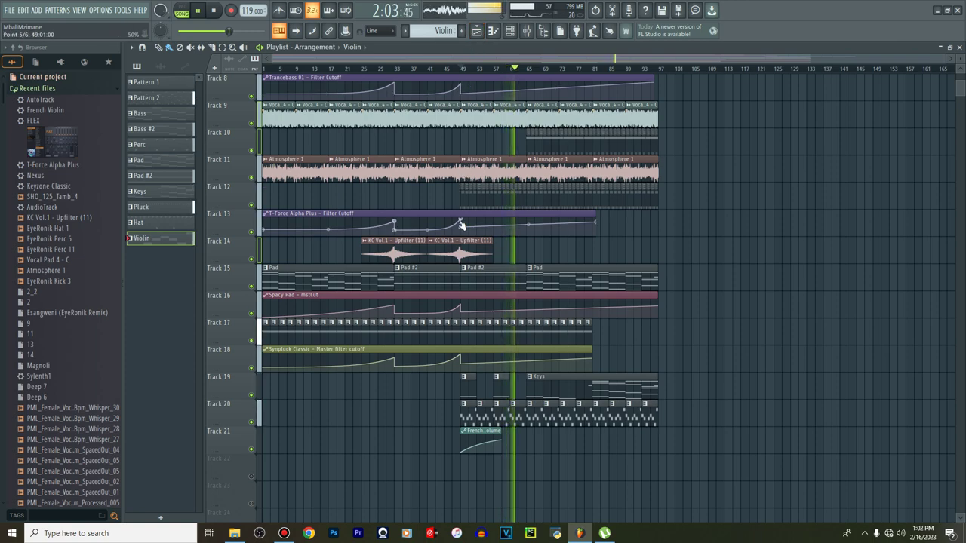
Add a point at bar 81 on the Spacy Pad mstCut automation and lower its end point at bar 97 to 42%
{"action": "scroll", "coordinate": [492, 213], "scroll_direction": "up", "scroll_amount": 5}
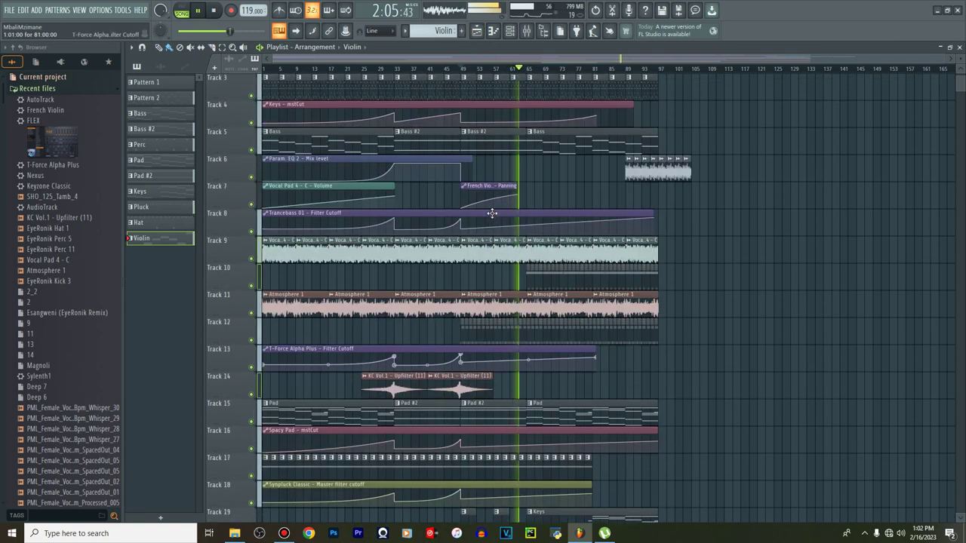
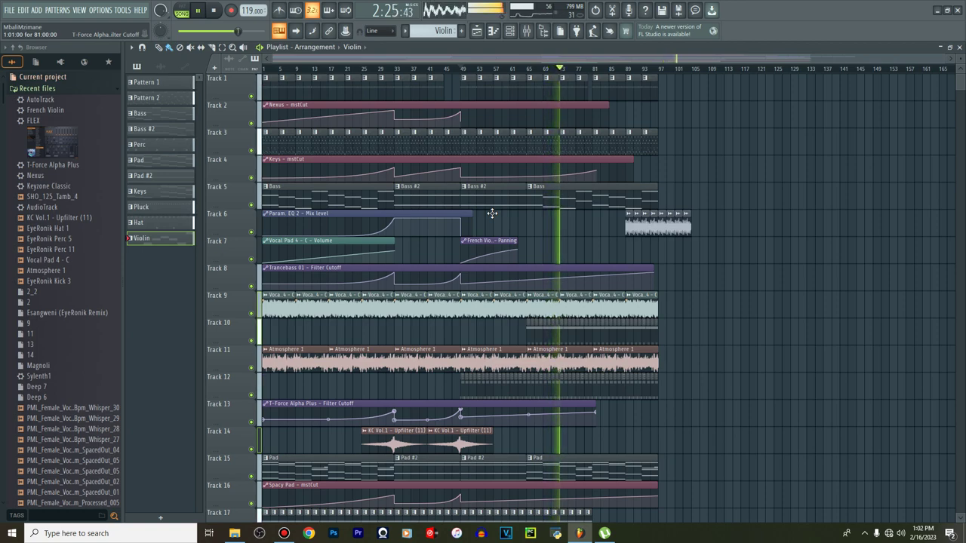
{"action": "scroll", "coordinate": [528, 249], "scroll_direction": "down", "scroll_amount": 3}
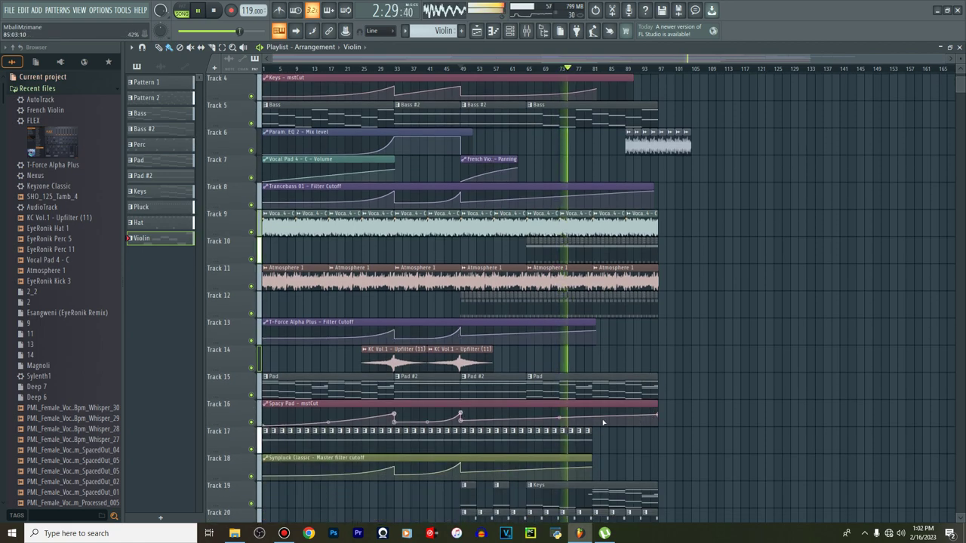
{"action": "right_click", "coordinate": [593, 418]}
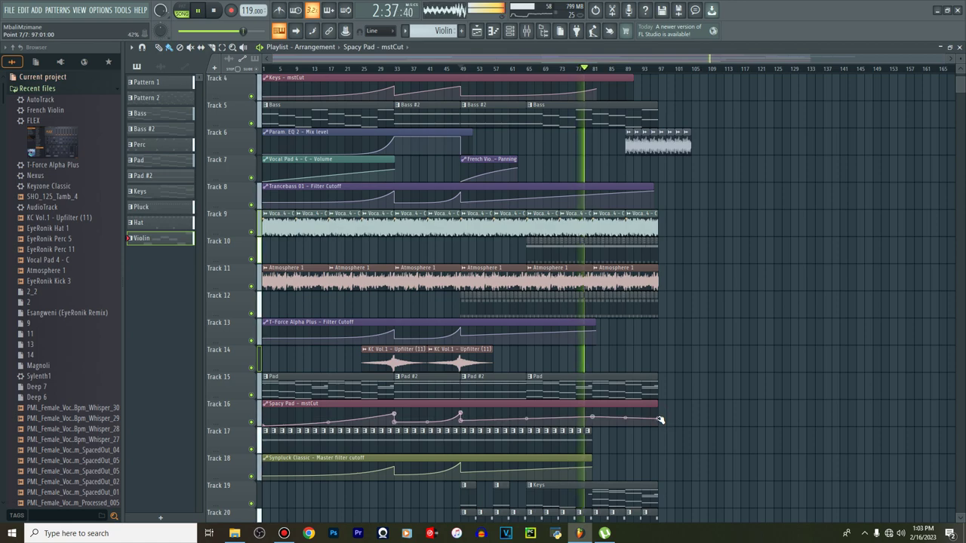
Add SHO_125_Tamb_4 clips on Track 6 from bar 81 up to the existing tambourine clips at bar 89
{"action": "left_click", "coordinate": [632, 149]}
{"action": "left_click", "coordinate": [594, 151]}
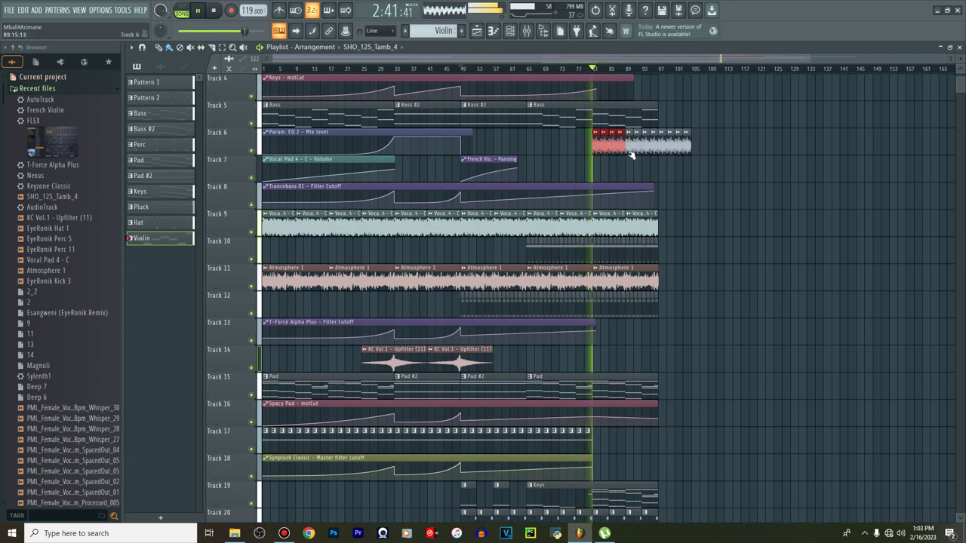
{"action": "left_click", "coordinate": [627, 145]}
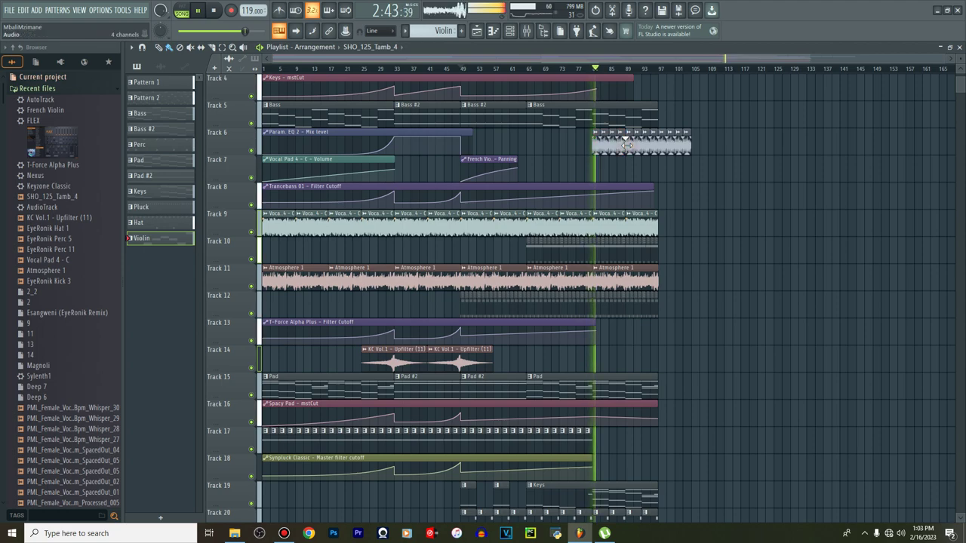
Open the SHO_125_Tamb_4 channel settings and route the channel to a free mixer track
{"action": "double_click", "coordinate": [627, 146]}
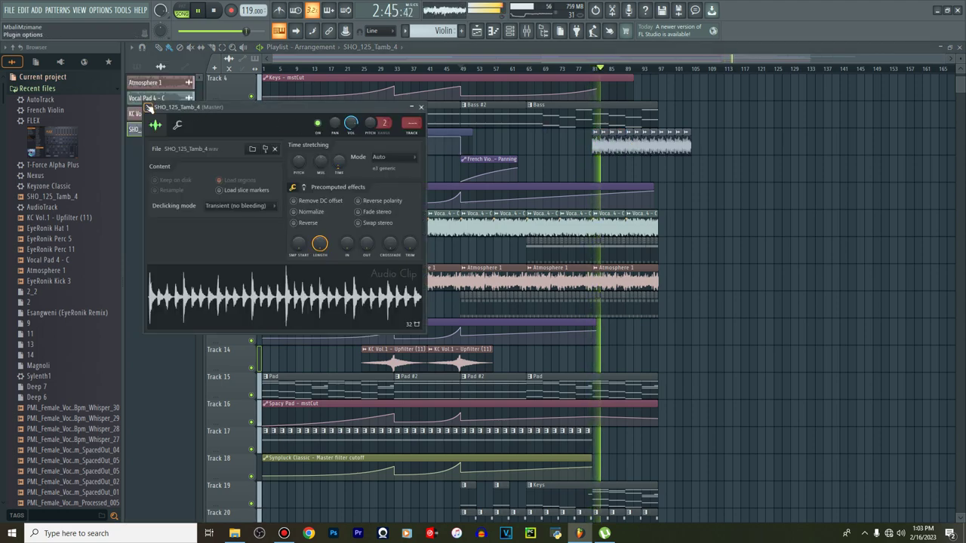
{"action": "left_click", "coordinate": [148, 107]}
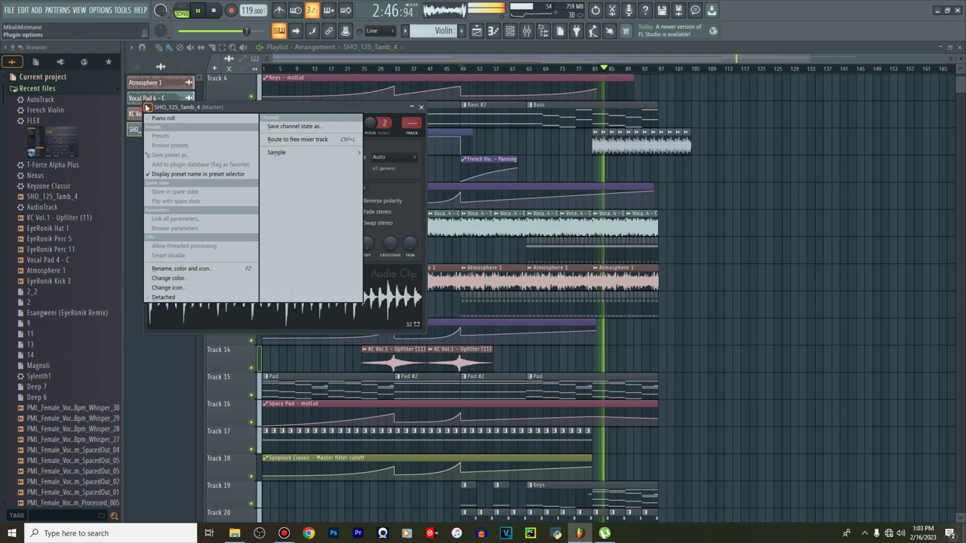
{"action": "left_click", "coordinate": [314, 141]}
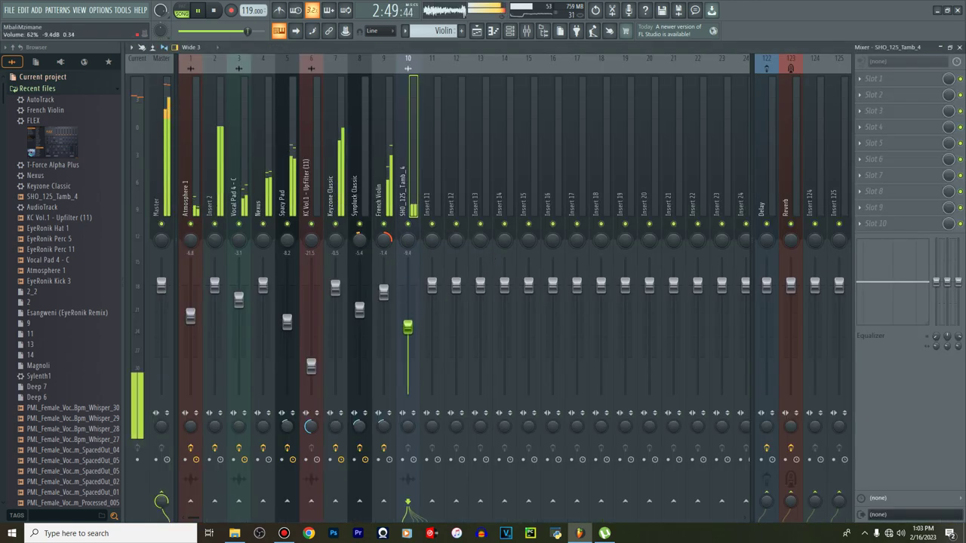
Lower the tambourine's mixer volume to about -15 dB and pan it slightly right, about 9%
{"action": "left_click_drag", "start_coordinate": [408, 326], "coordinate": [408, 345]}
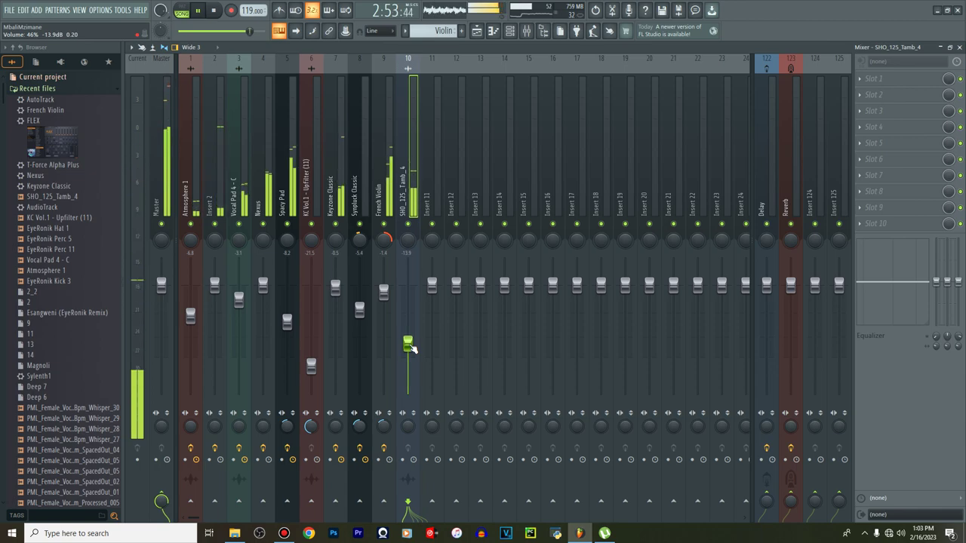
{"action": "left_click_drag", "start_coordinate": [411, 346], "coordinate": [412, 350]}
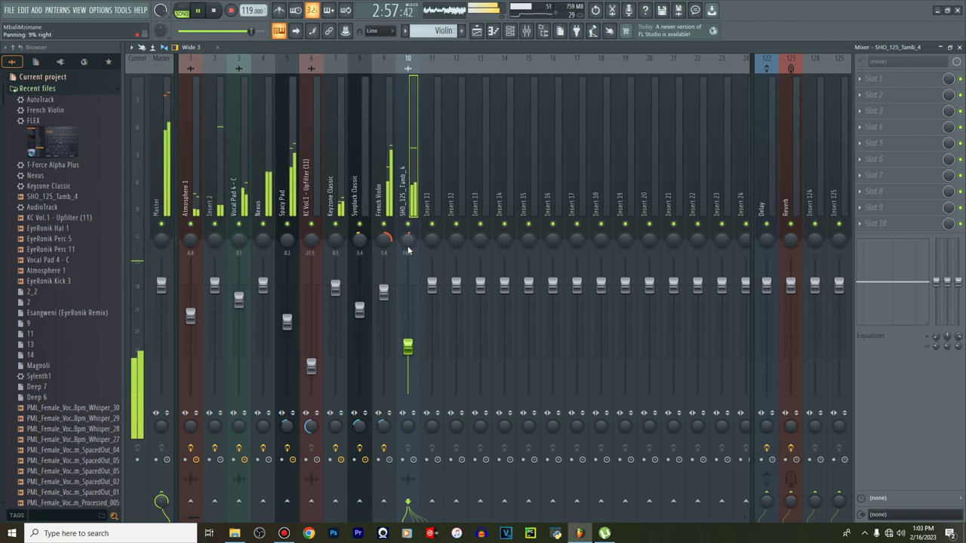
{"action": "left_click_drag", "start_coordinate": [410, 347], "coordinate": [413, 353]}
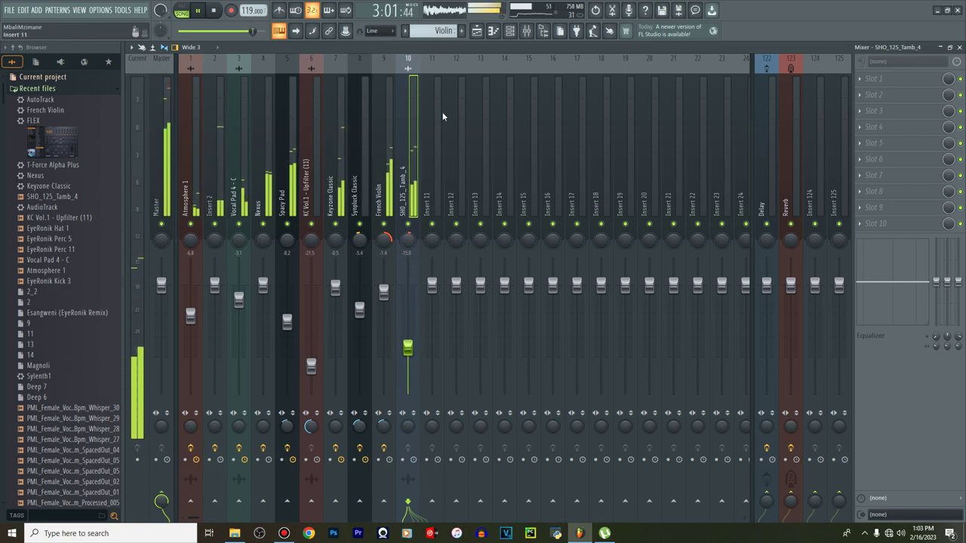
Return to the playlist and delete the tambourine clips past bar 97 on Track 6
{"action": "left_click", "coordinate": [476, 31]}
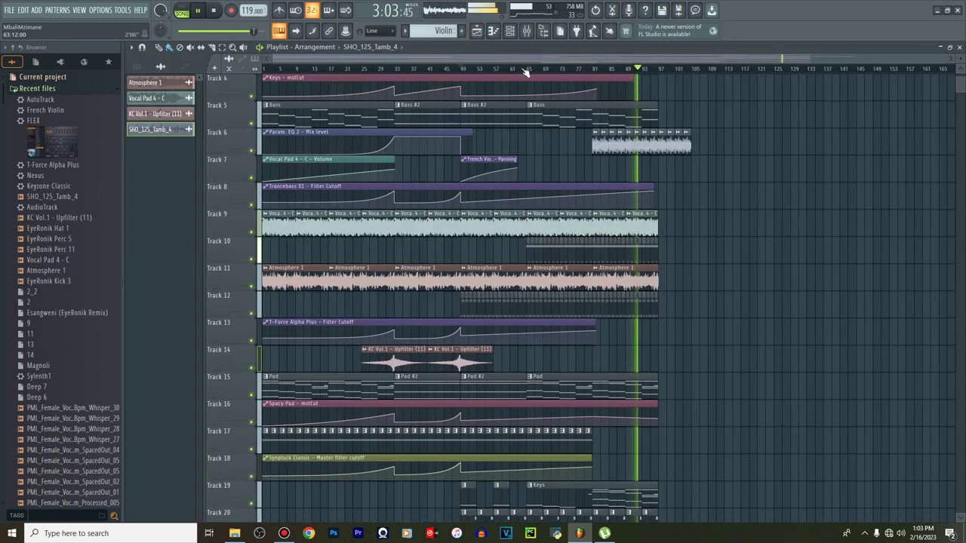
{"action": "left_click_drag", "start_coordinate": [518, 55], "coordinate": [559, 63]}
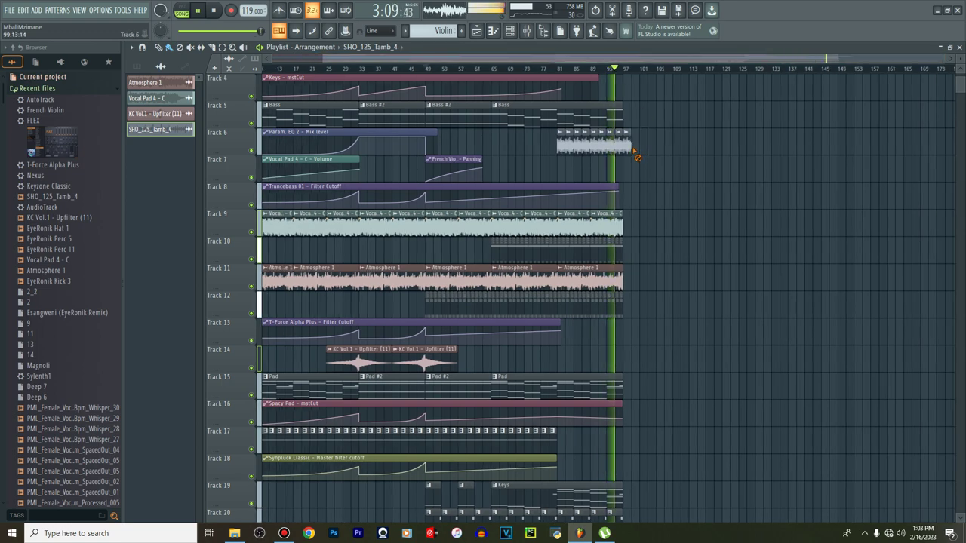
{"action": "left_click_drag", "start_coordinate": [637, 157], "coordinate": [623, 155]}
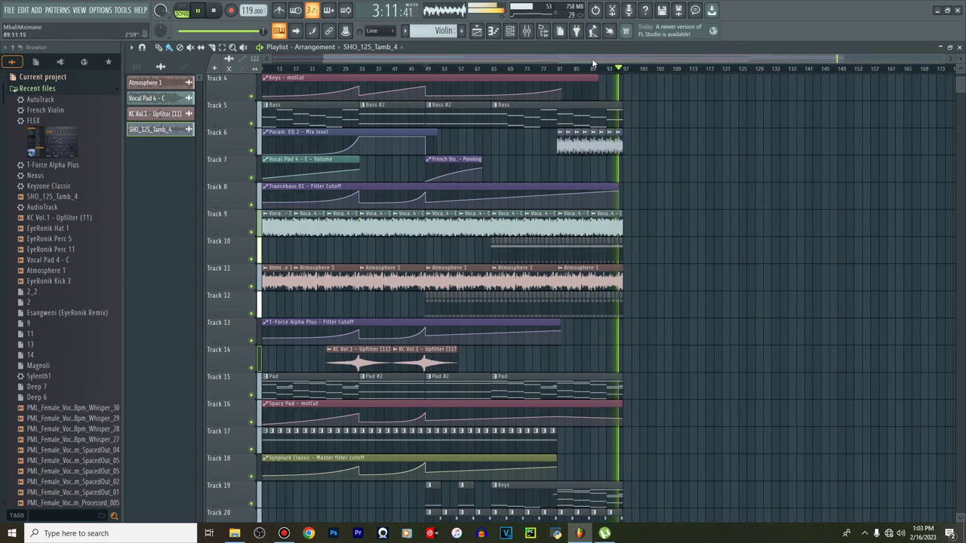
{"action": "scroll", "coordinate": [593, 63], "scroll_direction": "left", "scroll_amount": 2}
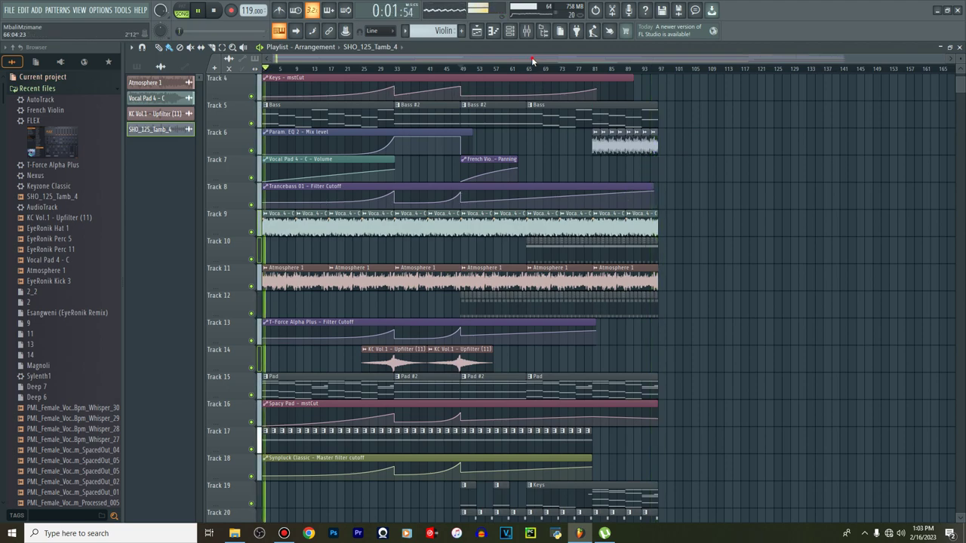
{"action": "scroll", "coordinate": [459, 245], "scroll_direction": "down", "scroll_amount": 1}
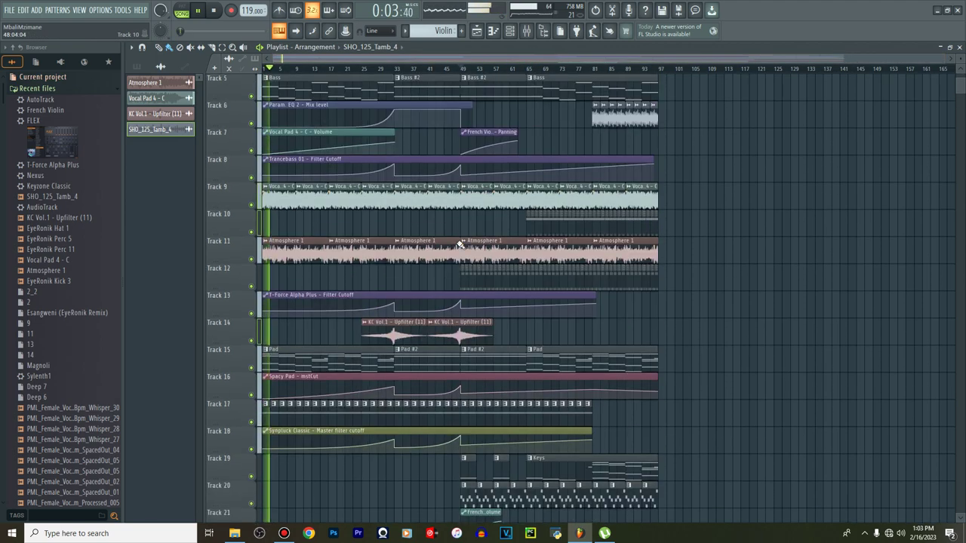
{"action": "scroll", "coordinate": [460, 244], "scroll_direction": "up", "scroll_amount": 4}
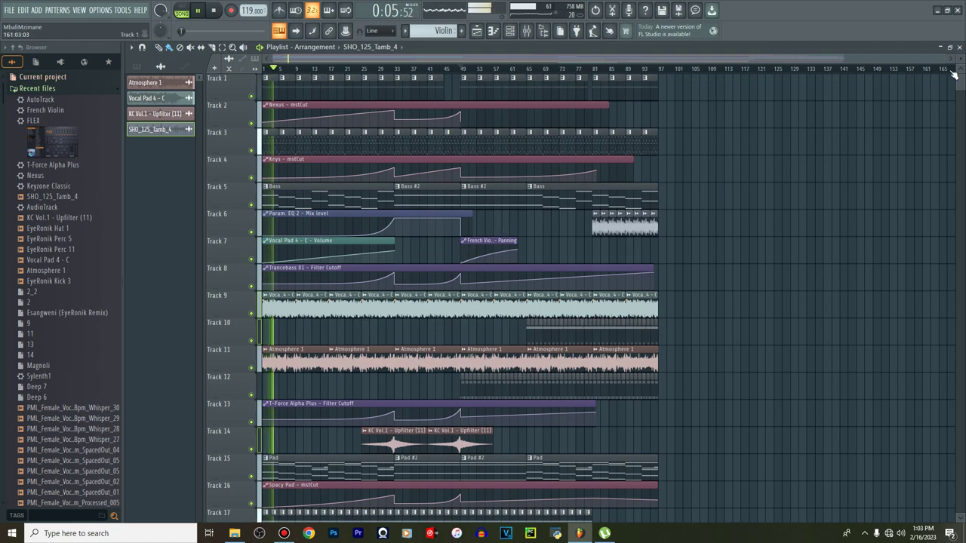
{"action": "left_click_drag", "start_coordinate": [960, 64], "coordinate": [959, 62]}
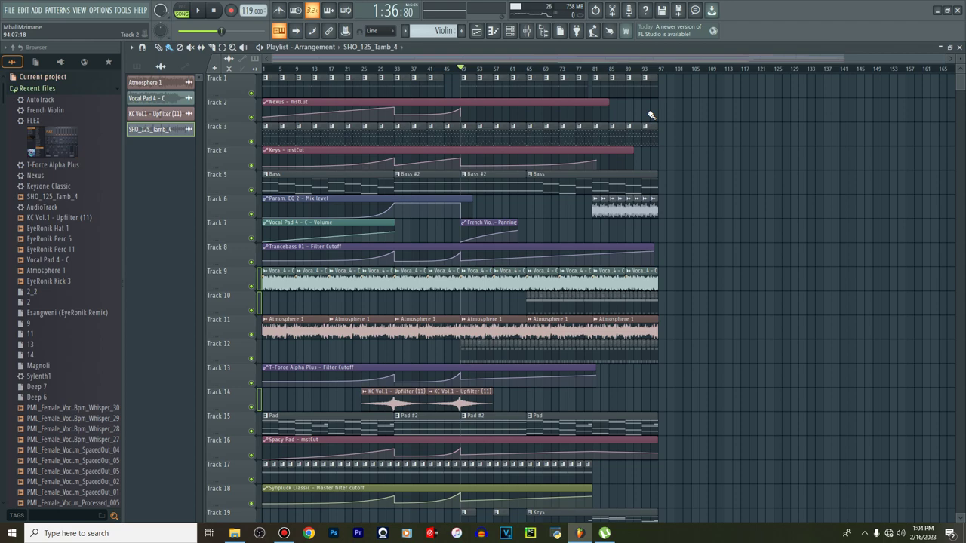
{"action": "left_click", "coordinate": [284, 534]}
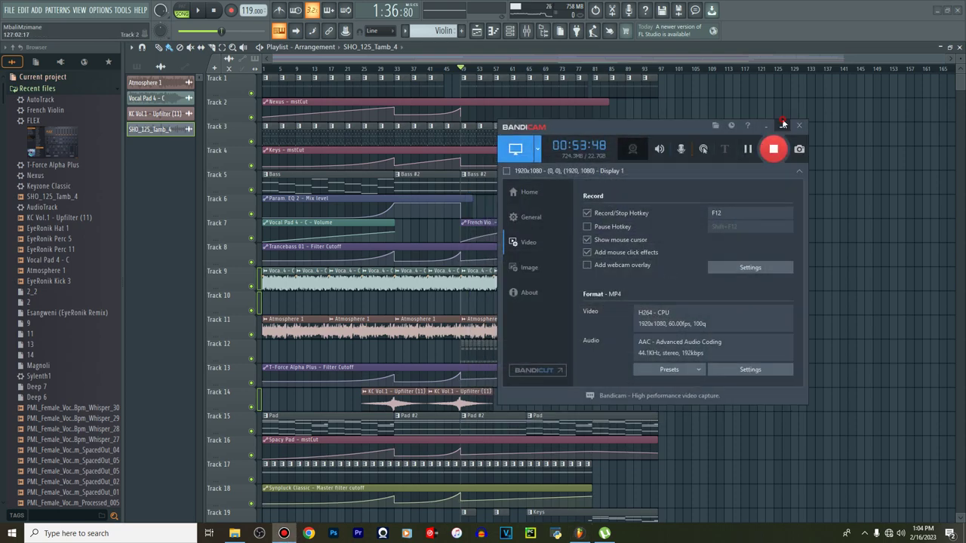
{"action": "left_click", "coordinate": [783, 125]}
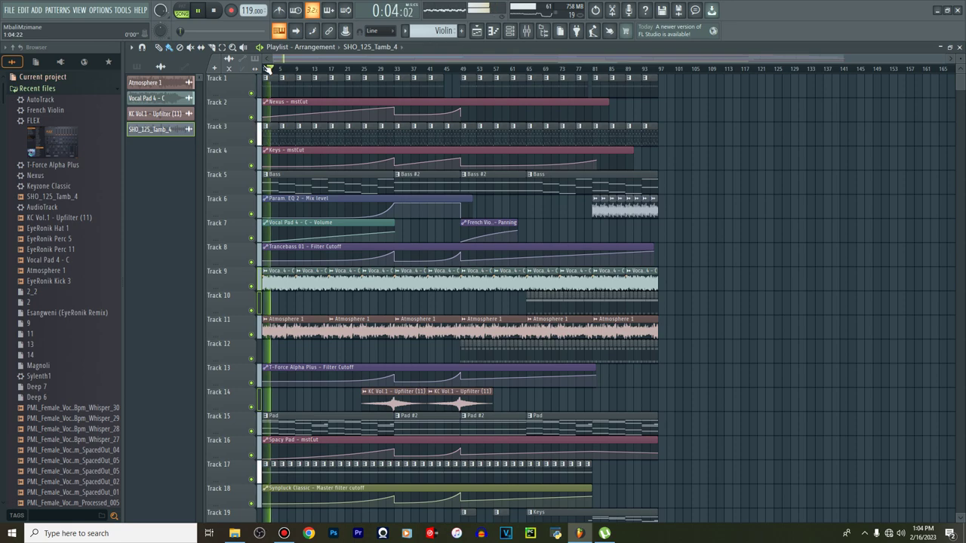
Replay the song from the start and delete the opening Bass clip before bar 33 on Track 5
{"action": "key", "text": "space"}
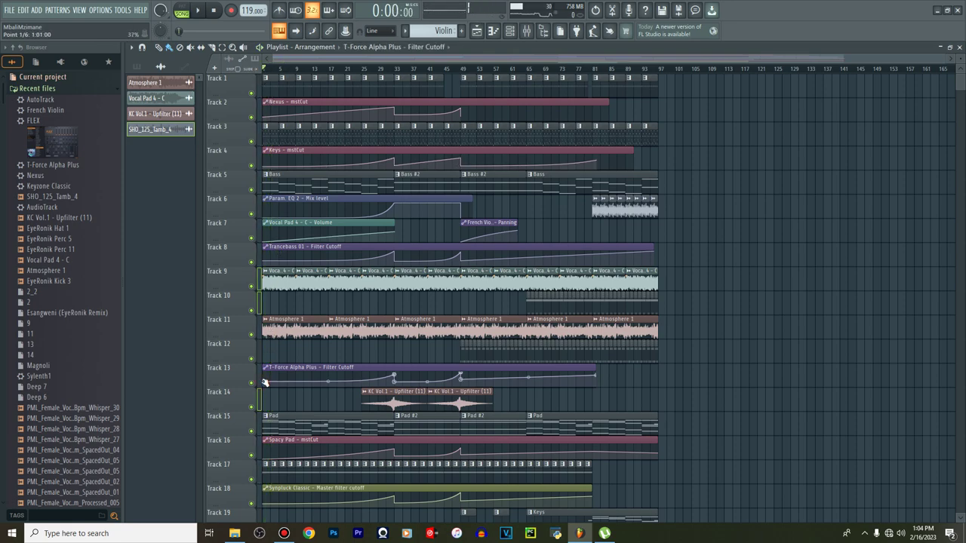
{"action": "key", "text": "space"}
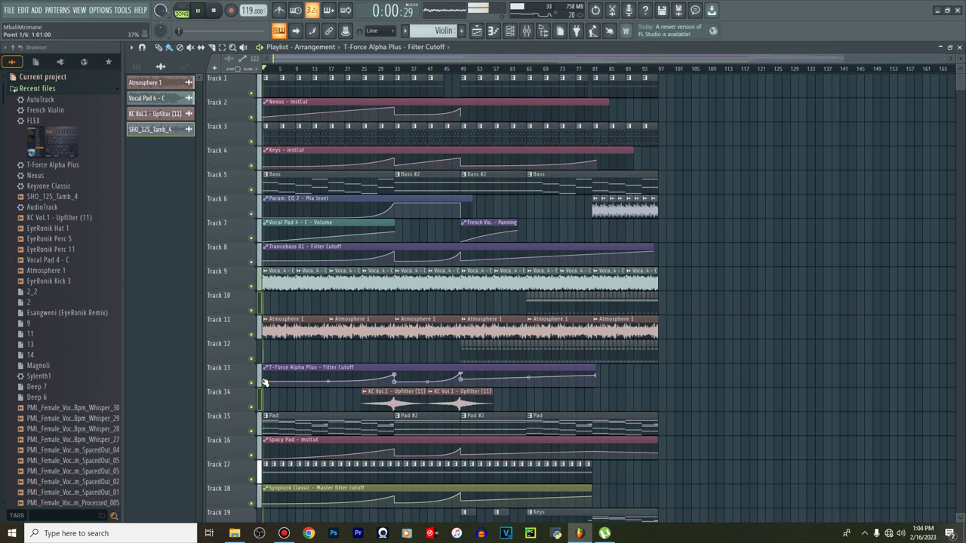
{"action": "key", "text": "space"}
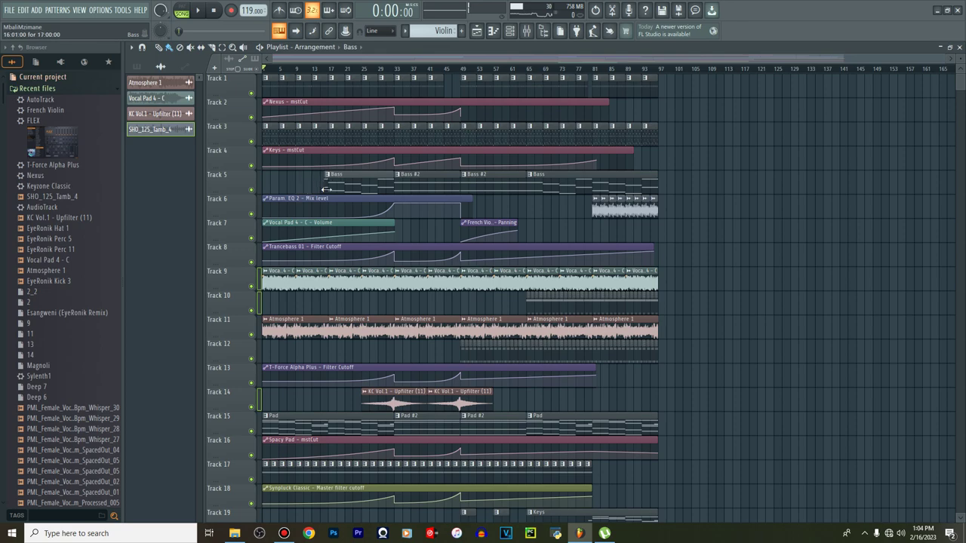
{"action": "key", "text": "space"}
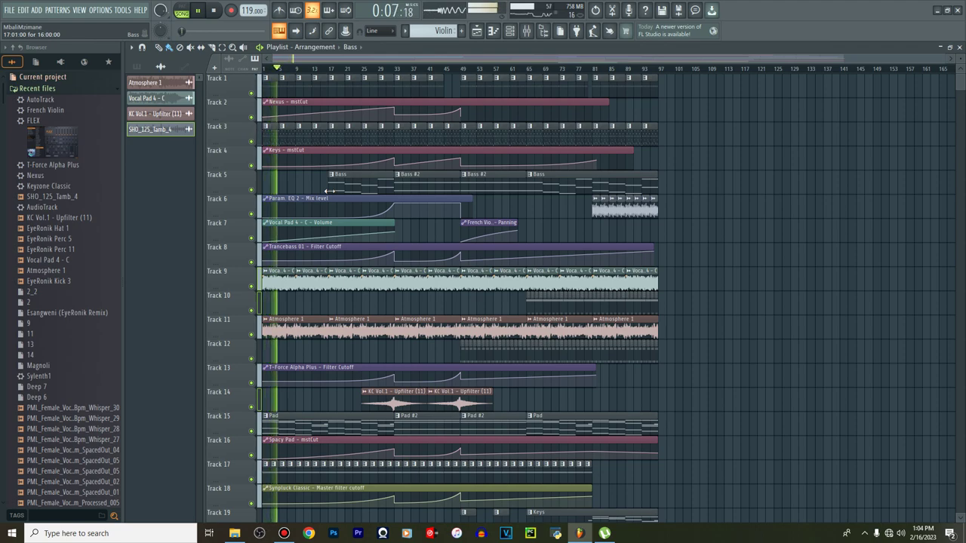
{"action": "right_click", "coordinate": [339, 186]}
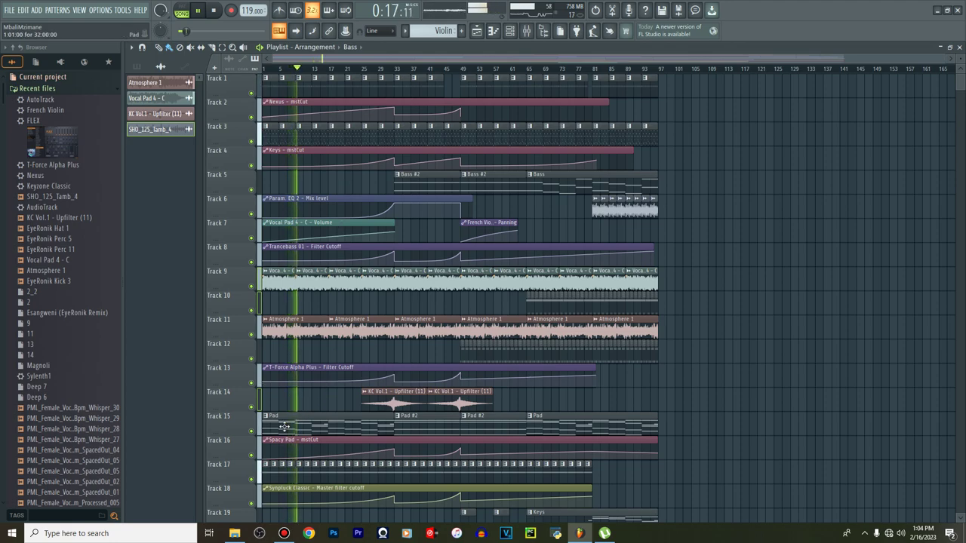
Slice the first KC Vol.1 - Upfilter (11) clip on Track 14 at bar 33 and place a copy of its tail at bar 1
{"action": "scroll", "coordinate": [302, 407], "scroll_direction": "down", "scroll_amount": 4}
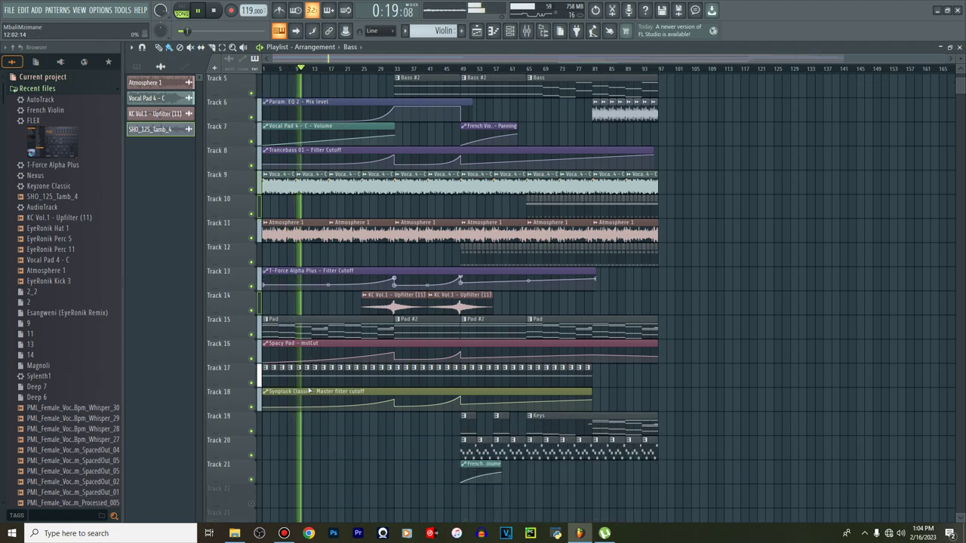
{"action": "scroll", "coordinate": [308, 391], "scroll_direction": "down", "scroll_amount": 2}
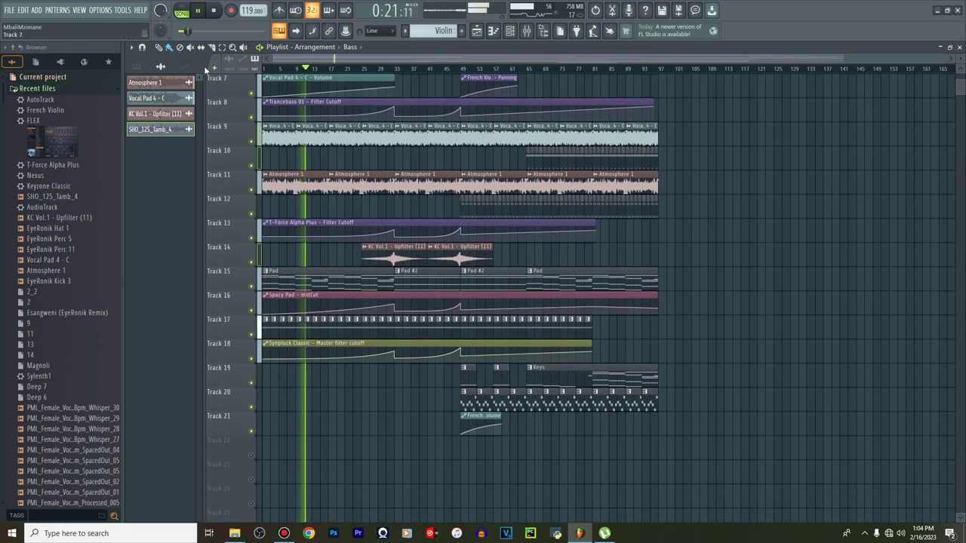
{"action": "left_click_drag", "start_coordinate": [400, 245], "coordinate": [276, 259]}
{"action": "left_click", "coordinate": [170, 48]}
{"action": "left_click", "coordinate": [409, 259]}
{"action": "scroll", "coordinate": [276, 267], "scroll_direction": "up", "scroll_amount": 4}
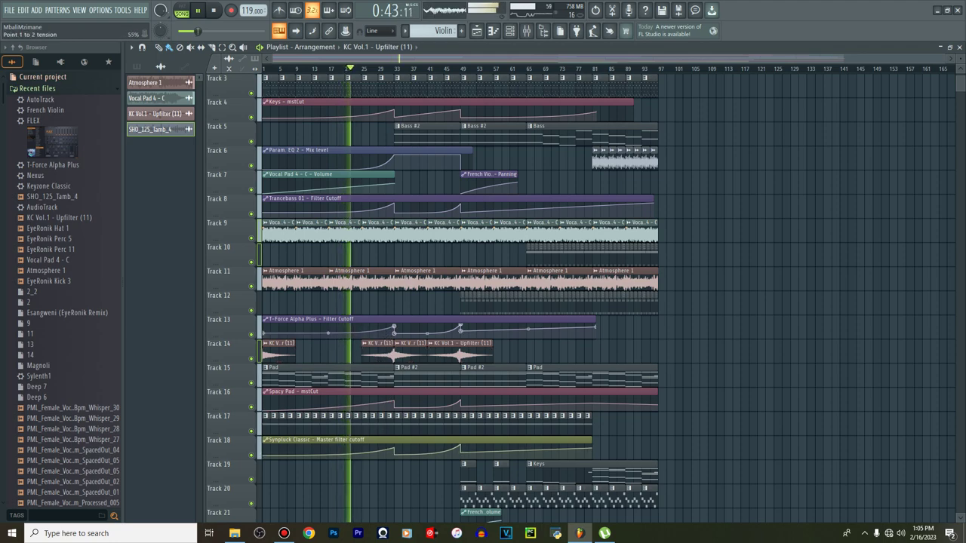
Route Pattern 2's Keys channel to mixer track 11 and lower its volume to about -4.7 dB
{"action": "left_click", "coordinate": [394, 327]}
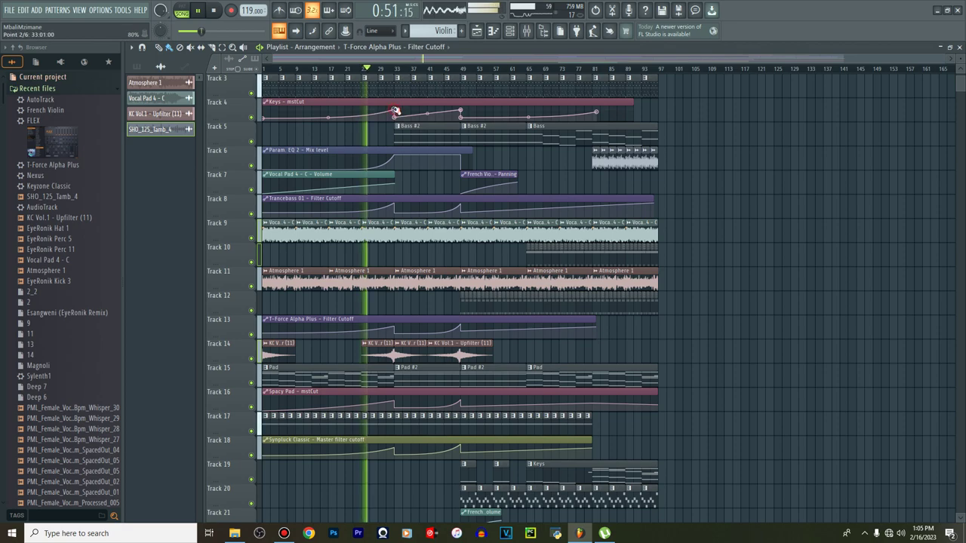
{"action": "double_click", "coordinate": [457, 89]}
{"action": "left_click", "coordinate": [510, 32]}
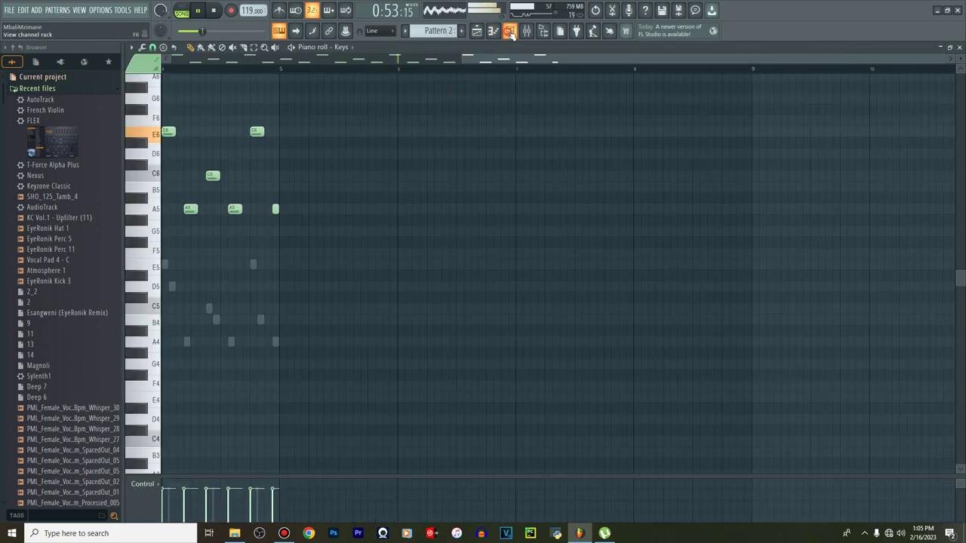
{"action": "left_click", "coordinate": [189, 136]}
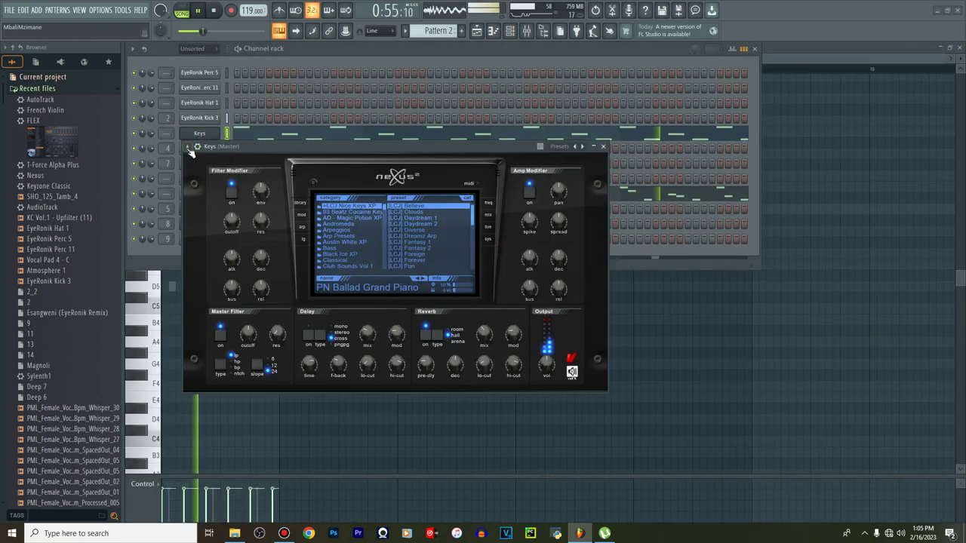
{"action": "left_click", "coordinate": [188, 147]}
{"action": "left_click", "coordinate": [327, 178]}
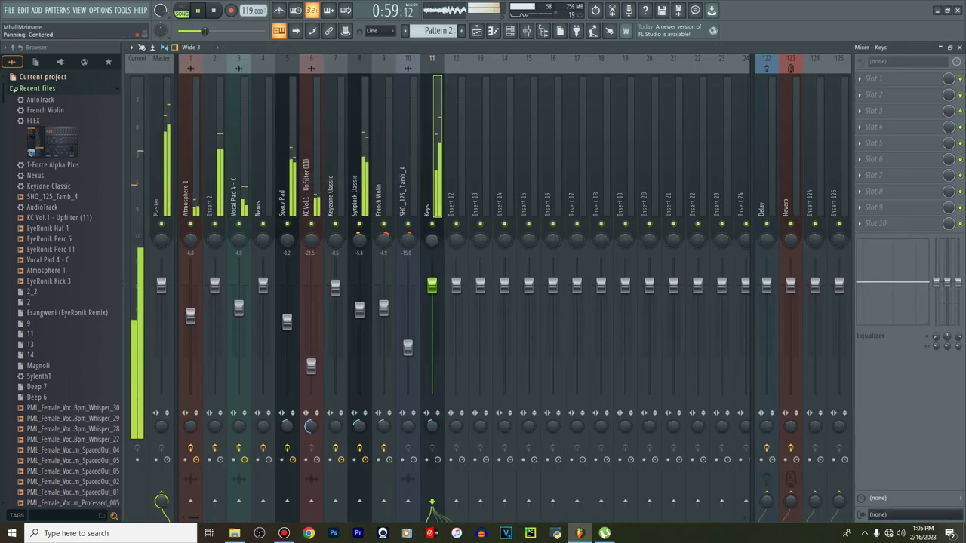
{"action": "left_click_drag", "start_coordinate": [437, 291], "coordinate": [437, 309]}
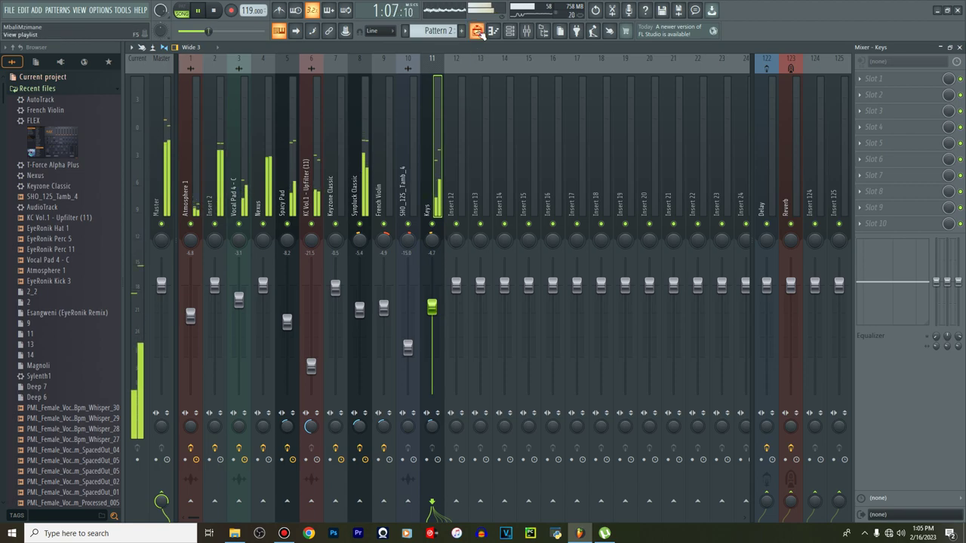
Return to the playlist, browse the recent files for effect samples, and preview VEH2 FX - 002 and DPV1_FX_003
{"action": "left_click", "coordinate": [476, 31]}
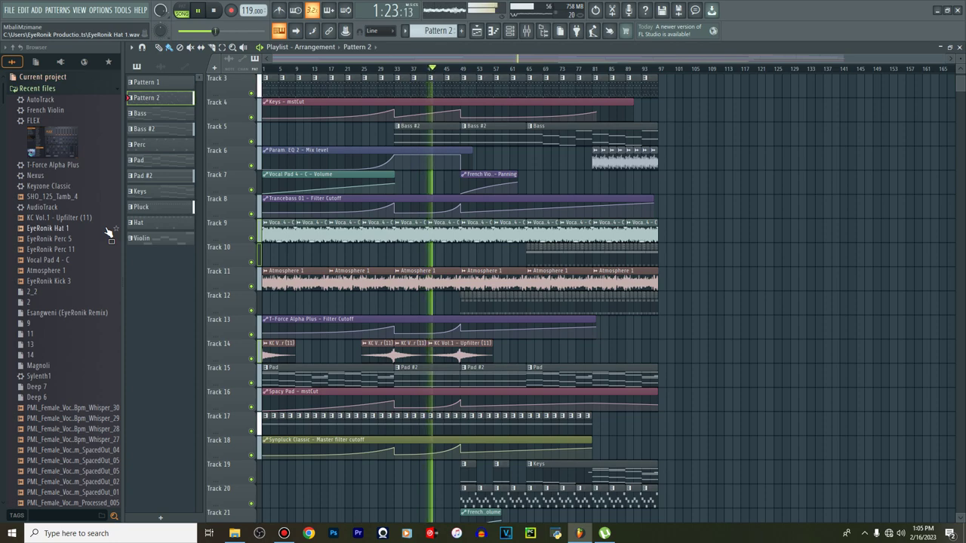
{"action": "scroll", "coordinate": [108, 232], "scroll_direction": "down", "scroll_amount": 6}
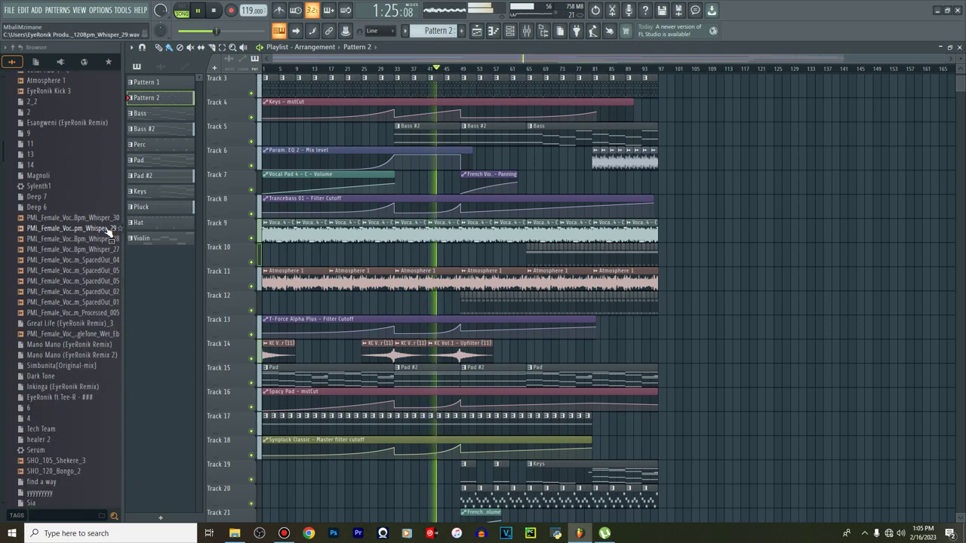
{"action": "scroll", "coordinate": [108, 230], "scroll_direction": "down", "scroll_amount": 10}
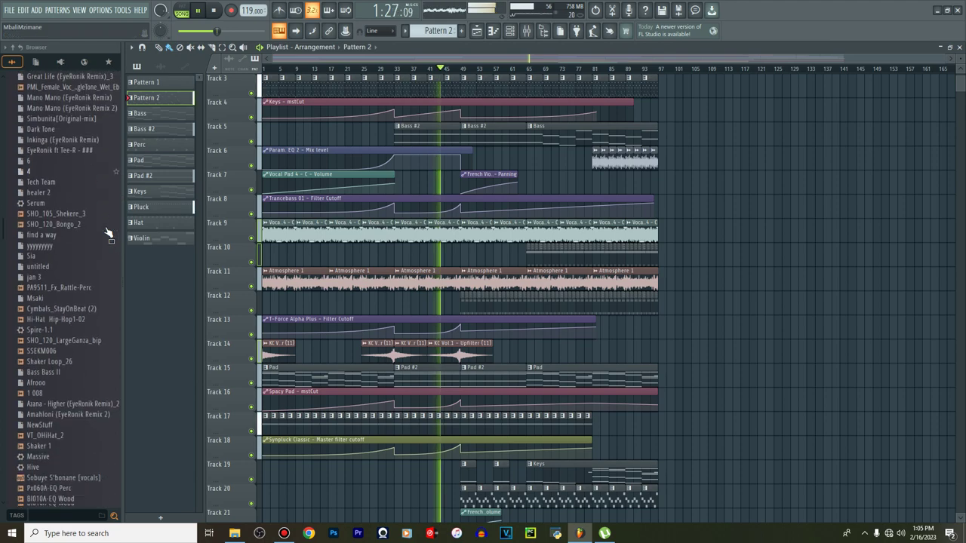
{"action": "scroll", "coordinate": [107, 232], "scroll_direction": "down", "scroll_amount": 2}
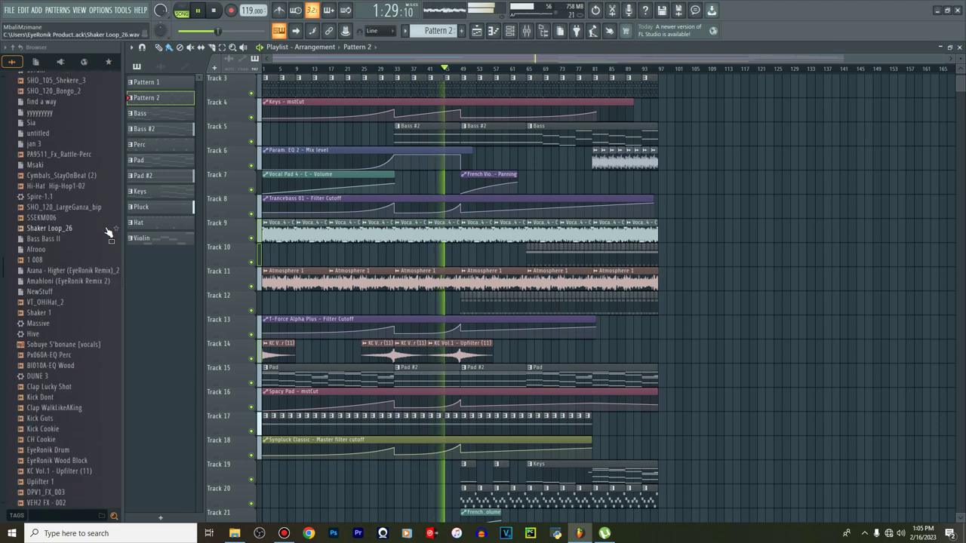
{"action": "scroll", "coordinate": [108, 231], "scroll_direction": "down", "scroll_amount": 4}
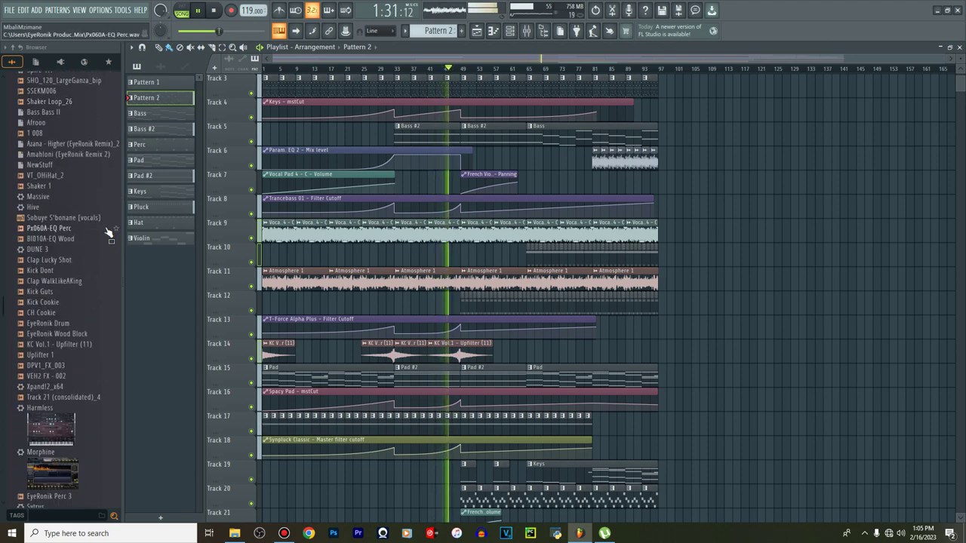
{"action": "scroll", "coordinate": [108, 231], "scroll_direction": "down", "scroll_amount": 2}
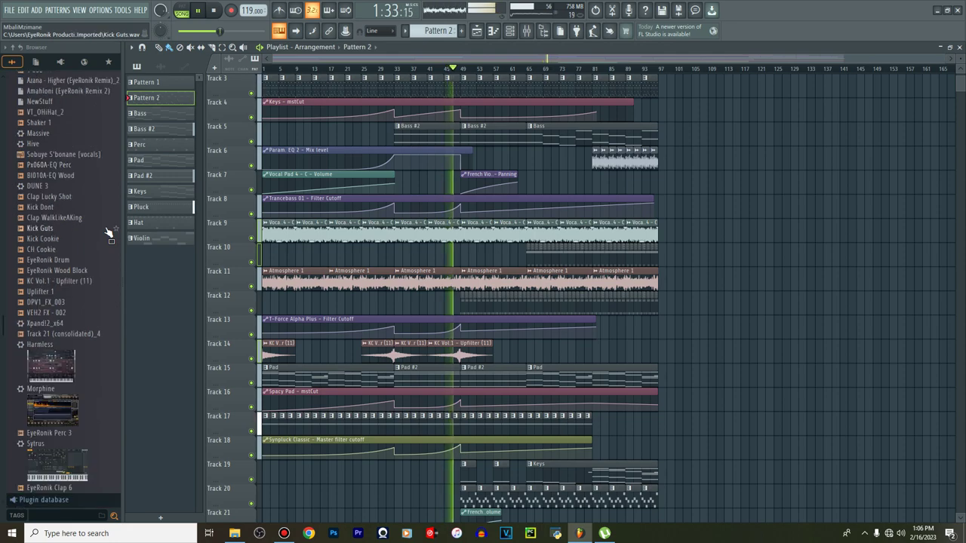
{"action": "left_click", "coordinate": [51, 312]}
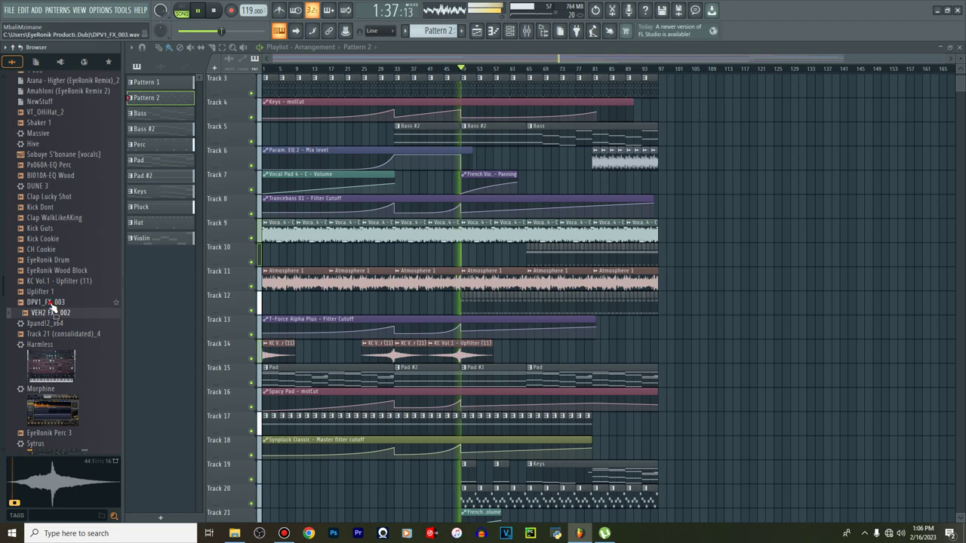
{"action": "left_click", "coordinate": [52, 302]}
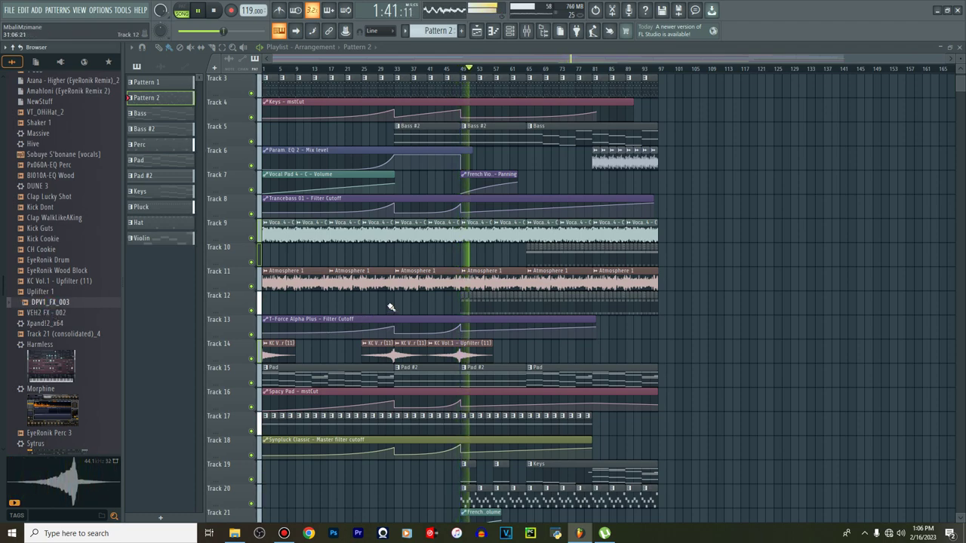
Examine the sample settings and the piano roll notes of the EyeRonik Perc 11 channel in the Perc pattern
{"action": "scroll", "coordinate": [390, 307], "scroll_direction": "down", "scroll_amount": 3}
{"action": "double_click", "coordinate": [474, 240]}
{"action": "left_click", "coordinate": [510, 31]}
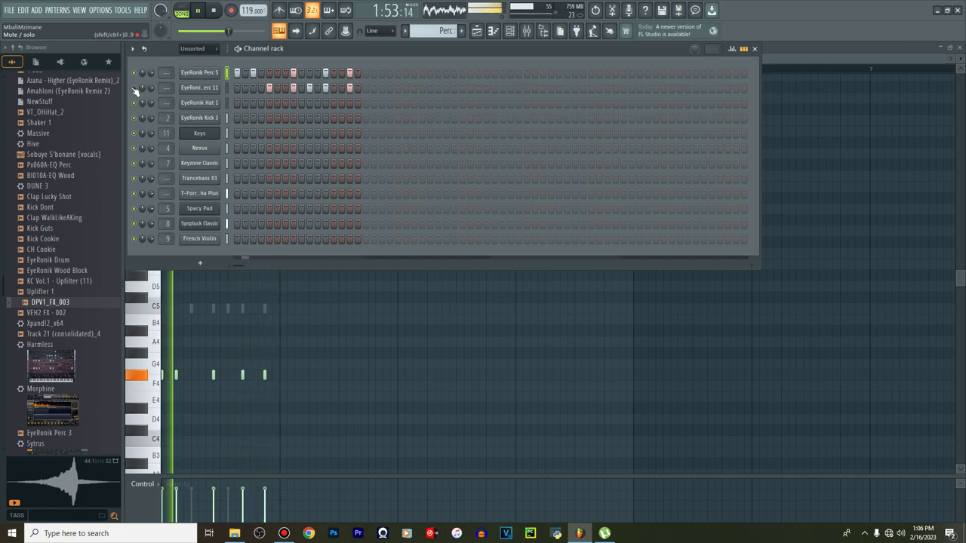
{"action": "left_click", "coordinate": [193, 89]}
{"action": "left_click", "coordinate": [209, 179]}
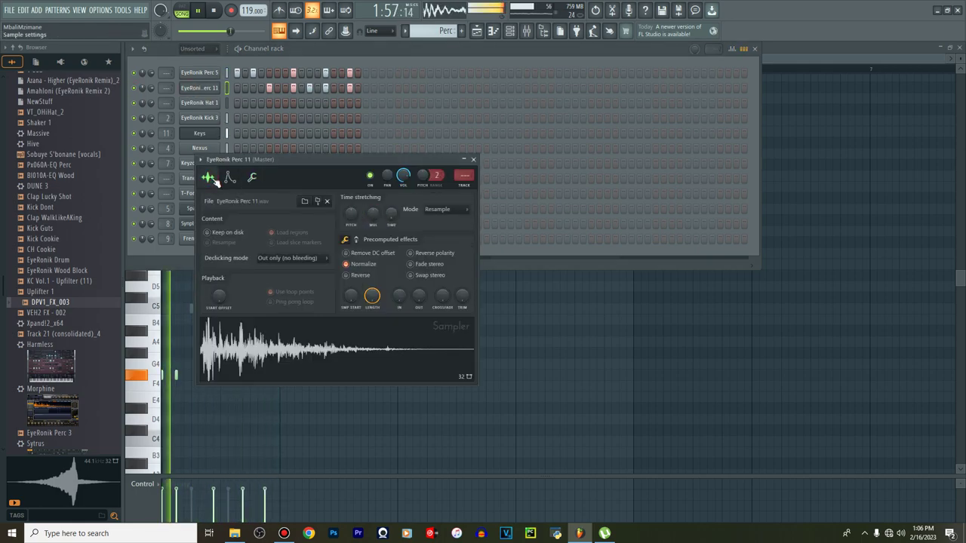
{"action": "mouse_move", "coordinate": [418, 296]}
{"action": "left_mouse_down"}
{"action": "mouse_move", "coordinate": [418, 287]}
{"action": "mouse_move", "coordinate": [418, 310]}
{"action": "left_mouse_up"}
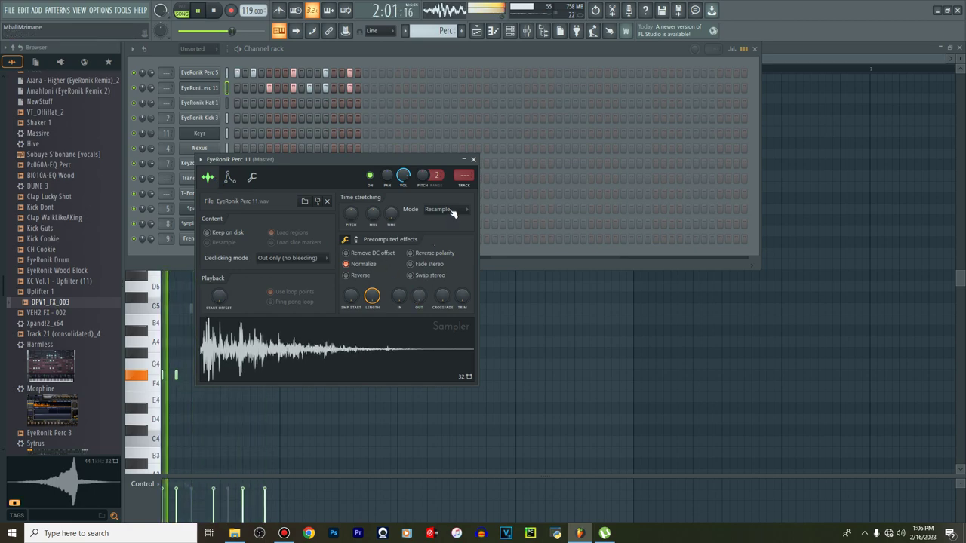
{"action": "left_click", "coordinate": [473, 159]}
{"action": "right_click", "coordinate": [217, 87]}
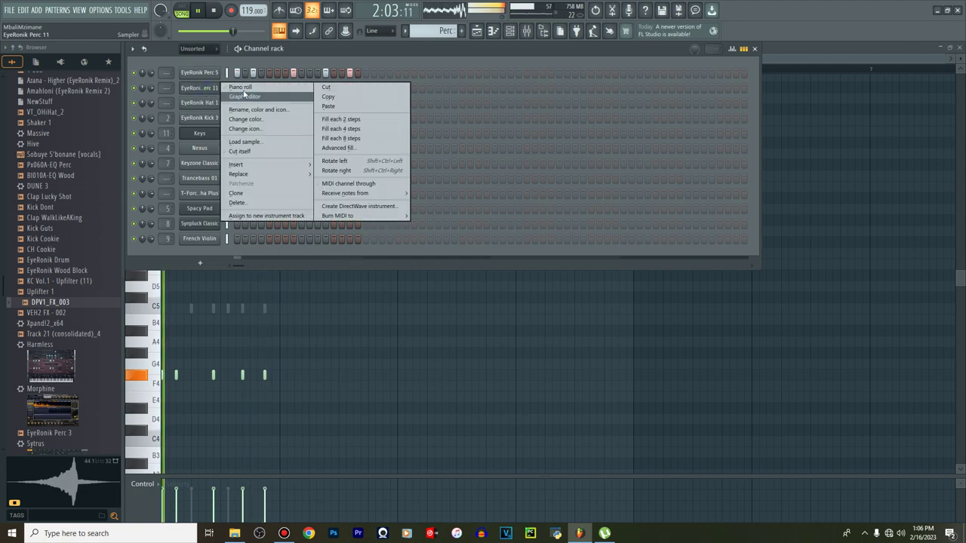
{"action": "left_click", "coordinate": [242, 87]}
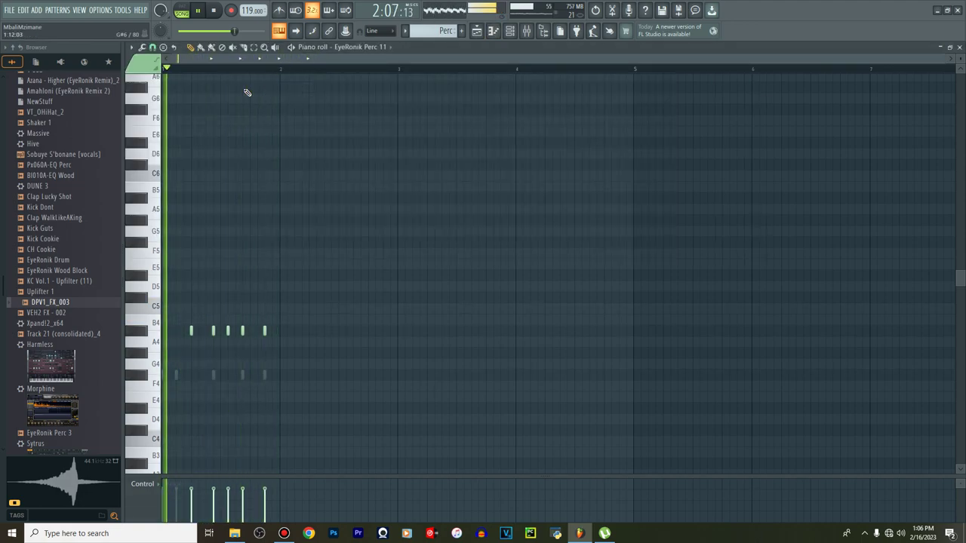
Open the Keys pattern's Keyzone Classic notes from the playlist and add a four-bar D3 note at bar 13
{"action": "left_click", "coordinate": [476, 31]}
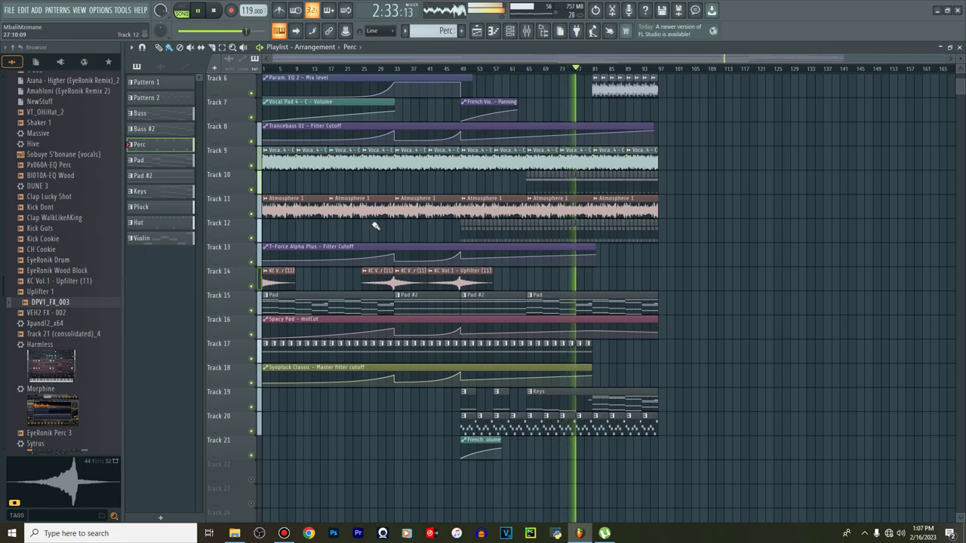
{"action": "double_click", "coordinate": [565, 407]}
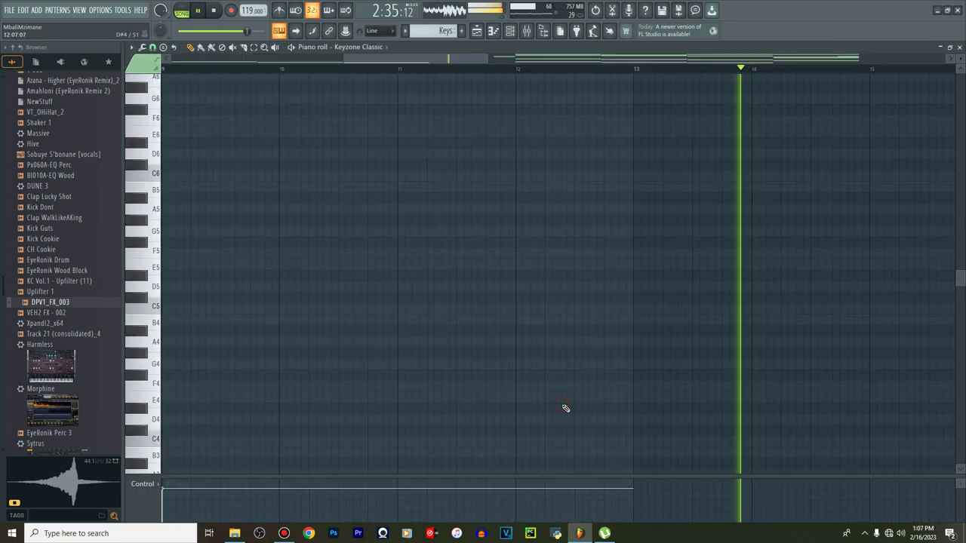
{"action": "scroll", "coordinate": [508, 76], "scroll_direction": "down", "scroll_amount": 4}
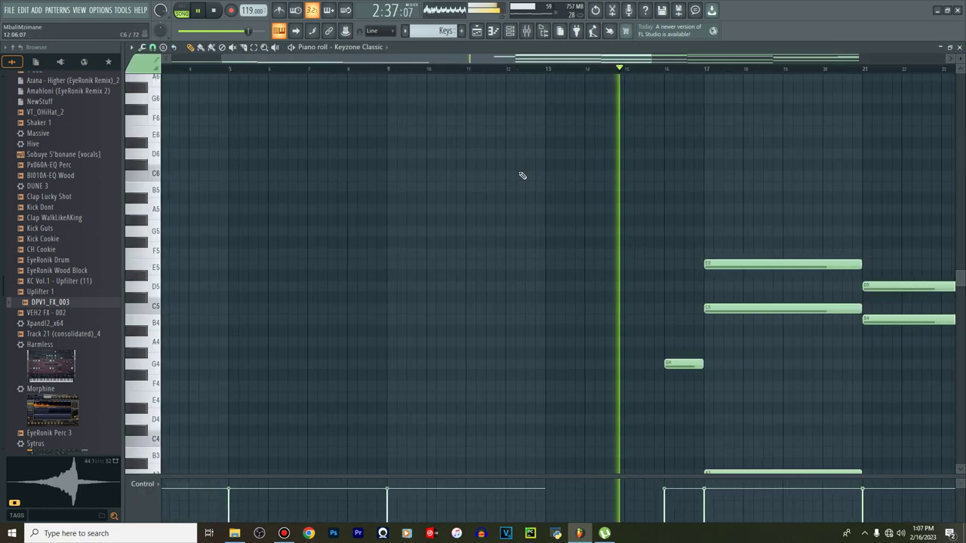
{"action": "scroll", "coordinate": [521, 176], "scroll_direction": "down", "scroll_amount": 10}
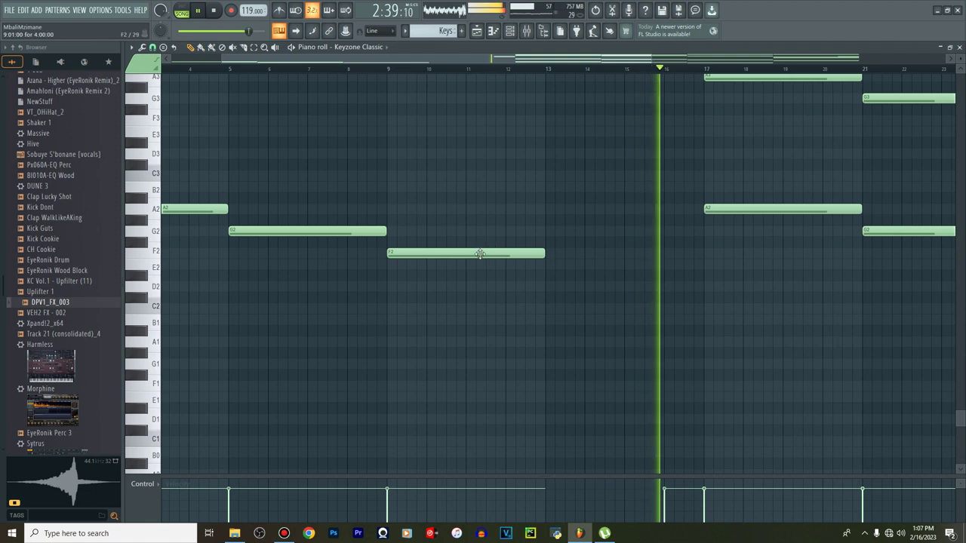
{"action": "scroll", "coordinate": [514, 238], "scroll_direction": "up", "scroll_amount": 3}
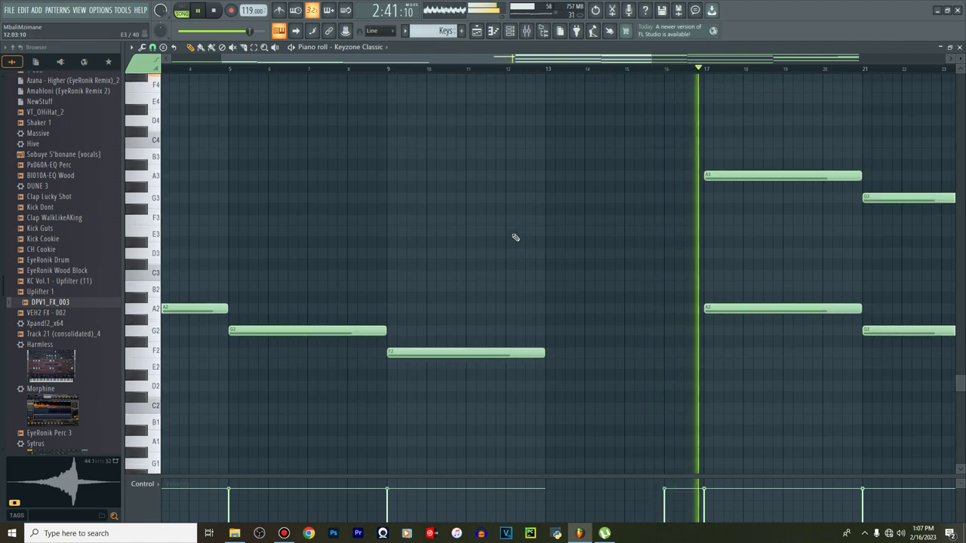
{"action": "left_click", "coordinate": [551, 257]}
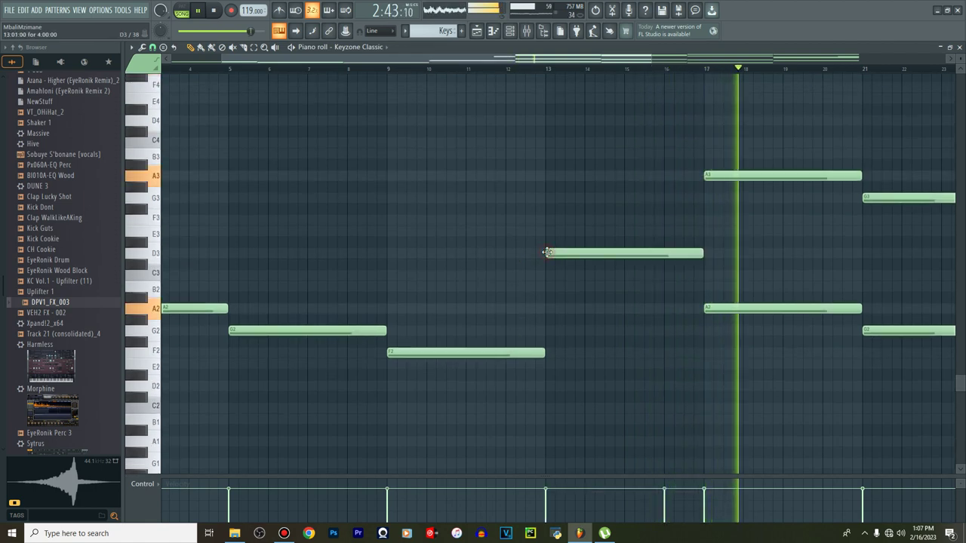
Listen to the arrangement in the playlist, reopen the Keys pattern's Keyzone Classic notes, and play the pattern from bar 17
{"action": "left_click", "coordinate": [477, 31]}
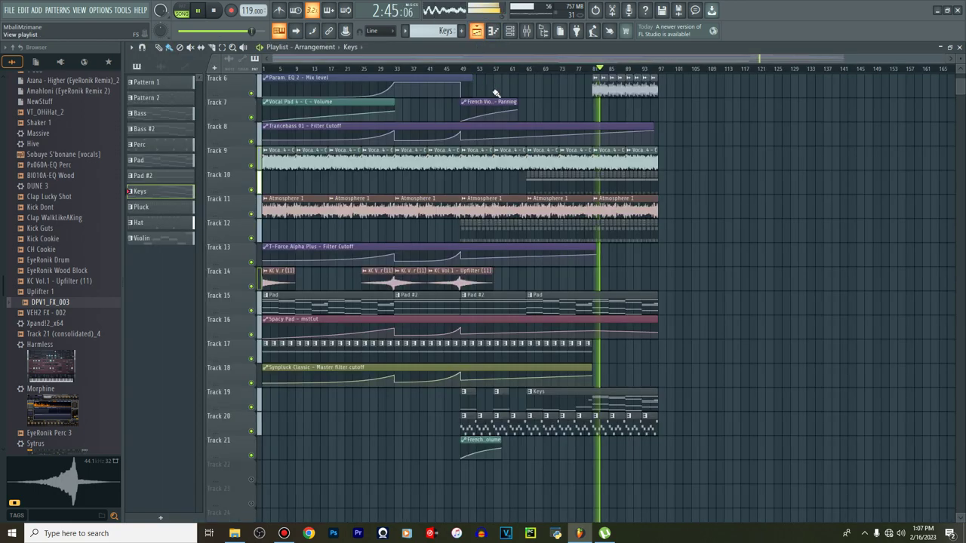
{"action": "scroll", "coordinate": [569, 140], "scroll_direction": "up", "scroll_amount": 2}
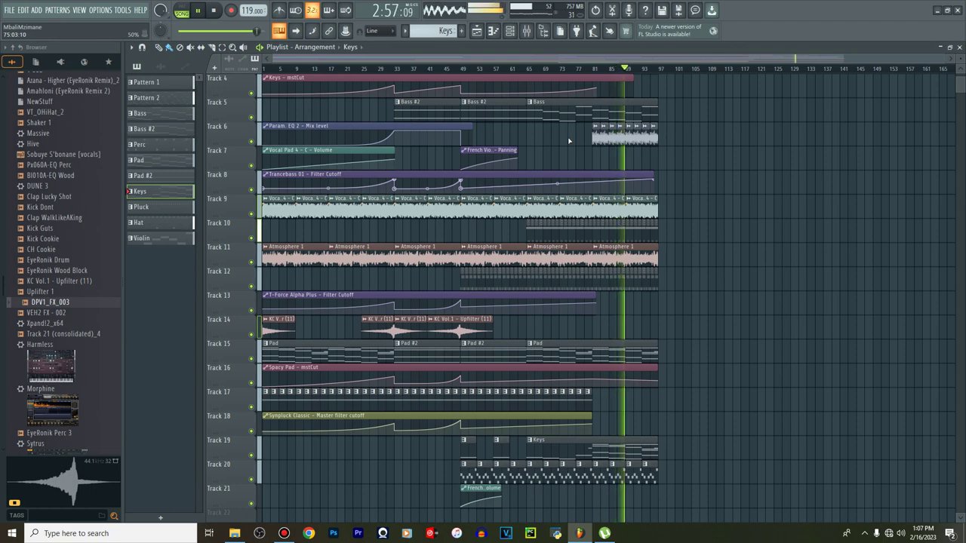
{"action": "key", "text": "space"}
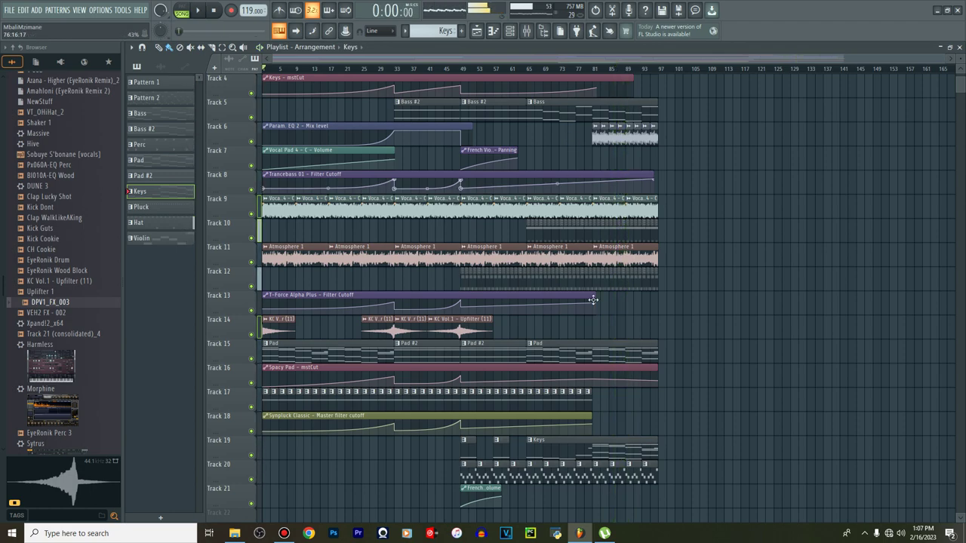
{"action": "double_click", "coordinate": [608, 449]}
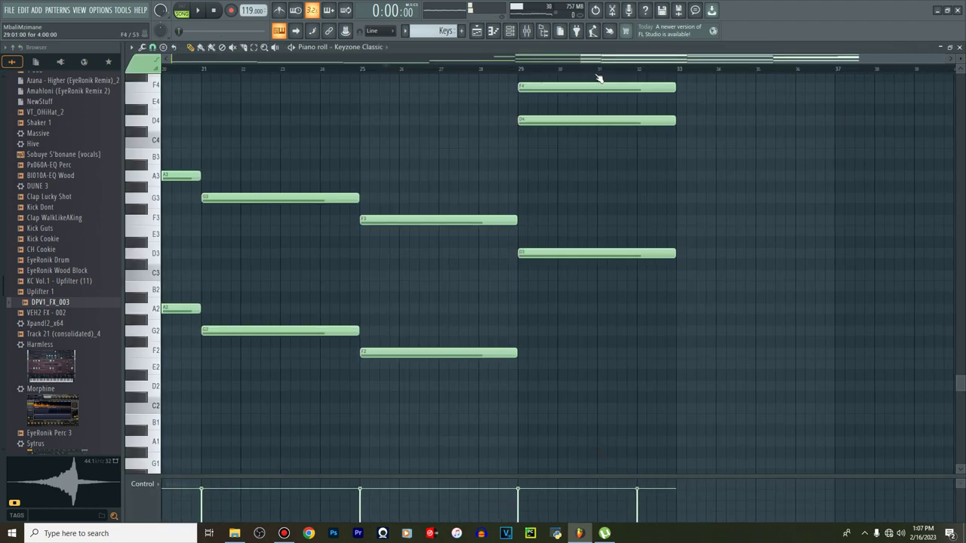
{"action": "scroll", "coordinate": [596, 73], "scroll_direction": "down", "scroll_amount": 2}
{"action": "scroll", "coordinate": [611, 133], "scroll_direction": "up", "scroll_amount": 4}
{"action": "scroll", "coordinate": [610, 132], "scroll_direction": "down", "scroll_amount": 2}
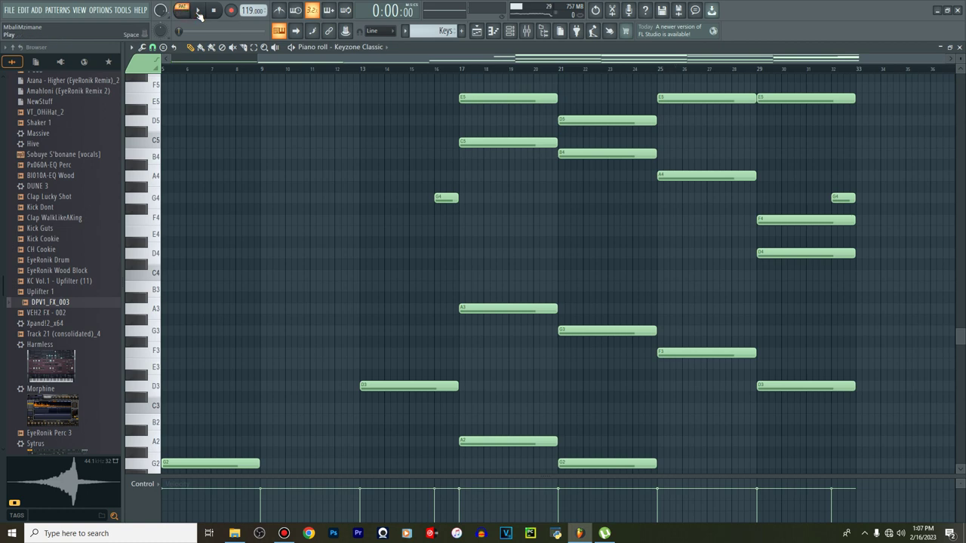
{"action": "left_click", "coordinate": [462, 72]}
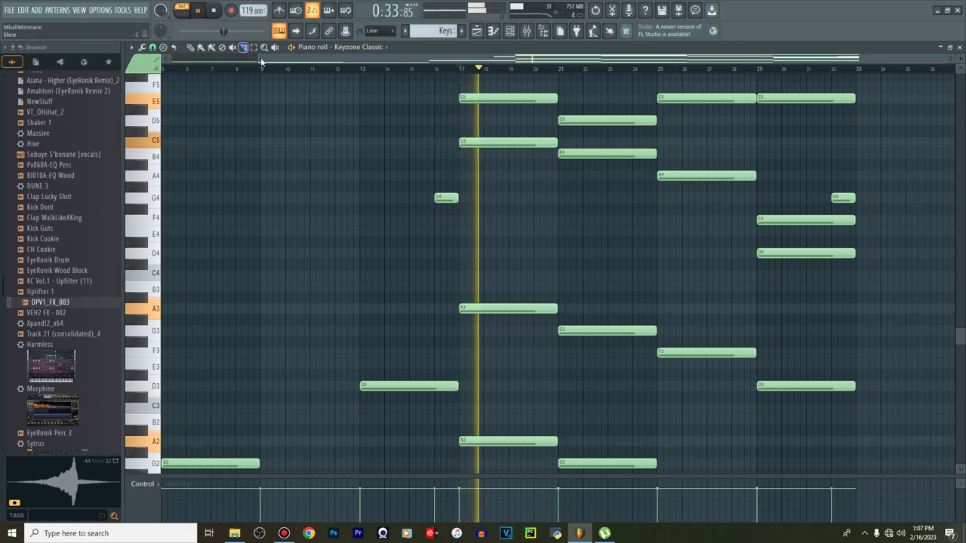
Turn on the metronome and check the Keys chords from bar 17 to bar 25 during playback
{"action": "scroll", "coordinate": [609, 171], "scroll_direction": "up", "scroll_amount": 1}
{"action": "scroll", "coordinate": [609, 174], "scroll_direction": "up", "scroll_amount": 2}
{"action": "scroll", "coordinate": [610, 173], "scroll_direction": "down", "scroll_amount": 4}
{"action": "scroll", "coordinate": [610, 173], "scroll_direction": "up", "scroll_amount": 2}
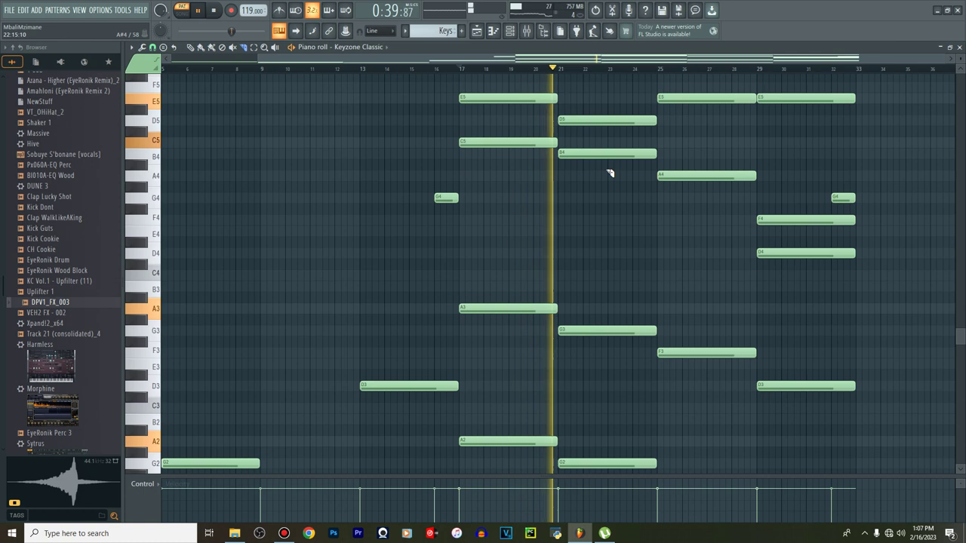
{"action": "left_click", "coordinate": [280, 11]}
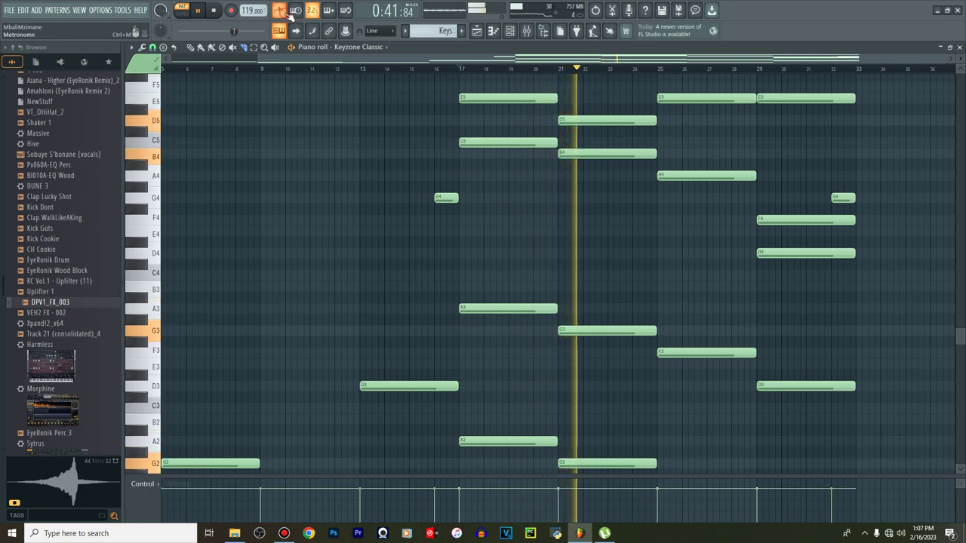
{"action": "scroll", "coordinate": [674, 150], "scroll_direction": "up", "scroll_amount": 4}
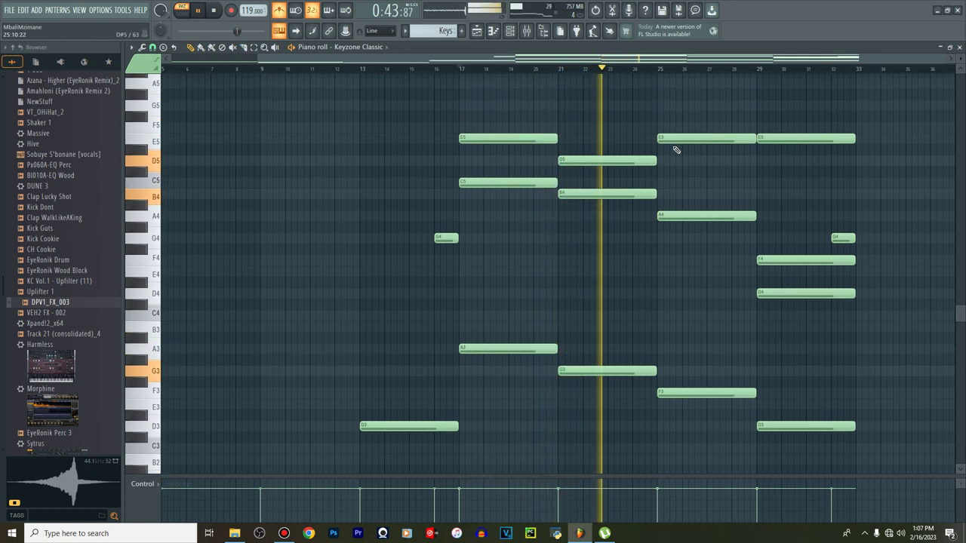
{"action": "scroll", "coordinate": [629, 182], "scroll_direction": "down", "scroll_amount": 4}
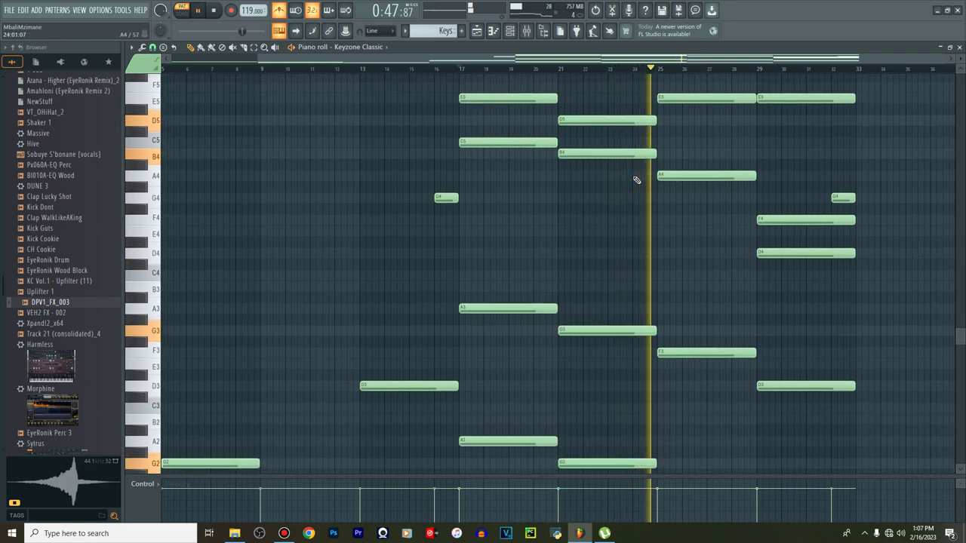
{"action": "scroll", "coordinate": [652, 147], "scroll_direction": "up", "scroll_amount": 6}
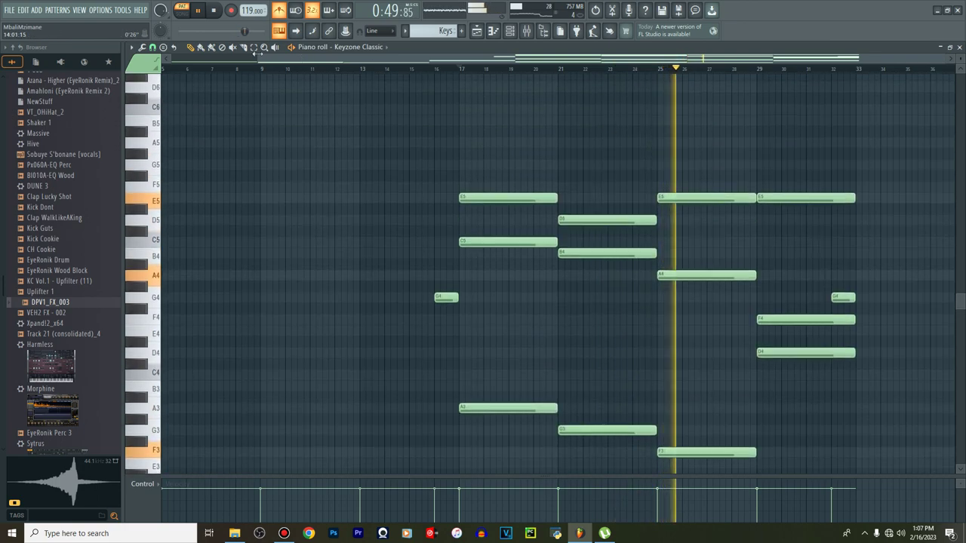
{"action": "scroll", "coordinate": [661, 73], "scroll_direction": "up", "scroll_amount": 2}
{"action": "scroll", "coordinate": [657, 72], "scroll_direction": "up", "scroll_amount": 2}
{"action": "key", "text": "space"}
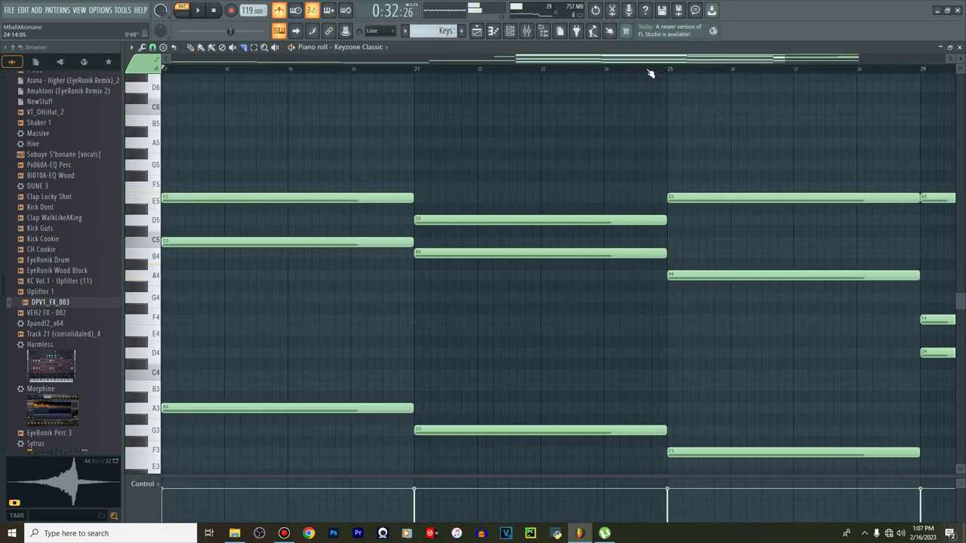
Play the chord around bar 24 and slice its D5 and B4 notes at 24:11
{"action": "left_click", "coordinate": [606, 71]}
{"action": "key", "text": "space"}
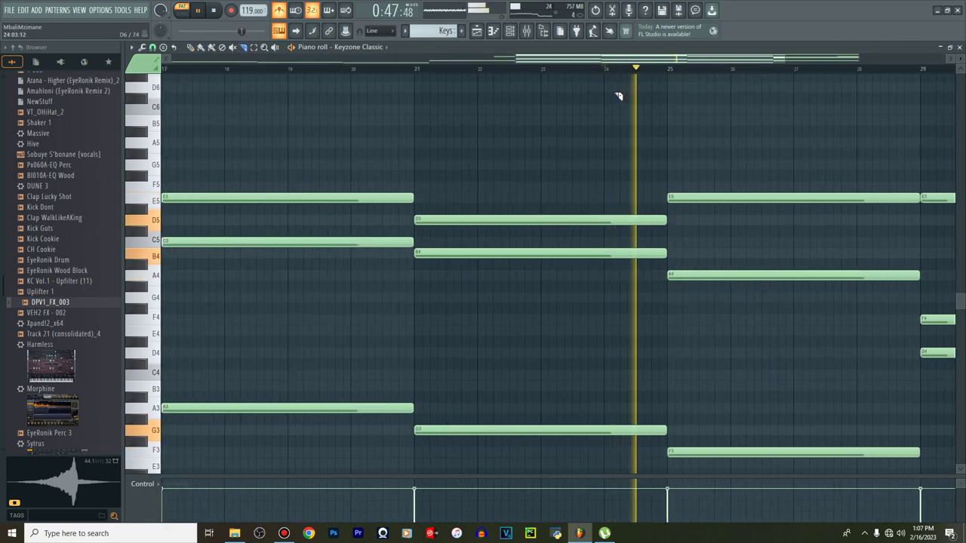
{"action": "key", "text": "space"}
{"action": "left_click_drag", "start_coordinate": [645, 215], "coordinate": [645, 253]}
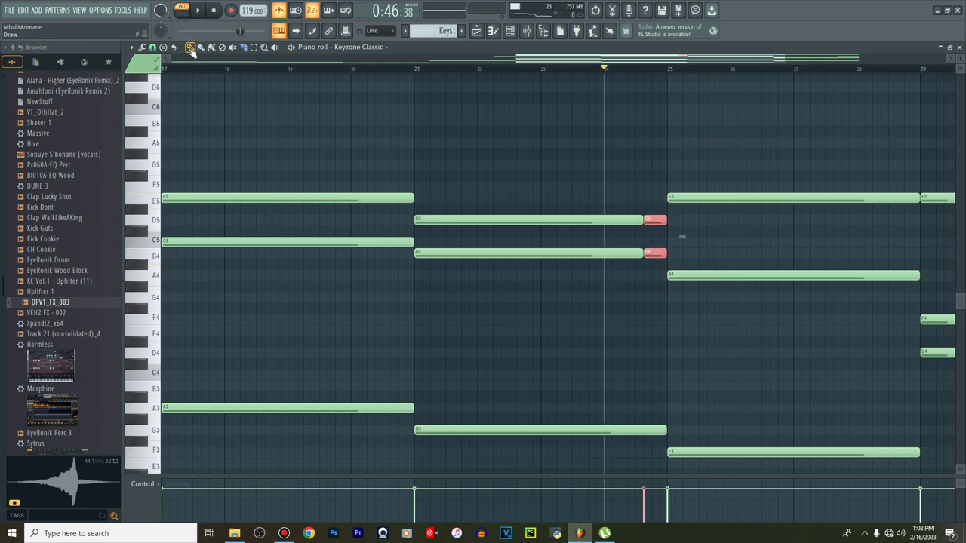
{"action": "left_click", "coordinate": [615, 158]}
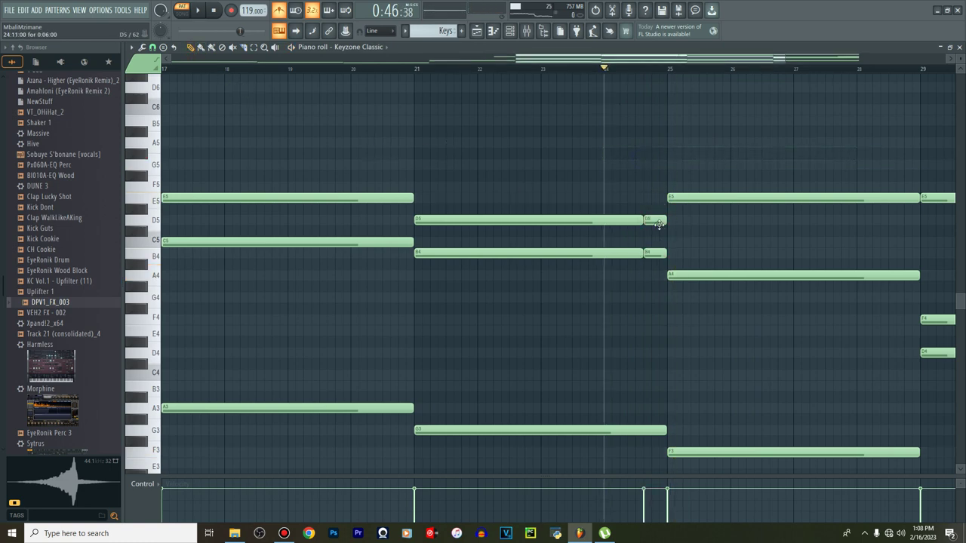
Raise the sliced D5 piece at 24:11 to F5 and listen to the change from bar 24
{"action": "left_click_drag", "start_coordinate": [656, 196], "coordinate": [656, 186]}
{"action": "key", "text": "space"}
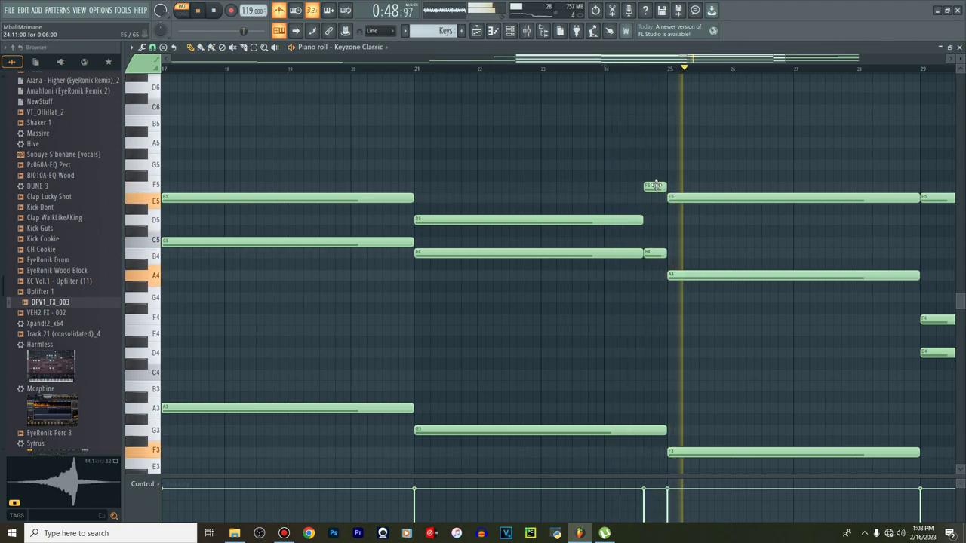
{"action": "scroll", "coordinate": [660, 203], "scroll_direction": "down", "scroll_amount": 5}
{"action": "key", "text": "space"}
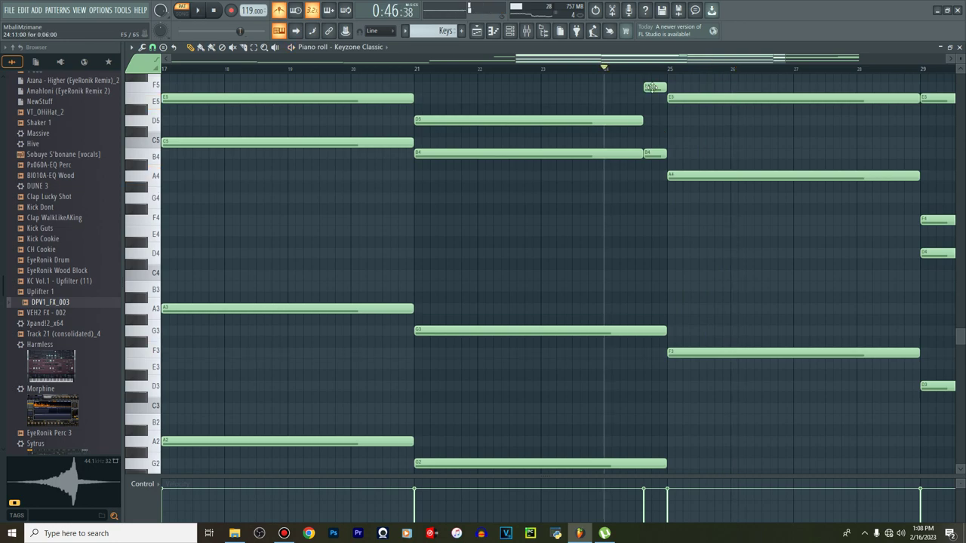
Add six-step E3 and E2 notes at 24:11 and shorten the long G3 and G2 notes to end there
{"action": "left_click_drag", "start_coordinate": [652, 96], "coordinate": [652, 377]}
{"action": "scroll", "coordinate": [655, 360], "scroll_direction": "down", "scroll_amount": 7}
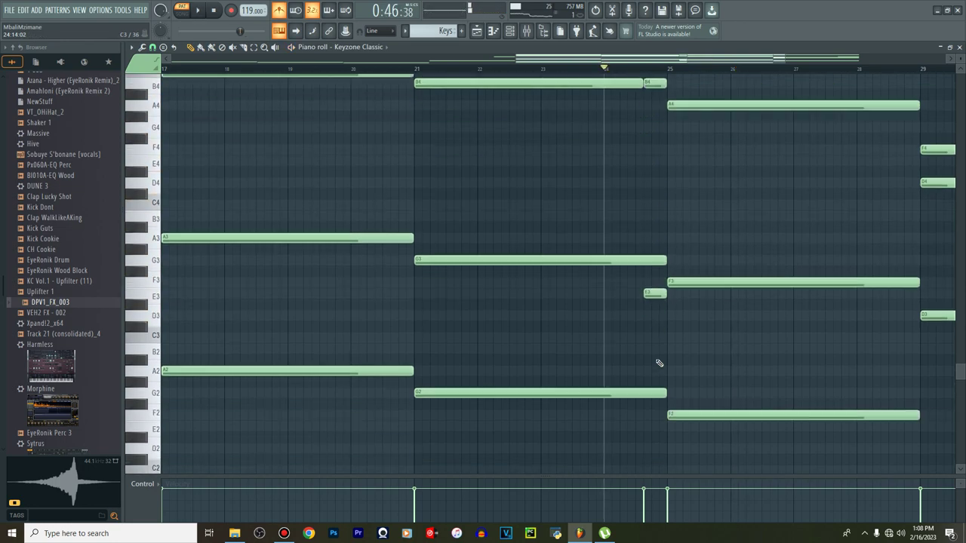
{"action": "key", "text": "space"}
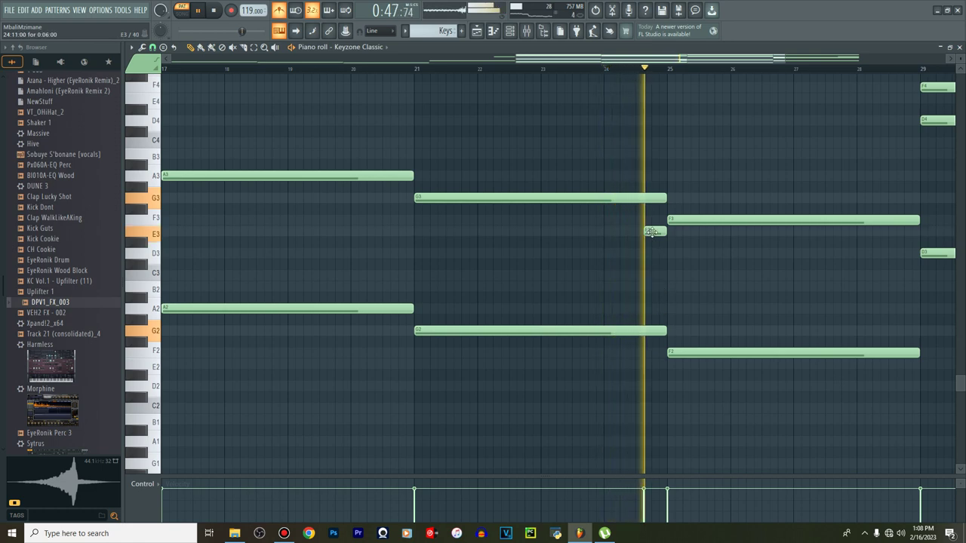
{"action": "key", "text": "space"}
{"action": "left_click_drag", "start_coordinate": [652, 231], "coordinate": [652, 368]}
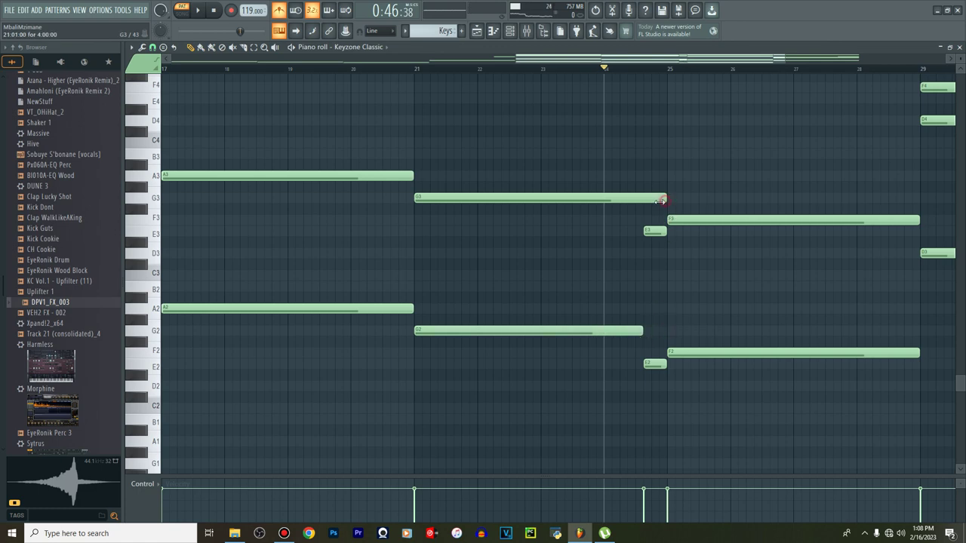
Add a six-step G4 note at 24:11 and play the passing chord from bar 24
{"action": "scroll", "coordinate": [645, 222], "scroll_direction": "up", "scroll_amount": 7}
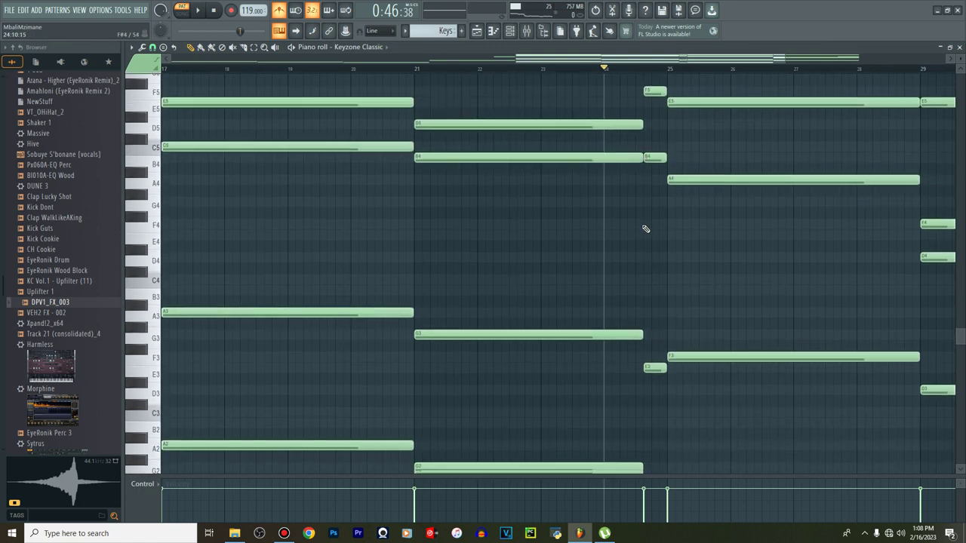
{"action": "left_click_drag", "start_coordinate": [654, 364], "coordinate": [652, 197]}
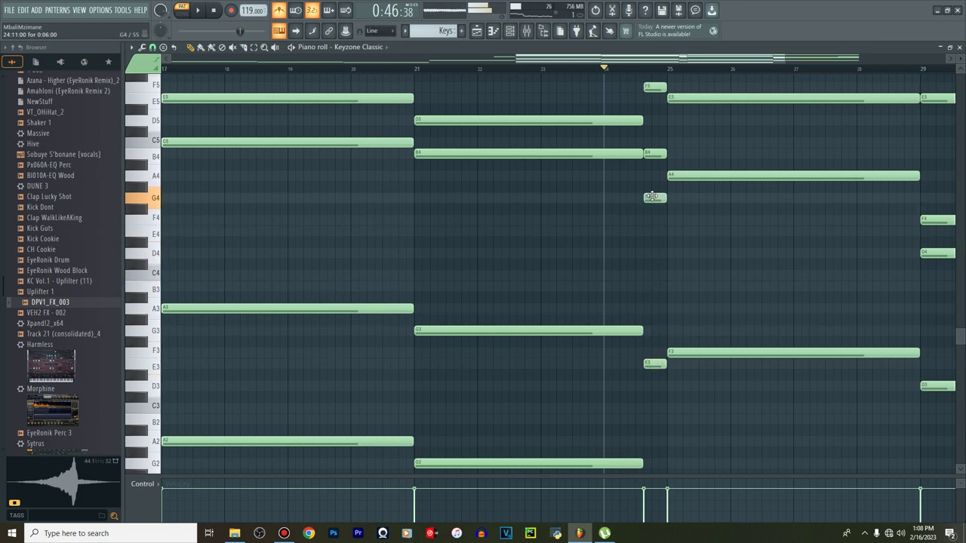
{"action": "key", "text": "space"}
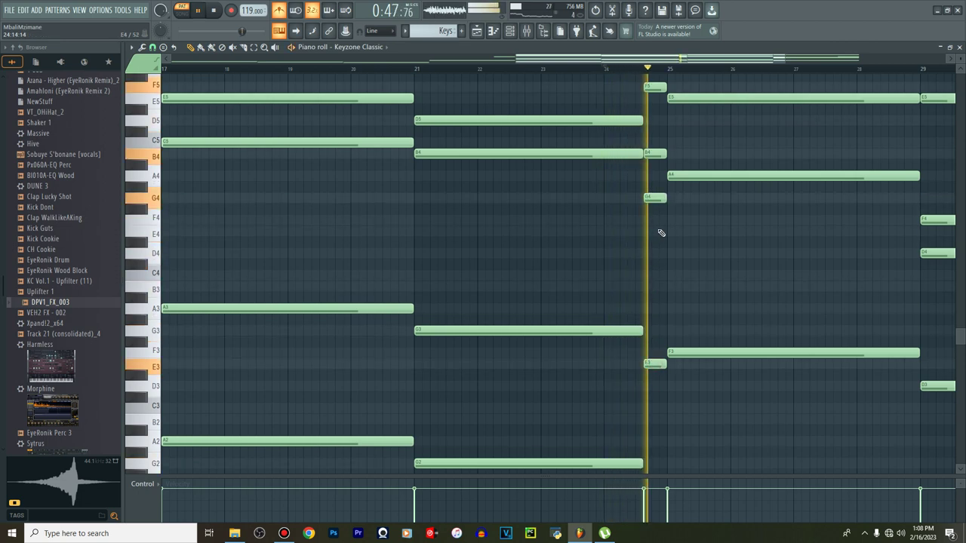
Reopen the Keys notes from the playlist, play them from bar 17, and turn off the metronome
{"action": "left_click", "coordinate": [484, 40]}
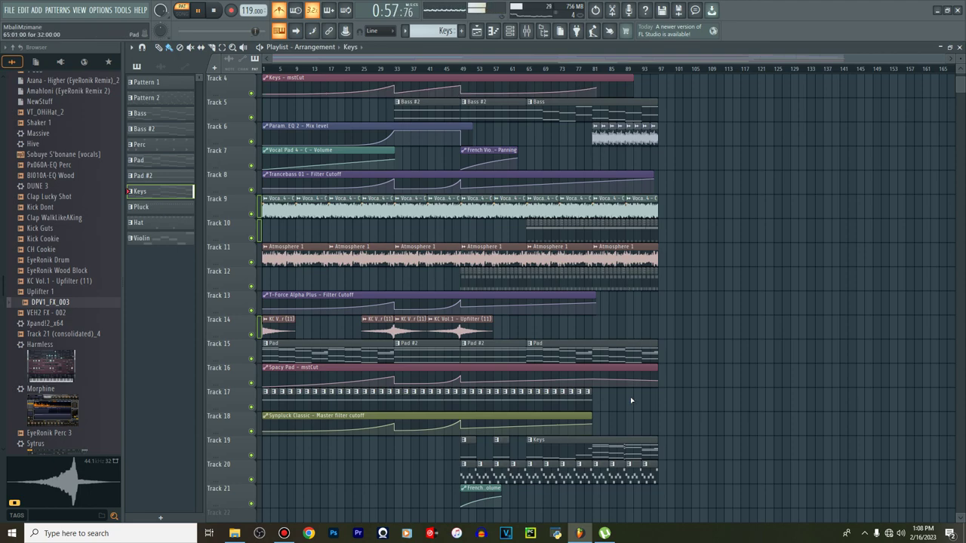
{"action": "double_click", "coordinate": [612, 451]}
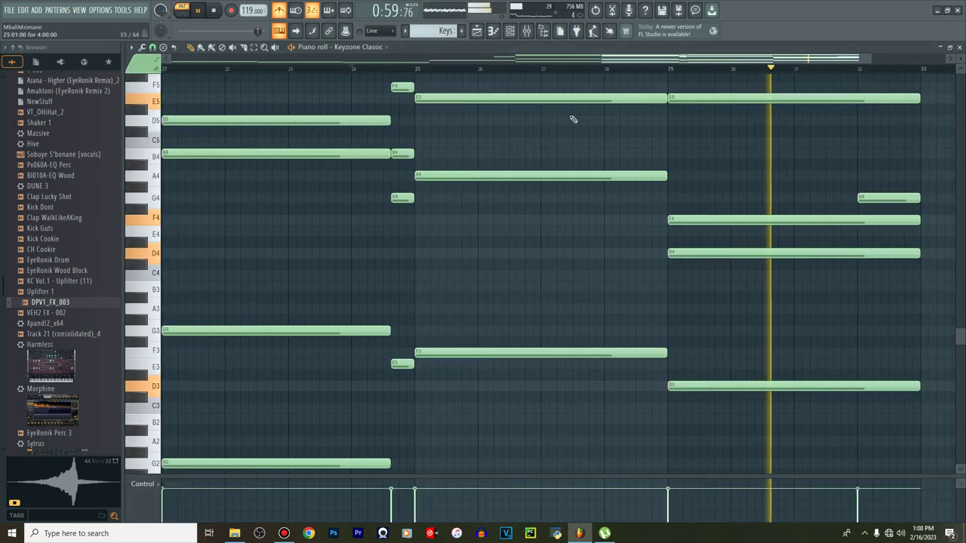
{"action": "key", "text": "space"}
{"action": "scroll", "coordinate": [532, 104], "scroll_direction": "up", "scroll_amount": 5}
{"action": "scroll", "coordinate": [566, 69], "scroll_direction": "down", "scroll_amount": 4}
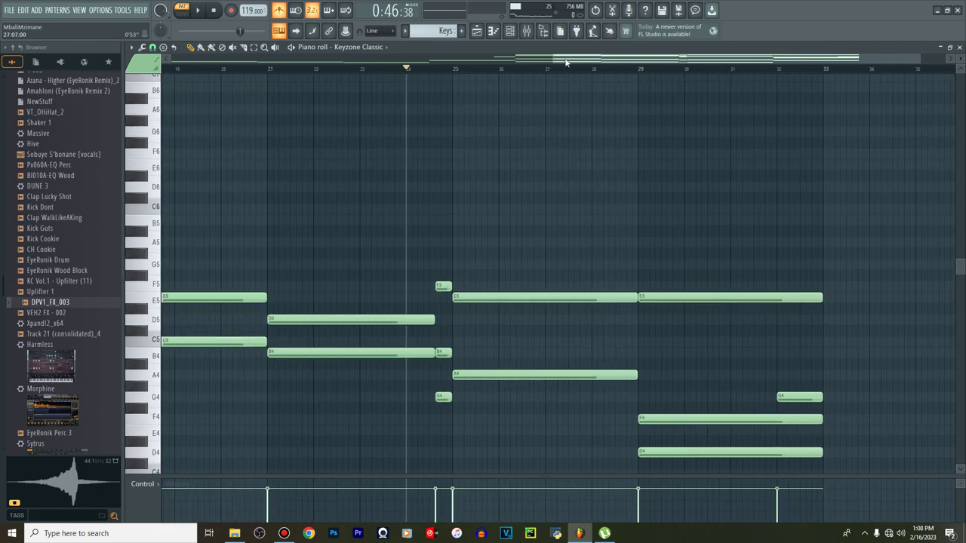
{"action": "scroll", "coordinate": [479, 72], "scroll_direction": "down", "scroll_amount": 3}
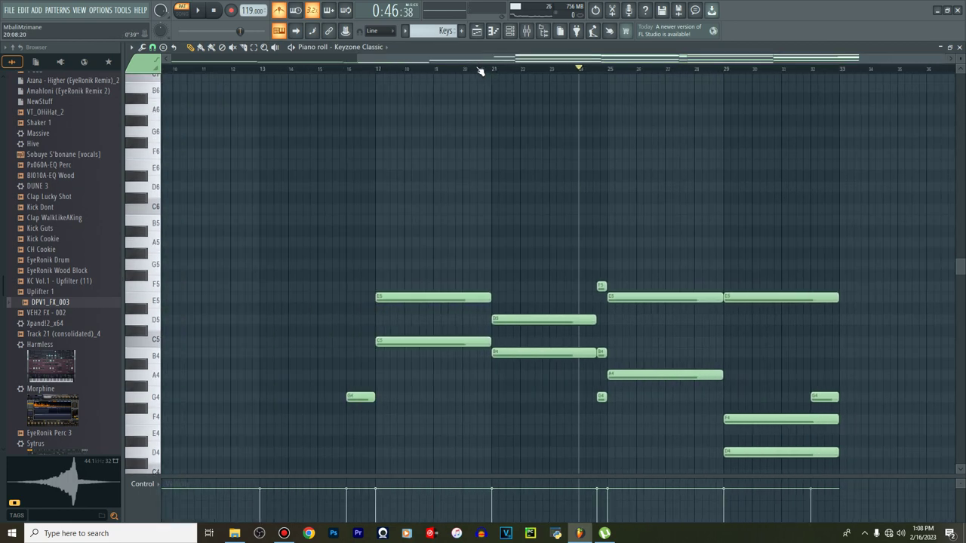
{"action": "left_click", "coordinate": [377, 70]}
{"action": "key", "text": "space"}
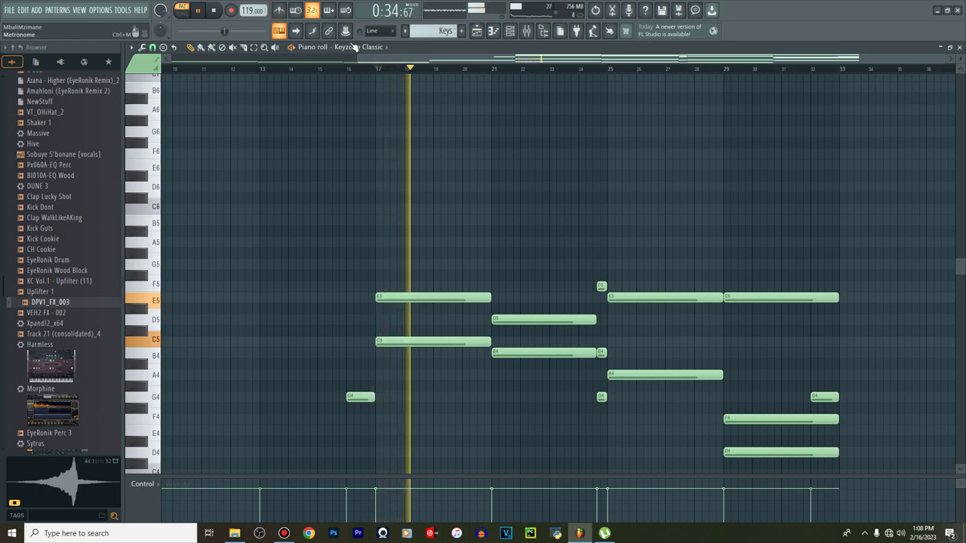
Solo Track 19 in the playlist, play from around bar 81, and unmute Tracks 15 and 16 alongside it
{"action": "left_click", "coordinate": [476, 31]}
{"action": "key", "text": "space"}
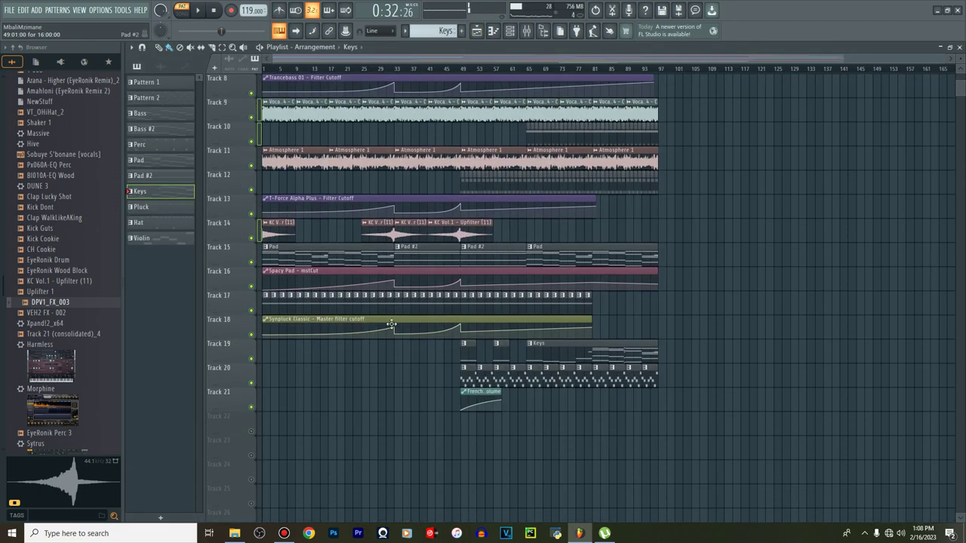
{"action": "right_click", "coordinate": [260, 359]}
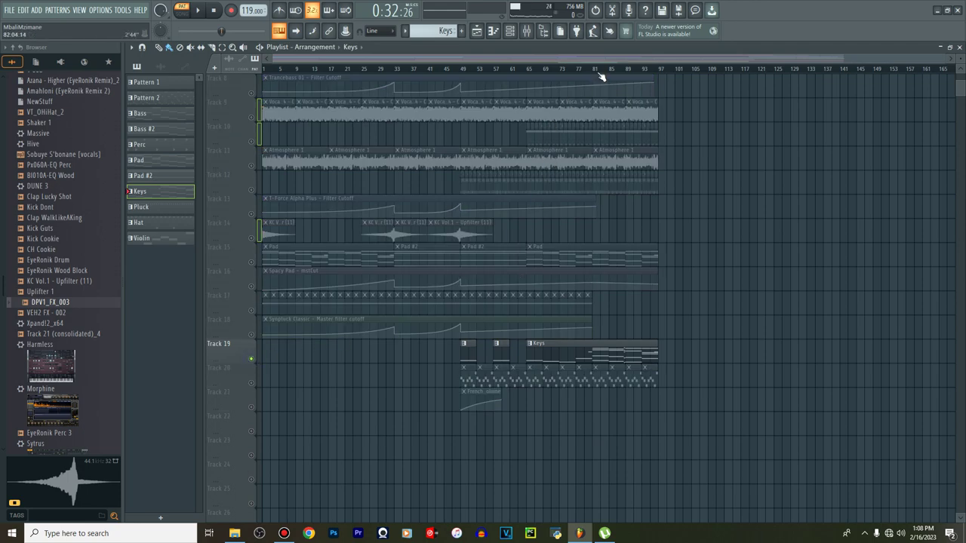
{"action": "key", "text": "space"}
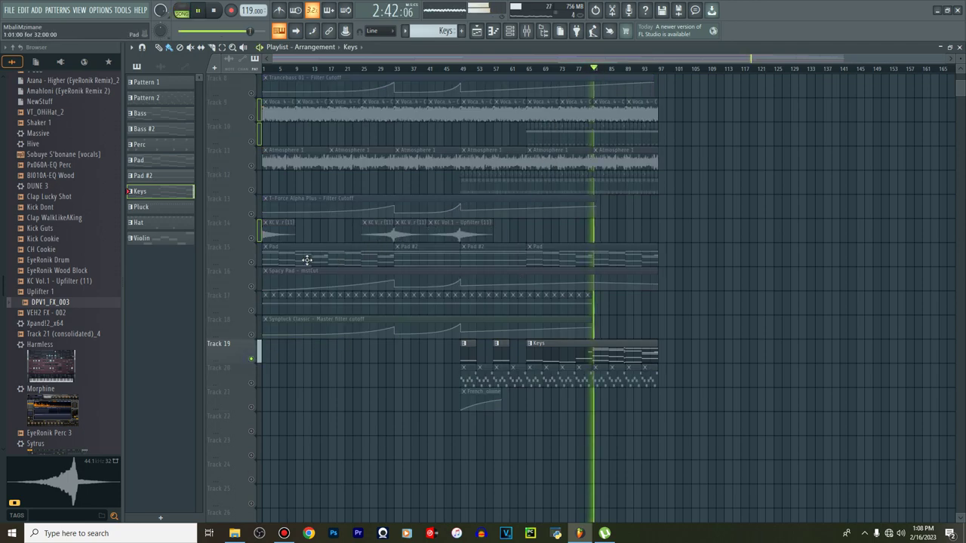
{"action": "left_click", "coordinate": [251, 263]}
{"action": "left_click", "coordinate": [251, 286]}
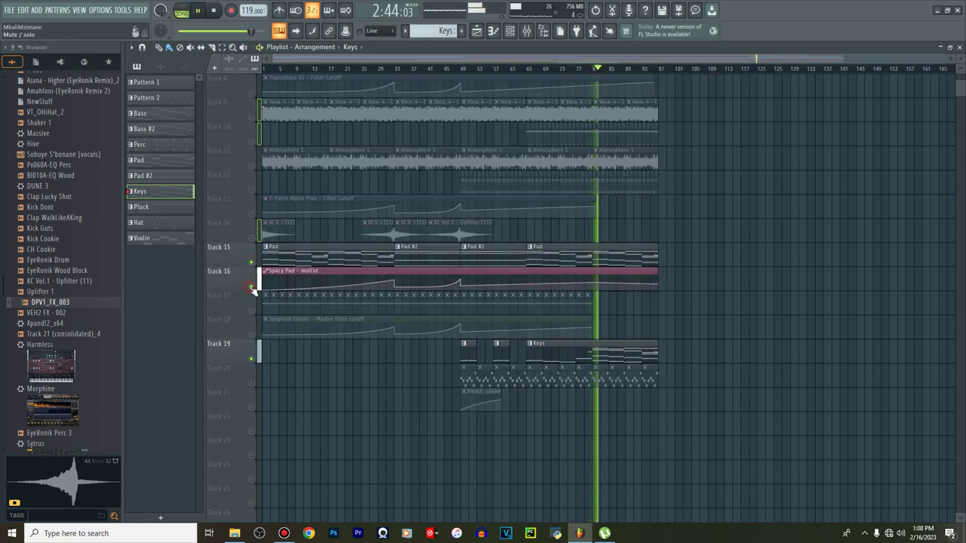
Try Track 12 with the soloed parts, mute it again, and unmute Tracks 3 and 13
{"action": "left_click", "coordinate": [251, 190]}
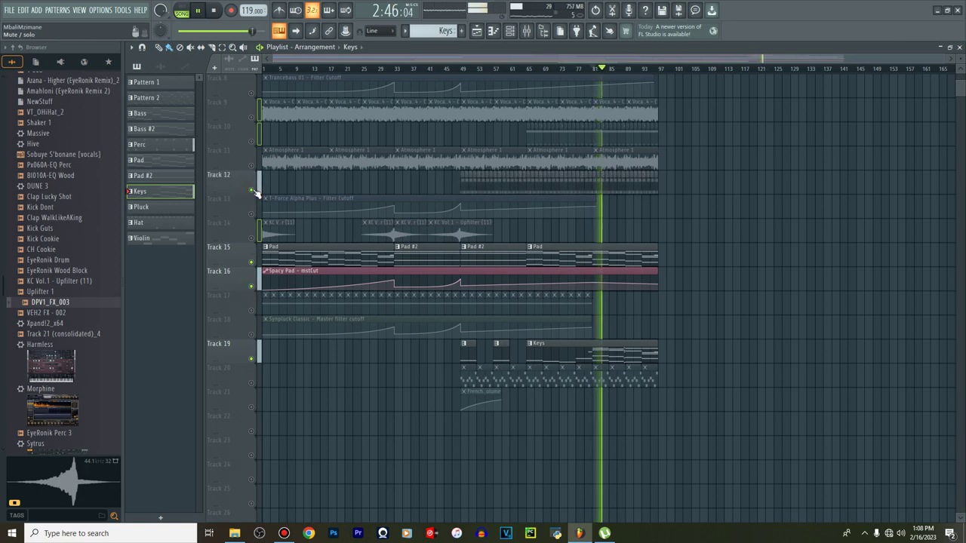
{"action": "scroll", "coordinate": [252, 249], "scroll_direction": "up", "scroll_amount": 2}
{"action": "left_click", "coordinate": [252, 239]}
{"action": "scroll", "coordinate": [253, 240], "scroll_direction": "up", "scroll_amount": 5}
{"action": "left_click", "coordinate": [251, 142]}
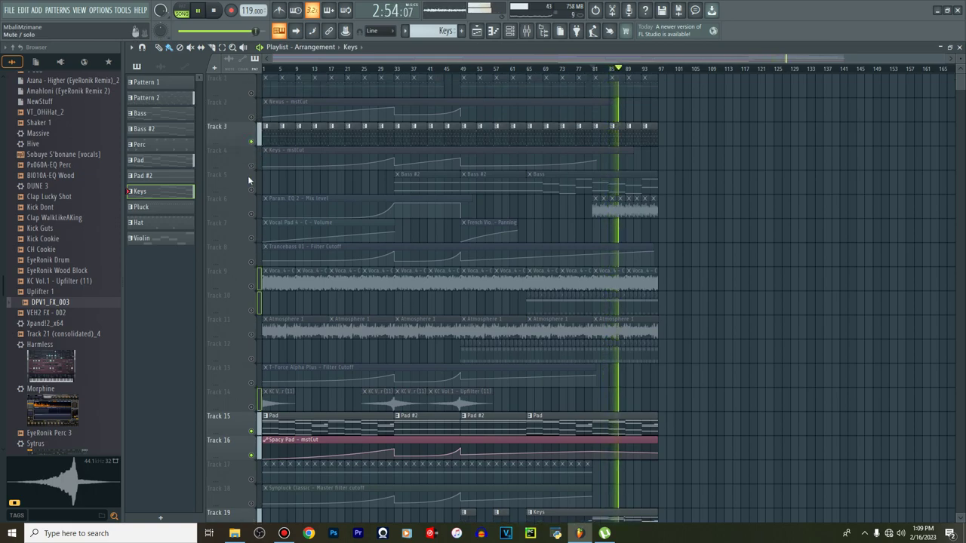
{"action": "scroll", "coordinate": [253, 257], "scroll_direction": "down", "scroll_amount": 1}
{"action": "left_click", "coordinate": [252, 359]}
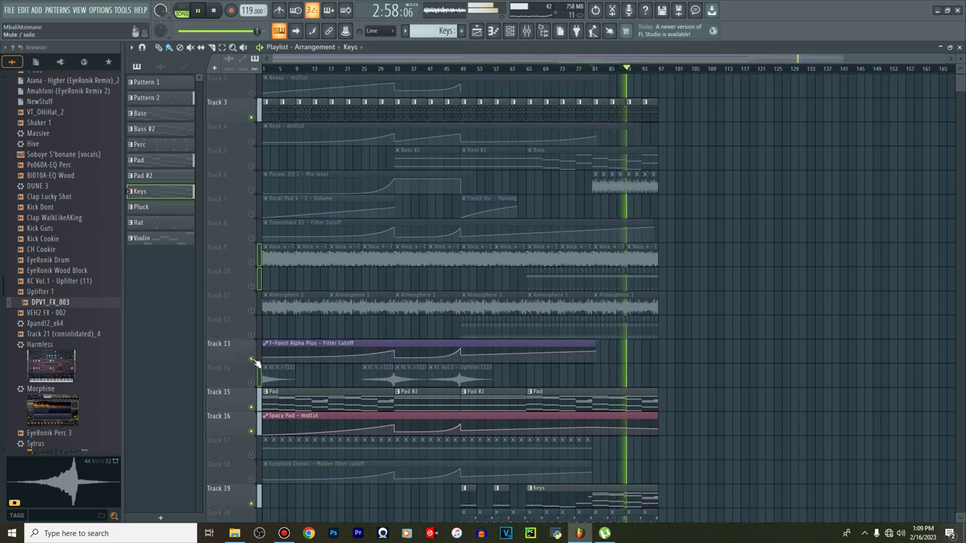
Unmute Tracks 5 and 8 alongside the soloed parts and play the combination from bar 33
{"action": "scroll", "coordinate": [255, 363], "scroll_direction": "up", "scroll_amount": 1}
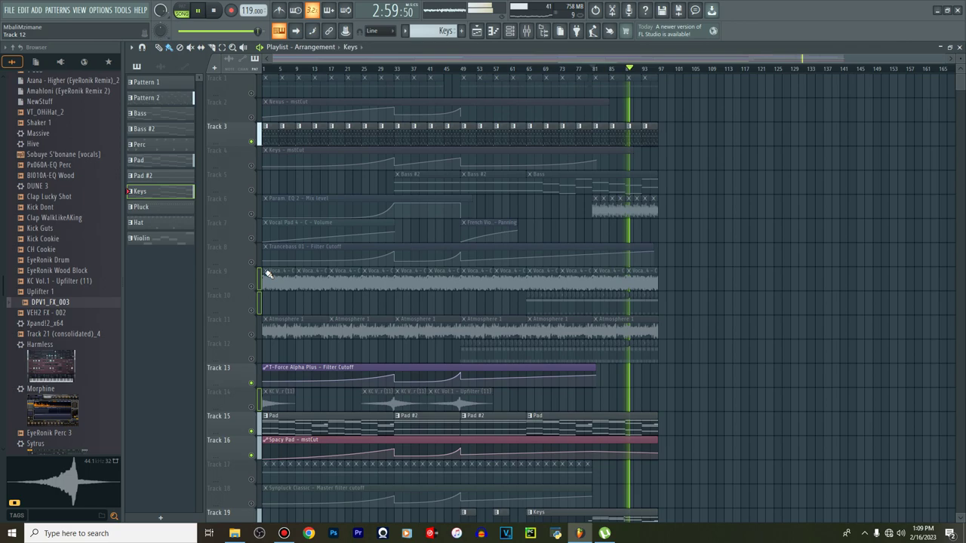
{"action": "left_click", "coordinate": [252, 189]}
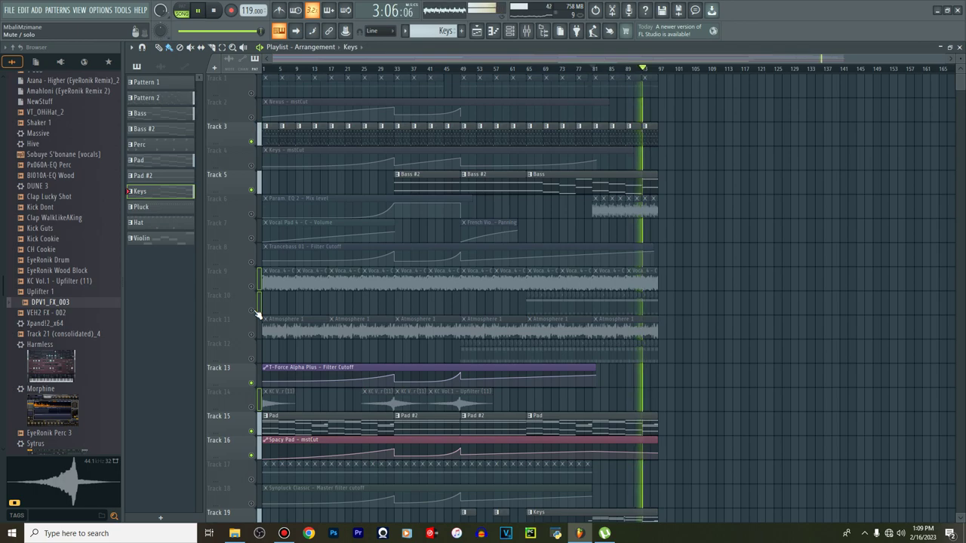
{"action": "scroll", "coordinate": [257, 314], "scroll_direction": "down", "scroll_amount": 5}
{"action": "scroll", "coordinate": [257, 314], "scroll_direction": "up", "scroll_amount": 5}
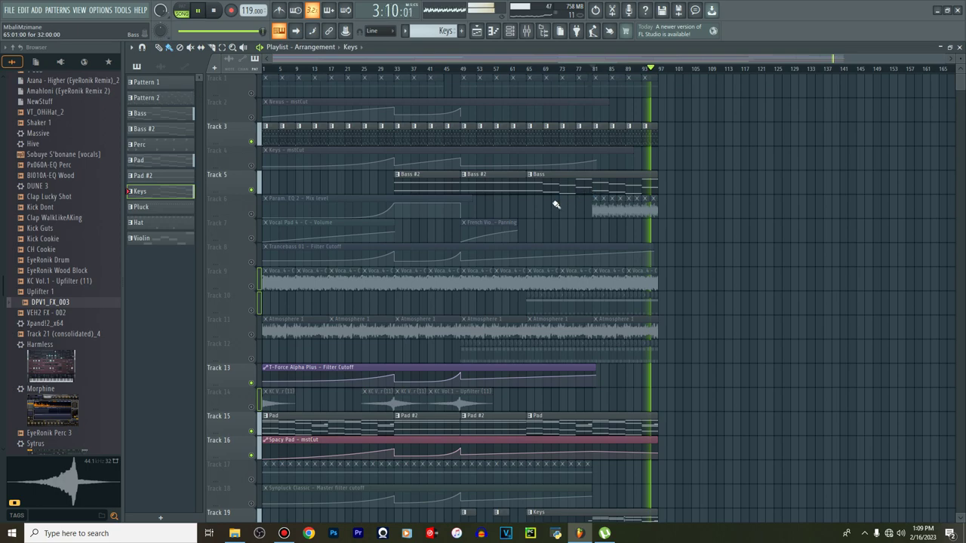
{"action": "left_click", "coordinate": [252, 262]}
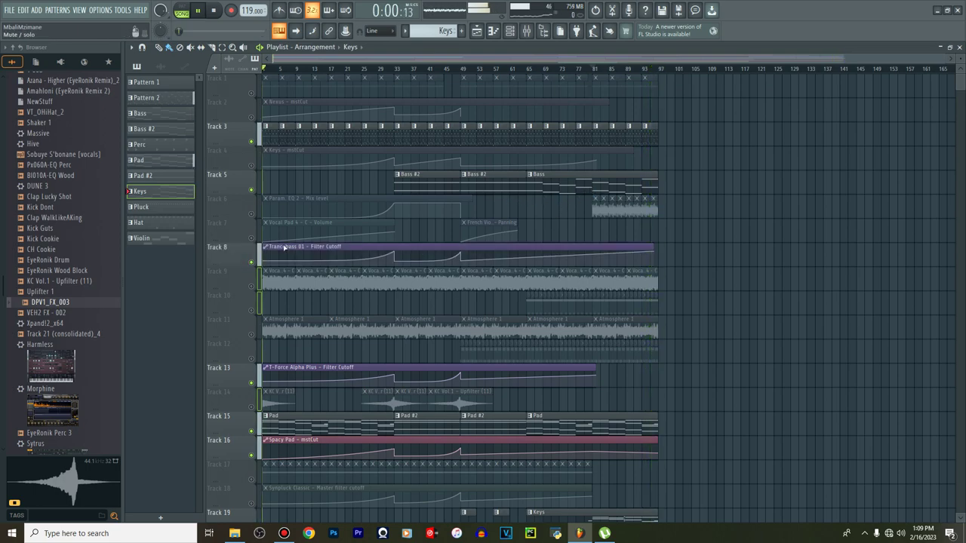
{"action": "left_click", "coordinate": [394, 69]}
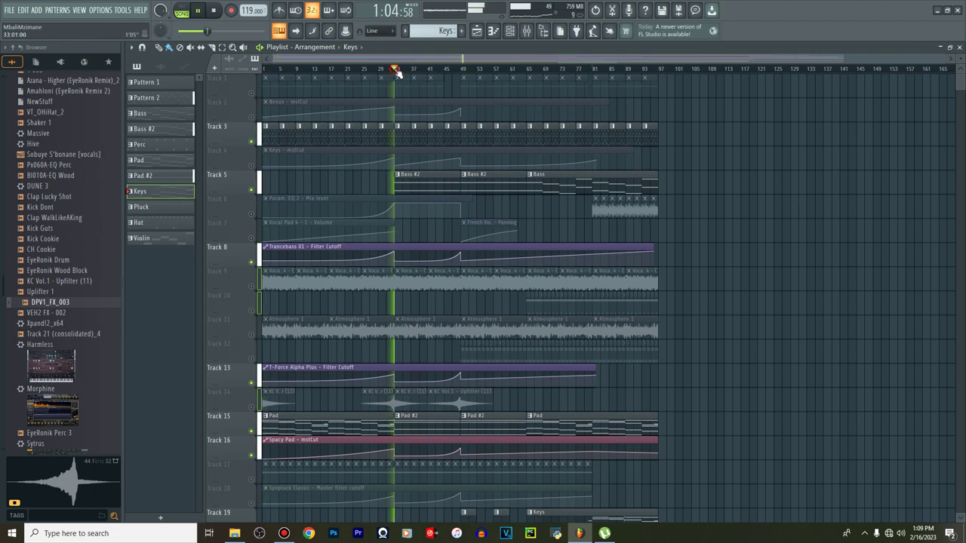
Unmute all playlist tracks and shrink the track height so more tracks fit in view
{"action": "right_click", "coordinate": [253, 287]}
{"action": "right_click", "coordinate": [253, 287]}
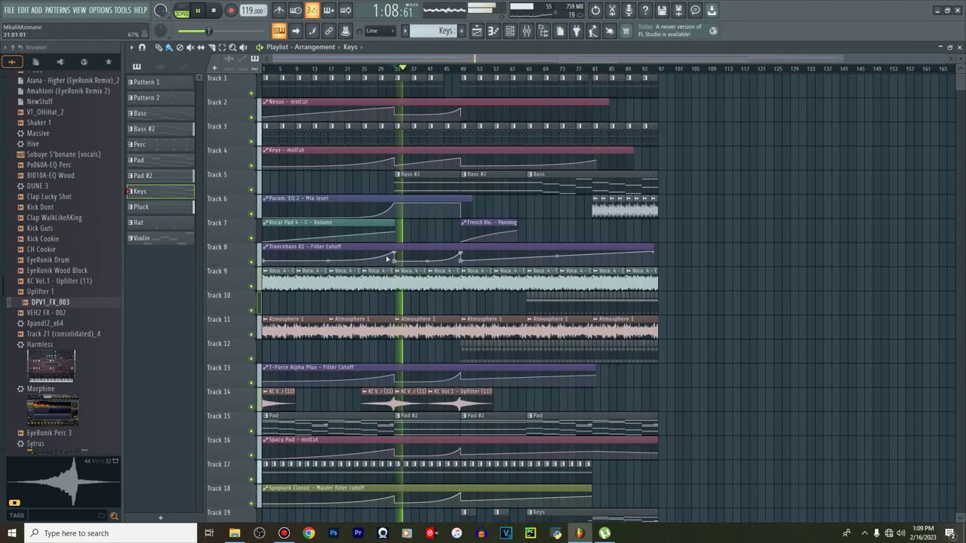
{"action": "scroll", "coordinate": [676, 183], "scroll_direction": "down", "scroll_amount": 2}
{"action": "scroll", "coordinate": [957, 69], "scroll_direction": "up", "scroll_amount": 2}
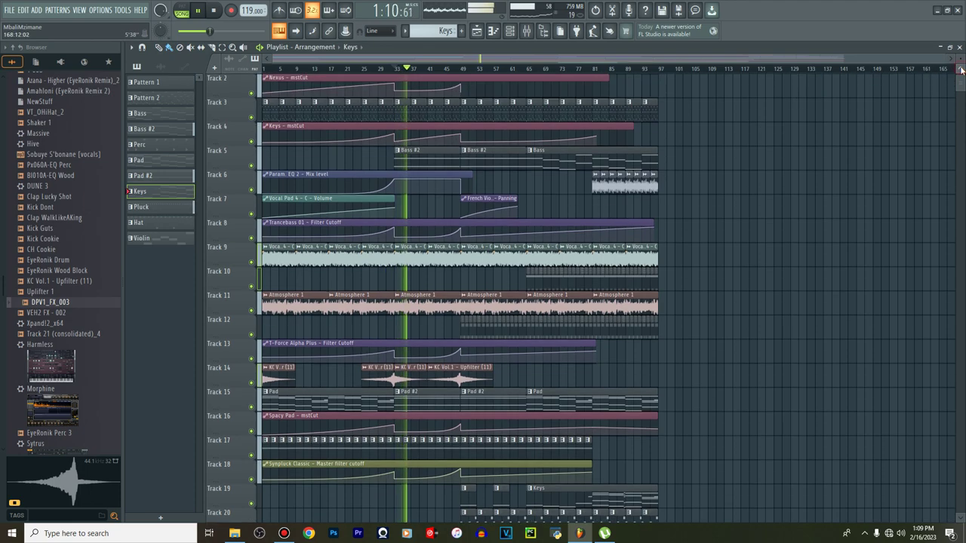
{"action": "left_click_drag", "start_coordinate": [959, 69], "coordinate": [959, 73]}
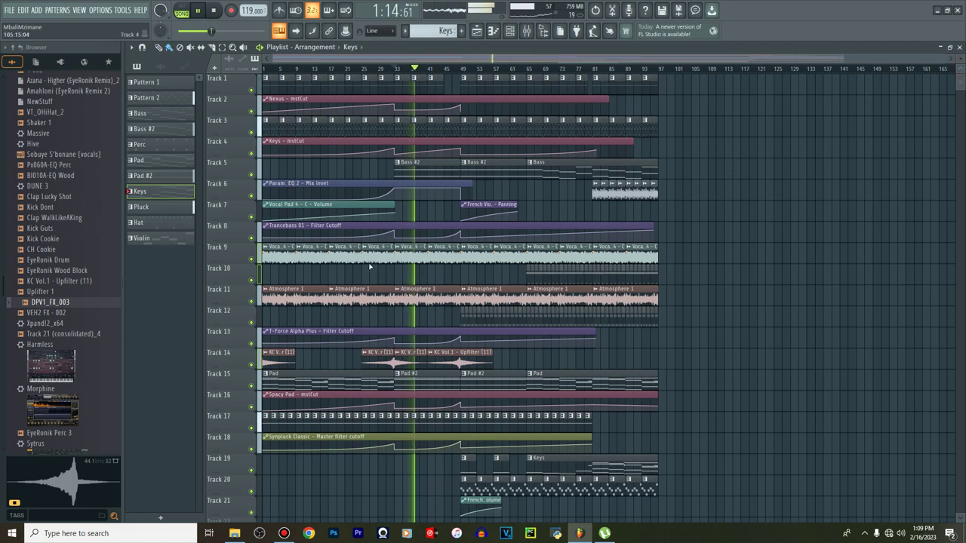
Add the VEH2 FX - 002 sample to the playlist and place it on Track 23 at bar 33
{"action": "scroll", "coordinate": [63, 312], "scroll_direction": "down", "scroll_amount": 4}
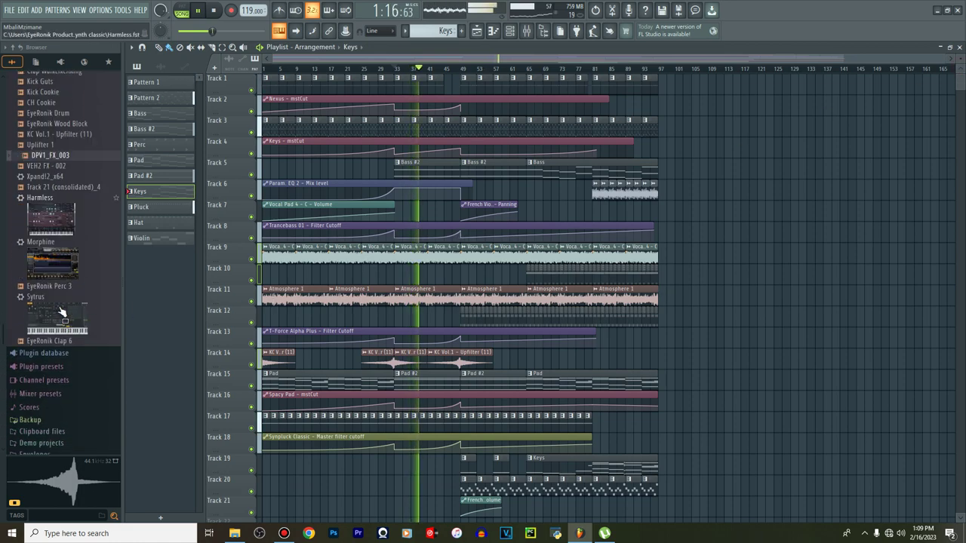
{"action": "scroll", "coordinate": [63, 312], "scroll_direction": "down", "scroll_amount": 2}
{"action": "left_click_drag", "start_coordinate": [49, 122], "coordinate": [377, 472]}
{"action": "scroll", "coordinate": [391, 455], "scroll_direction": "down", "scroll_amount": 5}
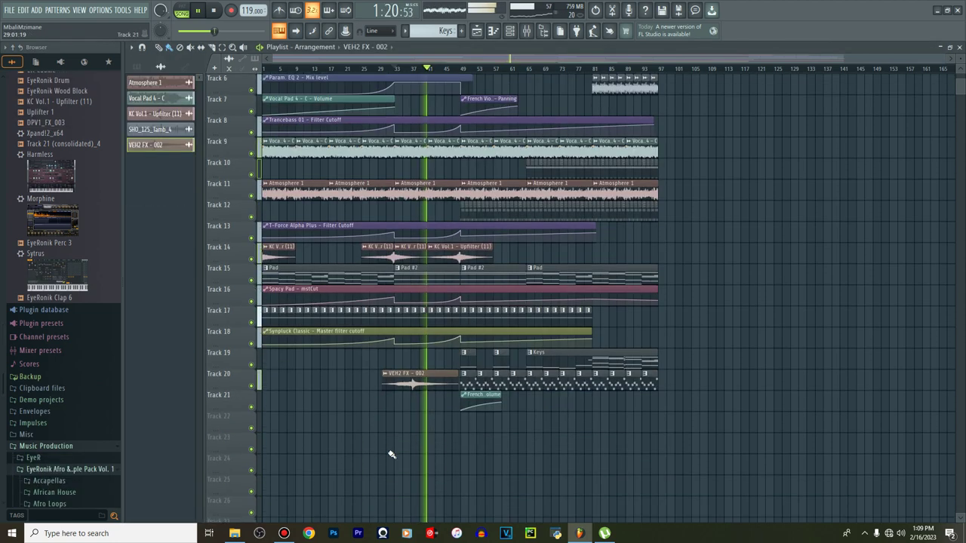
{"action": "scroll", "coordinate": [391, 454], "scroll_direction": "down", "scroll_amount": 3}
{"action": "left_click_drag", "start_coordinate": [416, 326], "coordinate": [438, 385]}
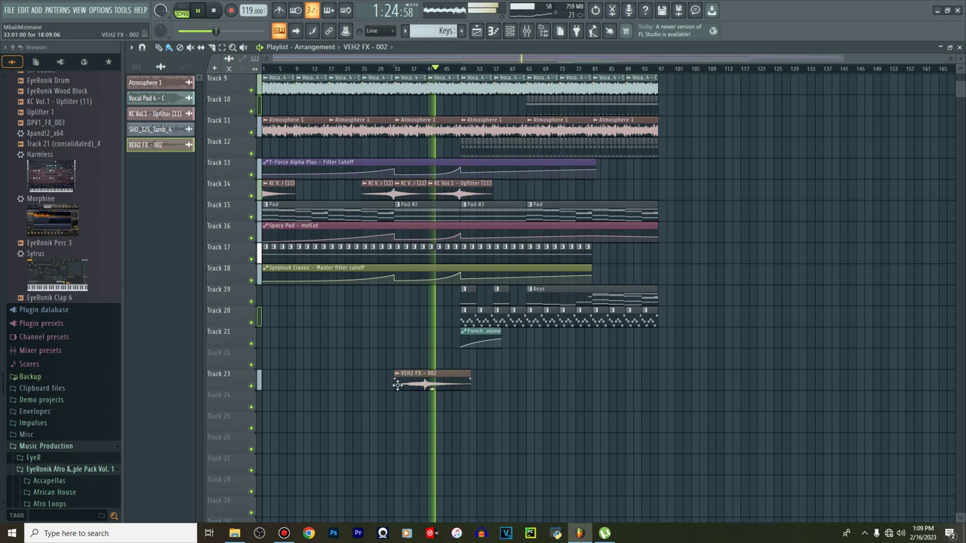
Stretch the VEH2 FX - 002 clip to exactly 20 bars and move its start to bar 41
{"action": "scroll", "coordinate": [476, 385], "scroll_direction": "up", "scroll_amount": 3}
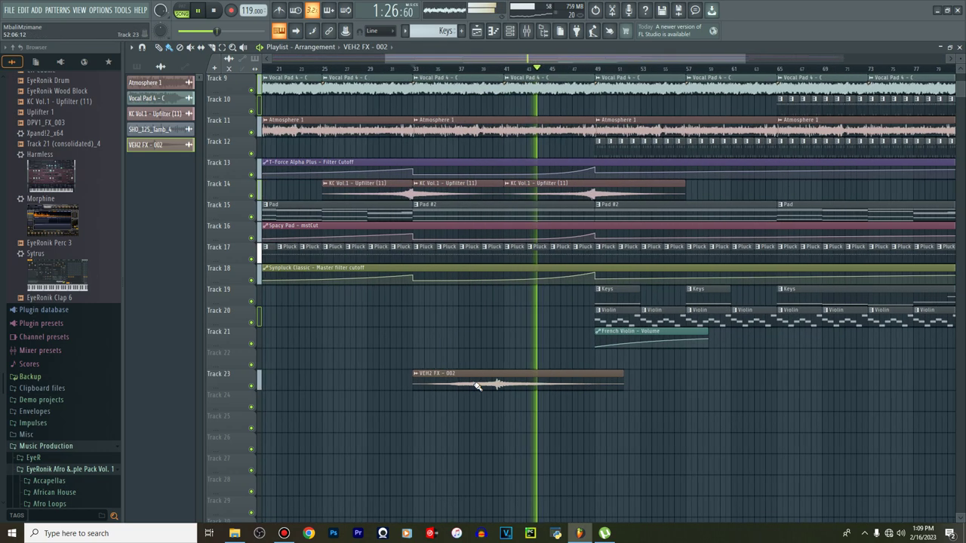
{"action": "scroll", "coordinate": [476, 385], "scroll_direction": "up", "scroll_amount": 2}
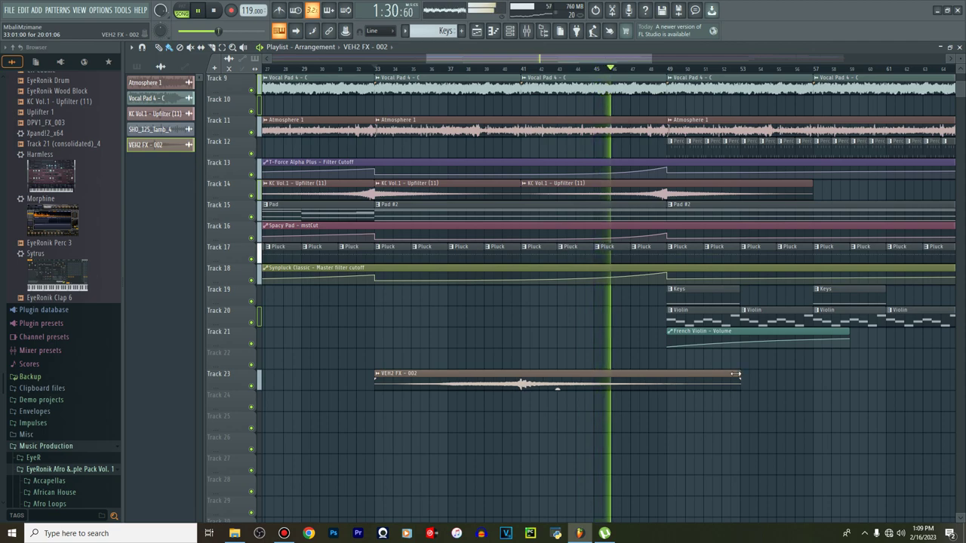
{"action": "left_click_drag", "start_coordinate": [728, 372], "coordinate": [735, 374]}
{"action": "scroll", "coordinate": [748, 384], "scroll_direction": "up", "scroll_amount": 4}
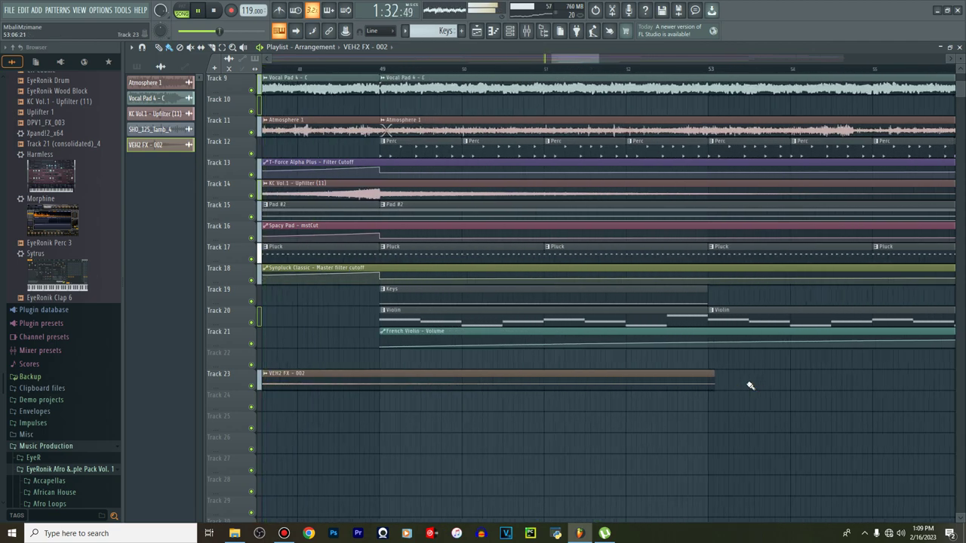
{"action": "scroll", "coordinate": [643, 382], "scroll_direction": "up", "scroll_amount": 2}
{"action": "left_click_drag", "start_coordinate": [599, 373], "coordinate": [598, 372]}
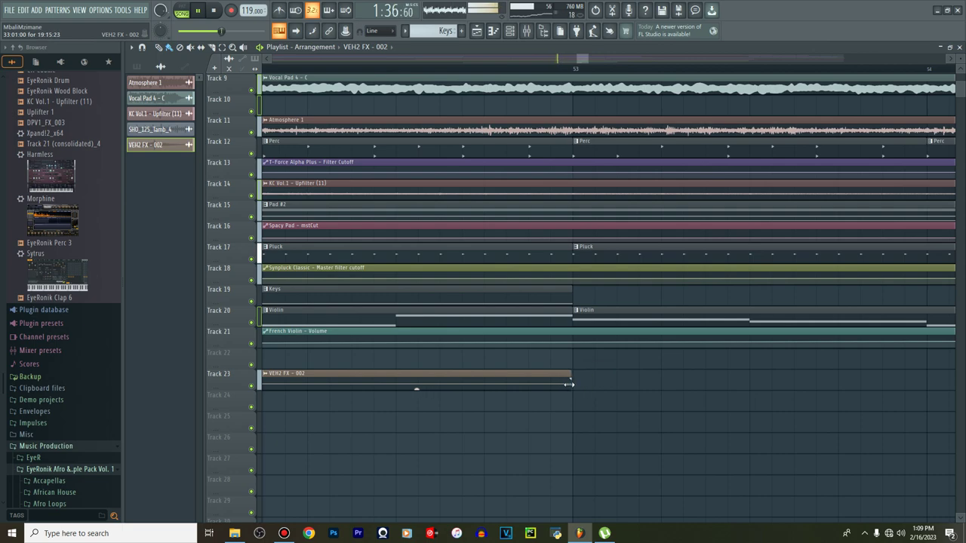
{"action": "scroll", "coordinate": [573, 381], "scroll_direction": "down", "scroll_amount": 8}
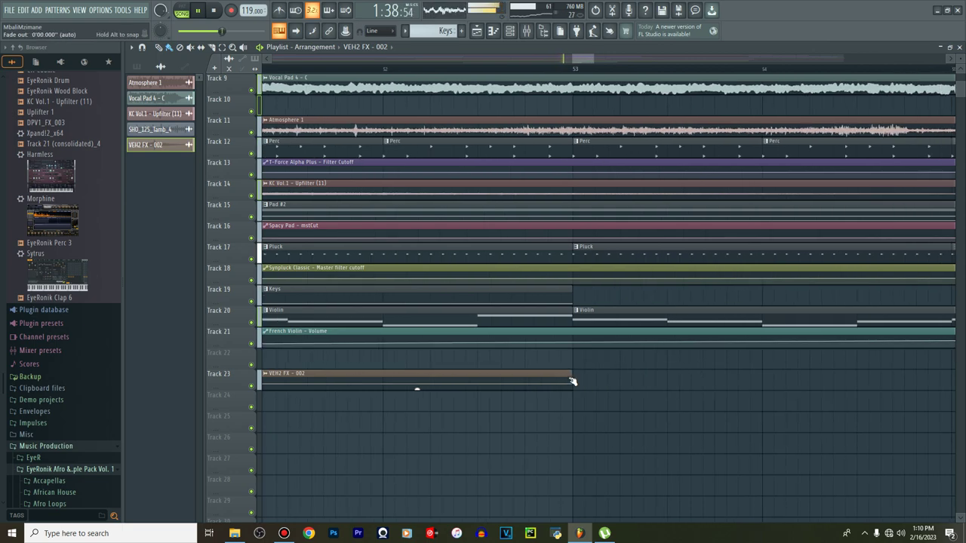
{"action": "scroll", "coordinate": [573, 381], "scroll_direction": "down", "scroll_amount": 3}
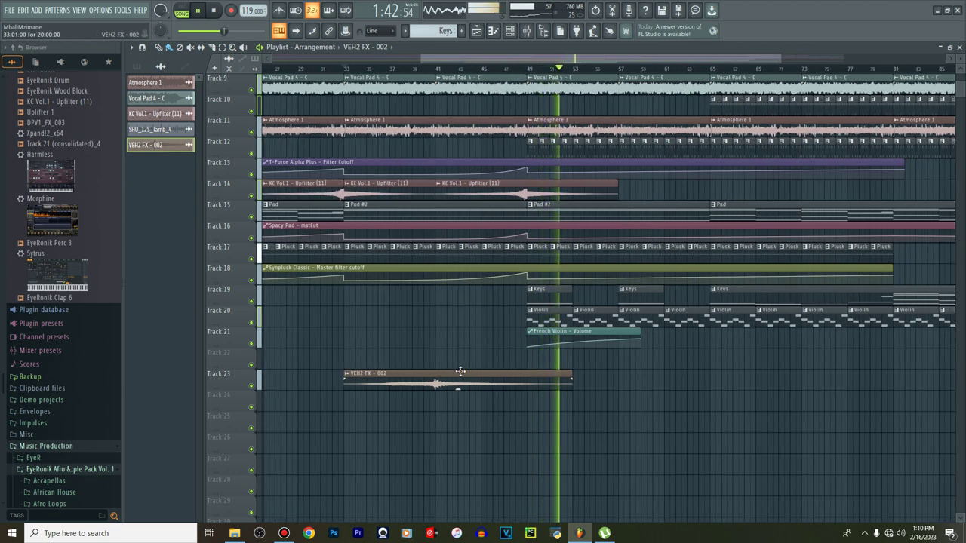
{"action": "left_click_drag", "start_coordinate": [460, 370], "coordinate": [549, 375]}
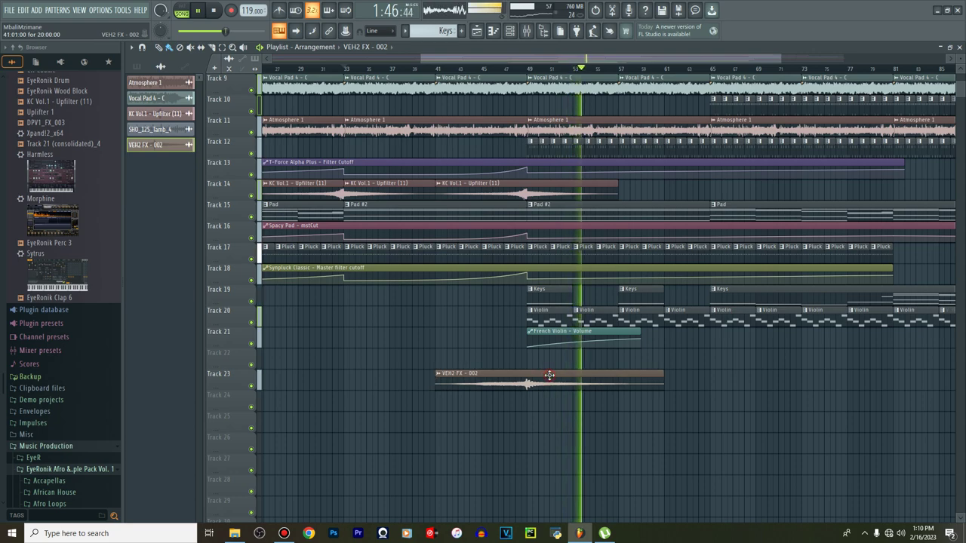
Route VEH2 FX - 002 to a free mixer track with stereo separation at 41% separated and volume at -8.6 dB
{"action": "double_click", "coordinate": [549, 375]}
{"action": "left_click", "coordinate": [214, 174]}
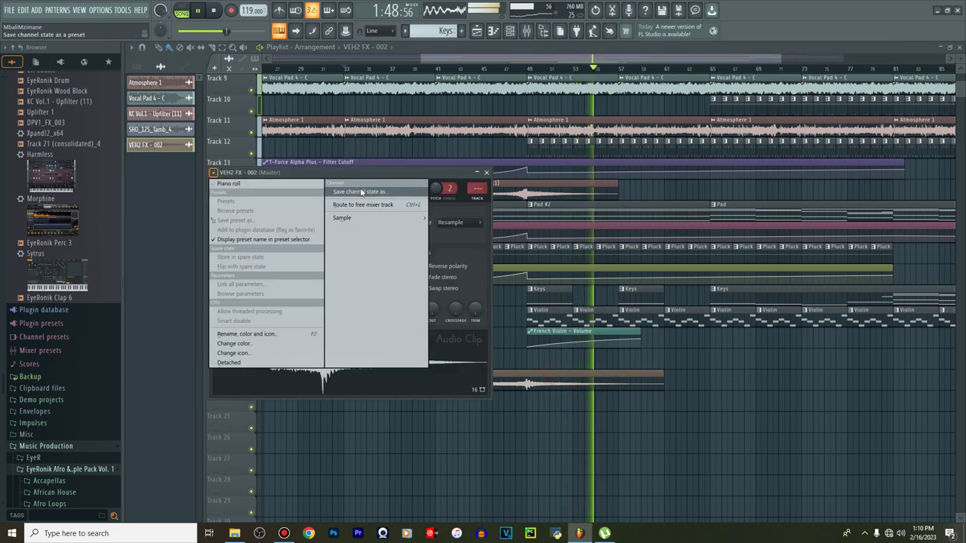
{"action": "left_click", "coordinate": [369, 206]}
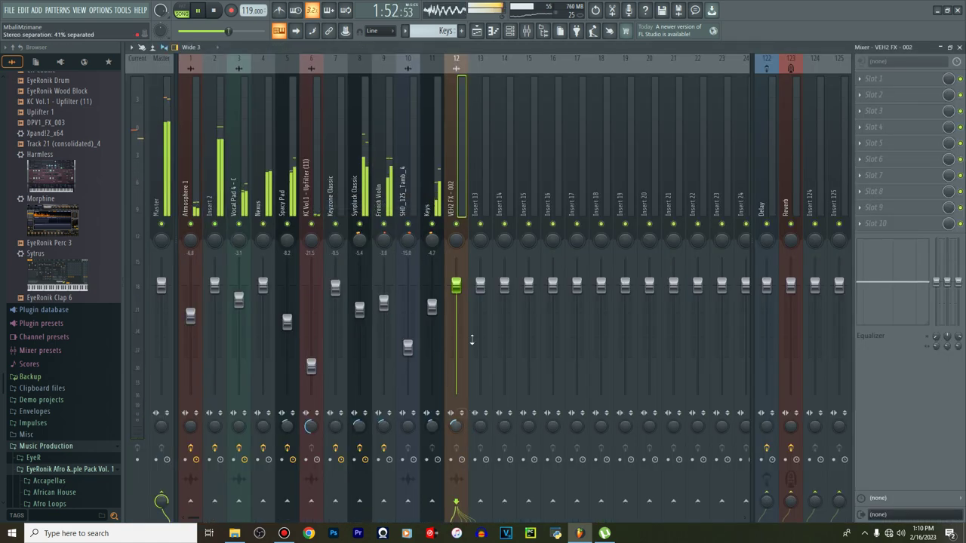
{"action": "left_click_drag", "start_coordinate": [459, 287], "coordinate": [459, 326]}
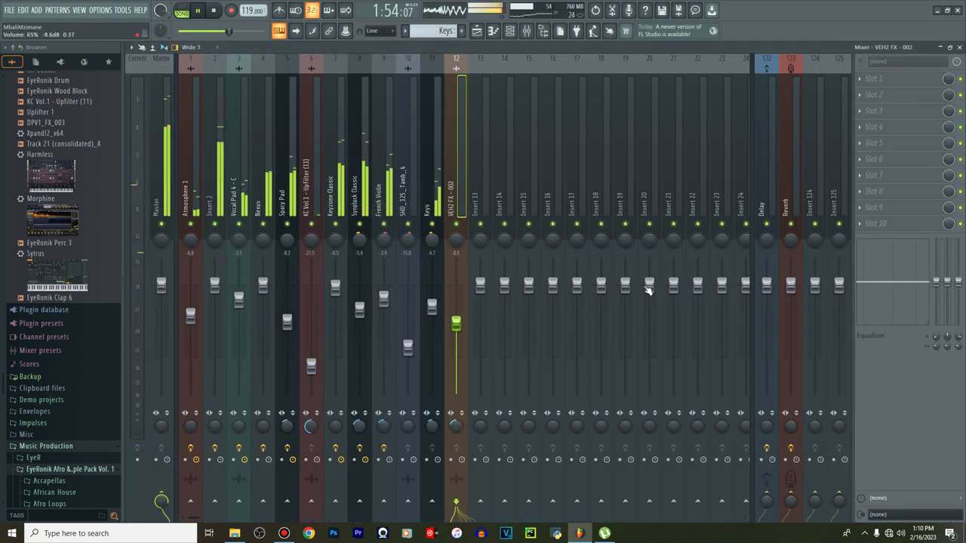
Add VolumeShaper3 x64 in slot 3 of the VEH2 FX - 002 track, load Sidechain Full 2, and reshape its curve into a slower, deeper rise
{"action": "left_click", "coordinate": [873, 110]}
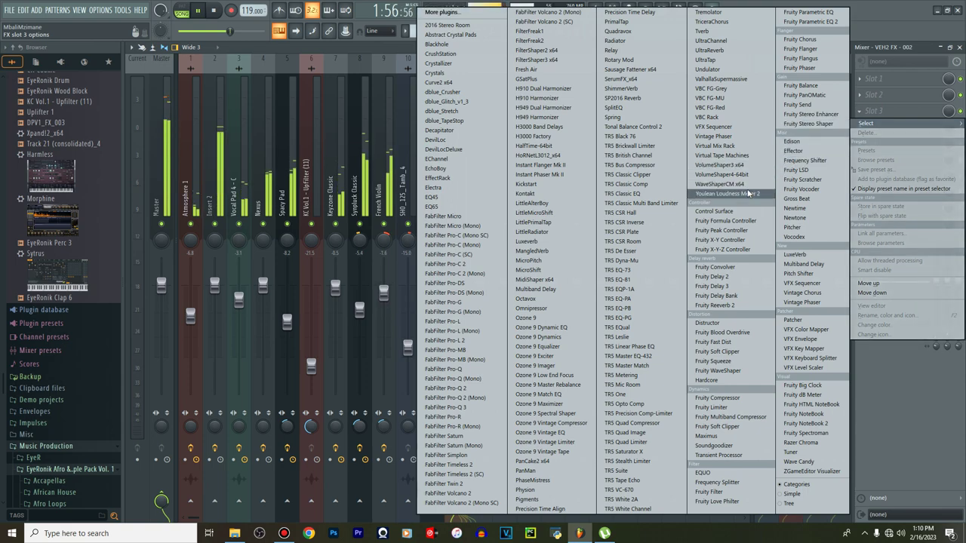
{"action": "left_click", "coordinate": [724, 165]}
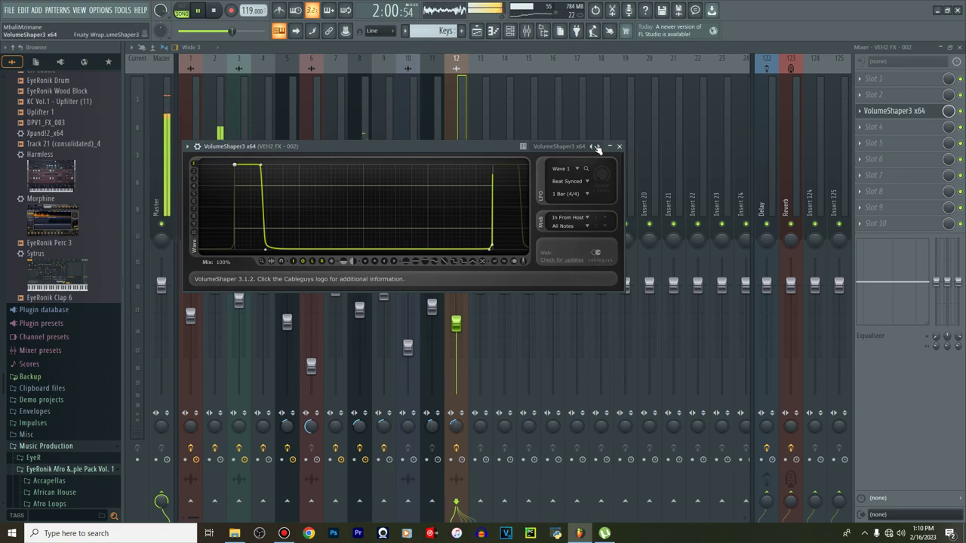
{"action": "left_click", "coordinate": [596, 147]}
{"action": "left_click", "coordinate": [621, 246]}
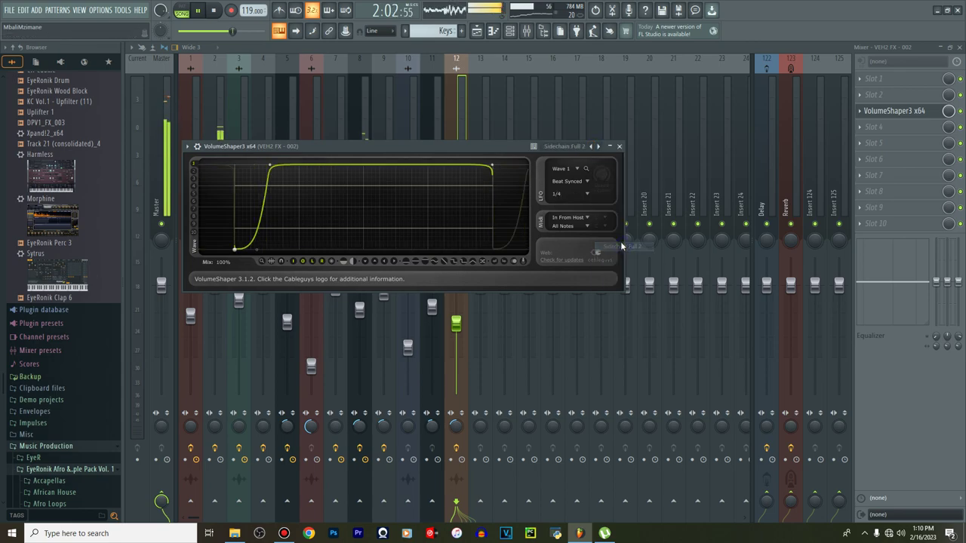
{"action": "left_click_drag", "start_coordinate": [269, 164], "coordinate": [448, 165]}
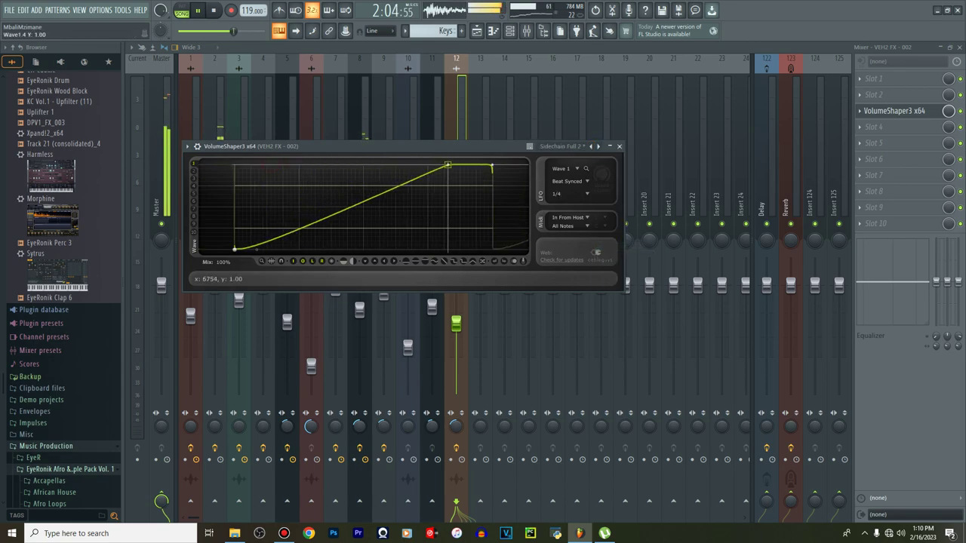
{"action": "left_click_drag", "start_coordinate": [370, 209], "coordinate": [372, 249]}
{"action": "left_click", "coordinate": [483, 33]}
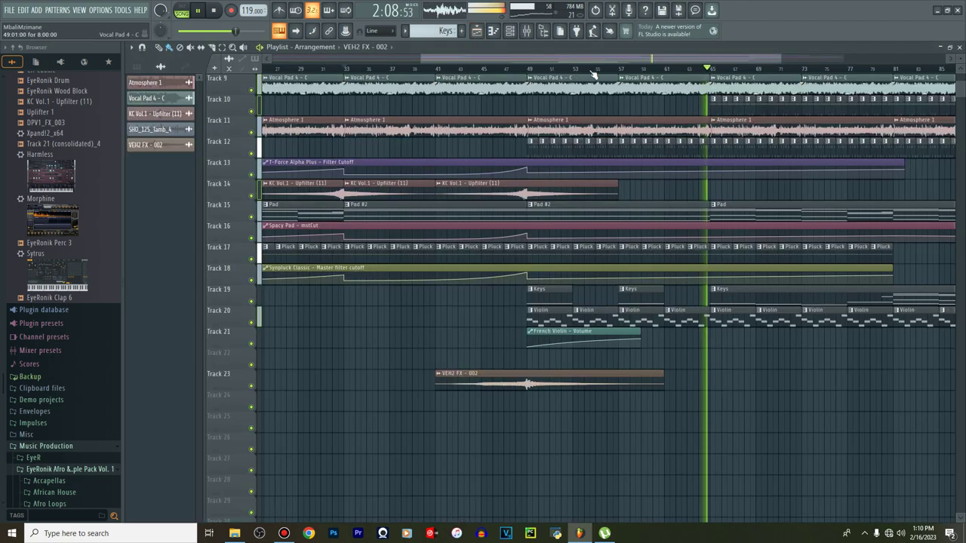
Copy the VEH2 FX - 002 clip to bar 73 on Track 23 and a KC Vol.1 - Upfilter (11) clip just before bar 73 on Track 14
{"action": "left_click_drag", "start_coordinate": [642, 63], "coordinate": [676, 62]}
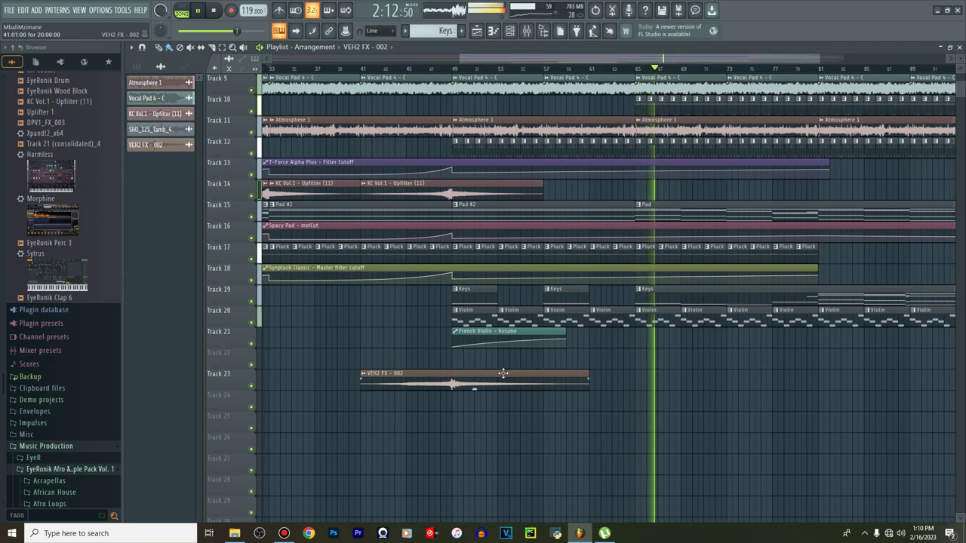
{"action": "left_click_drag", "start_coordinate": [548, 384], "coordinate": [866, 390]}
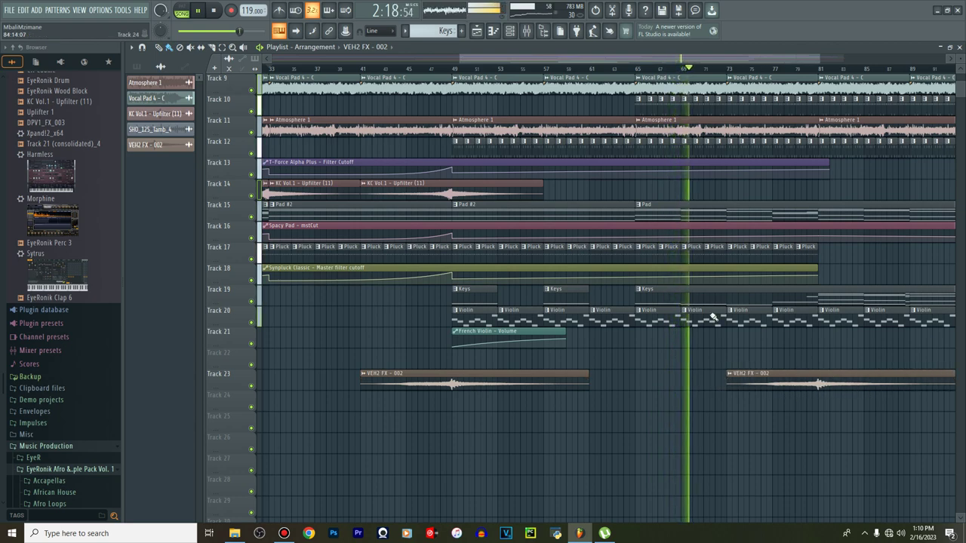
{"action": "left_click_drag", "start_coordinate": [617, 197], "coordinate": [831, 207]}
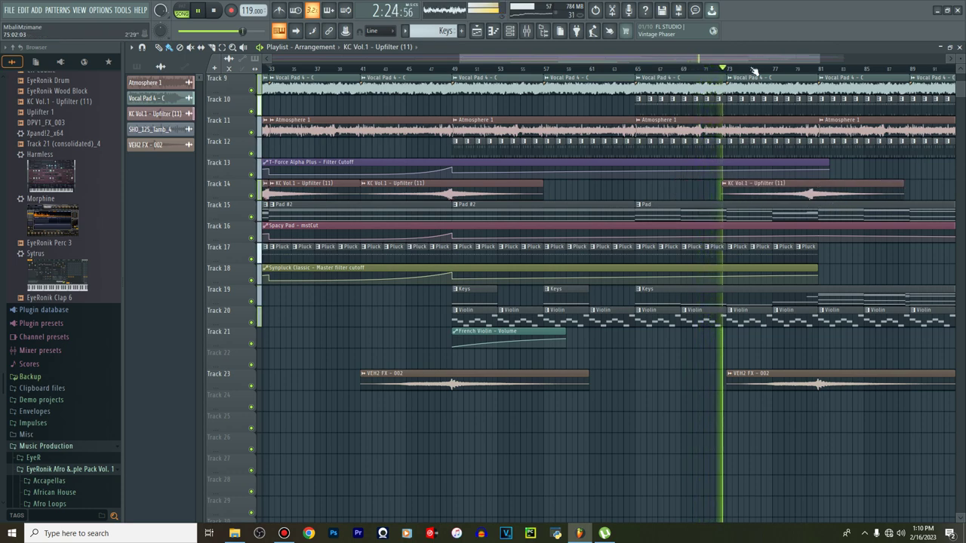
{"action": "scroll", "coordinate": [754, 71], "scroll_direction": "down", "scroll_amount": 4}
{"action": "left_click_drag", "start_coordinate": [764, 60], "coordinate": [802, 58]}
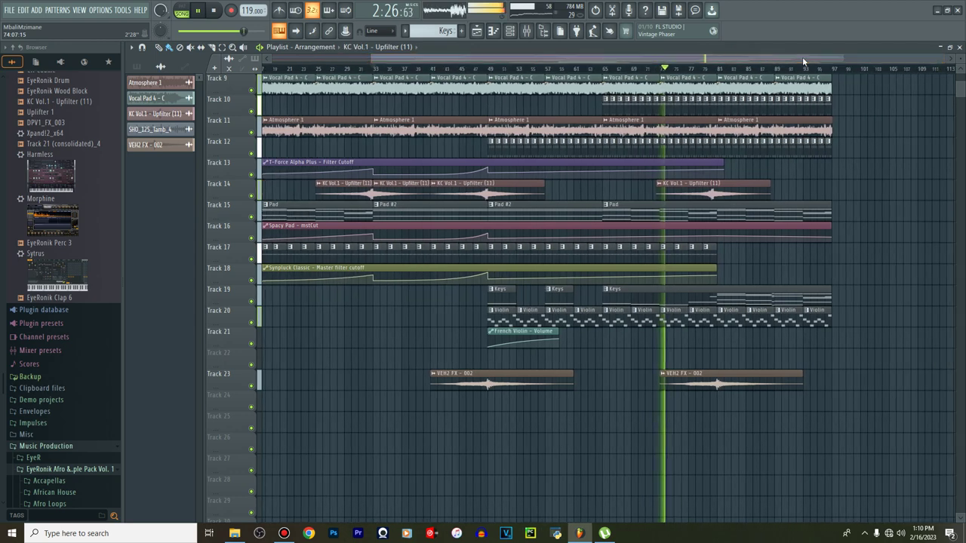
Raise the VEH2 FX - 002 mixer level to about -6.0 dB and return to the playlist
{"action": "left_click", "coordinate": [710, 256]}
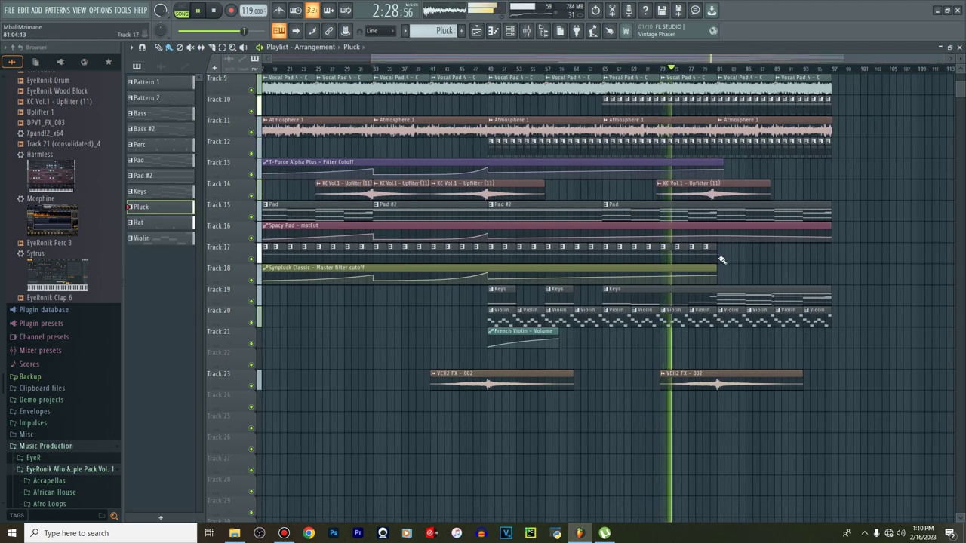
{"action": "scroll", "coordinate": [713, 257], "scroll_direction": "up", "scroll_amount": 7}
{"action": "scroll", "coordinate": [720, 260], "scroll_direction": "up", "scroll_amount": 1}
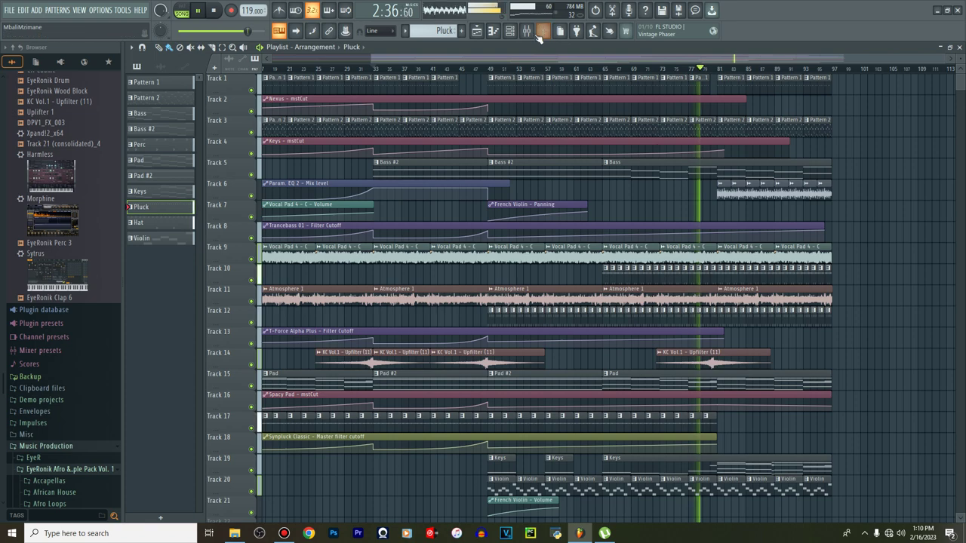
{"action": "key", "text": "F9"}
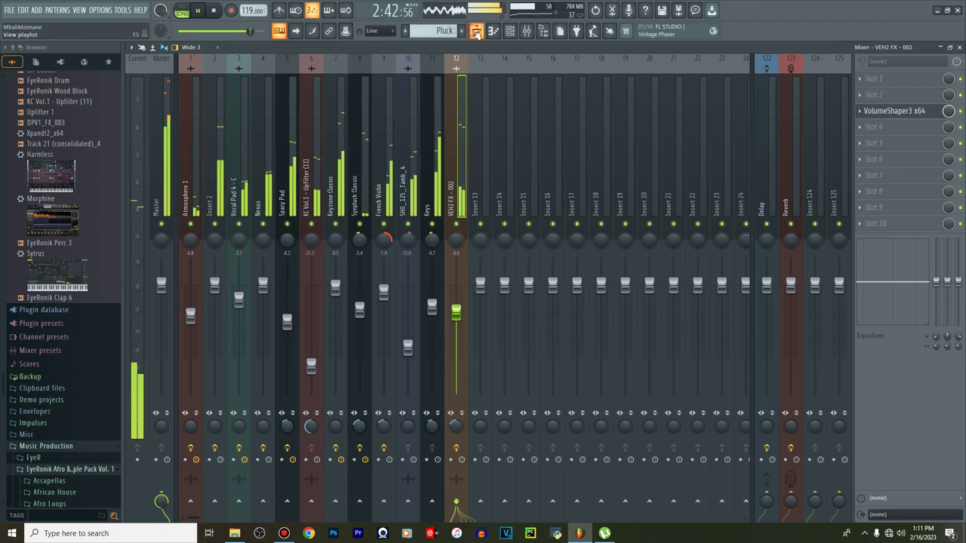
{"action": "left_click", "coordinate": [476, 30]}
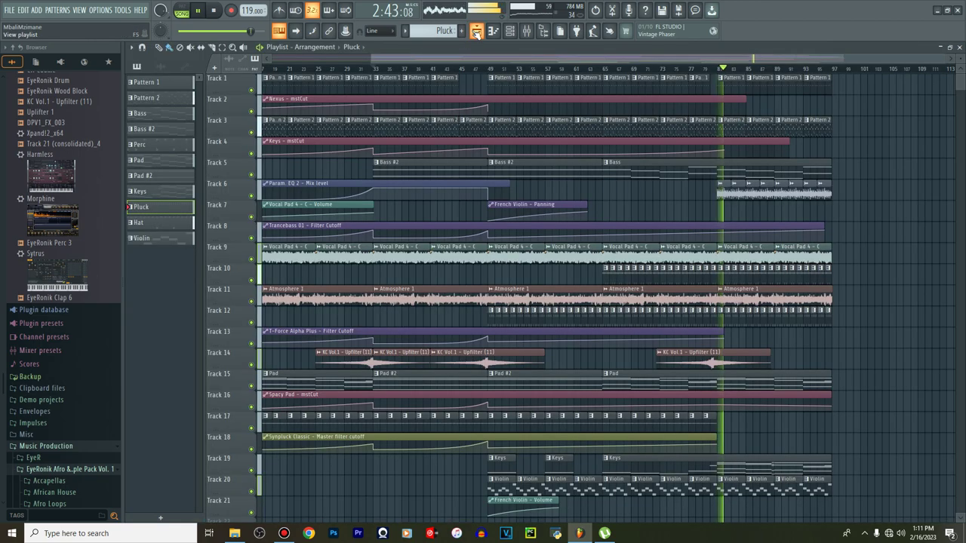
Extend the Trancebass 01 - Filter Cutoff automation clip on Track 8 to bar 97
{"action": "left_click", "coordinate": [720, 233]}
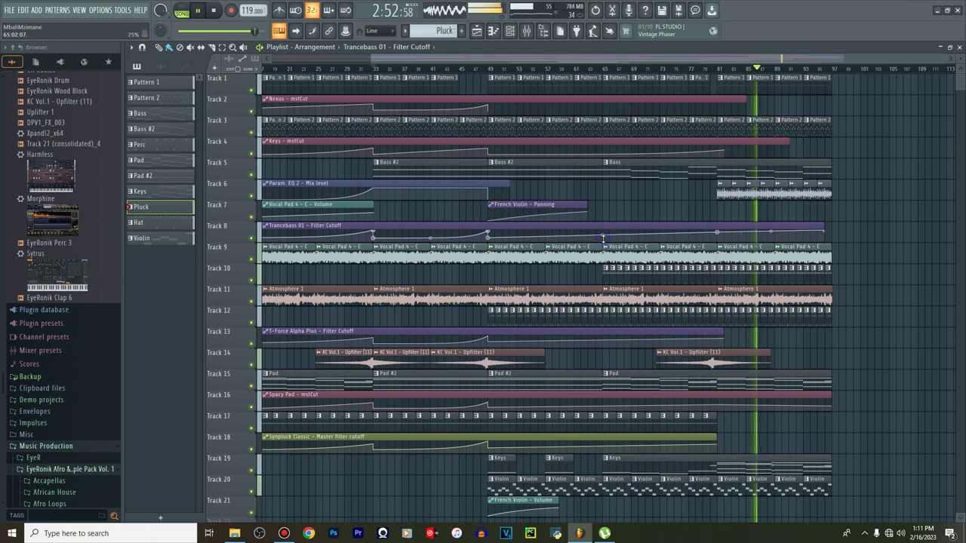
{"action": "left_click_drag", "start_coordinate": [831, 232], "coordinate": [835, 233]}
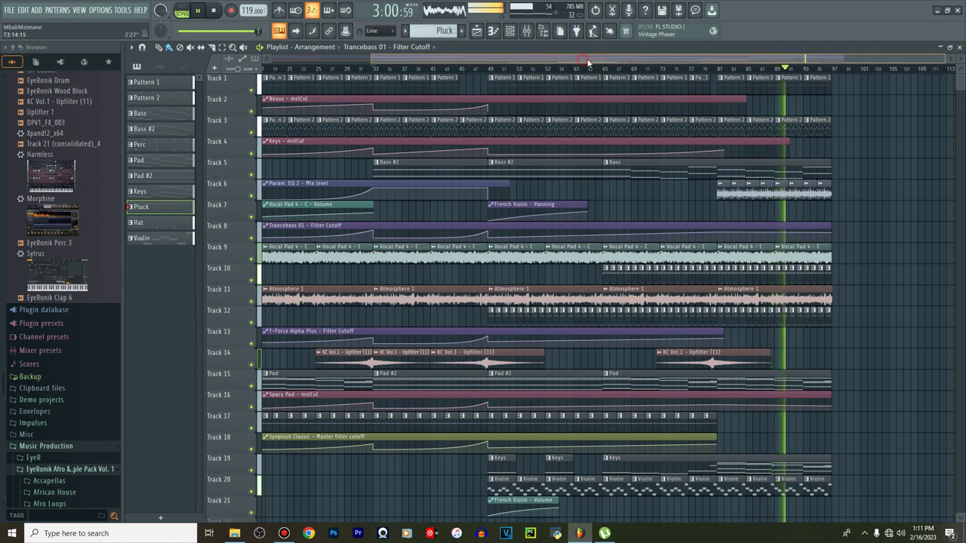
{"action": "left_click_drag", "start_coordinate": [587, 59], "coordinate": [605, 62]}
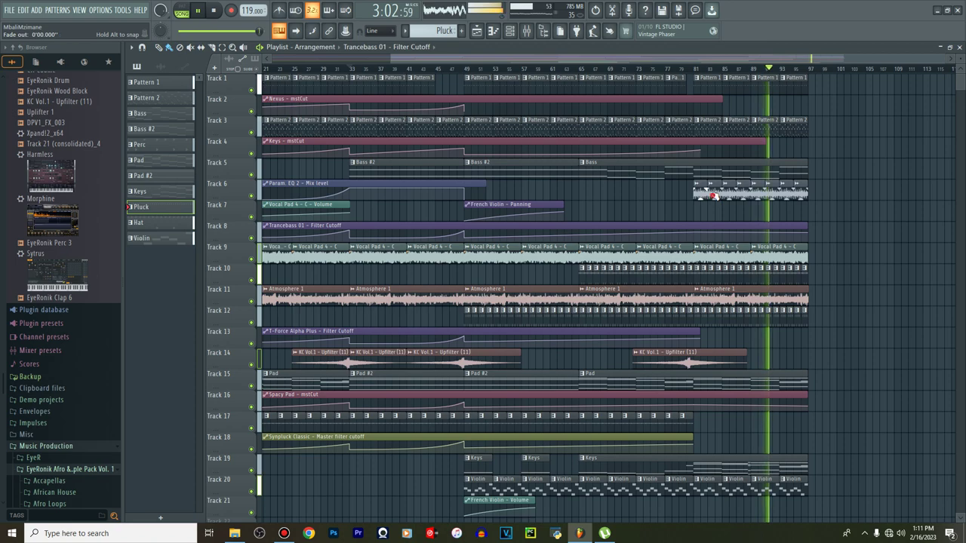
Raise the SHO_125_Tamb_4 mixer level to about -11.6 dB, pan it 20% right, and return to the playlist
{"action": "left_click", "coordinate": [527, 31]}
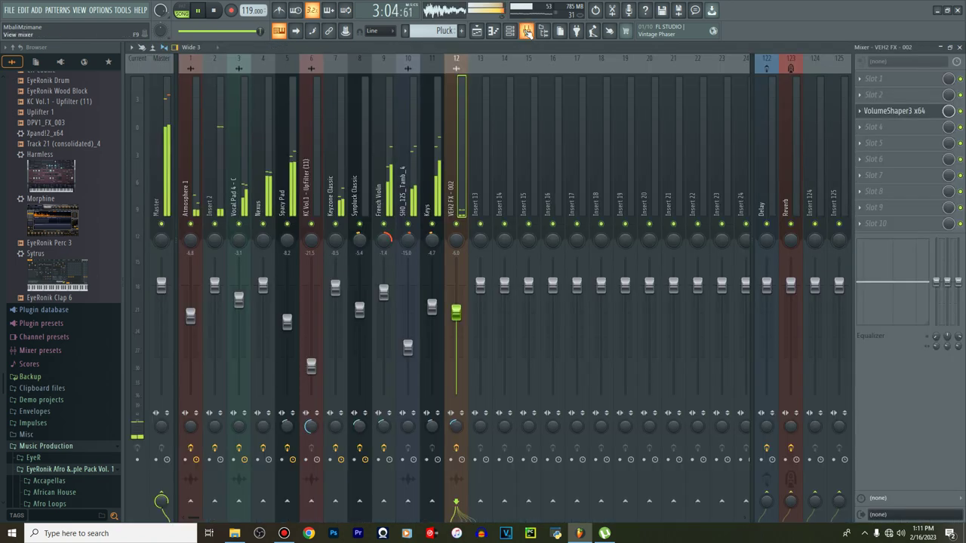
{"action": "left_click_drag", "start_coordinate": [408, 347], "coordinate": [409, 339]}
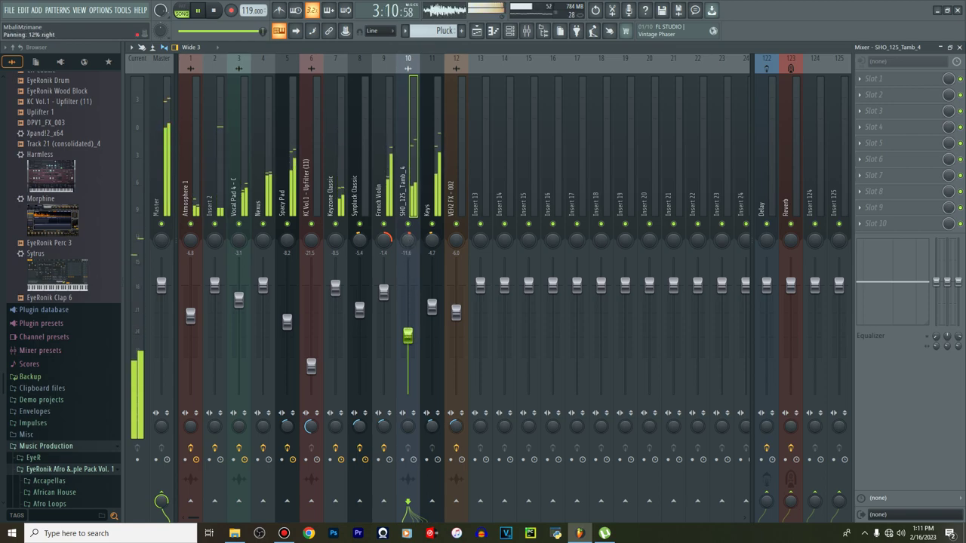
{"action": "left_click_drag", "start_coordinate": [408, 240], "coordinate": [408, 237]}
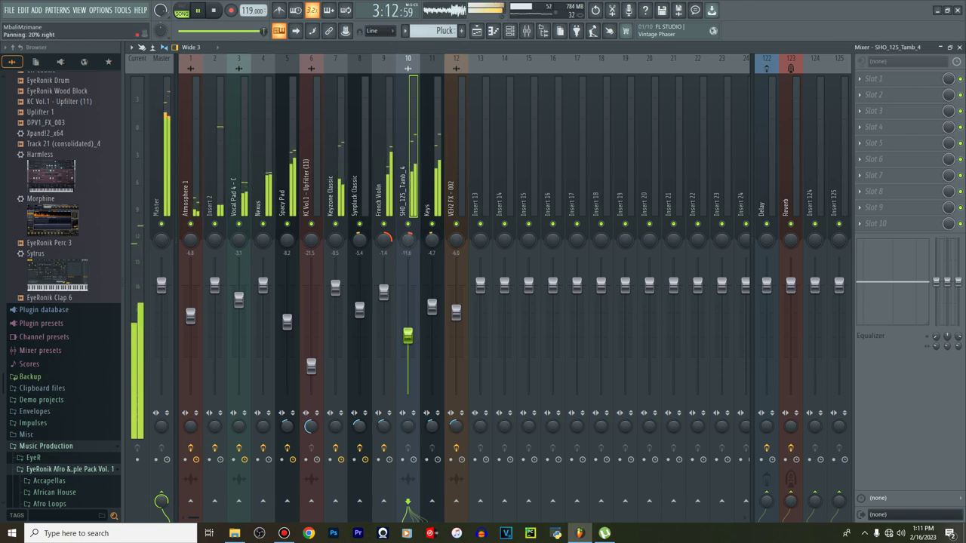
{"action": "left_click", "coordinate": [477, 31]}
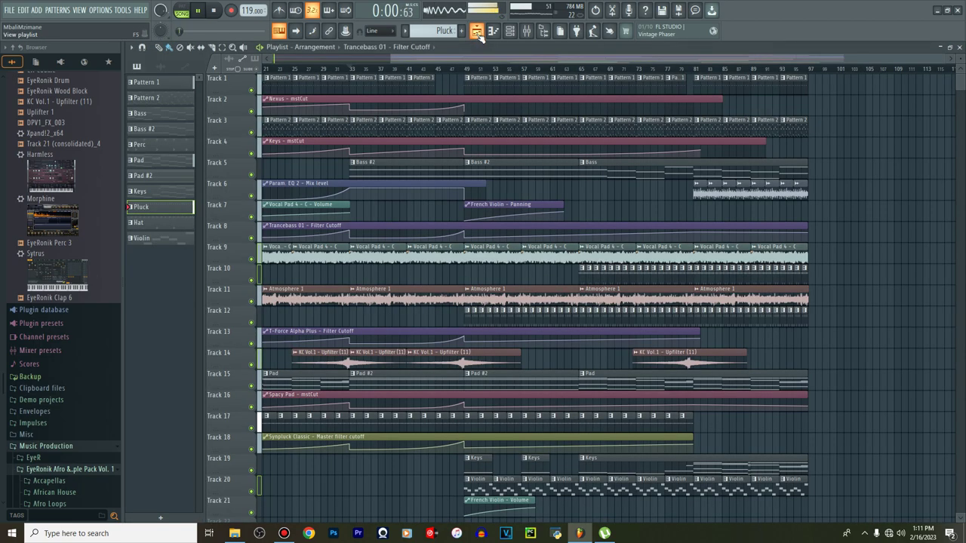
Play the arrangement from bar 73 to audition the uplifter transition into bar 81
{"action": "key", "text": "space"}
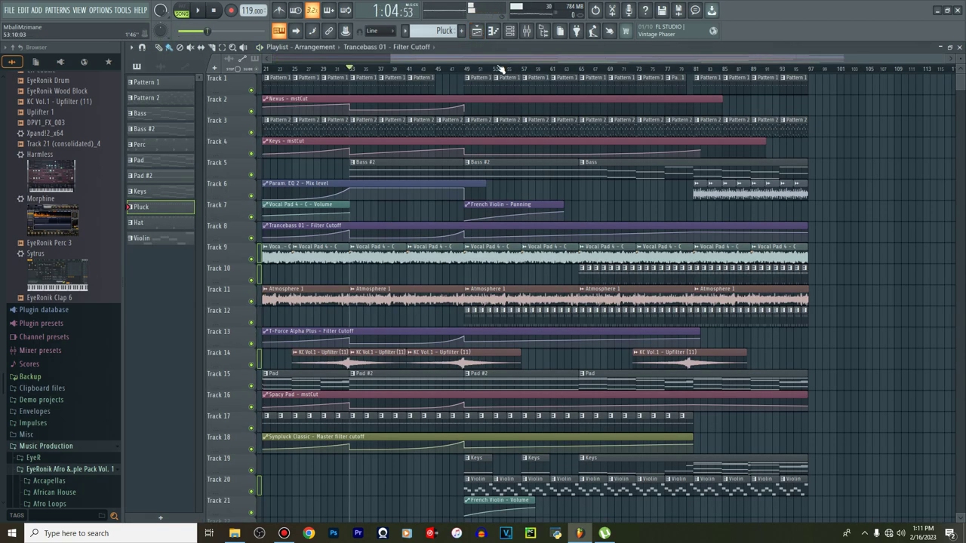
{"action": "scroll", "coordinate": [502, 73], "scroll_direction": "down", "scroll_amount": 2}
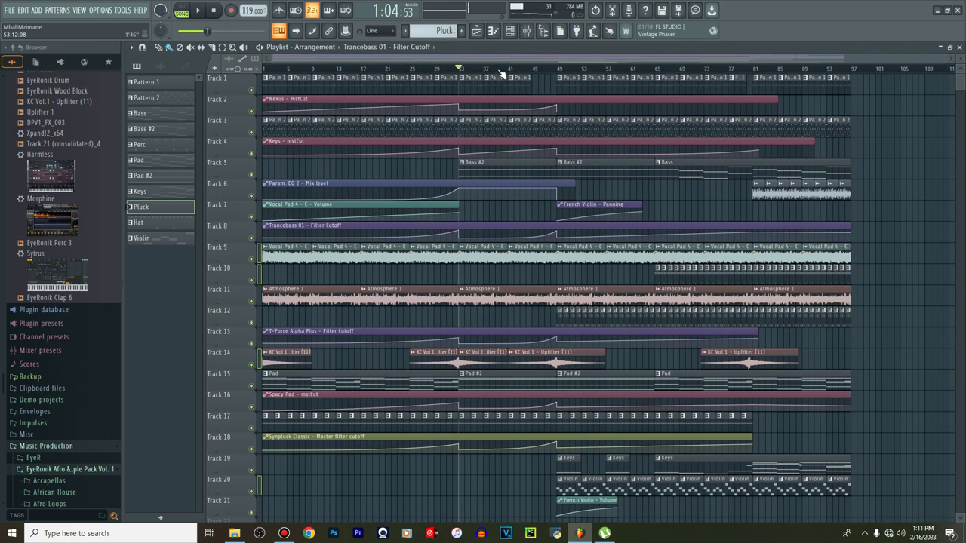
{"action": "left_click_drag", "start_coordinate": [553, 56], "coordinate": [745, 81]}
{"action": "key", "text": "space"}
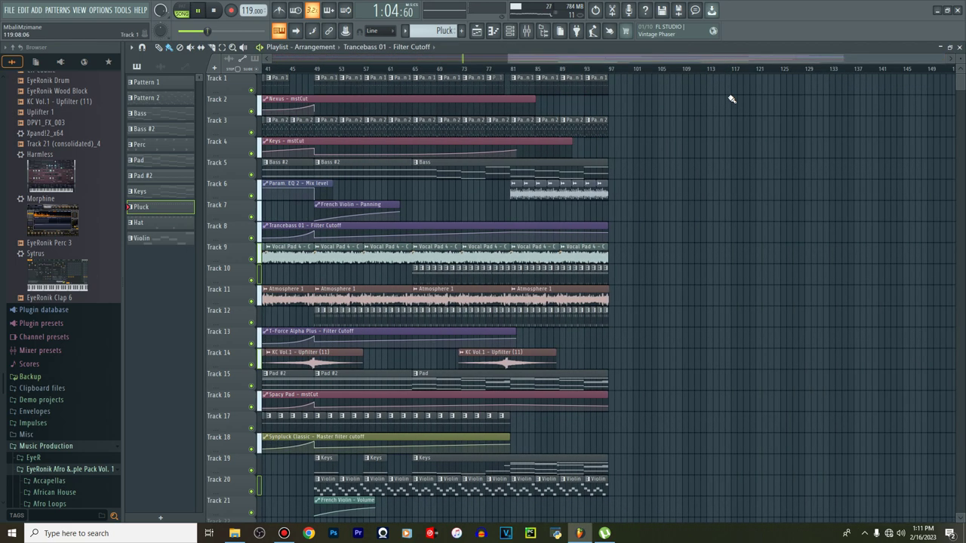
{"action": "scroll", "coordinate": [653, 169], "scroll_direction": "down", "scroll_amount": 3}
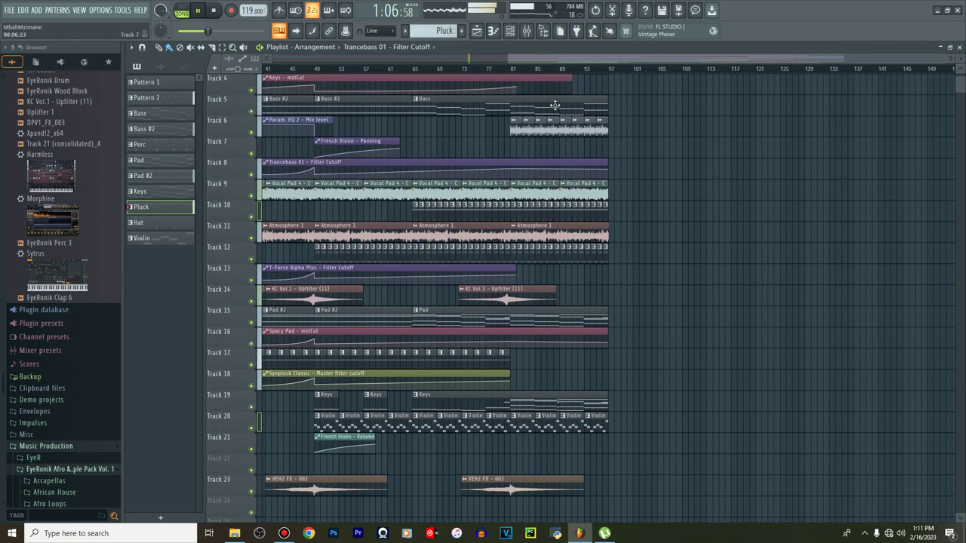
{"action": "left_click", "coordinate": [468, 71]}
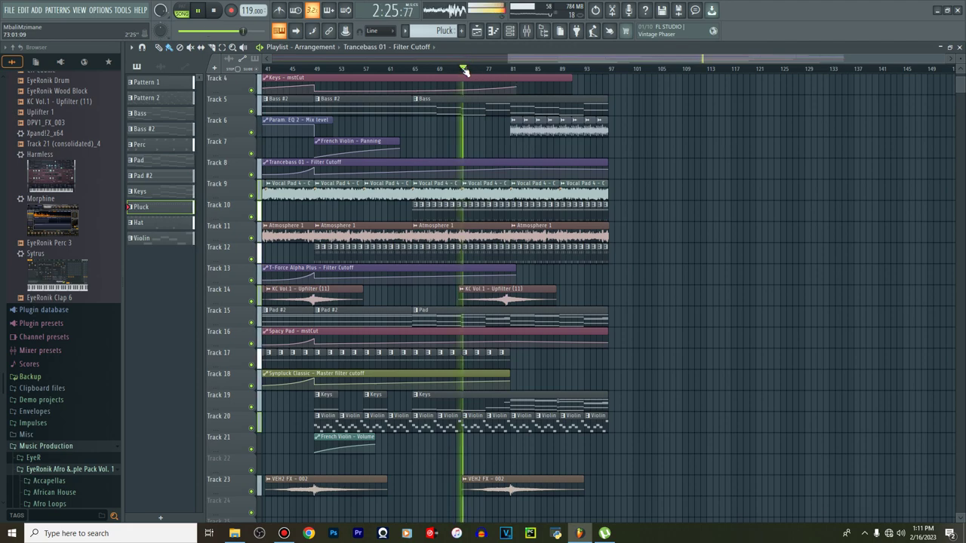
{"action": "left_click", "coordinate": [510, 31]}
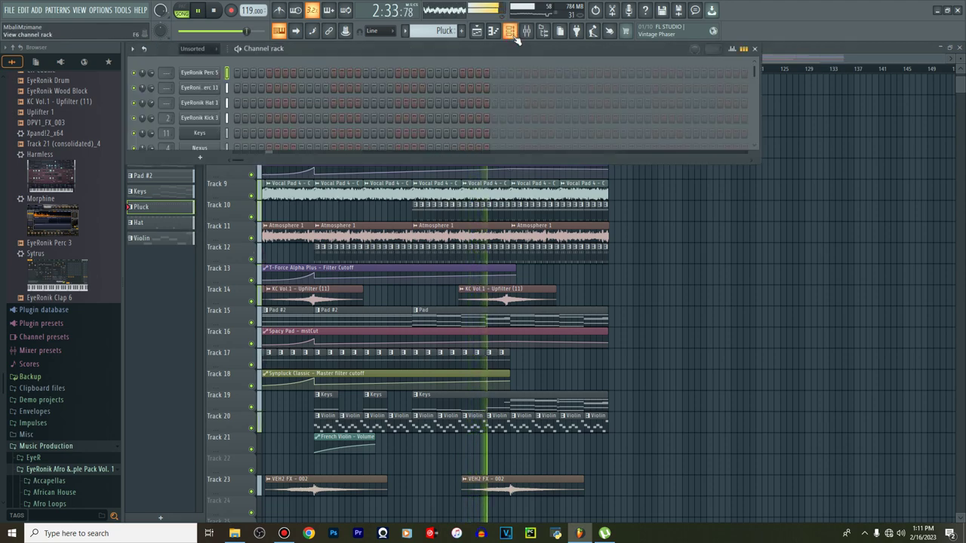
{"action": "left_click", "coordinate": [510, 31]}
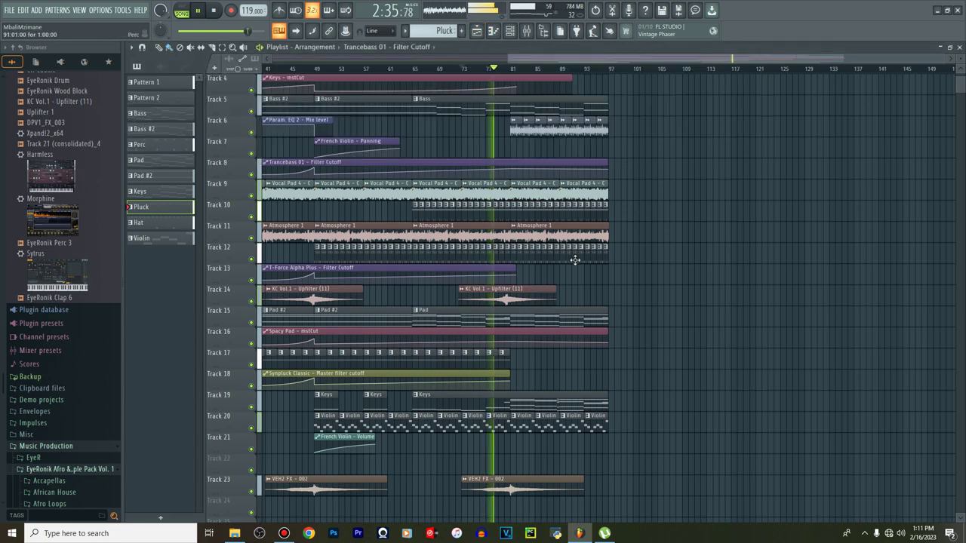
Continue the Violin clips on Track 20 and the fuller second half of the Keys clip on Track 19 from bar 97 to bar 113
{"action": "left_click", "coordinate": [588, 428]}
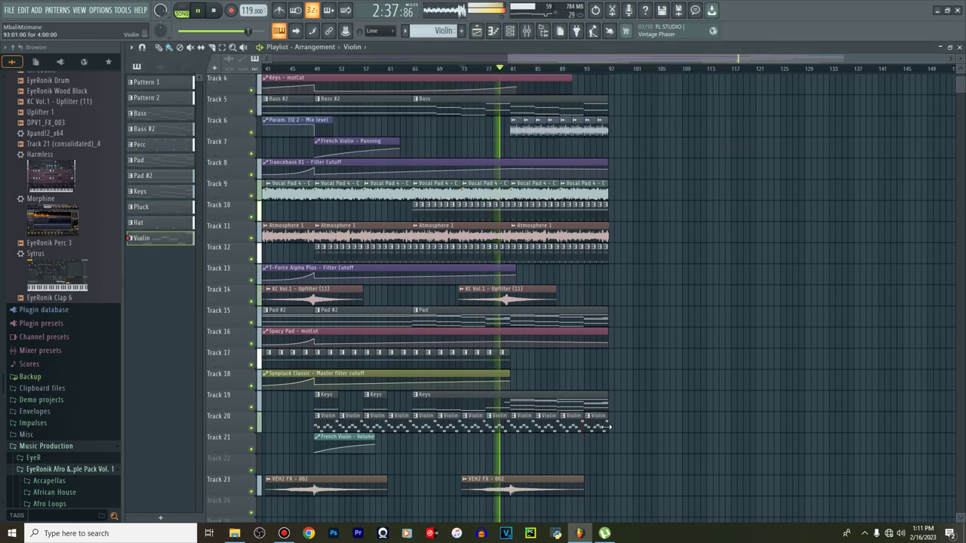
{"action": "left_click_drag", "start_coordinate": [613, 428], "coordinate": [704, 421]}
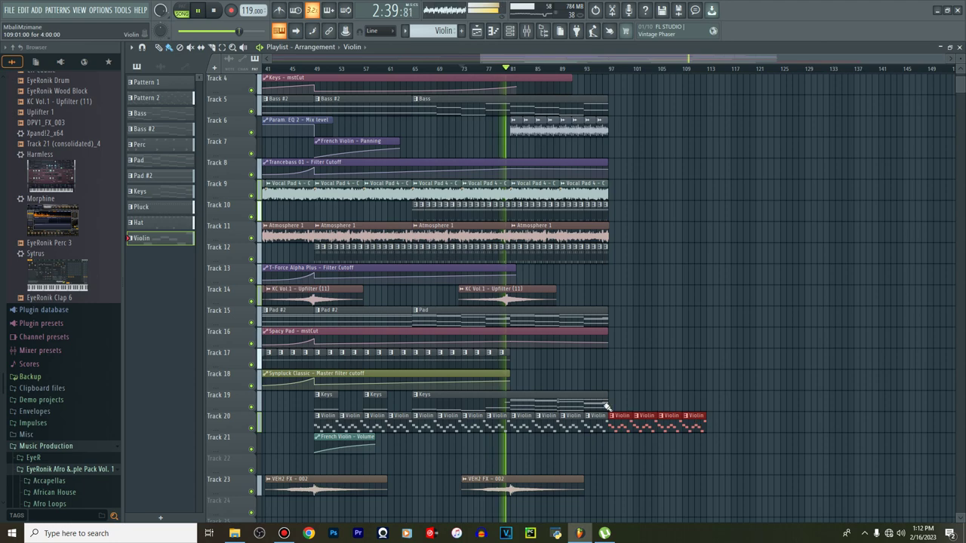
{"action": "left_click", "coordinate": [567, 401]}
{"action": "left_click", "coordinate": [612, 381]}
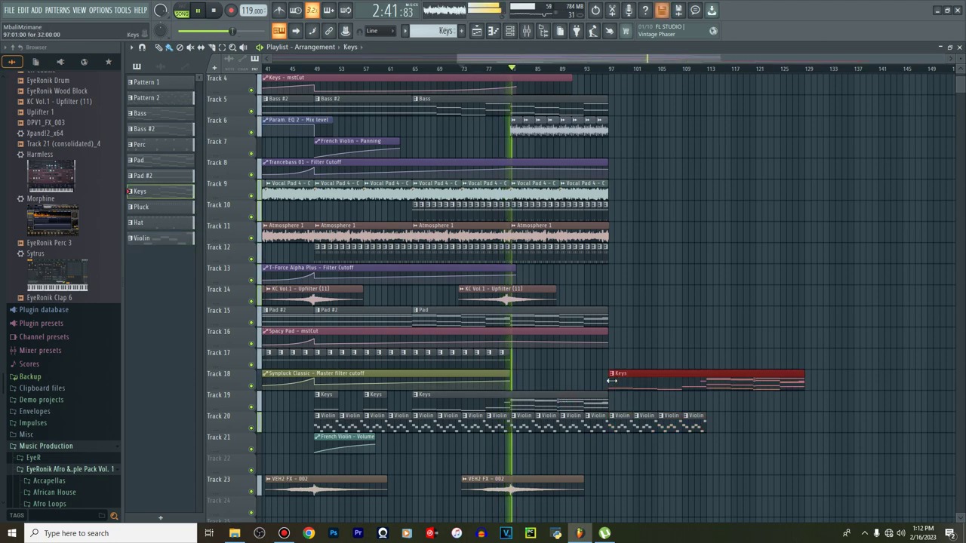
{"action": "left_click_drag", "start_coordinate": [613, 381], "coordinate": [620, 414]}
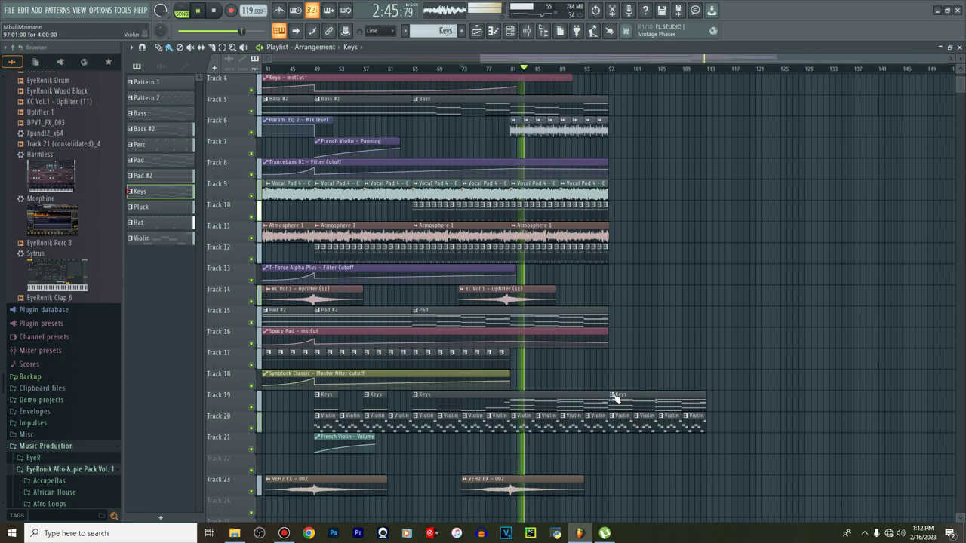
Place a Pad clip at bar 97 on Track 15 and copy the bar 81 value of 53% to the last Spacy Pad - mstCut point
{"action": "left_click", "coordinate": [585, 320]}
{"action": "left_click", "coordinate": [615, 320]}
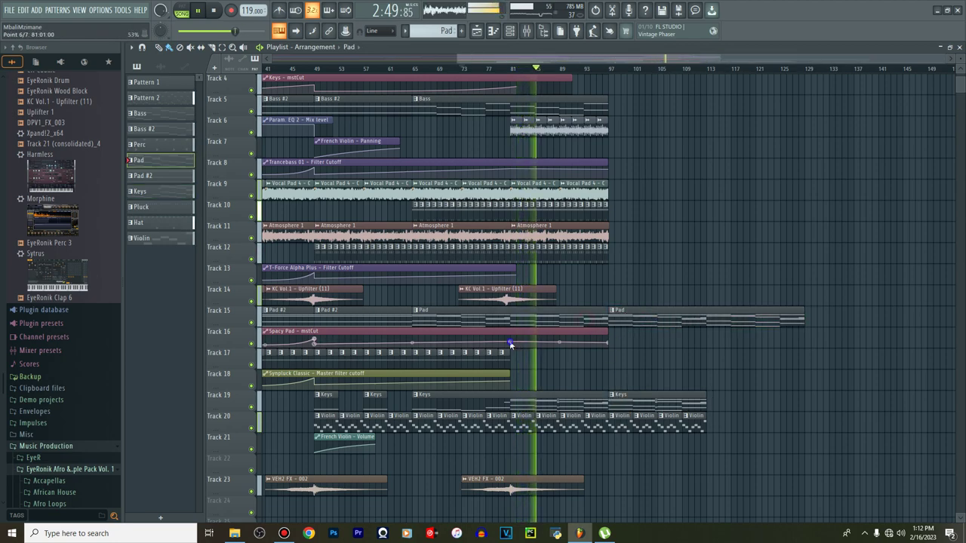
{"action": "right_click", "coordinate": [510, 344]}
{"action": "left_click", "coordinate": [528, 487]}
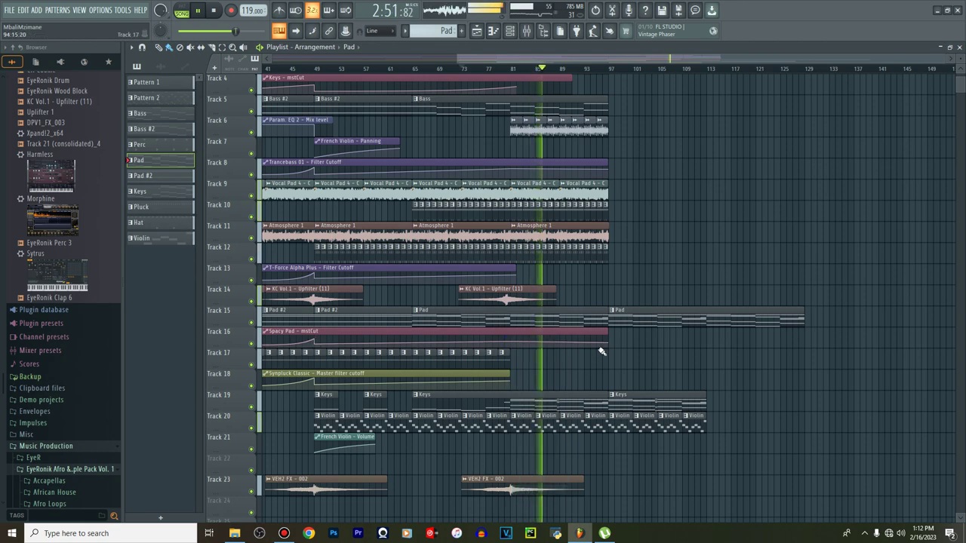
{"action": "right_click", "coordinate": [607, 344]}
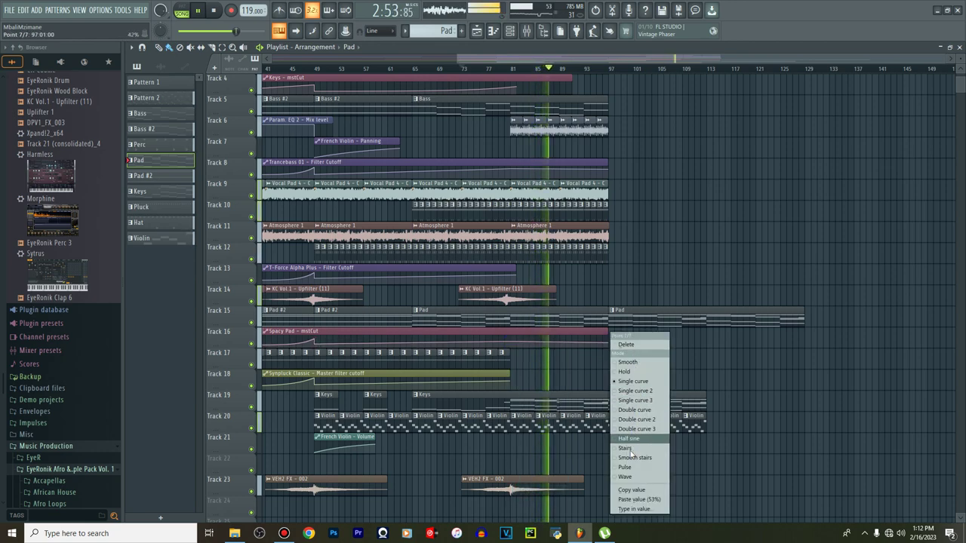
{"action": "left_click", "coordinate": [629, 500]}
Continue the Perc clips on Track 12 and the Hat clips on Track 10 from bar 97 to bar 113
{"action": "left_click", "coordinate": [602, 254]}
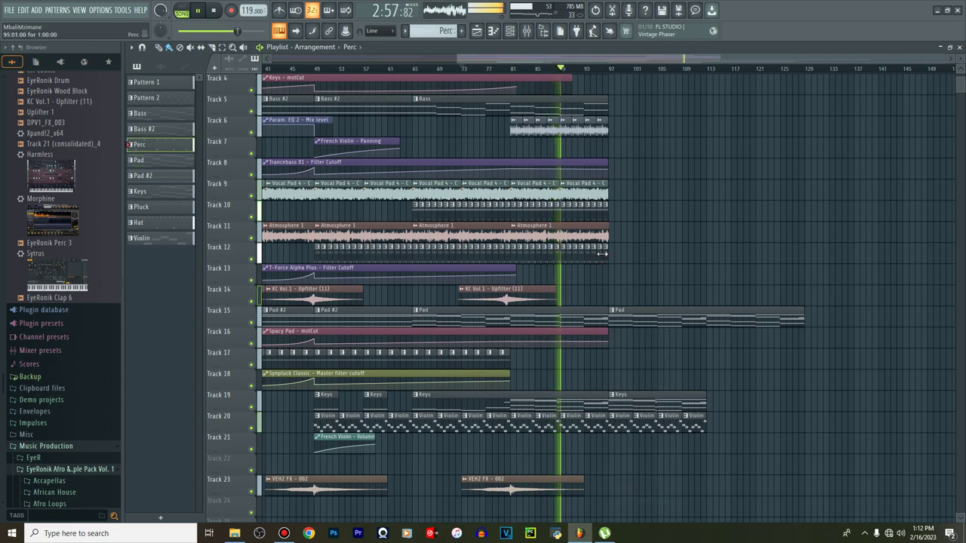
{"action": "left_click_drag", "start_coordinate": [608, 251], "coordinate": [699, 261]}
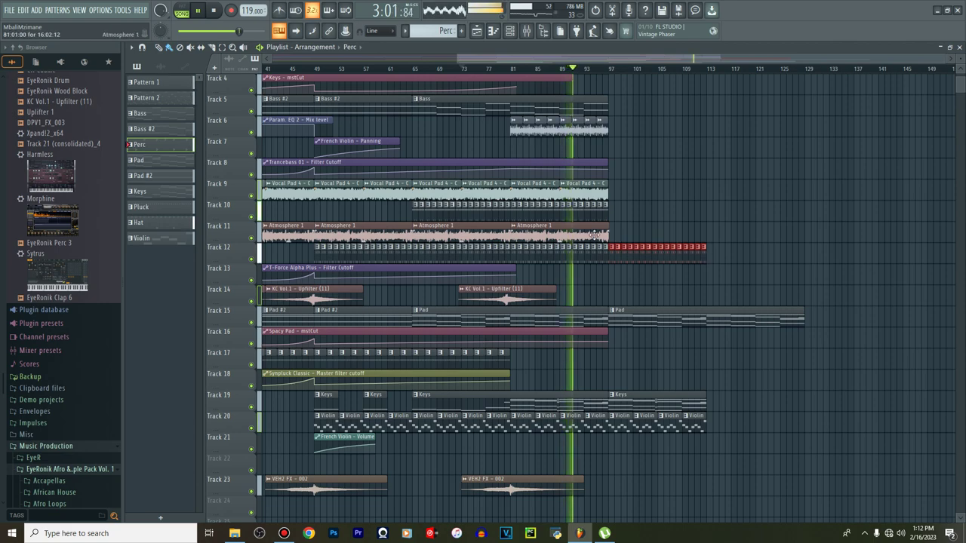
{"action": "left_click", "coordinate": [610, 210]}
{"action": "left_click_drag", "start_coordinate": [609, 210], "coordinate": [704, 215]}
Repeat the SHO_125_Tamb_4 audio clips on Track 6 from bar 97 to bar 113
{"action": "scroll", "coordinate": [624, 189], "scroll_direction": "up", "scroll_amount": 3}
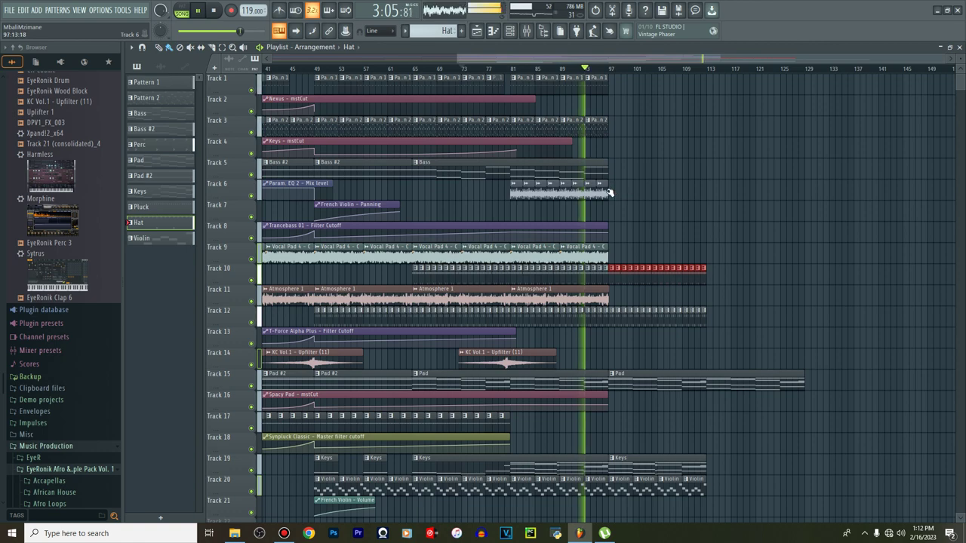
{"action": "left_click", "coordinate": [608, 194]}
{"action": "left_click_drag", "start_coordinate": [610, 194], "coordinate": [706, 190]}
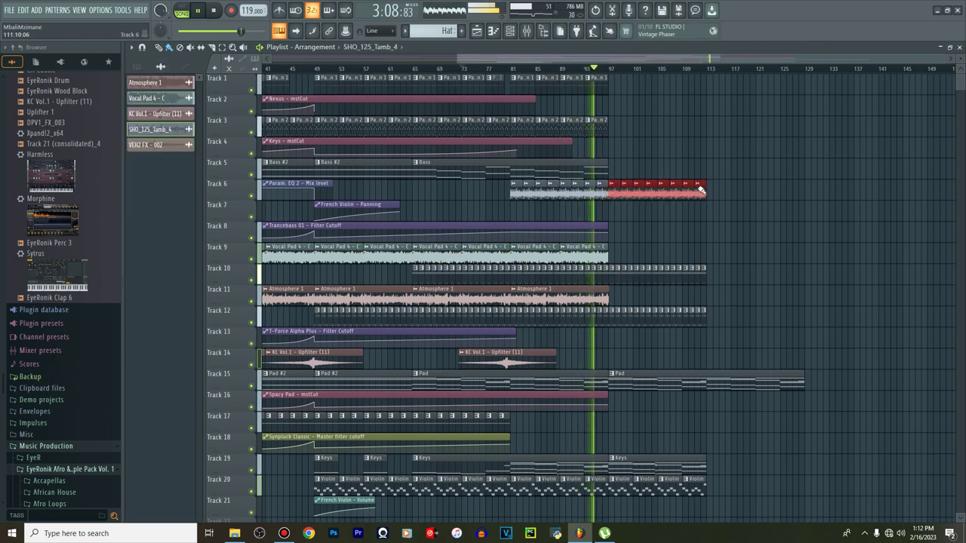
Place a Bass clip at bar 97 on Track 5 and continue the Pattern 2 clips on Track 3 to bar 113
{"action": "left_click", "coordinate": [607, 172]}
{"action": "left_click_drag", "start_coordinate": [608, 172], "coordinate": [804, 172]}
{"action": "left_click", "coordinate": [598, 122]}
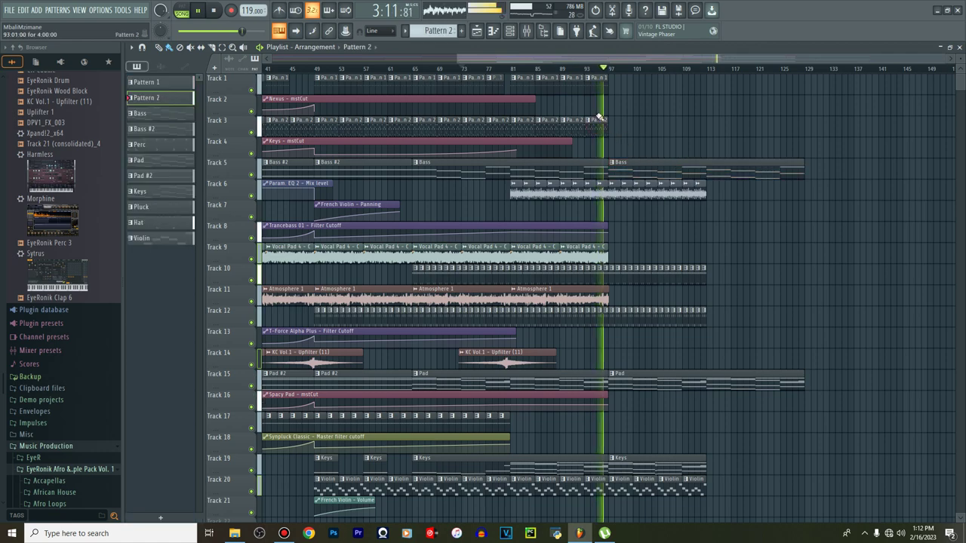
{"action": "left_click_drag", "start_coordinate": [608, 130], "coordinate": [705, 133]}
Continue the Vocal Pad 4 - C clips on Track 9 and Atmosphere 1 on Track 11 from bar 97 to bar 113
{"action": "left_click", "coordinate": [600, 253]}
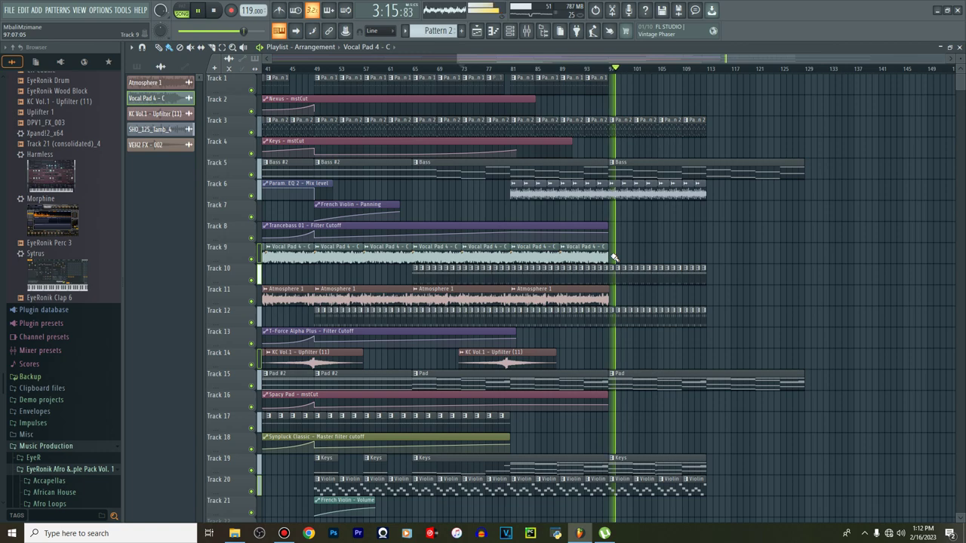
{"action": "left_click_drag", "start_coordinate": [614, 257], "coordinate": [677, 261]}
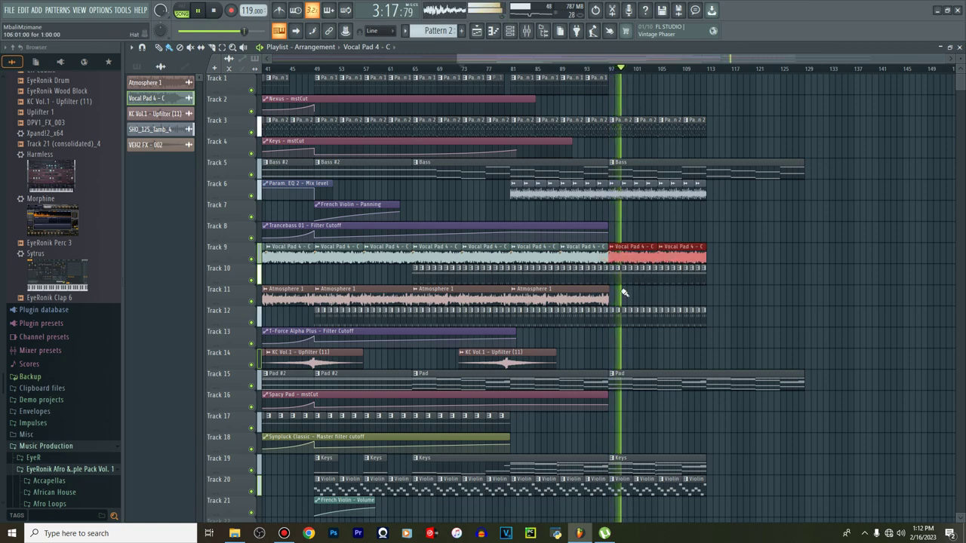
{"action": "left_click_drag", "start_coordinate": [581, 296], "coordinate": [680, 300]}
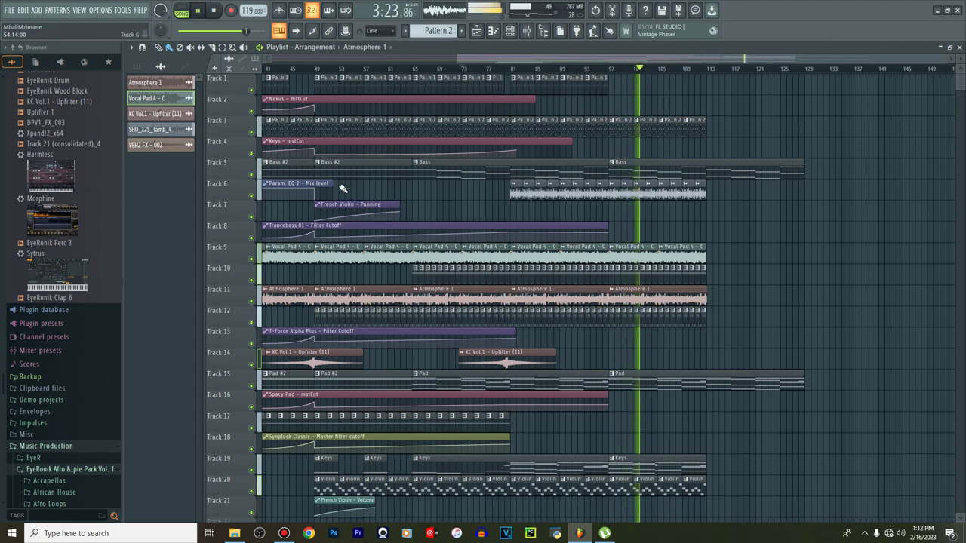
Extend the Param. EQ 2 - Mix level automation to about bar 113 with a 100% point at bar 97, and continue Pattern 1 to bar 113
{"action": "left_click_drag", "start_coordinate": [333, 187], "coordinate": [610, 188]}
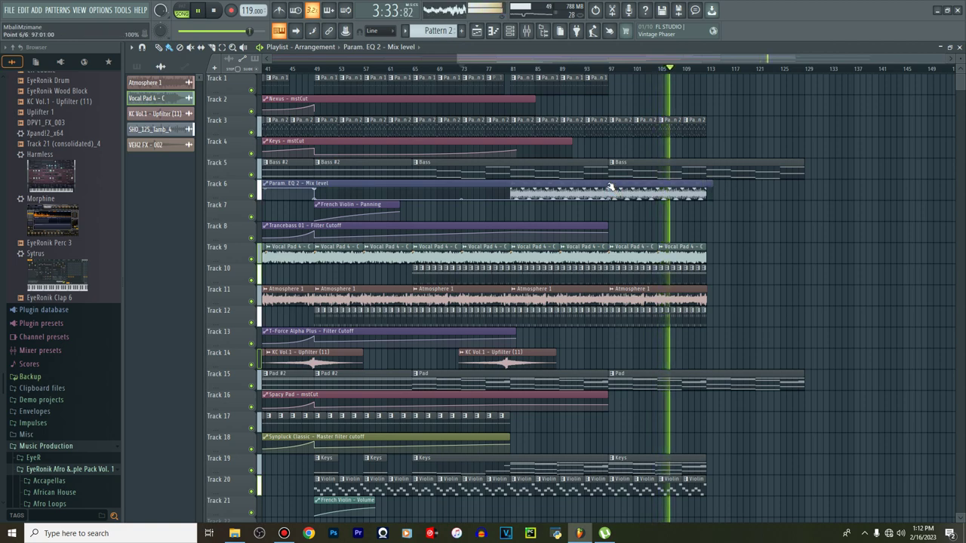
{"action": "left_click", "coordinate": [604, 89]}
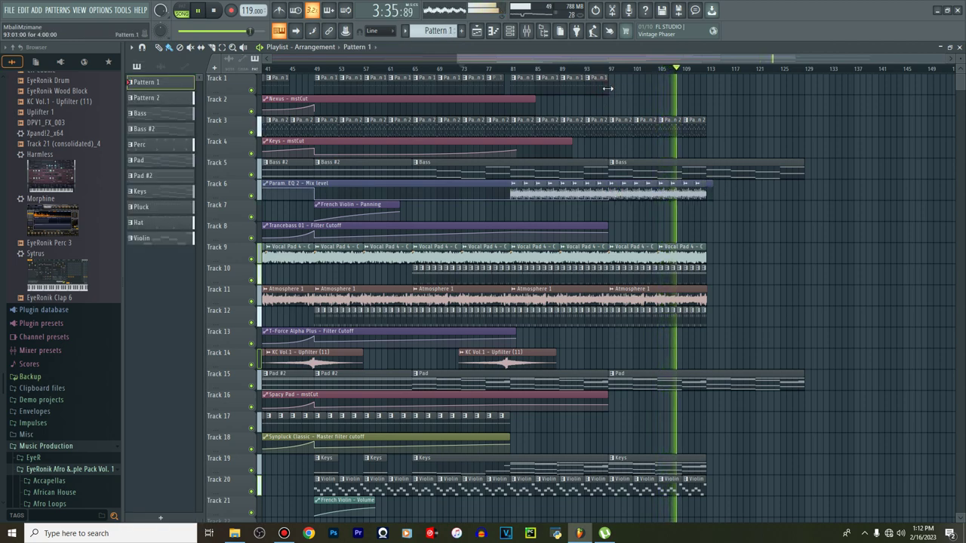
{"action": "left_click_drag", "start_coordinate": [612, 89], "coordinate": [704, 97]}
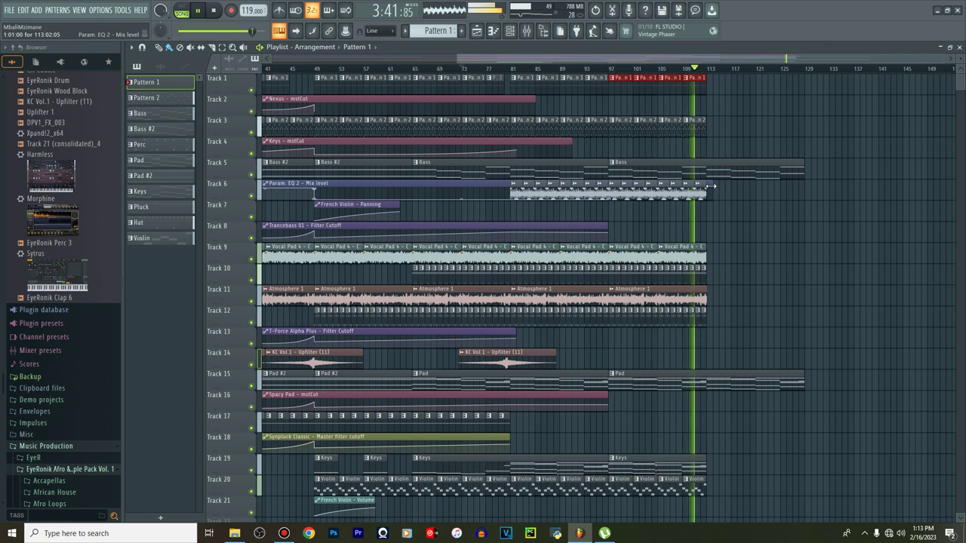
Move the Param. EQ 2 - Mix level automation clip from Track 6 up to Track 1
{"action": "scroll", "coordinate": [711, 186], "scroll_direction": "down", "scroll_amount": 4}
{"action": "scroll", "coordinate": [711, 187], "scroll_direction": "down", "scroll_amount": 1}
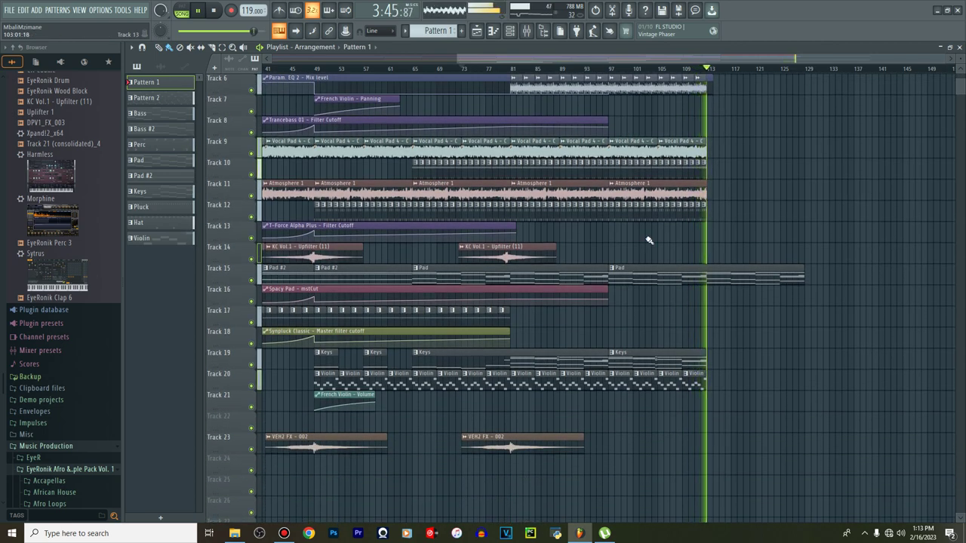
{"action": "scroll", "coordinate": [649, 241], "scroll_direction": "up", "scroll_amount": 5}
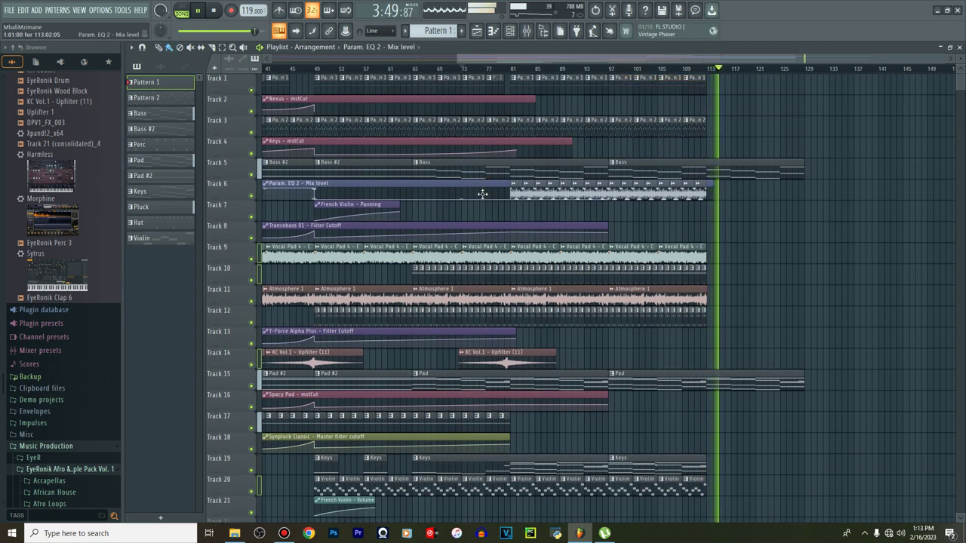
{"action": "left_click_drag", "start_coordinate": [482, 194], "coordinate": [486, 78]}
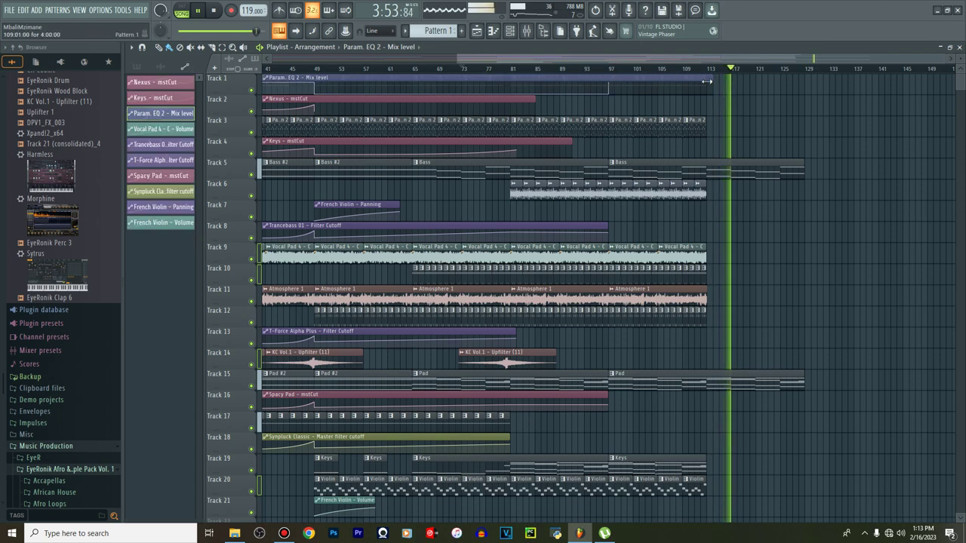
Extend the Trancebass 01 - Filter Cutoff automation on Track 8 to about bar 121, curving down to a 54% point at bar 113
{"action": "left_click_drag", "start_coordinate": [607, 224], "coordinate": [761, 226]}
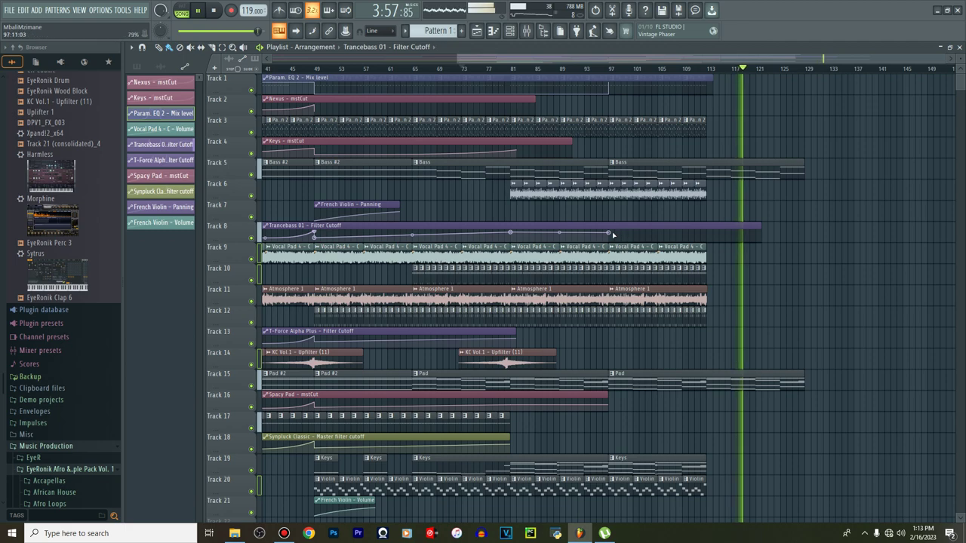
{"action": "left_click_drag", "start_coordinate": [609, 233], "coordinate": [707, 235]}
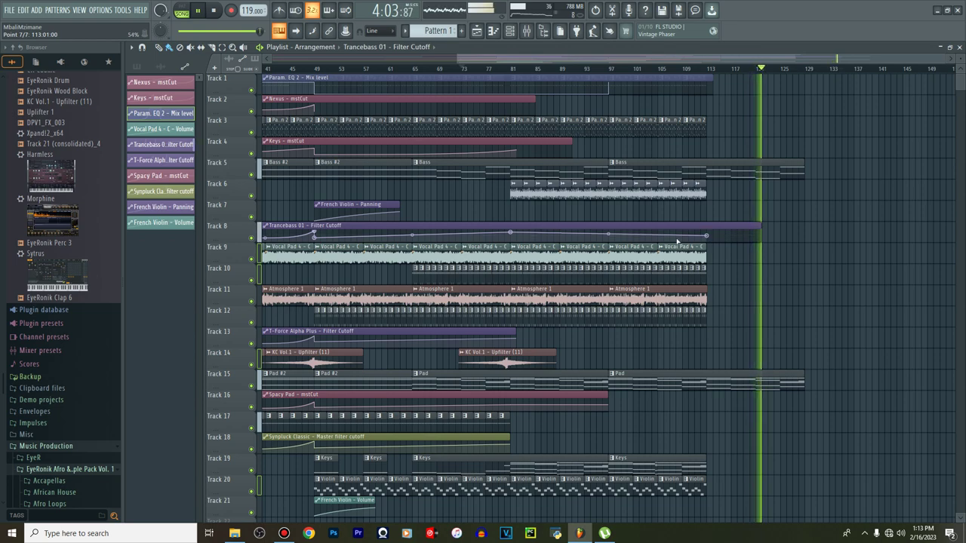
{"action": "left_click_drag", "start_coordinate": [608, 233], "coordinate": [608, 231]}
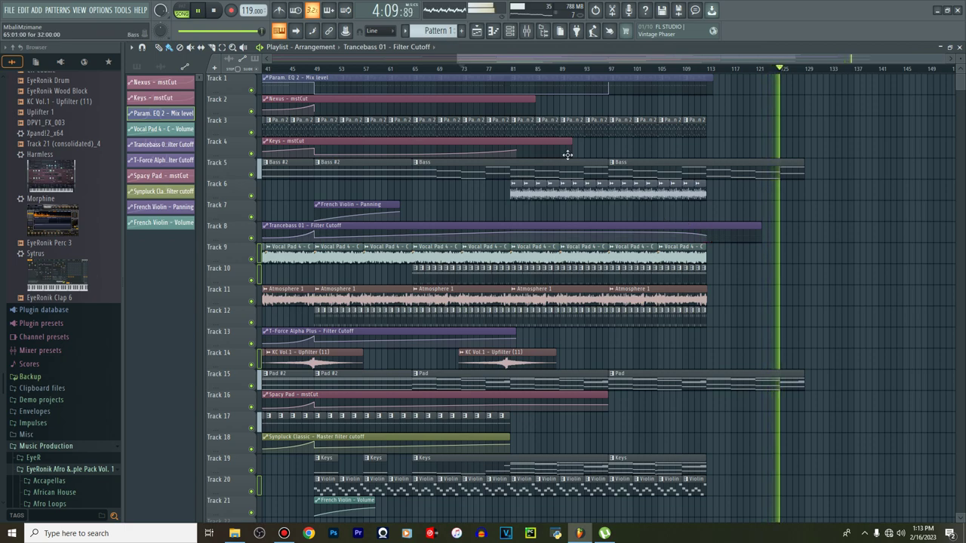
Continue the Pattern 2 clips on Track 3 to bar 129 and extend the Keys - mstCut automation to about bar 128, falling to 38% at bar 113
{"action": "left_click", "coordinate": [709, 133]}
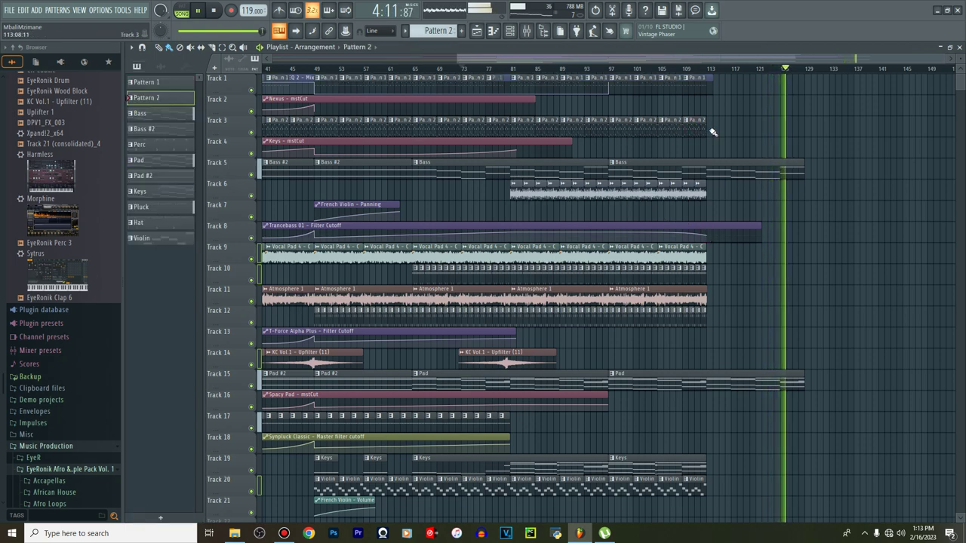
{"action": "left_click_drag", "start_coordinate": [709, 133], "coordinate": [790, 138]}
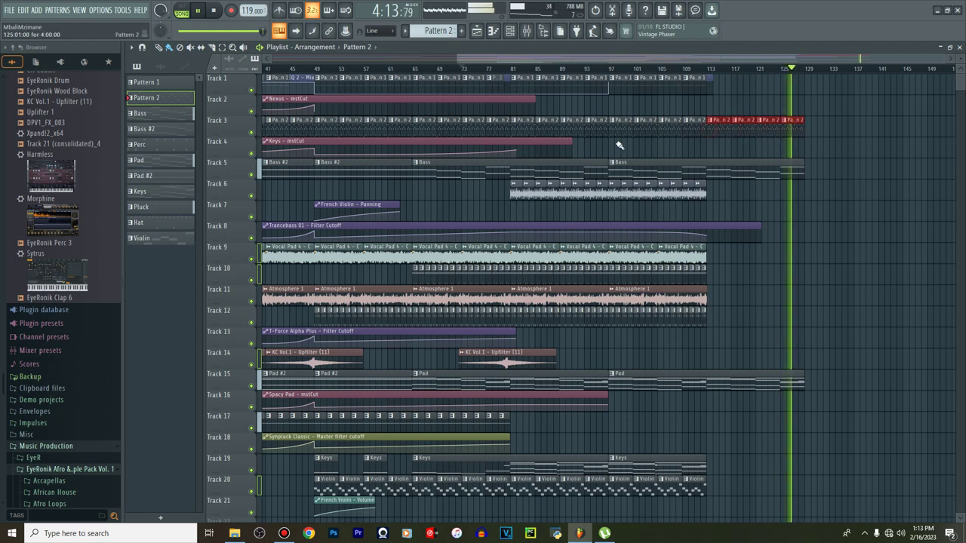
{"action": "left_click_drag", "start_coordinate": [569, 142], "coordinate": [792, 151]}
{"action": "key", "text": "space"}
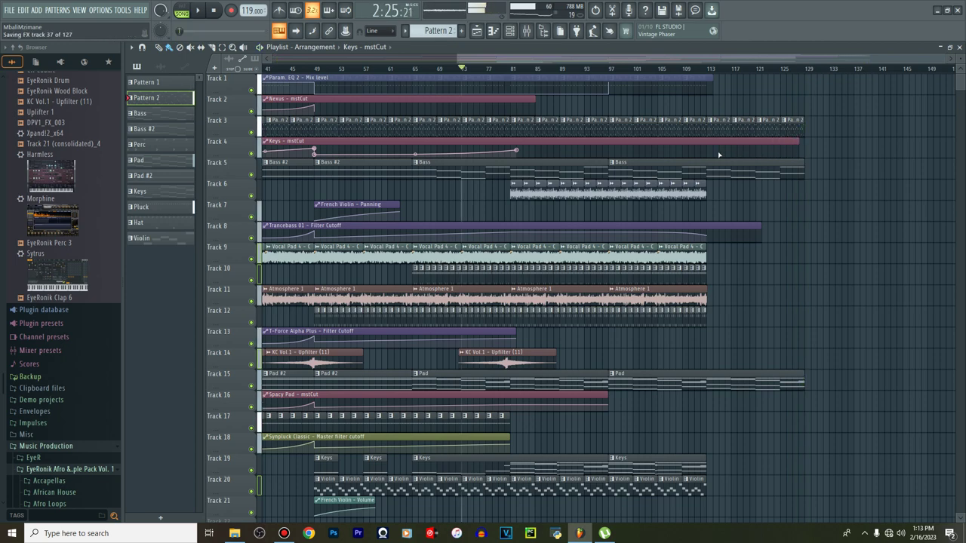
{"action": "right_click", "coordinate": [706, 151]}
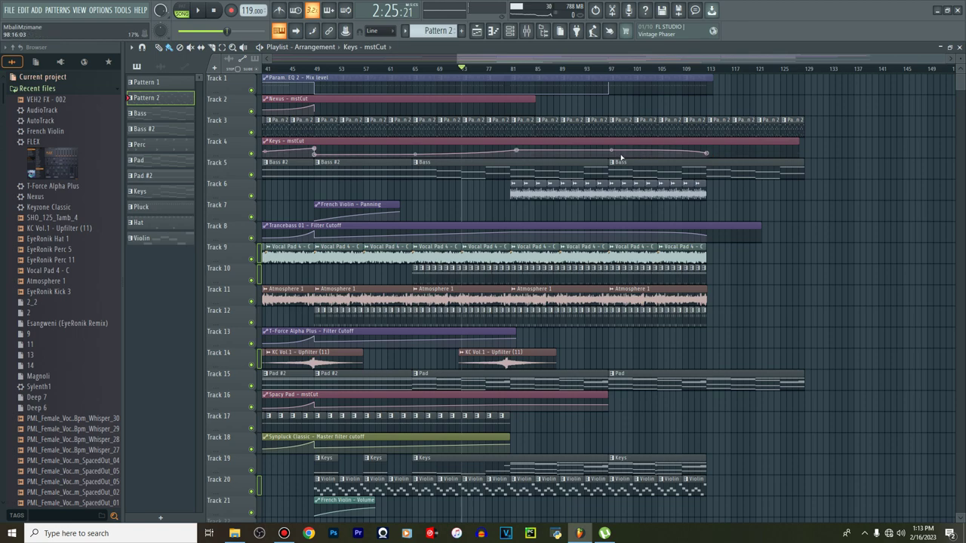
{"action": "left_click", "coordinate": [657, 69]}
{"action": "key", "text": "space"}
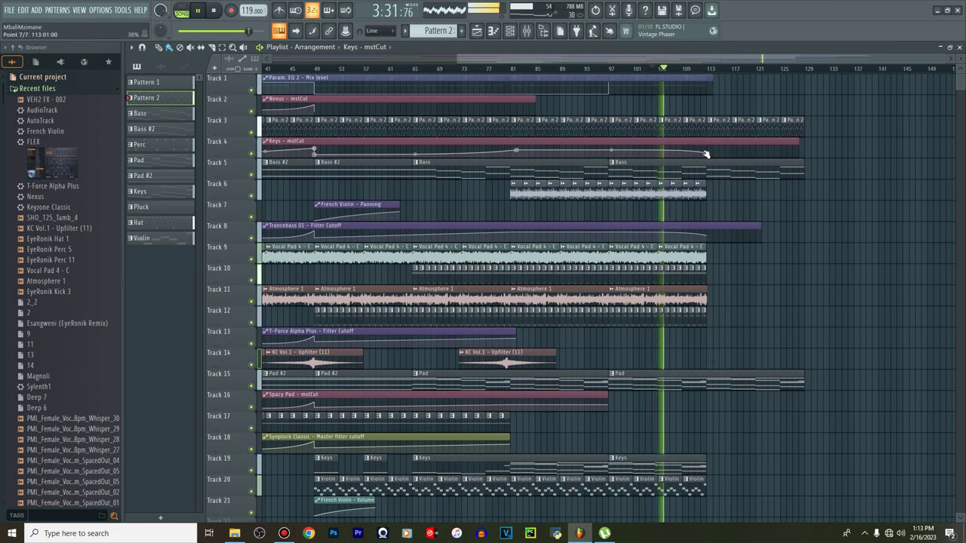
Extend the T-Force Alpha Plus - Filter Cutoff automation on Track 13 to bar 121 and add a lower end point at bar 113
{"action": "scroll", "coordinate": [584, 221], "scroll_direction": "down", "scroll_amount": 2}
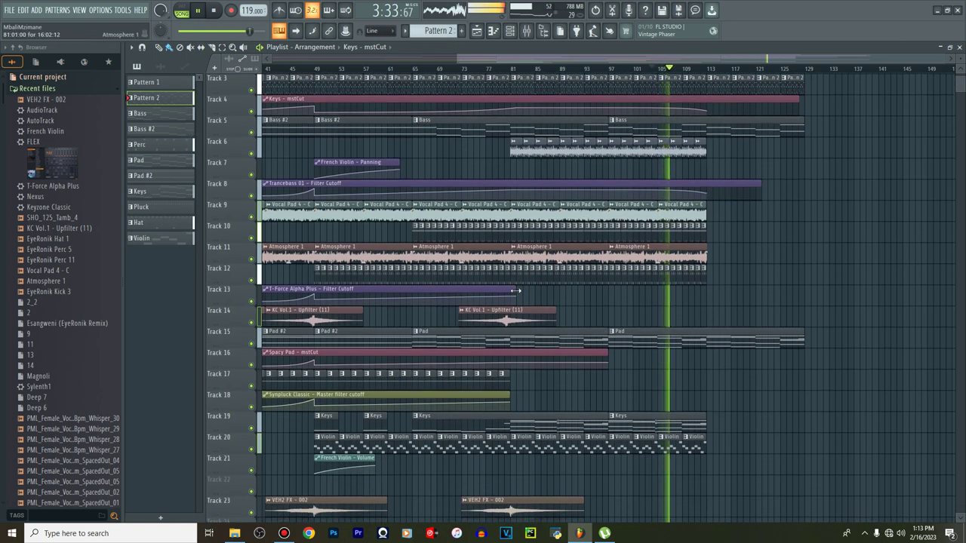
{"action": "left_click_drag", "start_coordinate": [515, 291], "coordinate": [760, 293]}
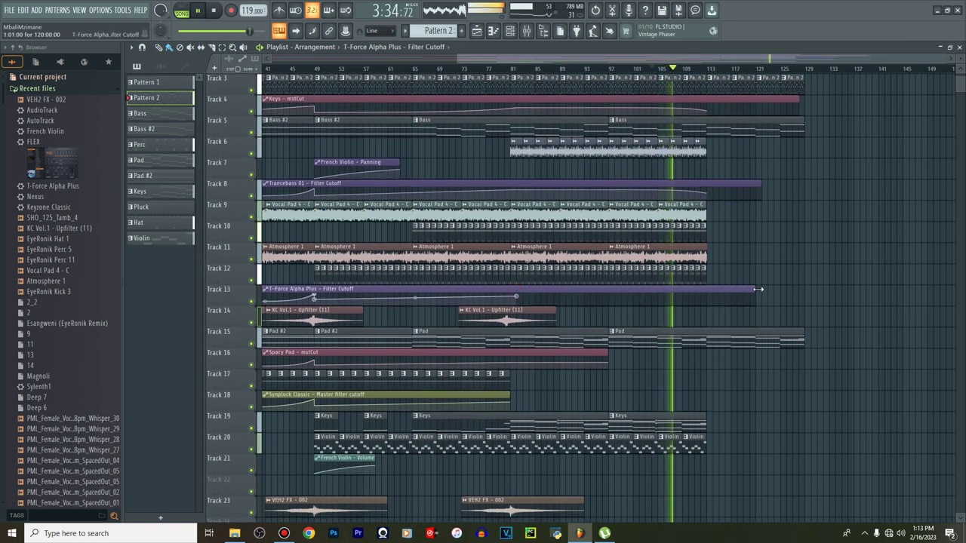
{"action": "right_click", "coordinate": [708, 305]}
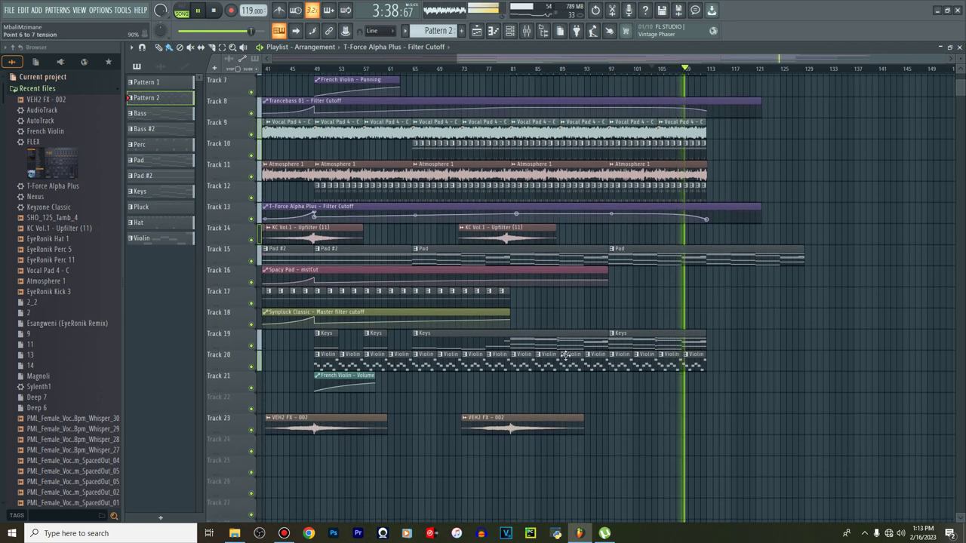
Copy the VEH2 FX - 002 clip on Track 23 and the KC Vol.1 - Upfilter (11) clip on Track 14 to around bar 105
{"action": "scroll", "coordinate": [526, 420], "scroll_direction": "down", "scroll_amount": 4}
{"action": "left_click_drag", "start_coordinate": [526, 420], "coordinate": [722, 421]}
{"action": "left_click_drag", "start_coordinate": [526, 232], "coordinate": [719, 234]}
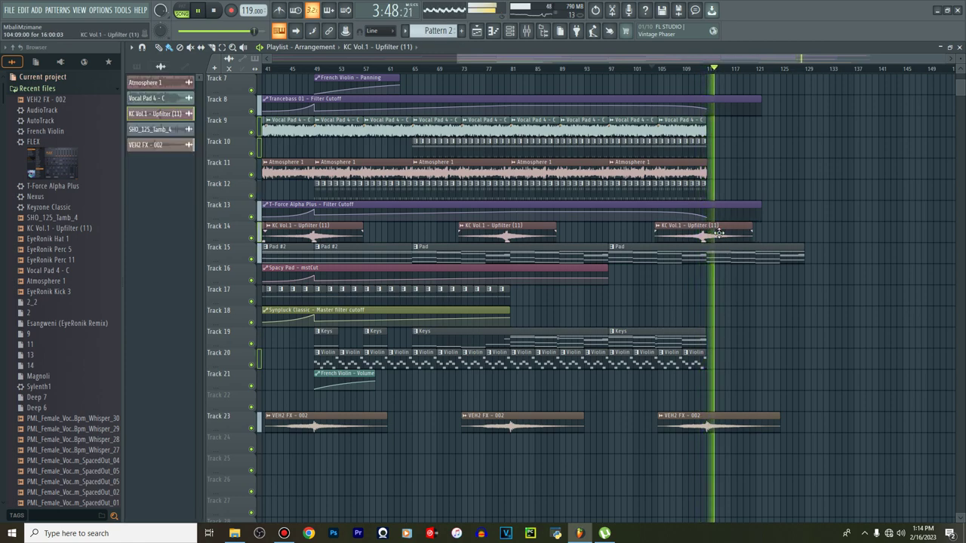
Continue the Violin clips on Track 20 to bar 129 and extend the French Violin - Volume automation to match, curving down at its end
{"action": "left_click", "coordinate": [697, 361]}
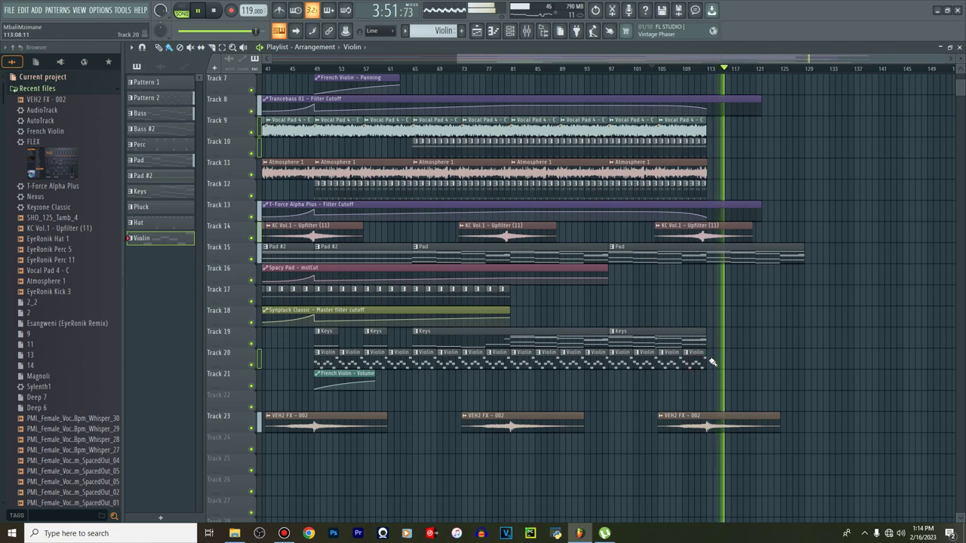
{"action": "left_click_drag", "start_coordinate": [711, 362], "coordinate": [803, 363]}
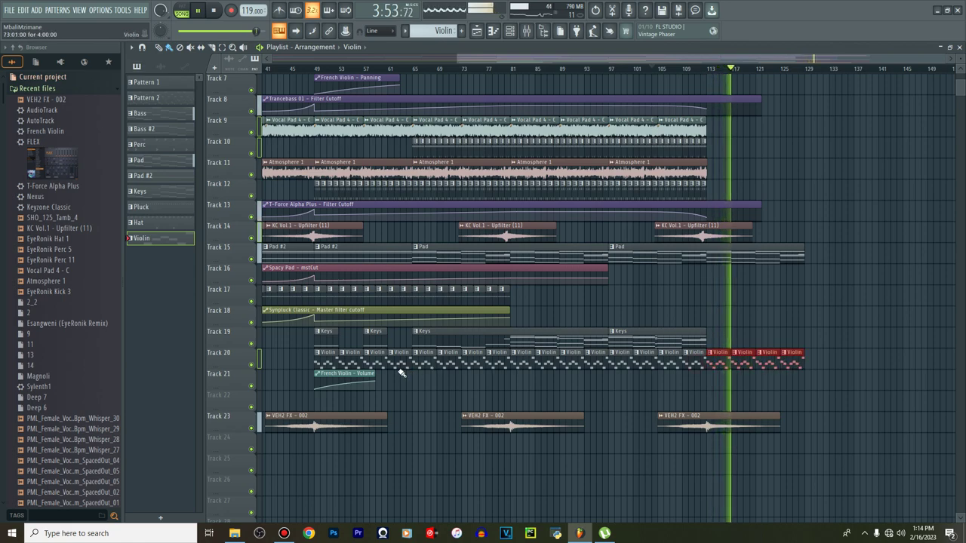
{"action": "left_click_drag", "start_coordinate": [374, 373], "coordinate": [804, 373]}
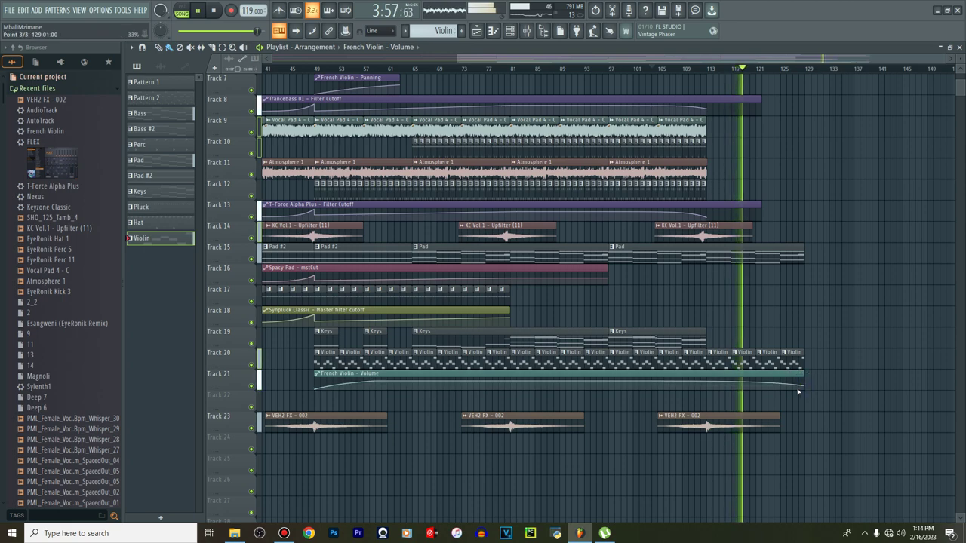
{"action": "right_click", "coordinate": [802, 385]}
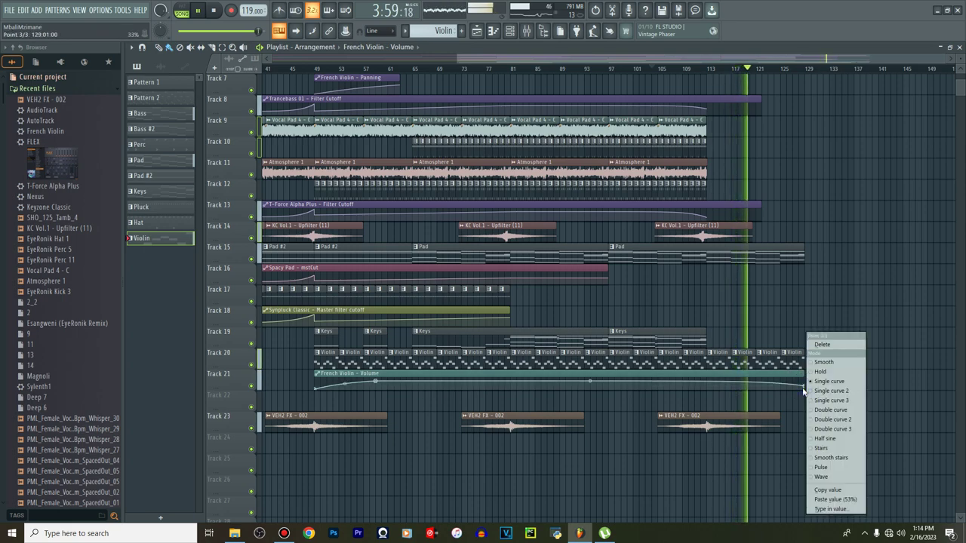
{"action": "left_click", "coordinate": [795, 289]}
{"action": "left_click_drag", "start_coordinate": [804, 388], "coordinate": [808, 392]}
{"action": "left_click_drag", "start_coordinate": [590, 381], "coordinate": [590, 381]}
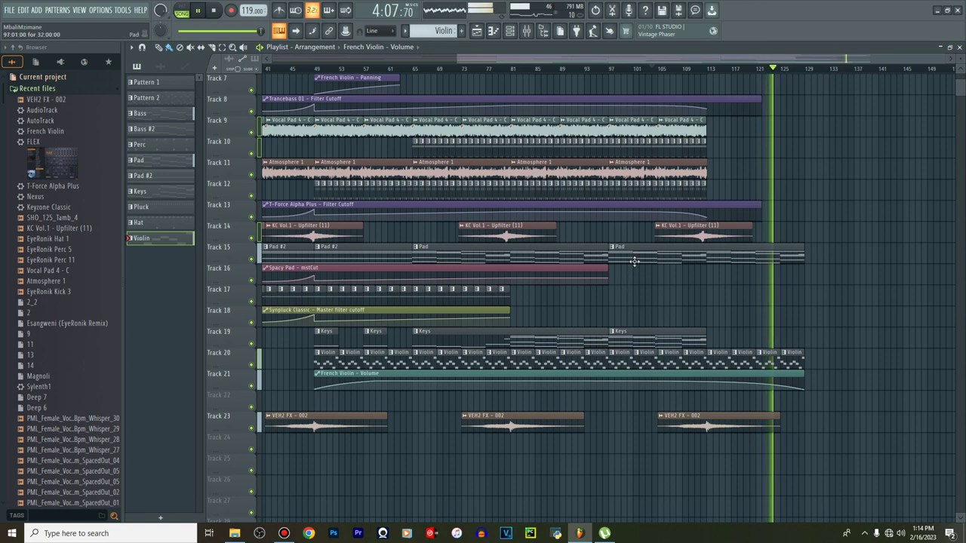
Extend the Spacy Pad - mstCut automation on Track 16 to just past bar 129, holding level from bar 97 and curving down at bar 129
{"action": "scroll", "coordinate": [713, 213], "scroll_direction": "up", "scroll_amount": 2}
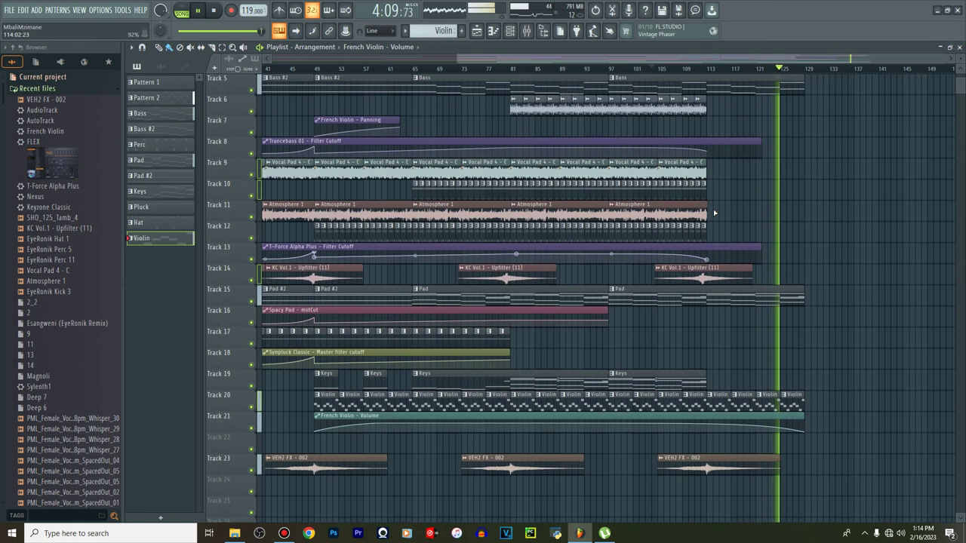
{"action": "scroll", "coordinate": [715, 212], "scroll_direction": "up", "scroll_amount": 4}
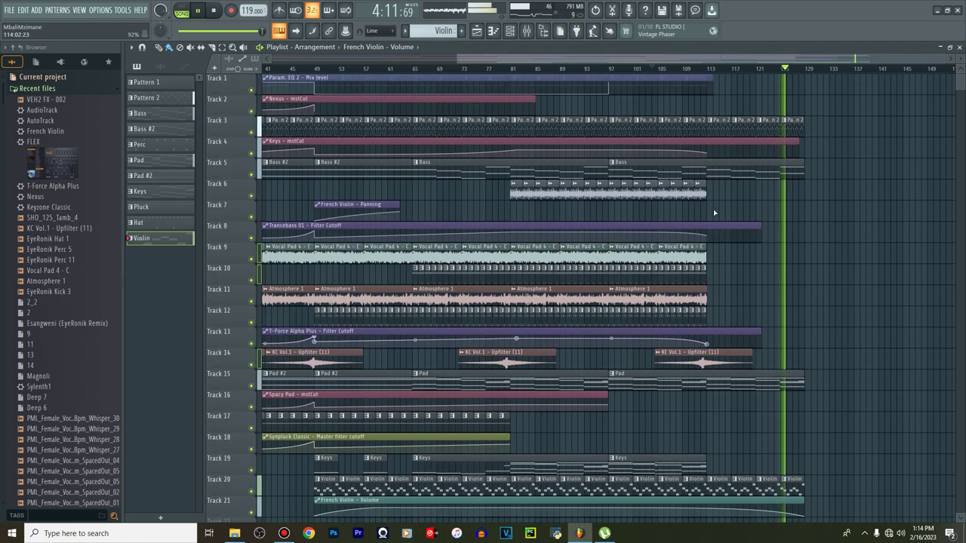
{"action": "scroll", "coordinate": [713, 213], "scroll_direction": "down", "scroll_amount": 3}
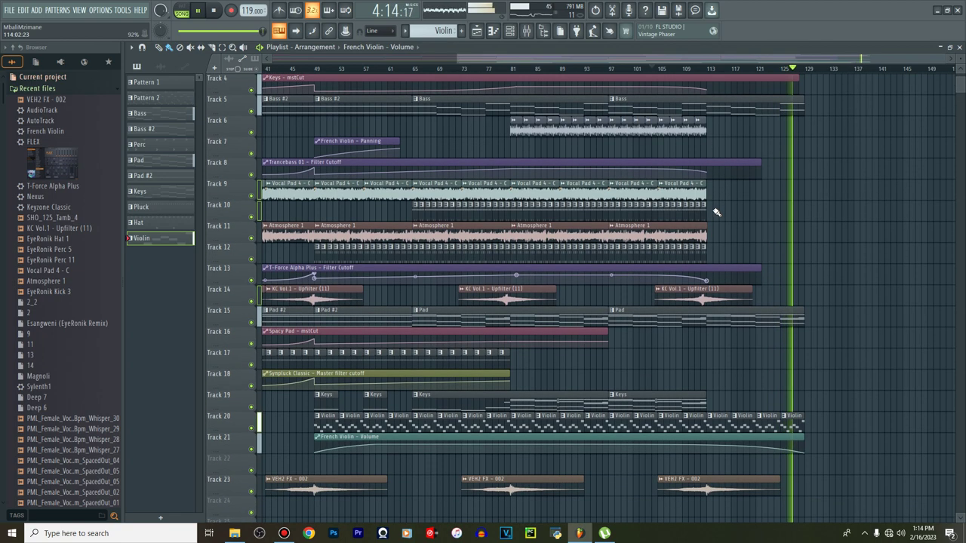
{"action": "key", "text": "space"}
{"action": "key", "text": "space"}
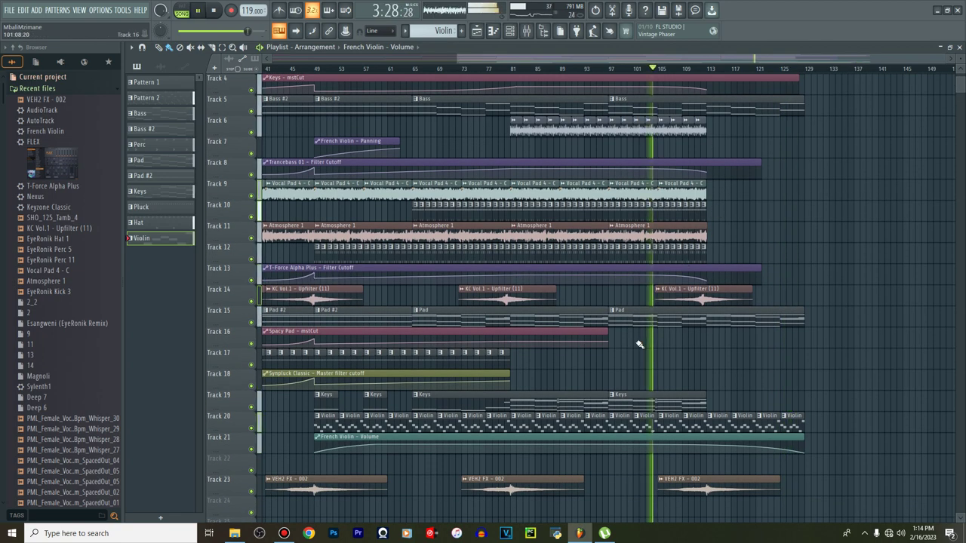
{"action": "left_click_drag", "start_coordinate": [608, 337], "coordinate": [804, 340]}
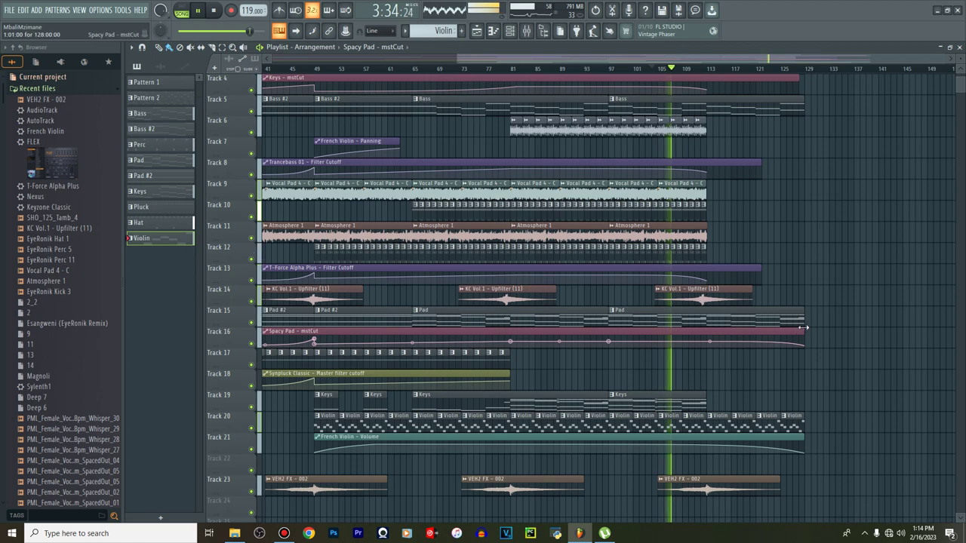
{"action": "left_click_drag", "start_coordinate": [811, 329], "coordinate": [816, 330]}
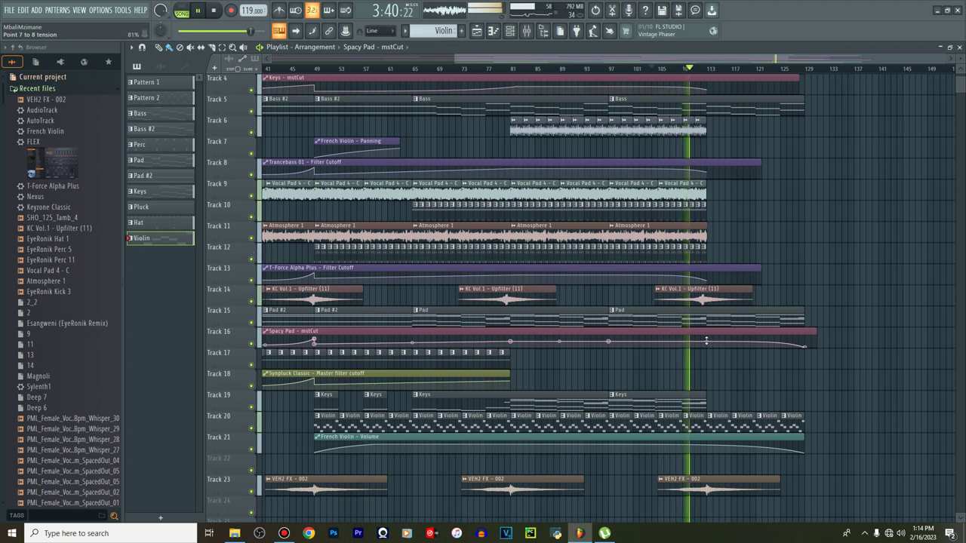
{"action": "right_click", "coordinate": [608, 341]}
{"action": "left_click", "coordinate": [633, 489]}
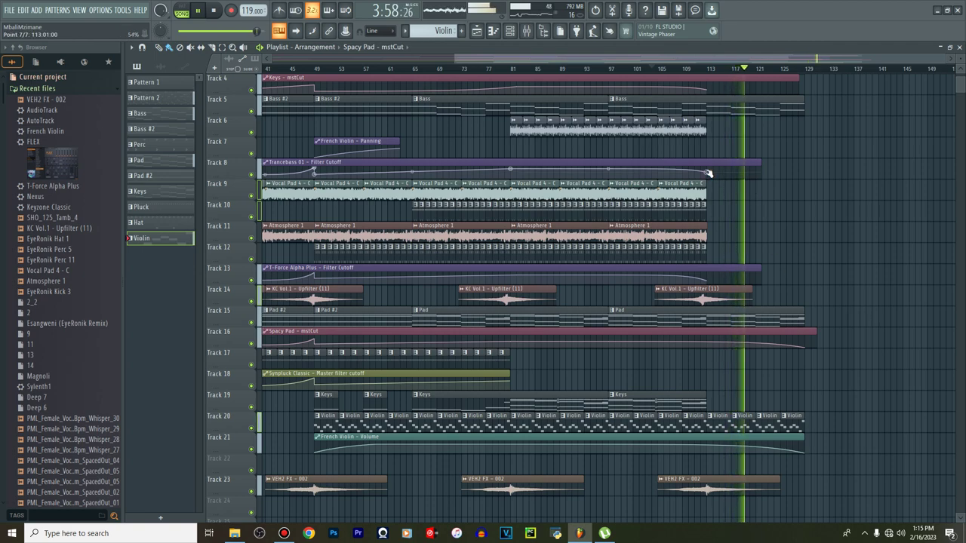
Play the section from about bar 103 and examine the filter cutoff automation curves leading into bar 113
{"action": "key", "text": "space"}
{"action": "scroll", "coordinate": [708, 174], "scroll_direction": "up", "scroll_amount": 3}
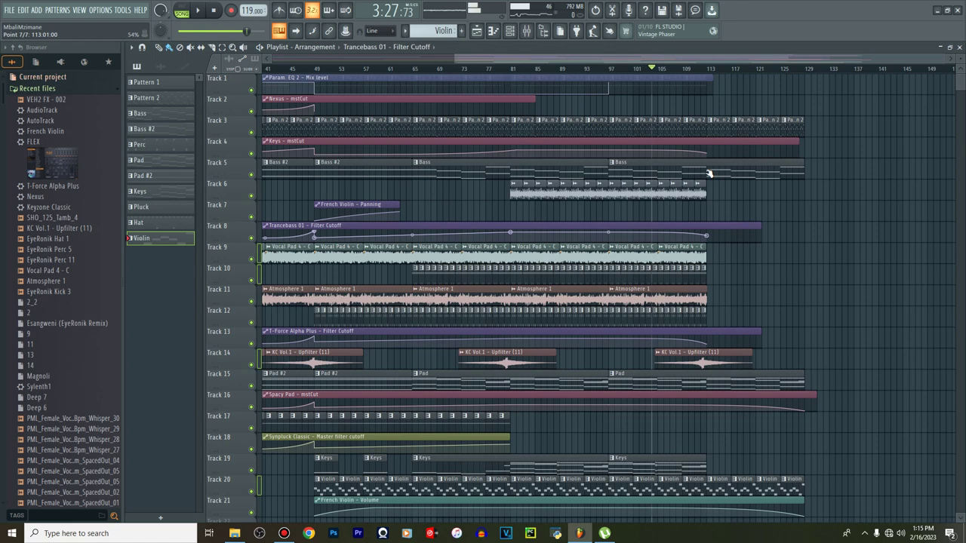
{"action": "key", "text": "space"}
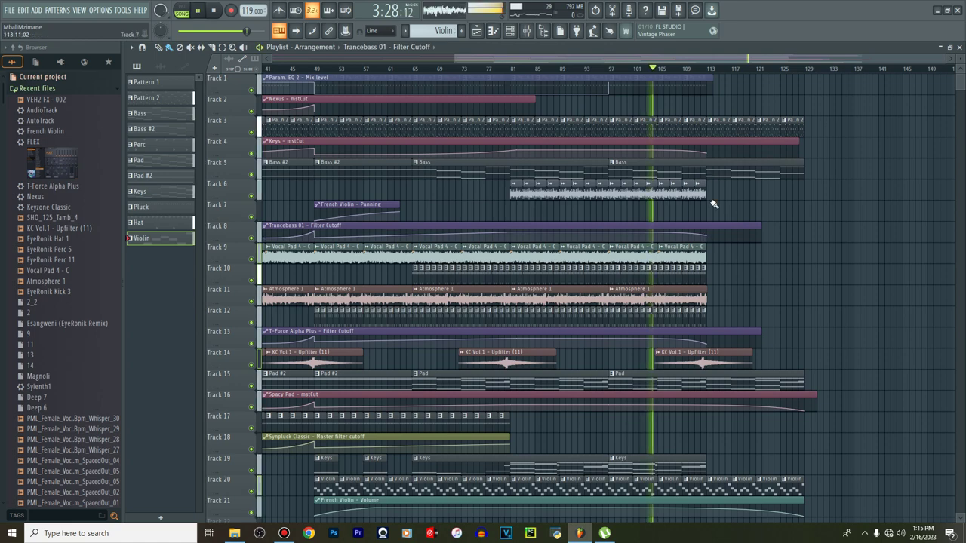
{"action": "scroll", "coordinate": [711, 226], "scroll_direction": "up", "scroll_amount": 3}
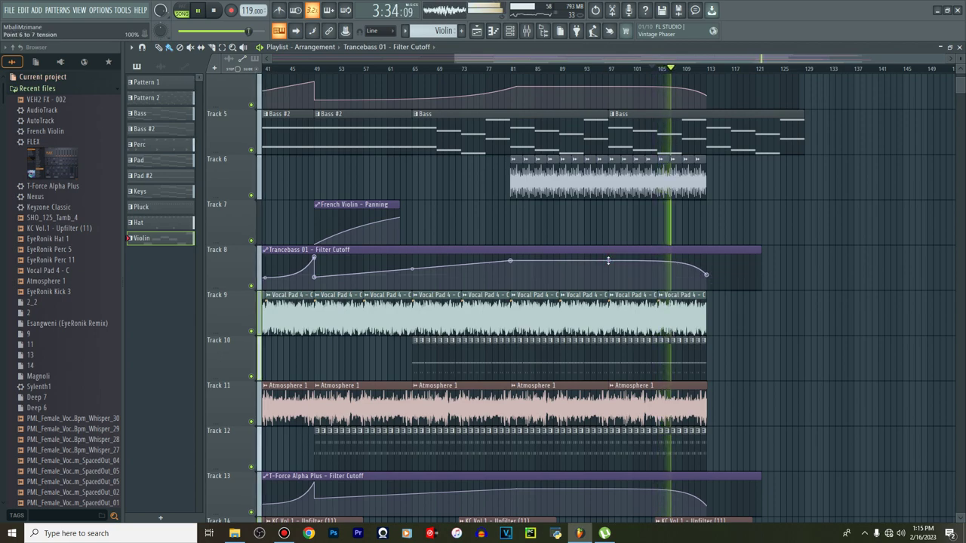
{"action": "left_click", "coordinate": [959, 70]}
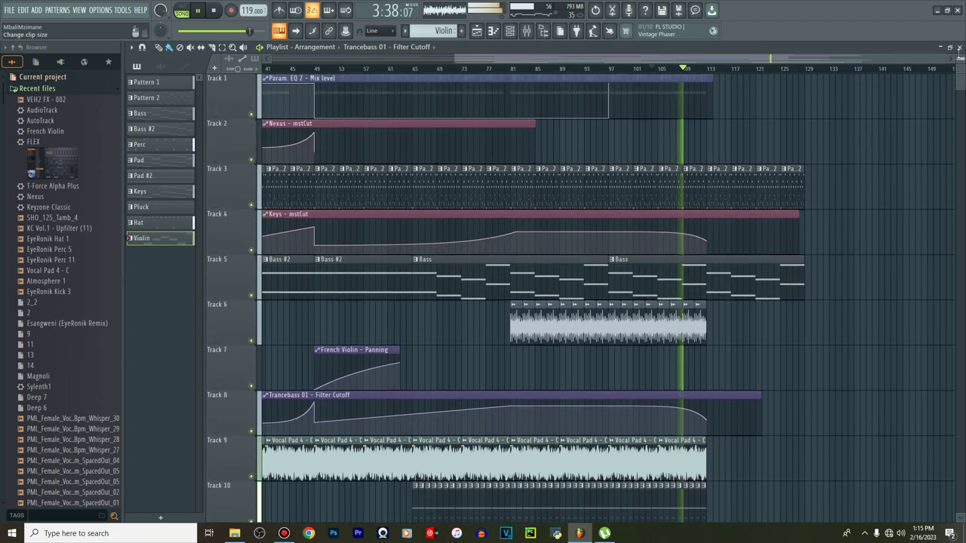
{"action": "left_click_drag", "start_coordinate": [960, 59], "coordinate": [960, 73]}
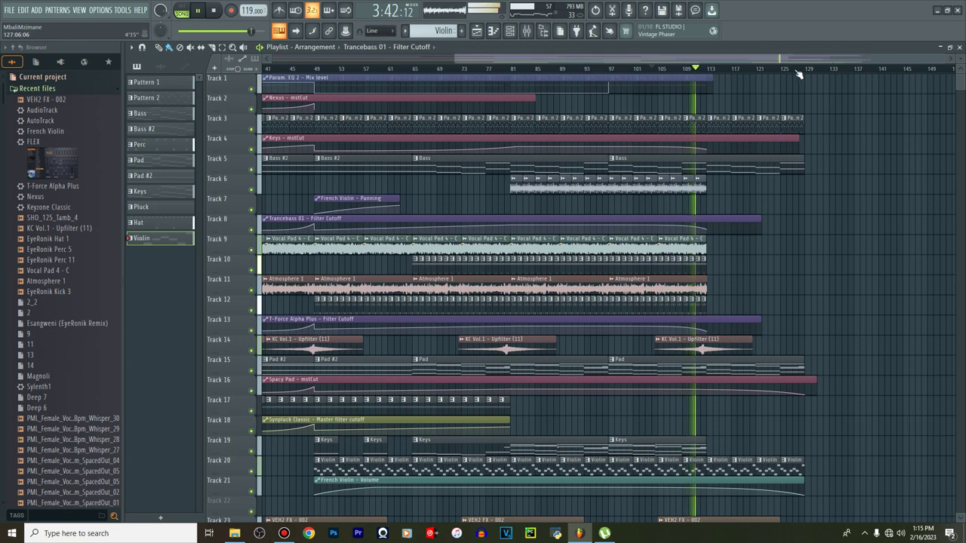
Slice the last VEH2 FX - 002 clip on Track 23 at bar 113 and delete the part after the cut
{"action": "scroll", "coordinate": [798, 72], "scroll_direction": "down", "scroll_amount": 2}
{"action": "left_click_drag", "start_coordinate": [961, 83], "coordinate": [961, 86]}
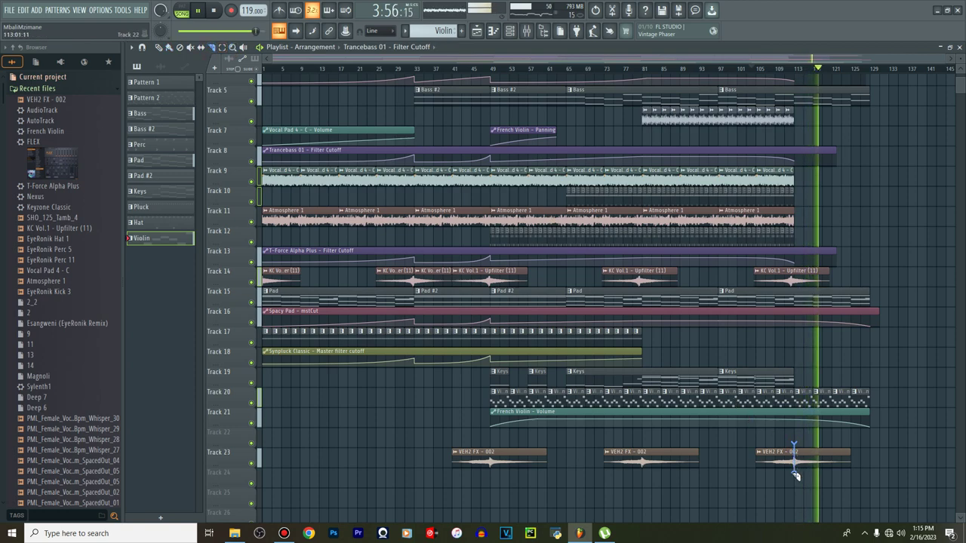
{"action": "left_click_drag", "start_coordinate": [795, 480], "coordinate": [795, 480]}
{"action": "left_click", "coordinate": [169, 47]}
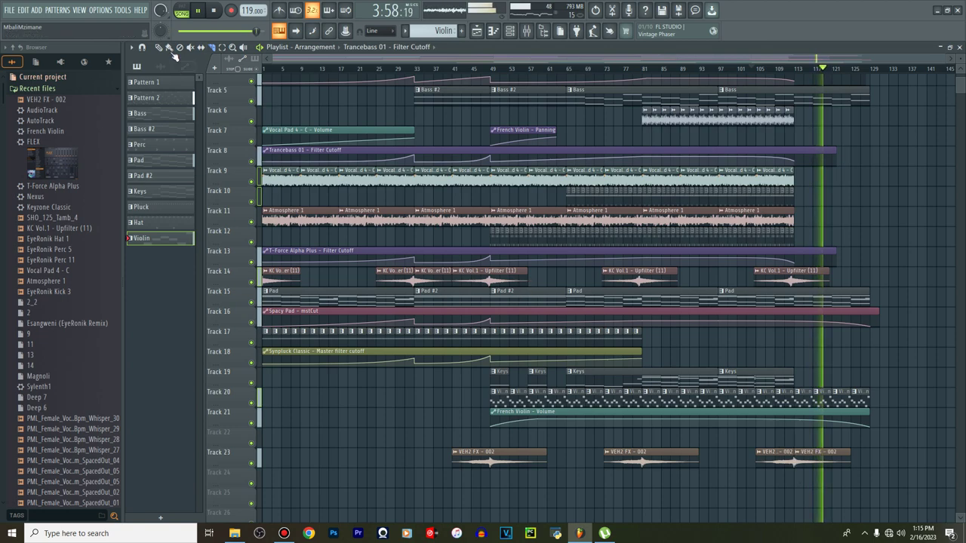
{"action": "right_click", "coordinate": [802, 452]}
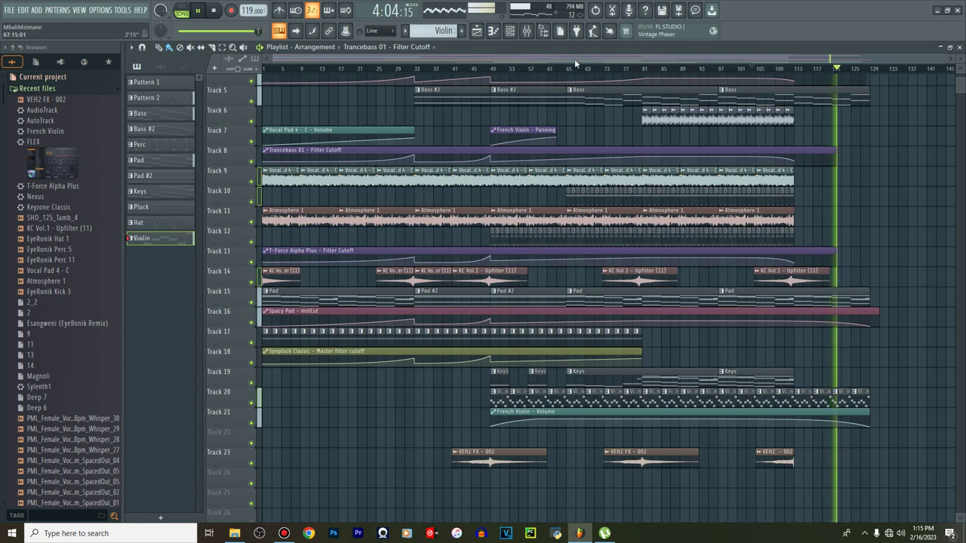
Play the song from the beginning and examine the clips and automation curves across all tracks
{"action": "scroll", "coordinate": [584, 132], "scroll_direction": "up", "scroll_amount": 1}
{"action": "scroll", "coordinate": [584, 132], "scroll_direction": "up", "scroll_amount": 3}
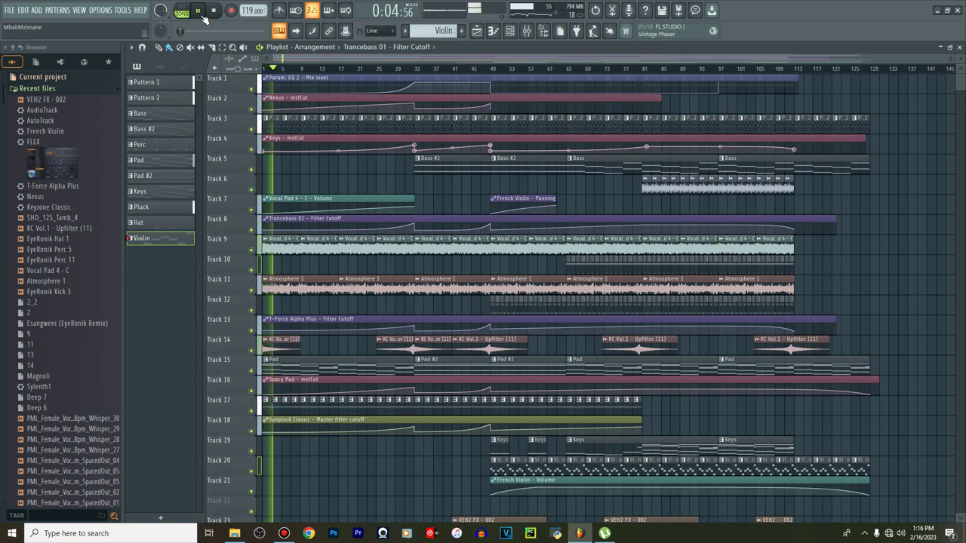
{"action": "key", "text": "space"}
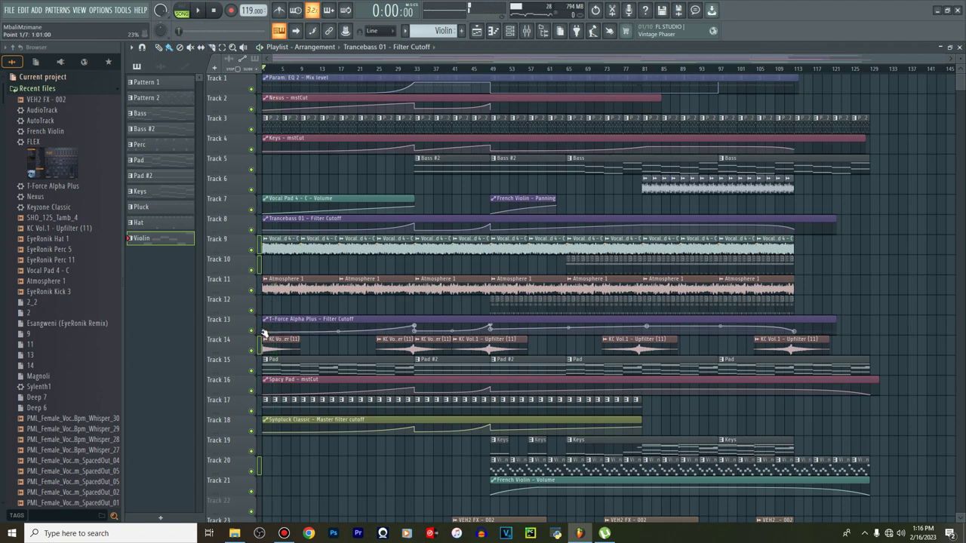
{"action": "scroll", "coordinate": [263, 335], "scroll_direction": "up", "scroll_amount": 4}
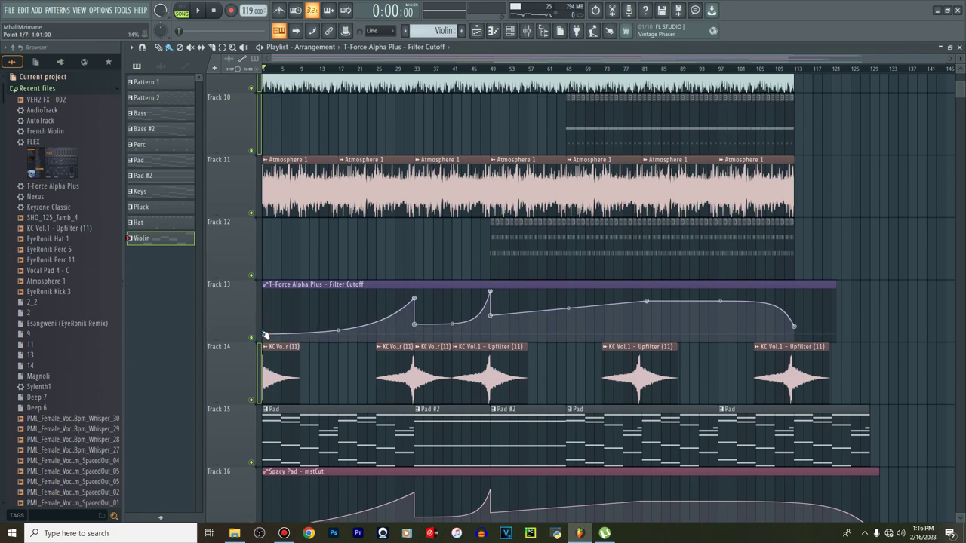
{"action": "key", "text": "space"}
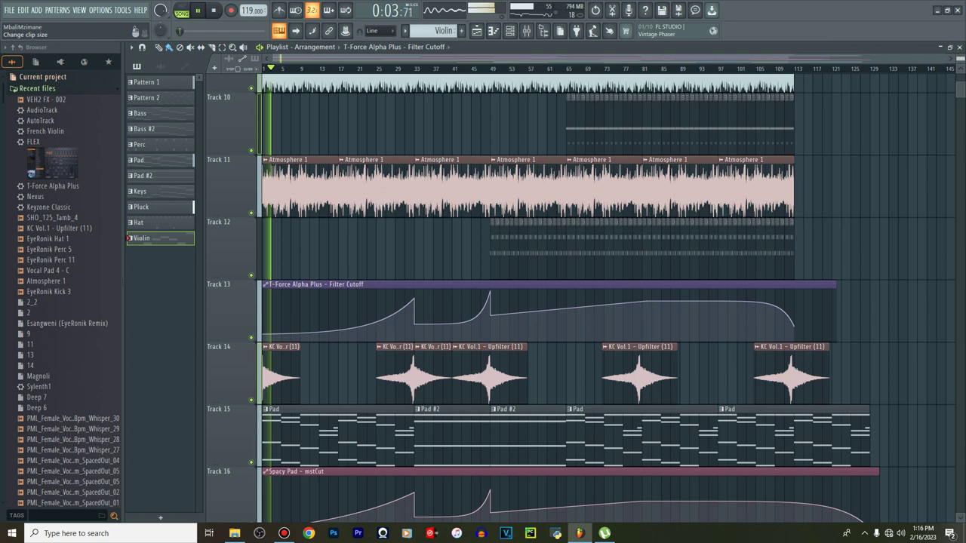
{"action": "scroll", "coordinate": [602, 298], "scroll_direction": "down", "scroll_amount": 3}
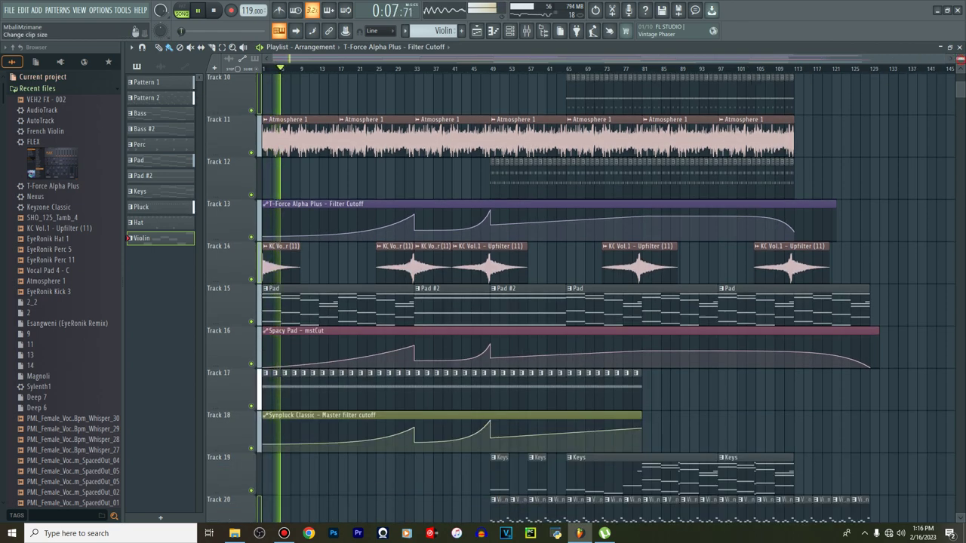
{"action": "left_click_drag", "start_coordinate": [959, 59], "coordinate": [959, 74]}
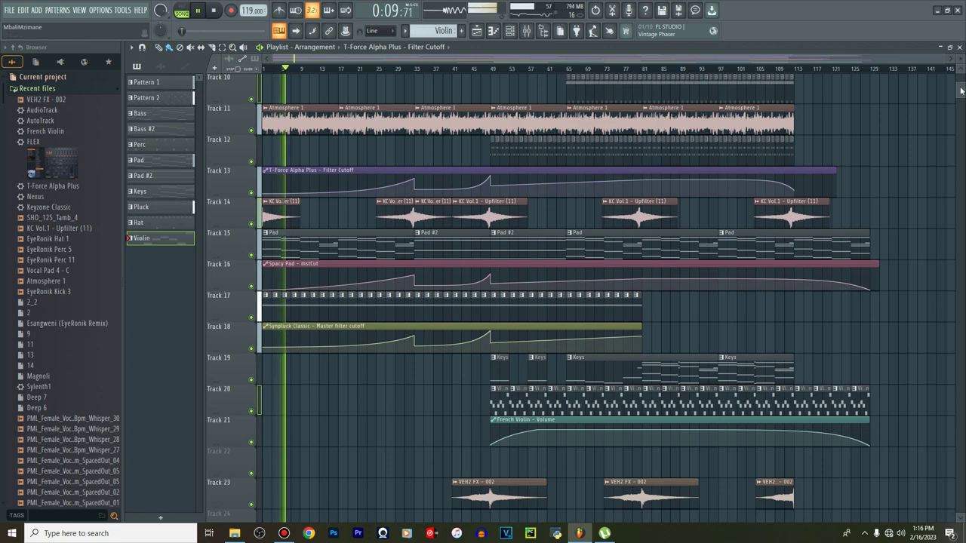
{"action": "scroll", "coordinate": [960, 90], "scroll_direction": "down", "scroll_amount": 3}
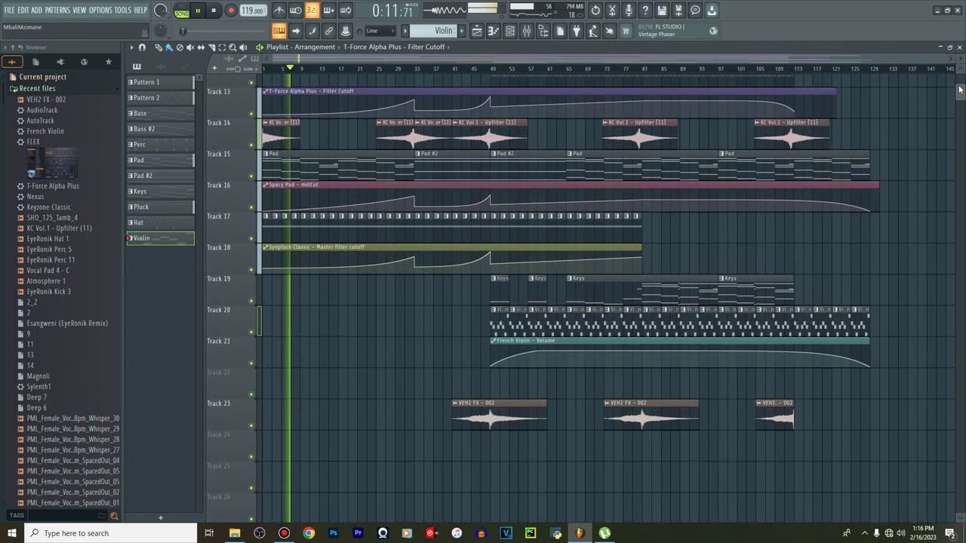
Copy the last Atmosphere 1 clip on Track 11 to bar 113 so the atmosphere continues to bar 129
{"action": "scroll", "coordinate": [960, 91], "scroll_direction": "up", "scroll_amount": 12}
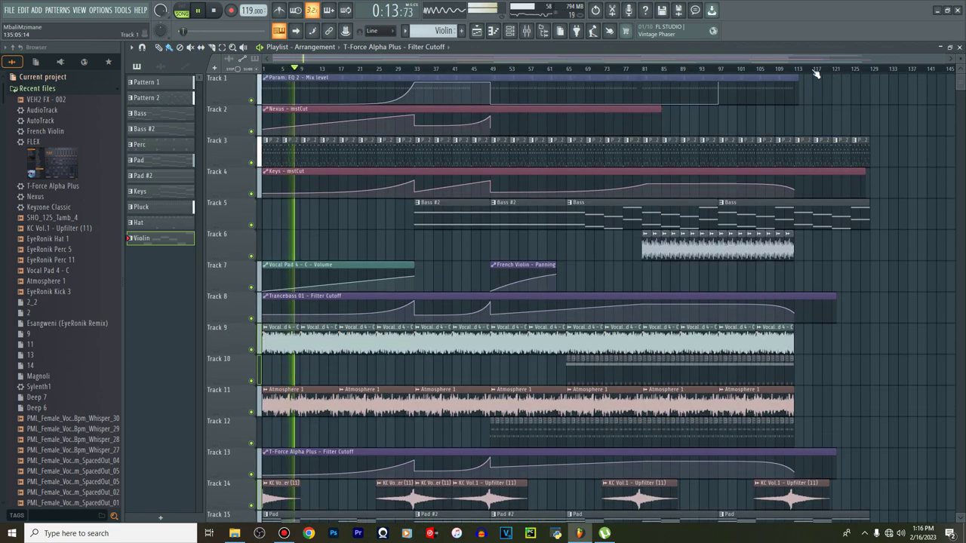
{"action": "left_click_drag", "start_coordinate": [959, 59], "coordinate": [961, 89]}
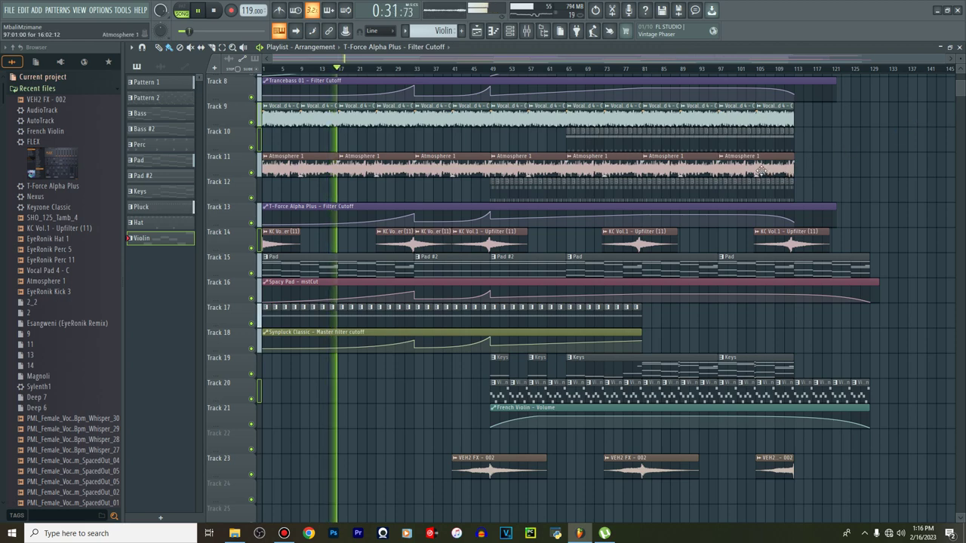
{"action": "left_click_drag", "start_coordinate": [761, 168], "coordinate": [837, 169]}
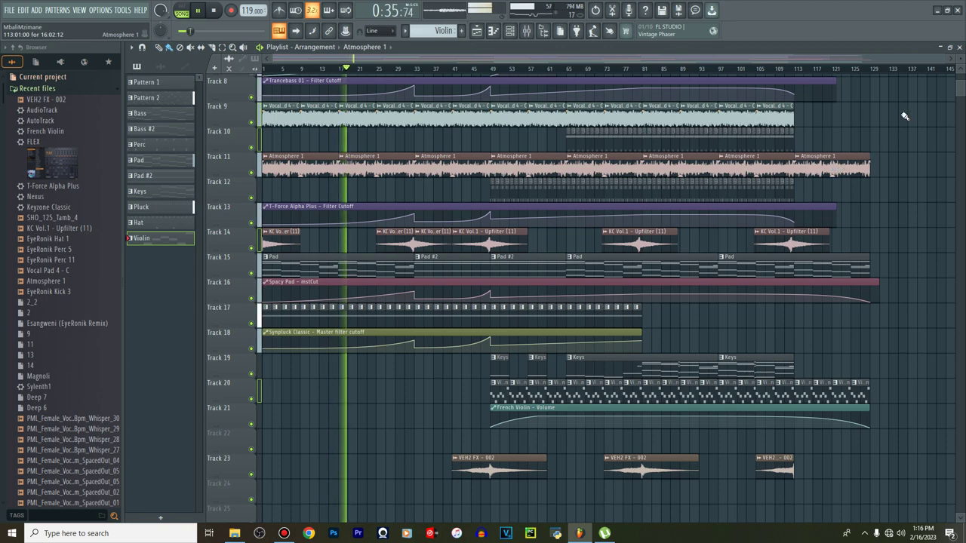
Fine-tune the low points at bar 33 in the Nexus - mstCut and Trancebass 01 - Filter Cutoff automation
{"action": "left_click", "coordinate": [960, 71]}
{"action": "left_click", "coordinate": [960, 71]}
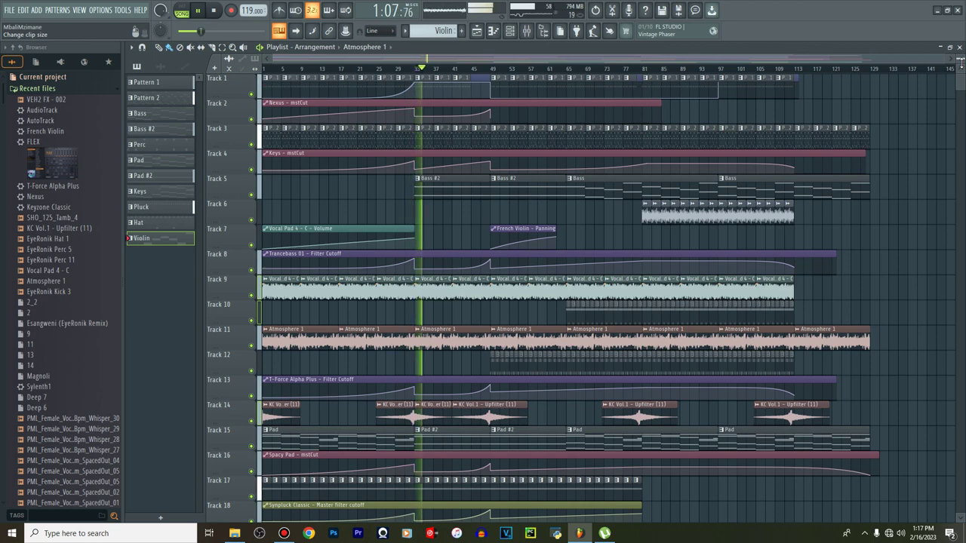
{"action": "left_click", "coordinate": [415, 270]}
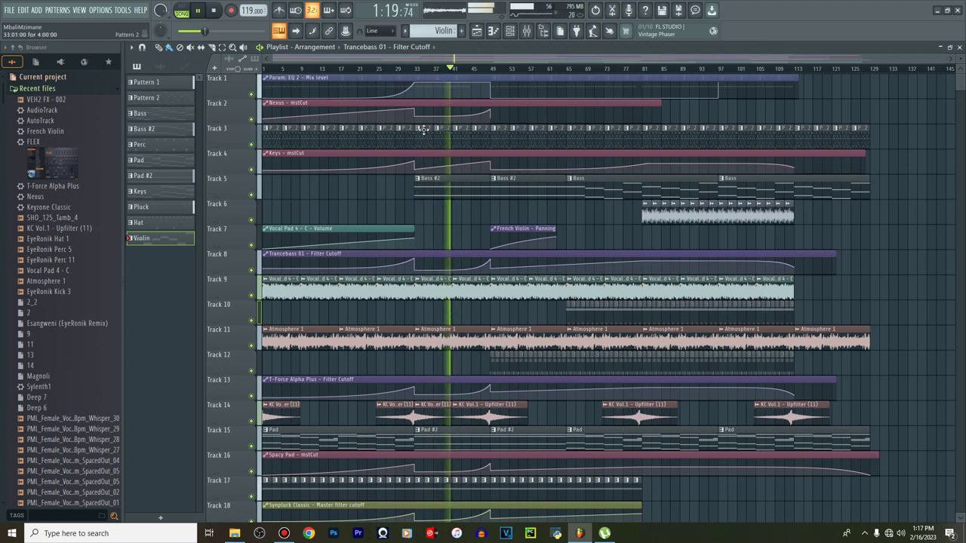
{"action": "mouse_move", "coordinate": [416, 119]}
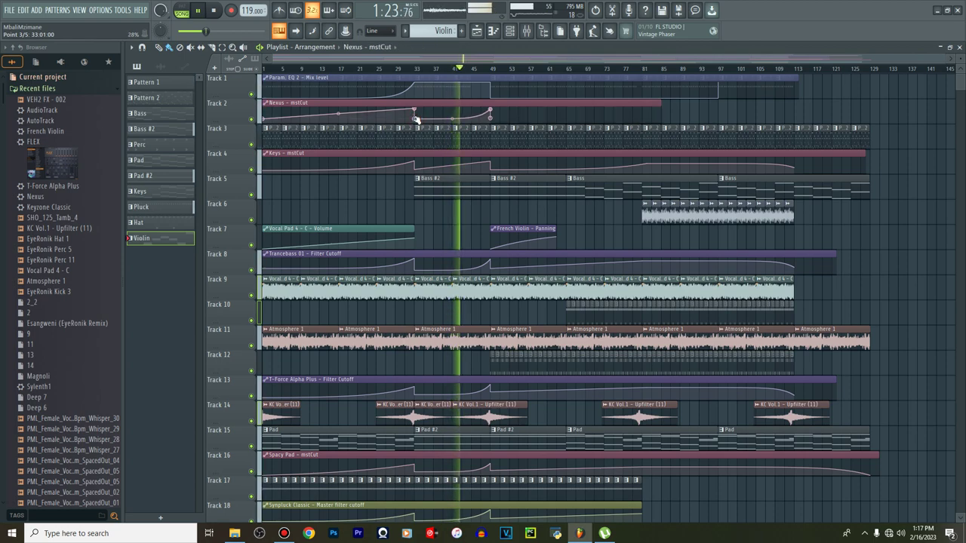
{"action": "mouse_move", "coordinate": [416, 265]}
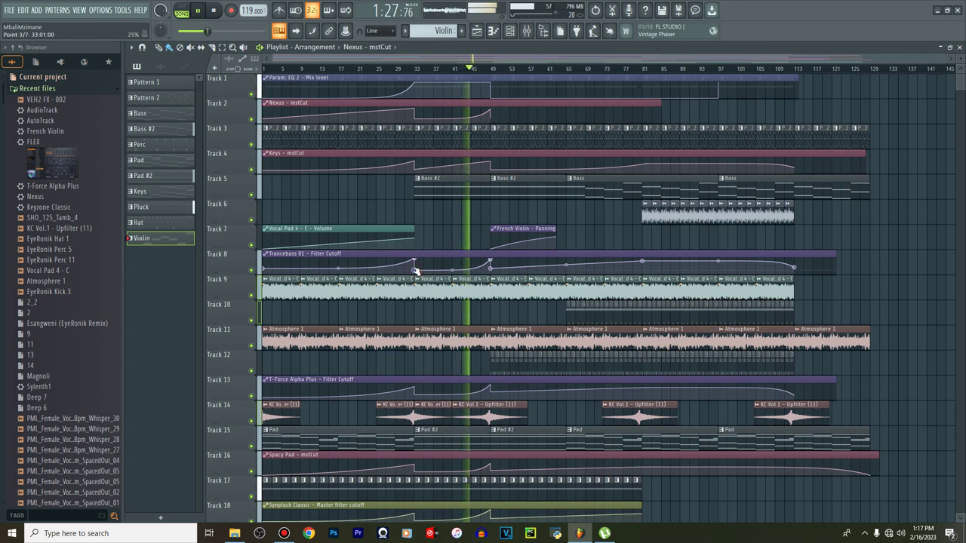
{"action": "left_click_drag", "start_coordinate": [415, 270], "coordinate": [415, 269]}
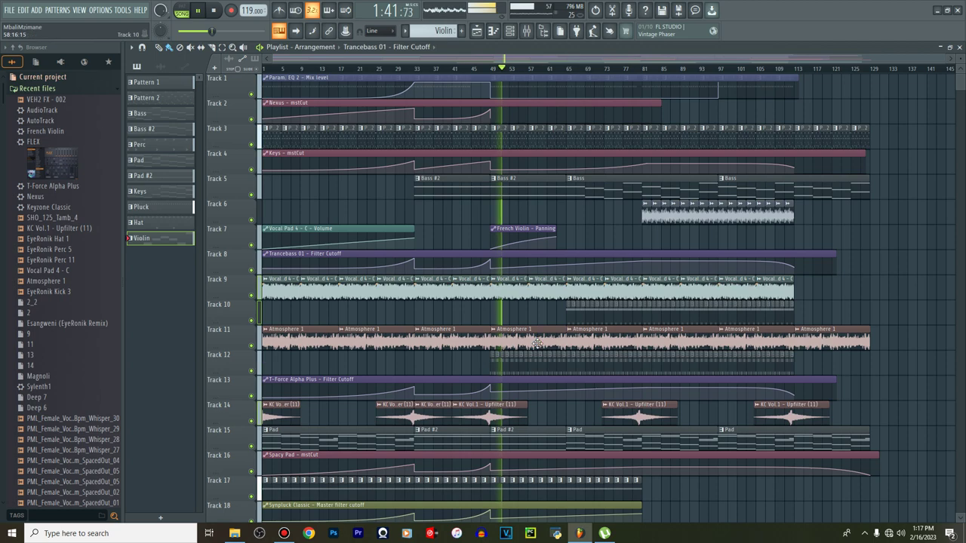
Open the Perc pattern from Track 12, check its steps in the channel rack and return to the playlist
{"action": "double_click", "coordinate": [541, 368]}
{"action": "left_click", "coordinate": [511, 32]}
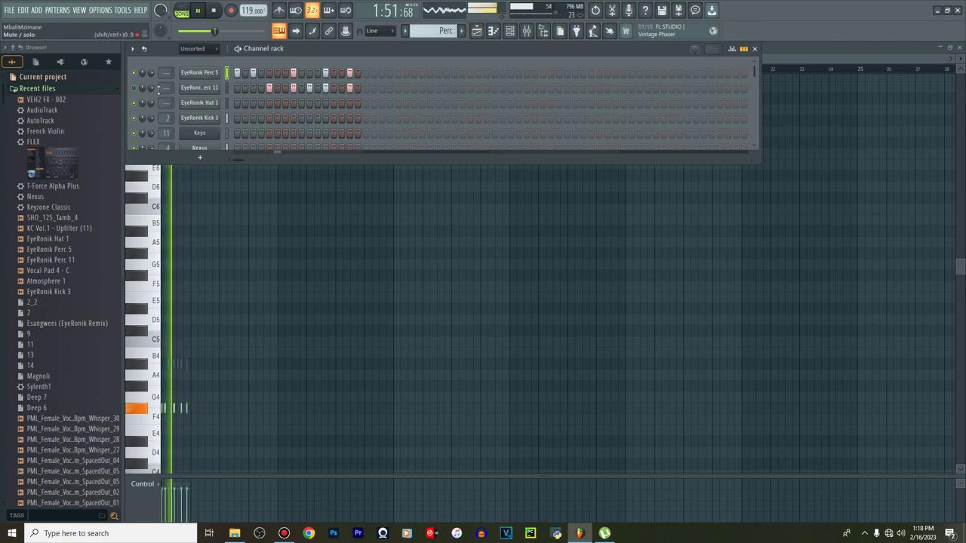
{"action": "left_click", "coordinate": [477, 33]}
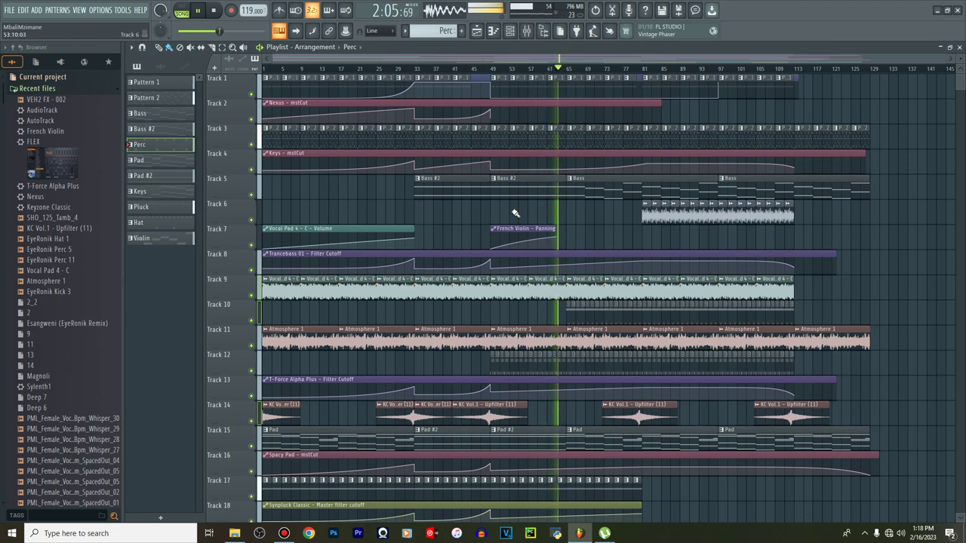
Browse the recent files for extra percussion during playback, preview the Shaker 1 sample, and stop the song at its end
{"action": "scroll", "coordinate": [515, 214], "scroll_direction": "down", "scroll_amount": 5}
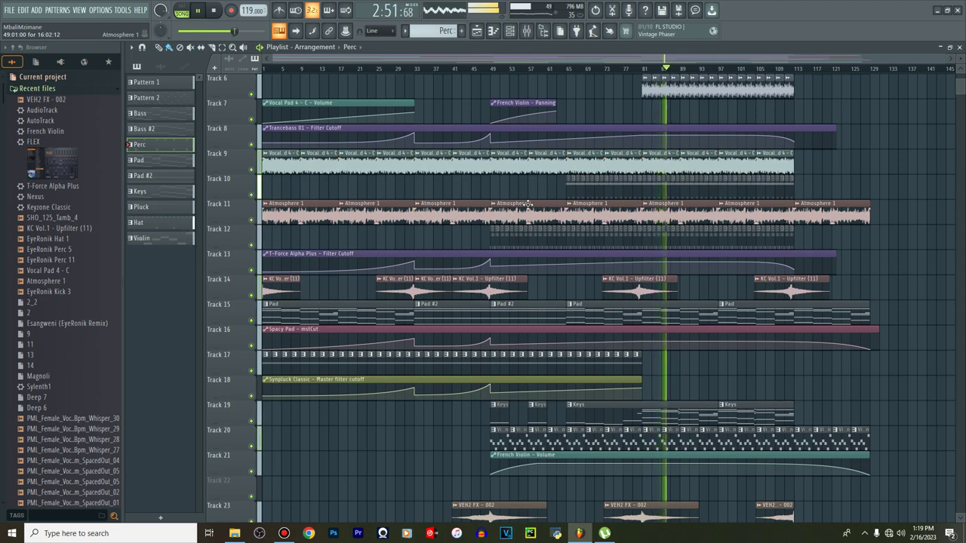
{"action": "scroll", "coordinate": [81, 251], "scroll_direction": "down", "scroll_amount": 3}
{"action": "scroll", "coordinate": [80, 251], "scroll_direction": "down", "scroll_amount": 5}
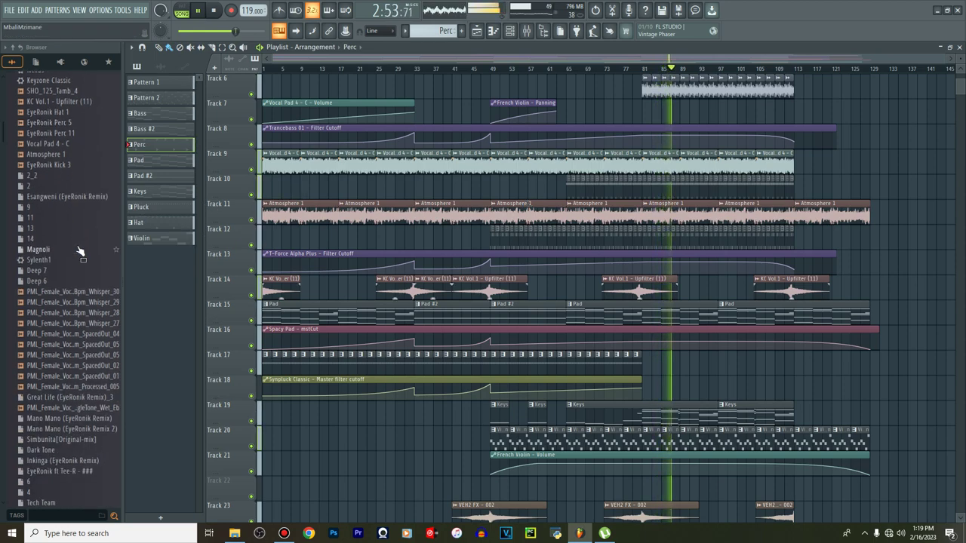
{"action": "scroll", "coordinate": [81, 251], "scroll_direction": "up", "scroll_amount": 8}
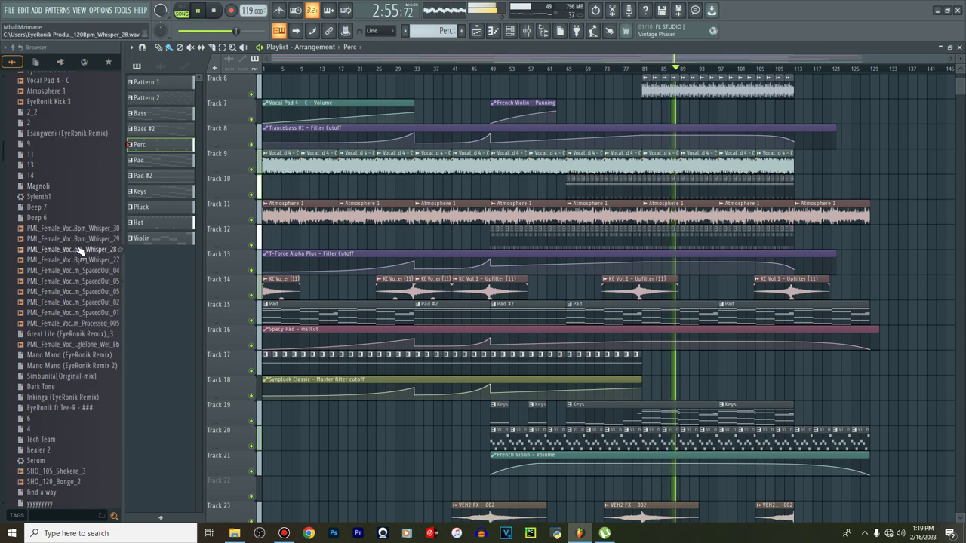
{"action": "scroll", "coordinate": [81, 251], "scroll_direction": "down", "scroll_amount": 20}
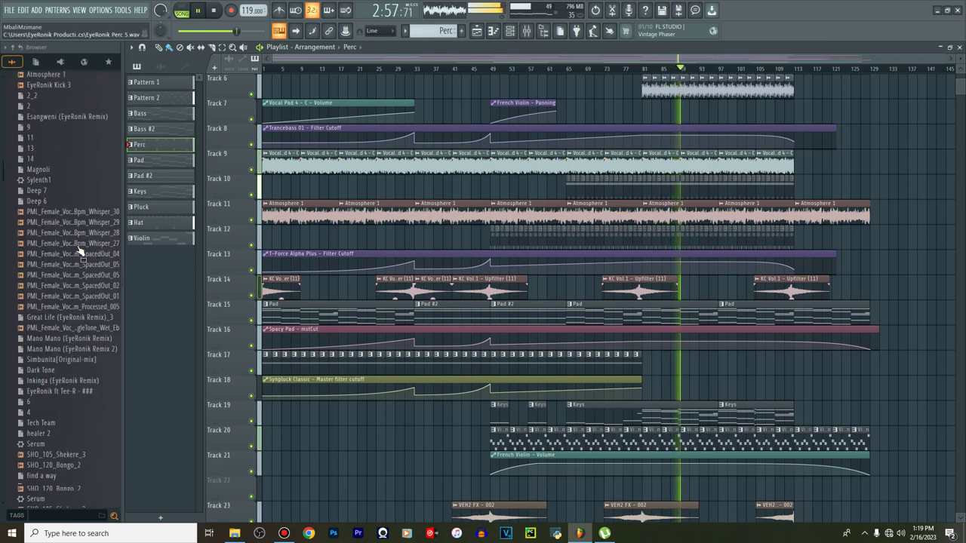
{"action": "scroll", "coordinate": [81, 252], "scroll_direction": "down", "scroll_amount": 8}
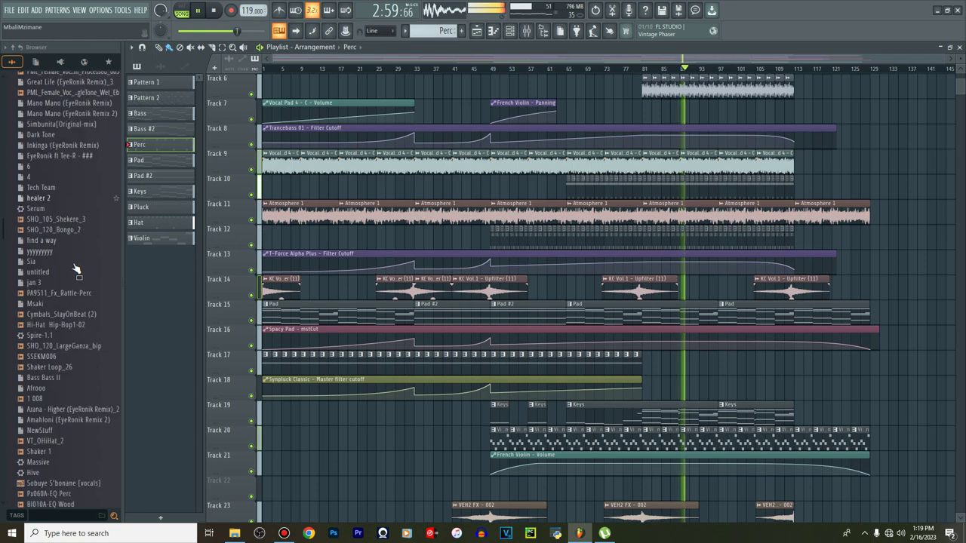
{"action": "scroll", "coordinate": [76, 268], "scroll_direction": "down", "scroll_amount": 4}
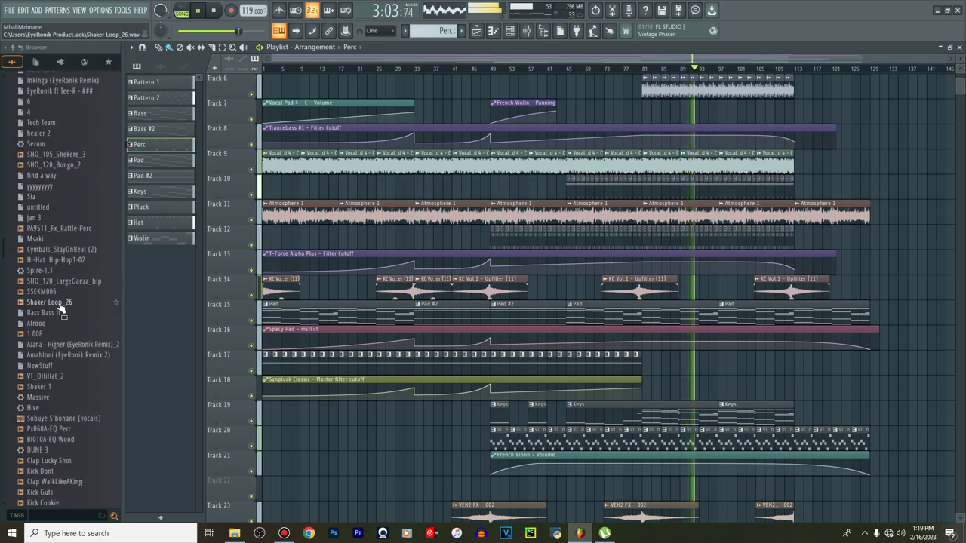
{"action": "scroll", "coordinate": [62, 311], "scroll_direction": "down", "scroll_amount": 4}
{"action": "left_click", "coordinate": [43, 324]}
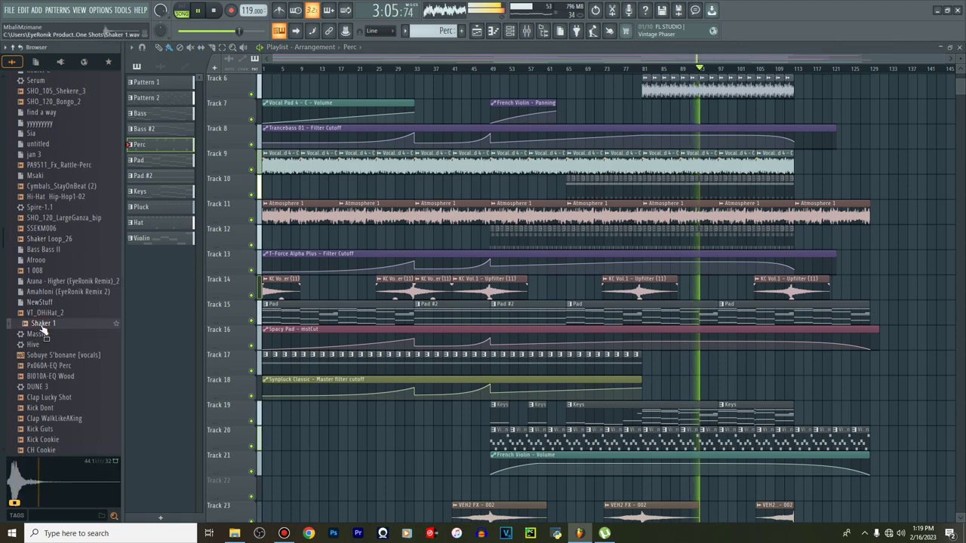
{"action": "scroll", "coordinate": [43, 328], "scroll_direction": "down", "scroll_amount": 8}
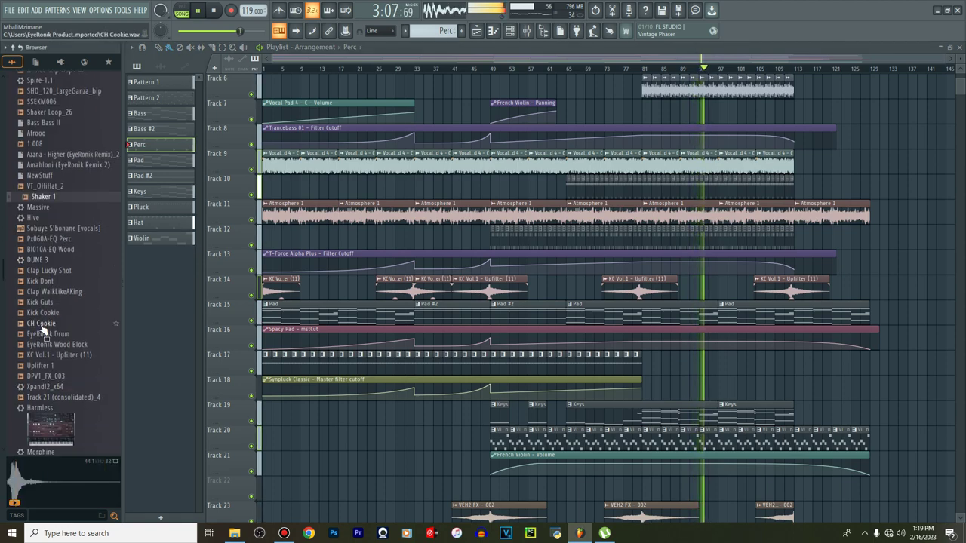
{"action": "scroll", "coordinate": [43, 328], "scroll_direction": "down", "scroll_amount": 8}
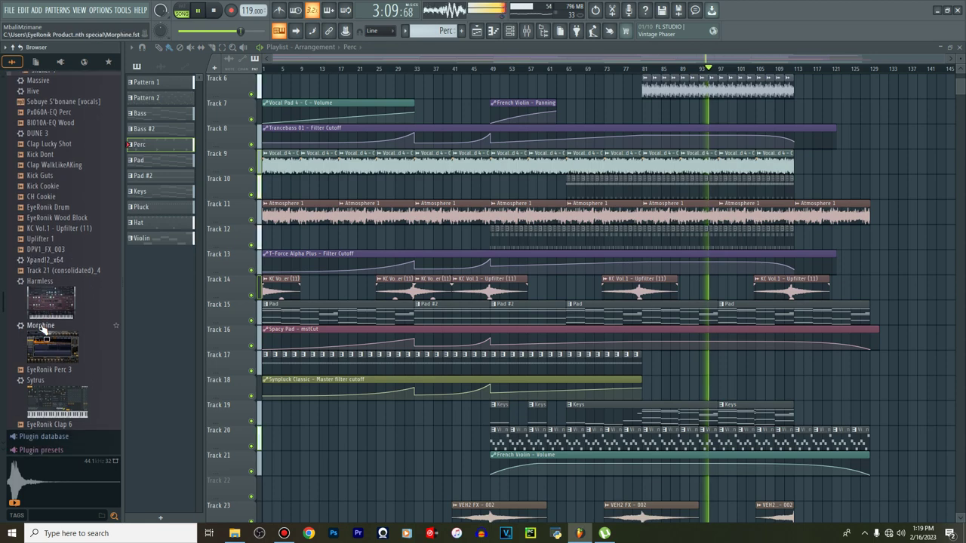
{"action": "scroll", "coordinate": [43, 329], "scroll_direction": "up", "scroll_amount": 16}
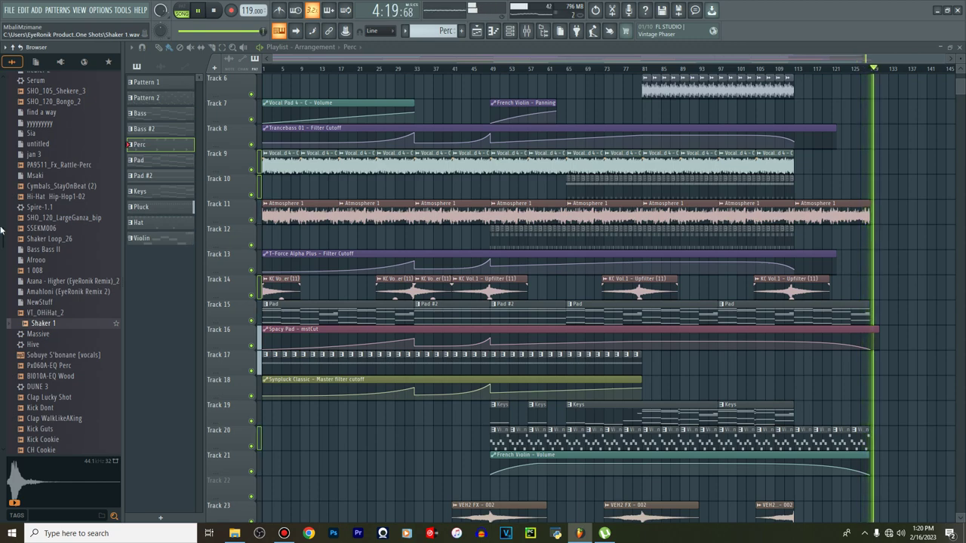
{"action": "left_click", "coordinate": [218, 11]}
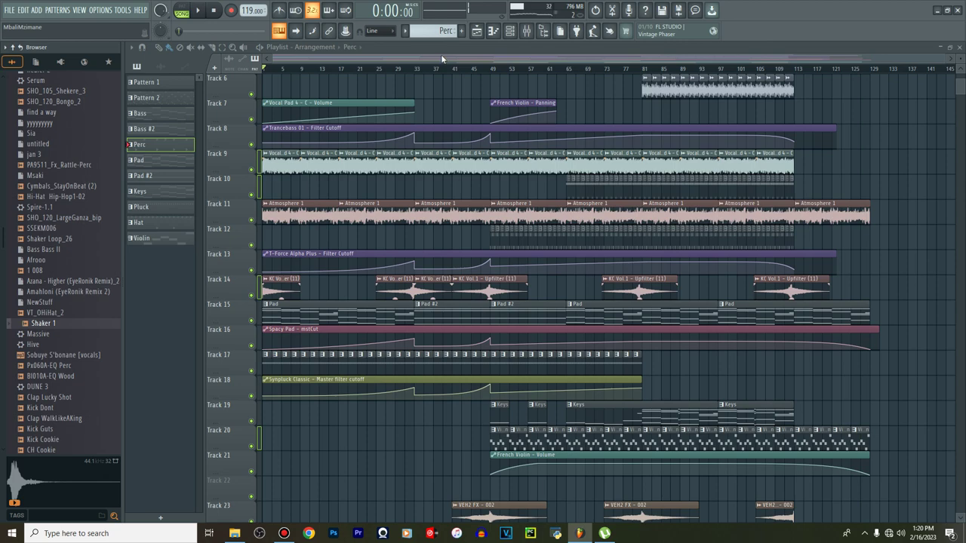